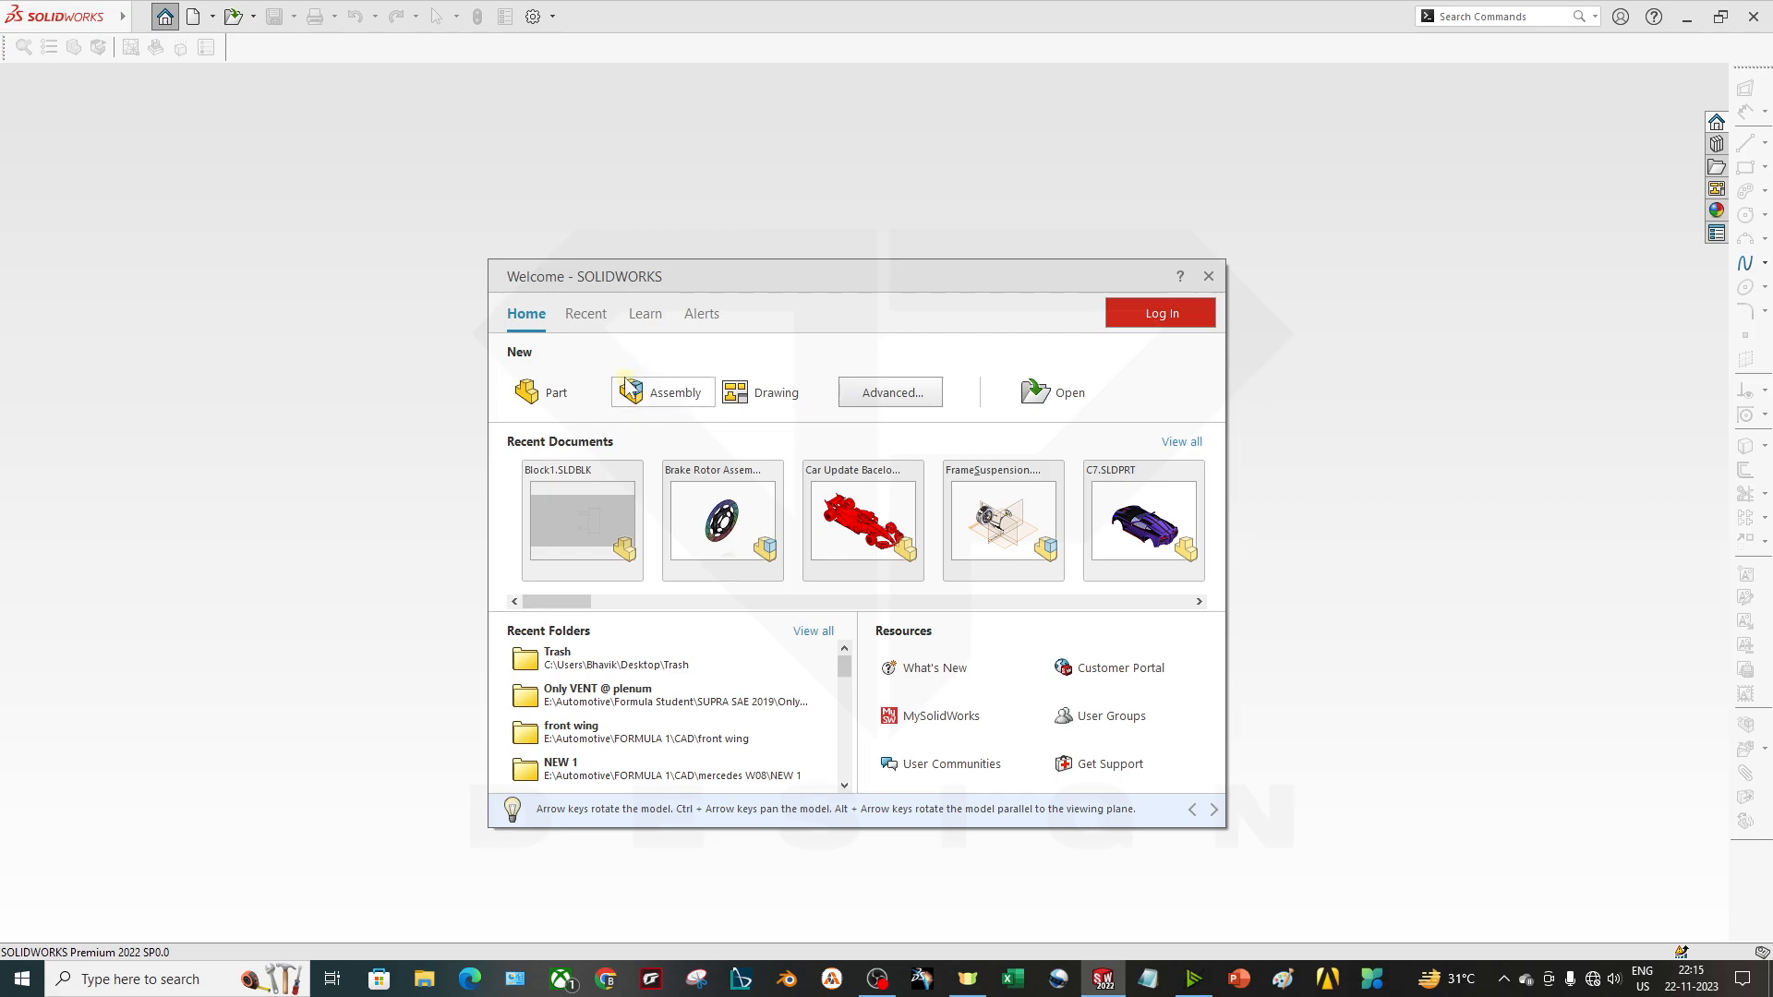
Create a new part document and start a sketch on the Front Plane.
click(195, 17)
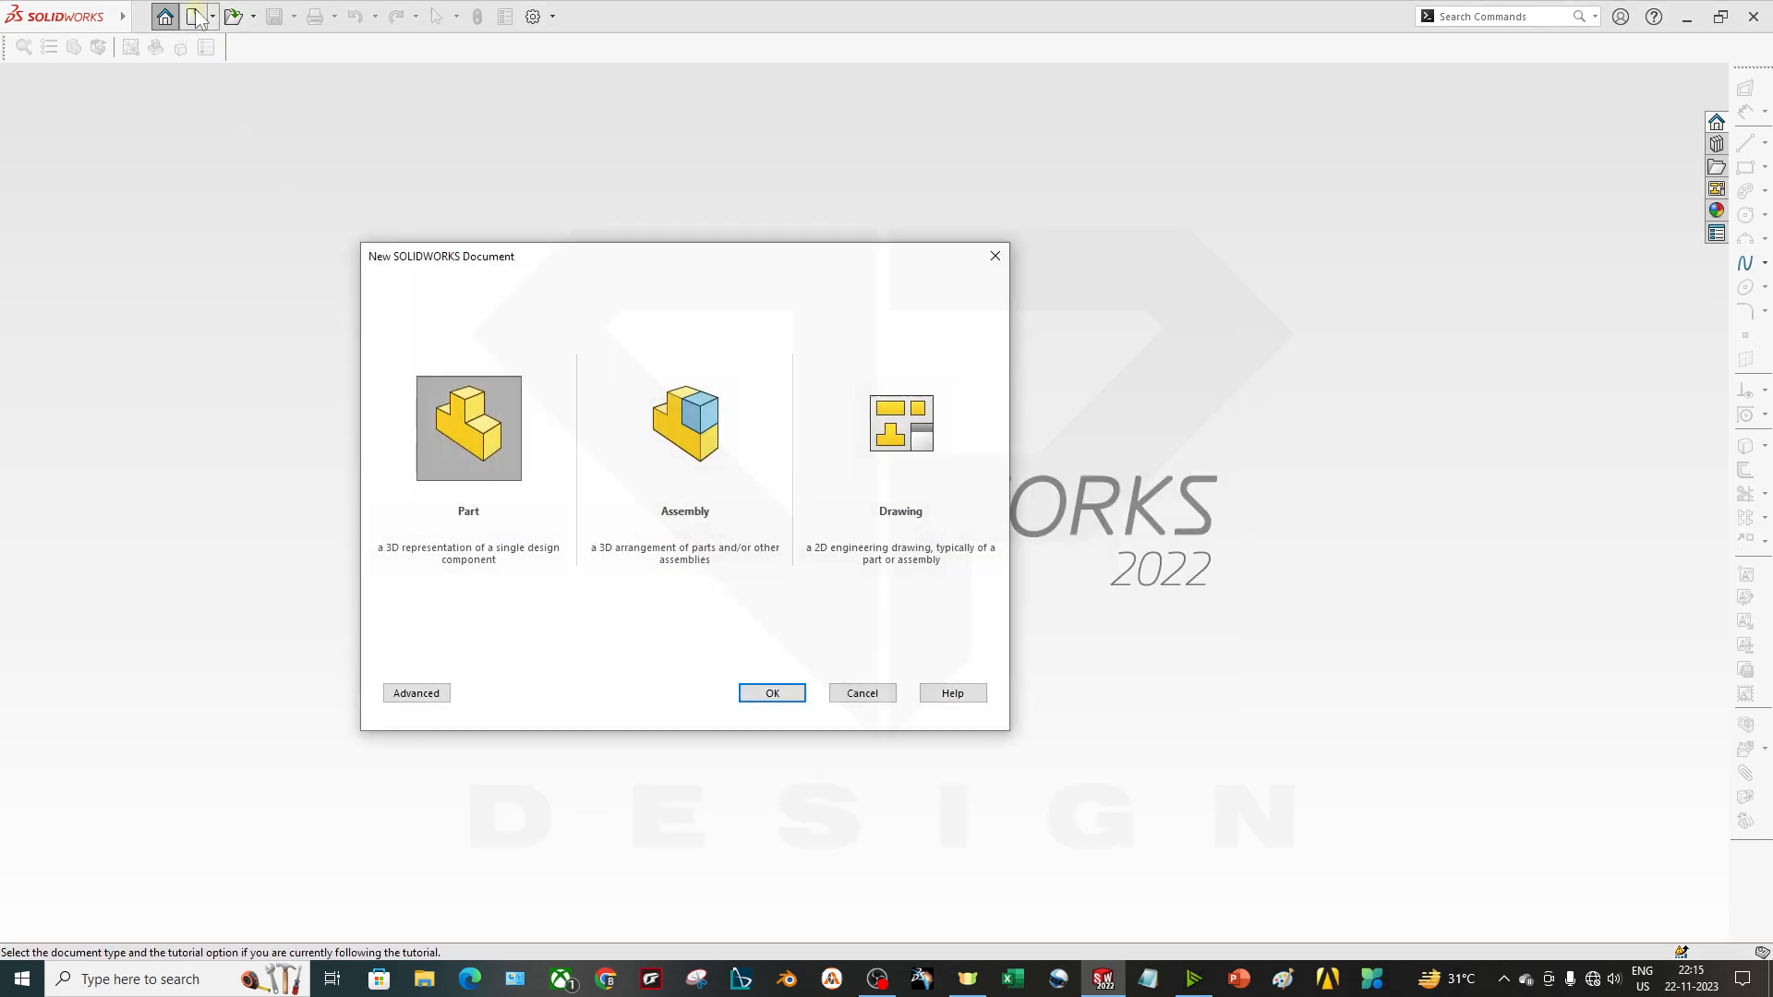
double_click(502, 456)
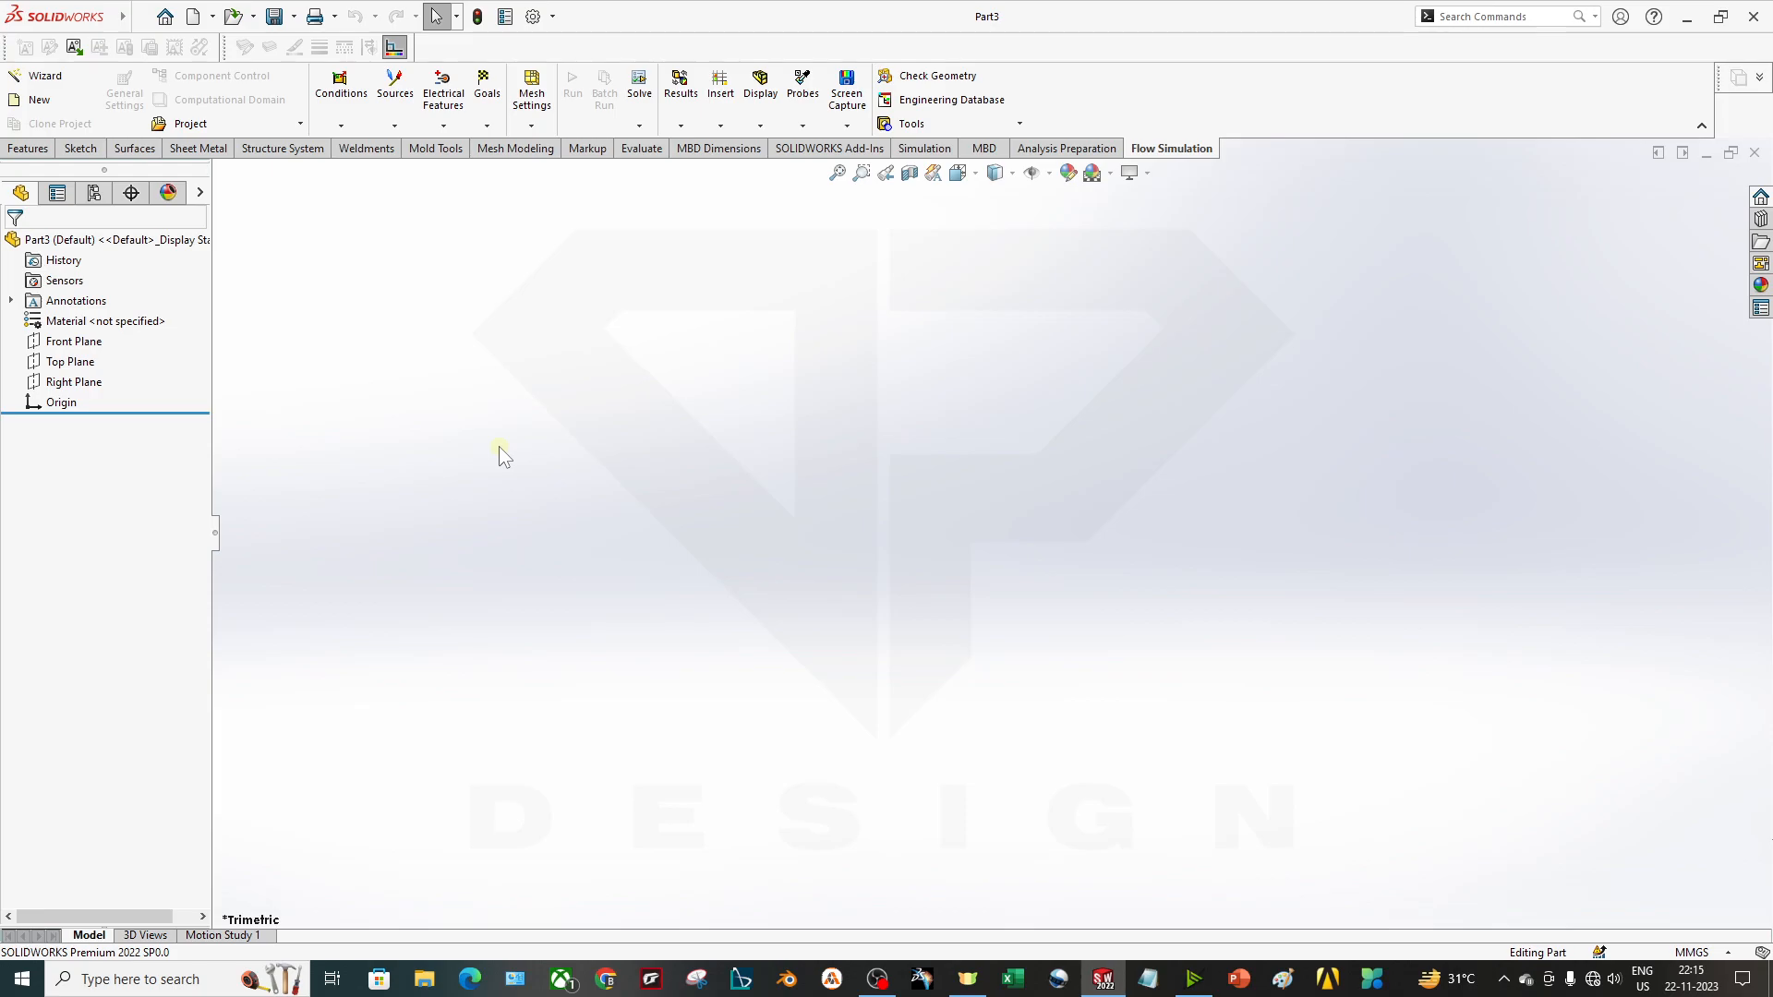
drag(213, 554, 296, 550)
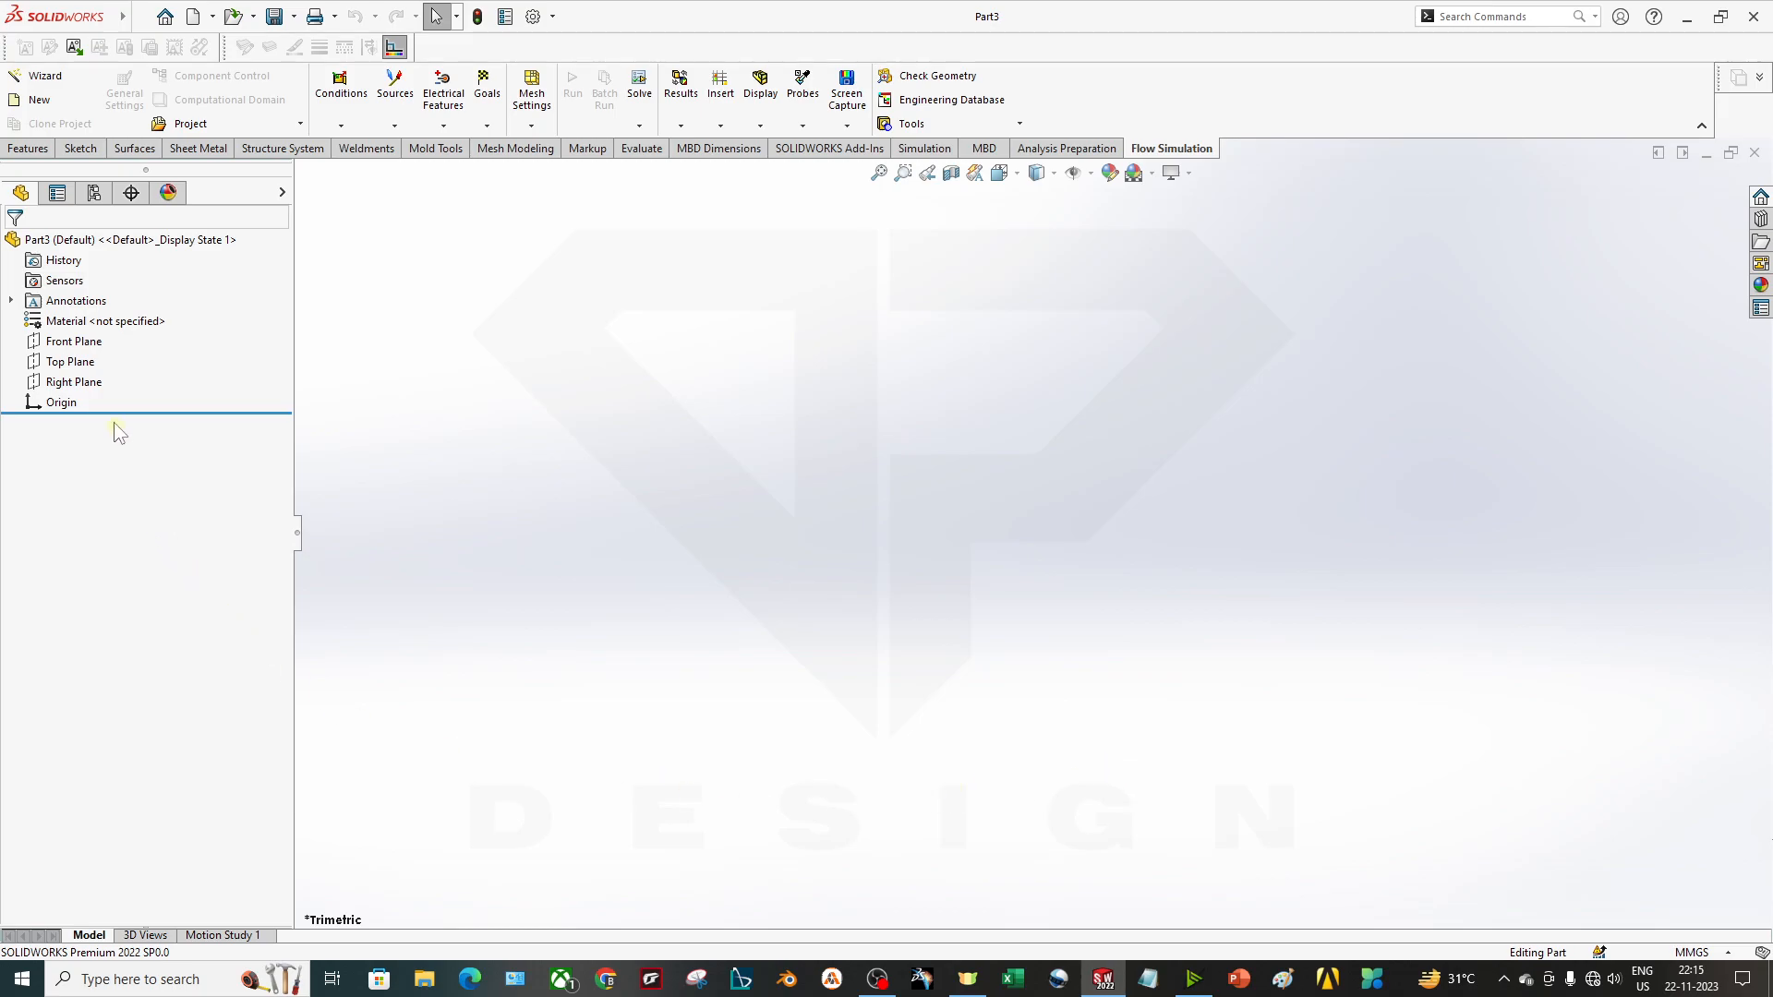
right_click(93, 342)
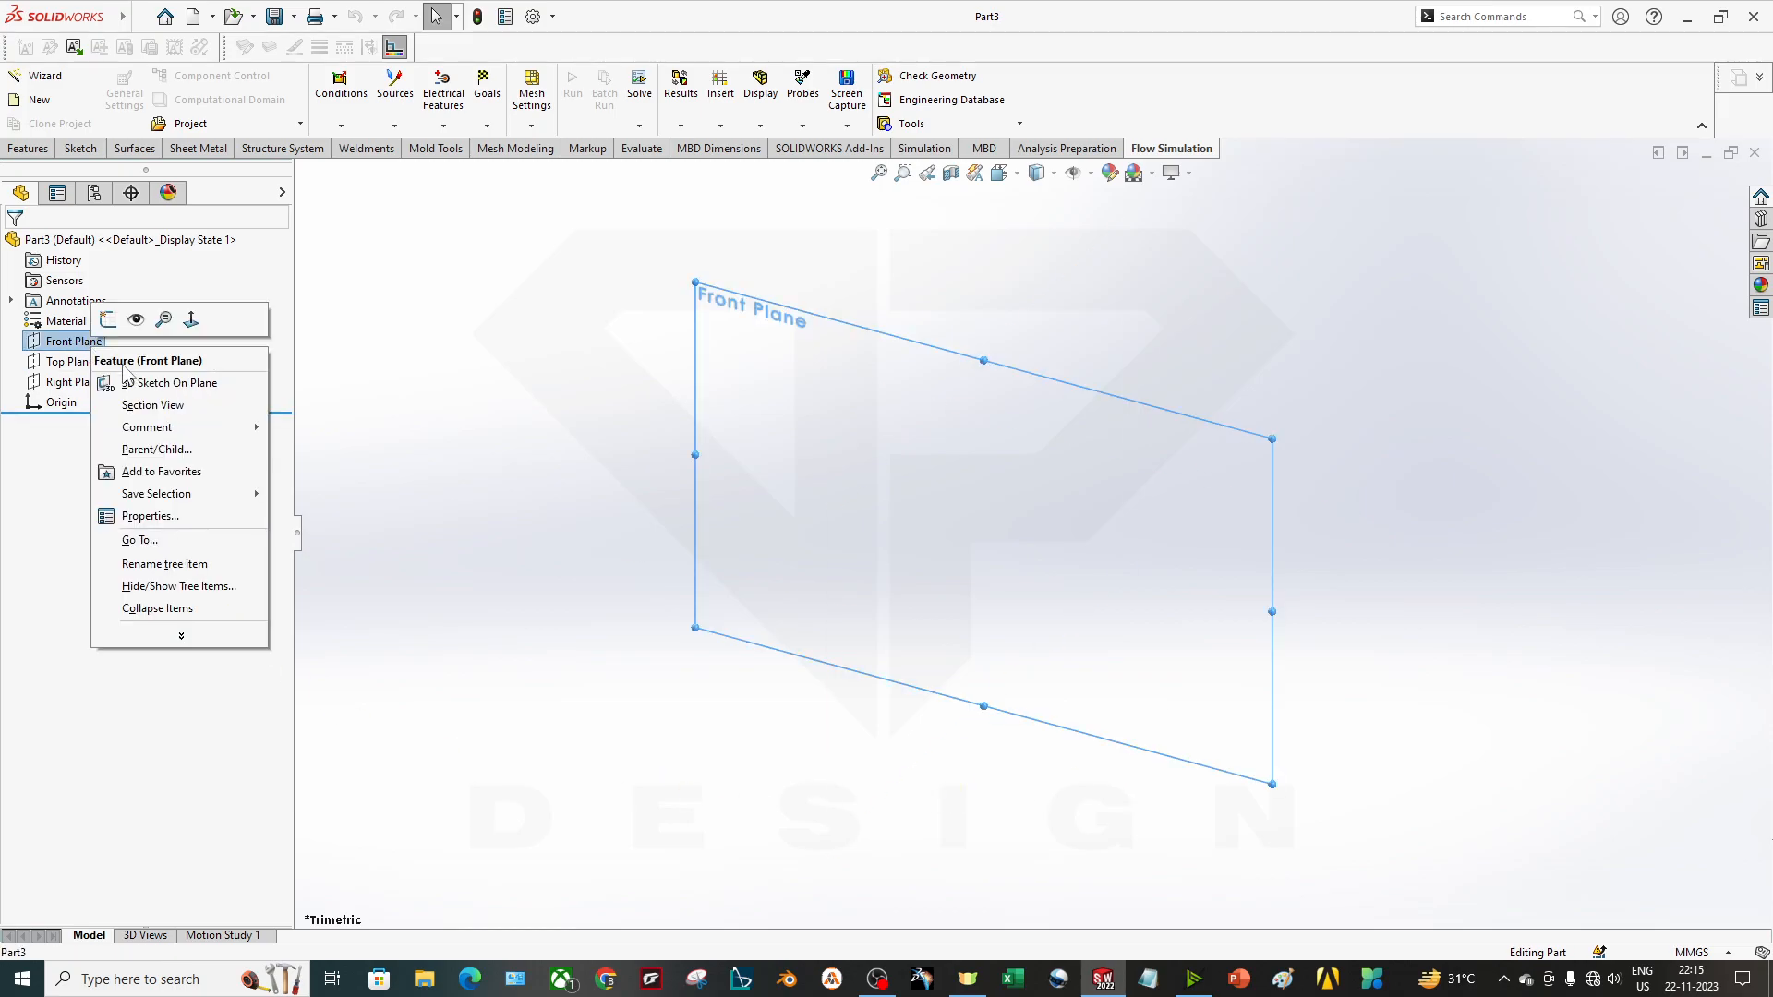
click(108, 320)
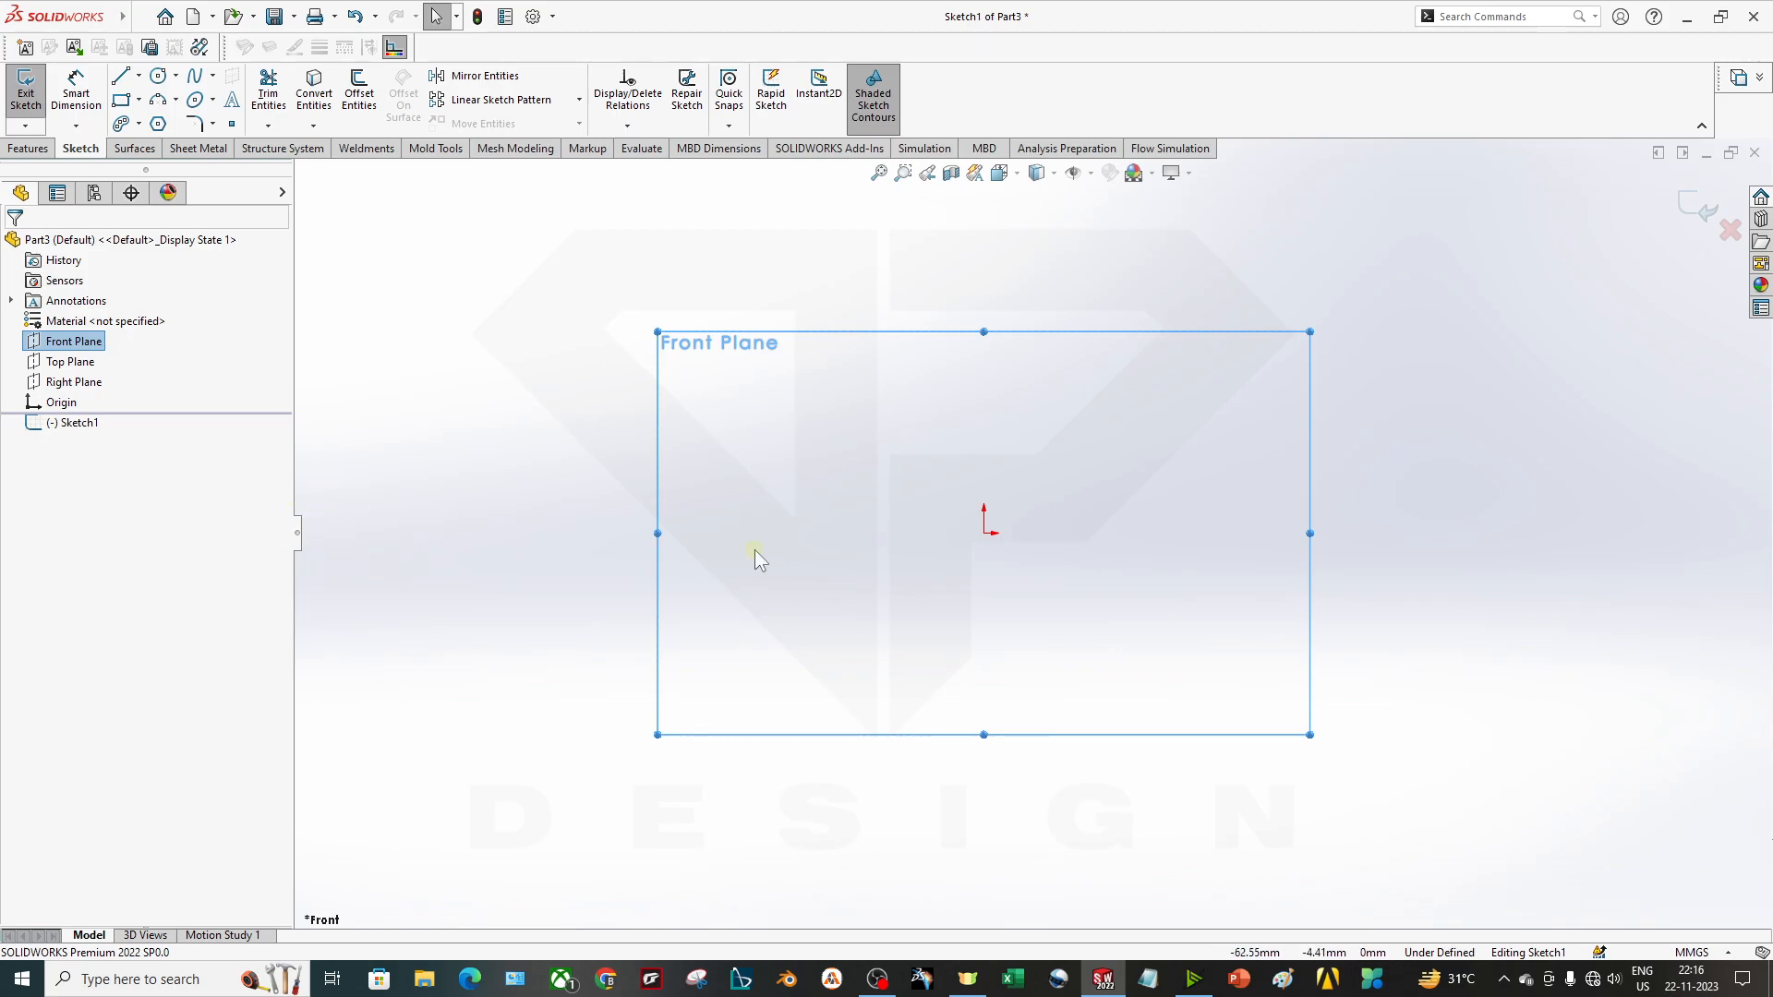
Sketch a center rectangle about 31 mm wide and 84 mm high, centred above and to the right of the origin.
click(138, 100)
click(182, 145)
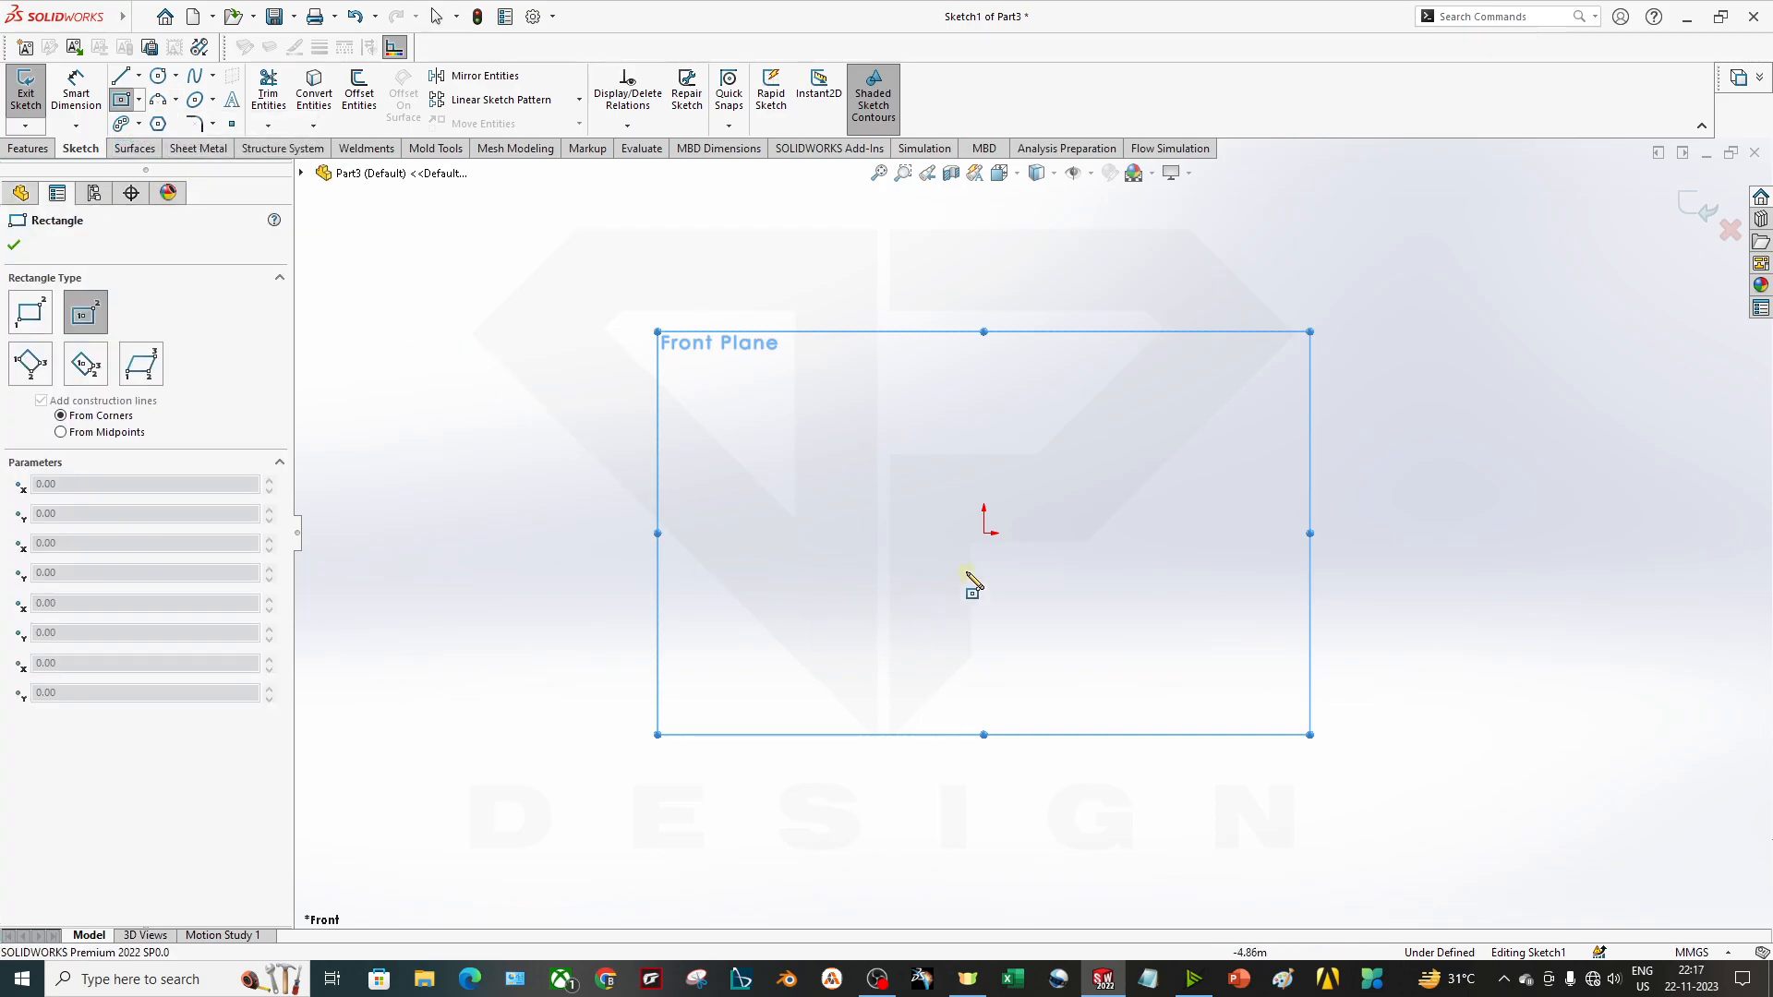
click(1081, 479)
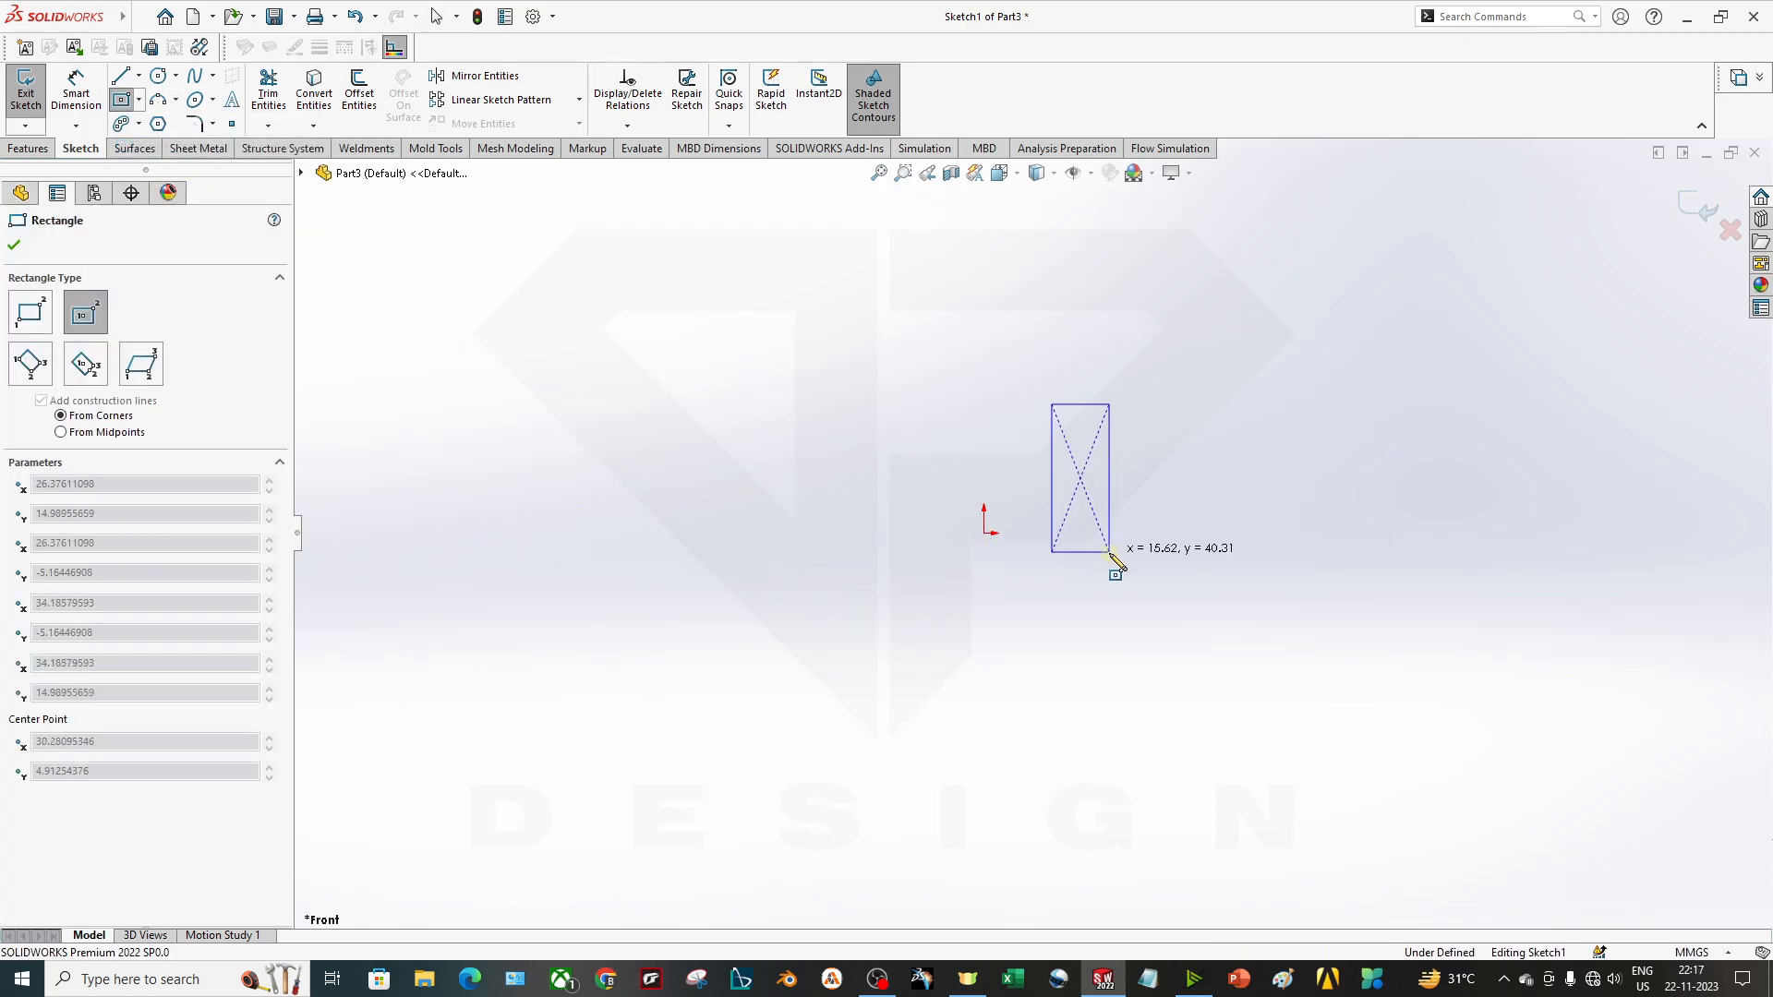
click(1152, 640)
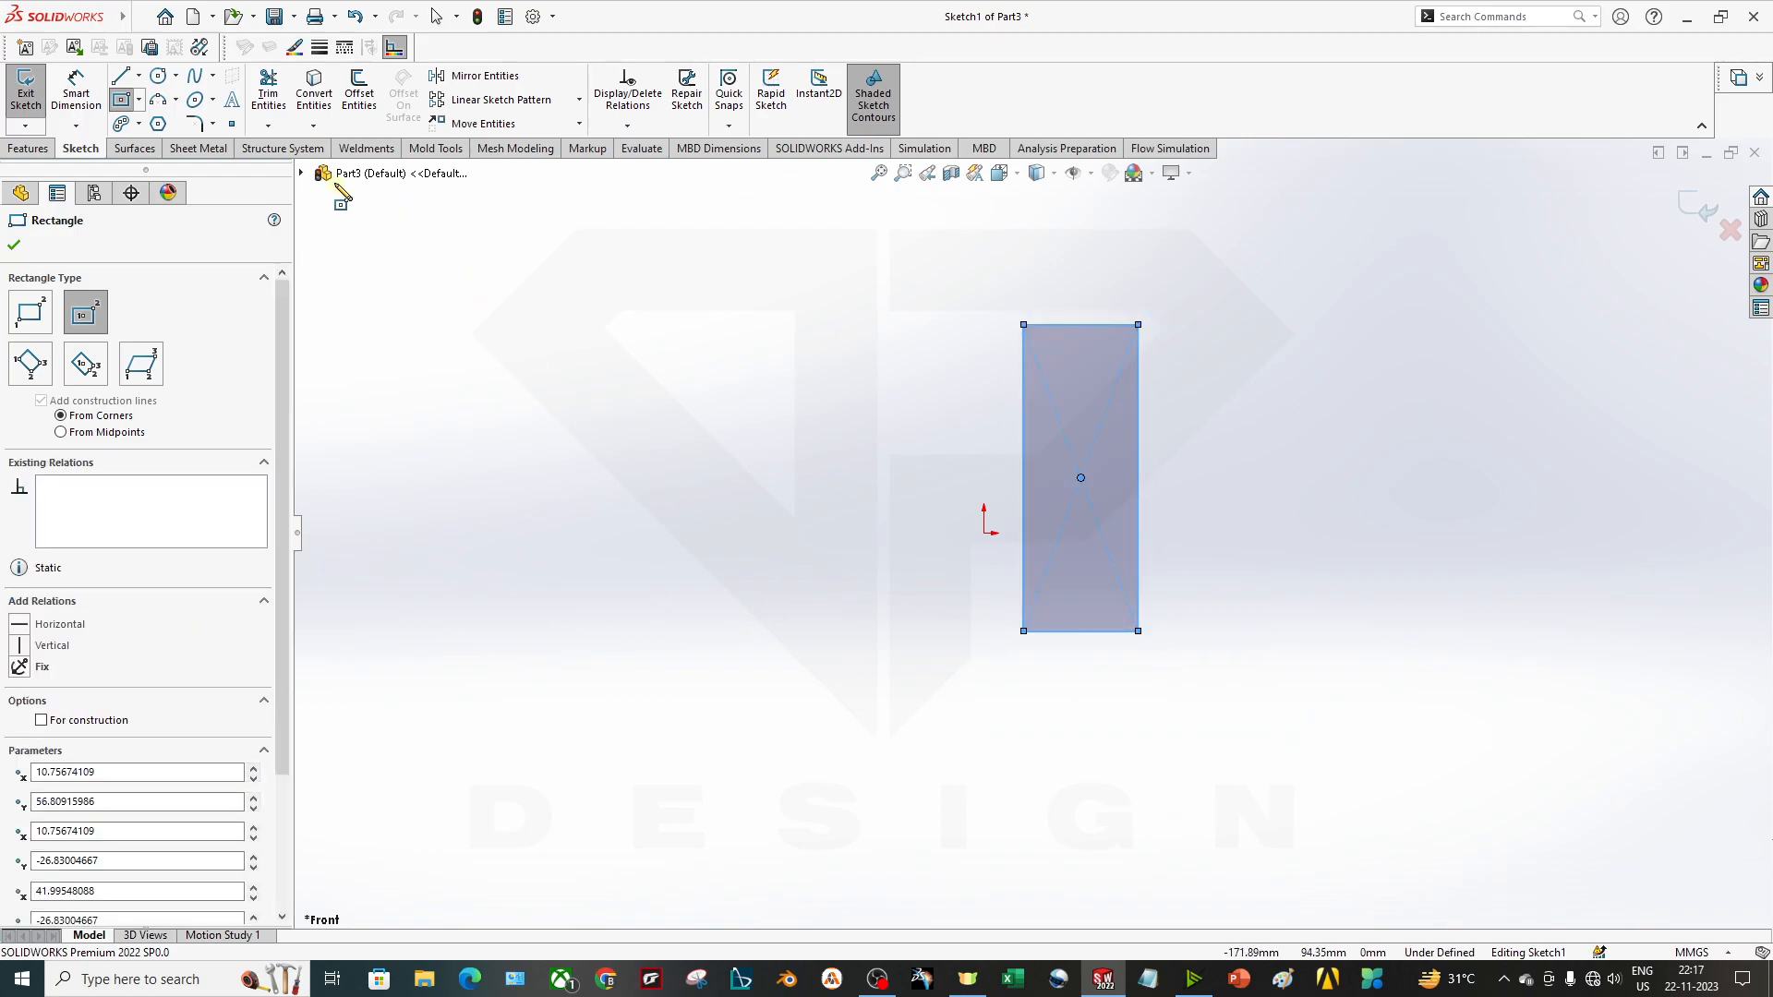
Dimension the rectangle's right vertical edge and set its length to 525 mm.
click(75, 92)
click(1138, 410)
click(1203, 434)
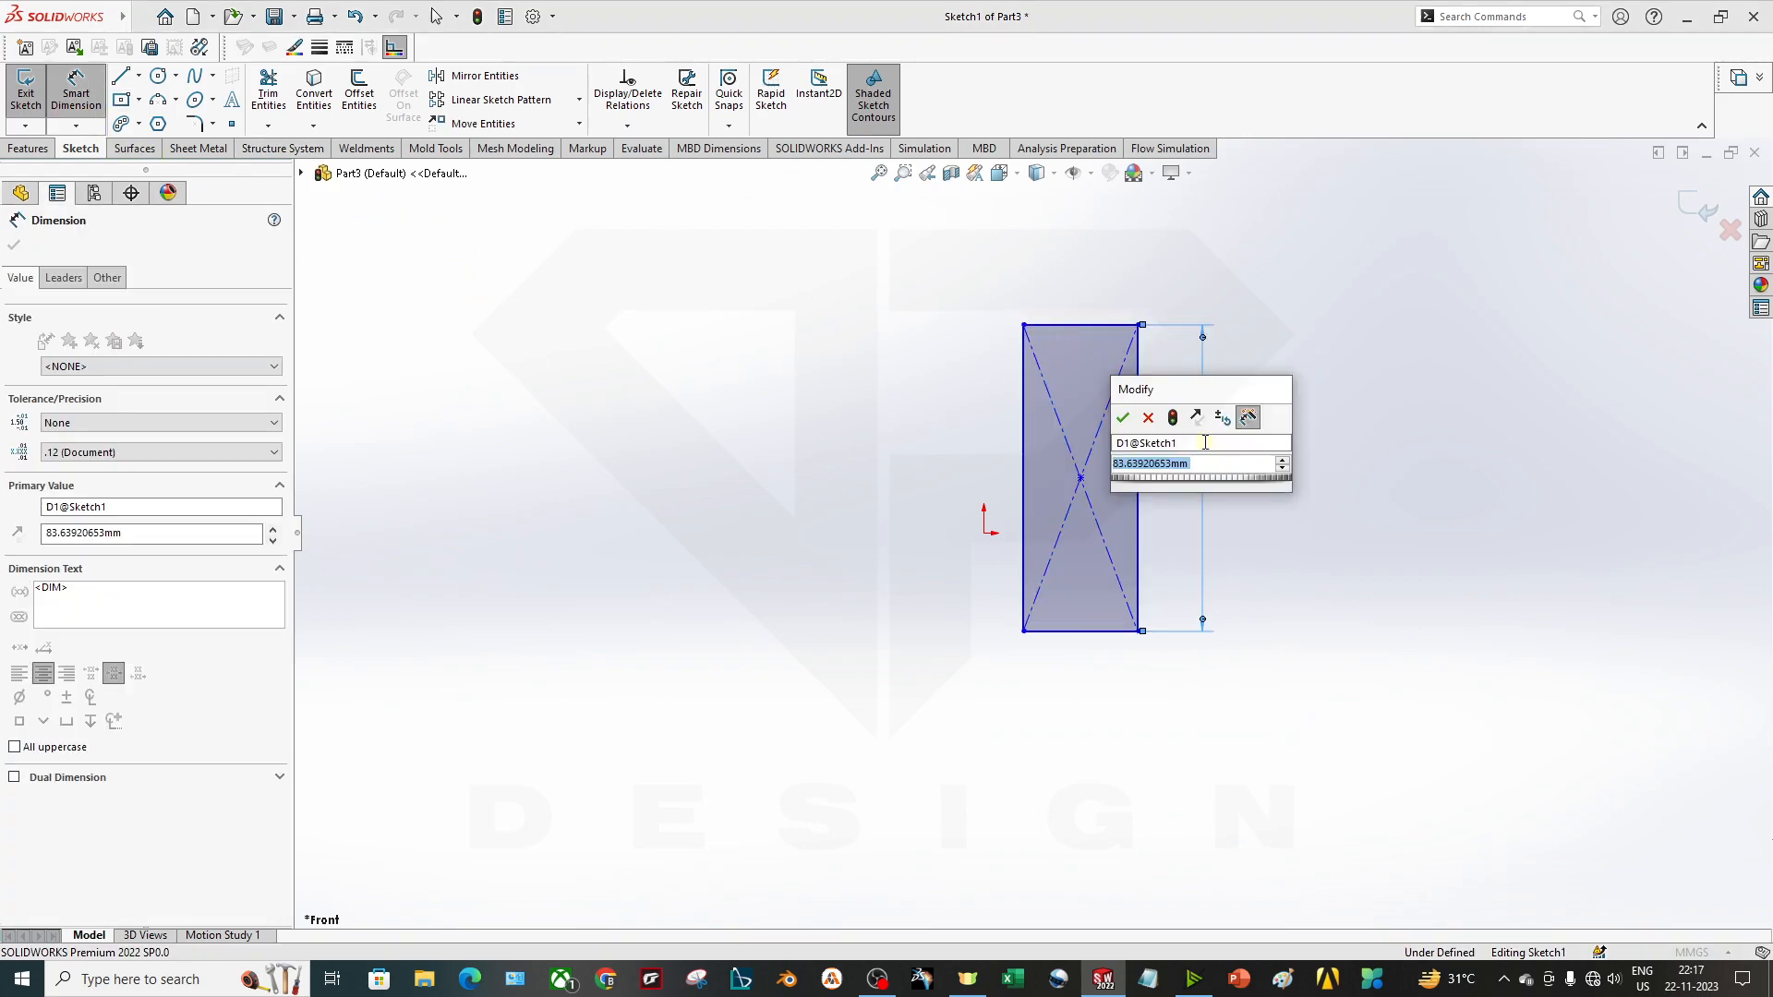
text(525)
key(Return)
click(1273, 508)
scroll(1237, 489, up, 3)
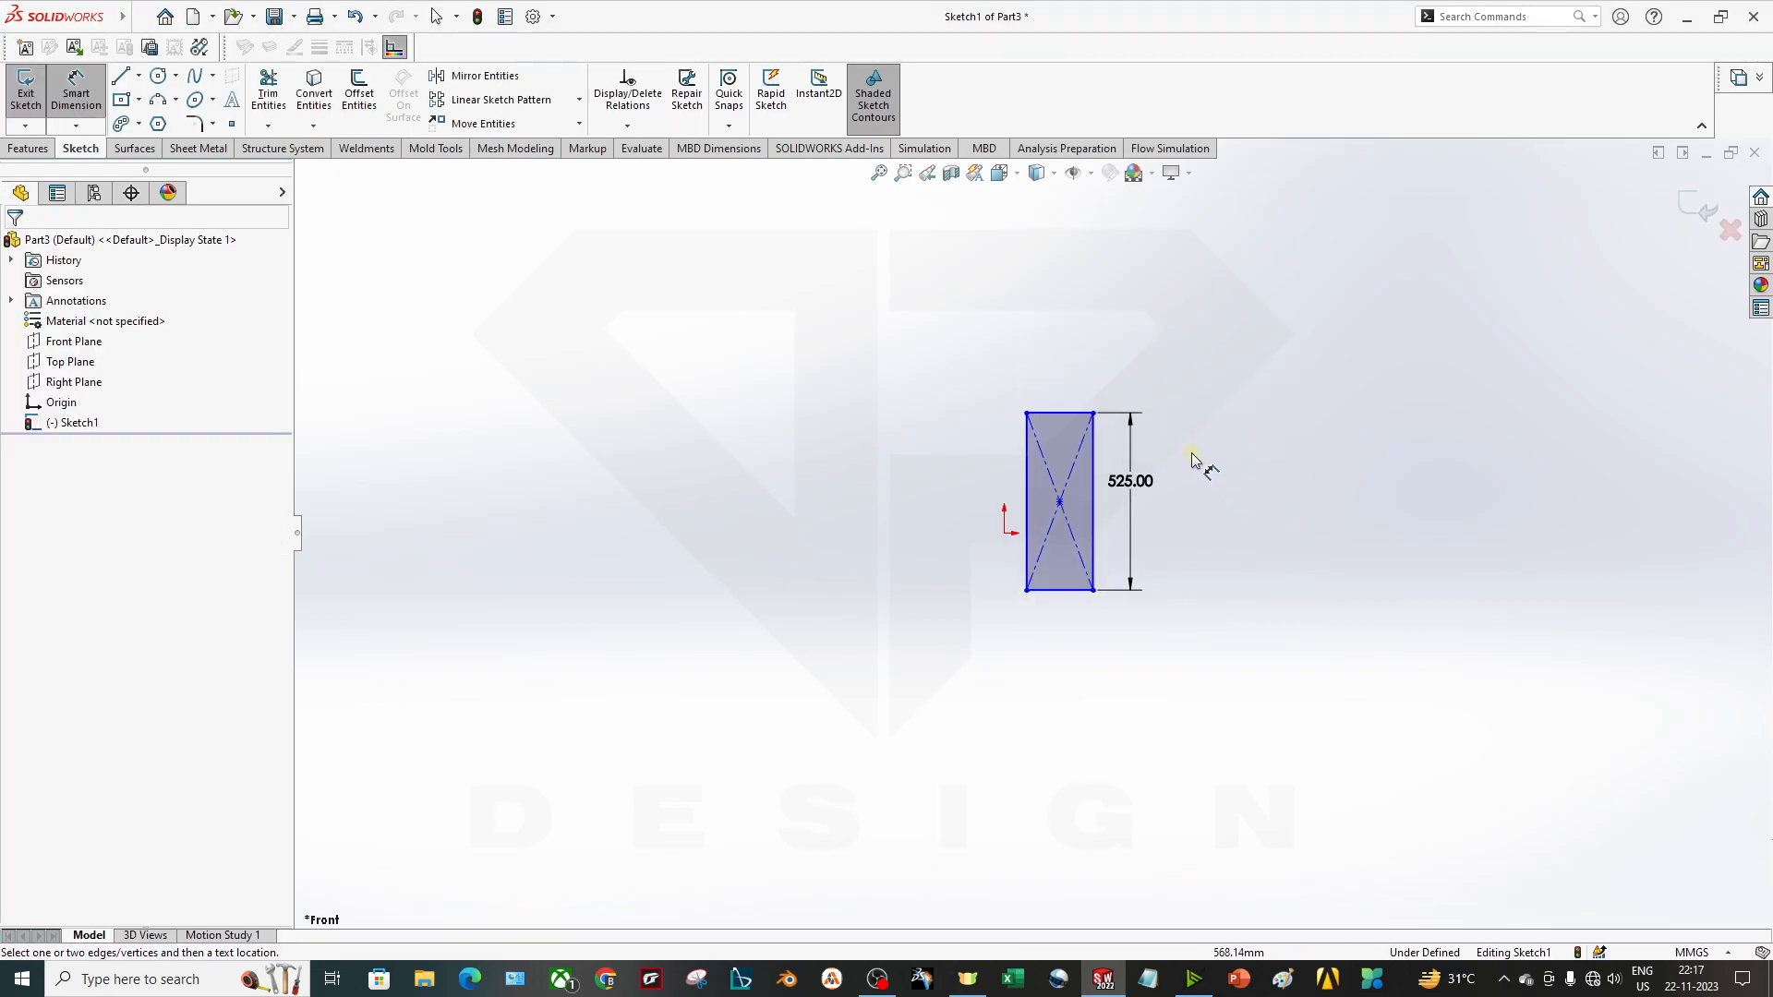
scroll(1063, 482, down, 3)
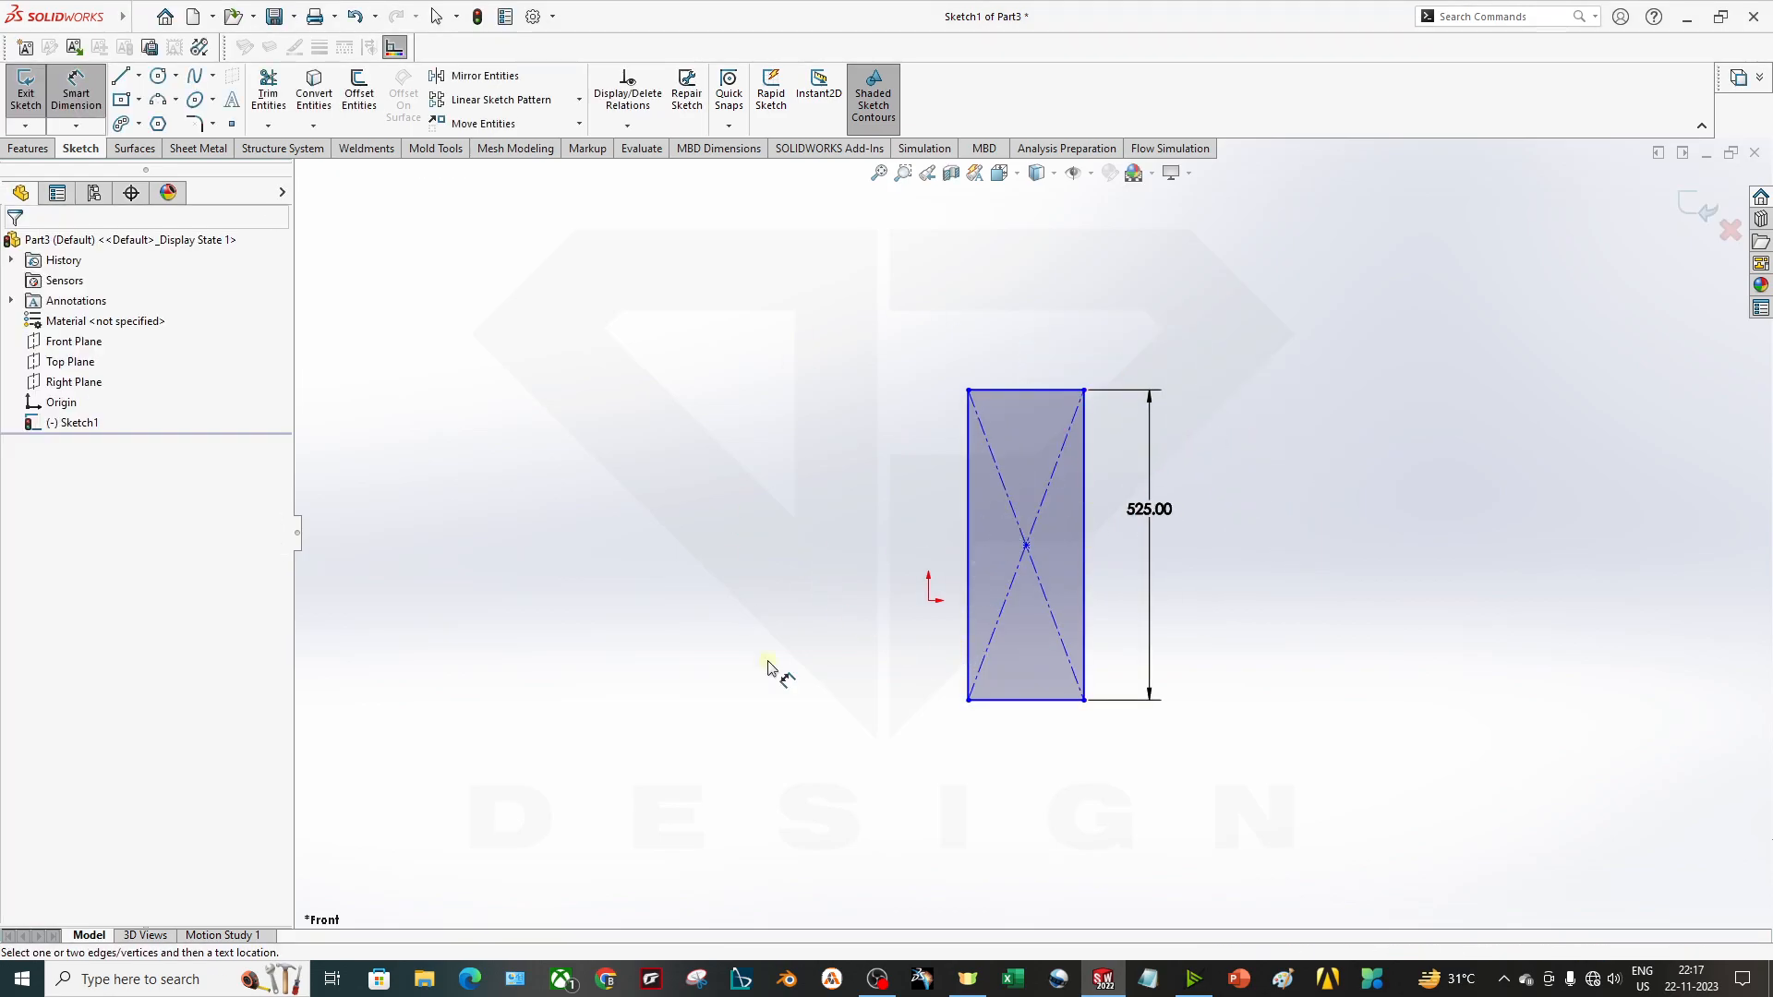
scroll(1085, 592, down, 1)
scroll(1038, 557, up, 1)
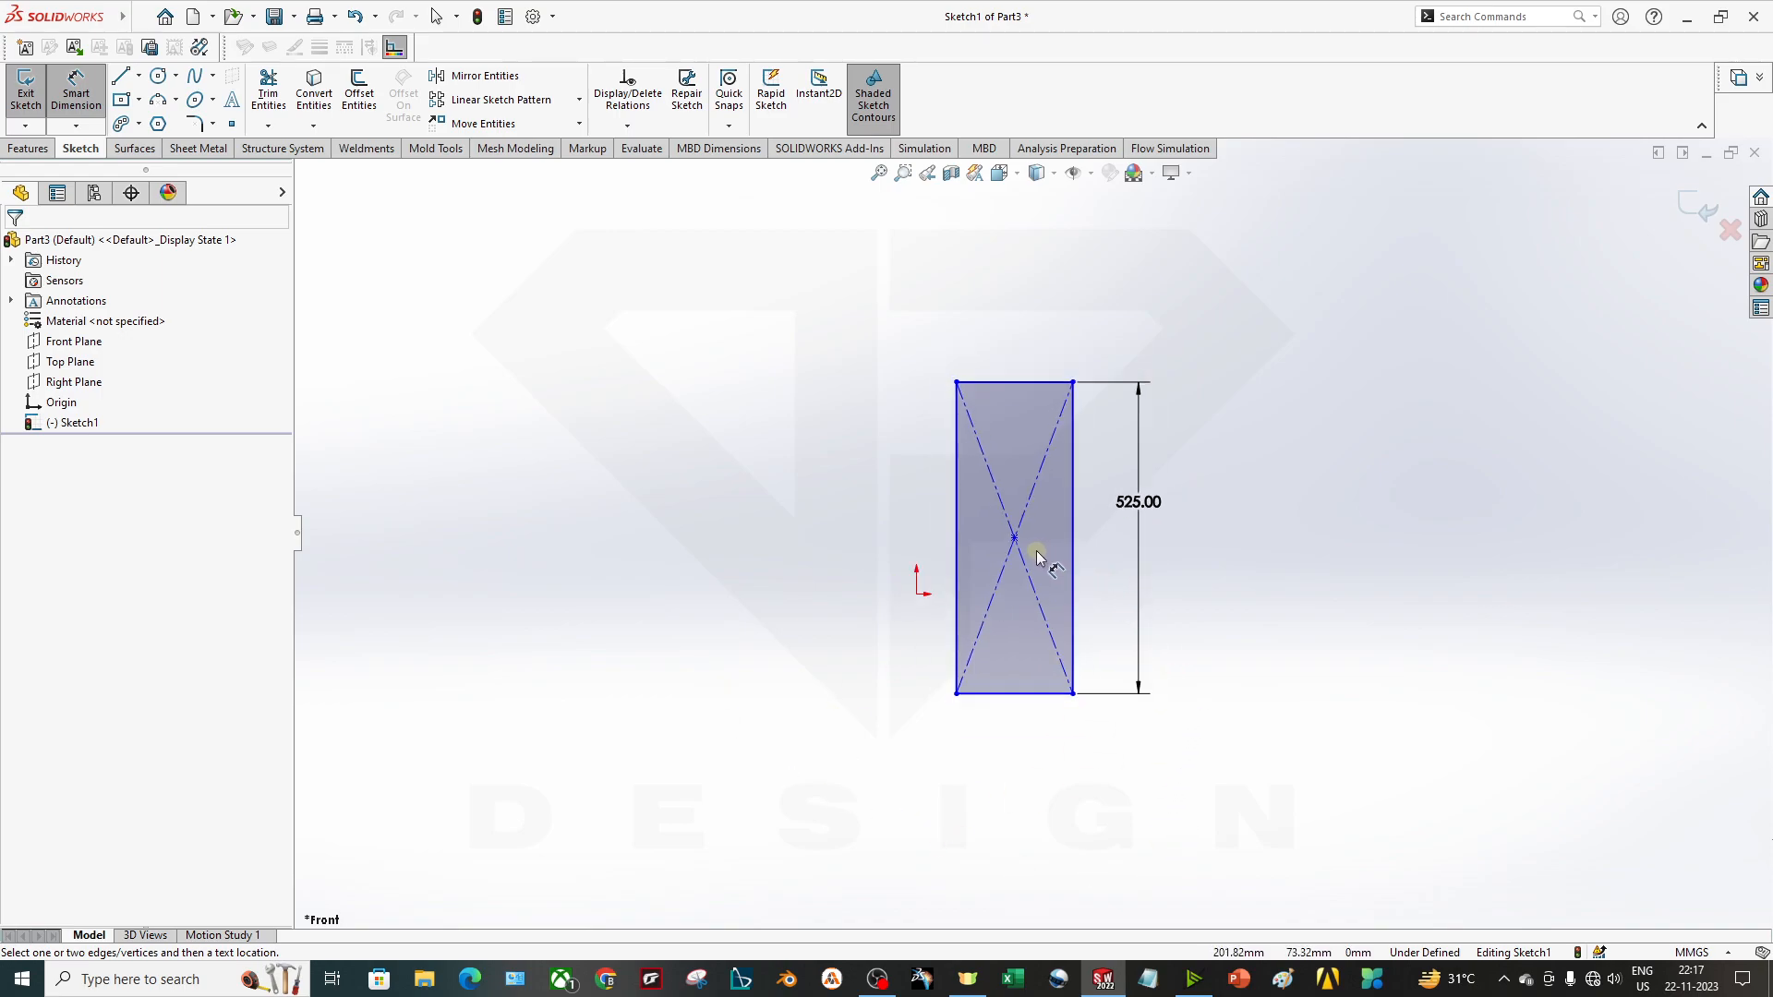
Move the rectangle closer to the origin by its center point, just right of the origin.
key(Escape)
mouse_move(1014, 537)
mouse_down()
mouse_move(1004, 602)
mouse_move(1013, 537)
mouse_move(1094, 627)
mouse_move(997, 524)
mouse_move(1010, 537)
mouse_move(986, 549)
mouse_up()
click(1245, 619)
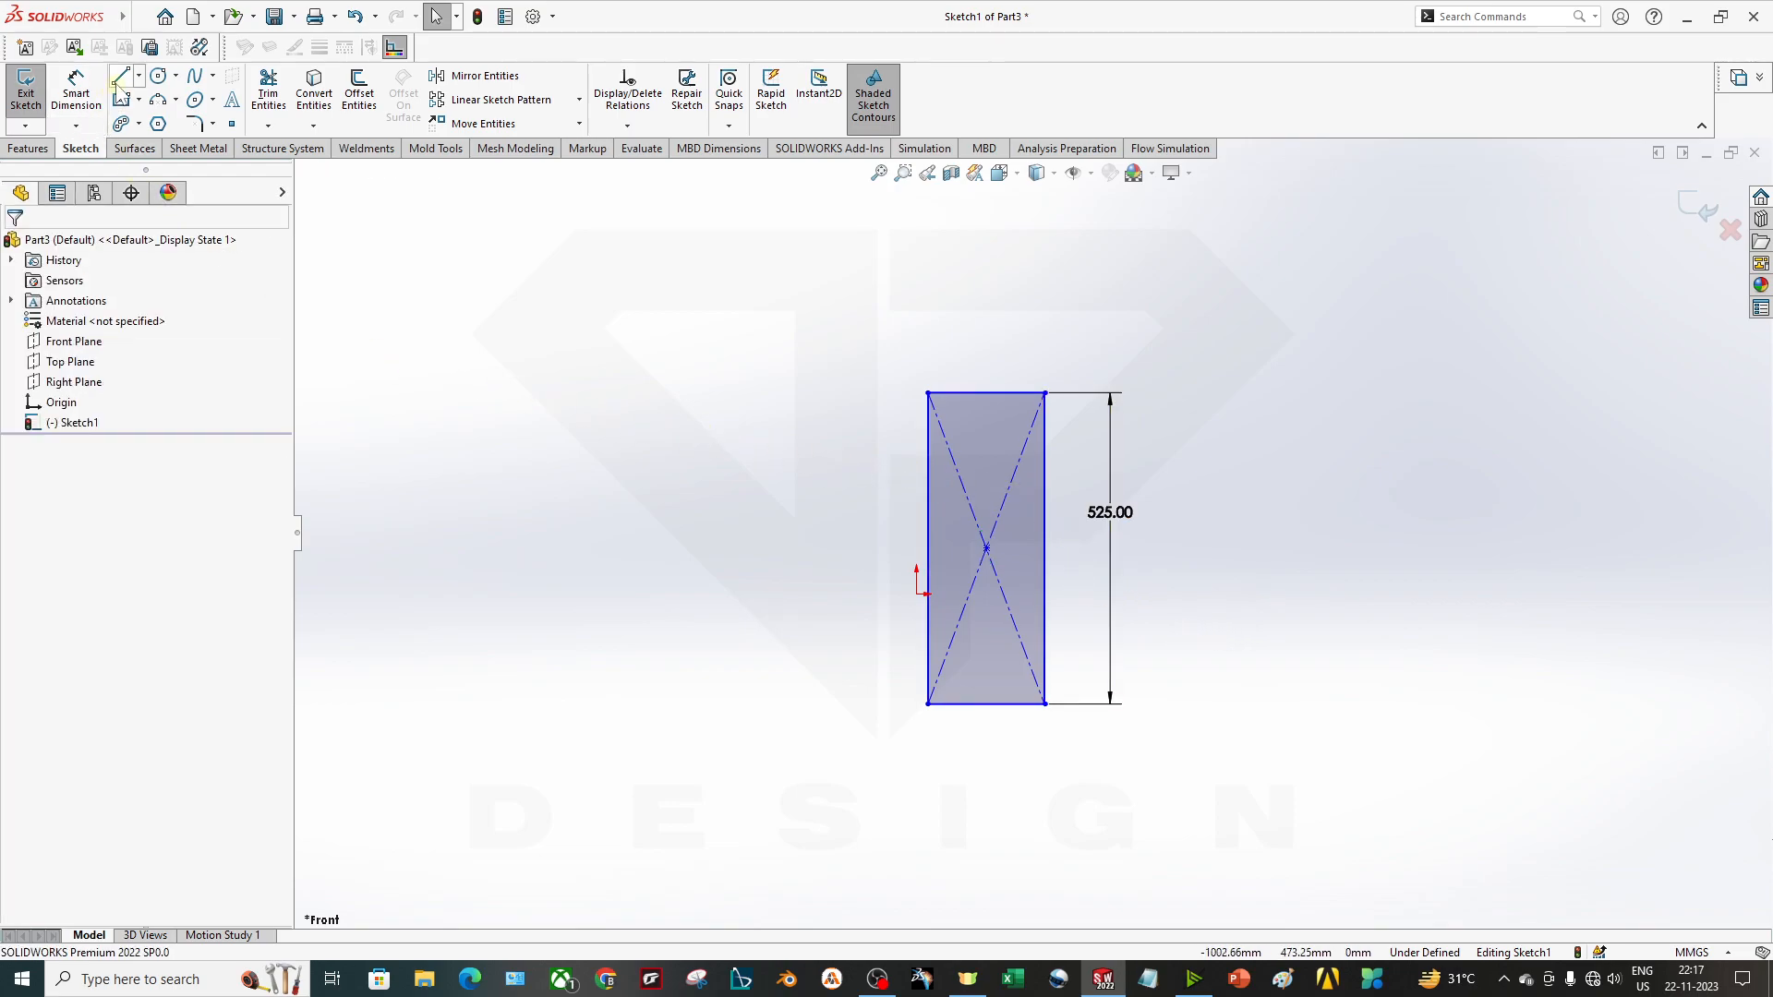
Sketch a horizontal straight slot overlapping the upper part of the rectangle's left edge.
click(119, 78)
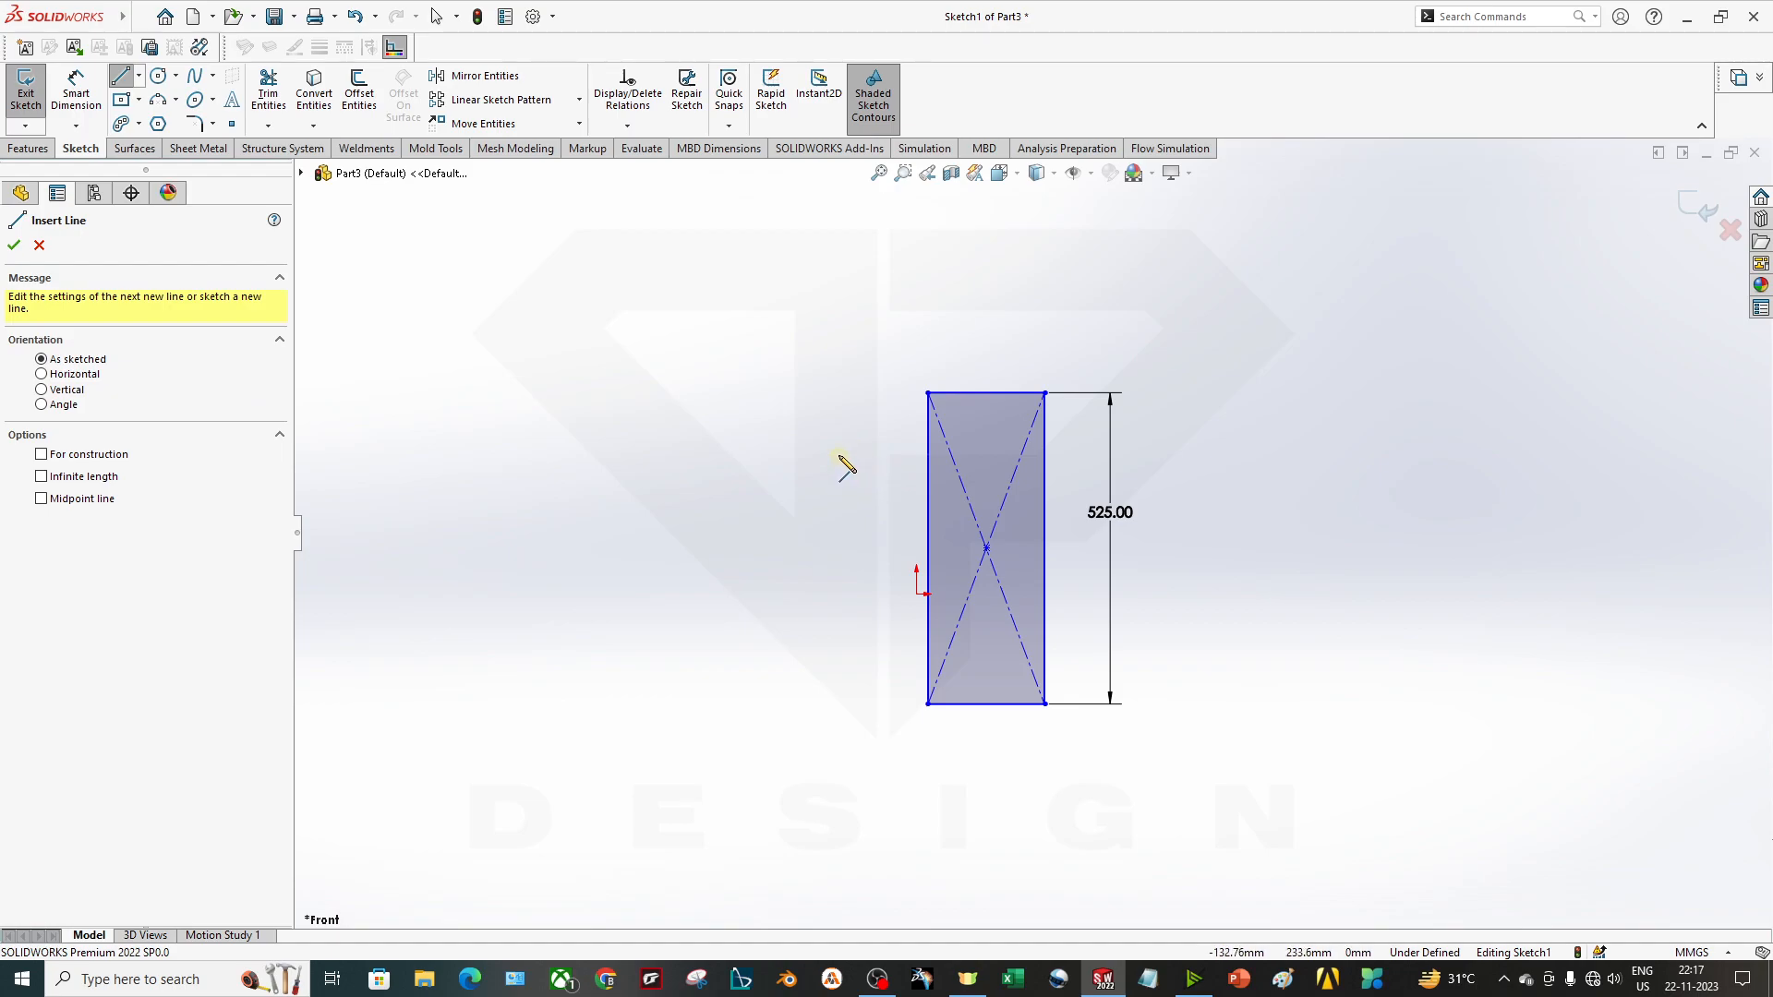
key(Escape)
click(138, 100)
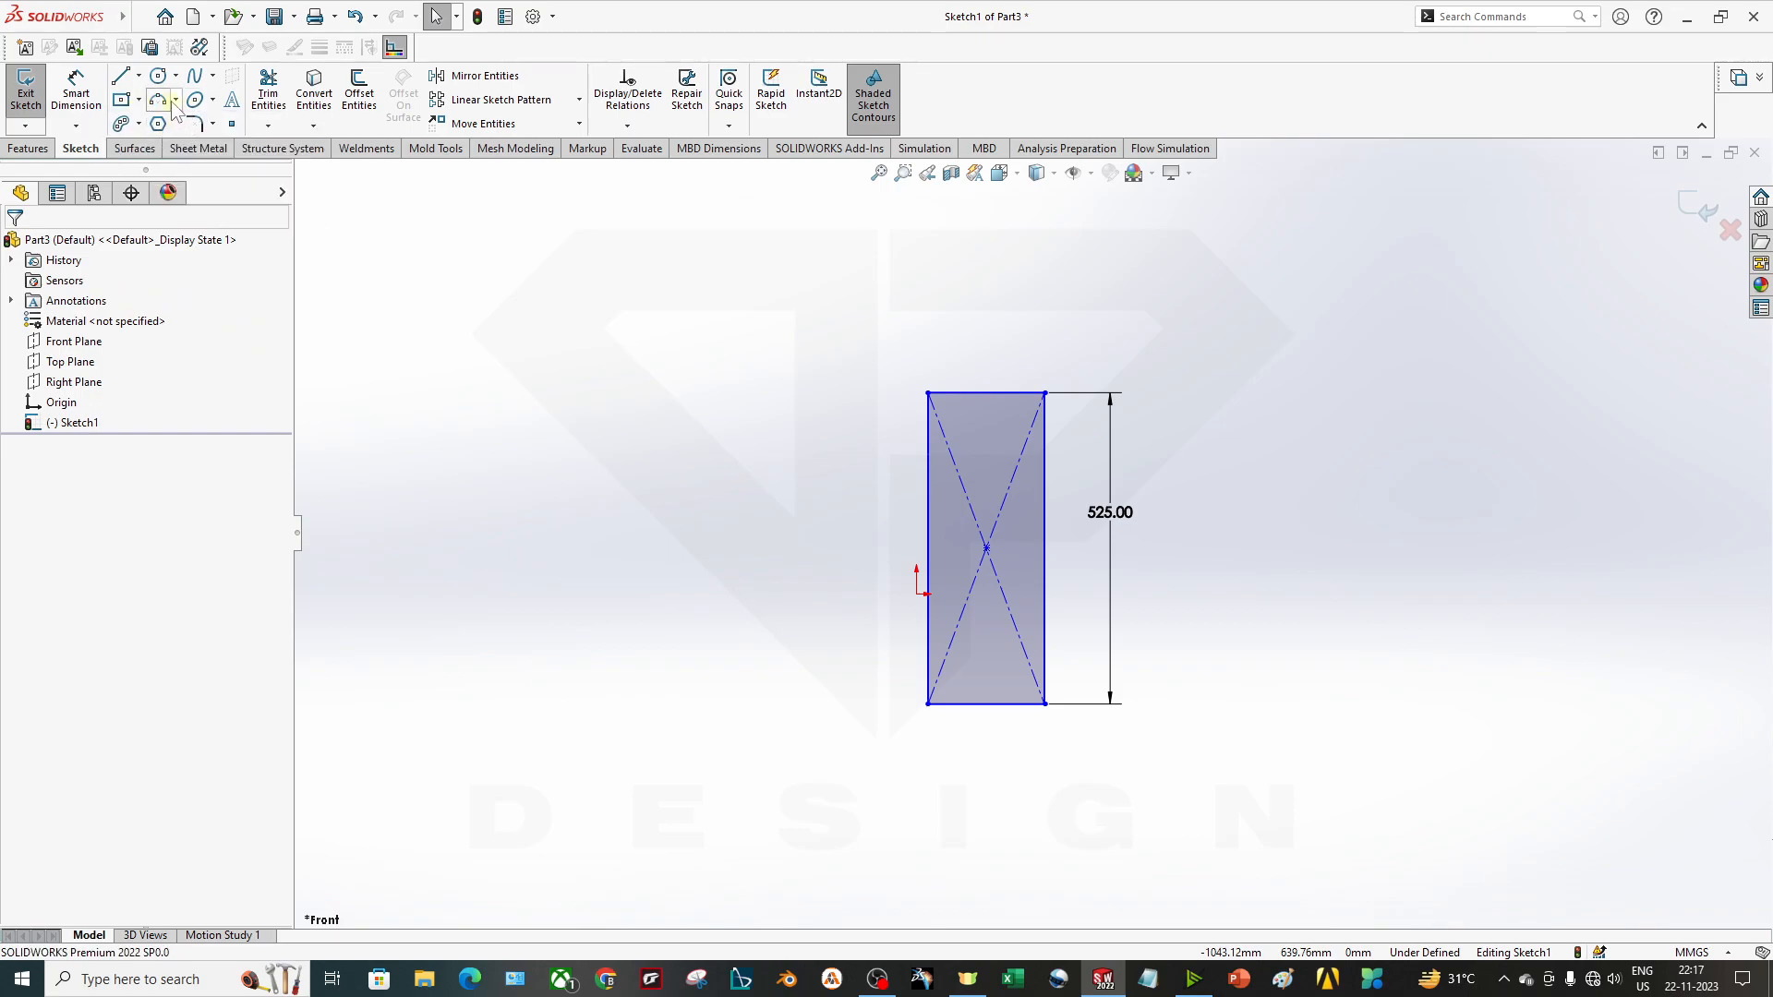
click(138, 124)
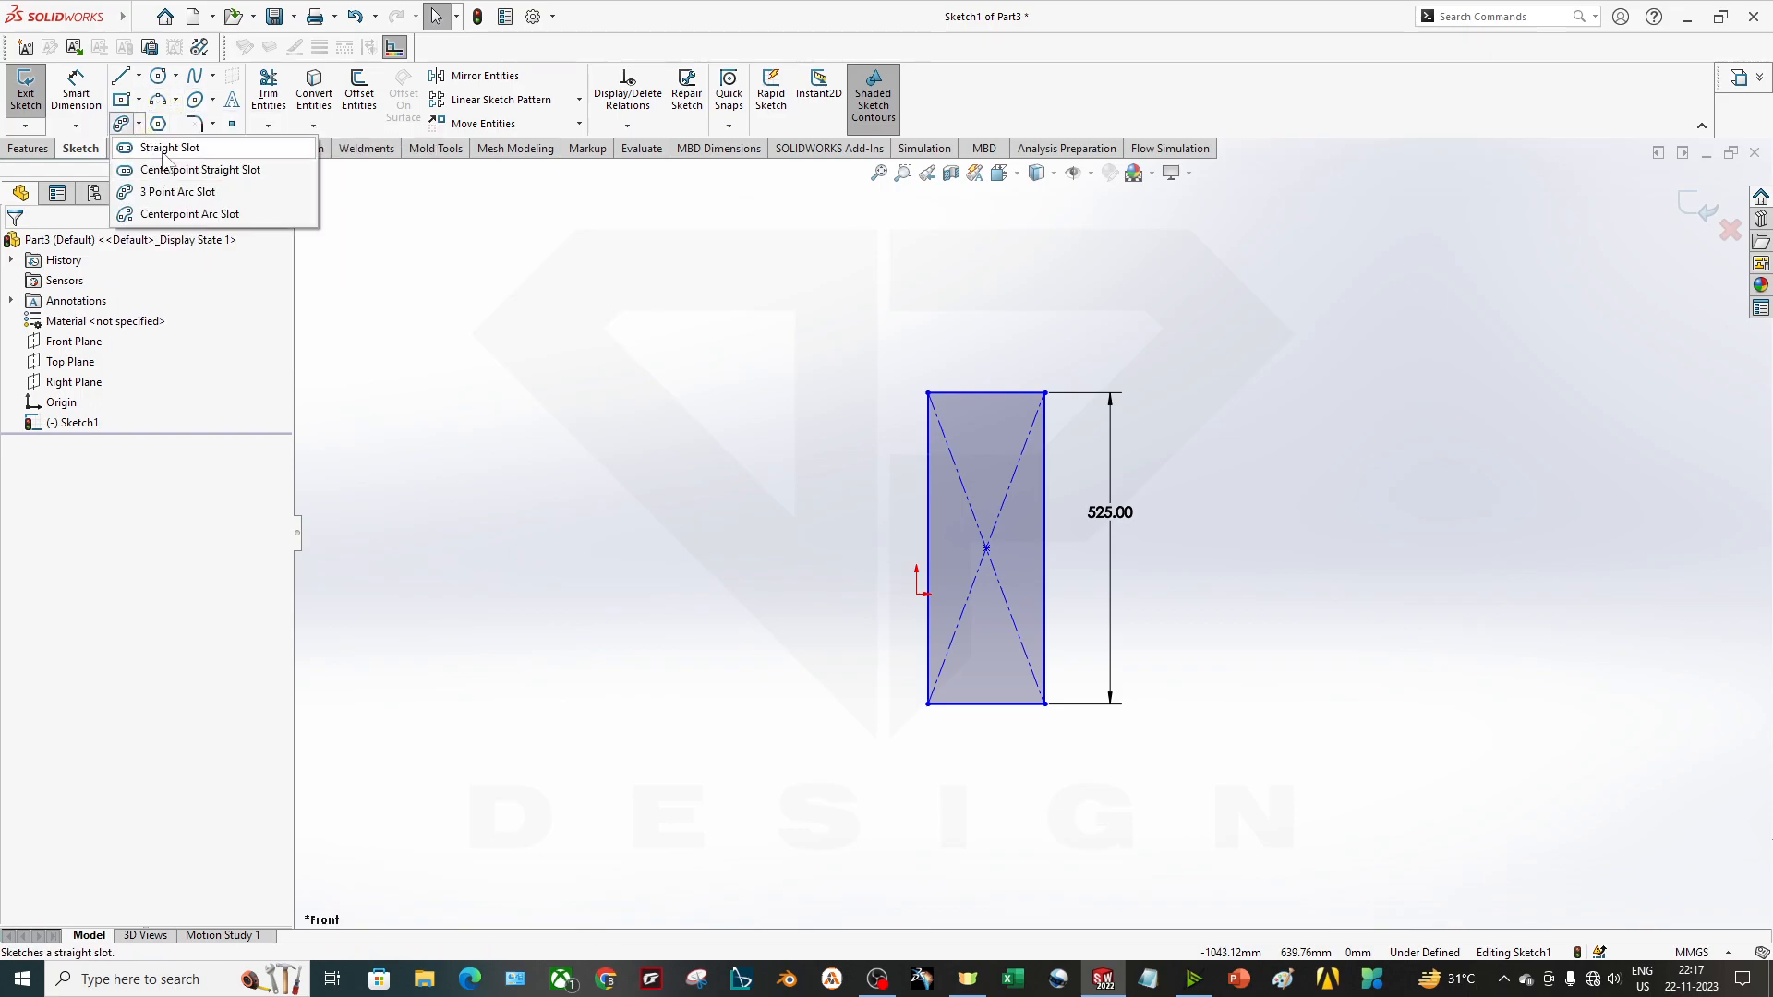
click(164, 151)
click(796, 448)
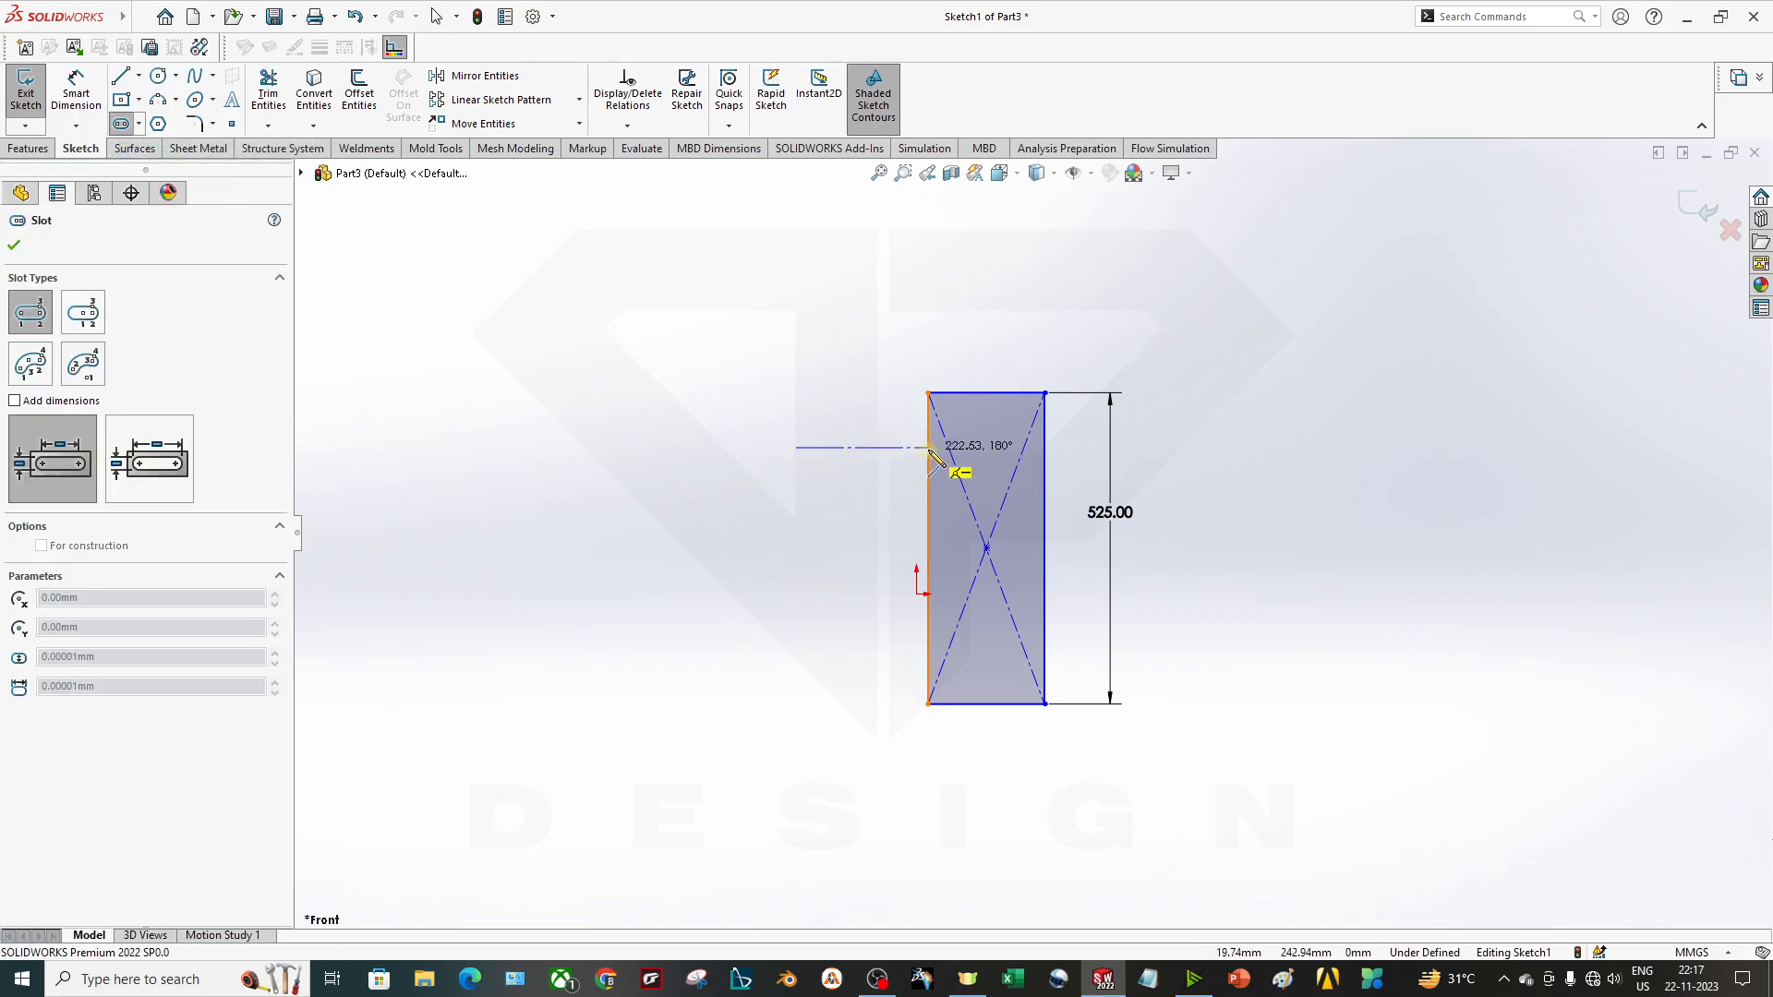
click(938, 448)
click(921, 445)
key(Escape)
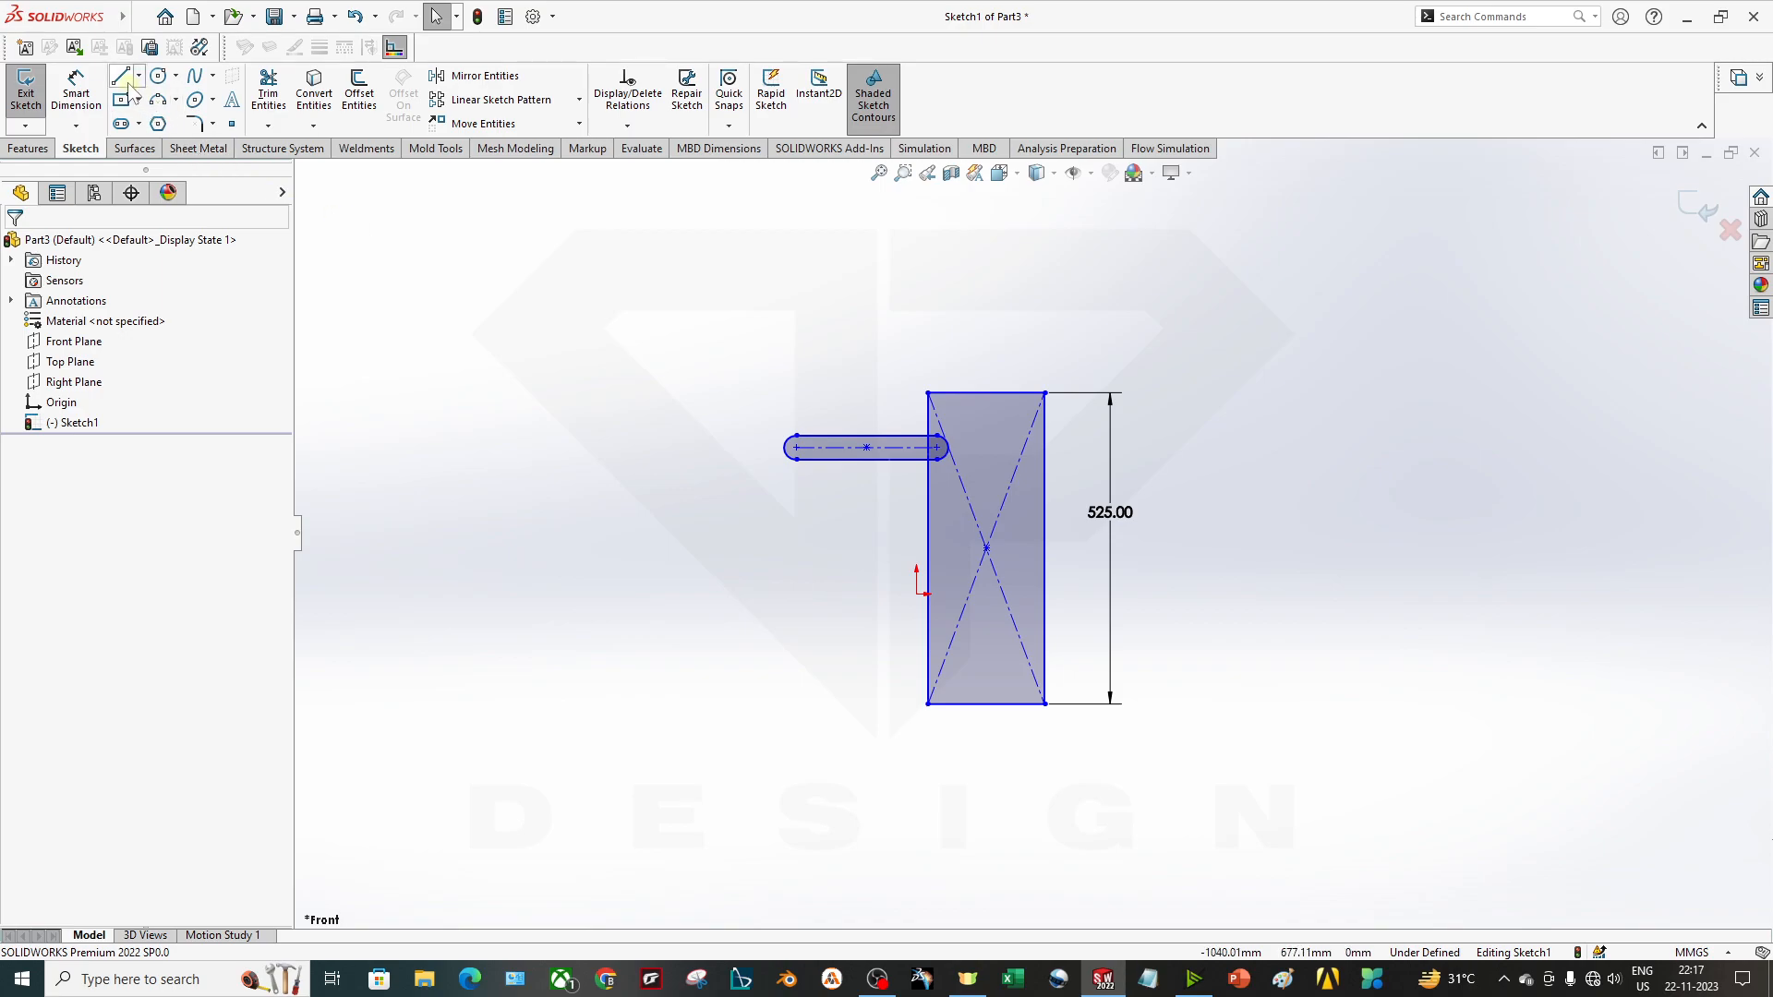
Sketch a second, shorter horizontal straight slot overlapping the lower part of the rectangle's left edge.
click(121, 123)
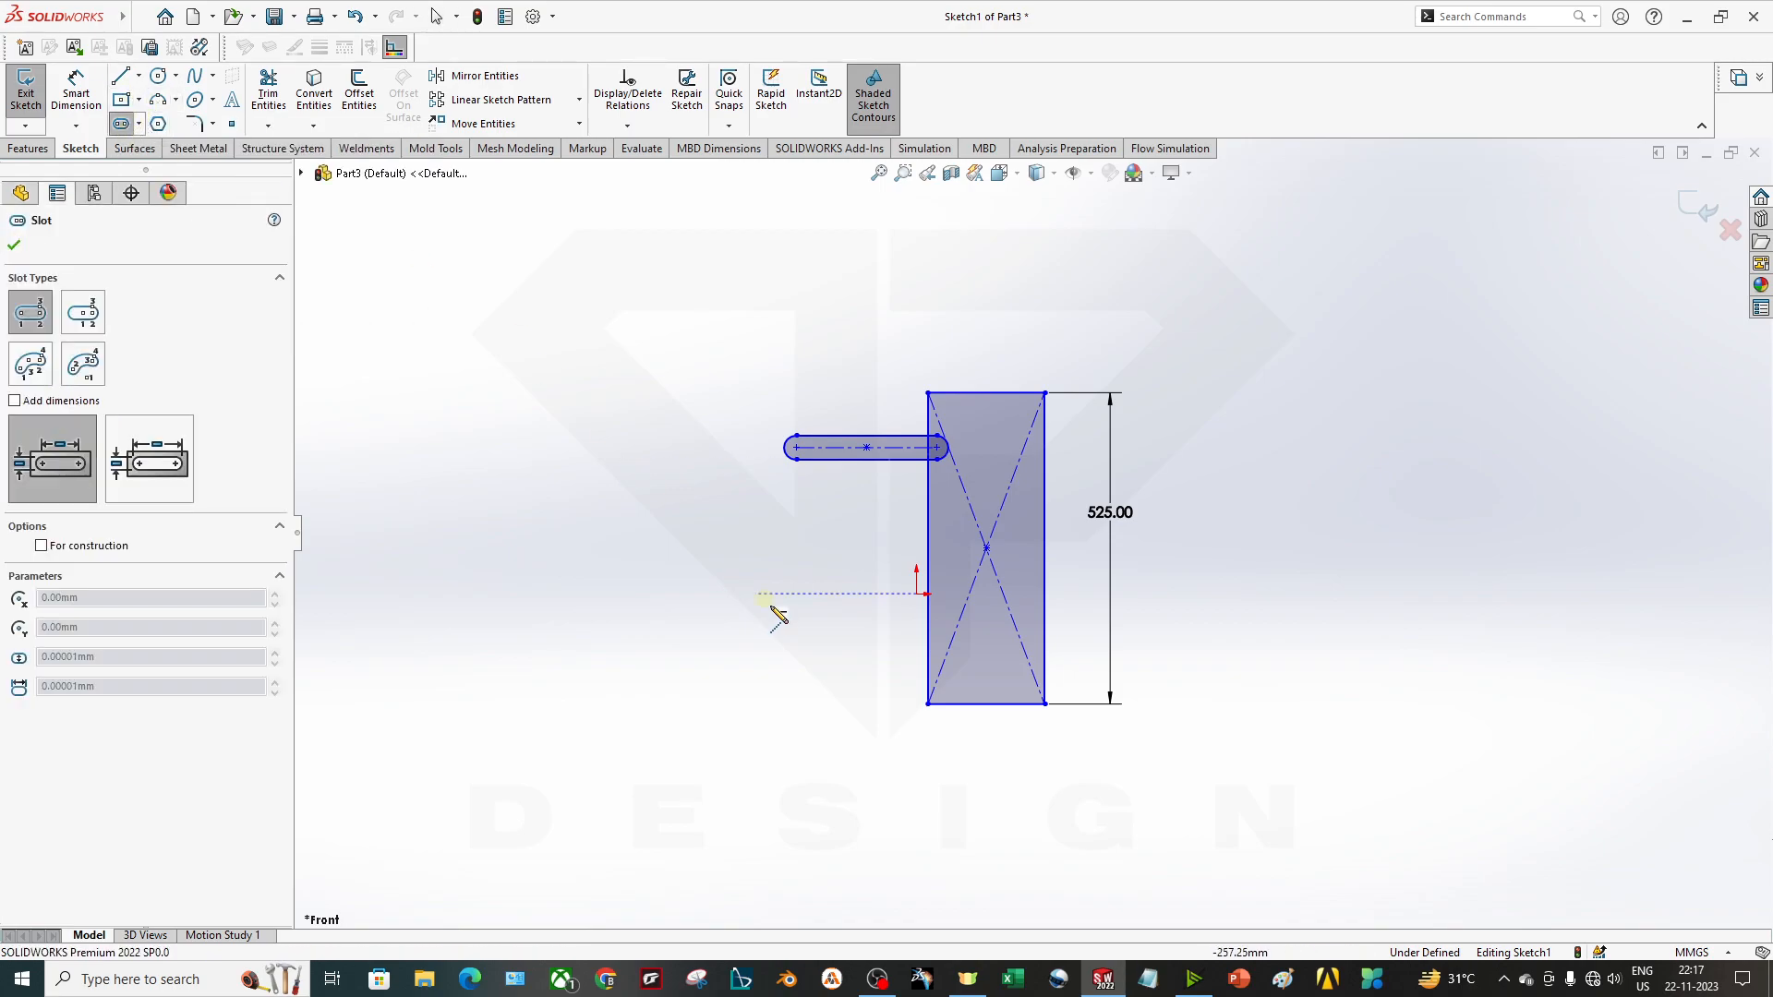
click(859, 672)
click(949, 672)
click(957, 685)
key(Escape)
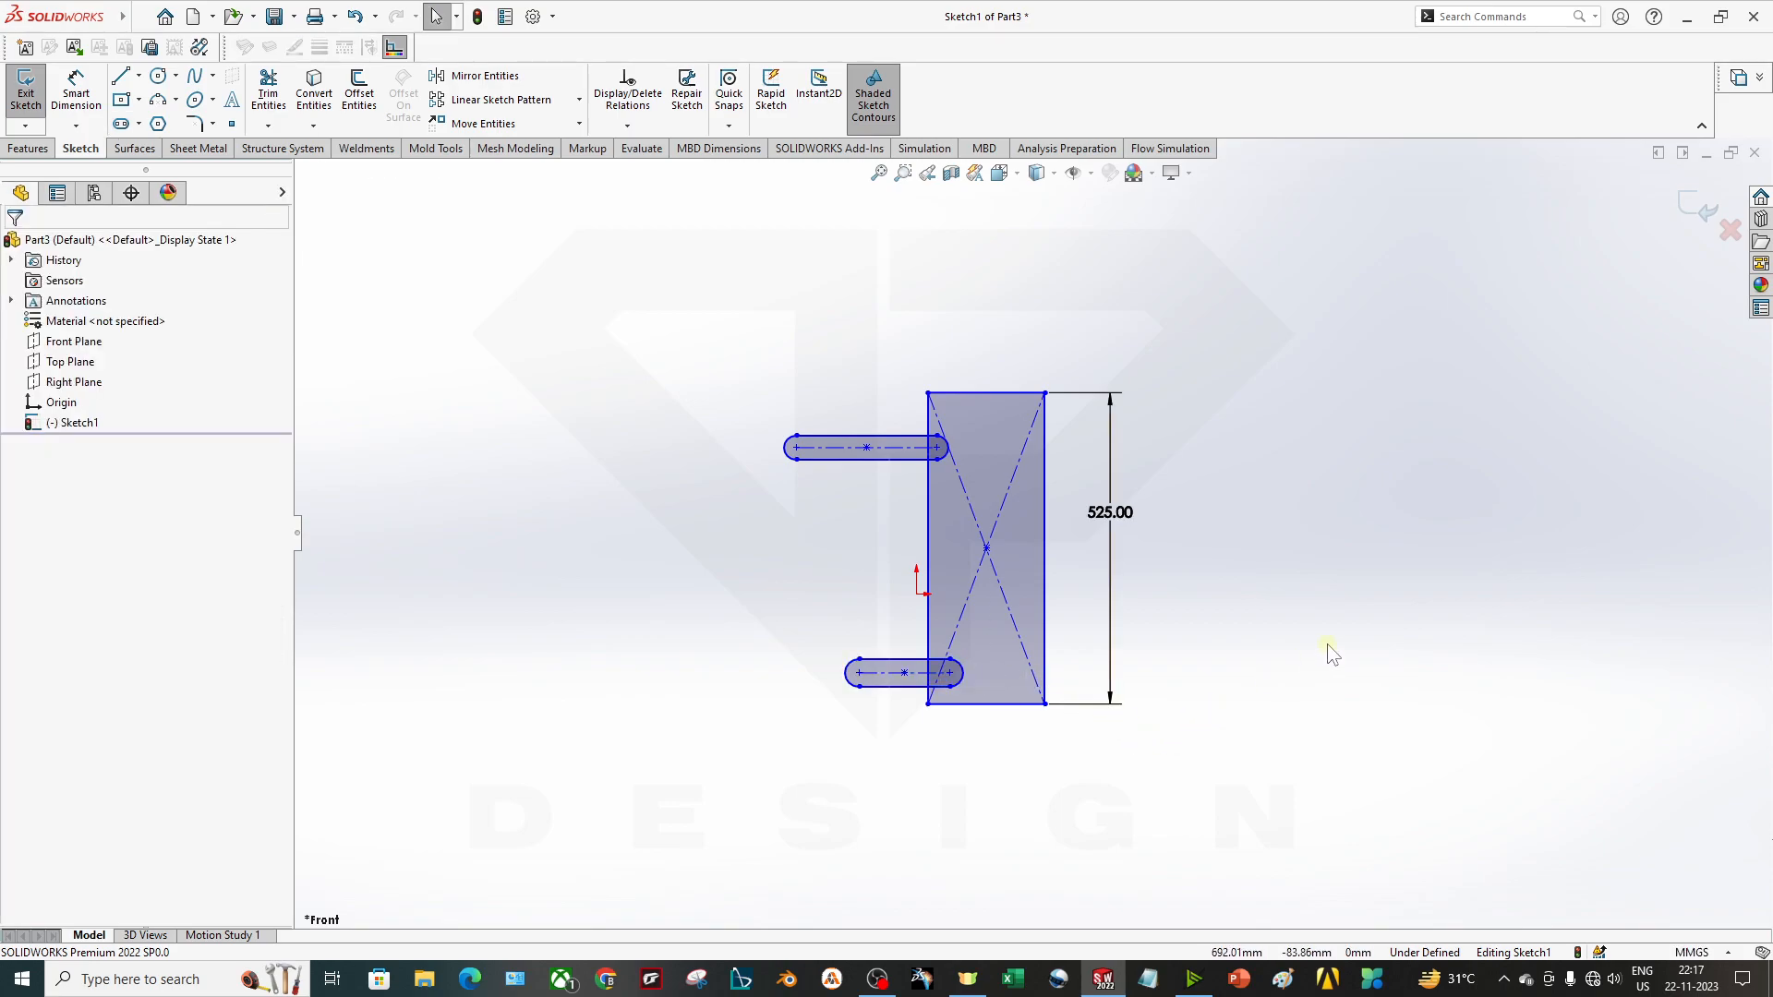
mouse_move(1184, 794)
mouse_down()
mouse_move(1090, 750)
mouse_move(601, 323)
mouse_up()
click(660, 129)
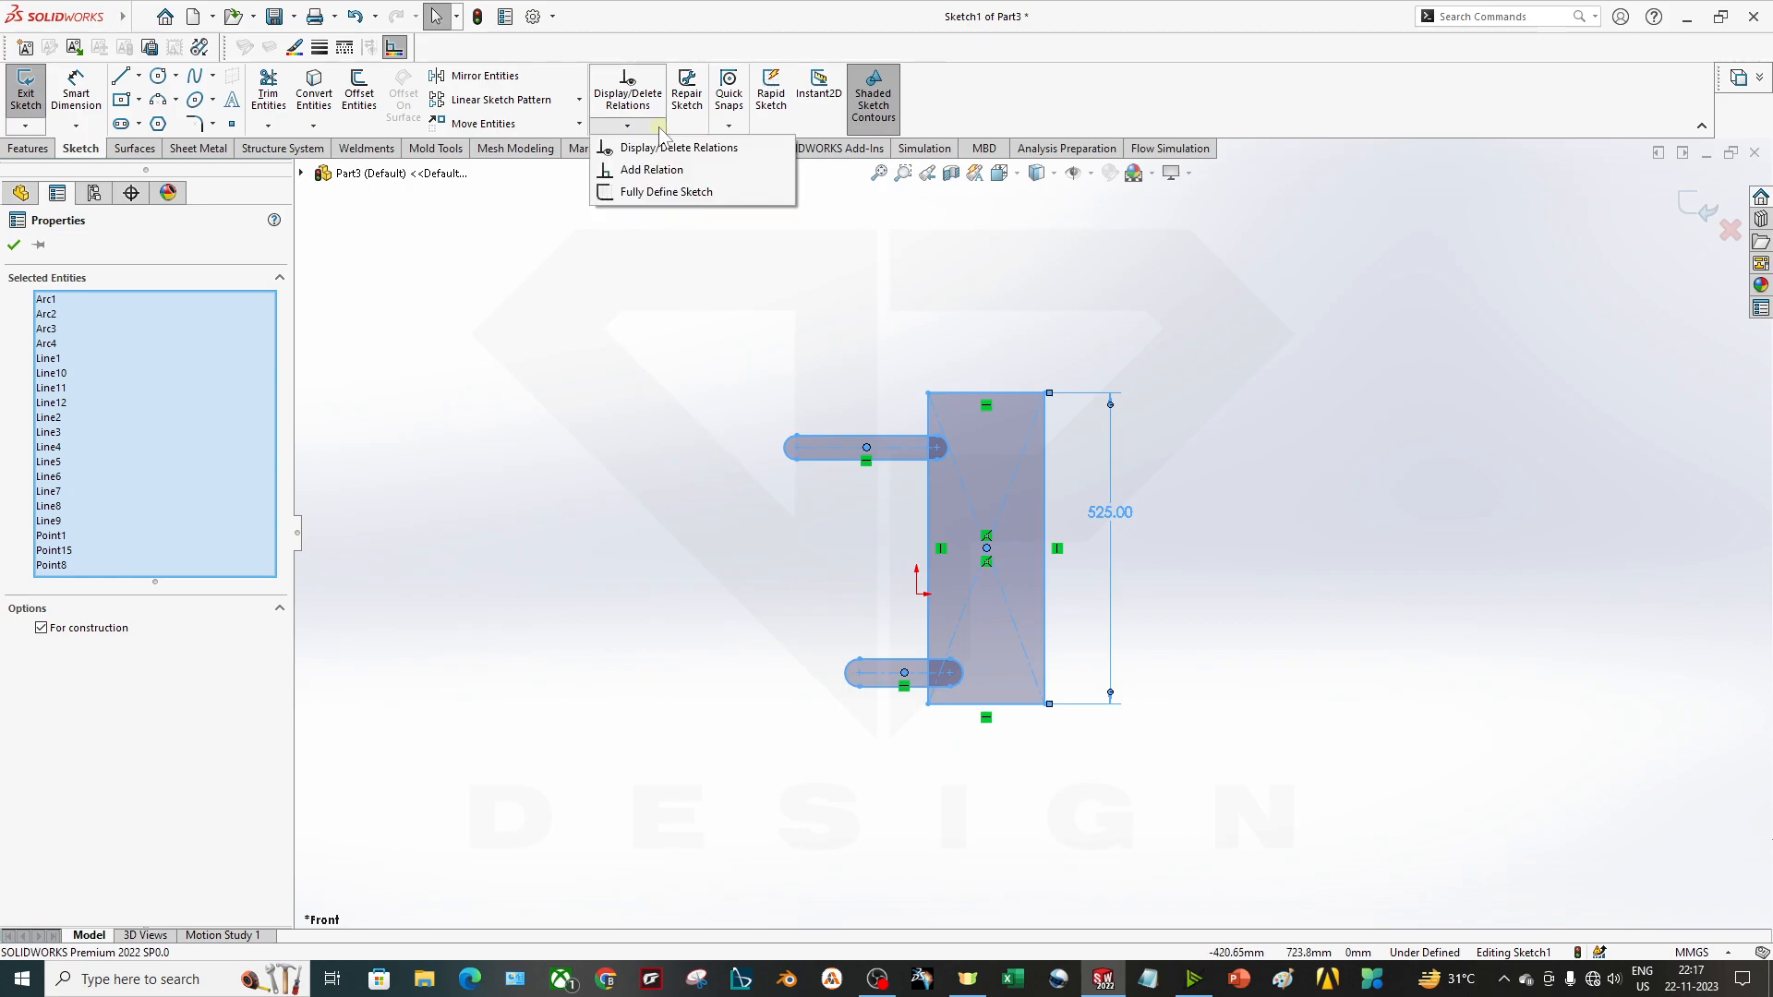
click(730, 381)
drag(736, 364, 1127, 792)
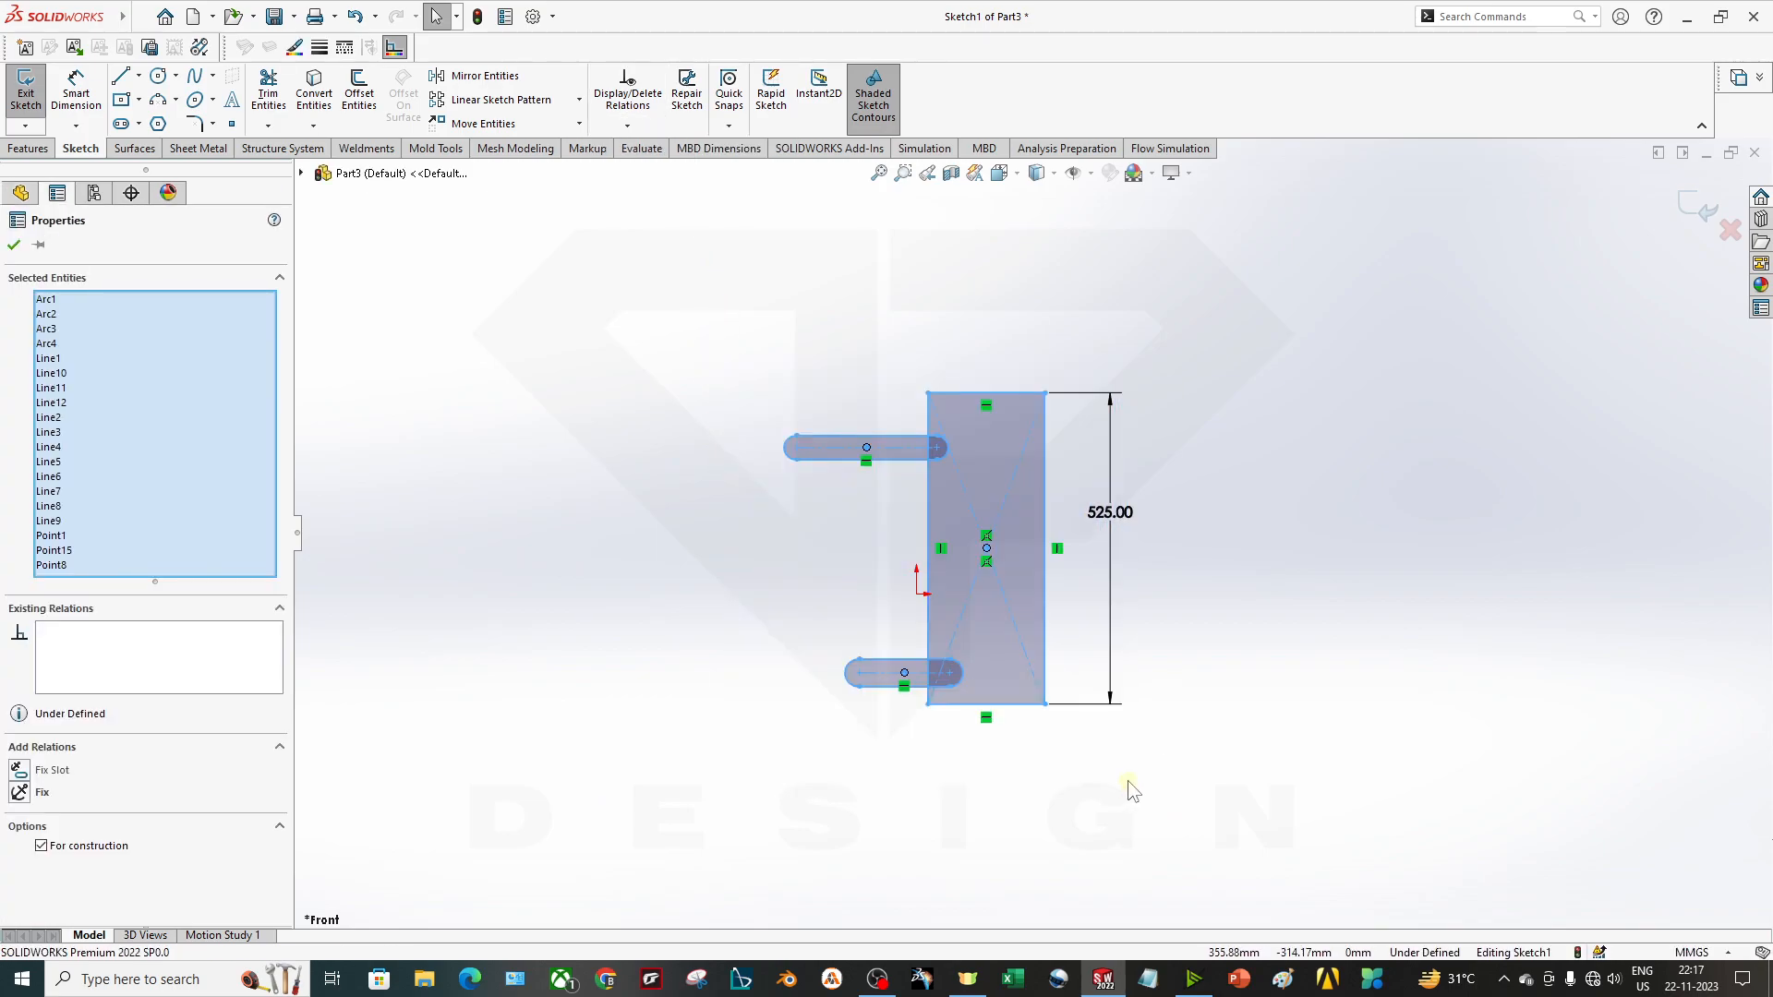
click(1128, 781)
mouse_move(1129, 781)
mouse_down()
mouse_move(1124, 752)
mouse_move(702, 306)
mouse_up()
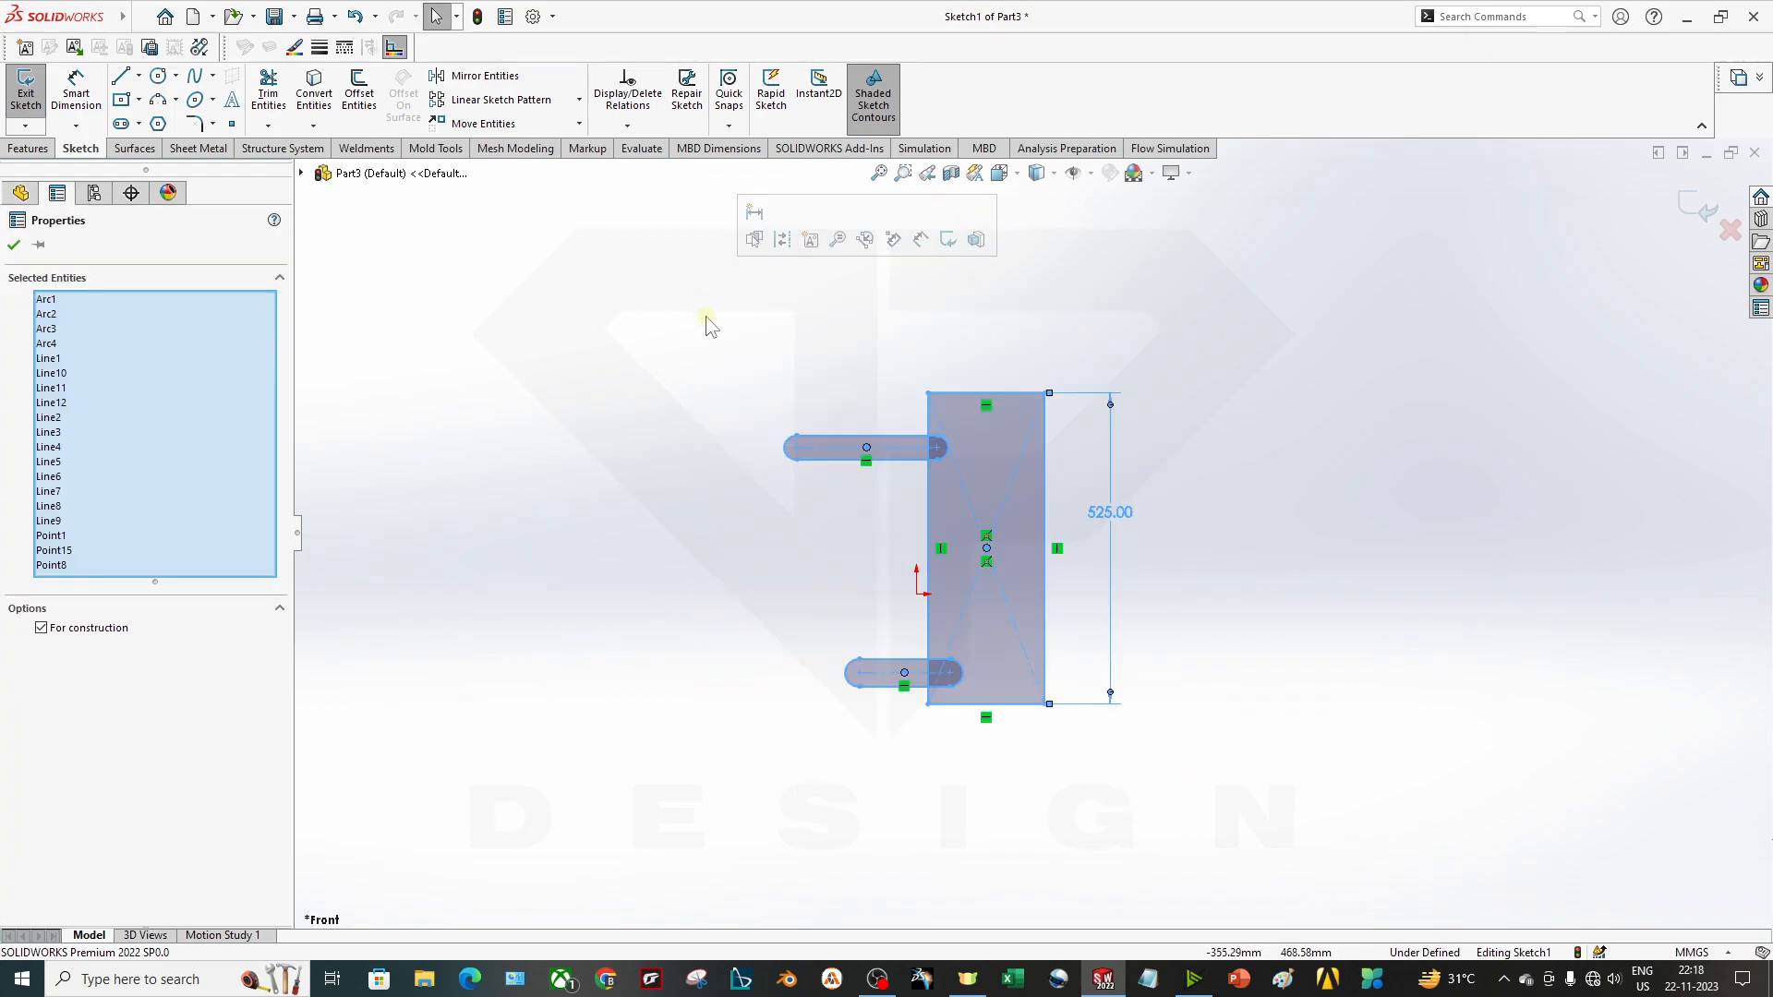
click(696, 441)
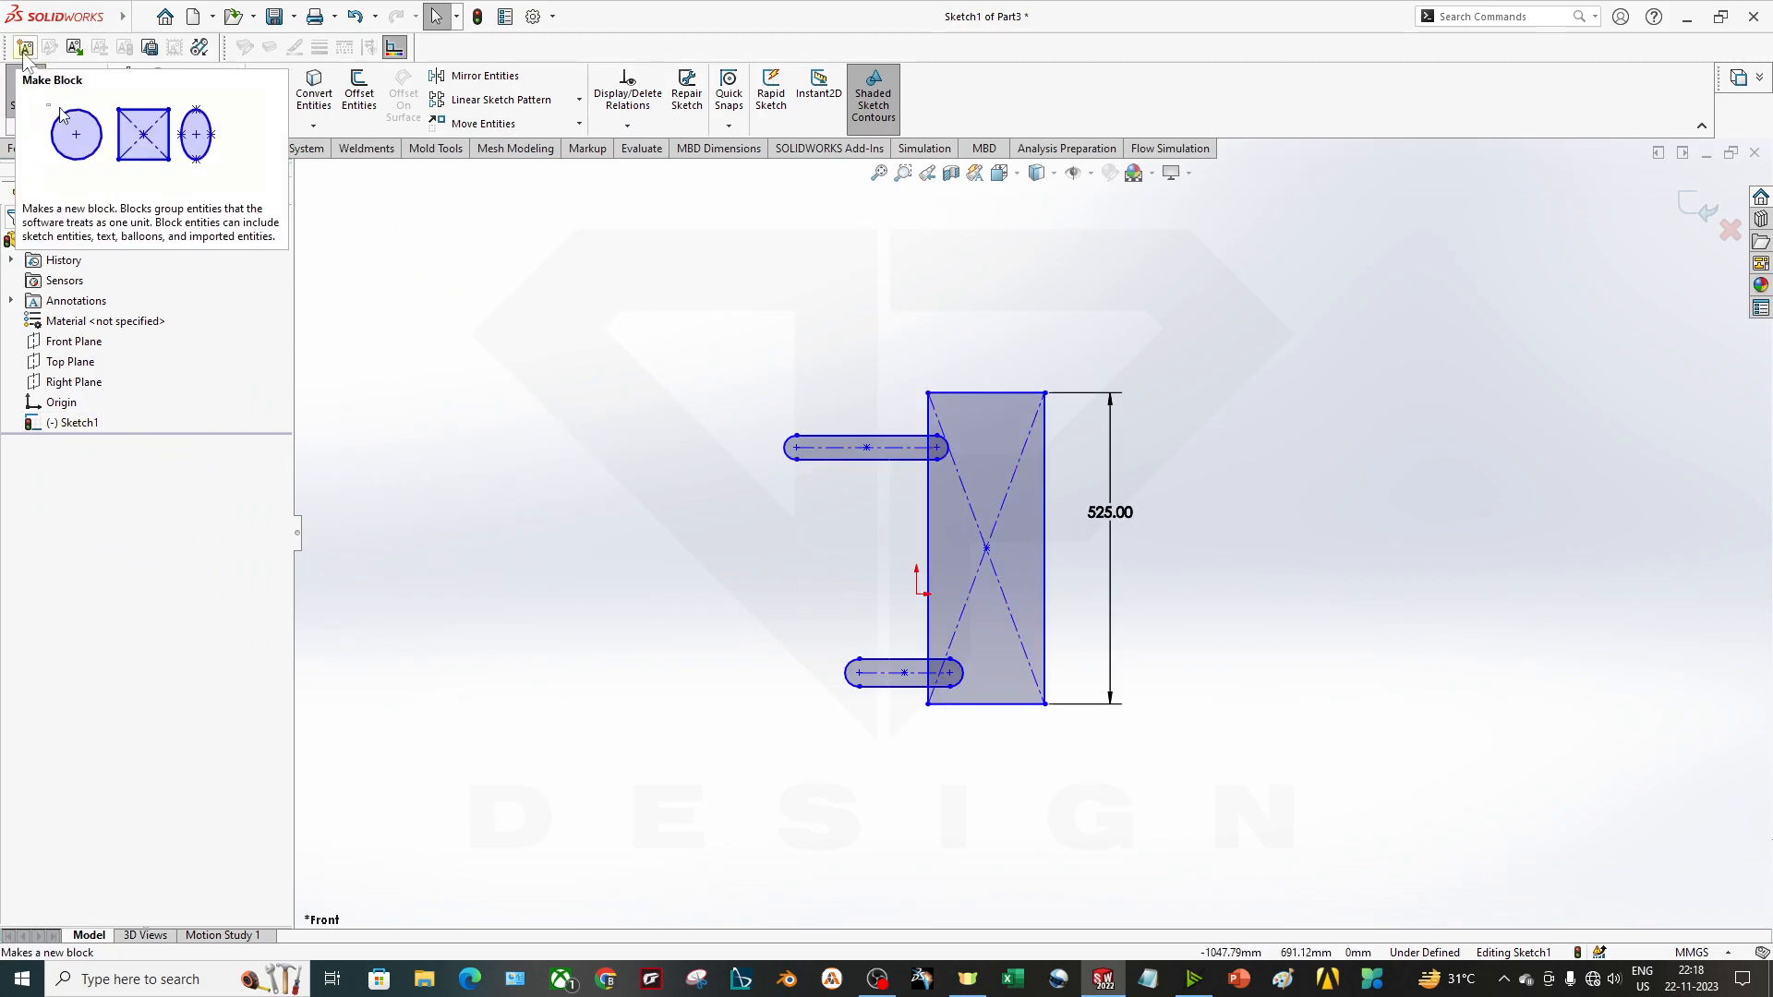
Check the Blocks entry in the list of available toolbars.
right_click(679, 220)
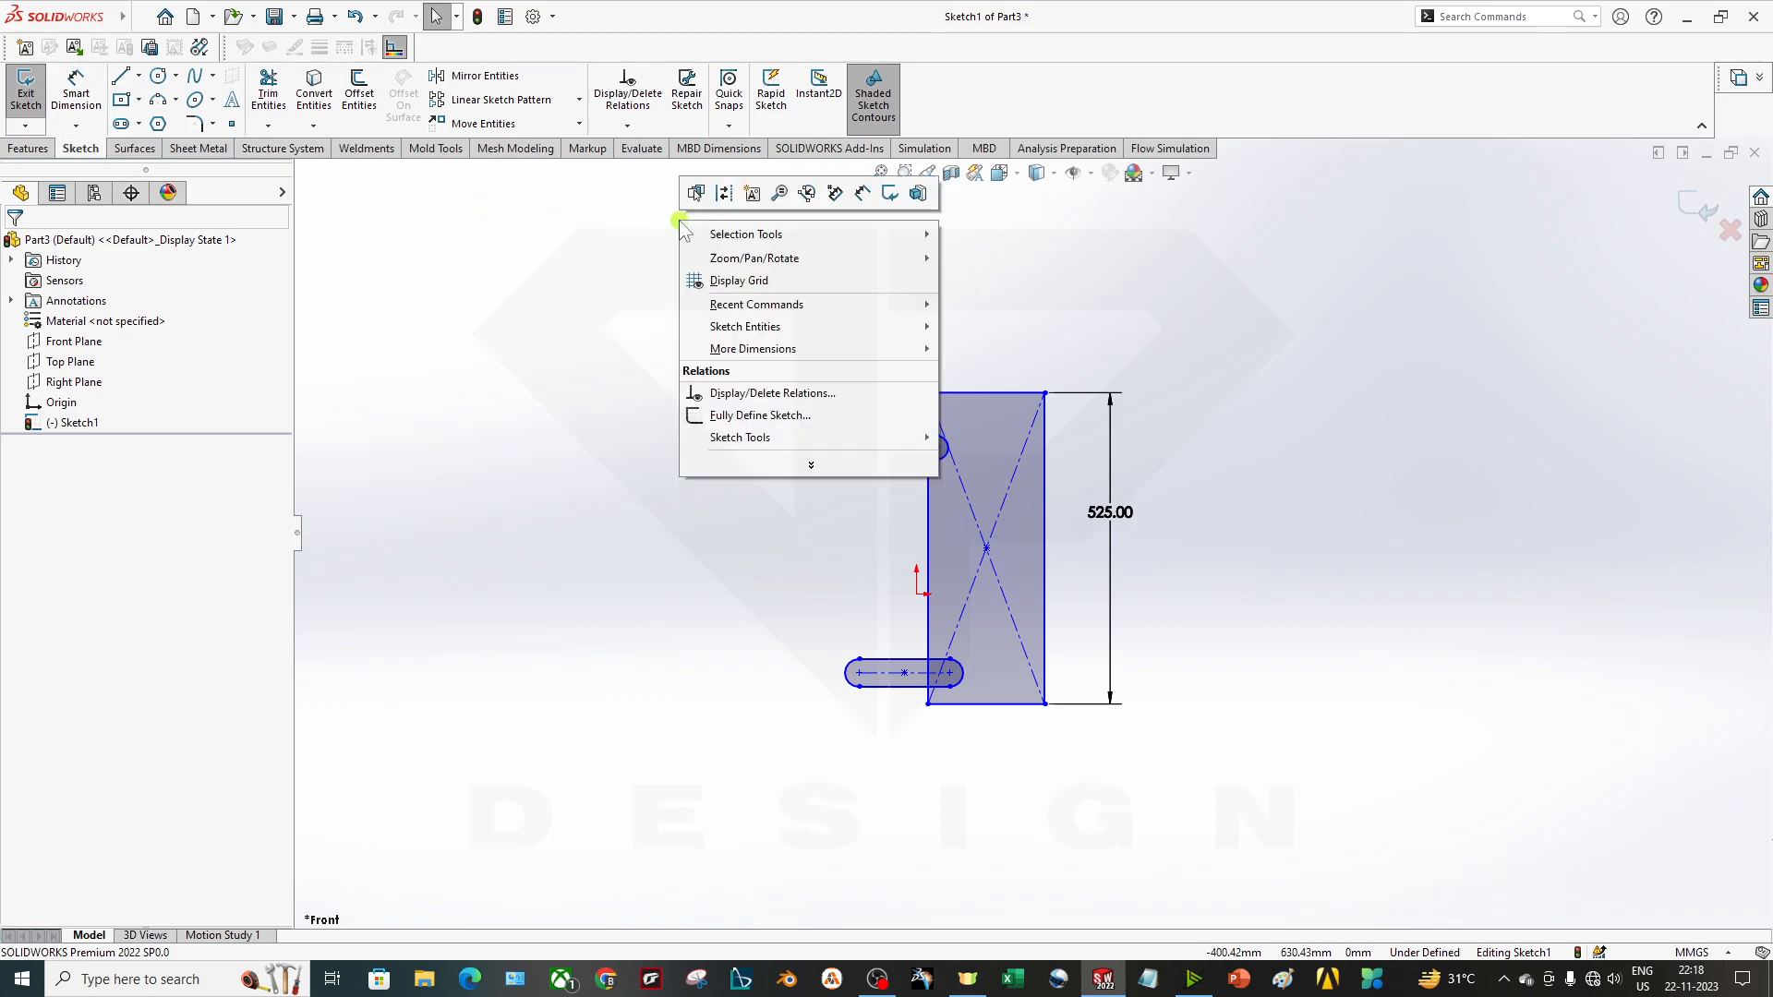
right_click(1115, 93)
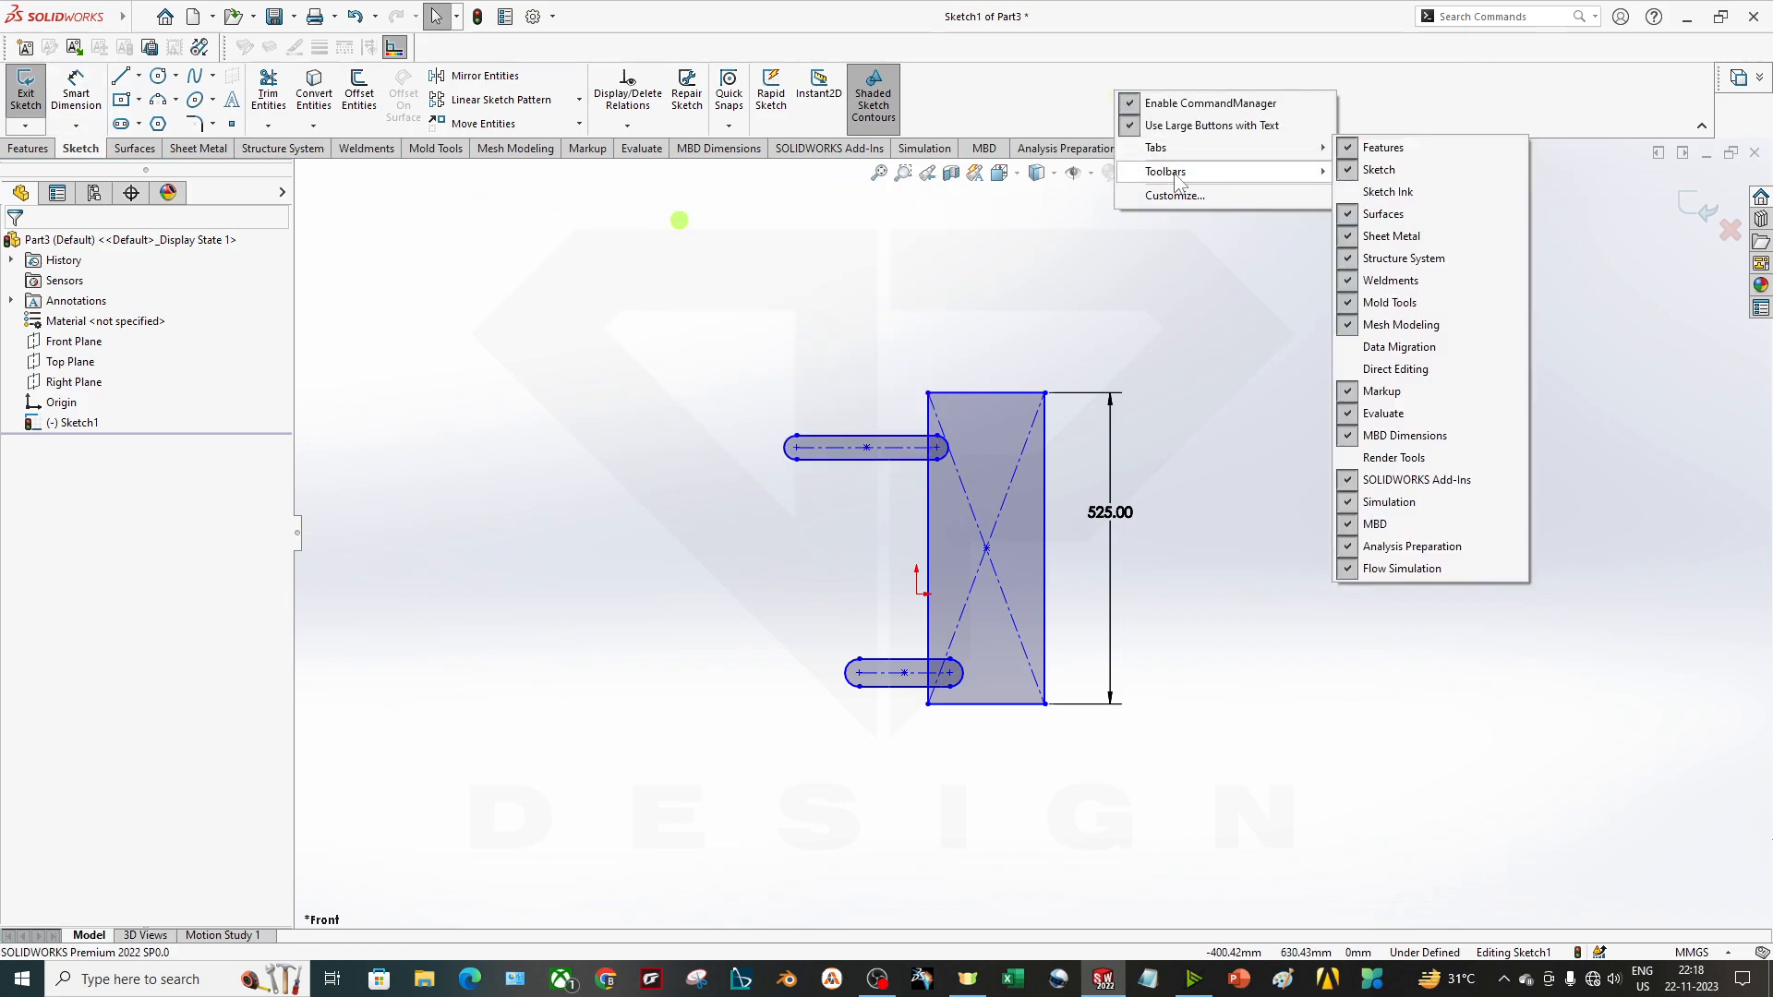
mouse_move(1177, 178)
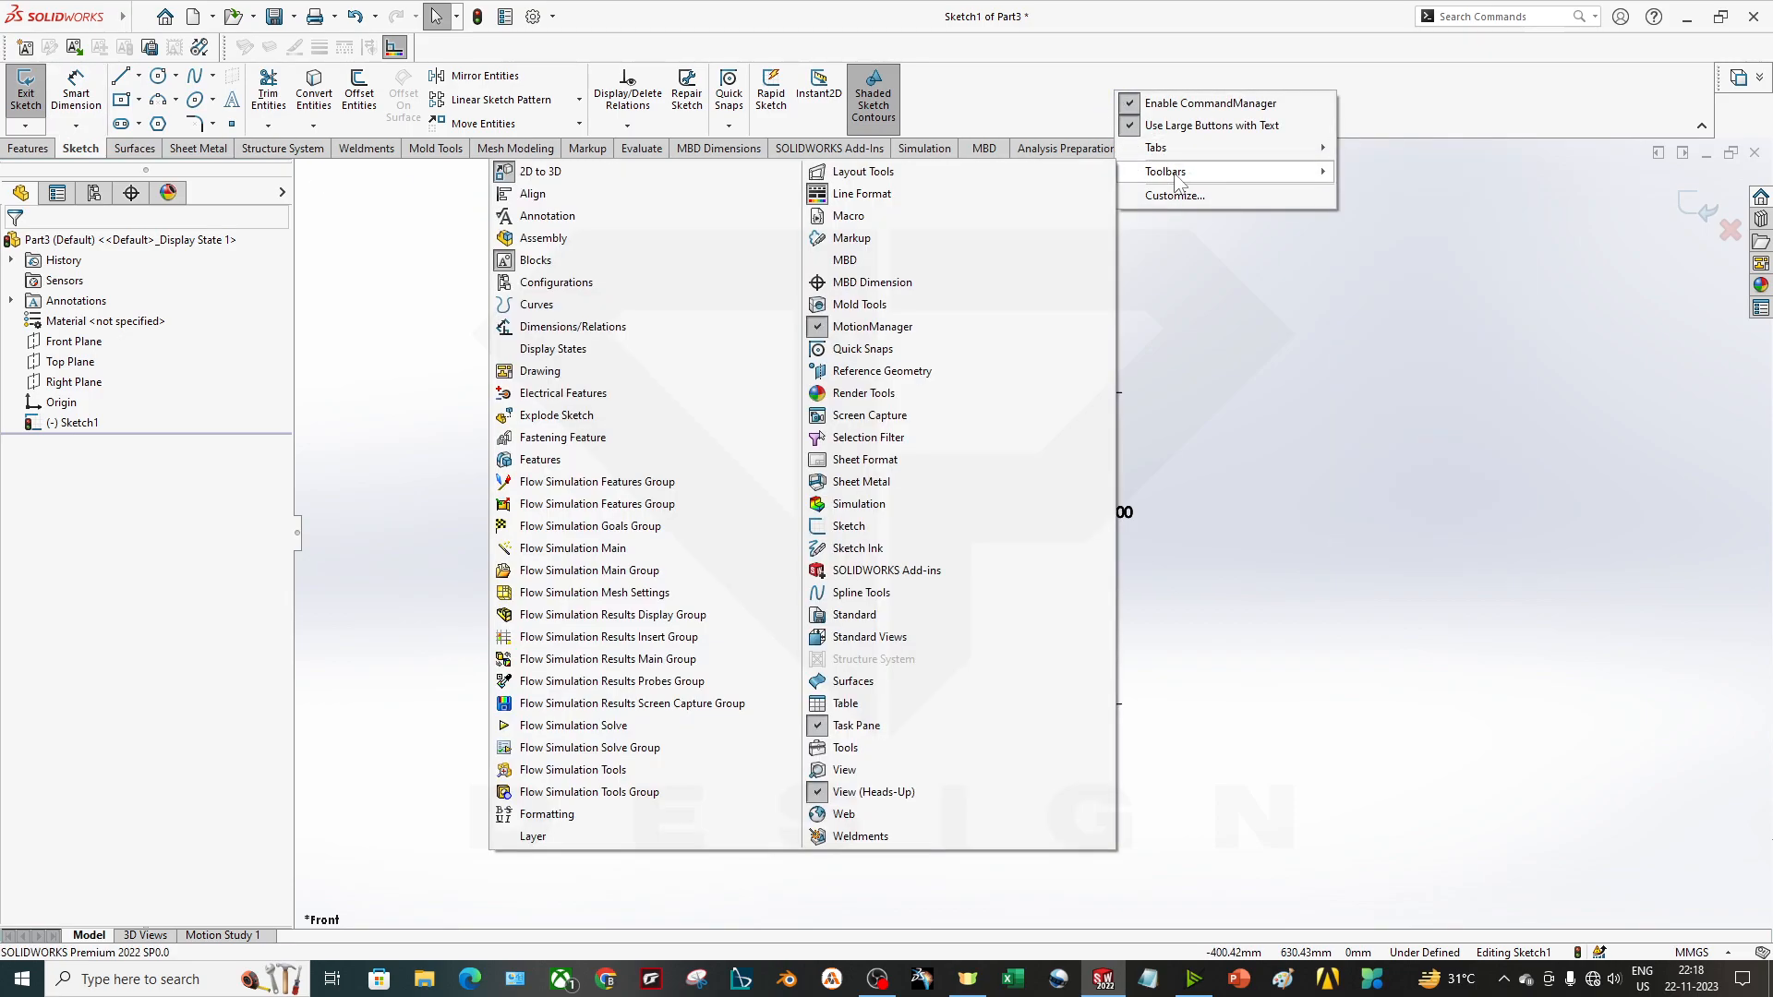
click(578, 262)
click(540, 261)
click(1306, 269)
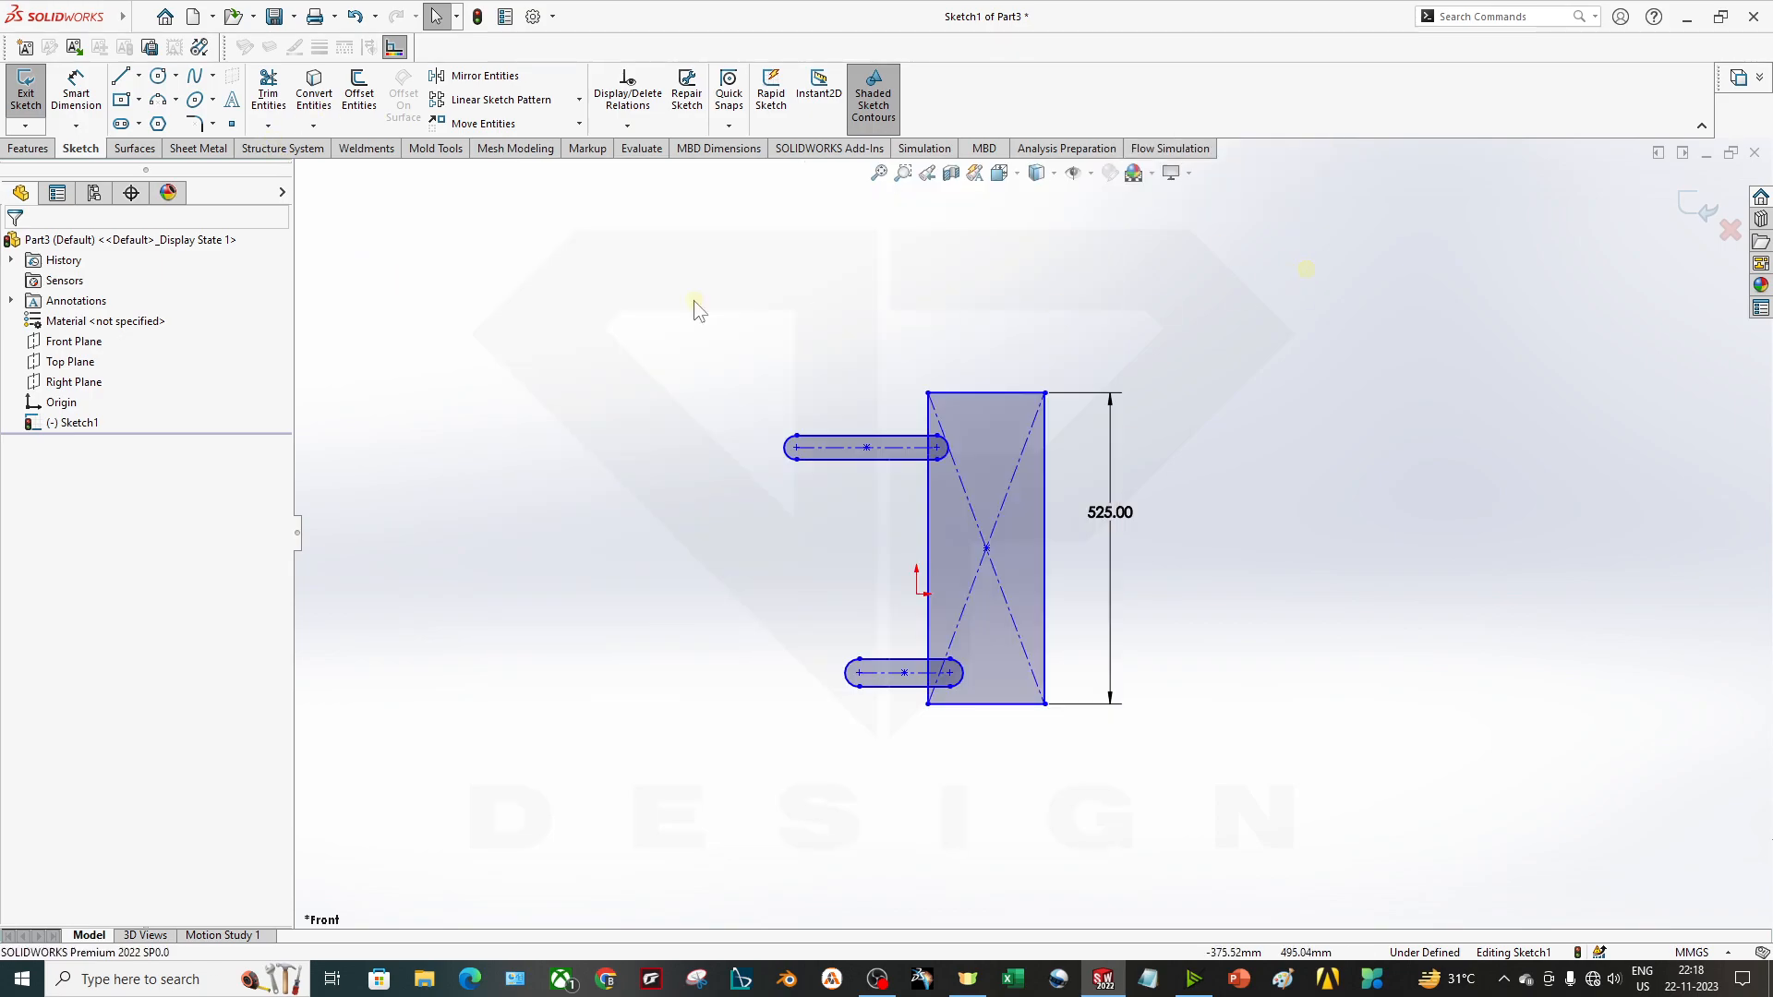
Make a block from the rectangle and both slots, showing its insertion point and keeping it at the default position.
click(27, 49)
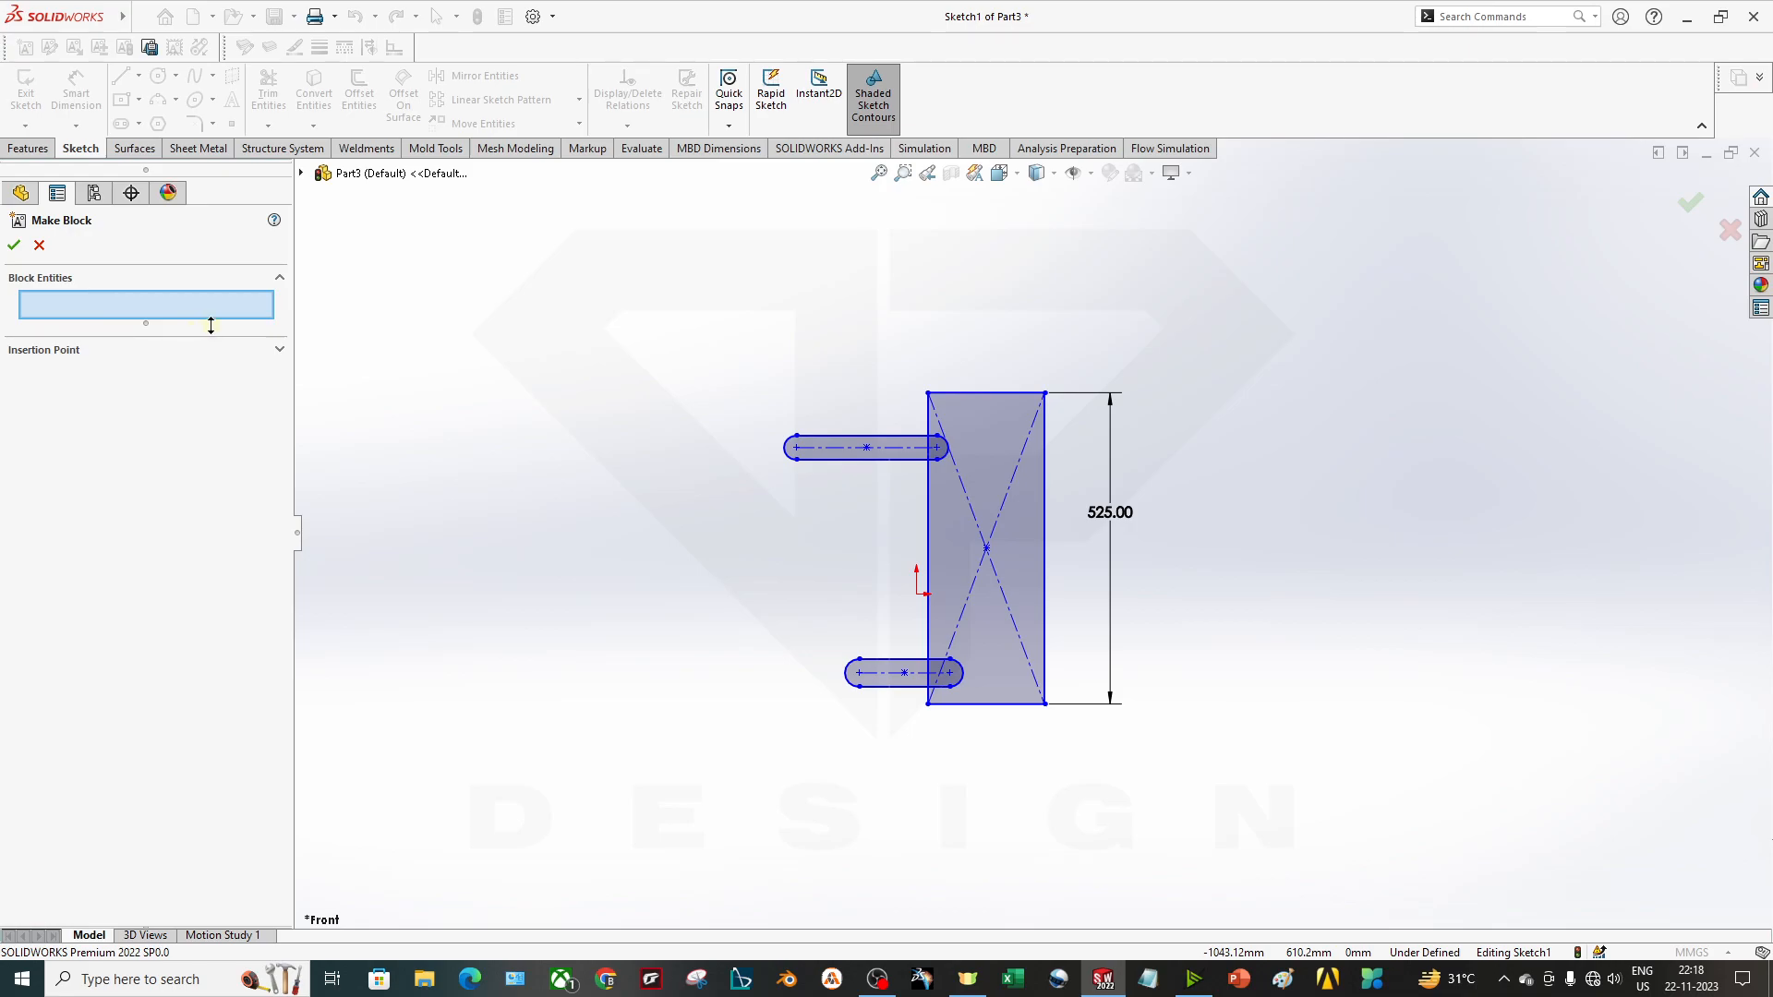
mouse_move(601, 308)
mouse_down()
mouse_move(1129, 667)
mouse_move(1260, 814)
mouse_up()
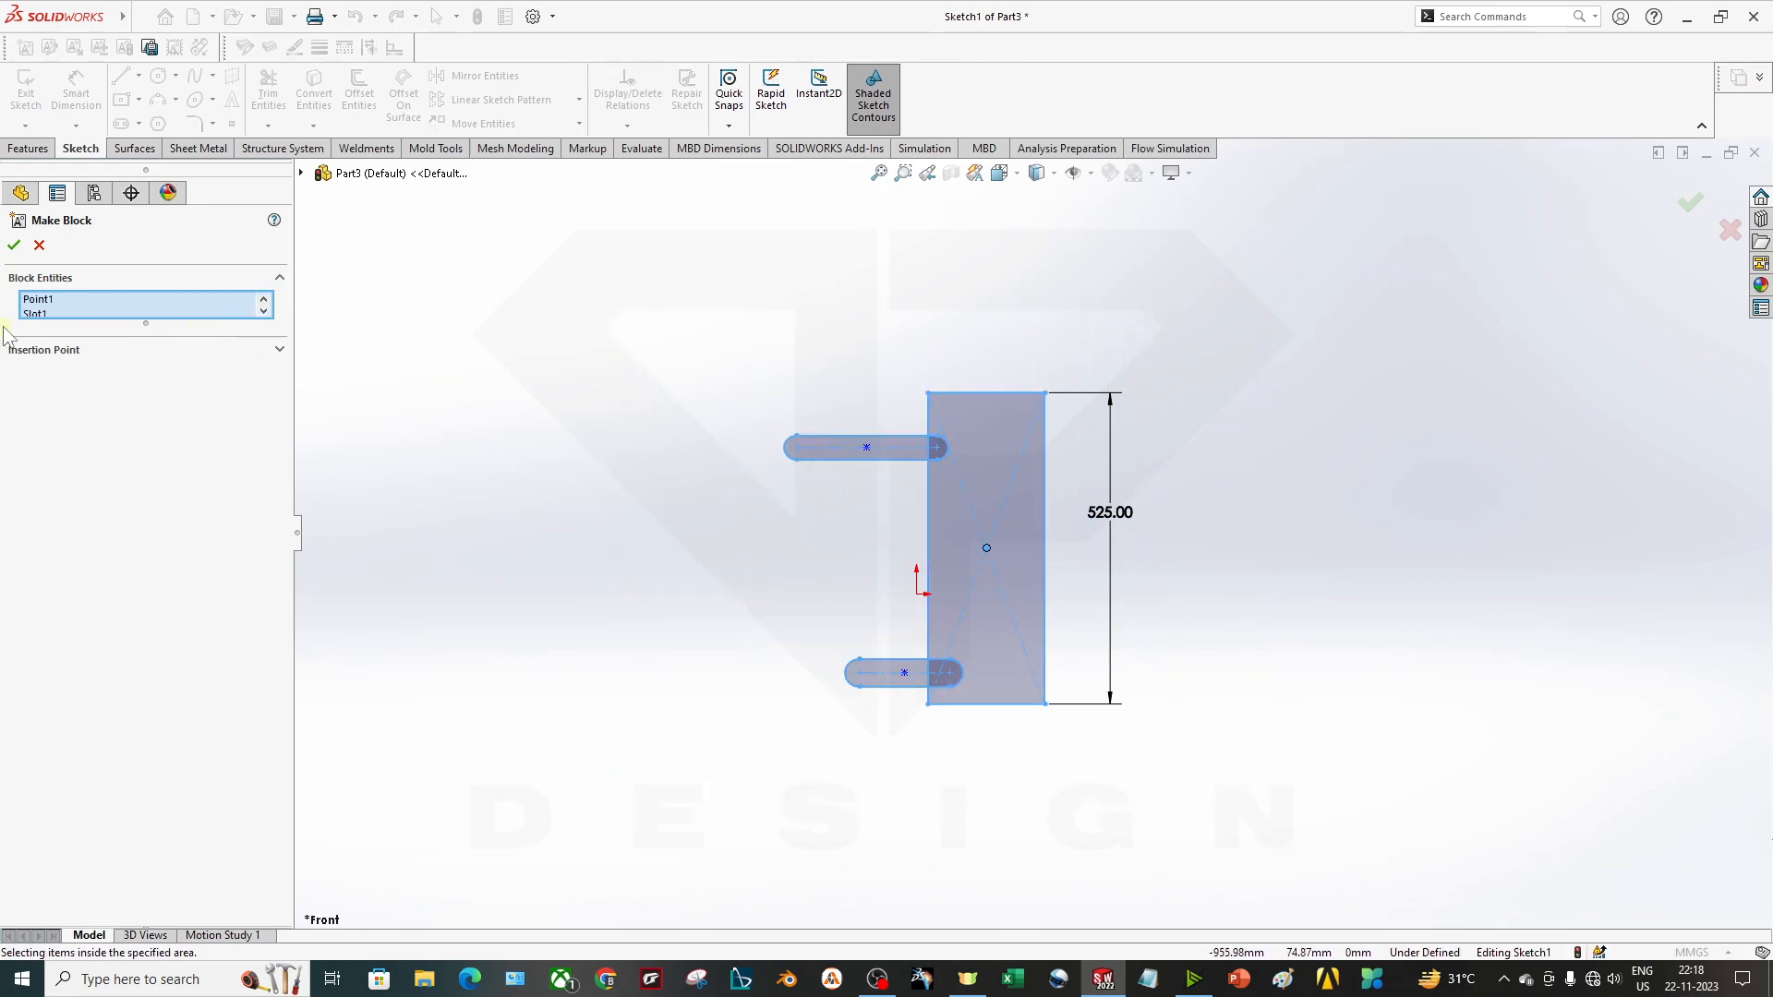
click(92, 350)
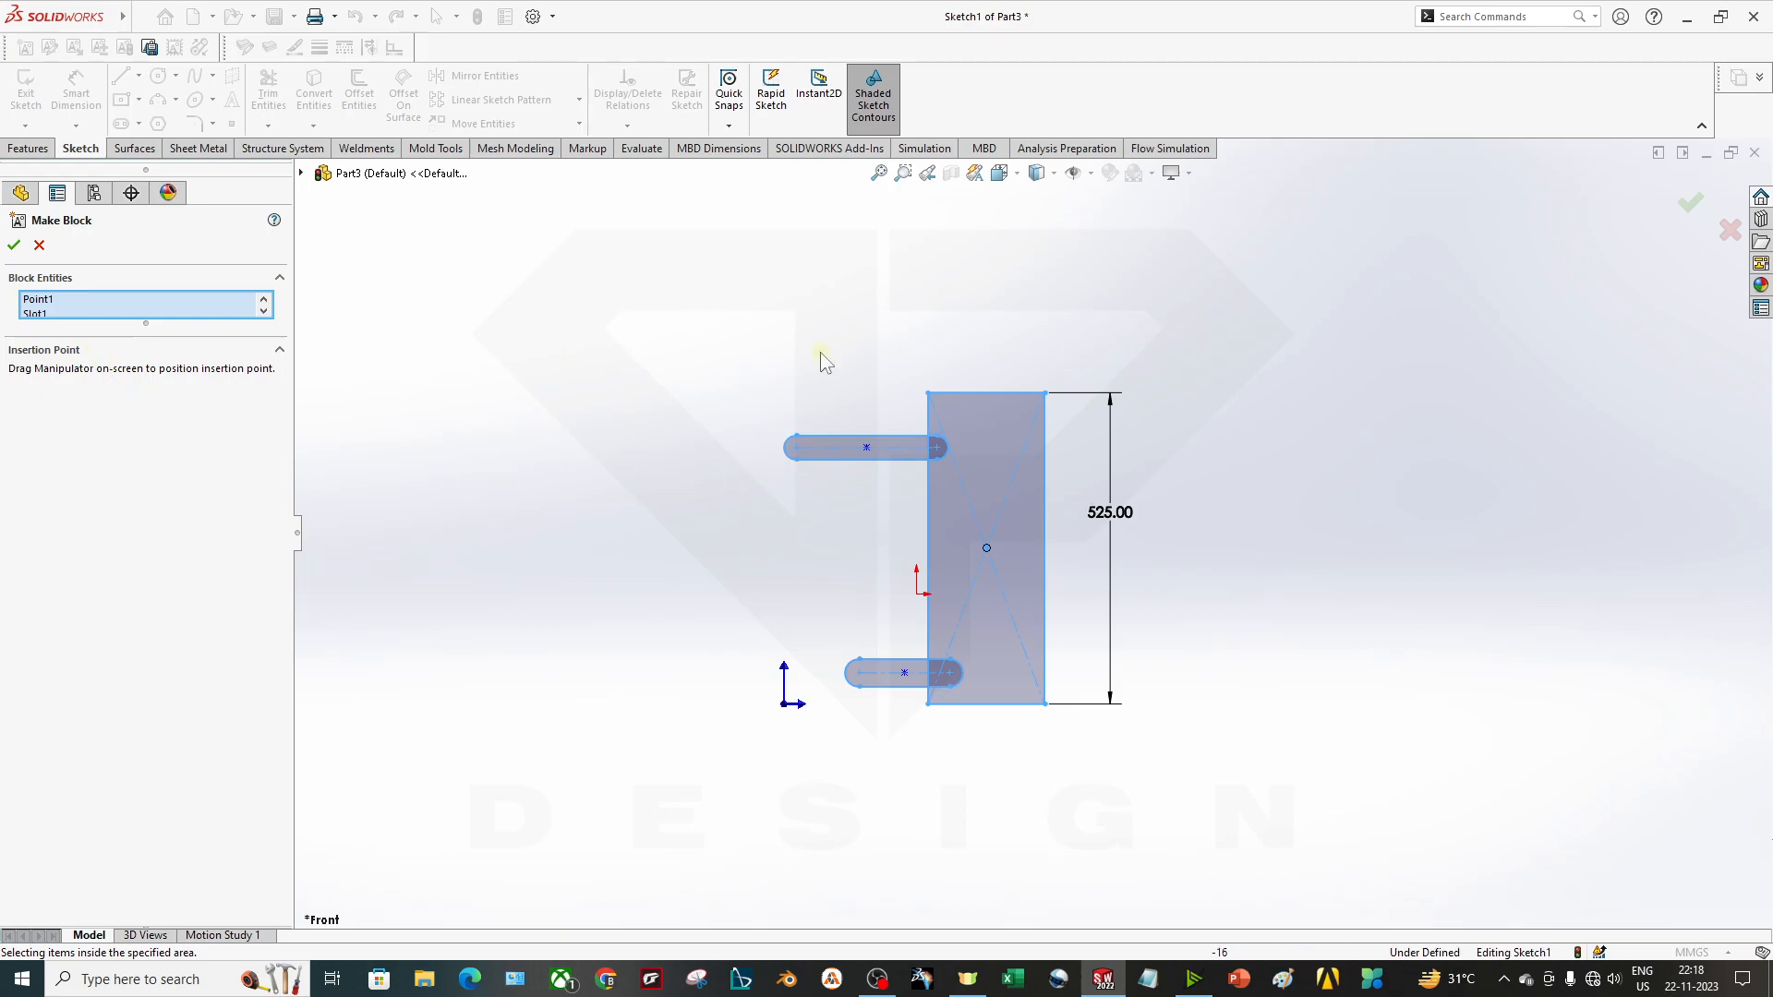
click(14, 246)
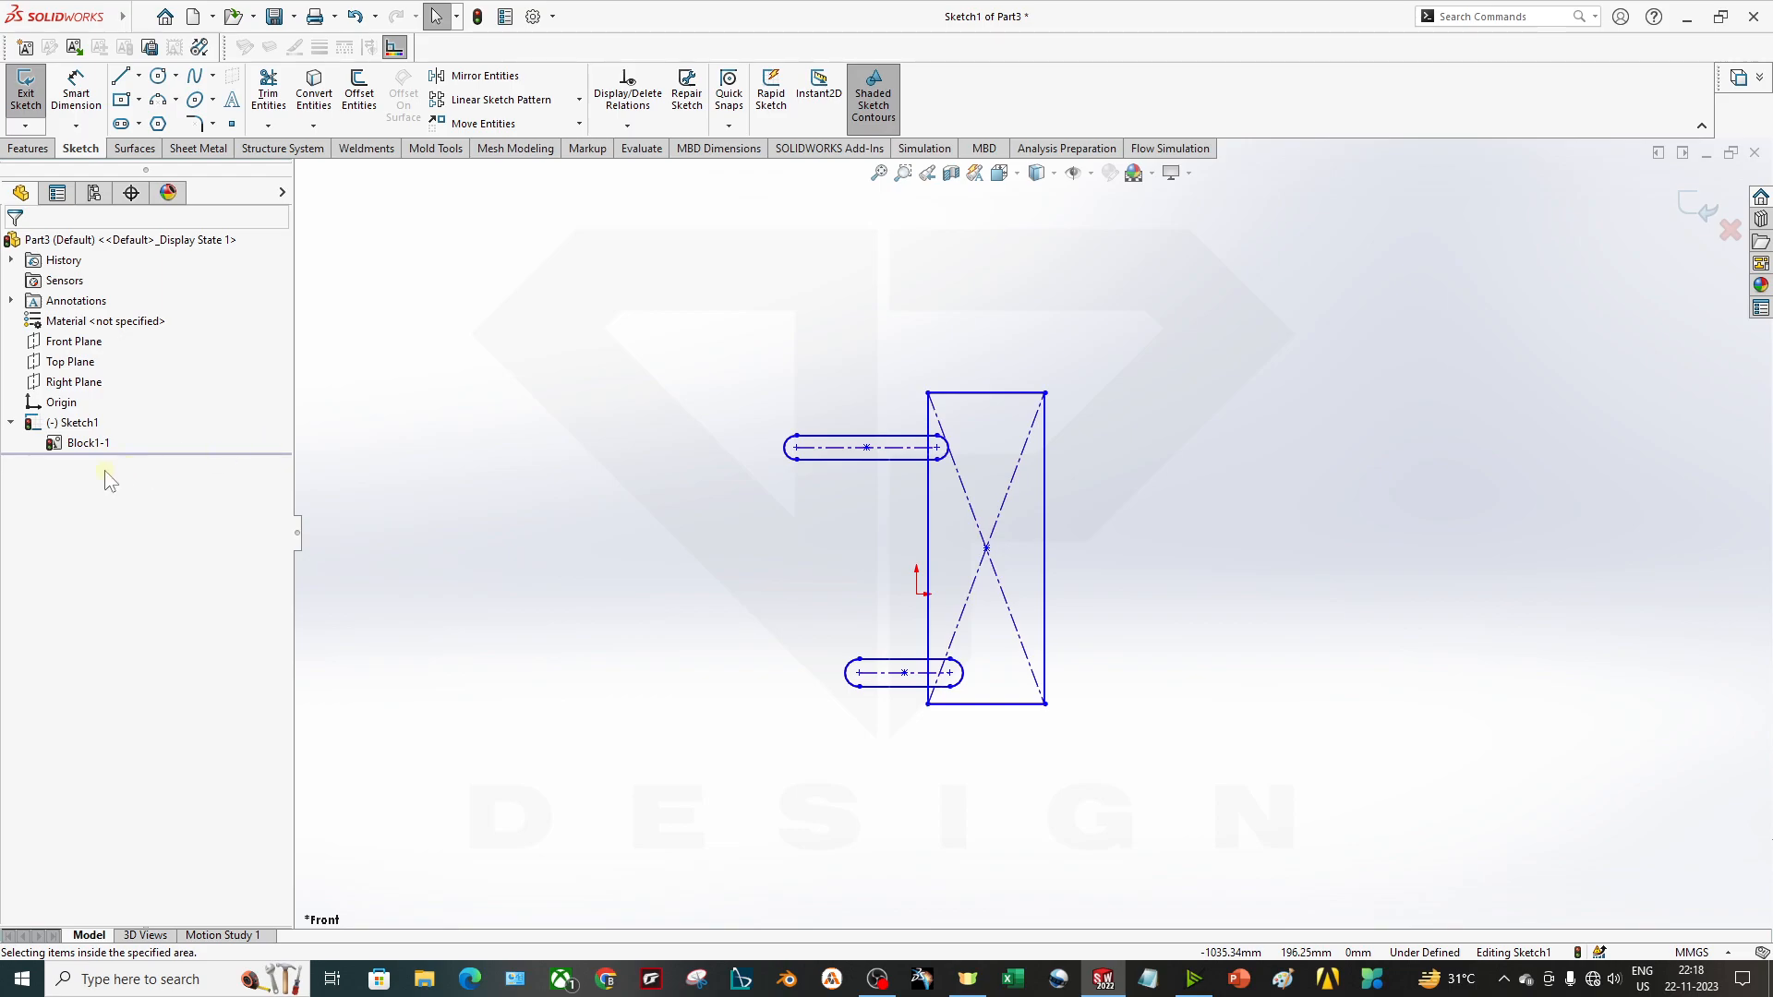
Save the block of the rectangle and both slots to the Trash folder as Tyre Upright Combined.
click(87, 444)
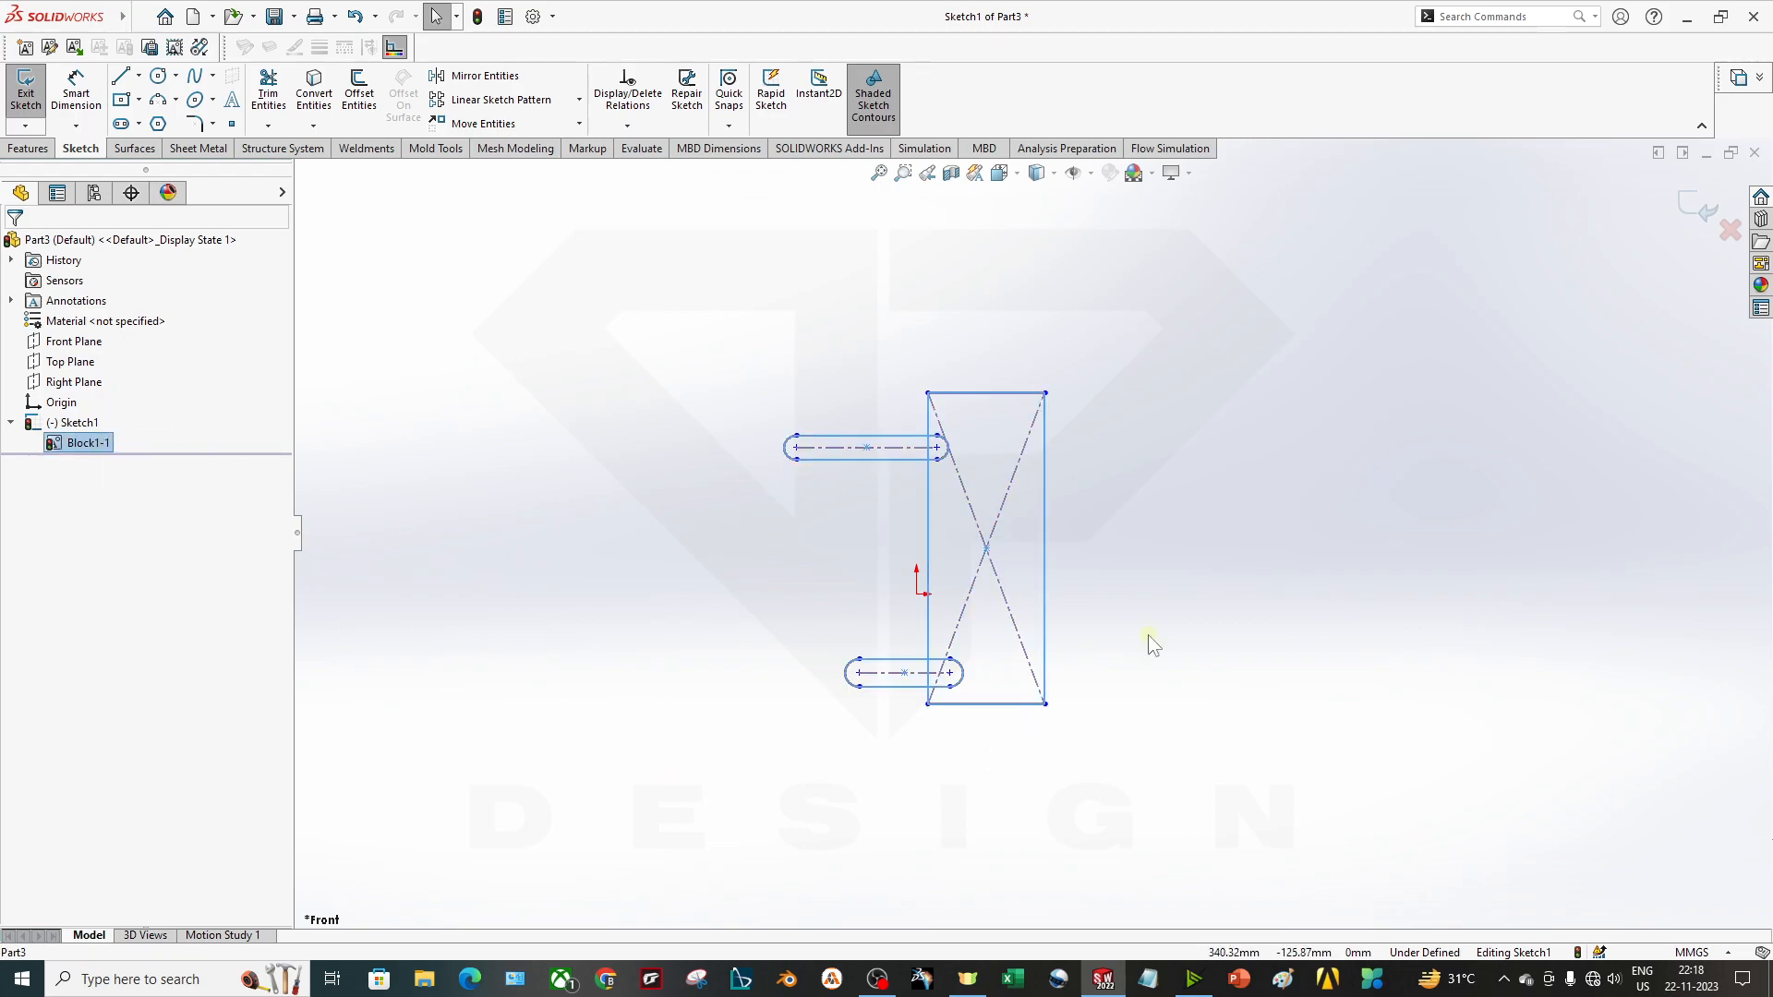
scroll(919, 522, down, 3)
scroll(940, 608, up, 3)
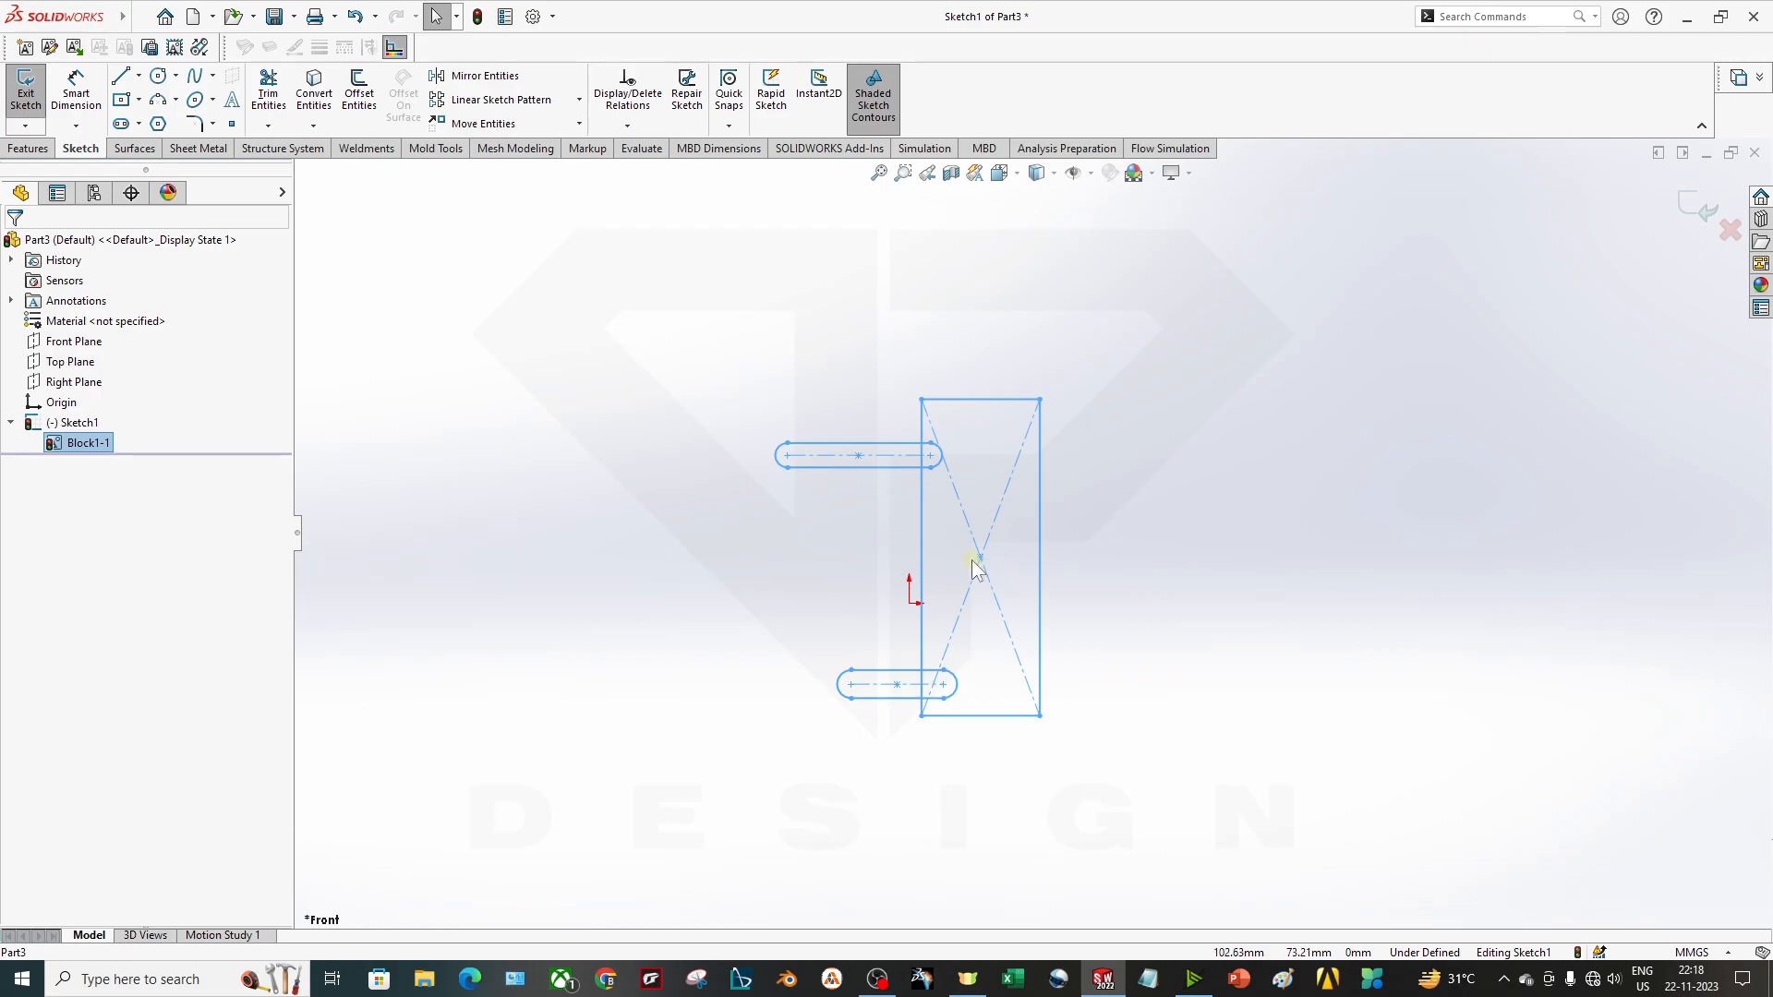
right_click(100, 443)
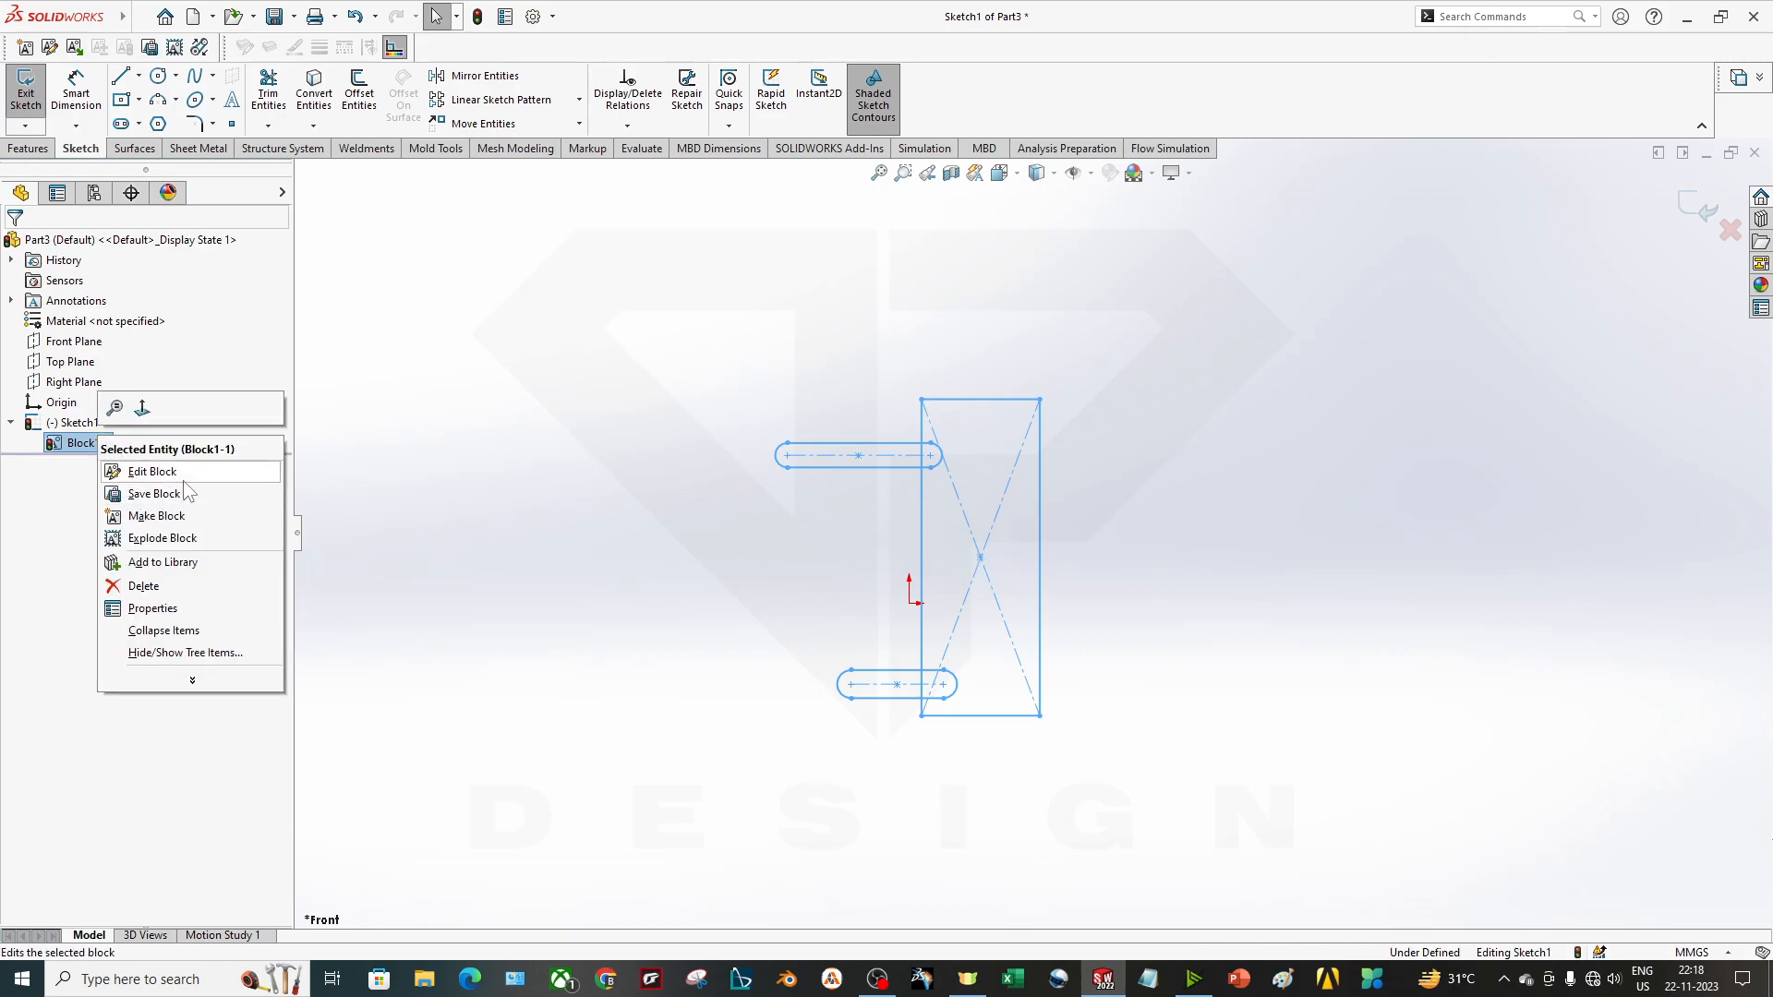
click(188, 494)
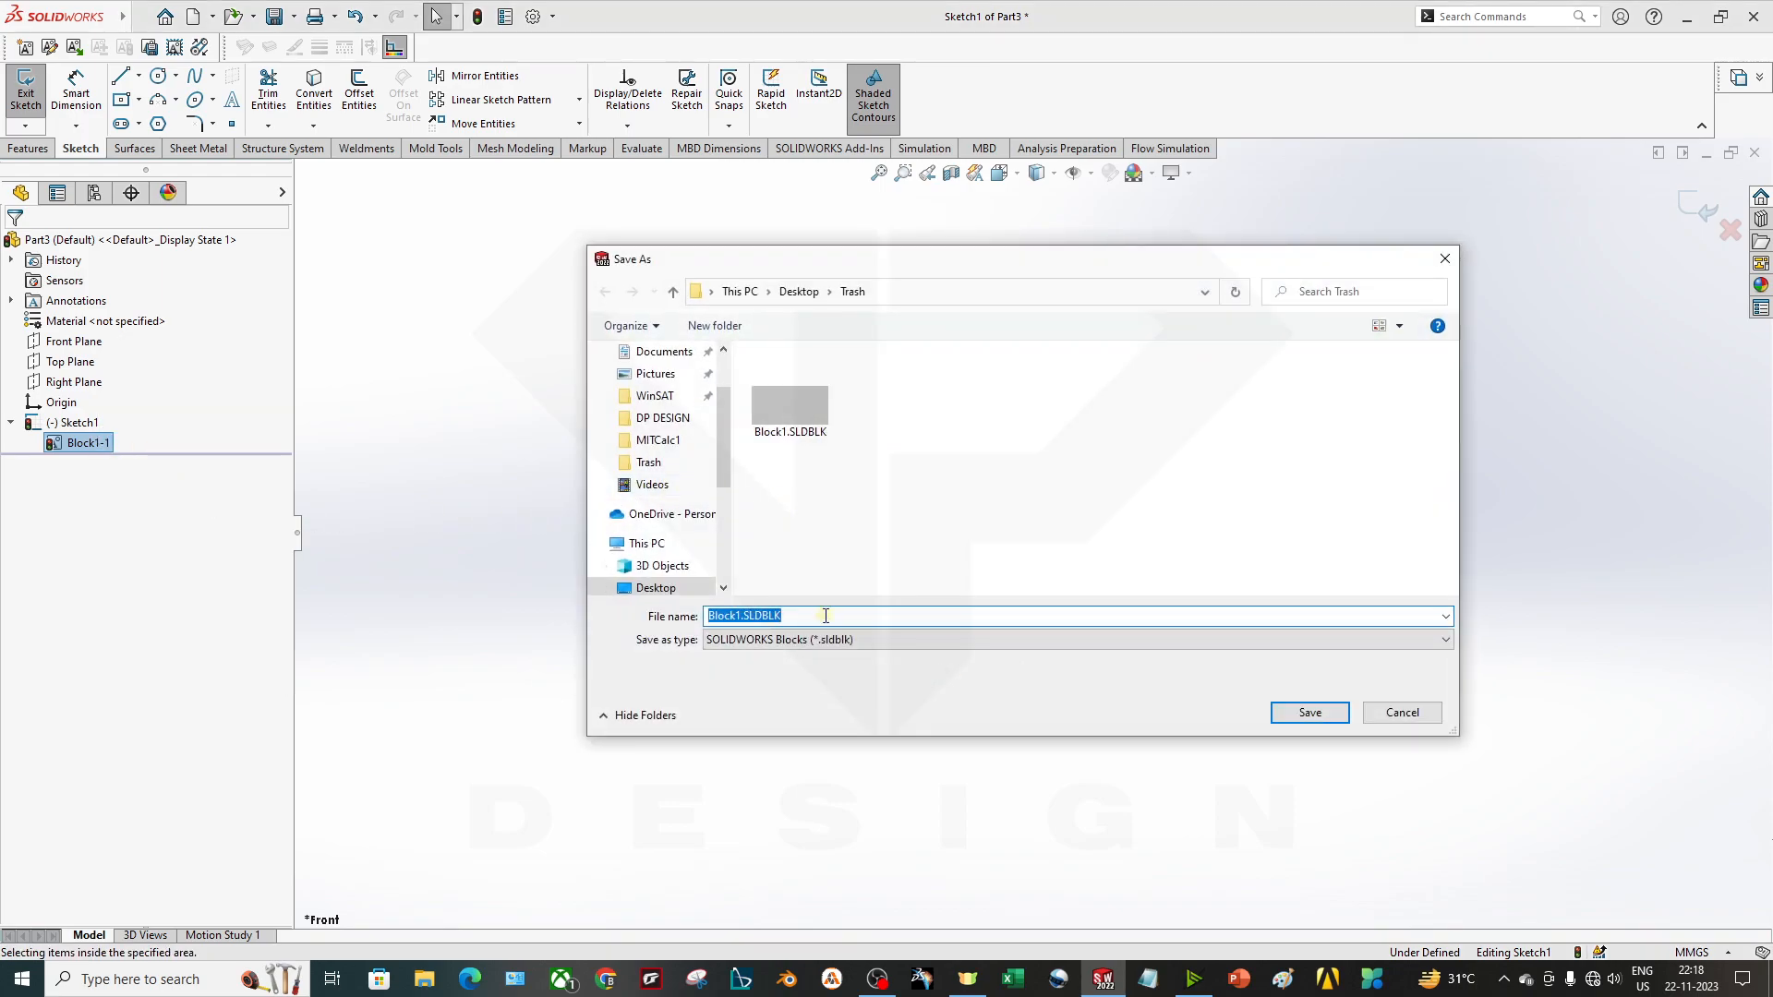
text(Tyre Upright Combined)
key(Return)
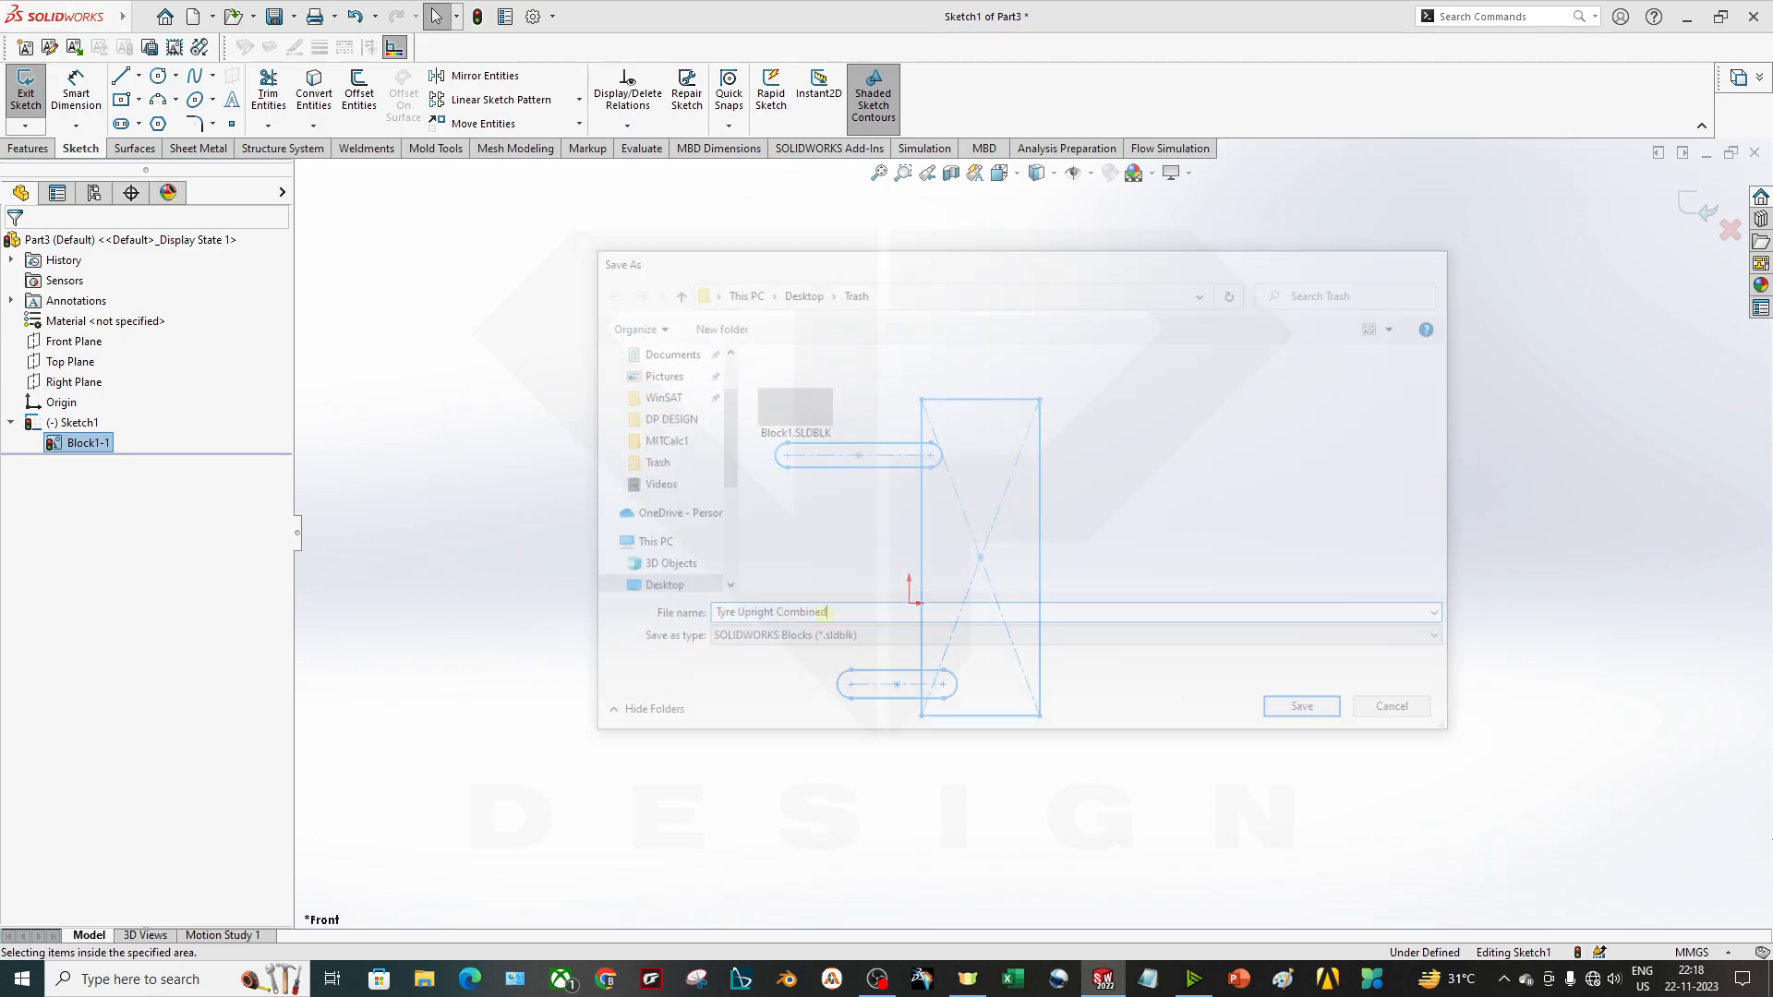
click(705, 608)
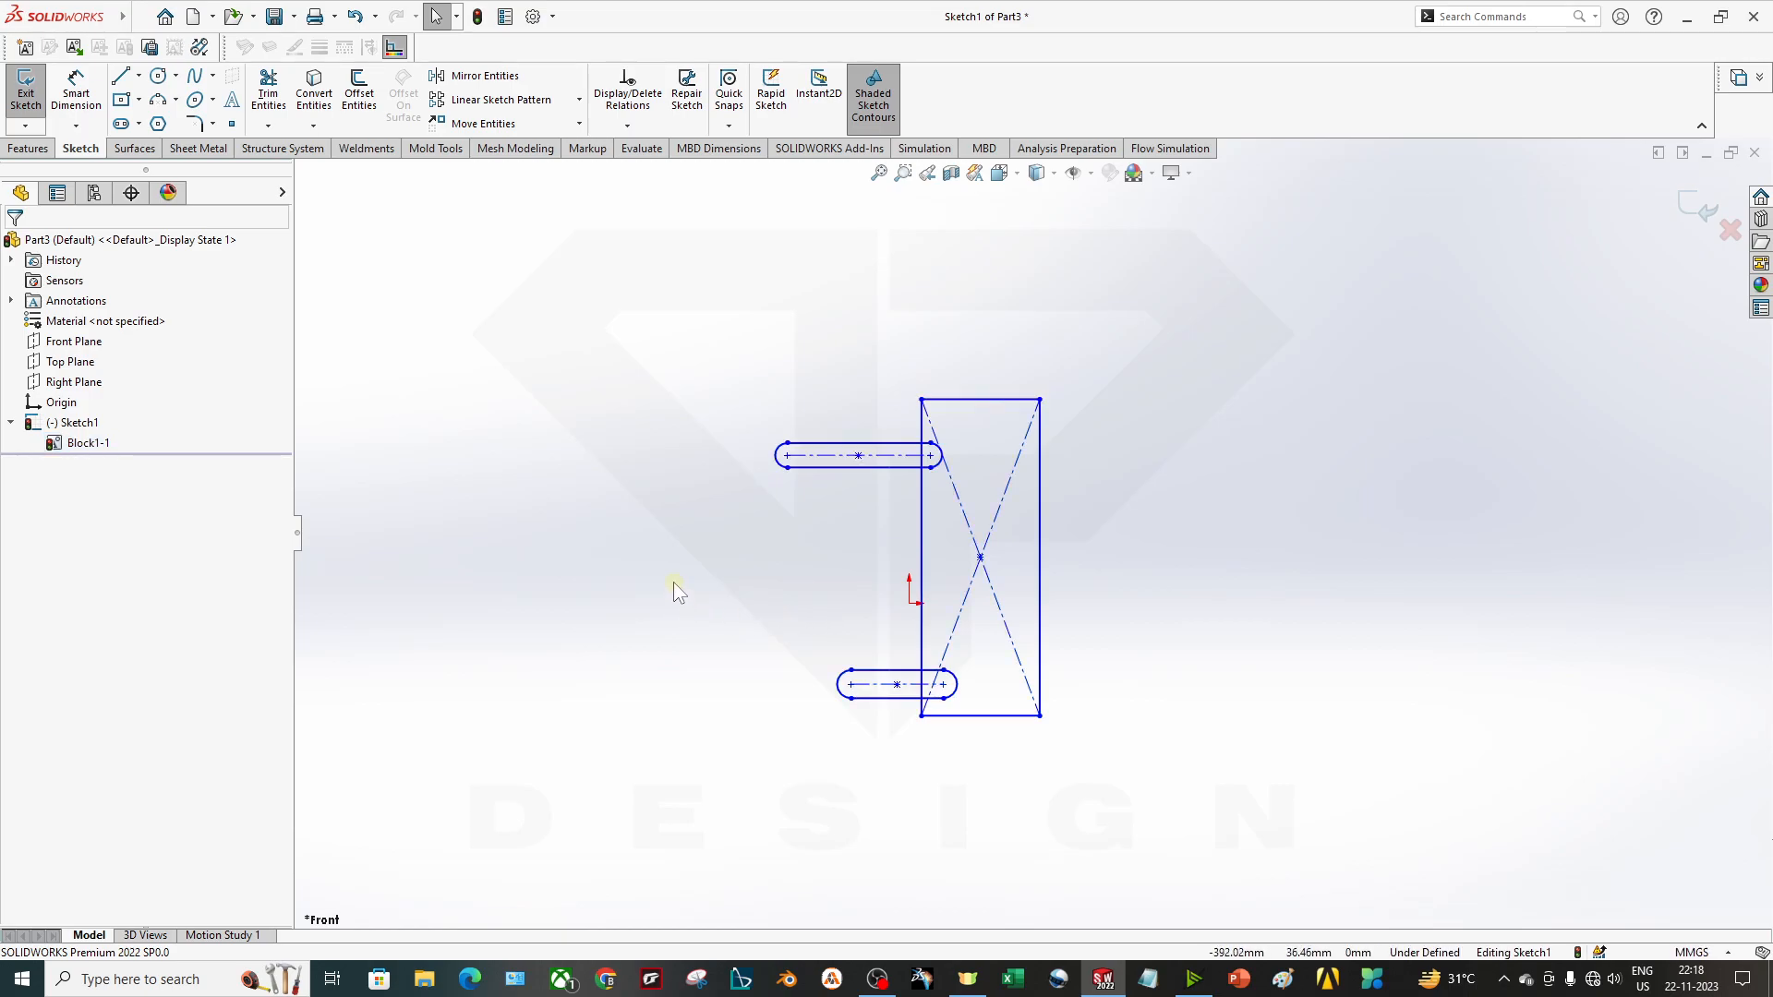
Rename the rectangle-and-slots block as Tyre through its feature properties.
right_click(82, 443)
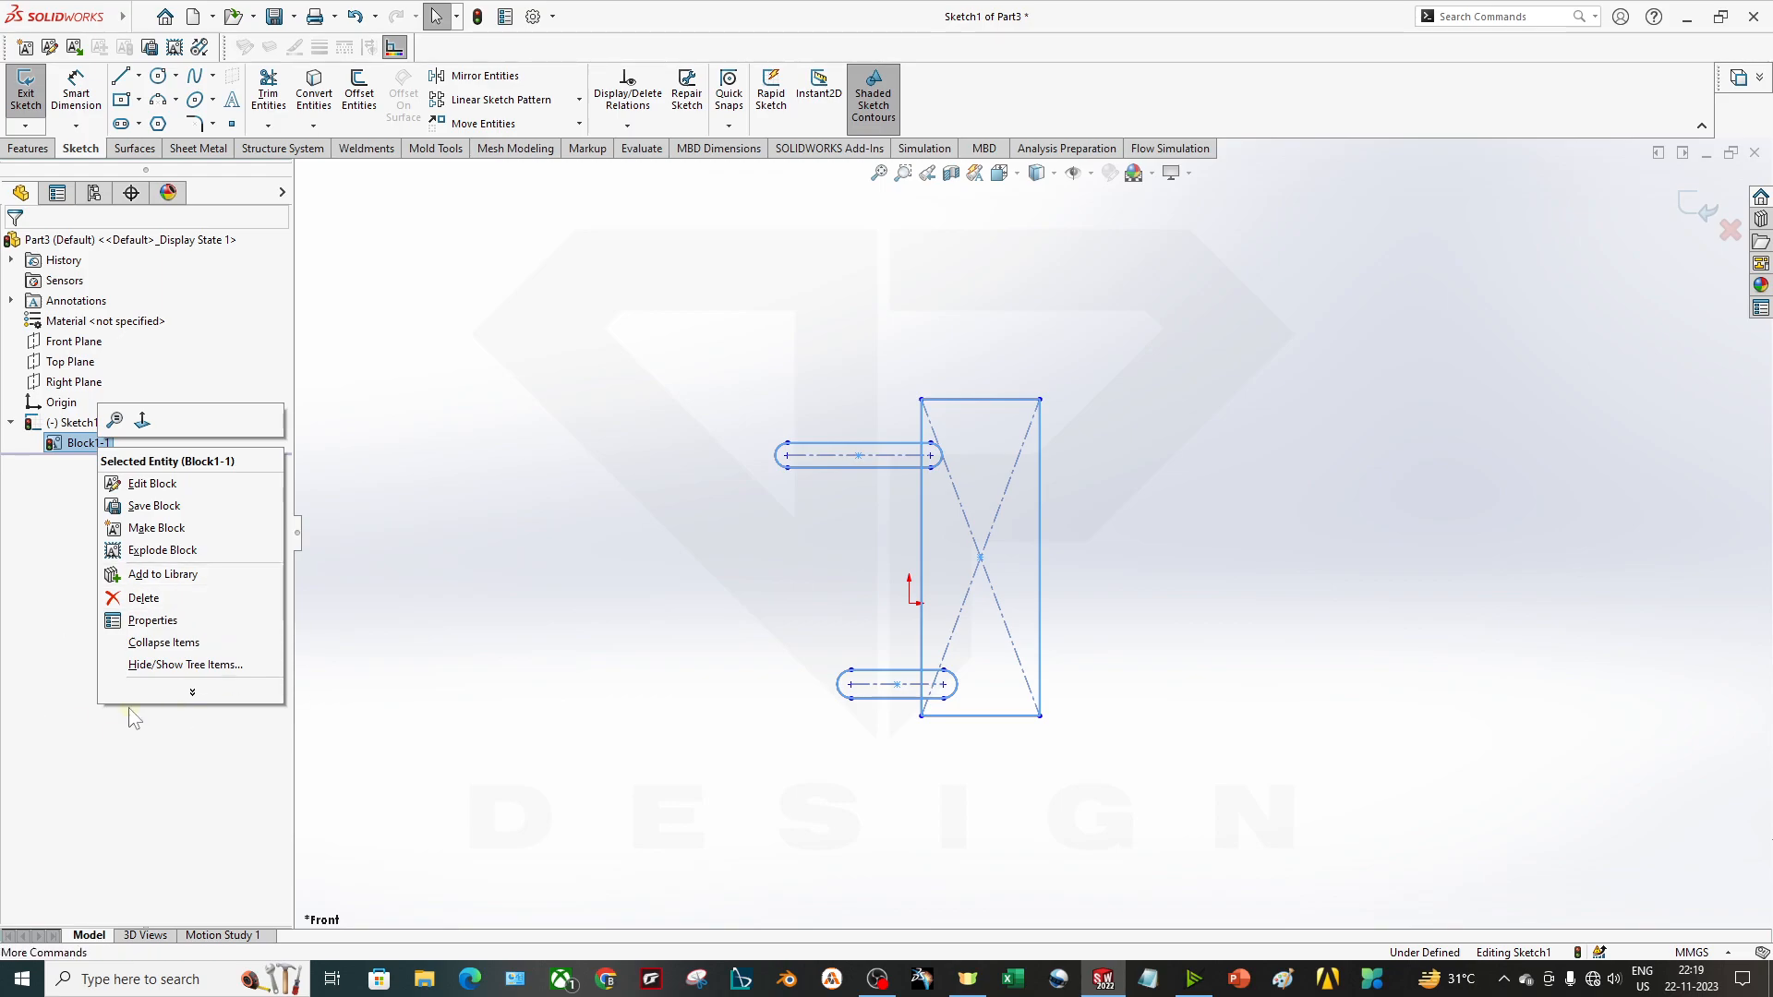
click(189, 693)
click(153, 643)
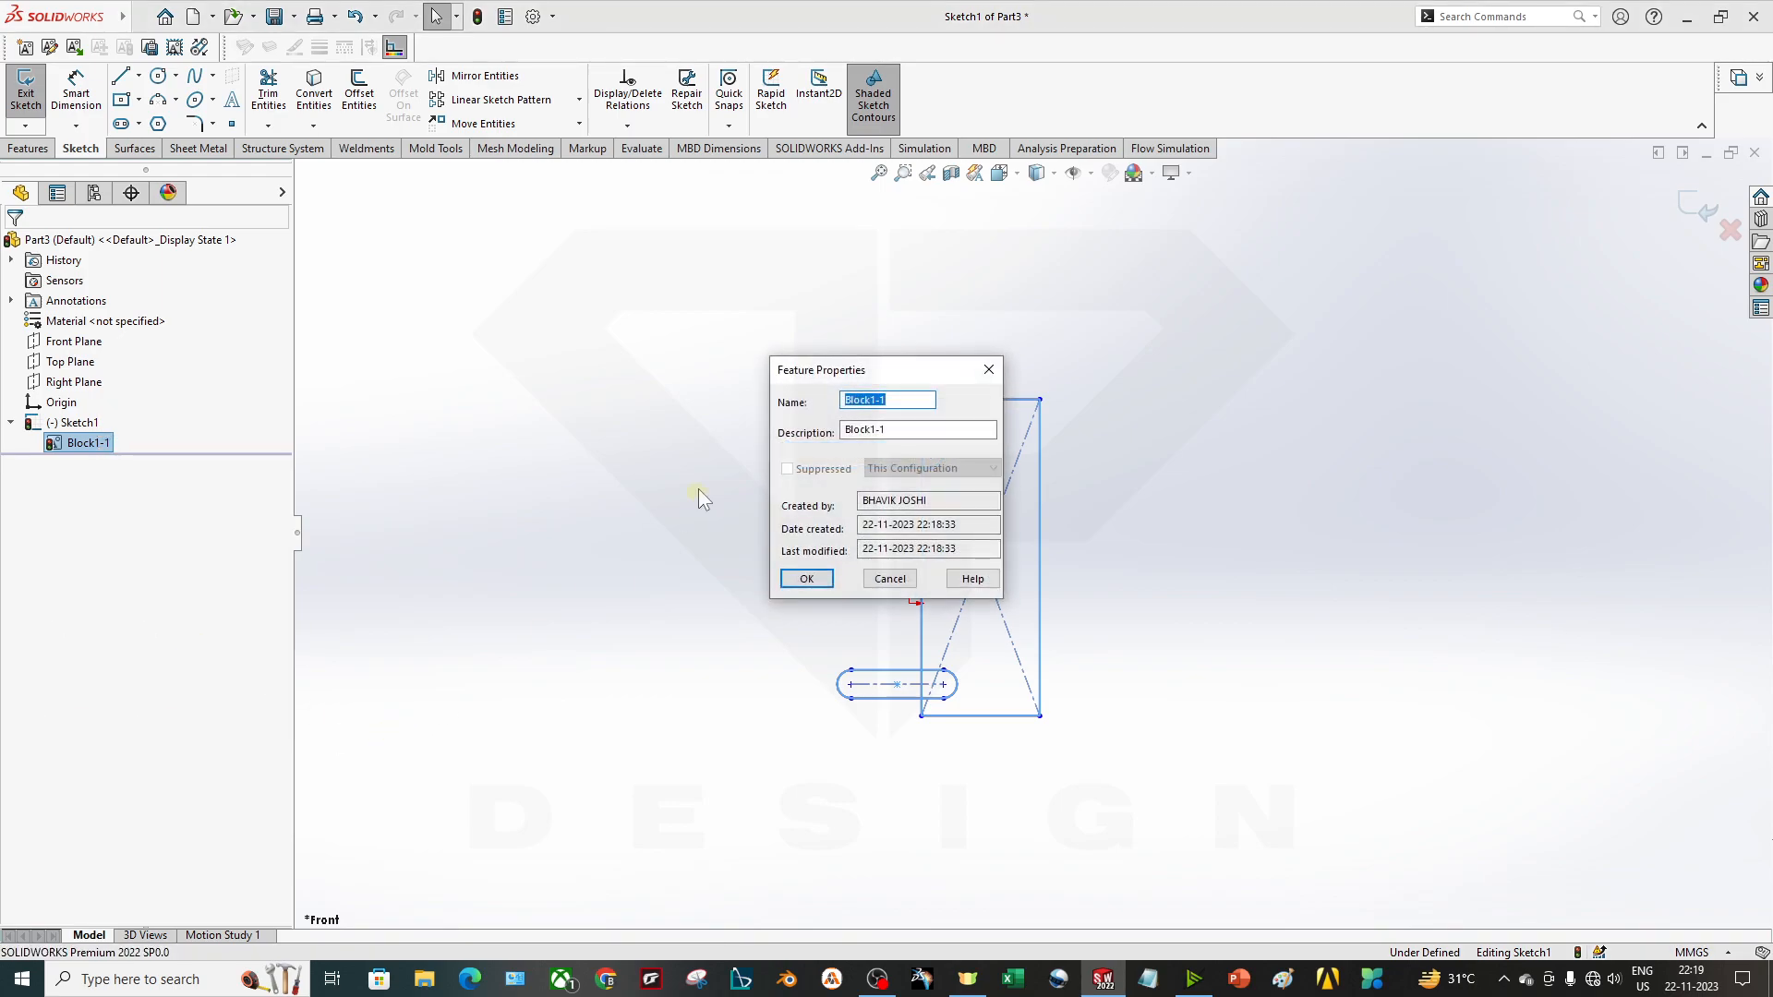
text(Tyre)
key(Return)
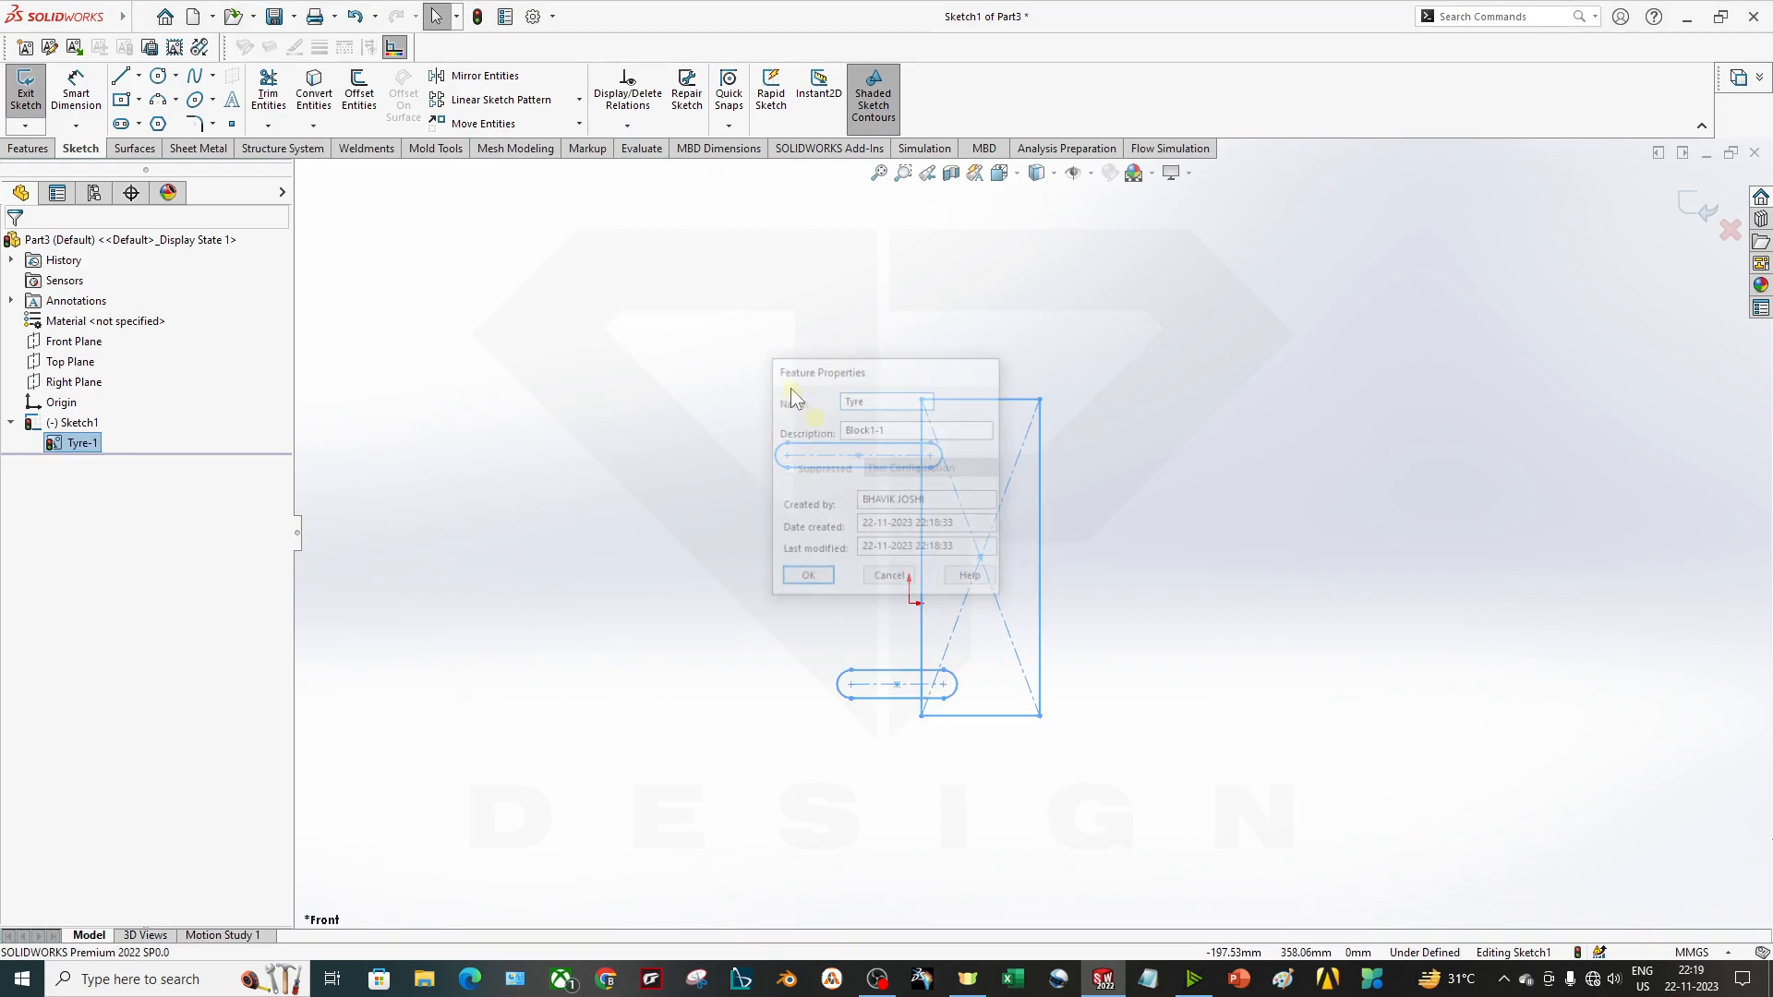
click(894, 789)
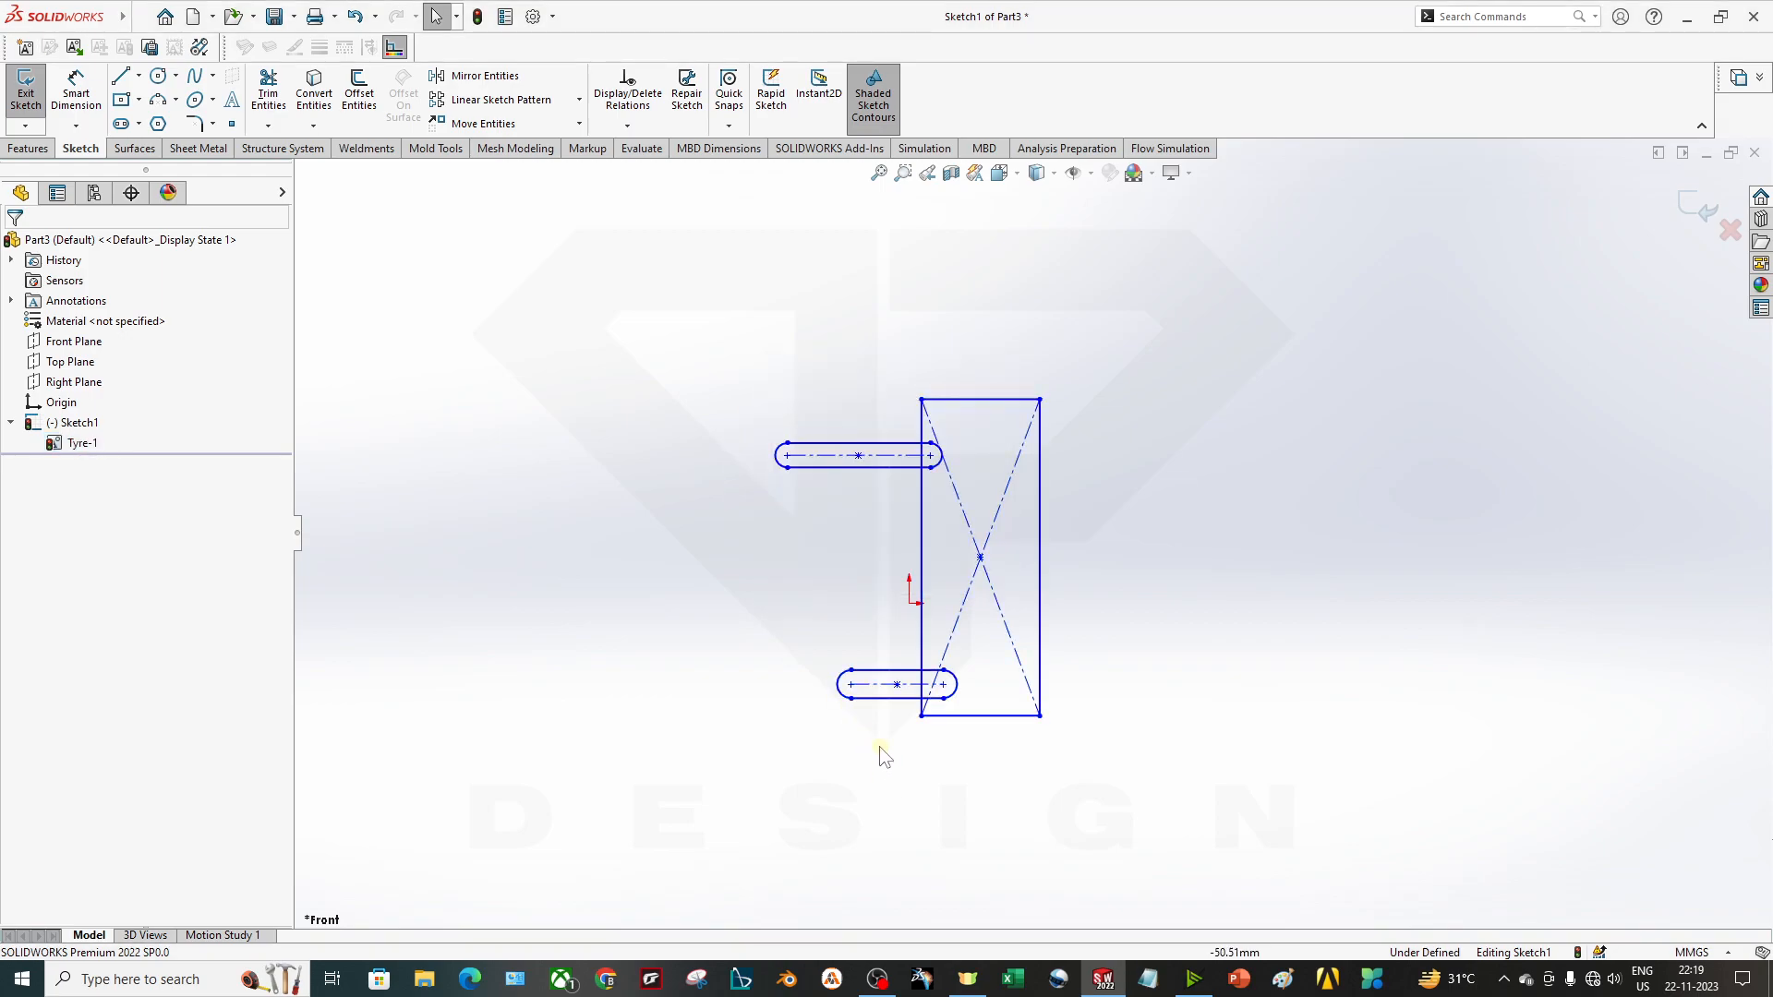
Exit the block's sketch and start a new sketch on the Front Plane.
click(1692, 209)
scroll(874, 610, up, 2)
scroll(711, 436, down, 2)
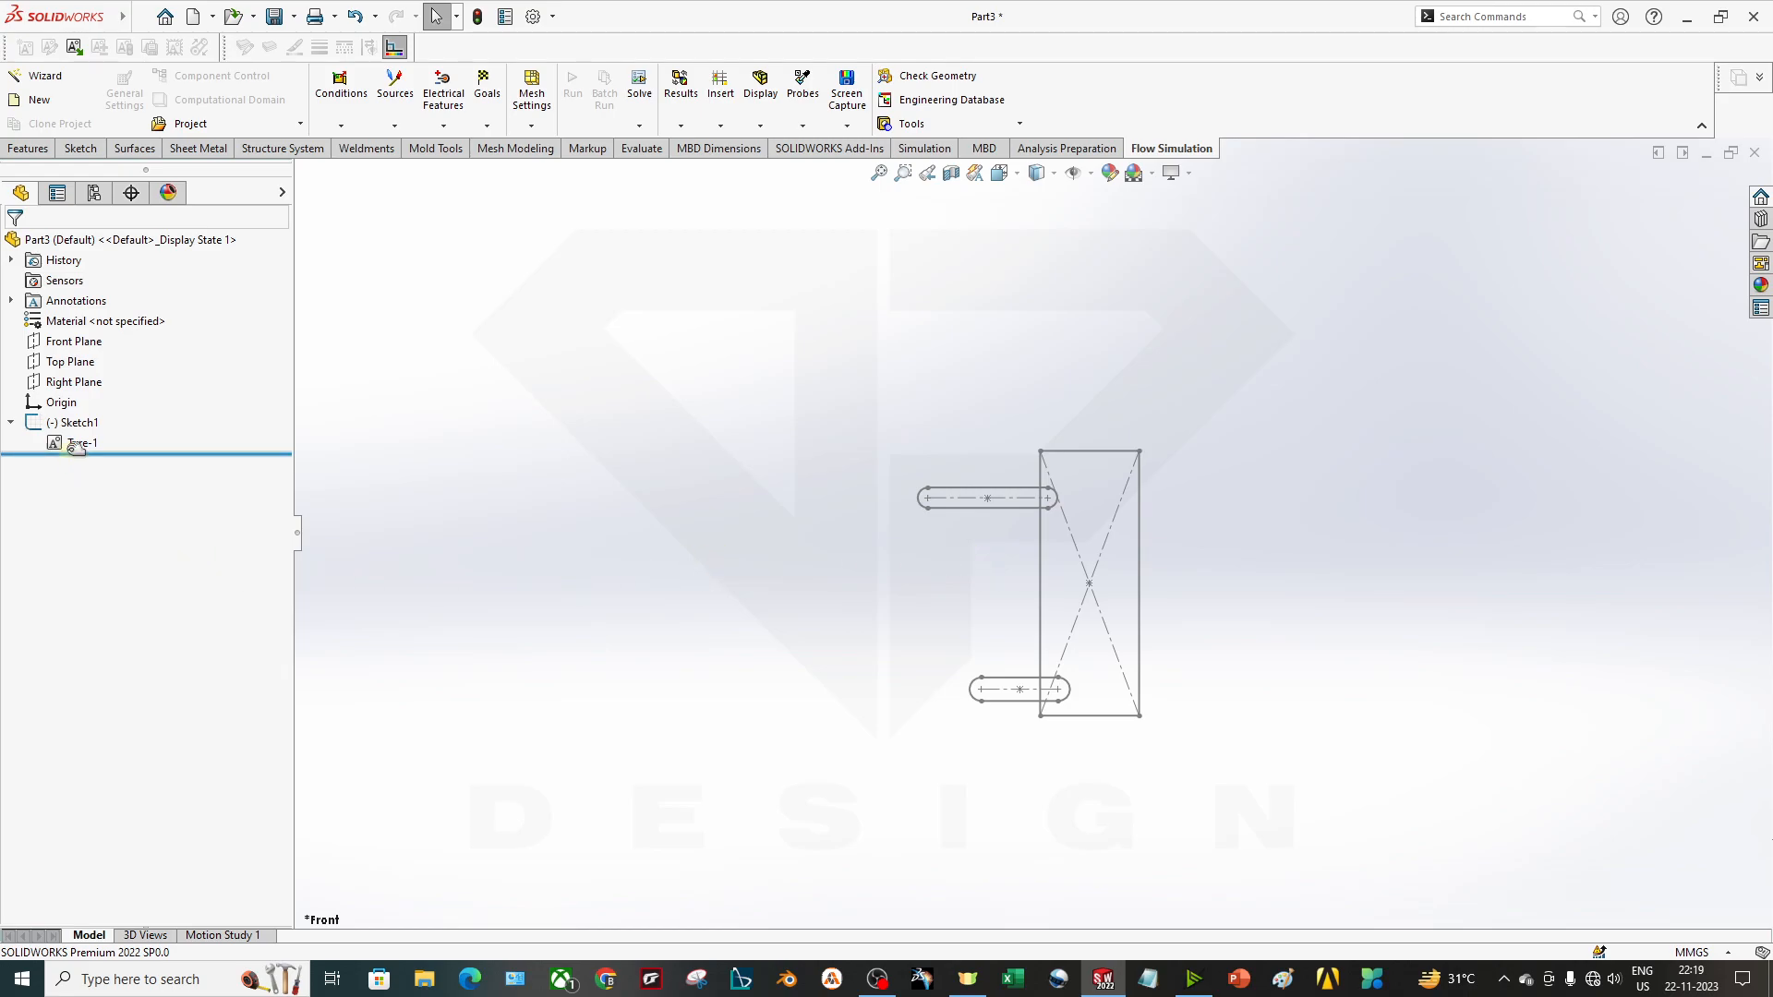
right_click(79, 358)
right_click(77, 341)
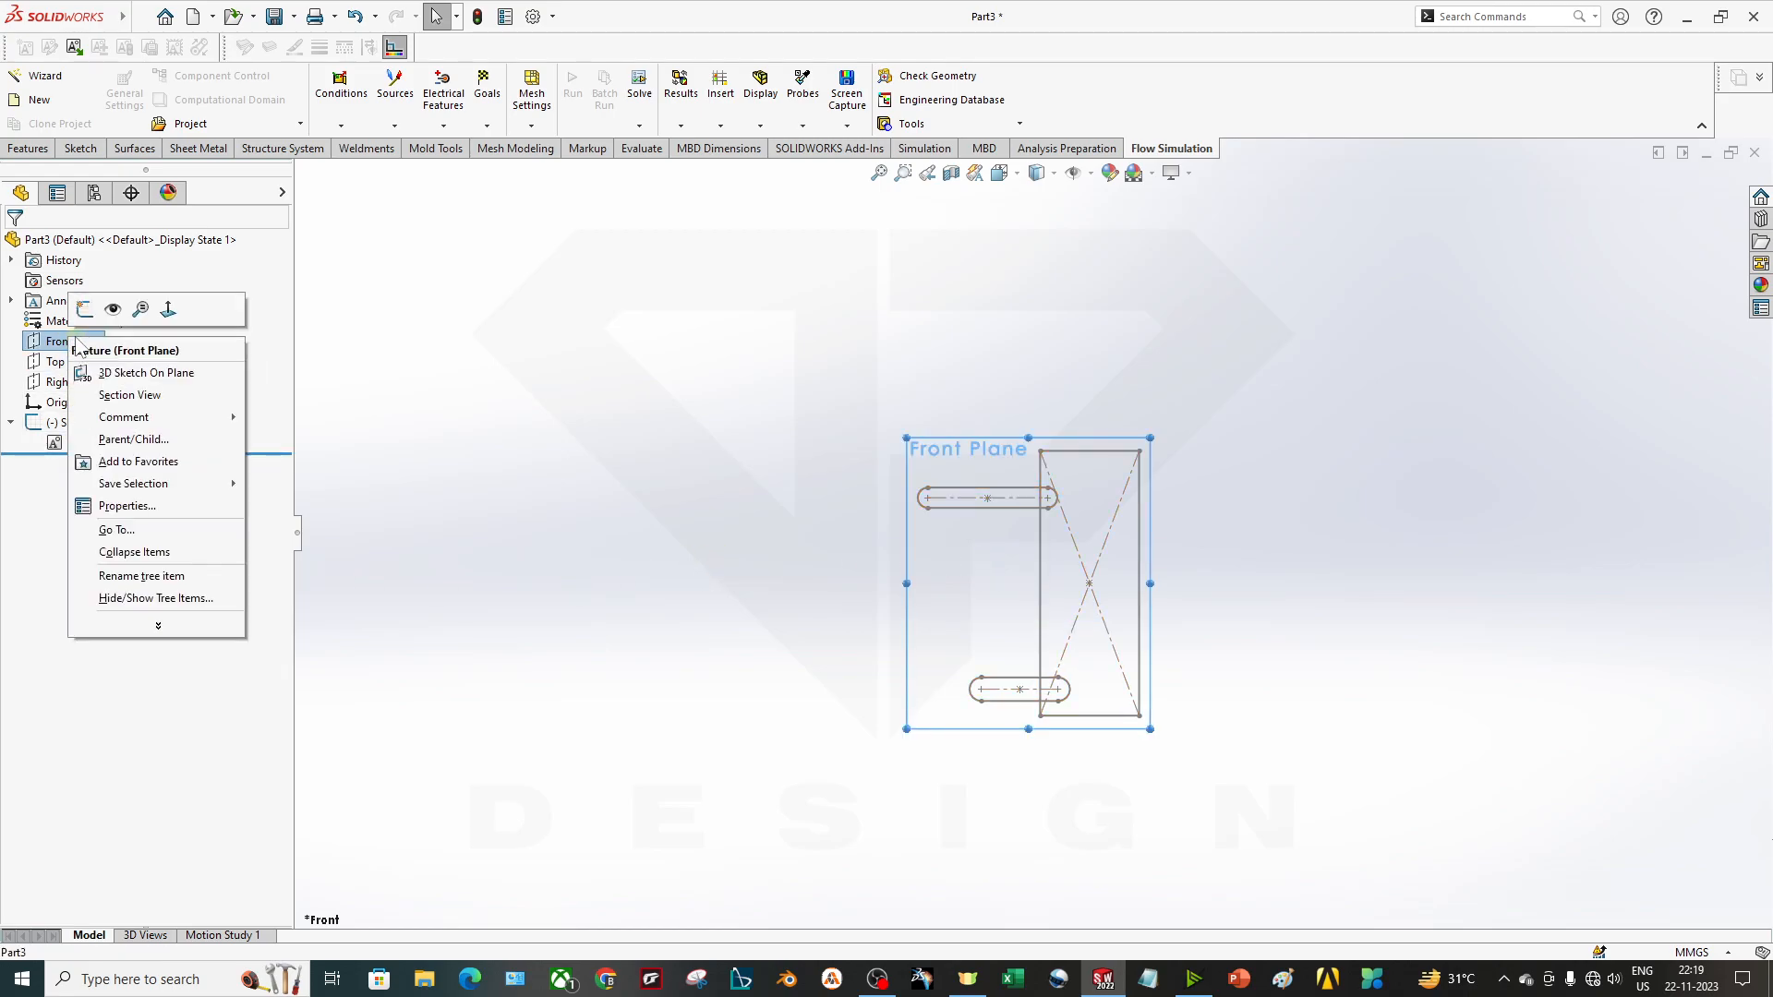
click(96, 325)
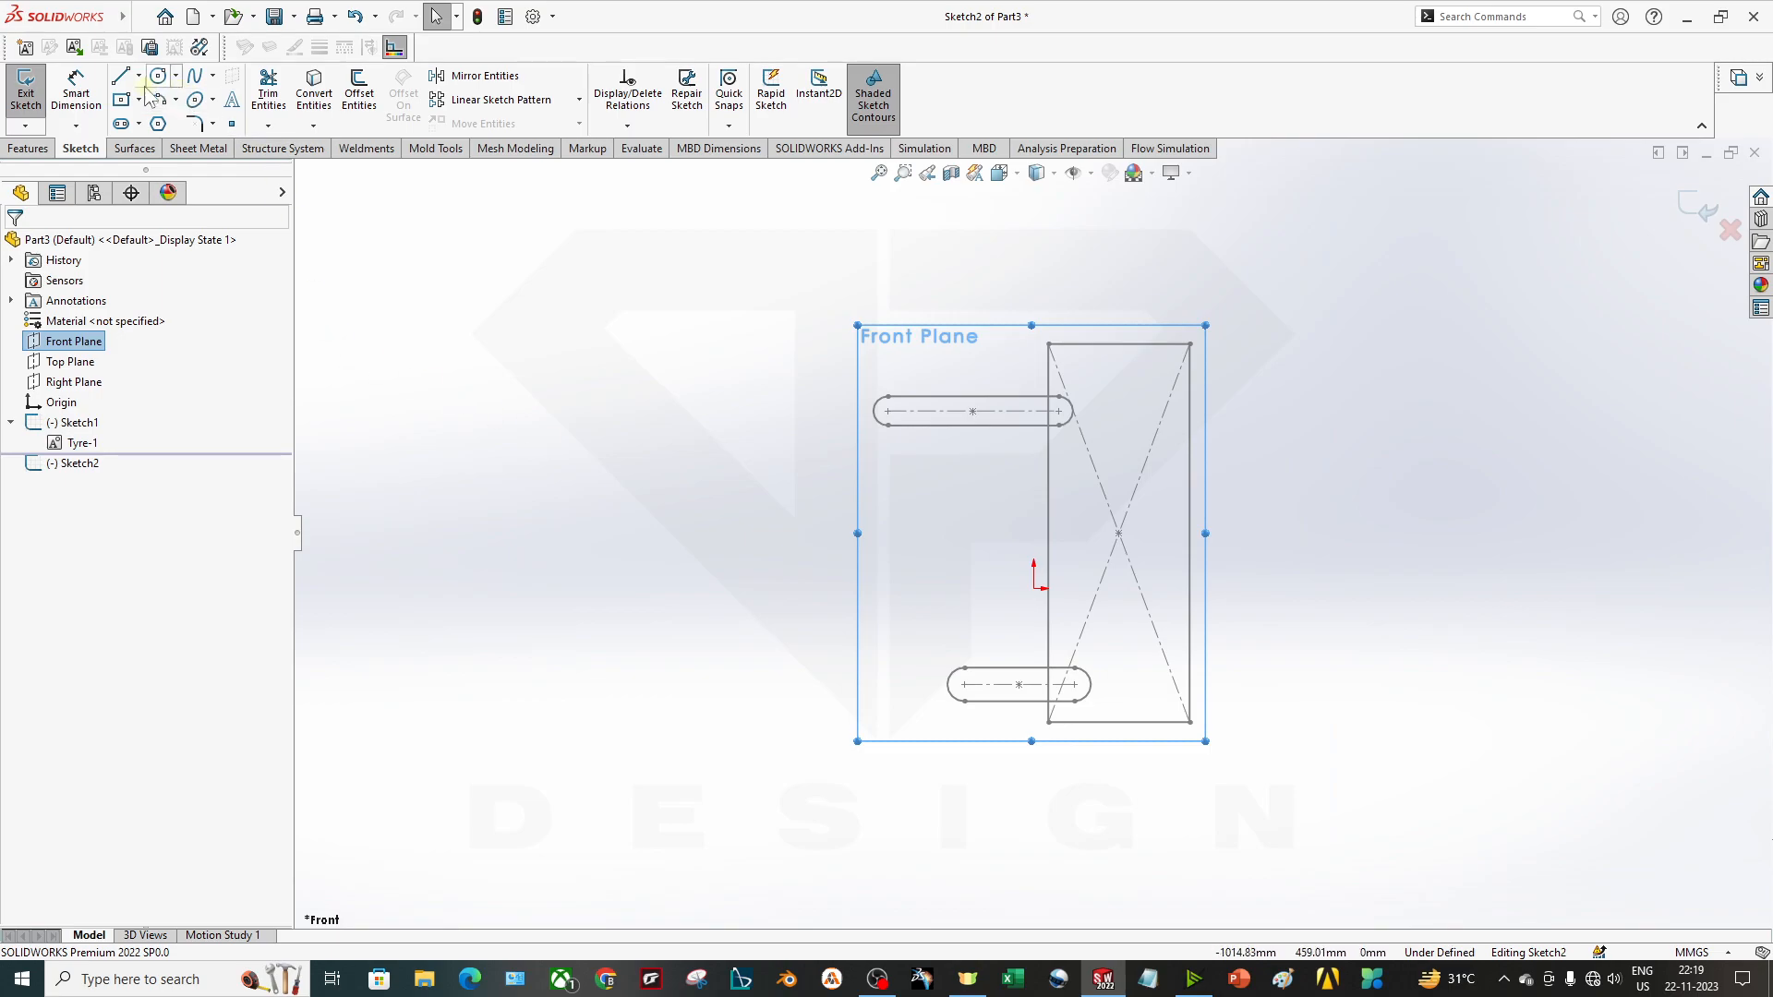
Sketch a slightly sloping line about 482 mm long, running left and downward from the upper slot's left arc centre.
click(120, 76)
scroll(647, 388, up, 3)
scroll(689, 407, down, 2)
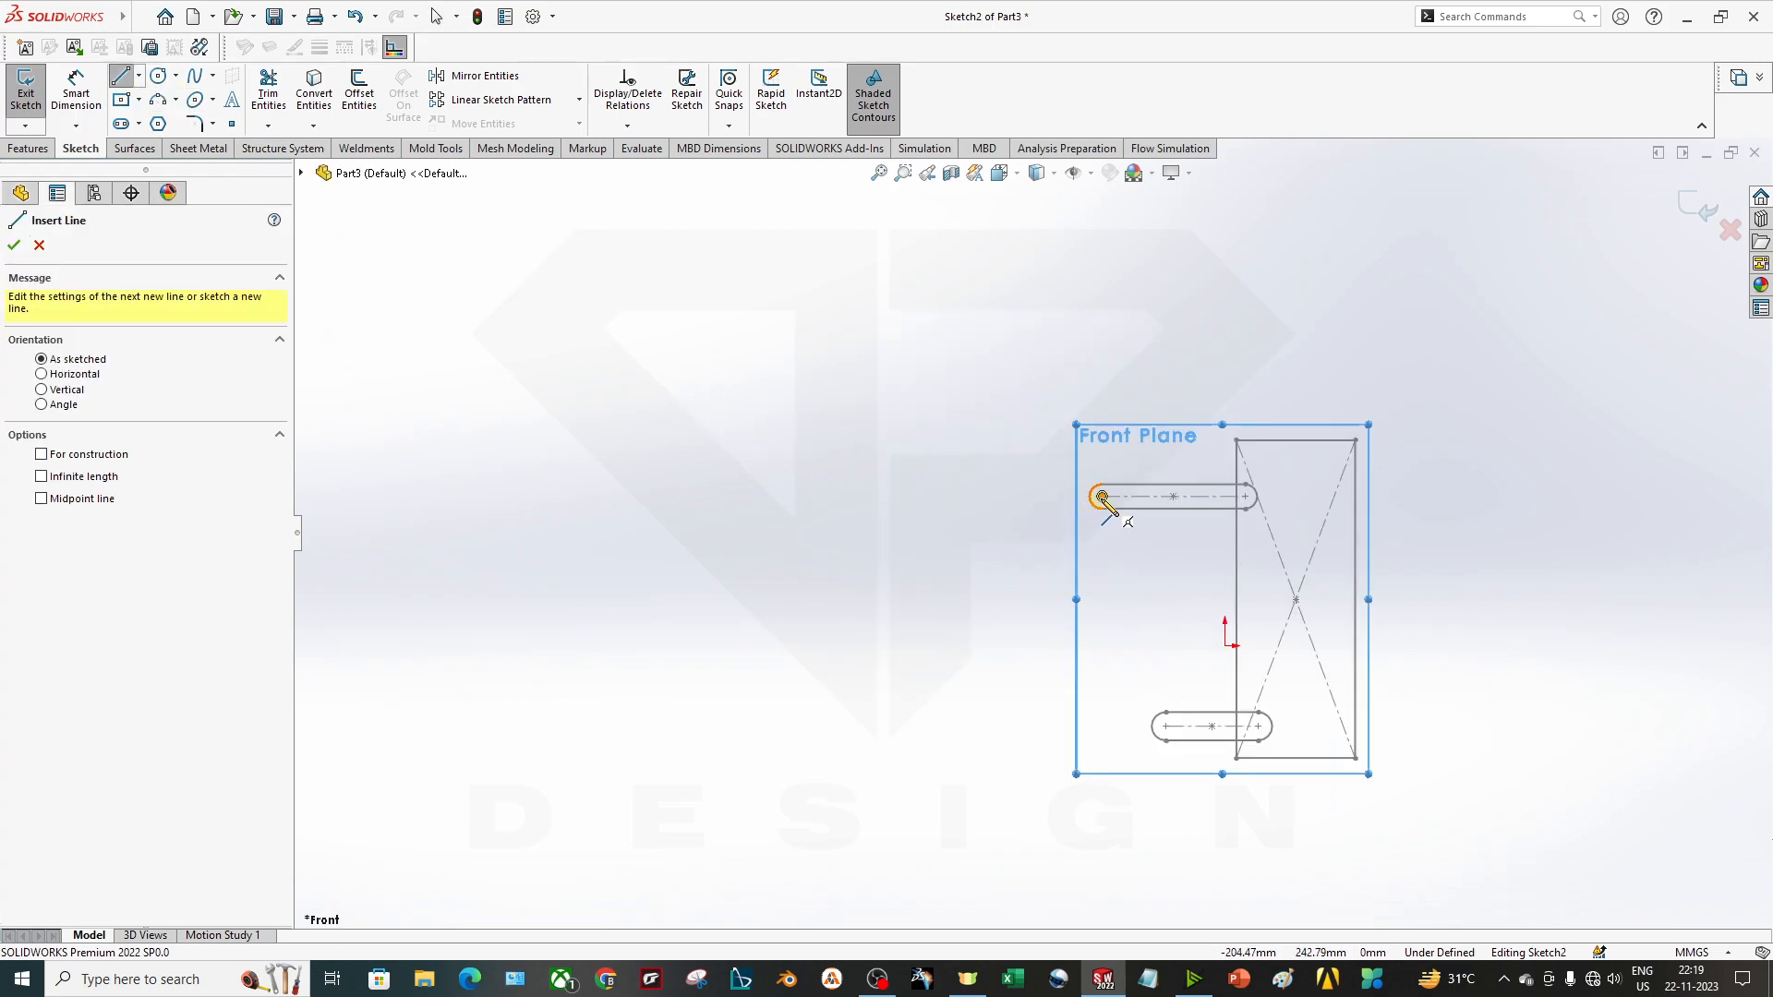
click(1101, 496)
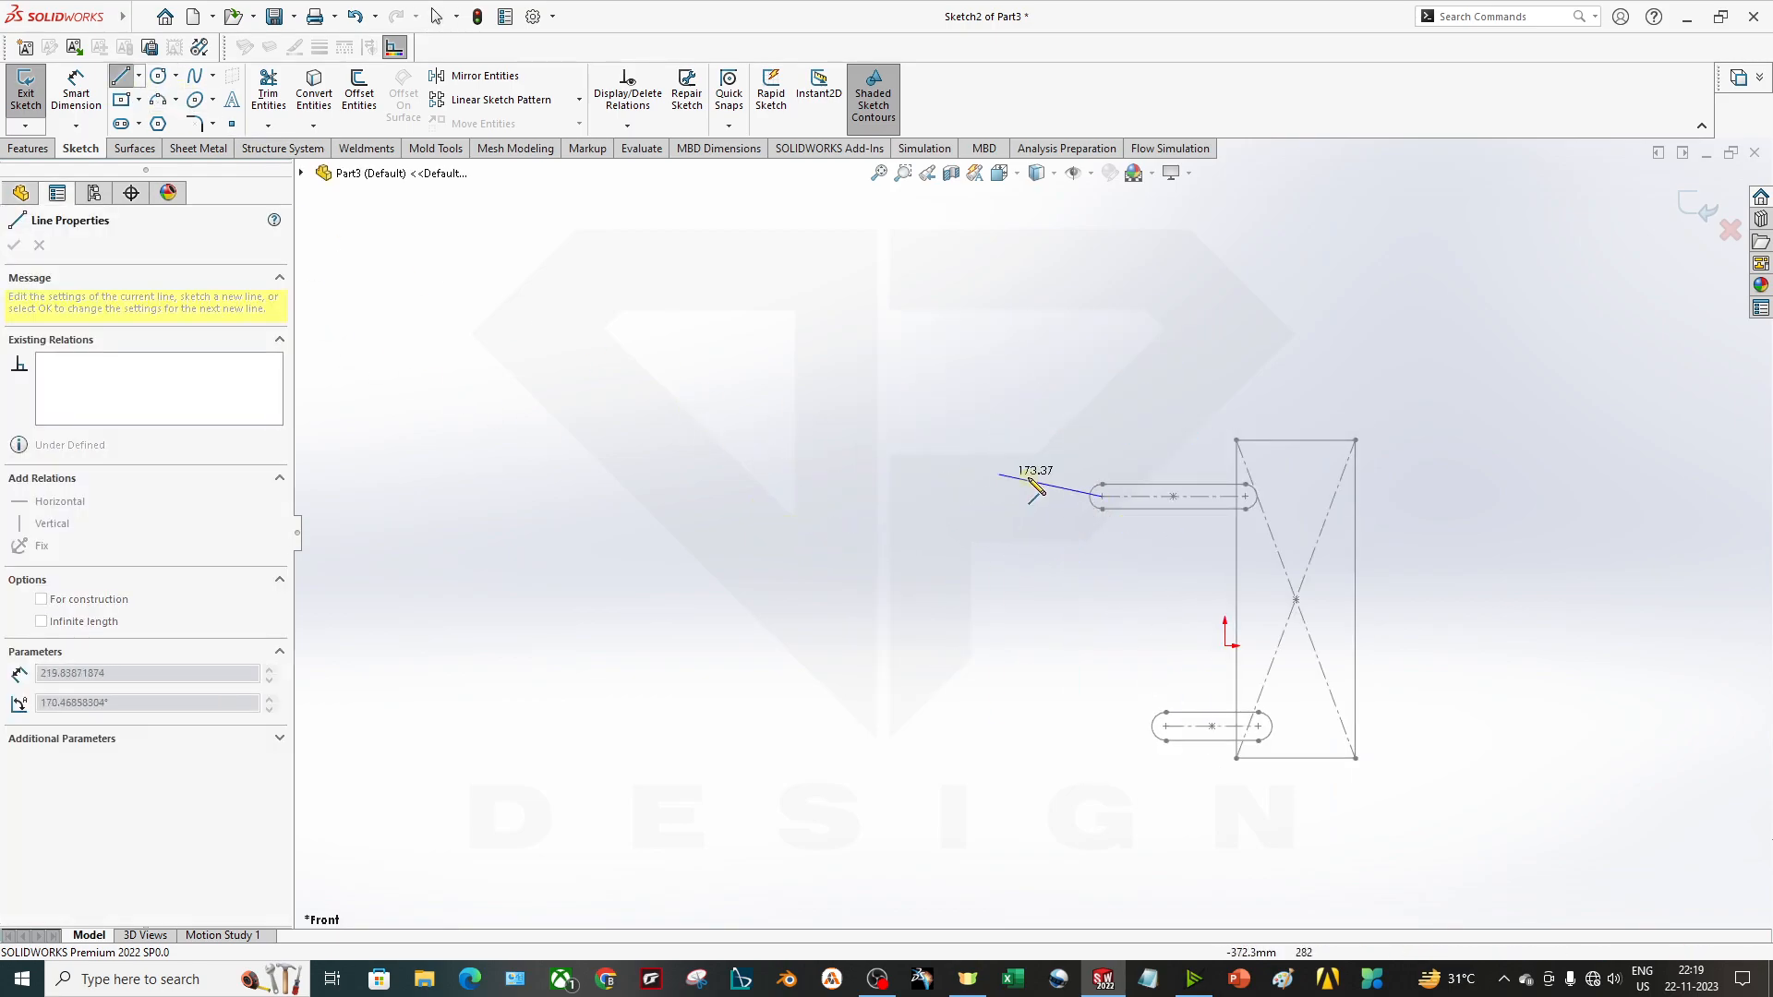
click(813, 537)
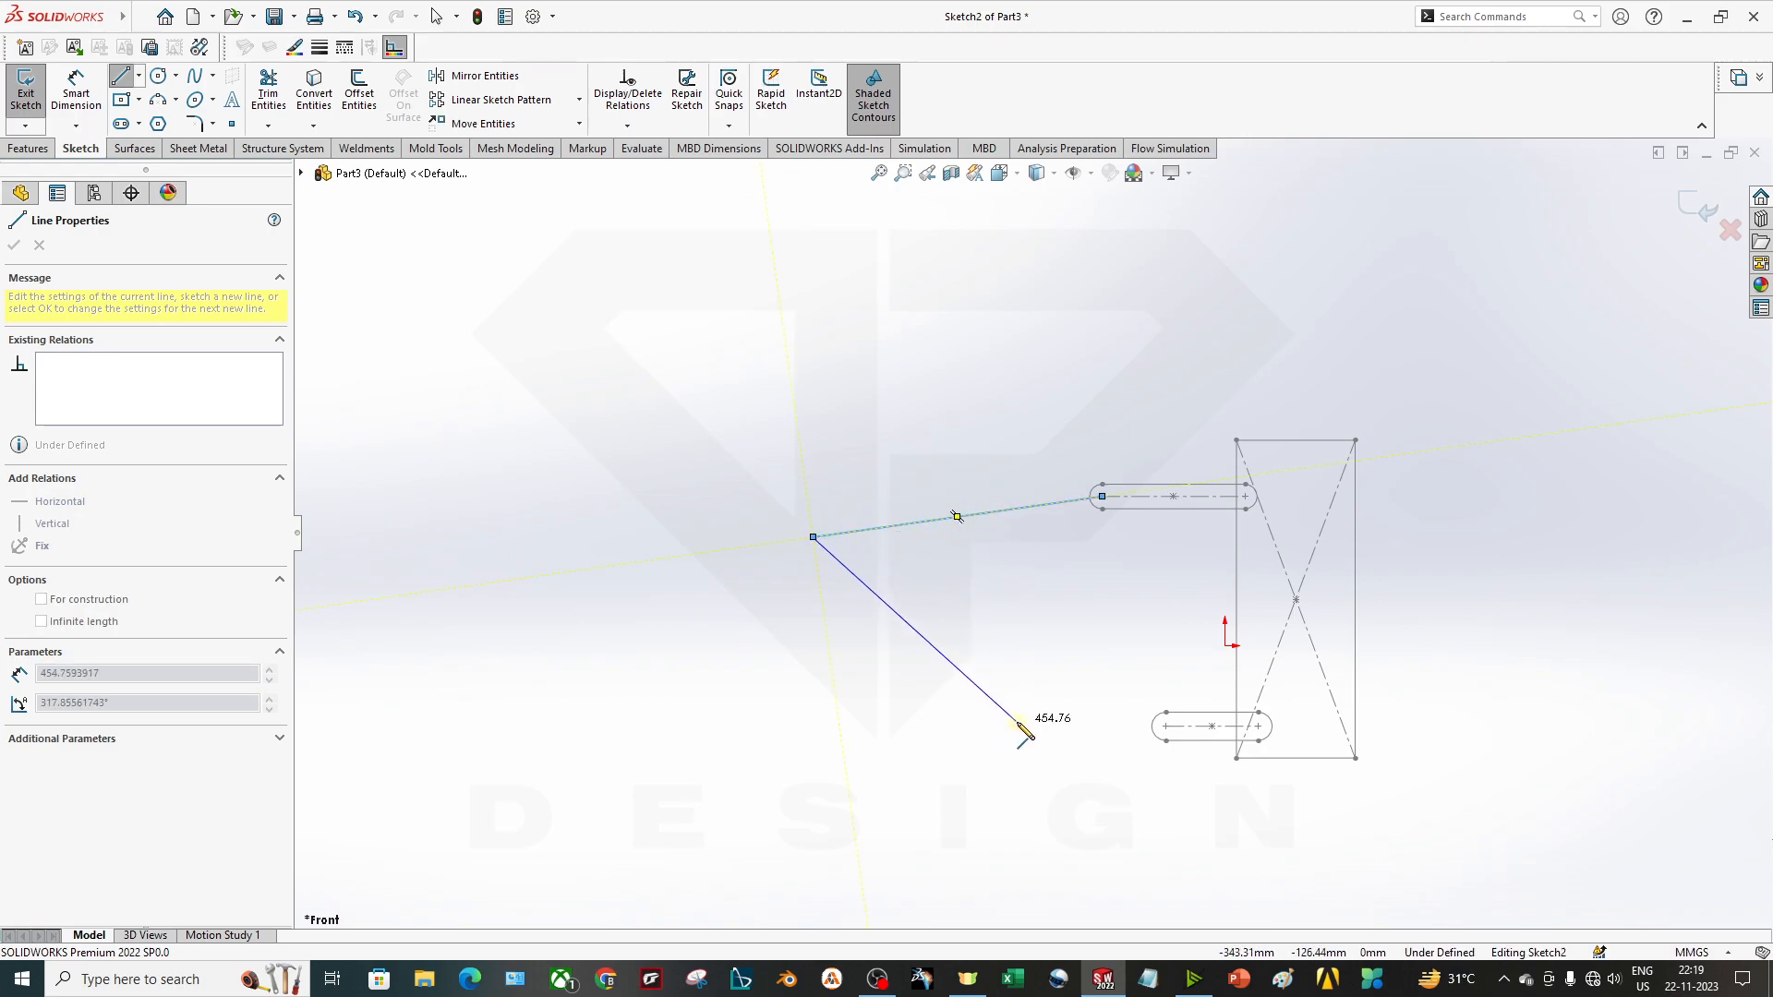
key(Escape)
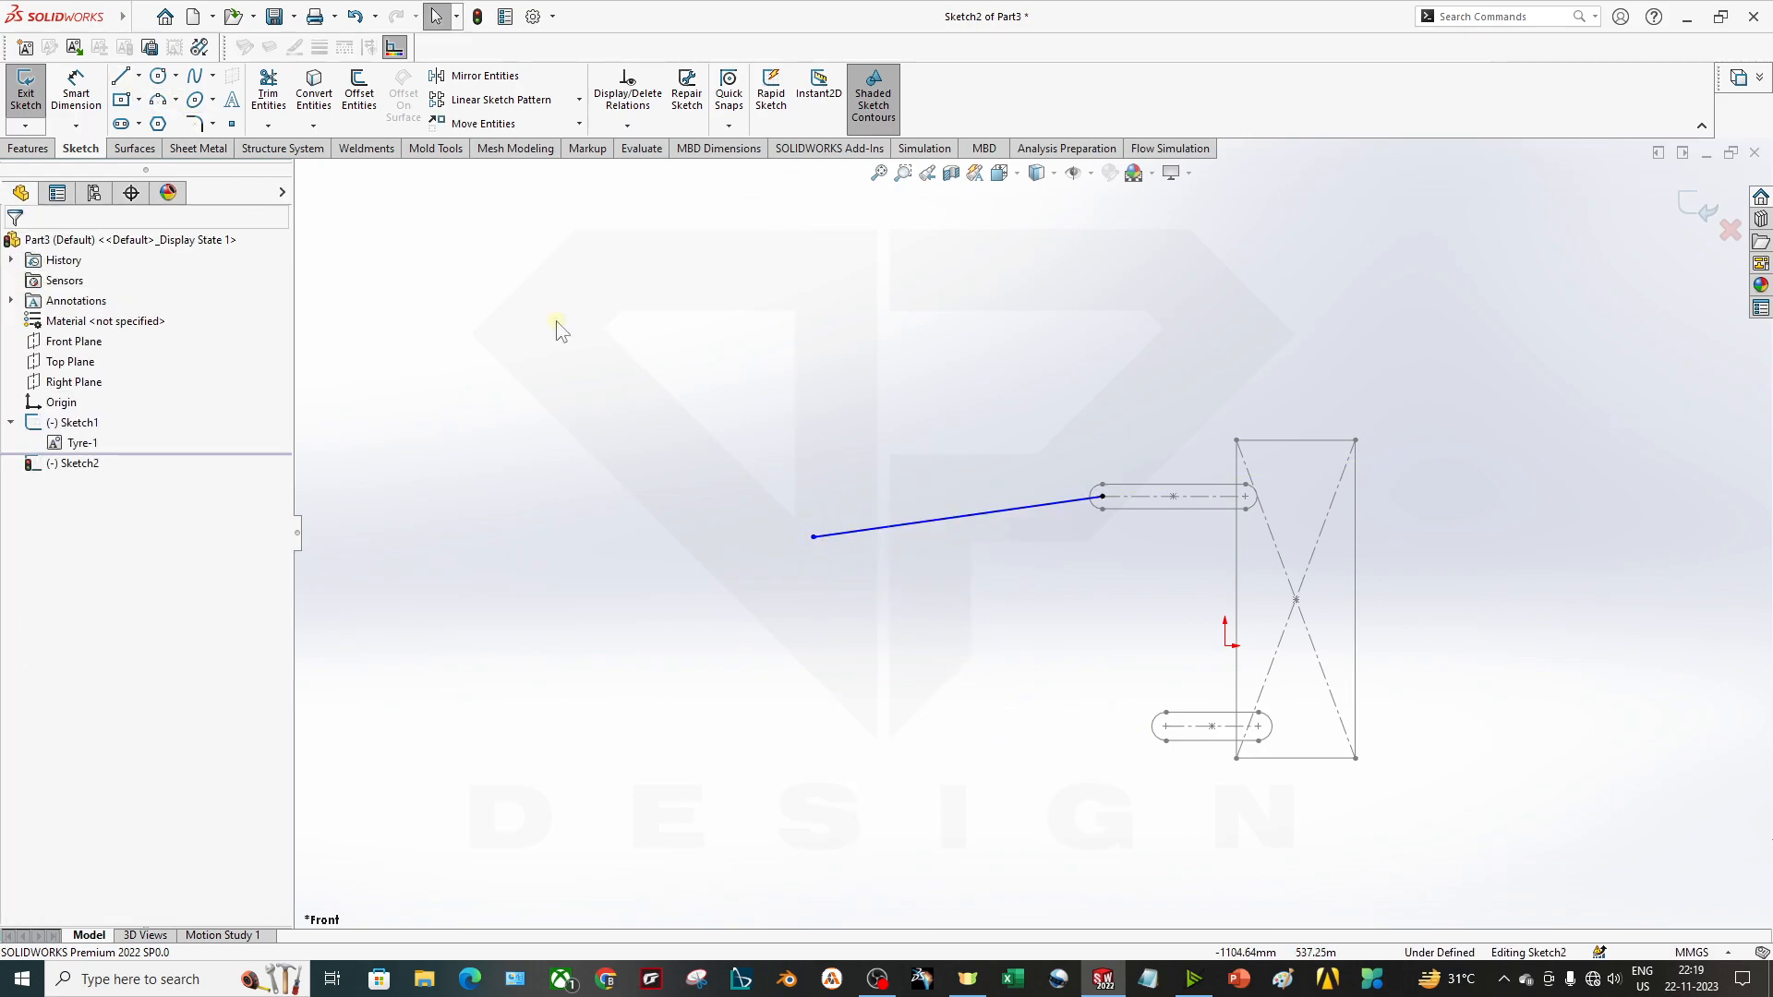
Copy the sloping line below itself and attach the copy's right end to the lower slot's left arc centre.
click(946, 518)
ctrl+drag(951, 518, 961, 744)
drag(1115, 730, 1166, 726)
key(Escape)
Reposition the free left end of the lower line to adjust its length and slope.
drag(828, 769, 874, 727)
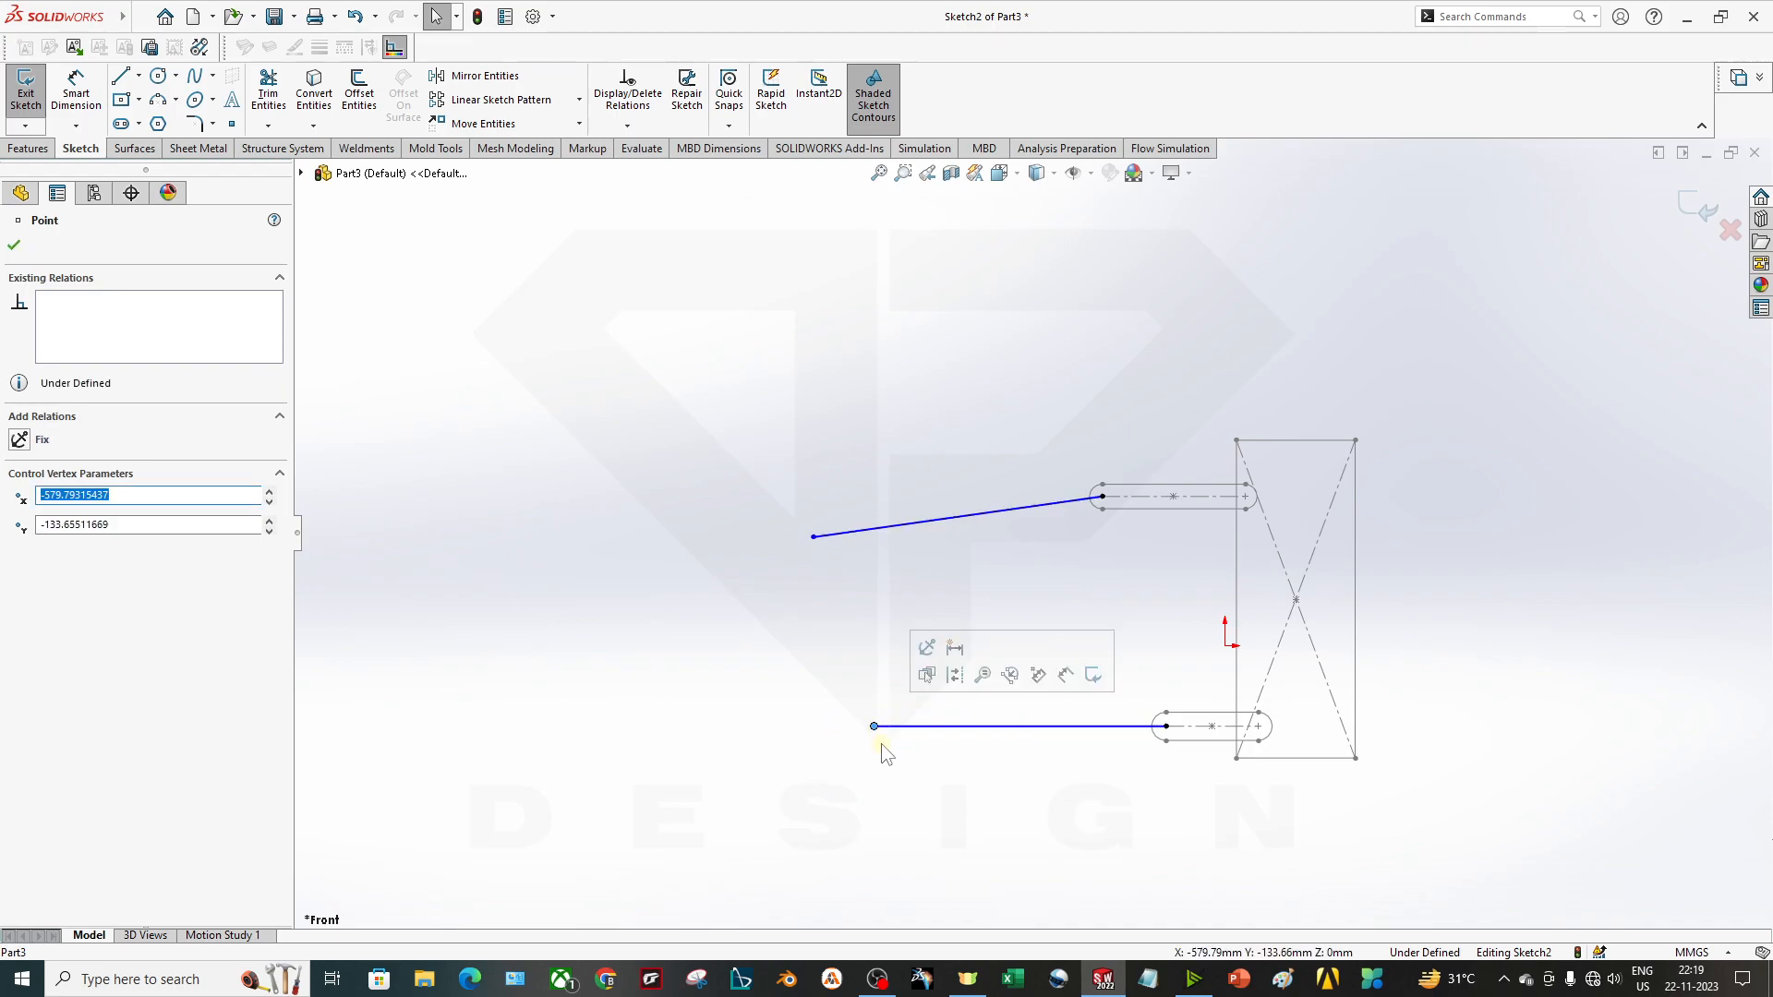
drag(874, 727, 917, 770)
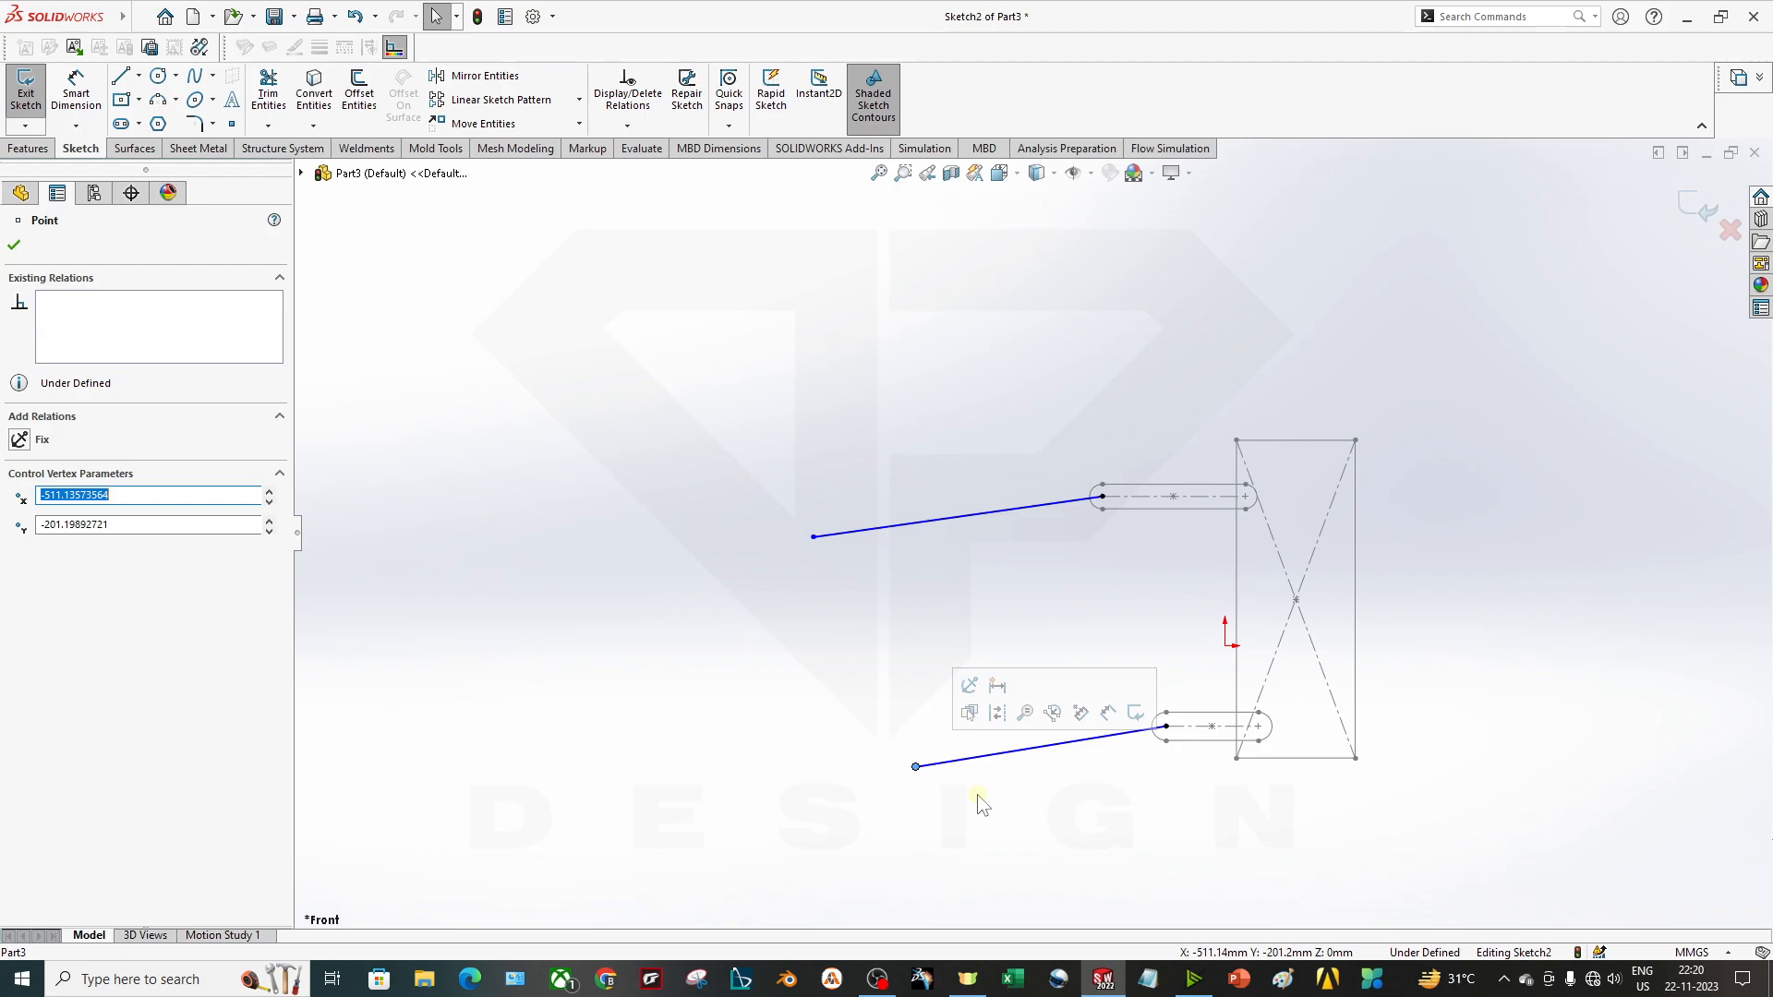
mouse_move(919, 778)
mouse_down()
mouse_move(1016, 755)
mouse_move(942, 826)
mouse_move(726, 711)
mouse_move(1057, 729)
mouse_move(520, 843)
mouse_move(550, 901)
mouse_move(1018, 862)
mouse_move(566, 713)
mouse_move(812, 756)
mouse_move(902, 625)
mouse_move(752, 812)
mouse_move(1035, 761)
mouse_move(1021, 803)
mouse_move(899, 804)
mouse_move(924, 768)
mouse_up()
click(963, 853)
scroll(1192, 734, down, 1)
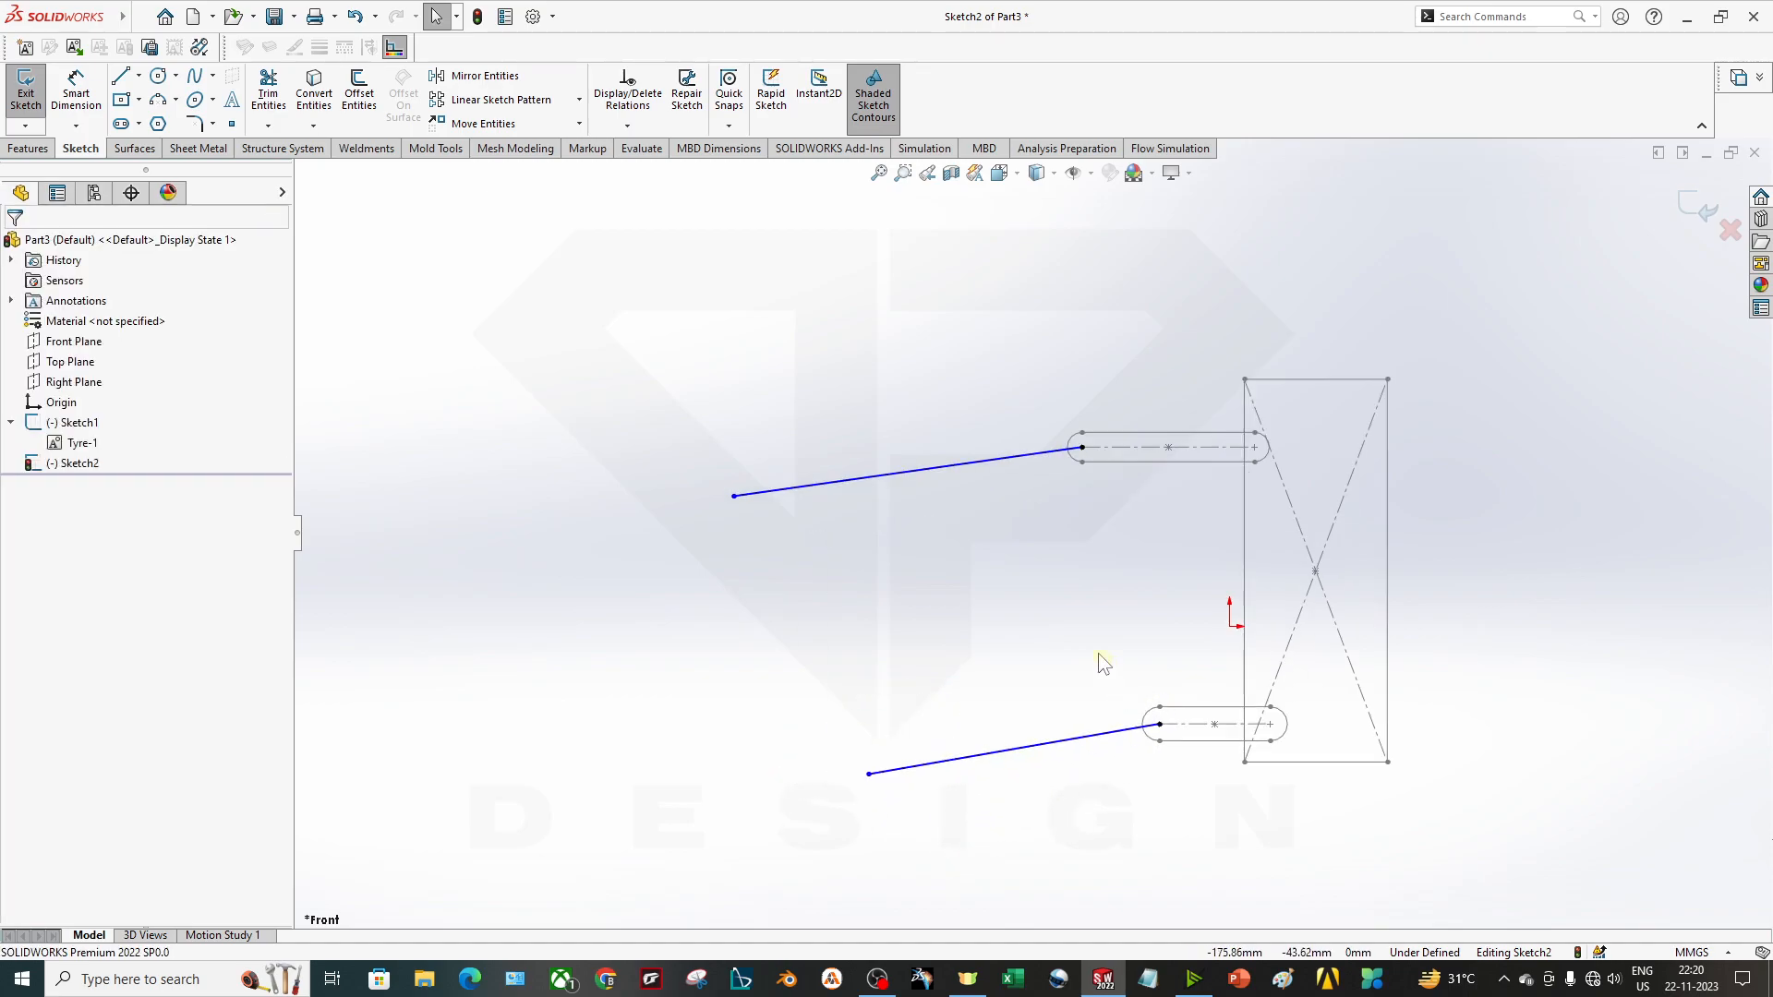
mouse_move(869, 774)
mouse_down()
mouse_move(977, 745)
mouse_move(769, 778)
mouse_move(843, 823)
mouse_move(841, 754)
mouse_up()
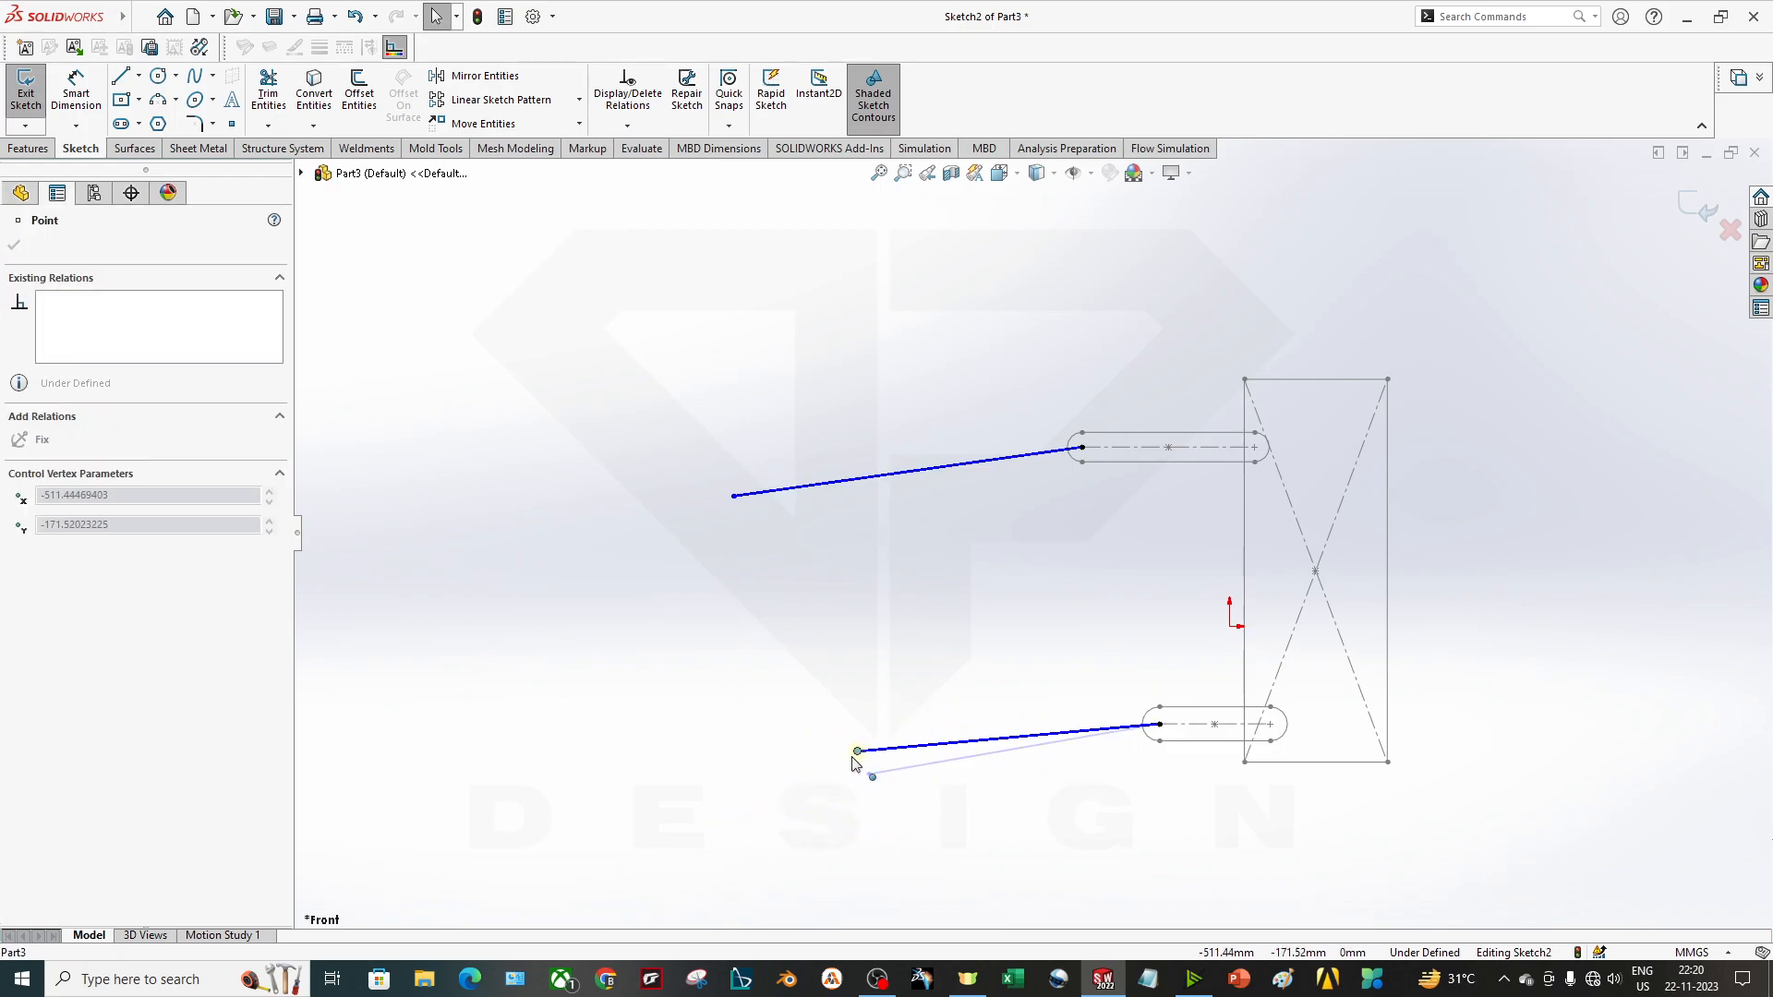
Delete the line attached to the lower slot.
click(528, 681)
click(1007, 738)
key(Delete)
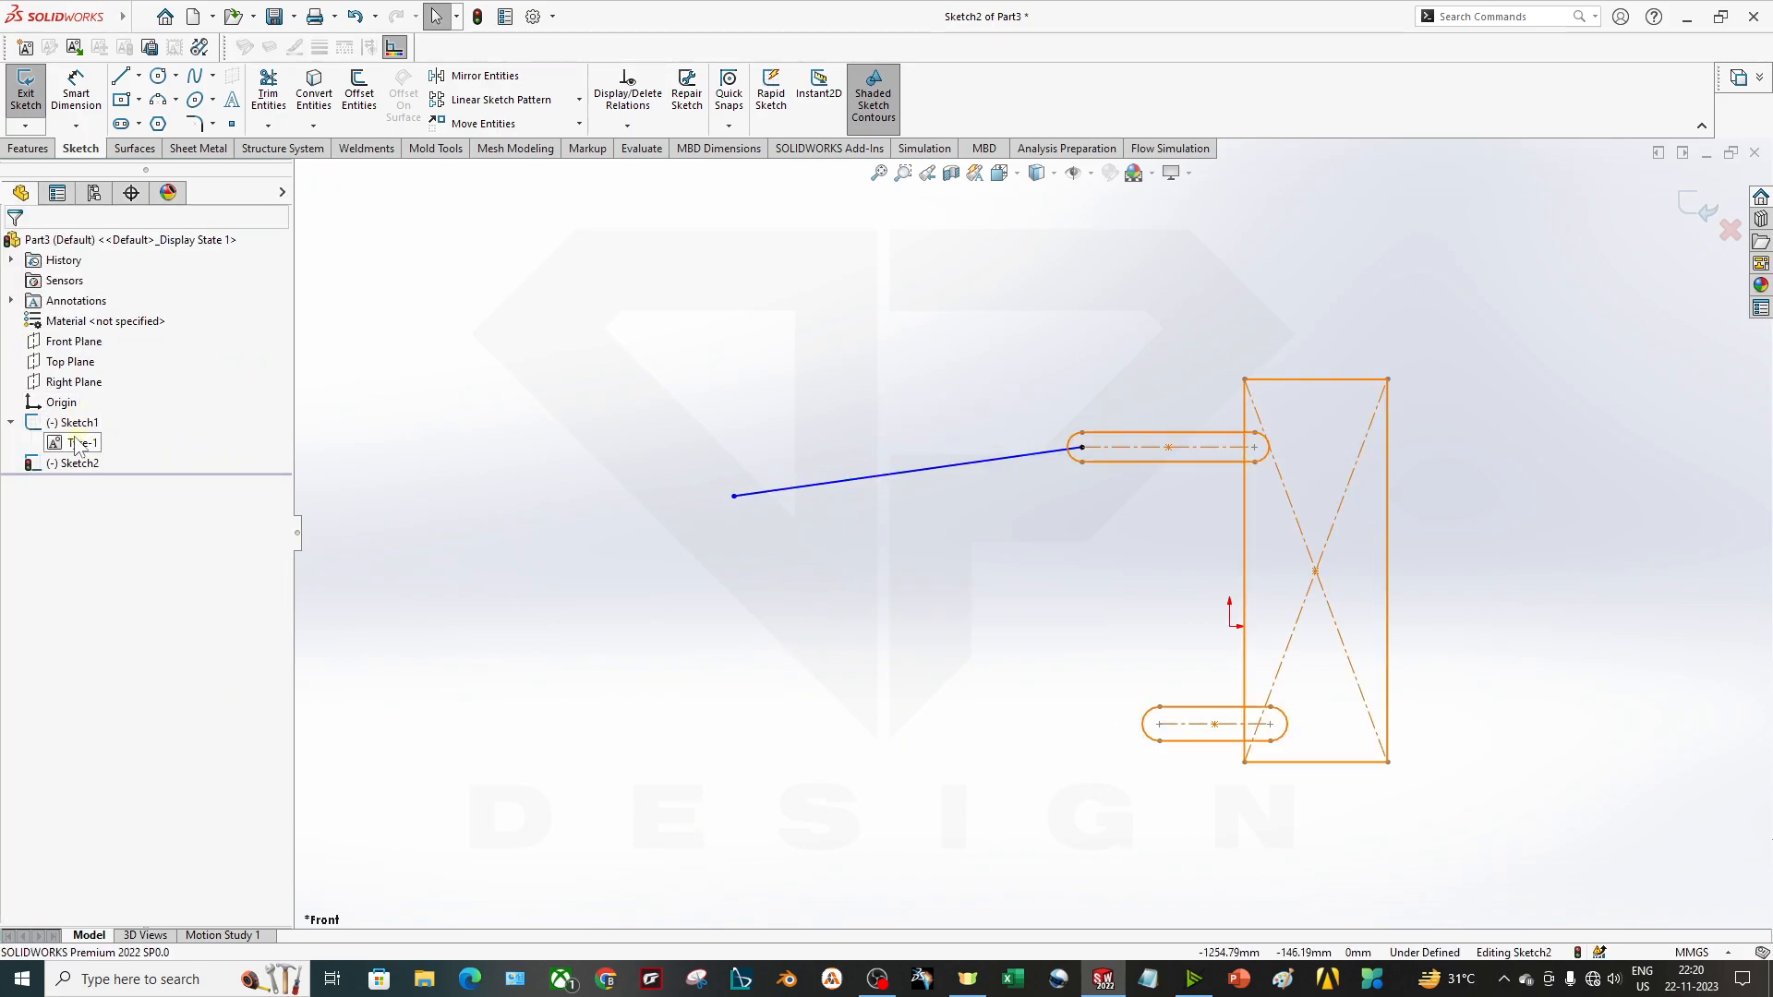
Make a block from the remaining sloping line, keeping the default insertion point.
click(845, 480)
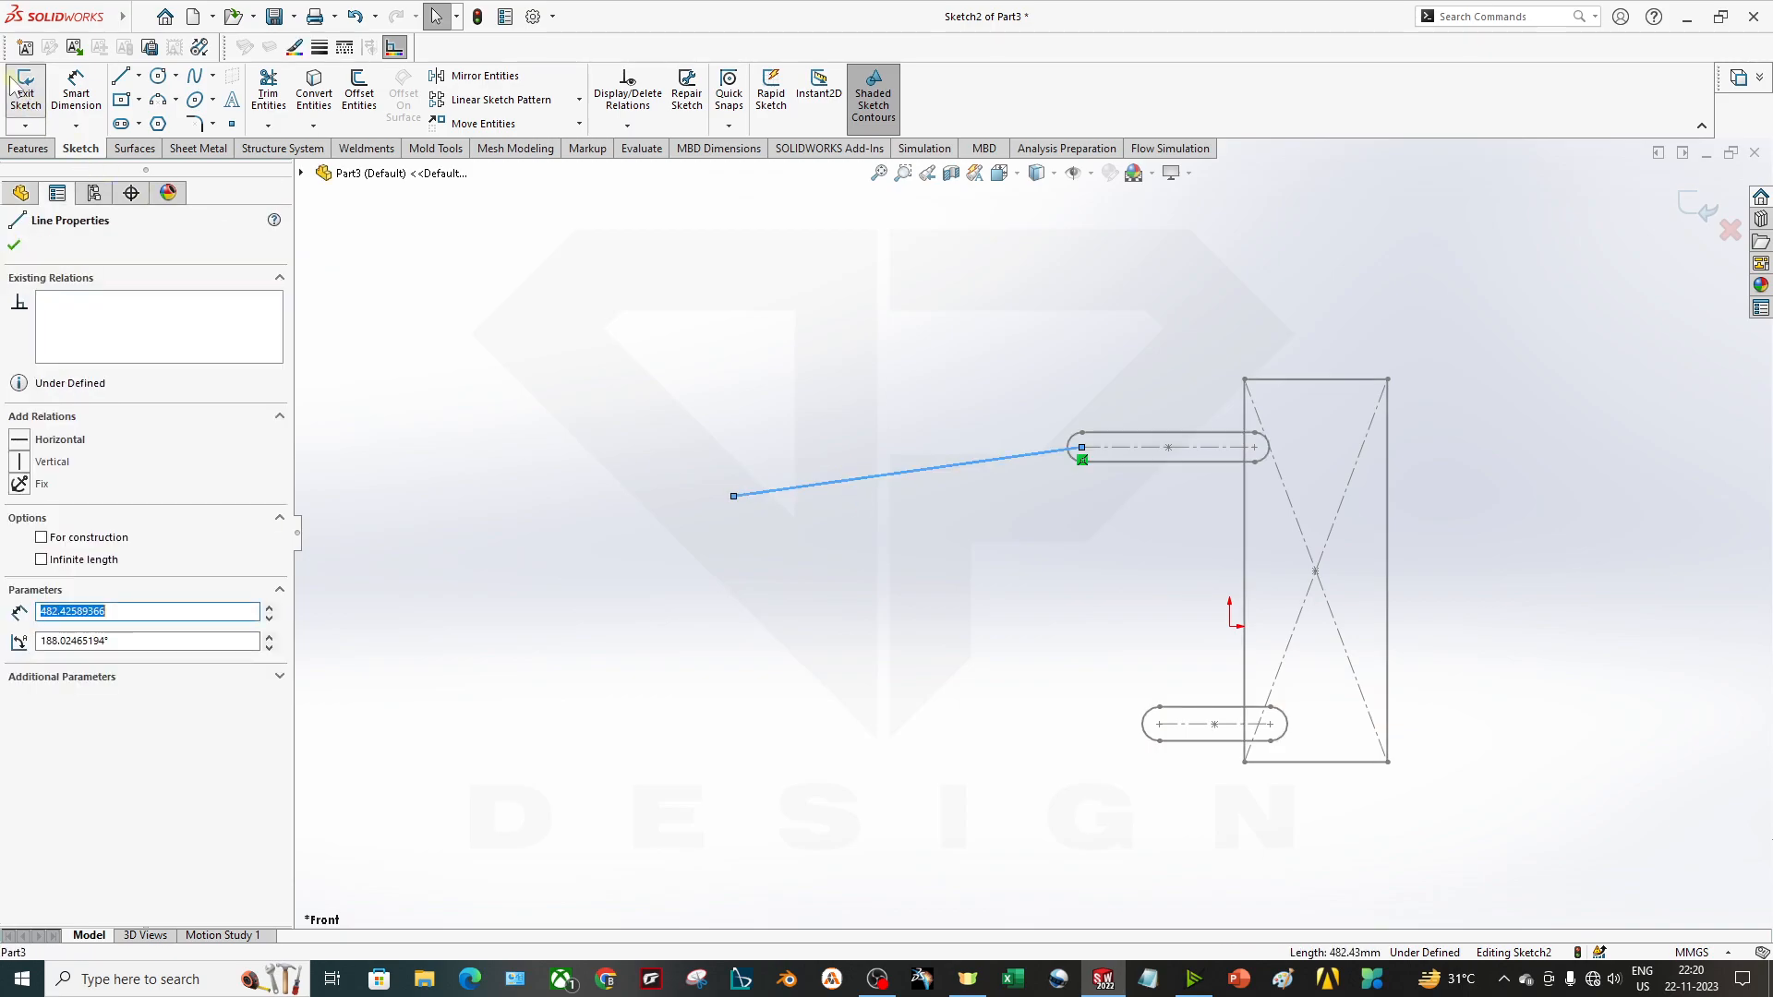
click(26, 49)
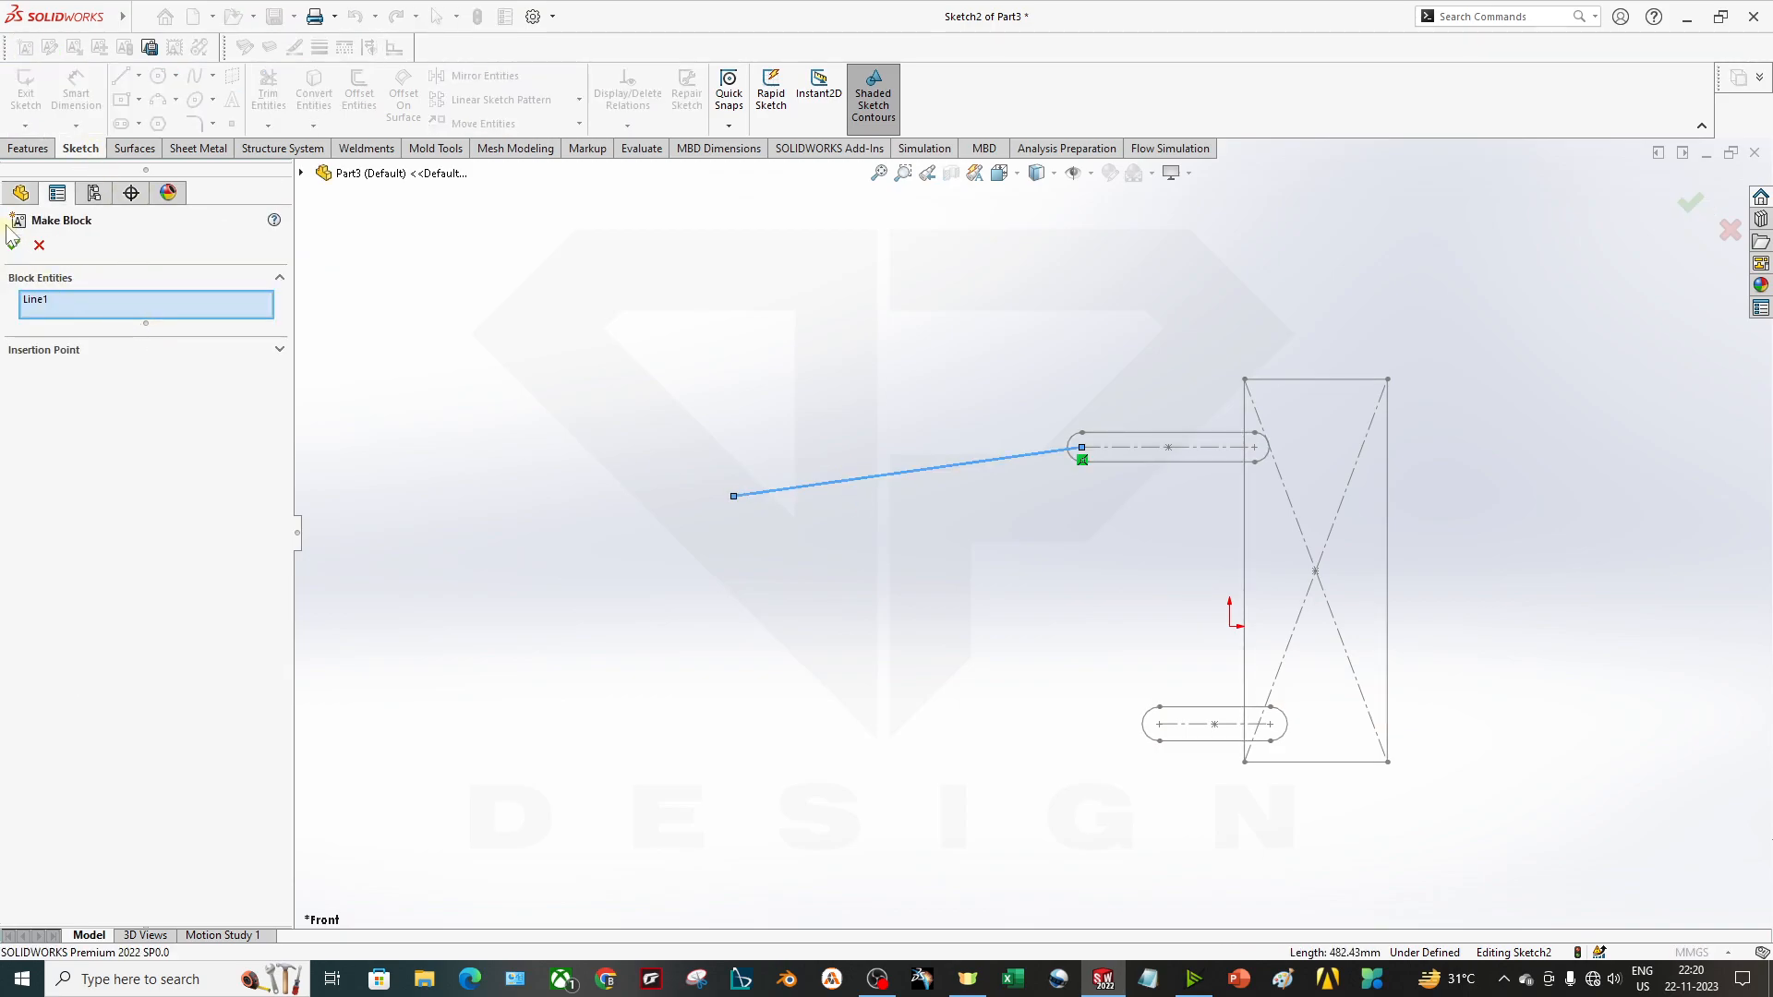
click(32, 301)
click(15, 246)
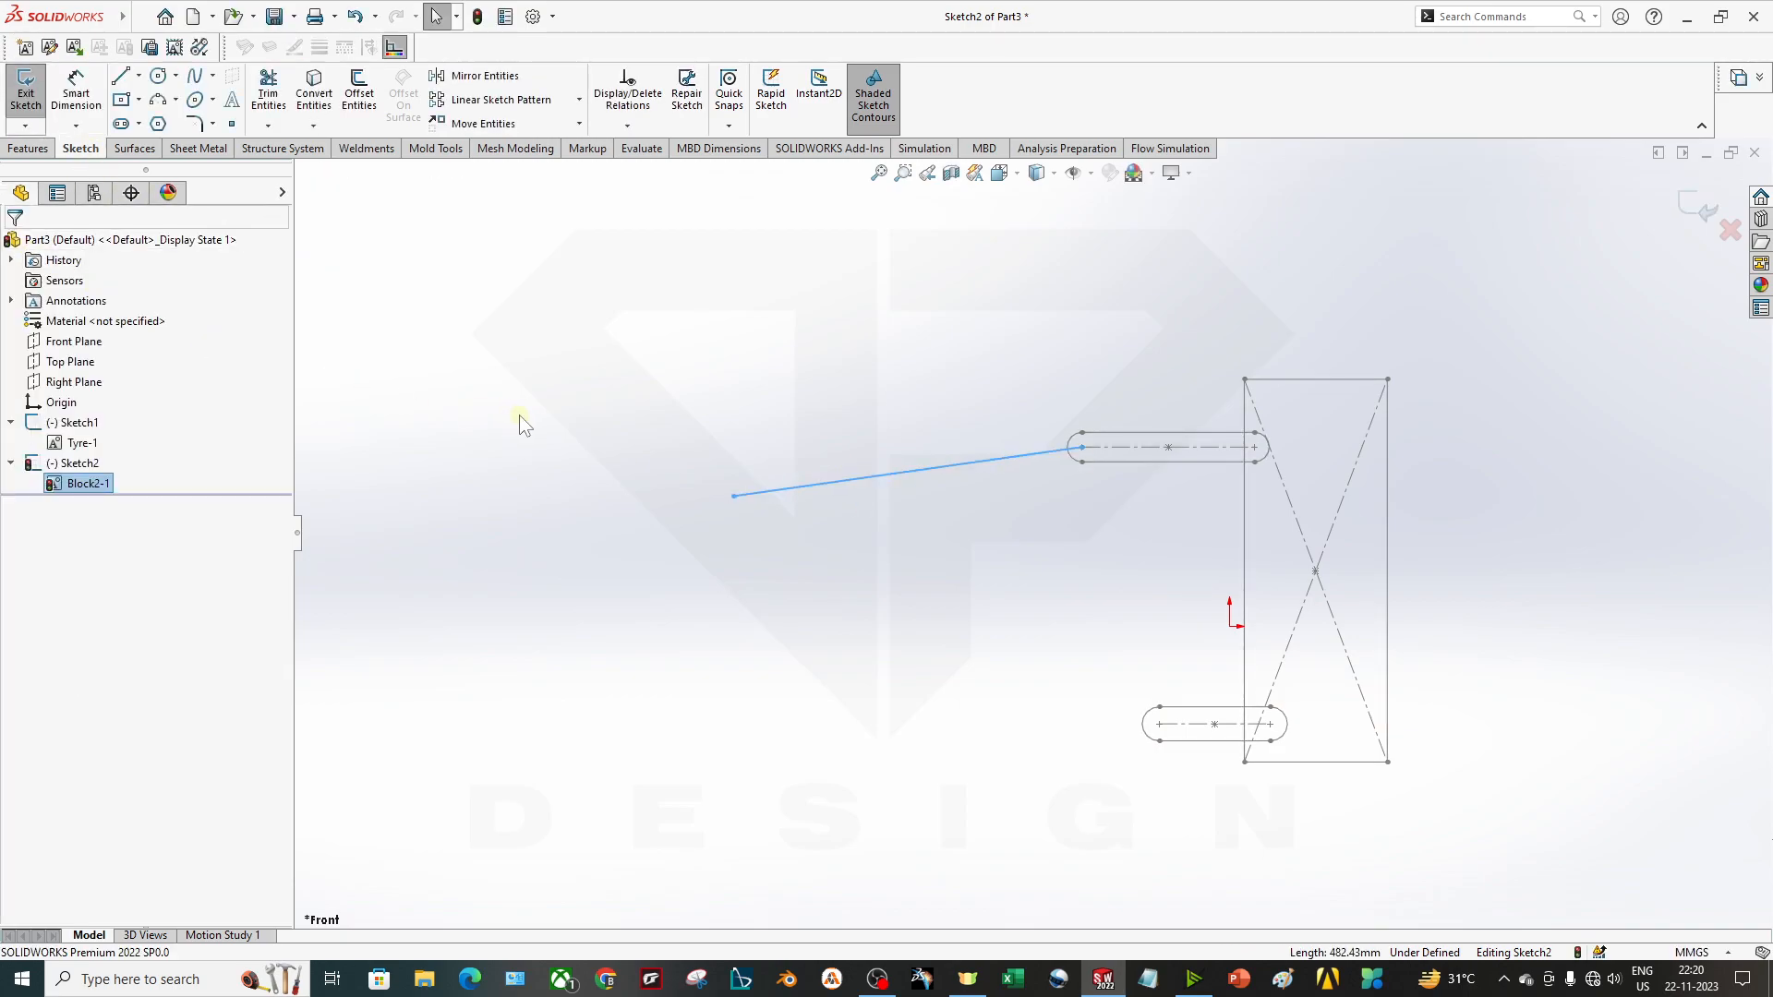
Save the sloping line's block to the Trash folder as Wishbone.
click(109, 483)
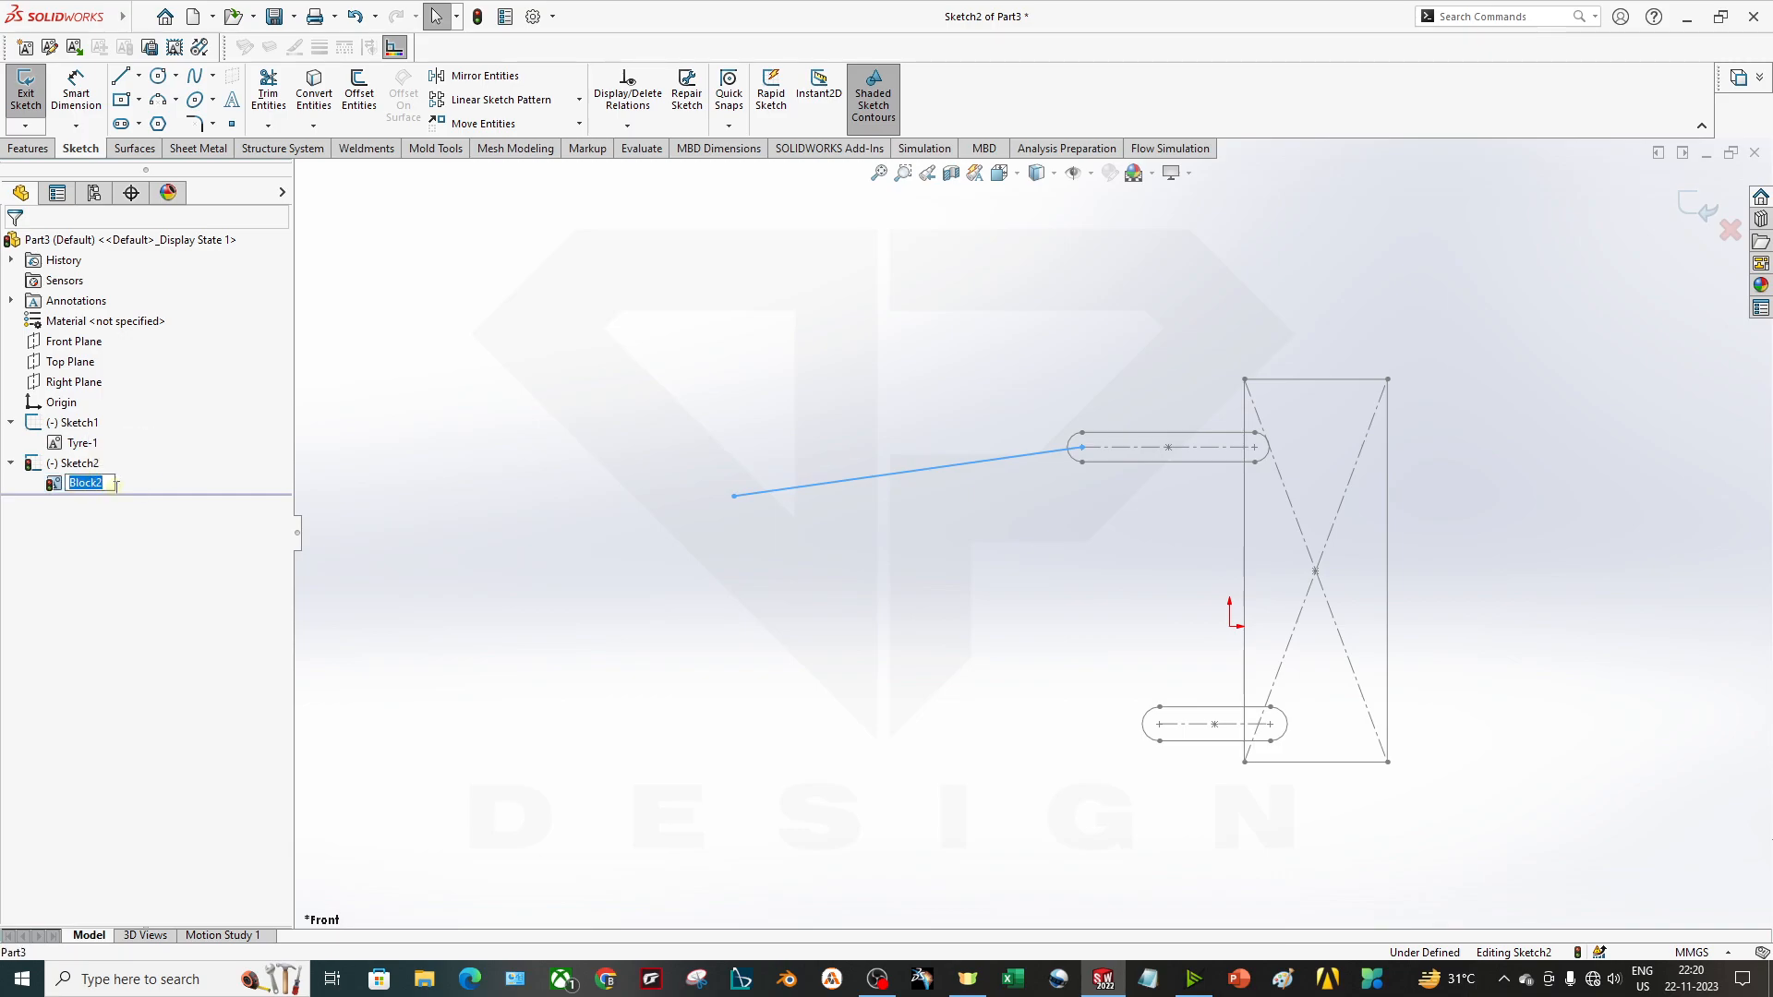
right_click(104, 486)
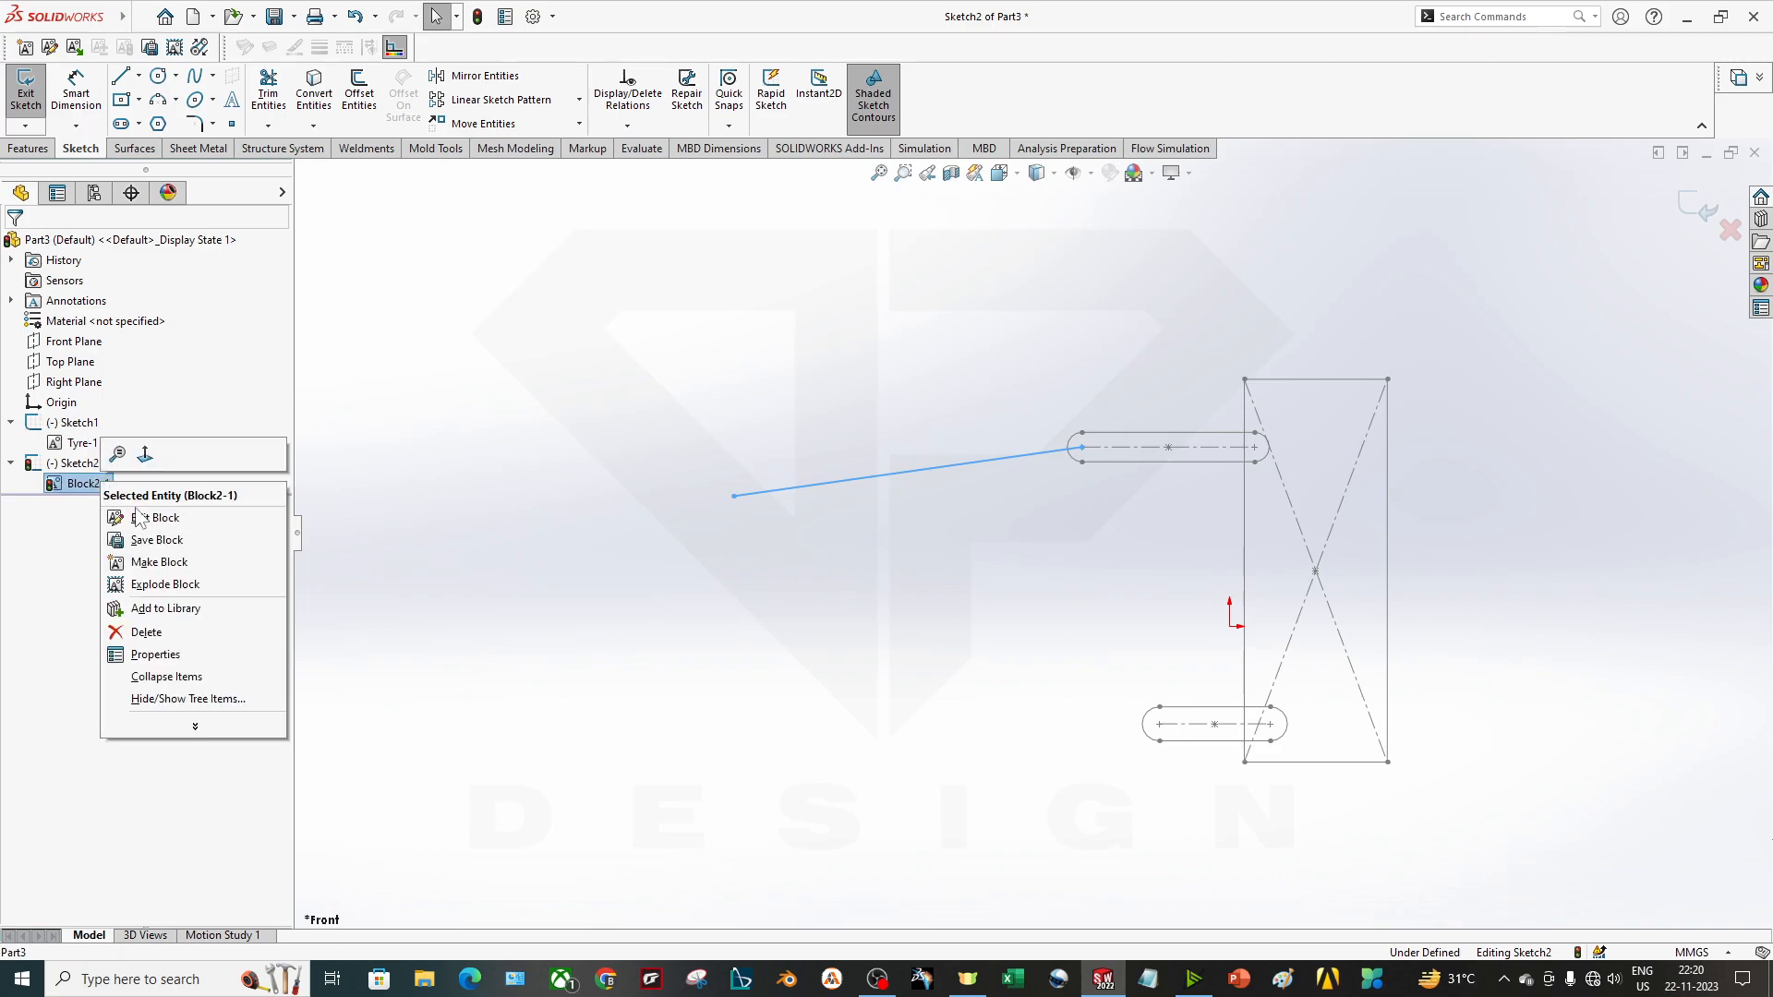
click(153, 540)
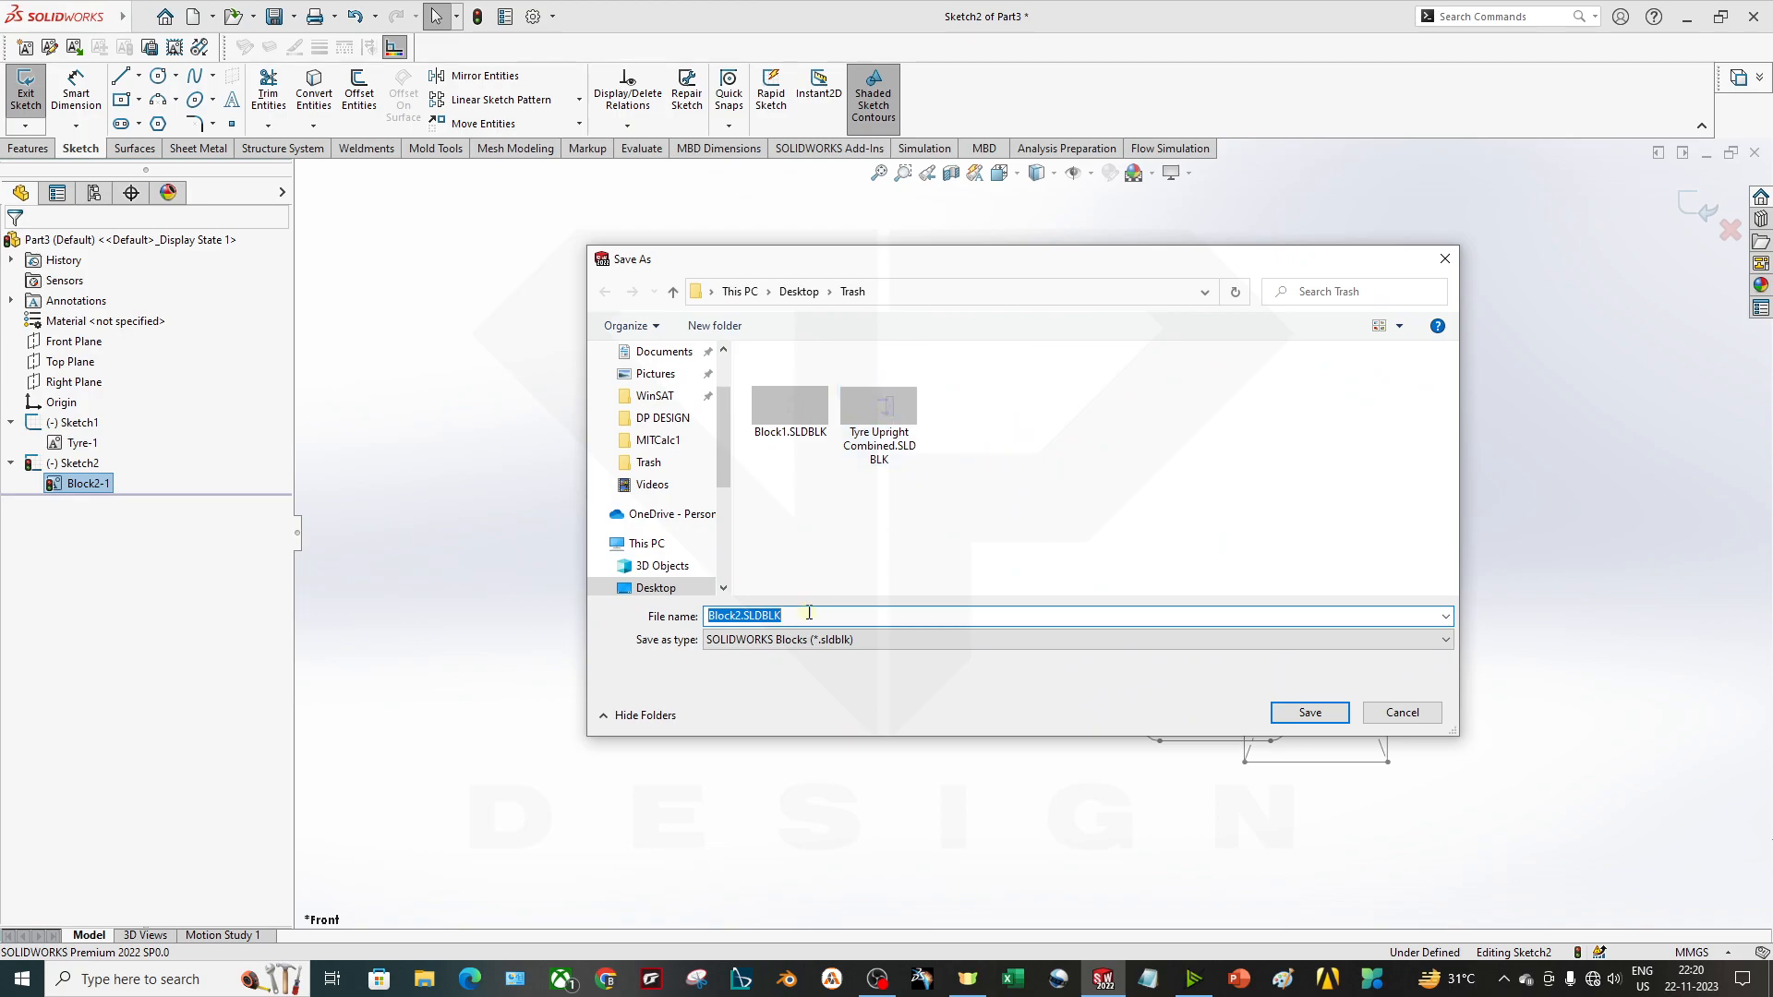
text(Wishbone)
key(Return)
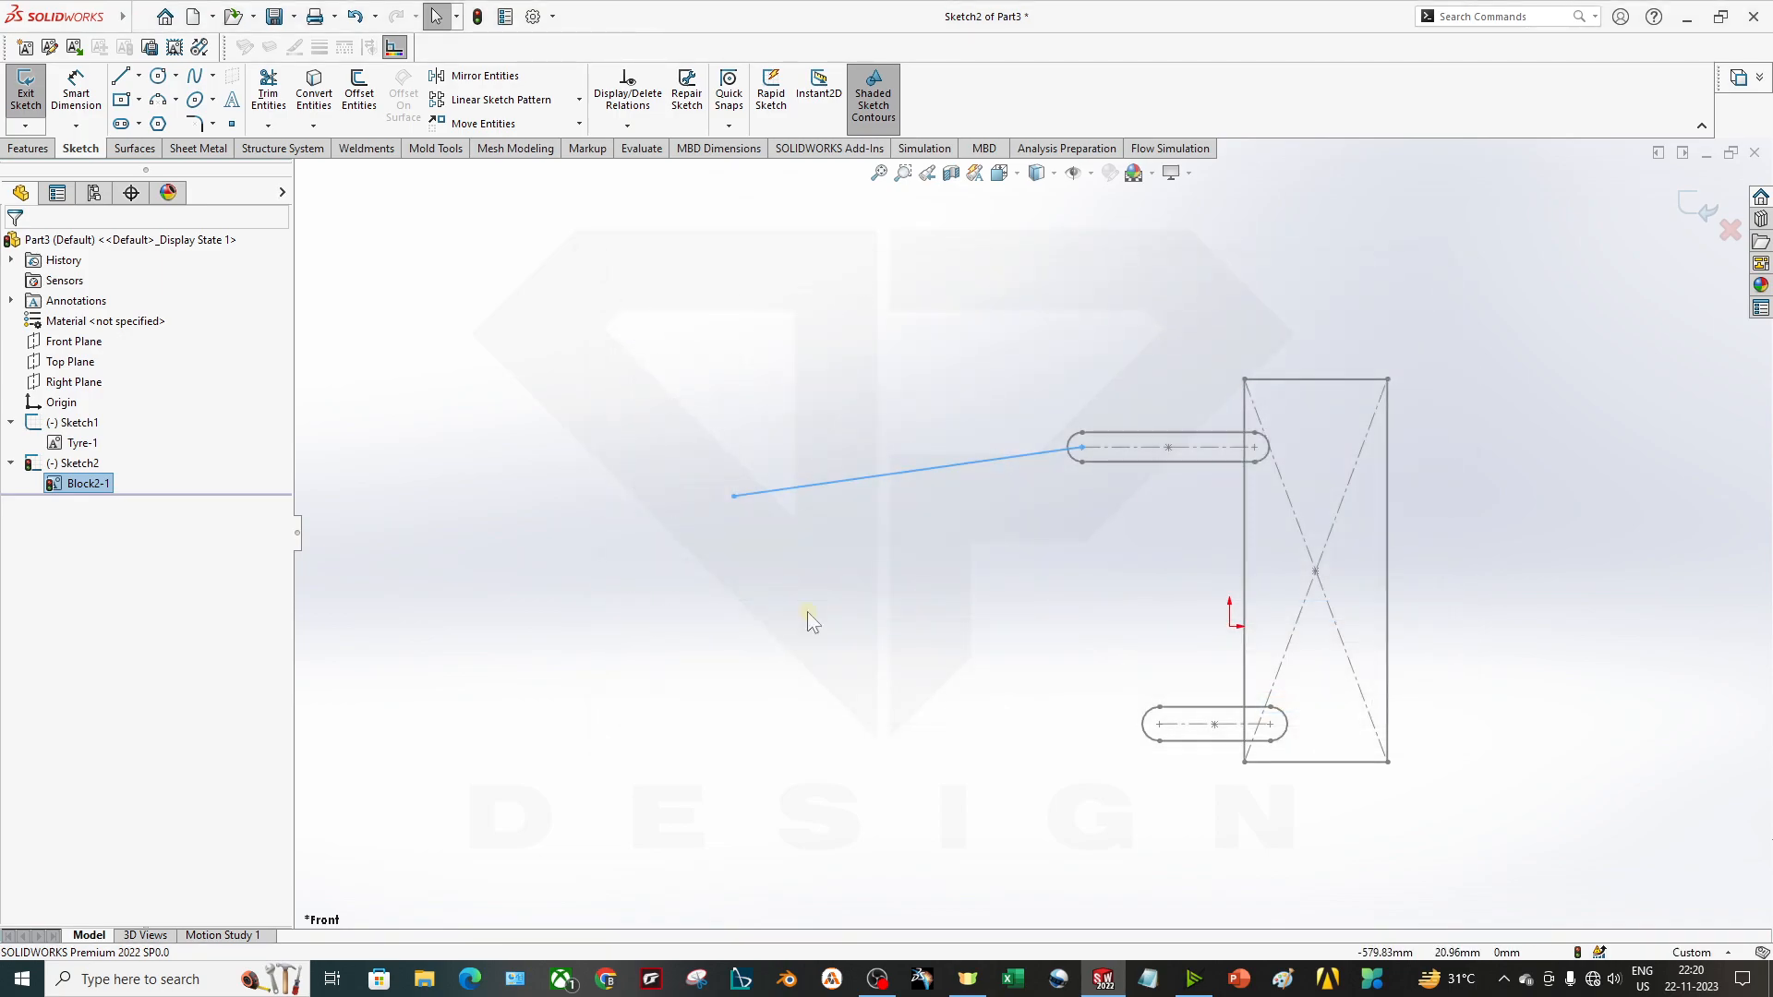
click(804, 609)
scroll(963, 576, up, 3)
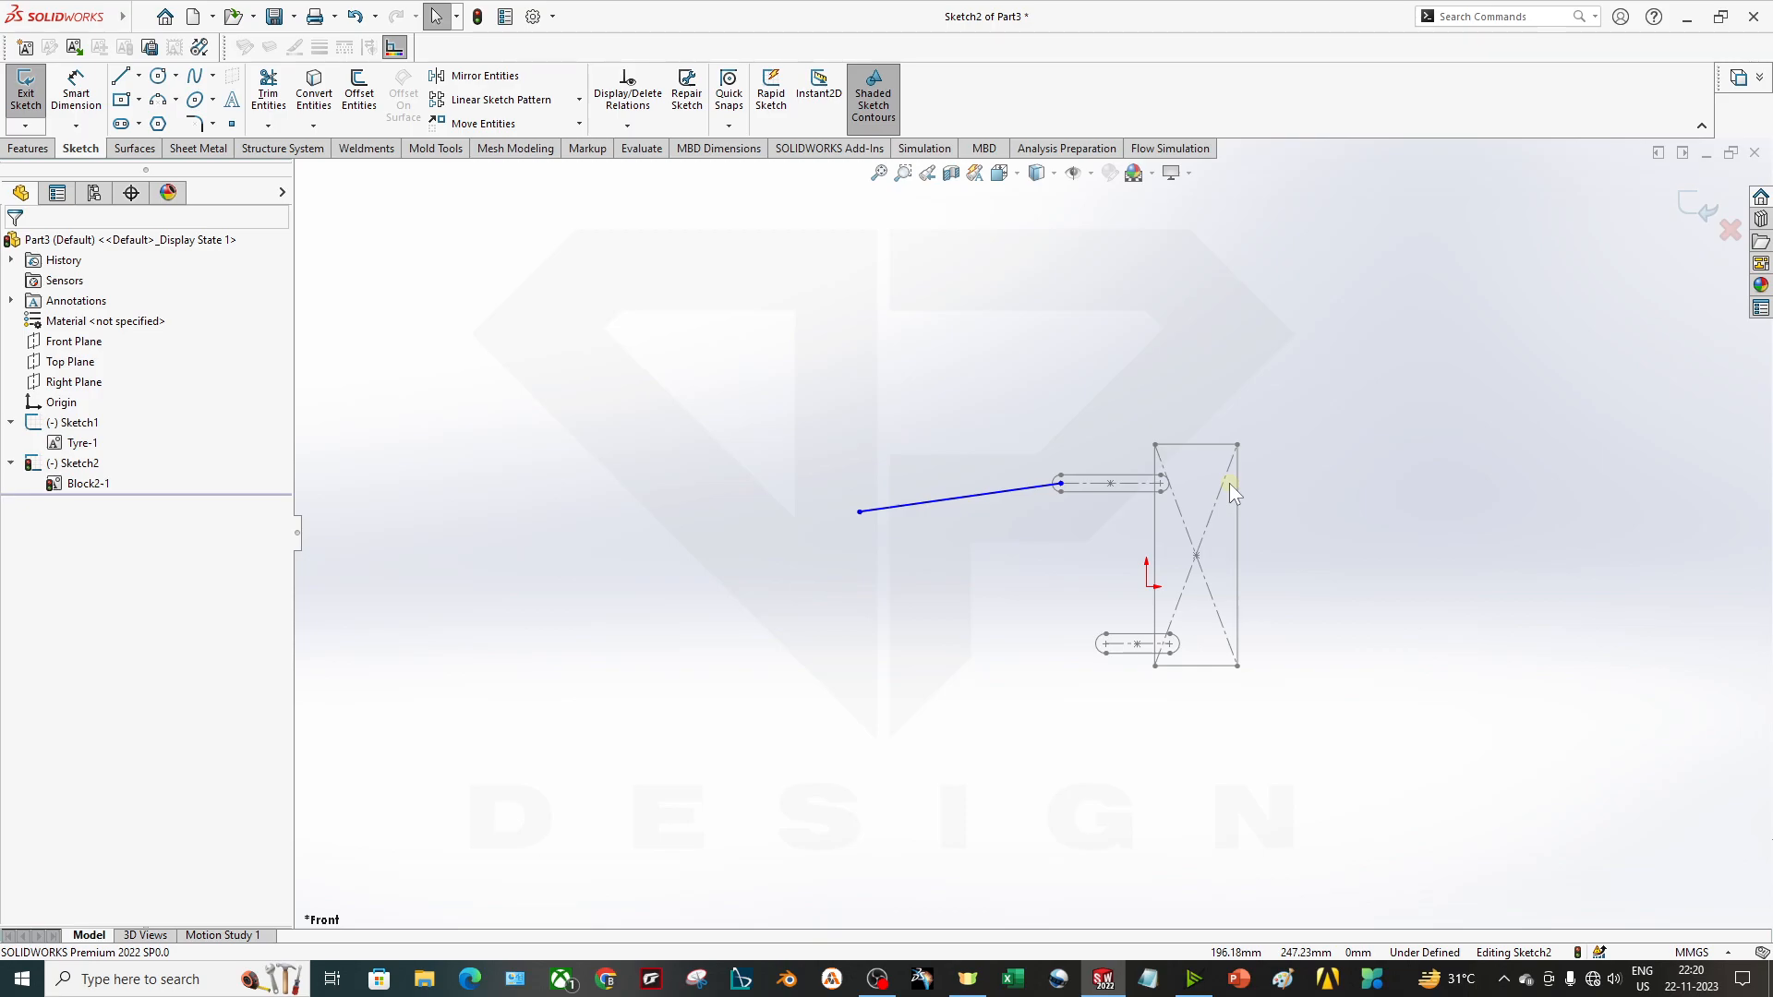
scroll(1230, 488, down, 2)
scroll(1140, 632, down, 2)
scroll(1083, 734, up, 2)
scroll(927, 517, down, 2)
scroll(1004, 643, up, 2)
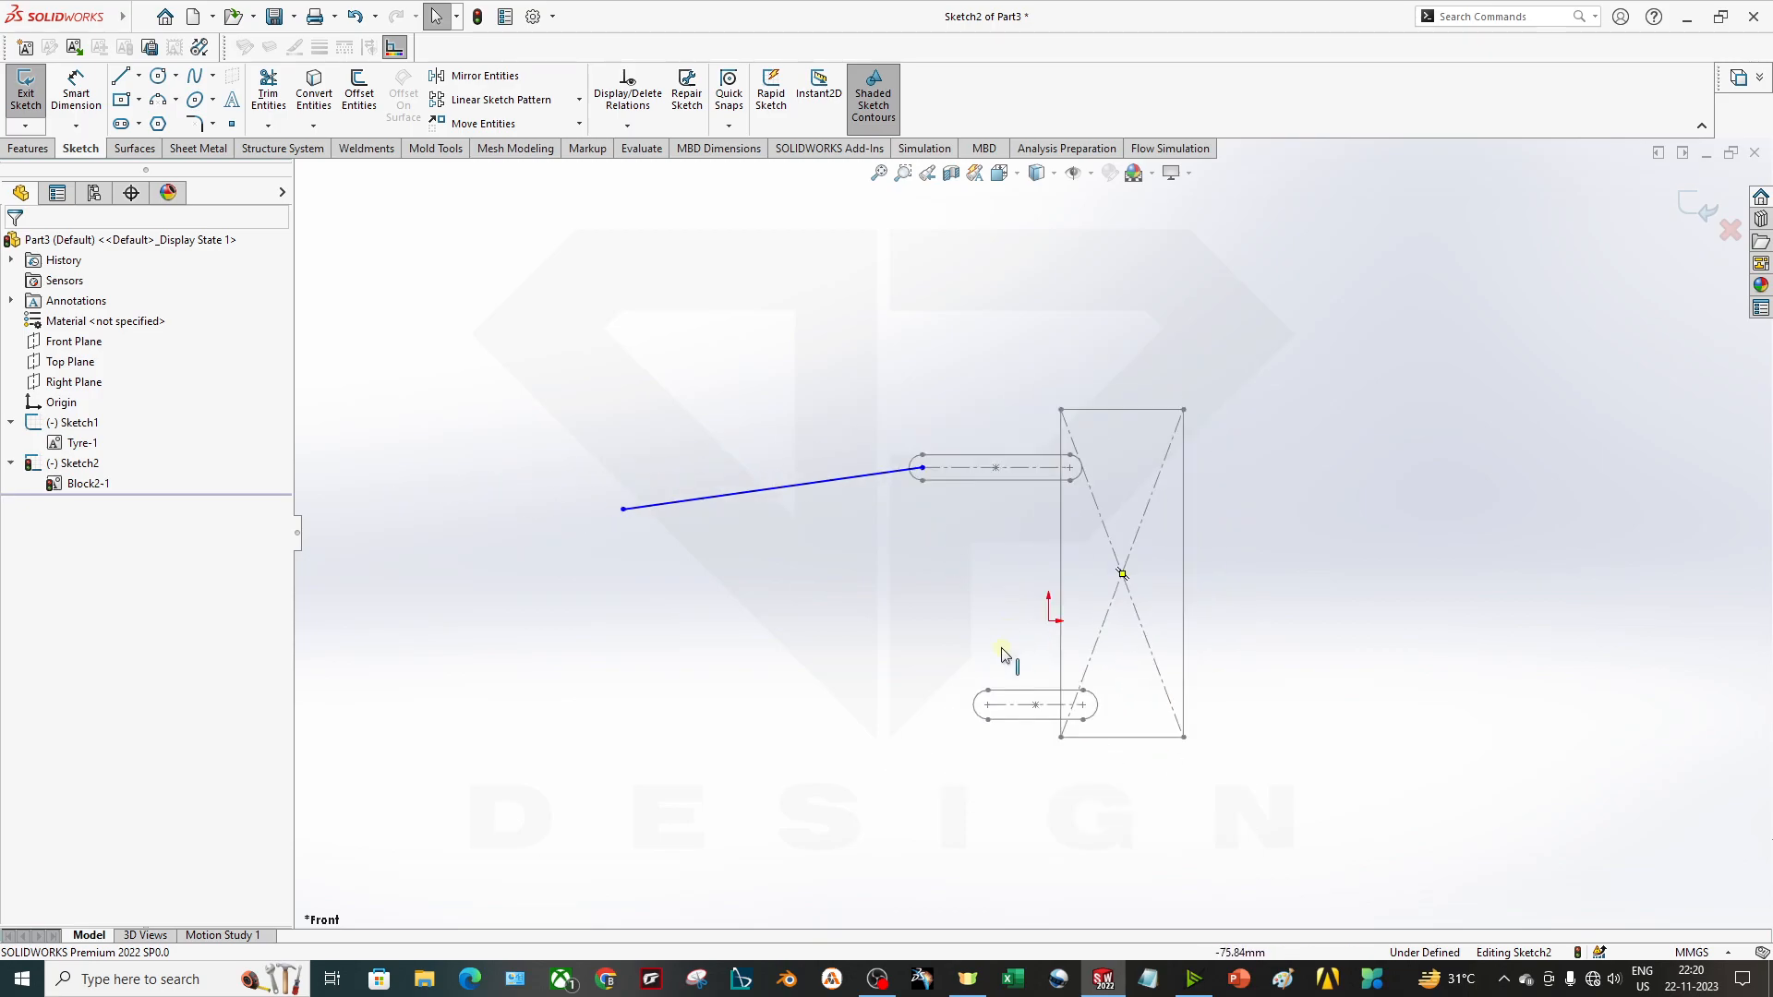
Create a new part document.
click(174, 17)
click(700, 446)
click(192, 17)
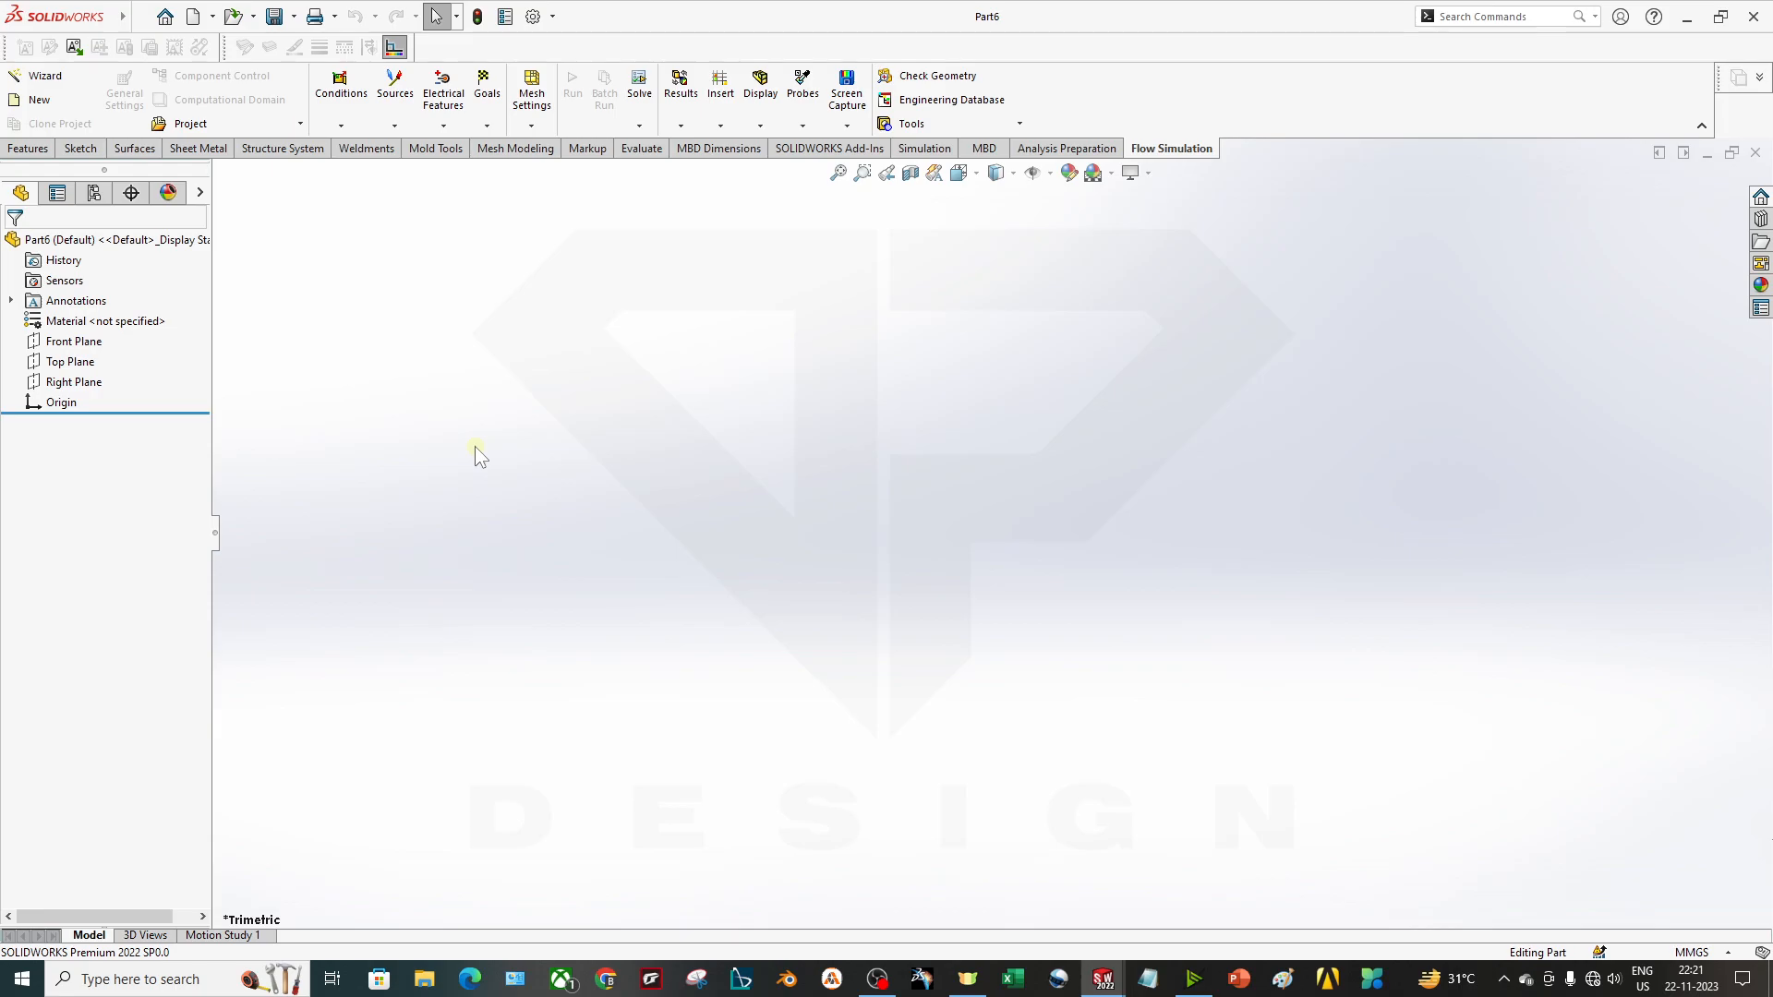
Start inserting a block and choose the Front Plane for the new sketch.
right_click(74, 341)
click(360, 360)
click(75, 47)
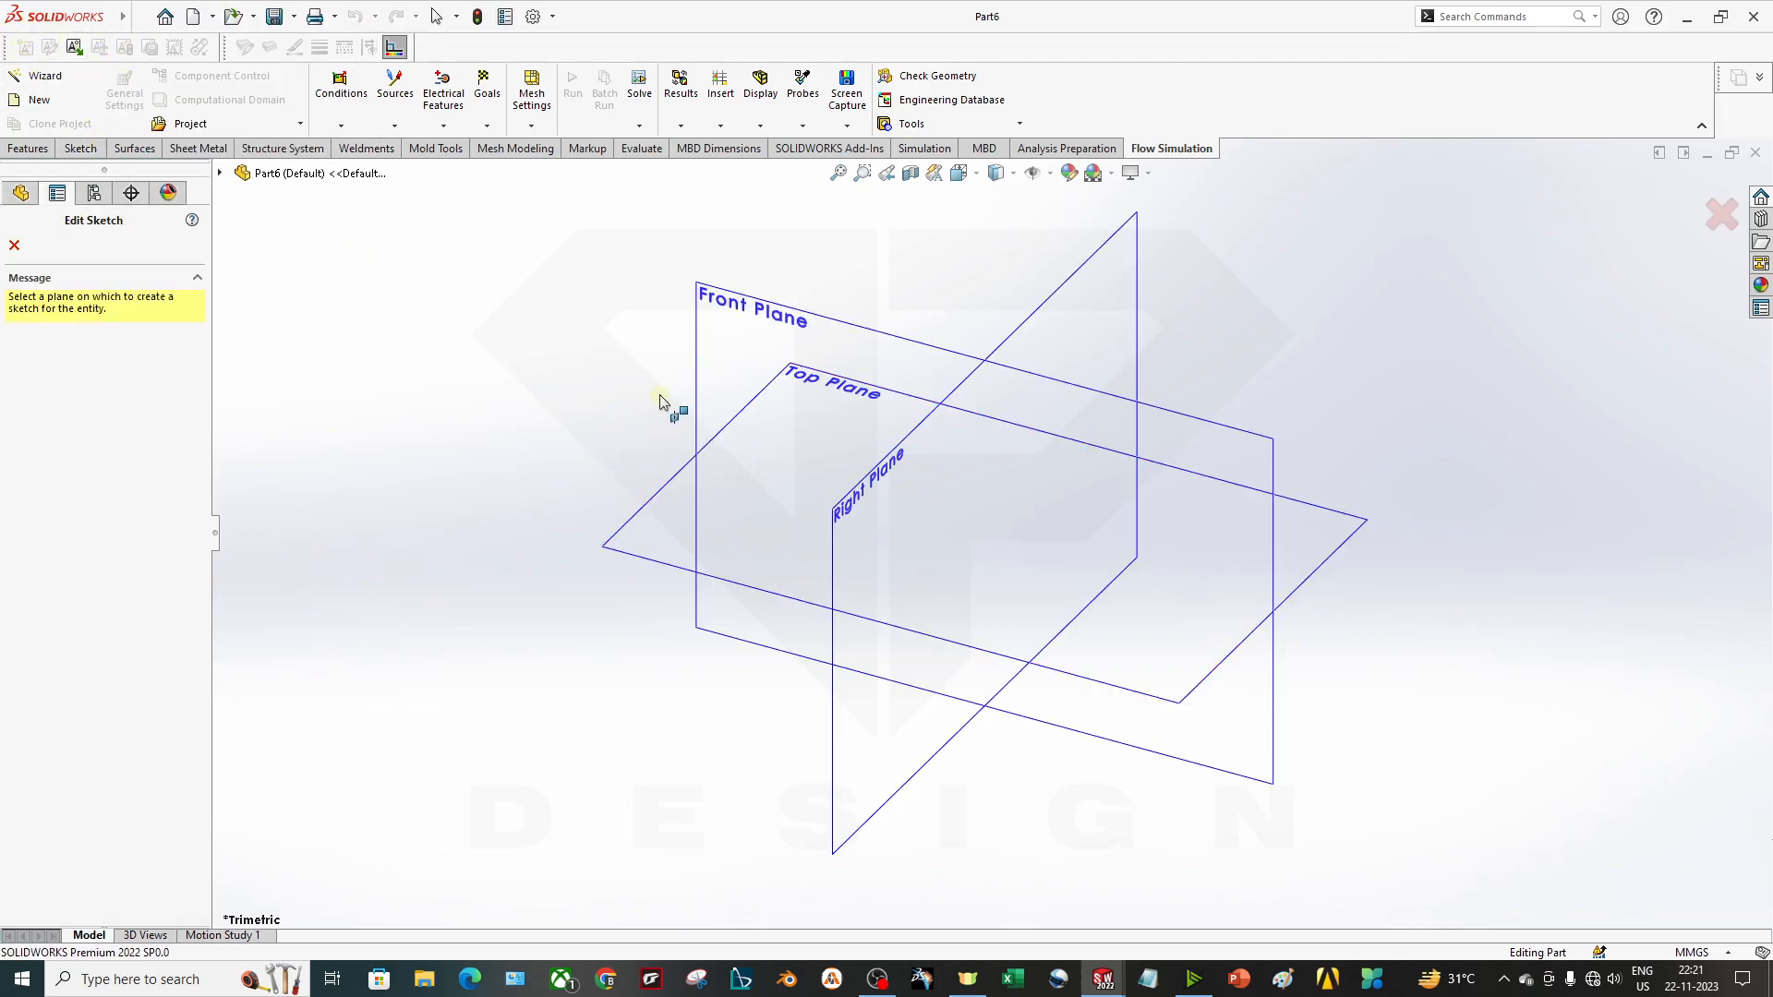
click(786, 311)
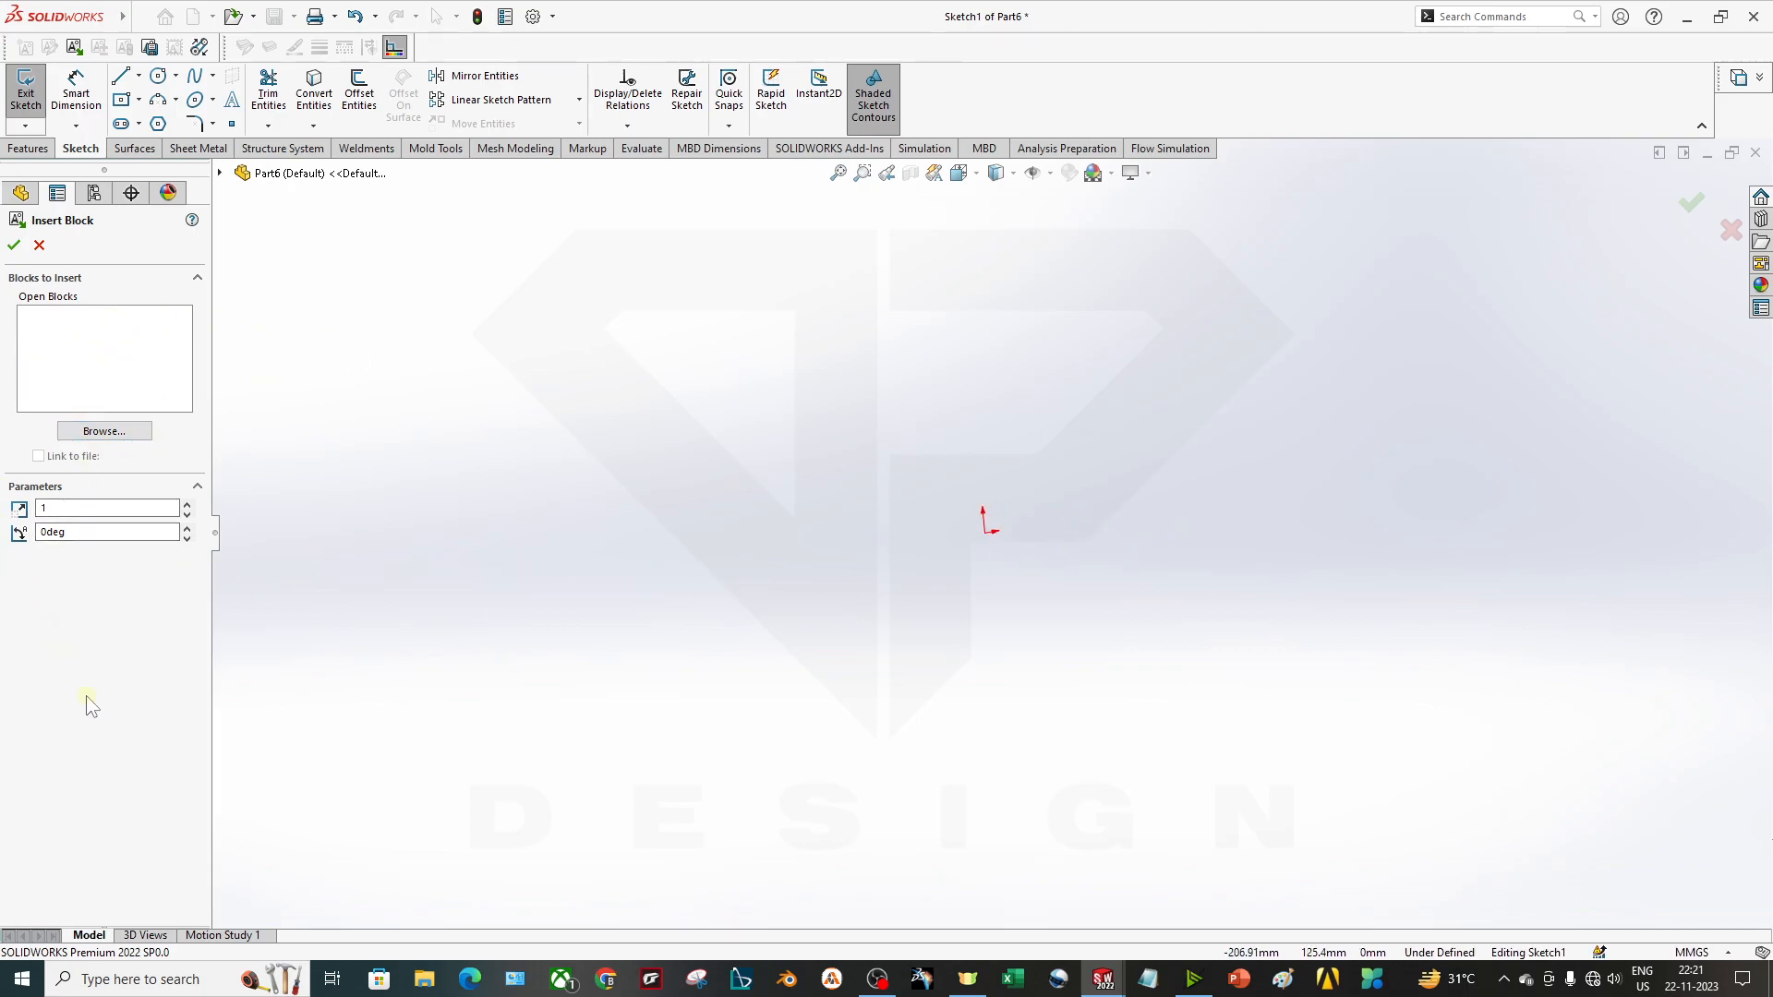
Insert the Tyre Upright Combined block from the Desktop's Trash folder and position it just to the right of the origin.
click(119, 440)
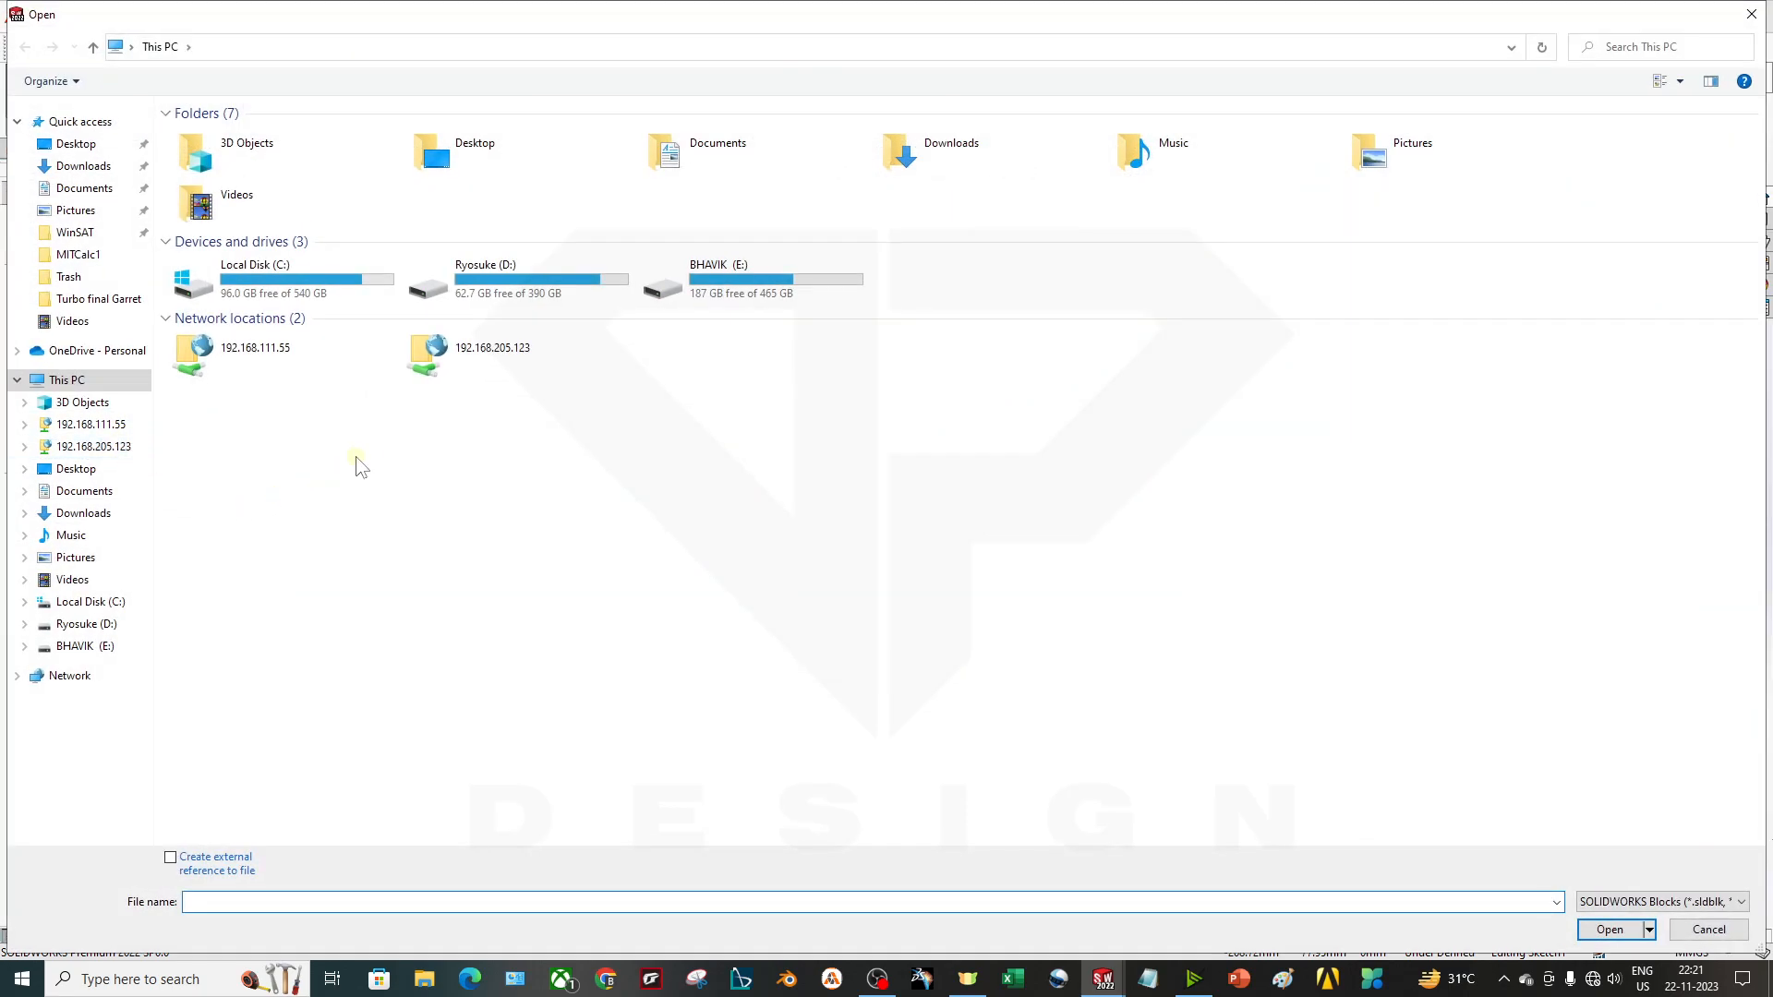
click(76, 144)
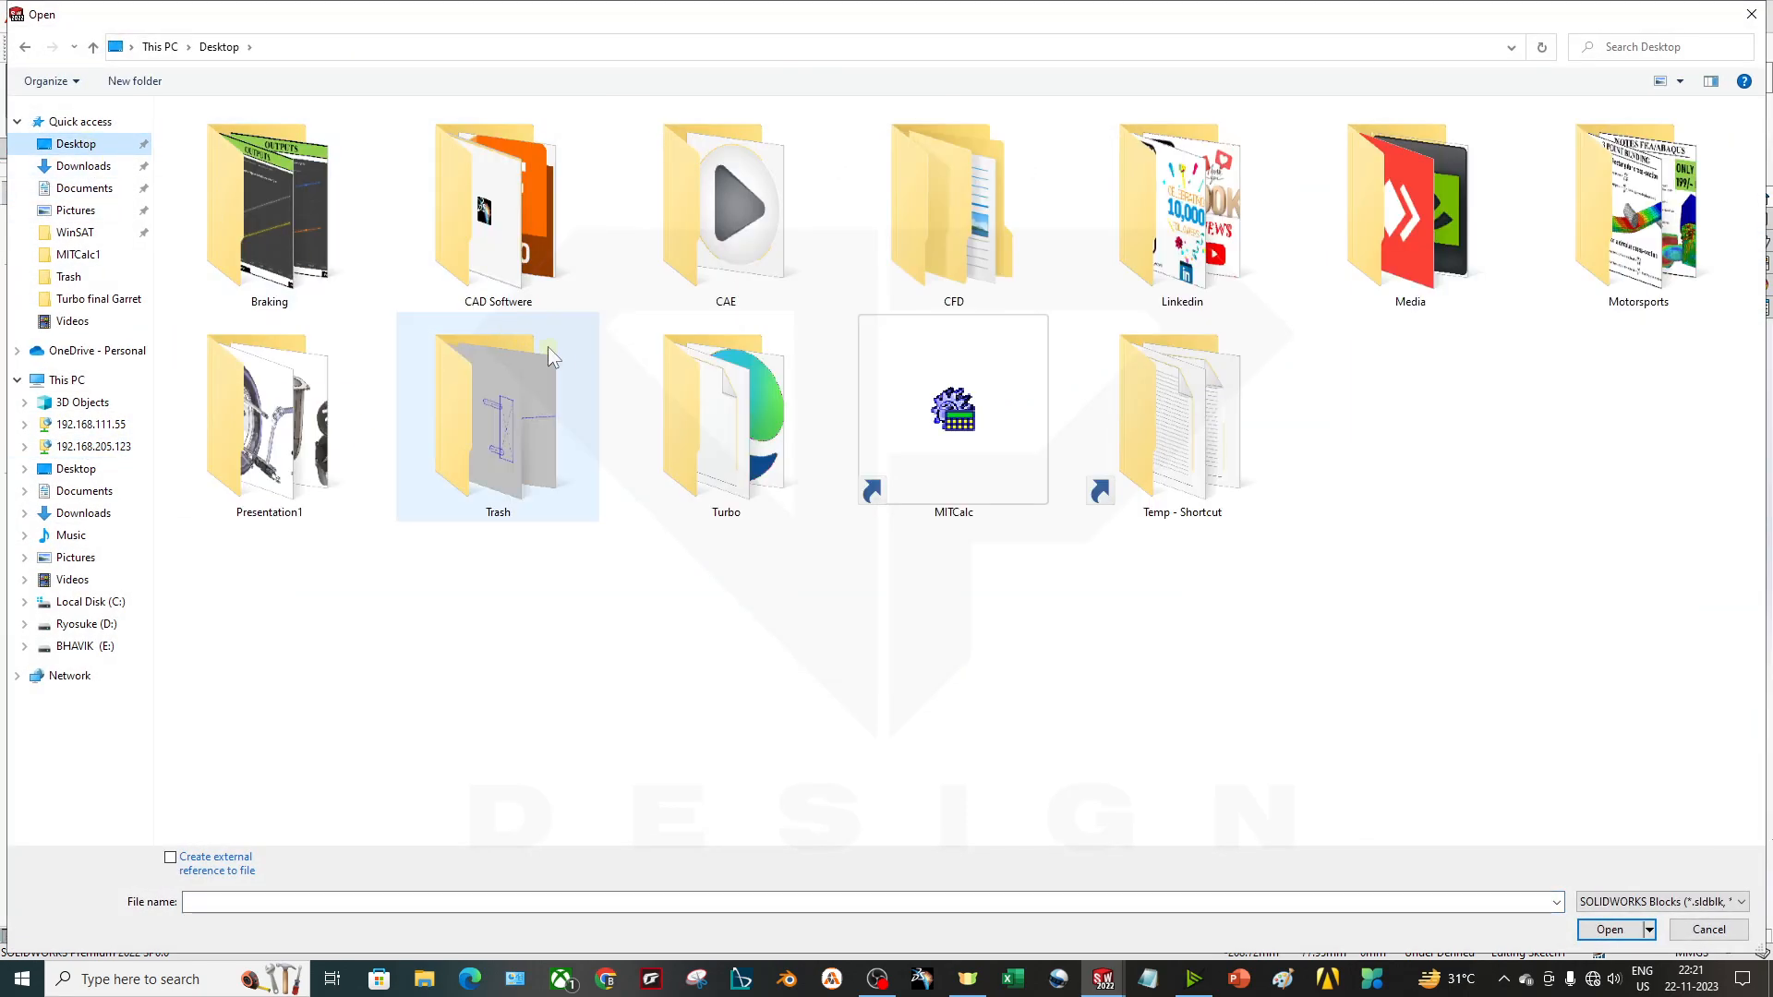
double_click(534, 407)
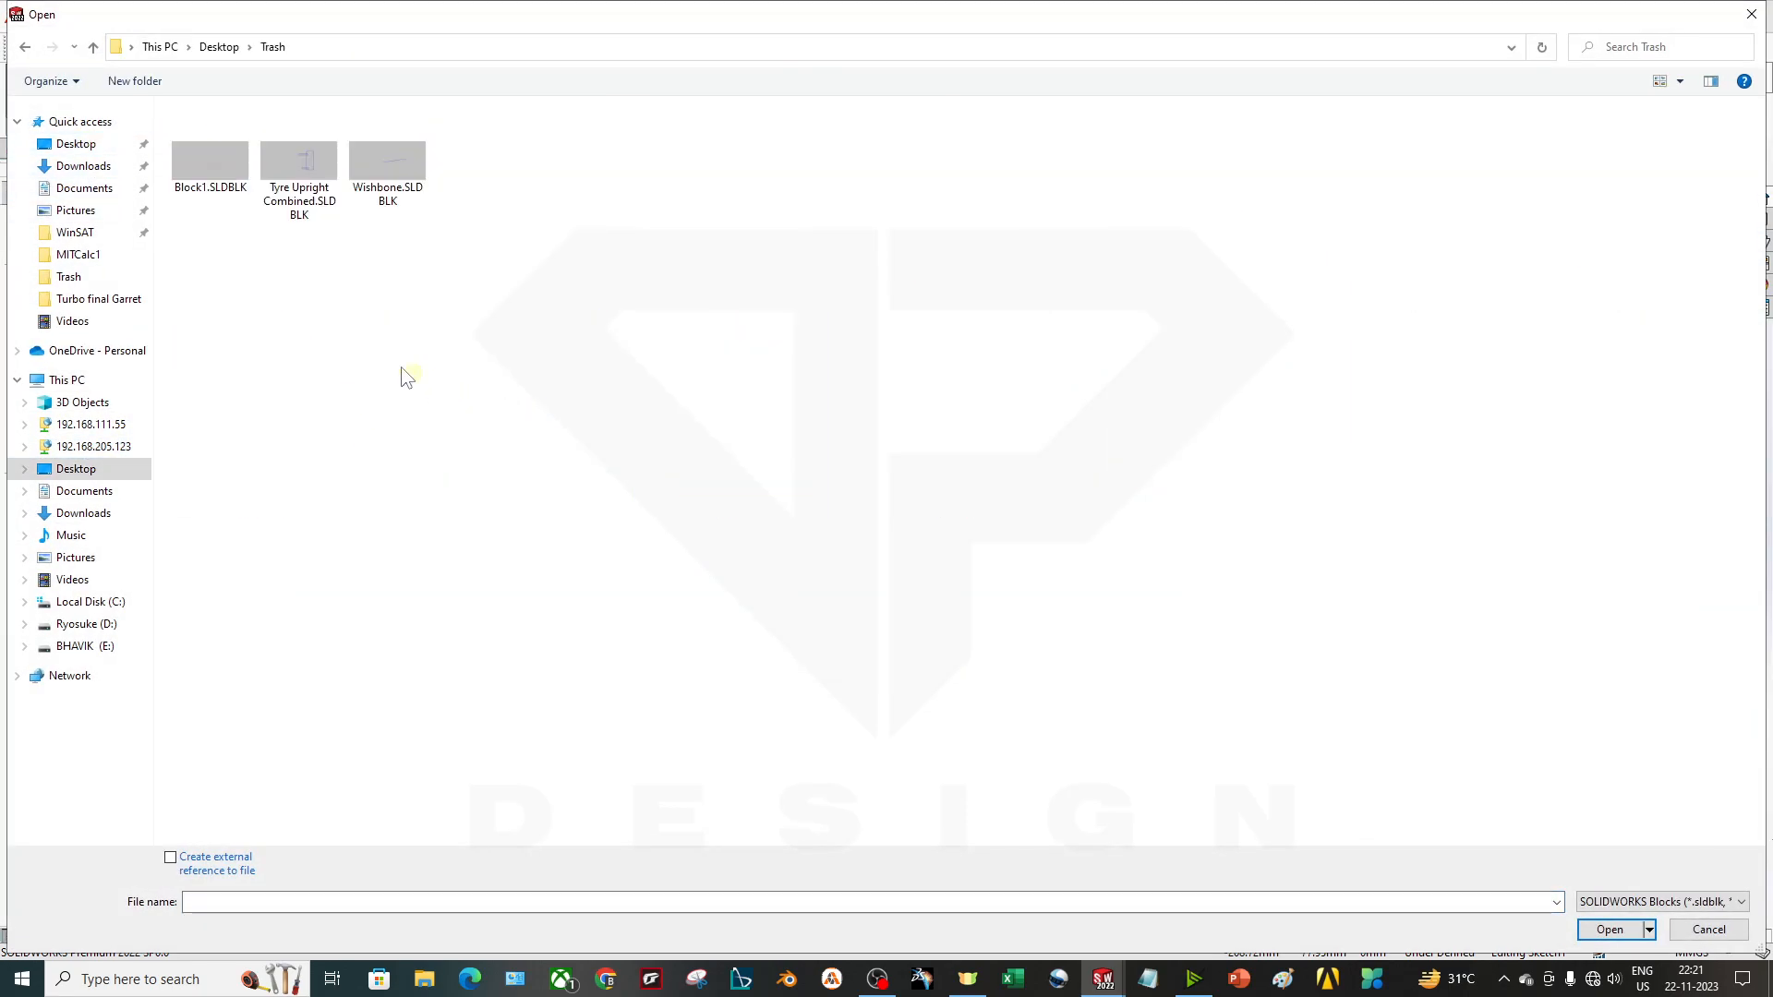
click(326, 198)
click(1610, 929)
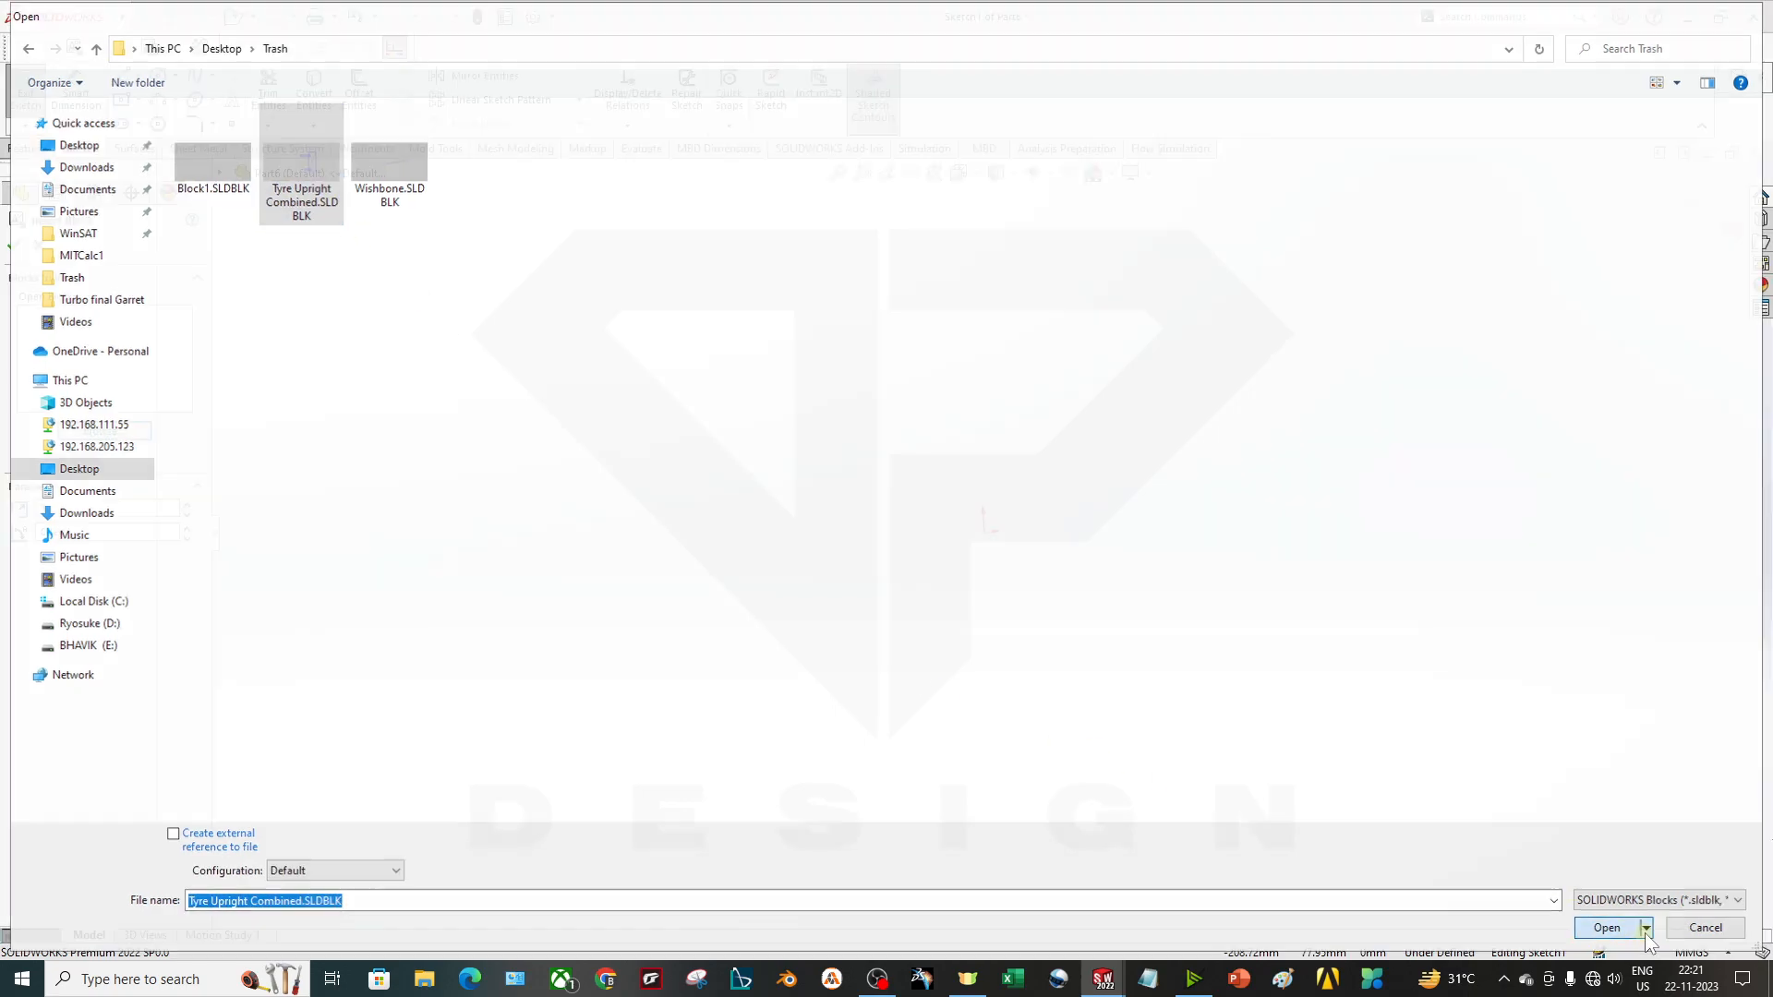
scroll(1232, 619, up, 10)
click(1076, 492)
key(space)
click(867, 612)
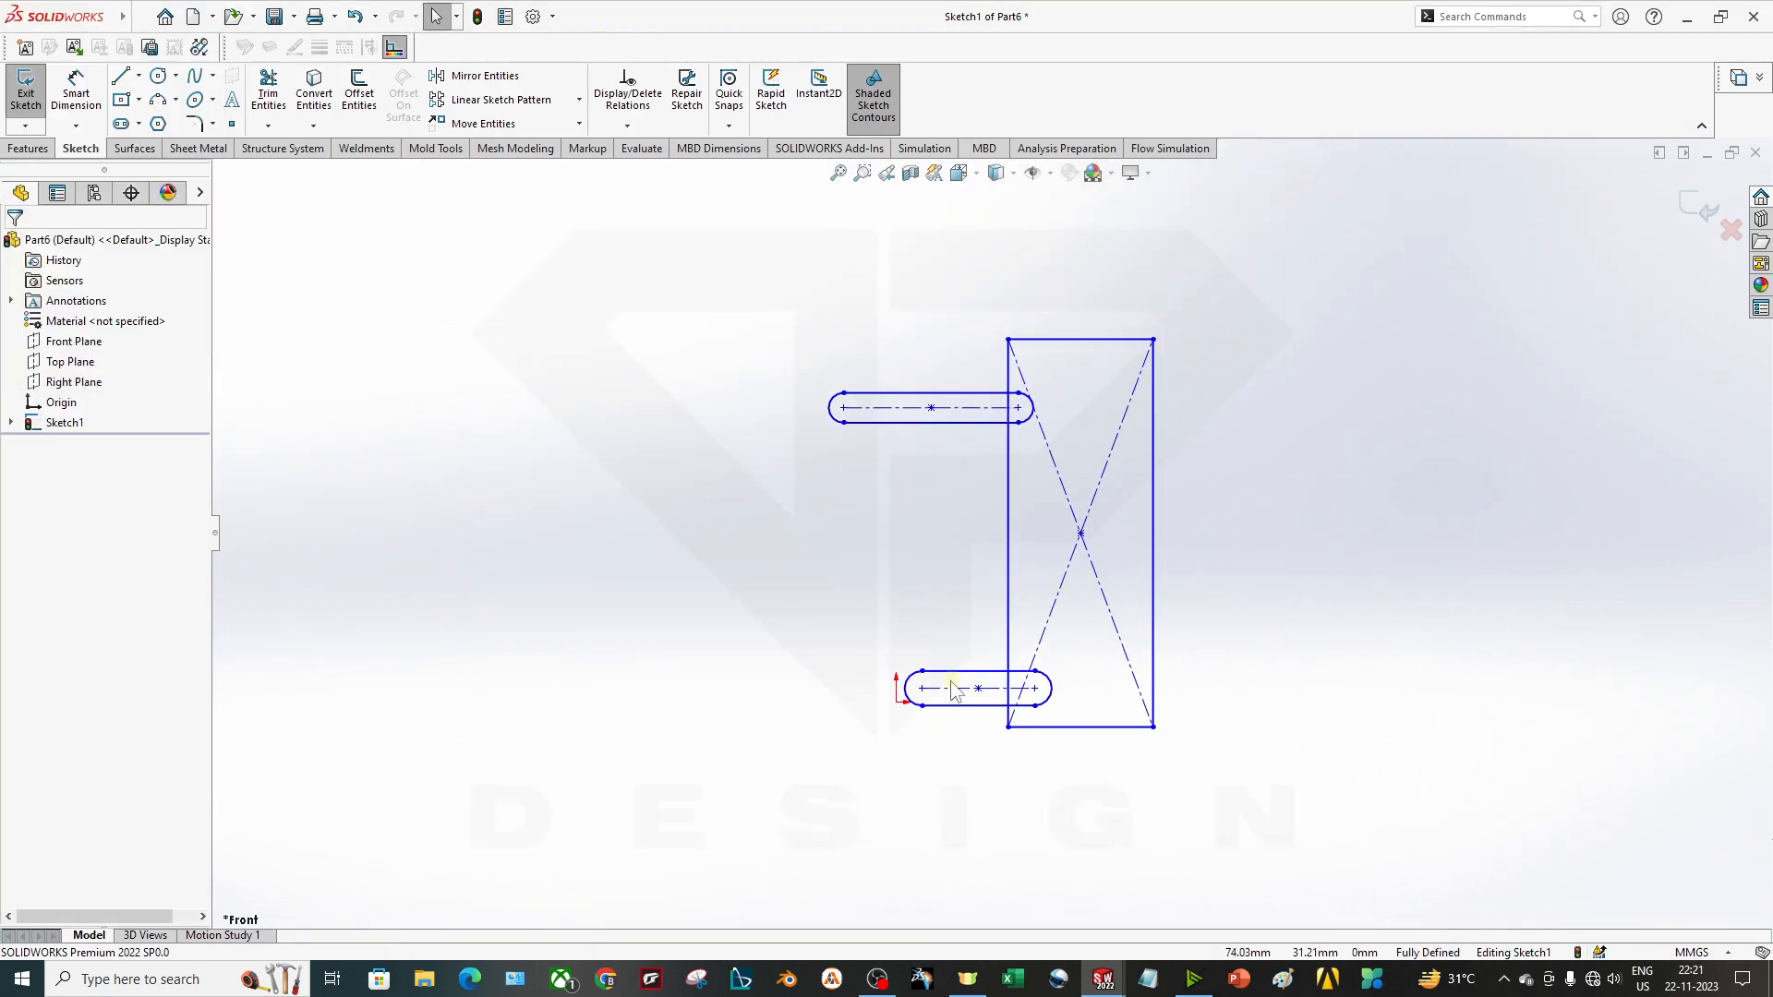
drag(921, 688, 959, 708)
scroll(965, 821, up, 3)
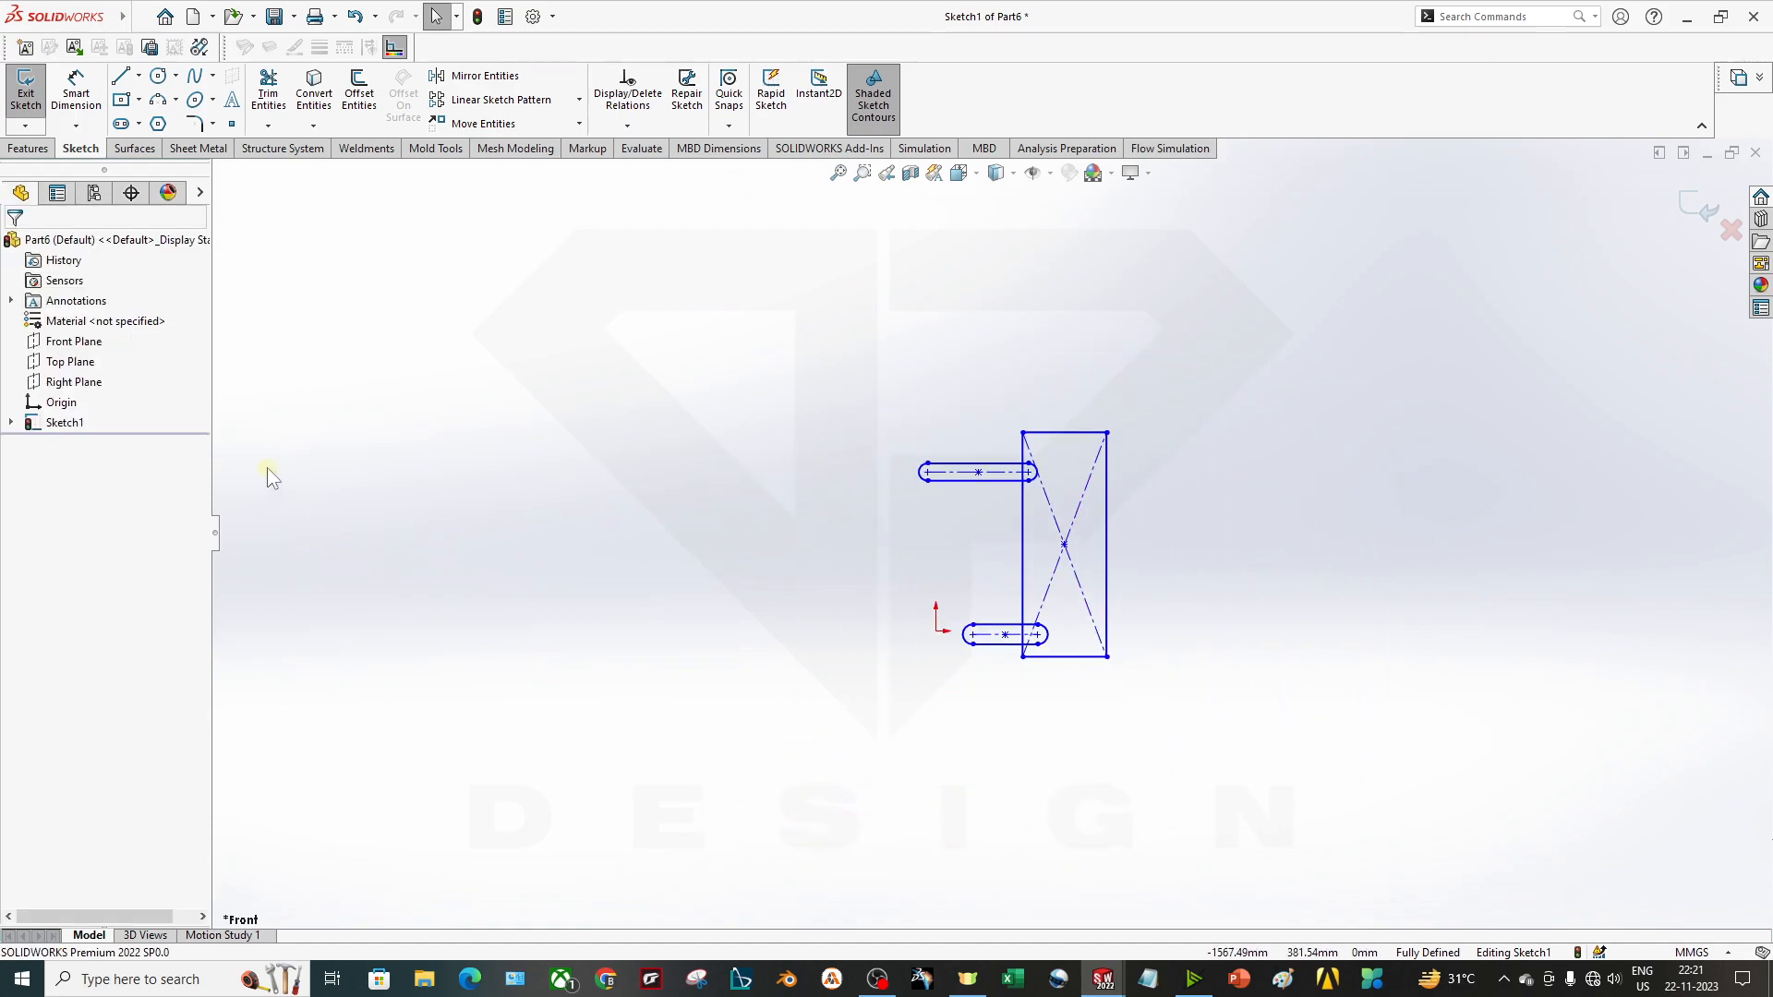
Draw a vertical centreline upward from the origin, extending above the upright block.
click(139, 76)
click(171, 116)
click(936, 631)
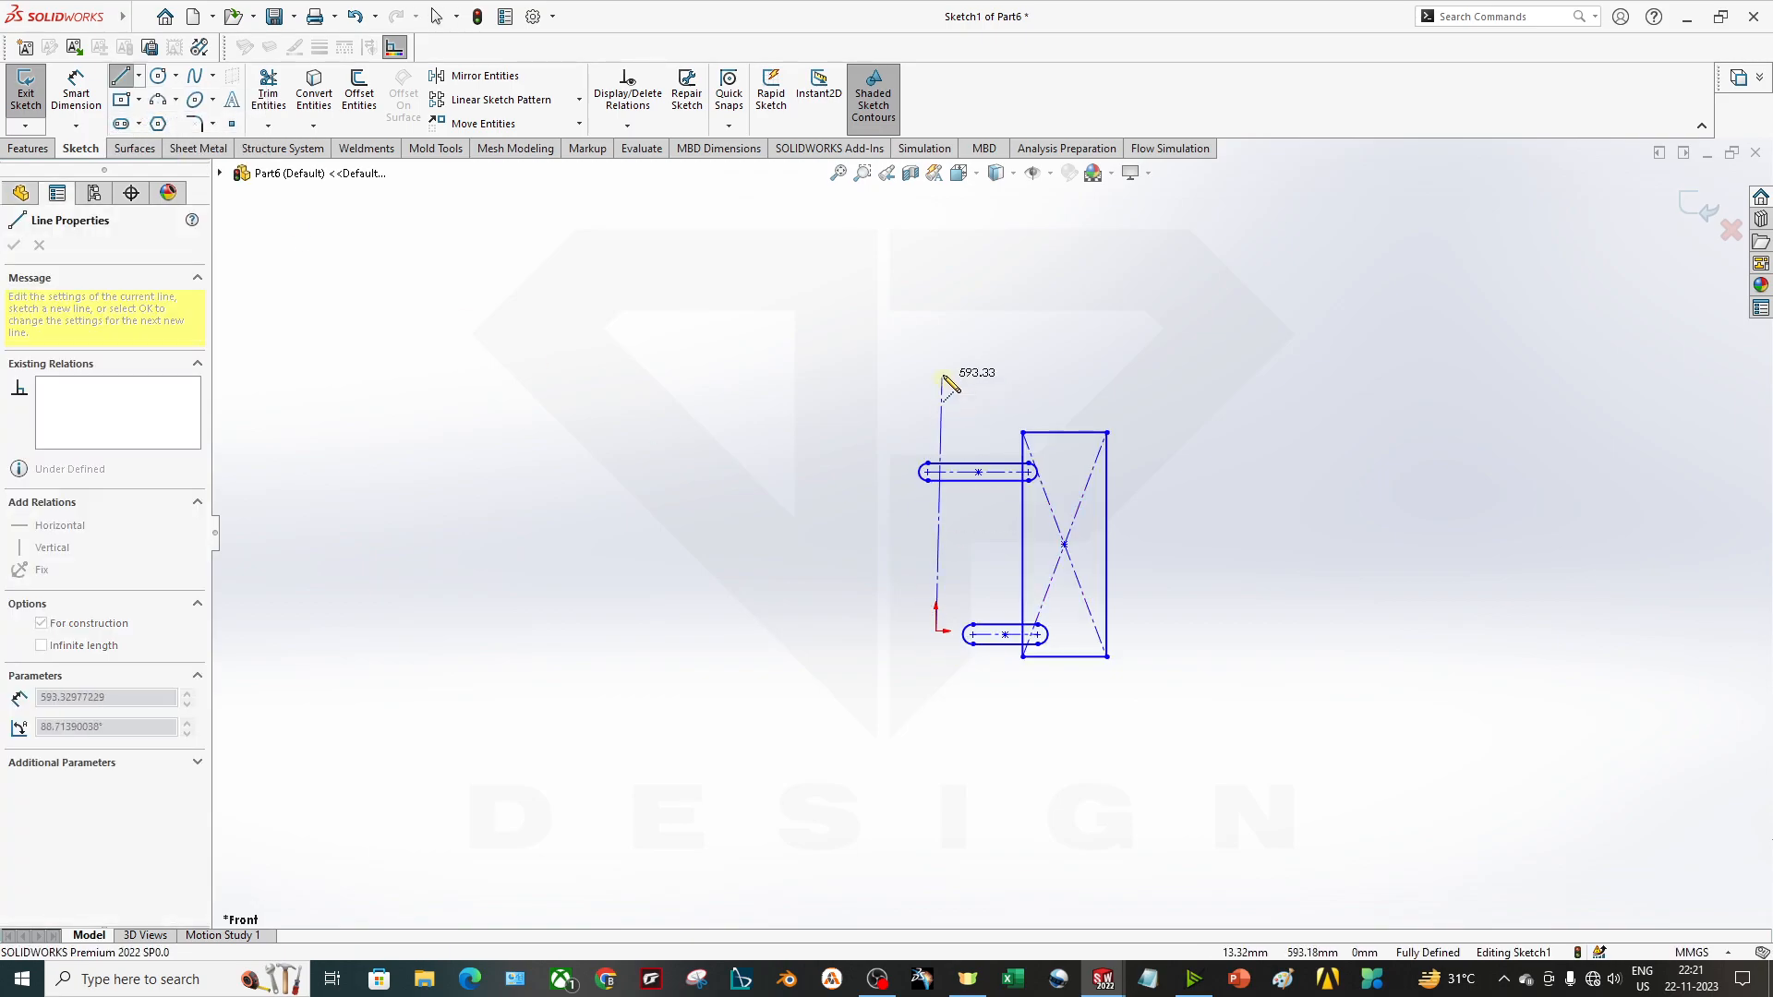
click(936, 246)
key(Escape)
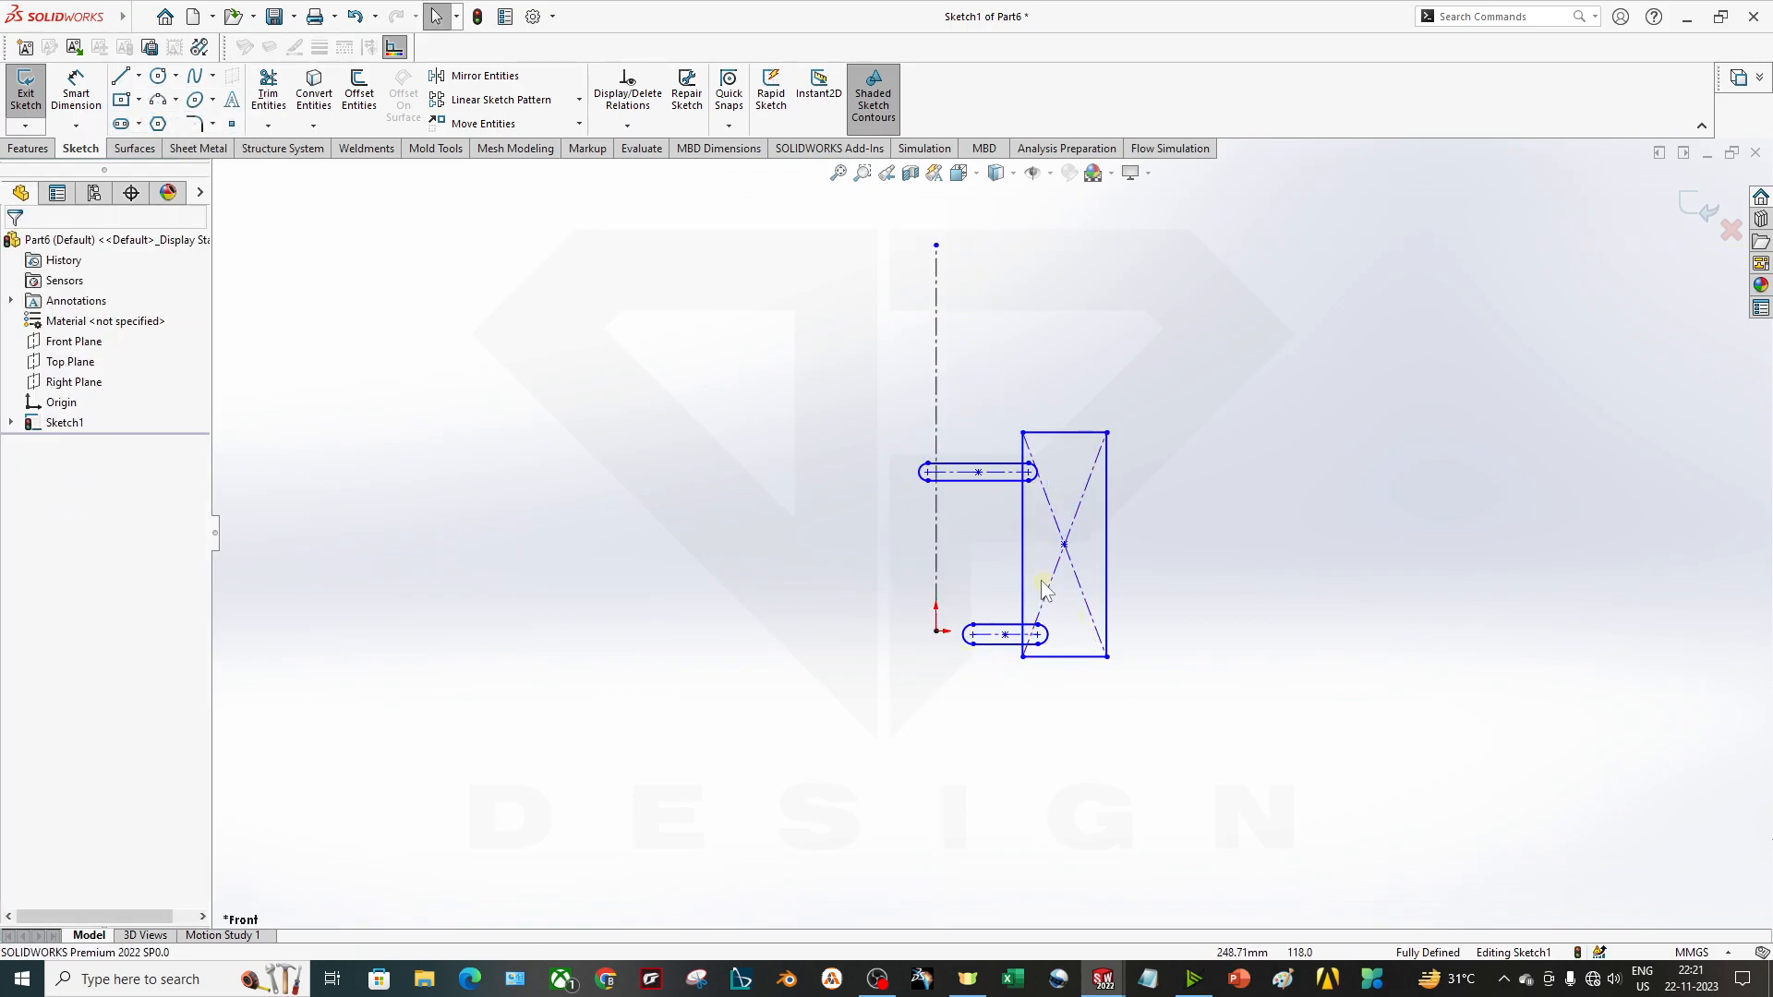
Move the upright block to the left of the centreline and make the rectangle's right edge collinear with it.
mouse_move(1021, 579)
mouse_down()
mouse_move(682, 576)
mouse_move(750, 554)
mouse_up()
click(863, 718)
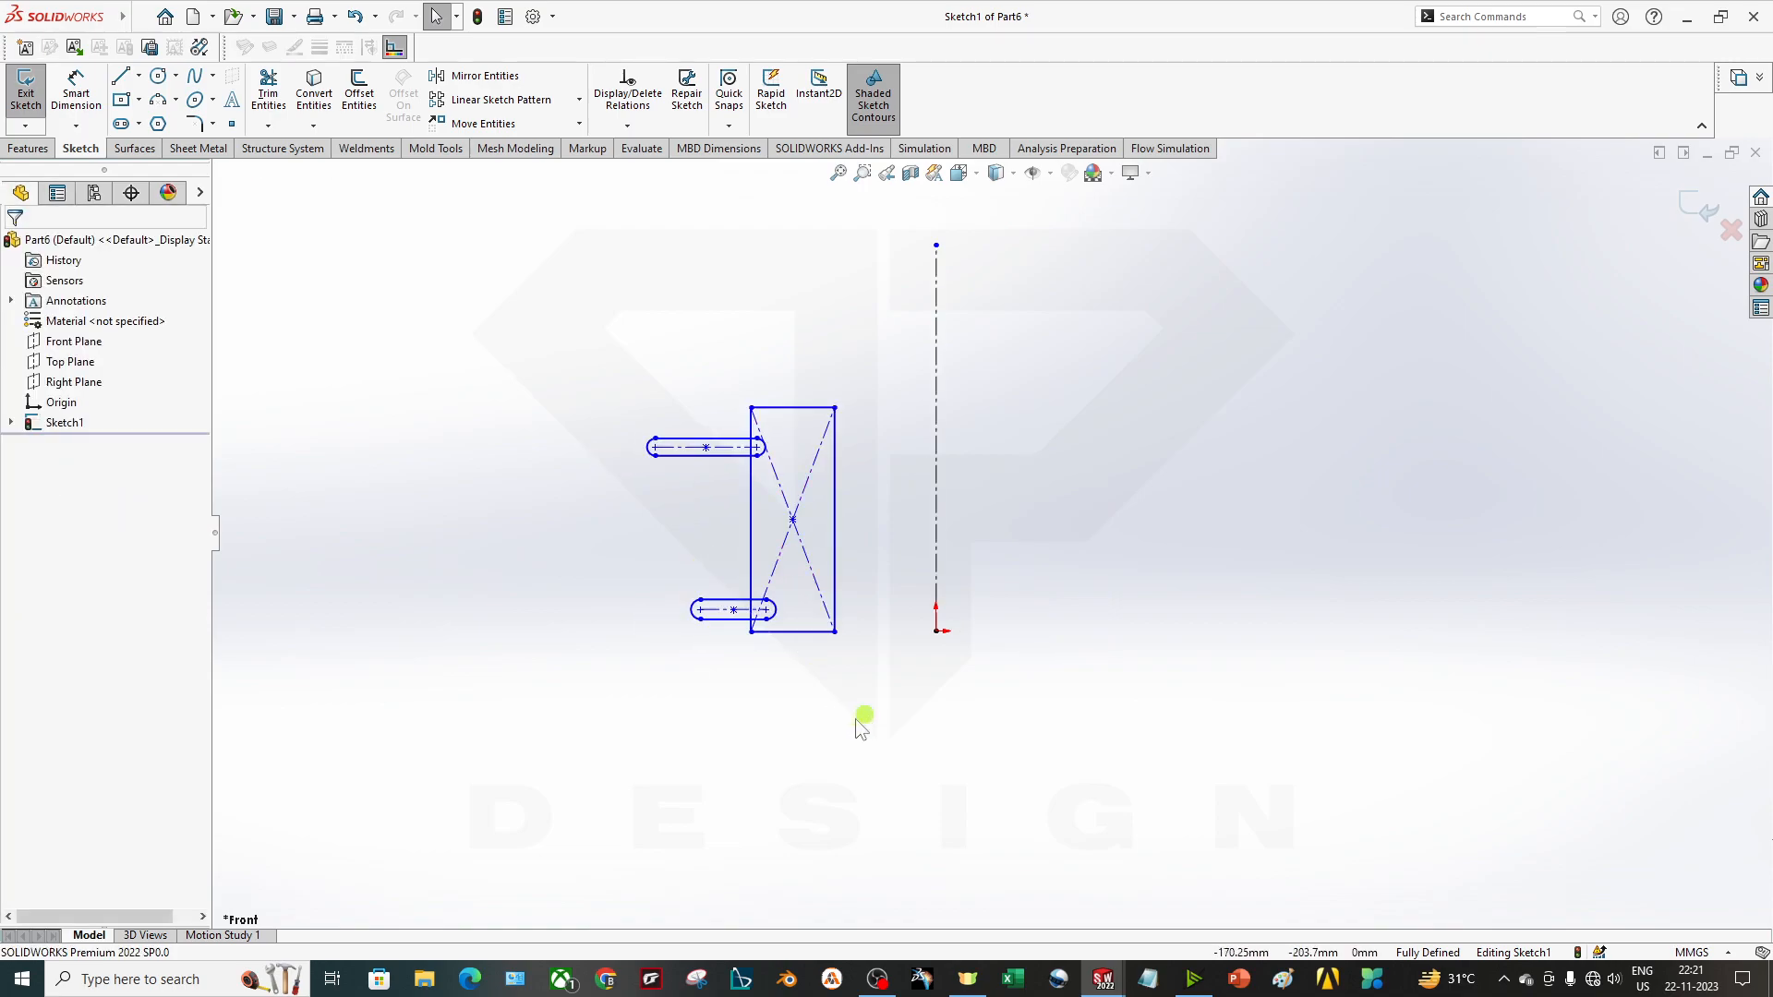
click(835, 554)
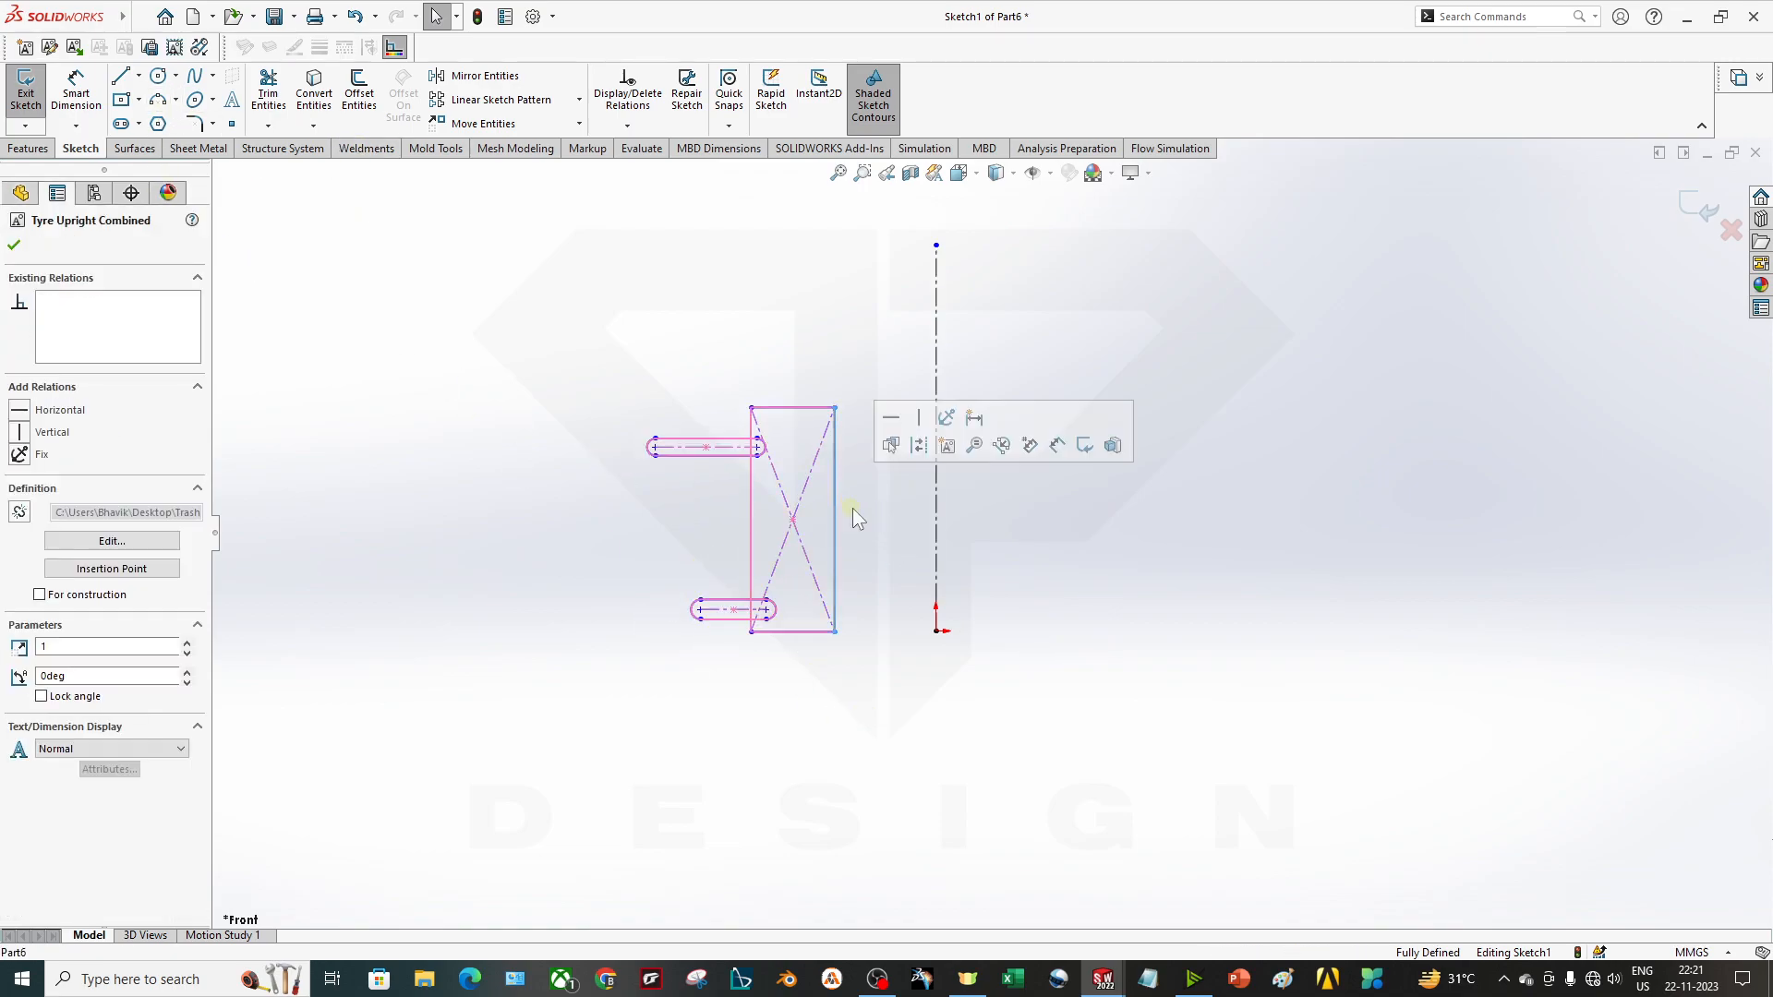
ctrl+click(935, 505)
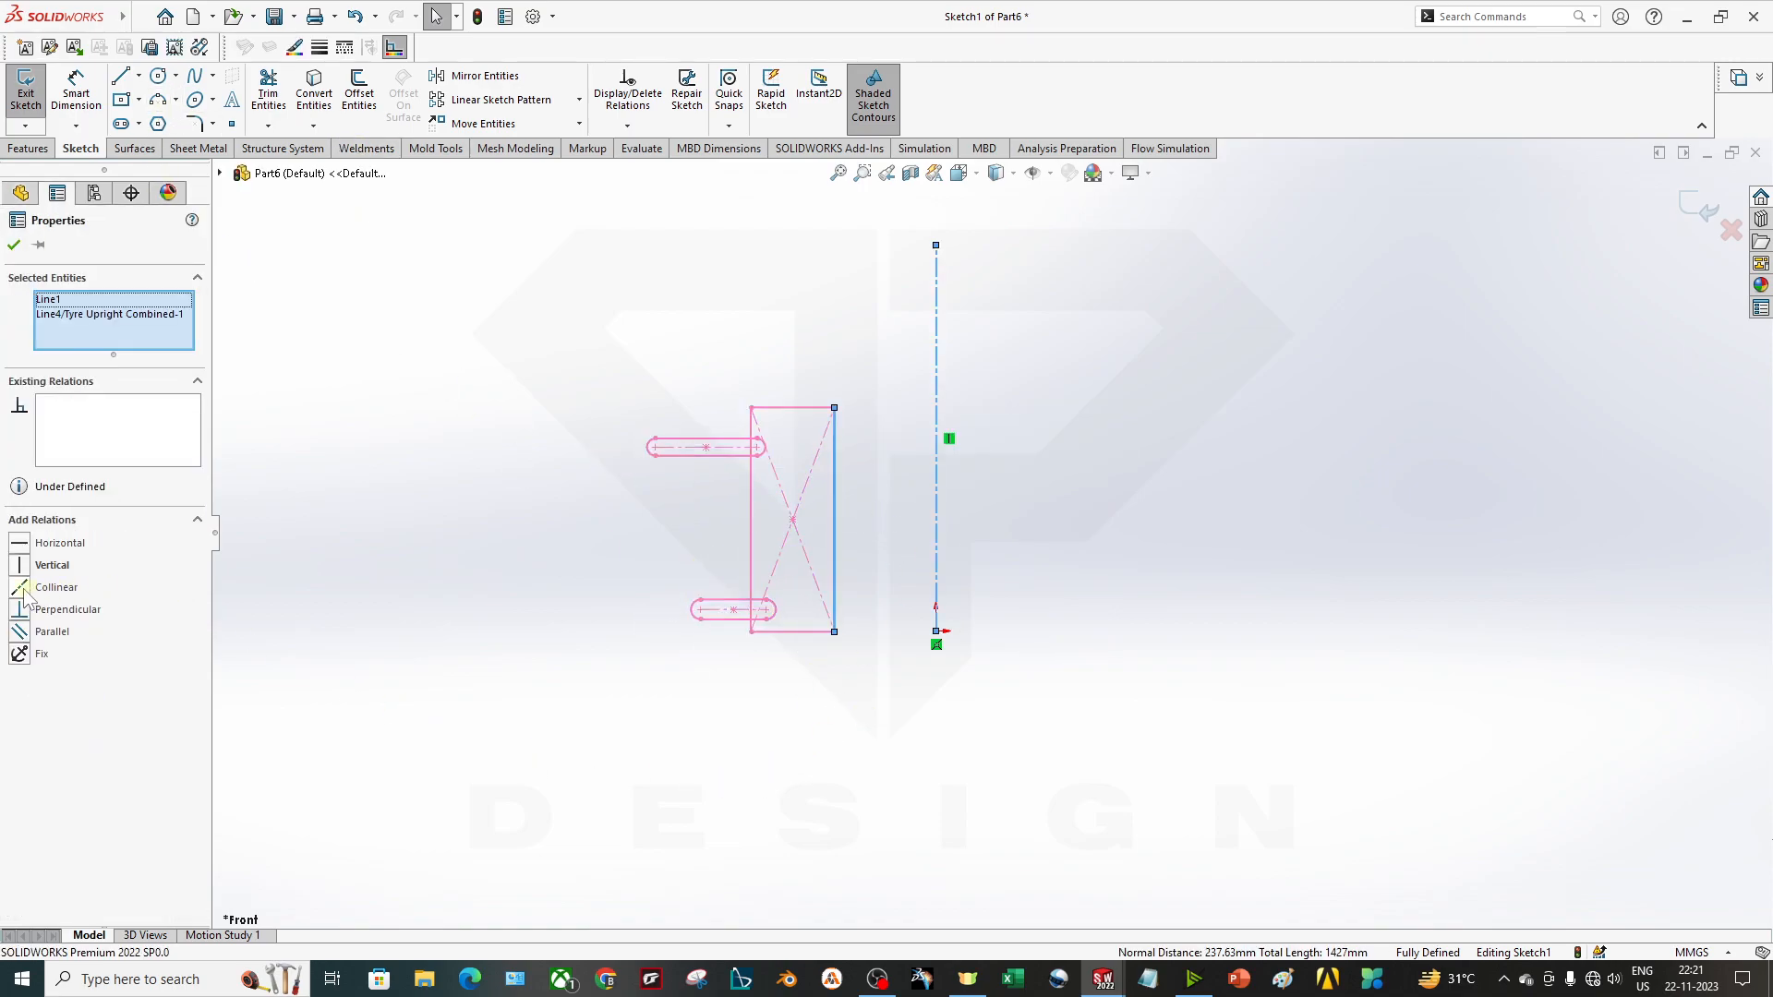
click(57, 587)
click(906, 739)
mouse_move(895, 515)
mouse_down()
mouse_move(895, 396)
mouse_move(801, 388)
mouse_move(792, 567)
mouse_up()
click(792, 753)
key(alt)
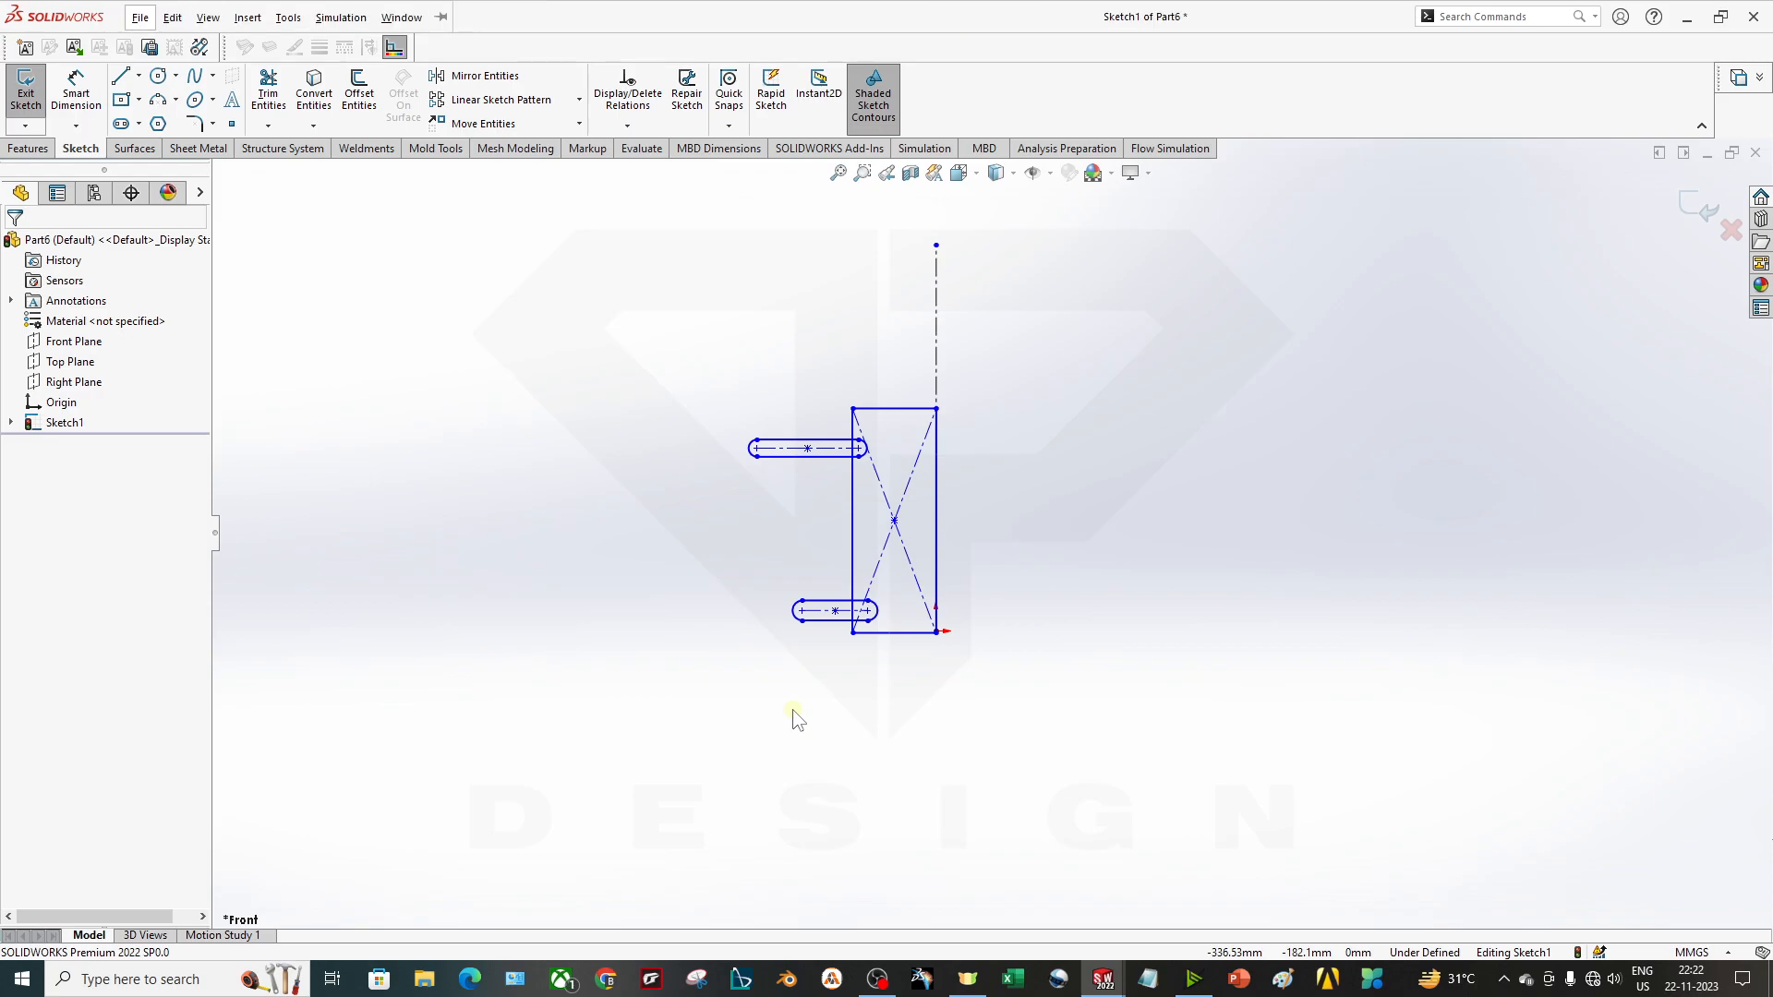
Insert the Wishbone block from the Trash folder and attach its right end to the upper slot's left centre point.
click(75, 48)
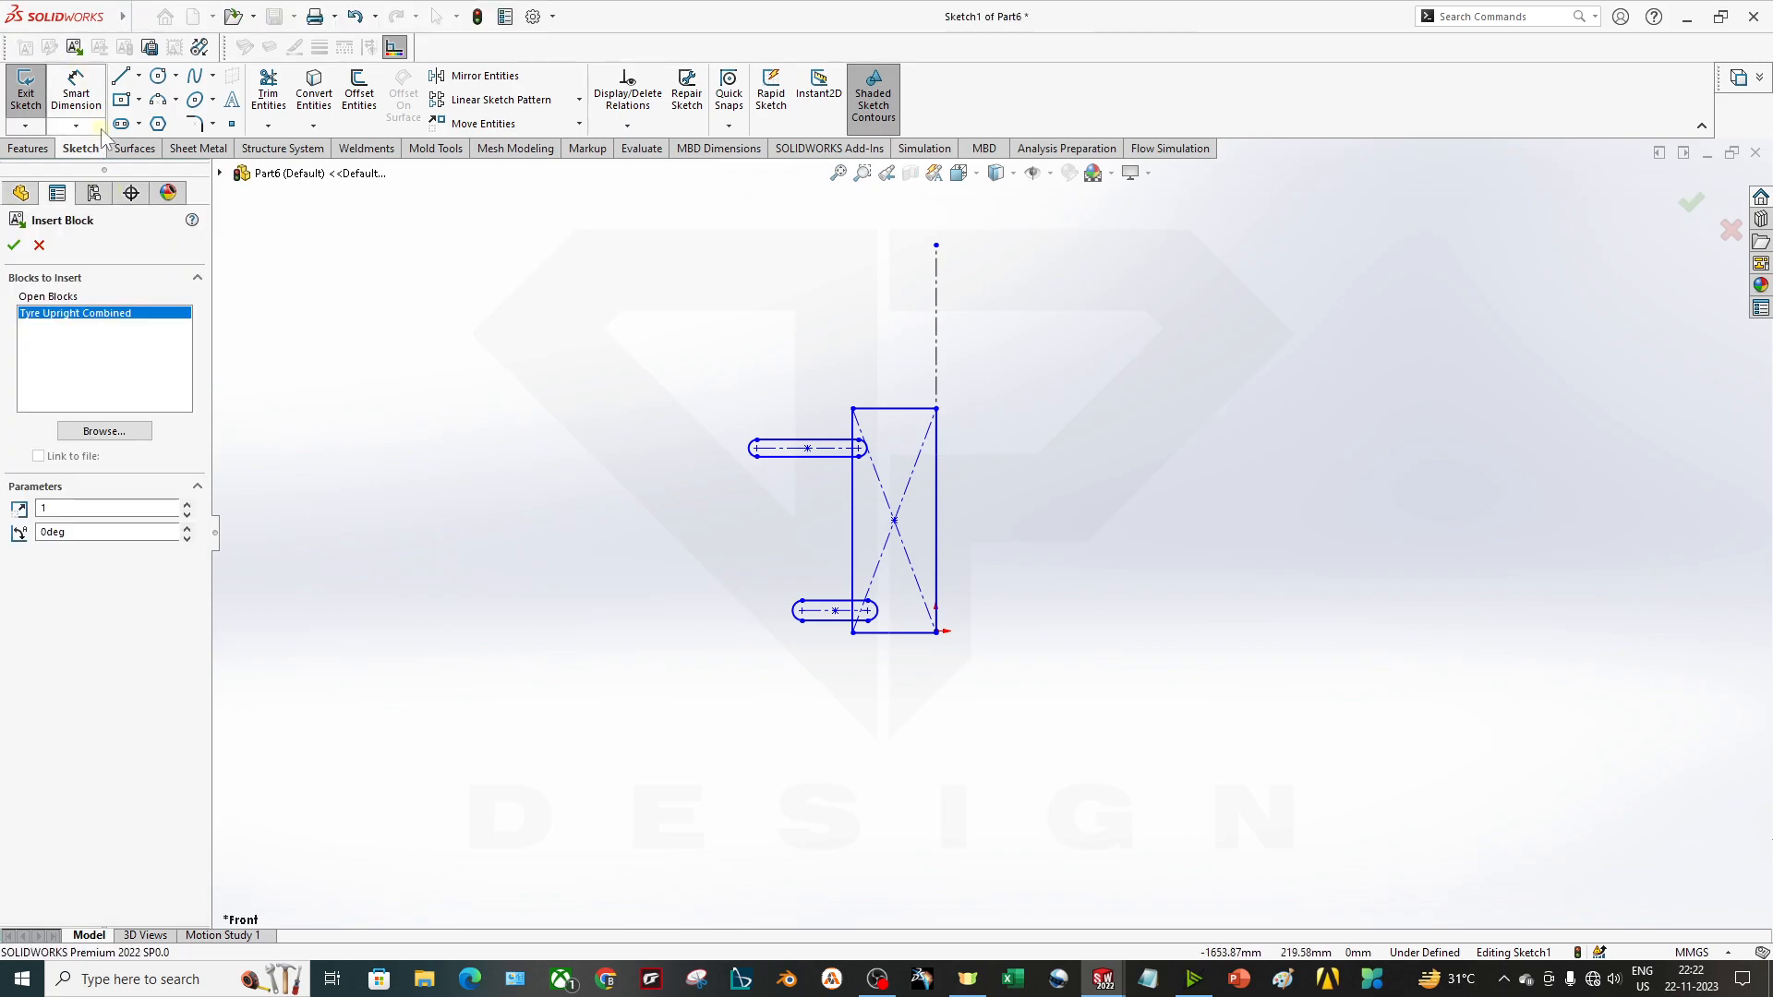
click(104, 430)
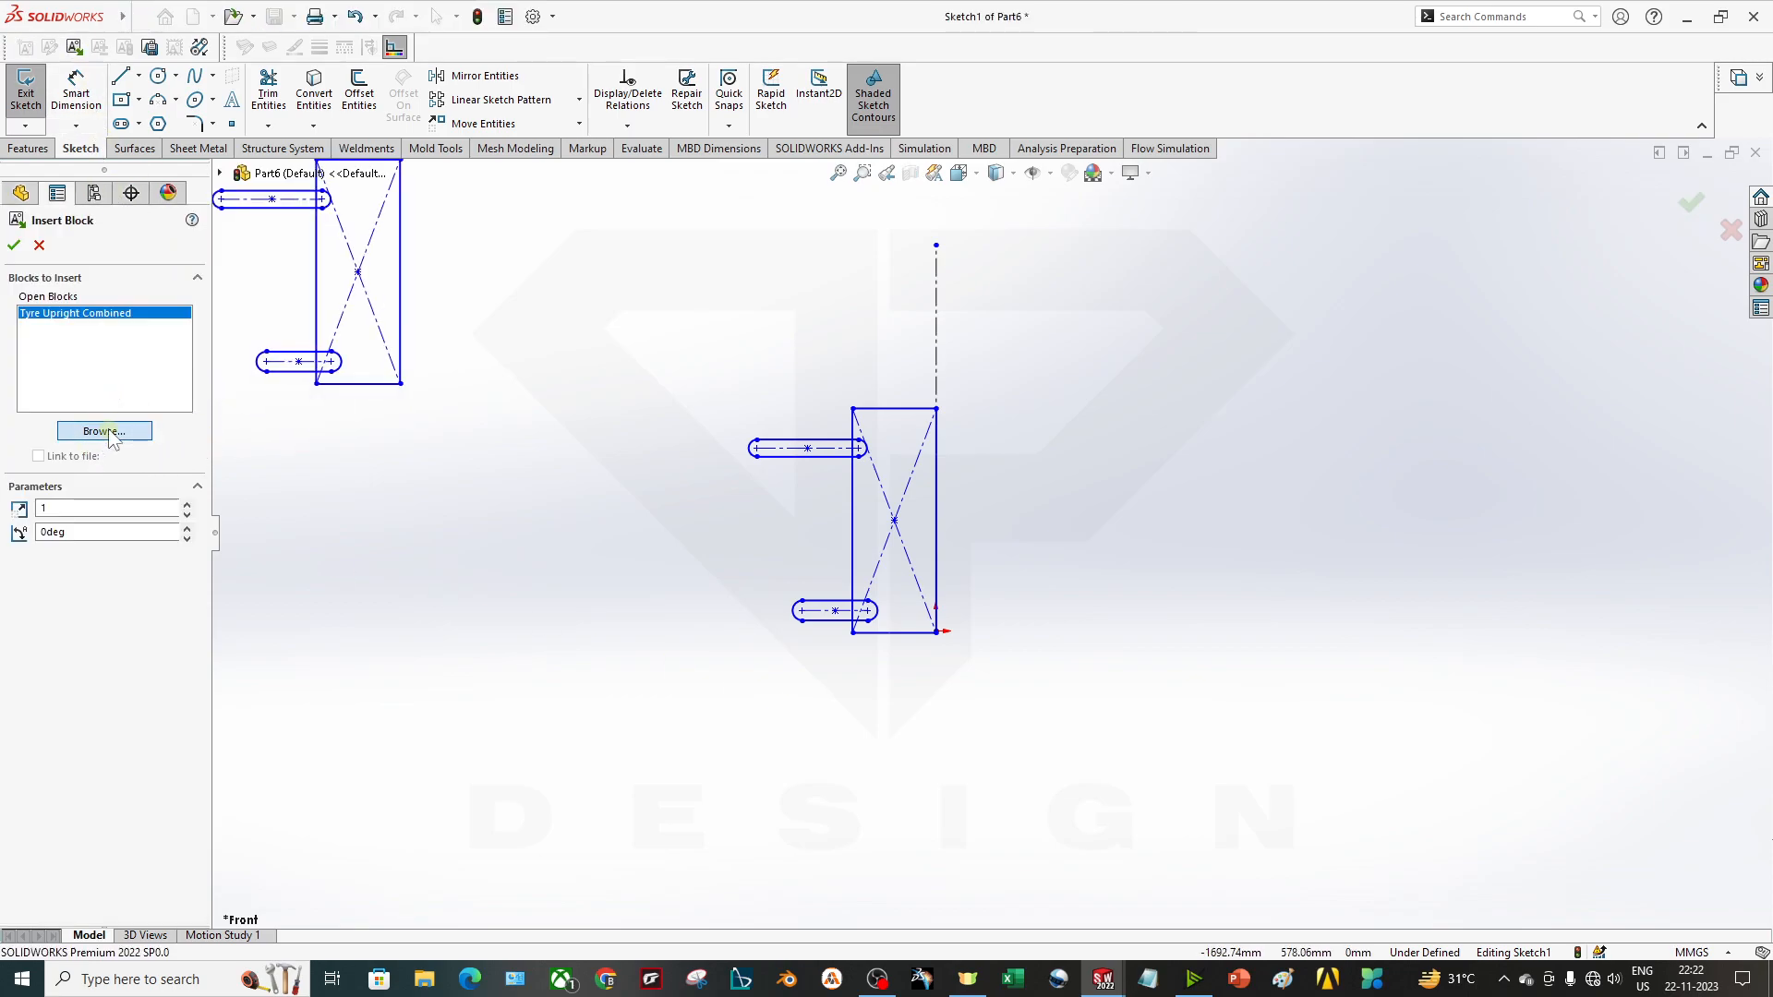
click(62, 124)
click(75, 144)
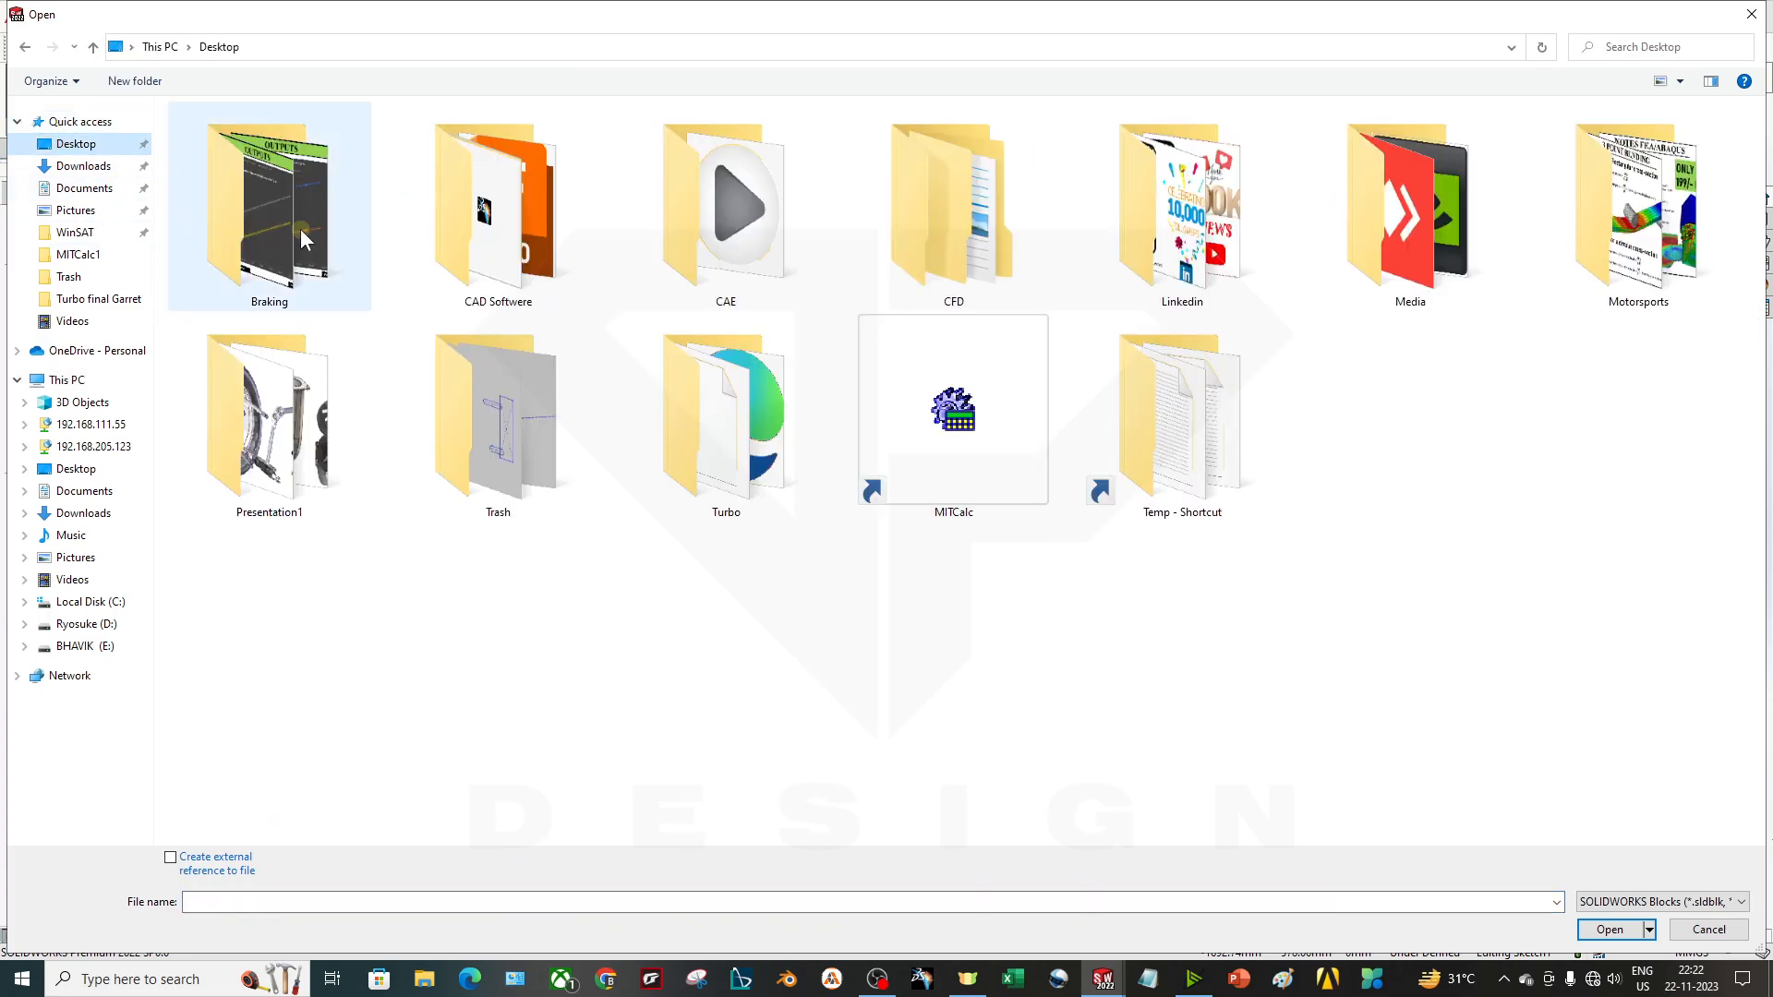
double_click(468, 396)
click(388, 166)
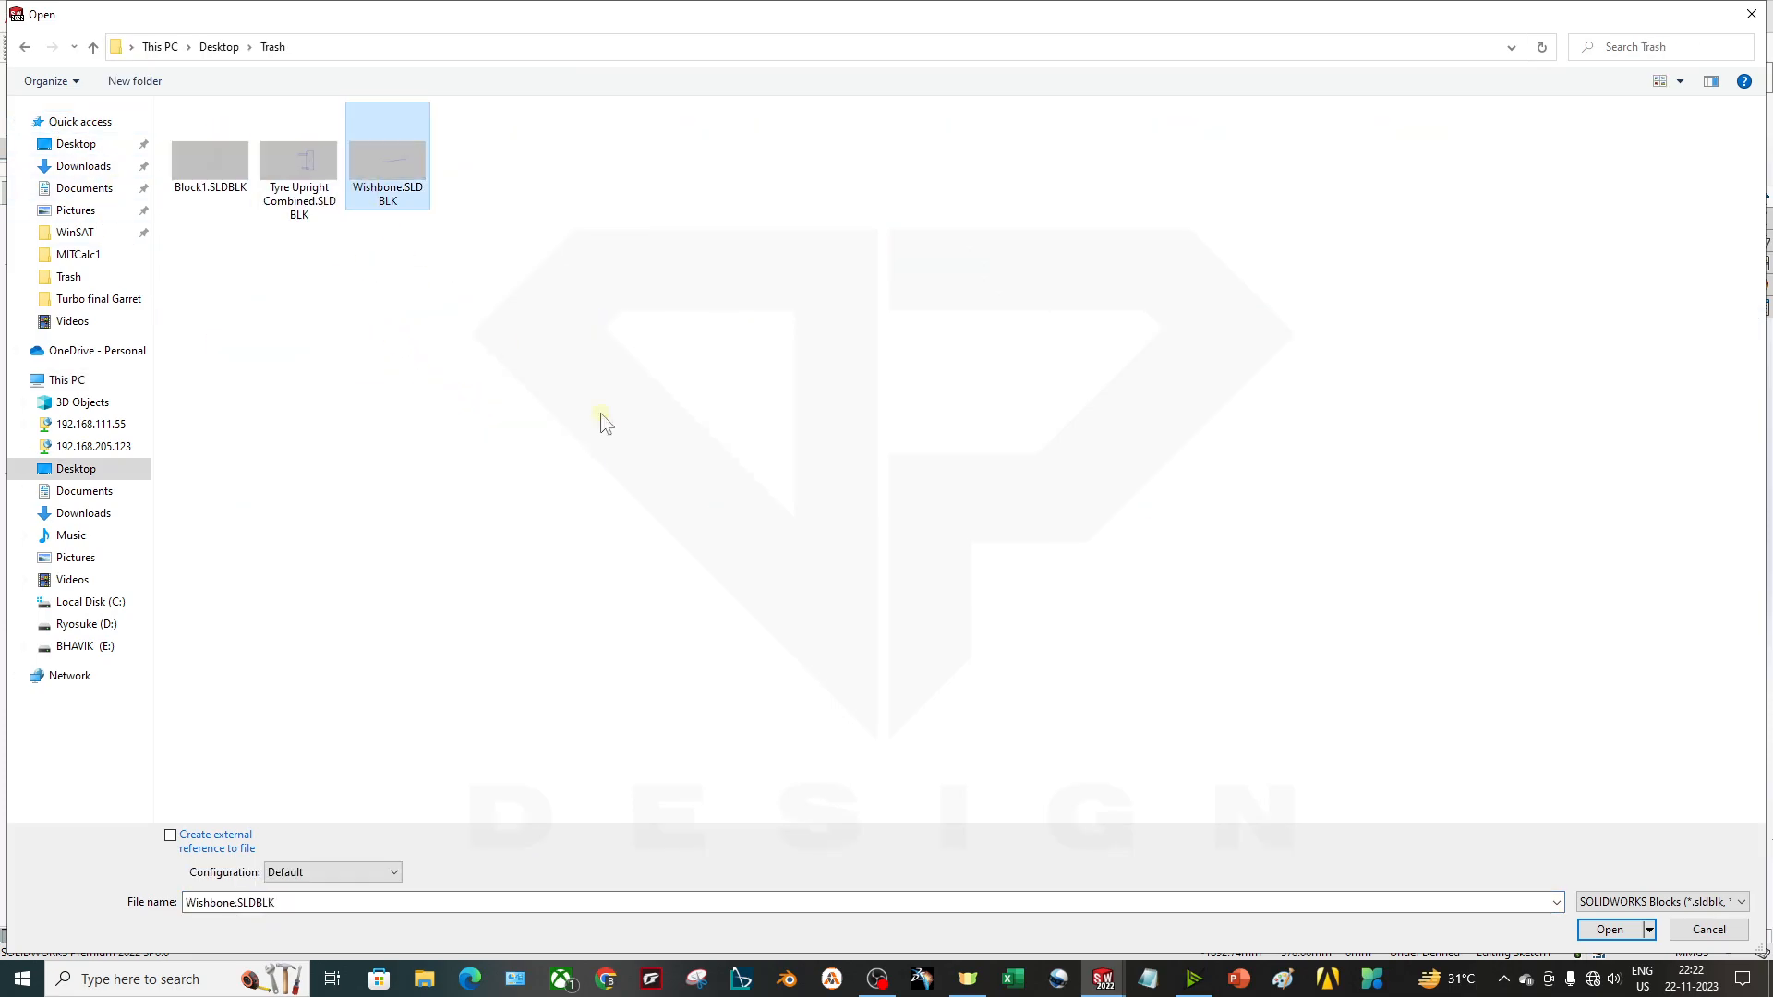
click(1609, 928)
click(515, 527)
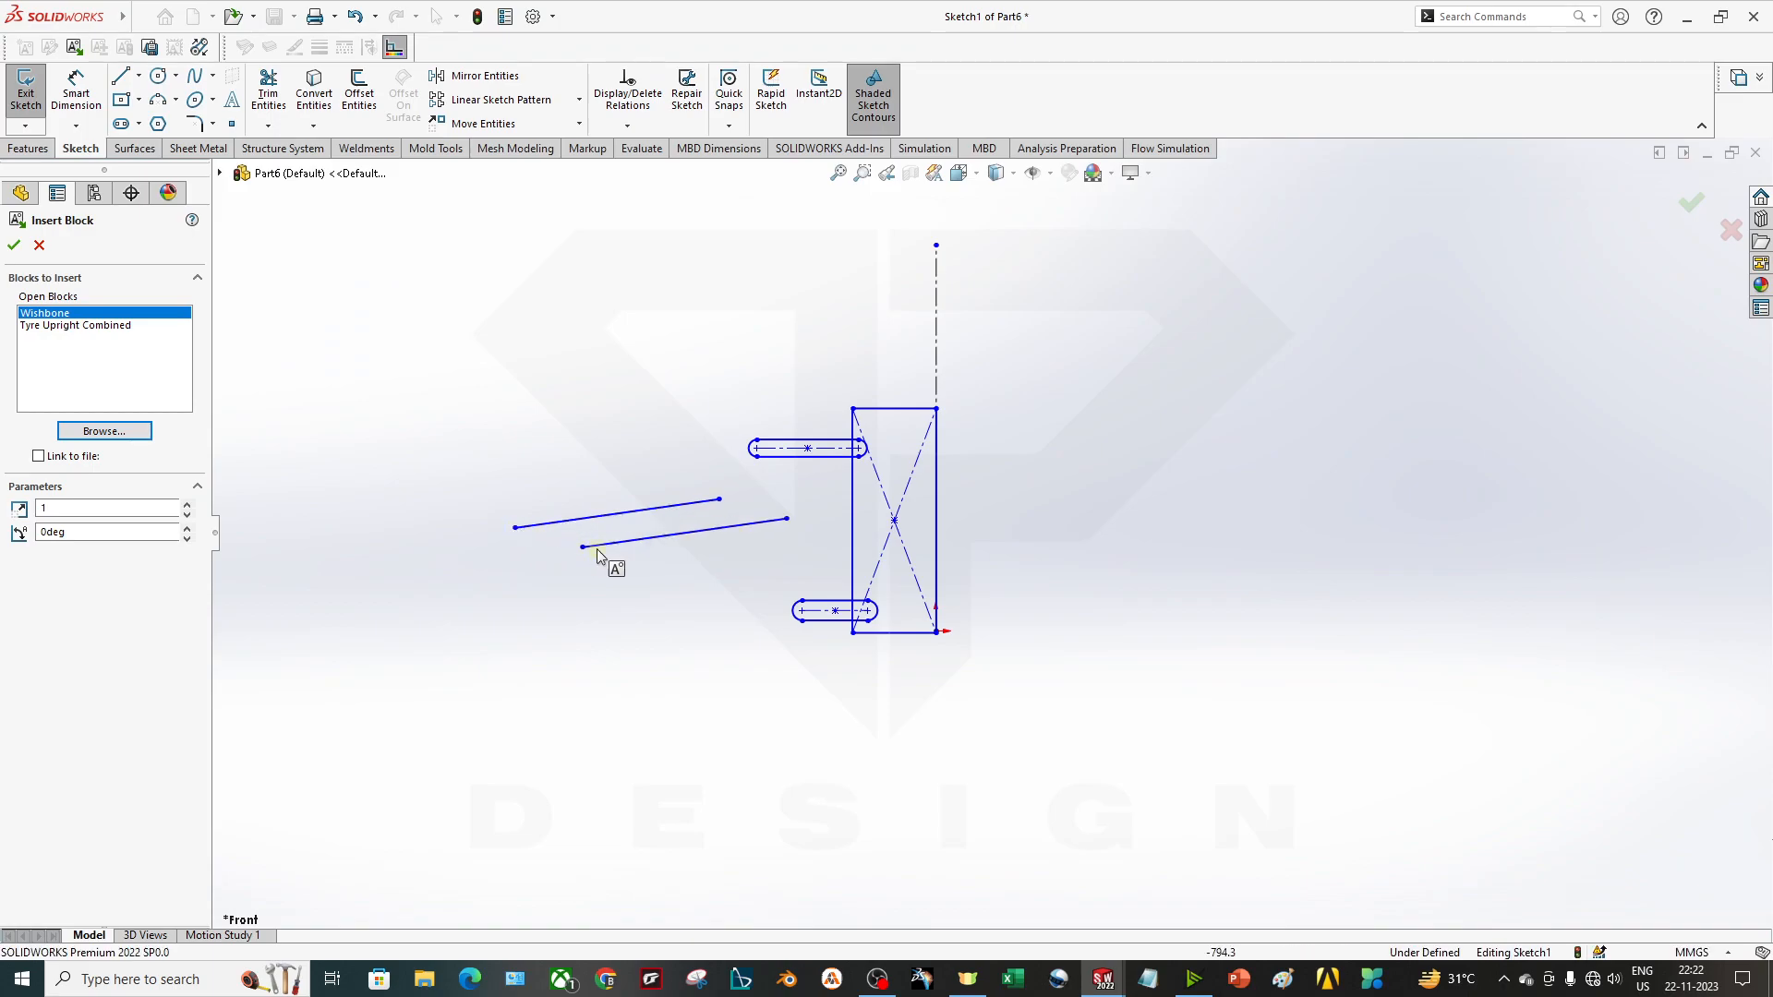
key(Escape)
drag(719, 499, 756, 449)
click(718, 662)
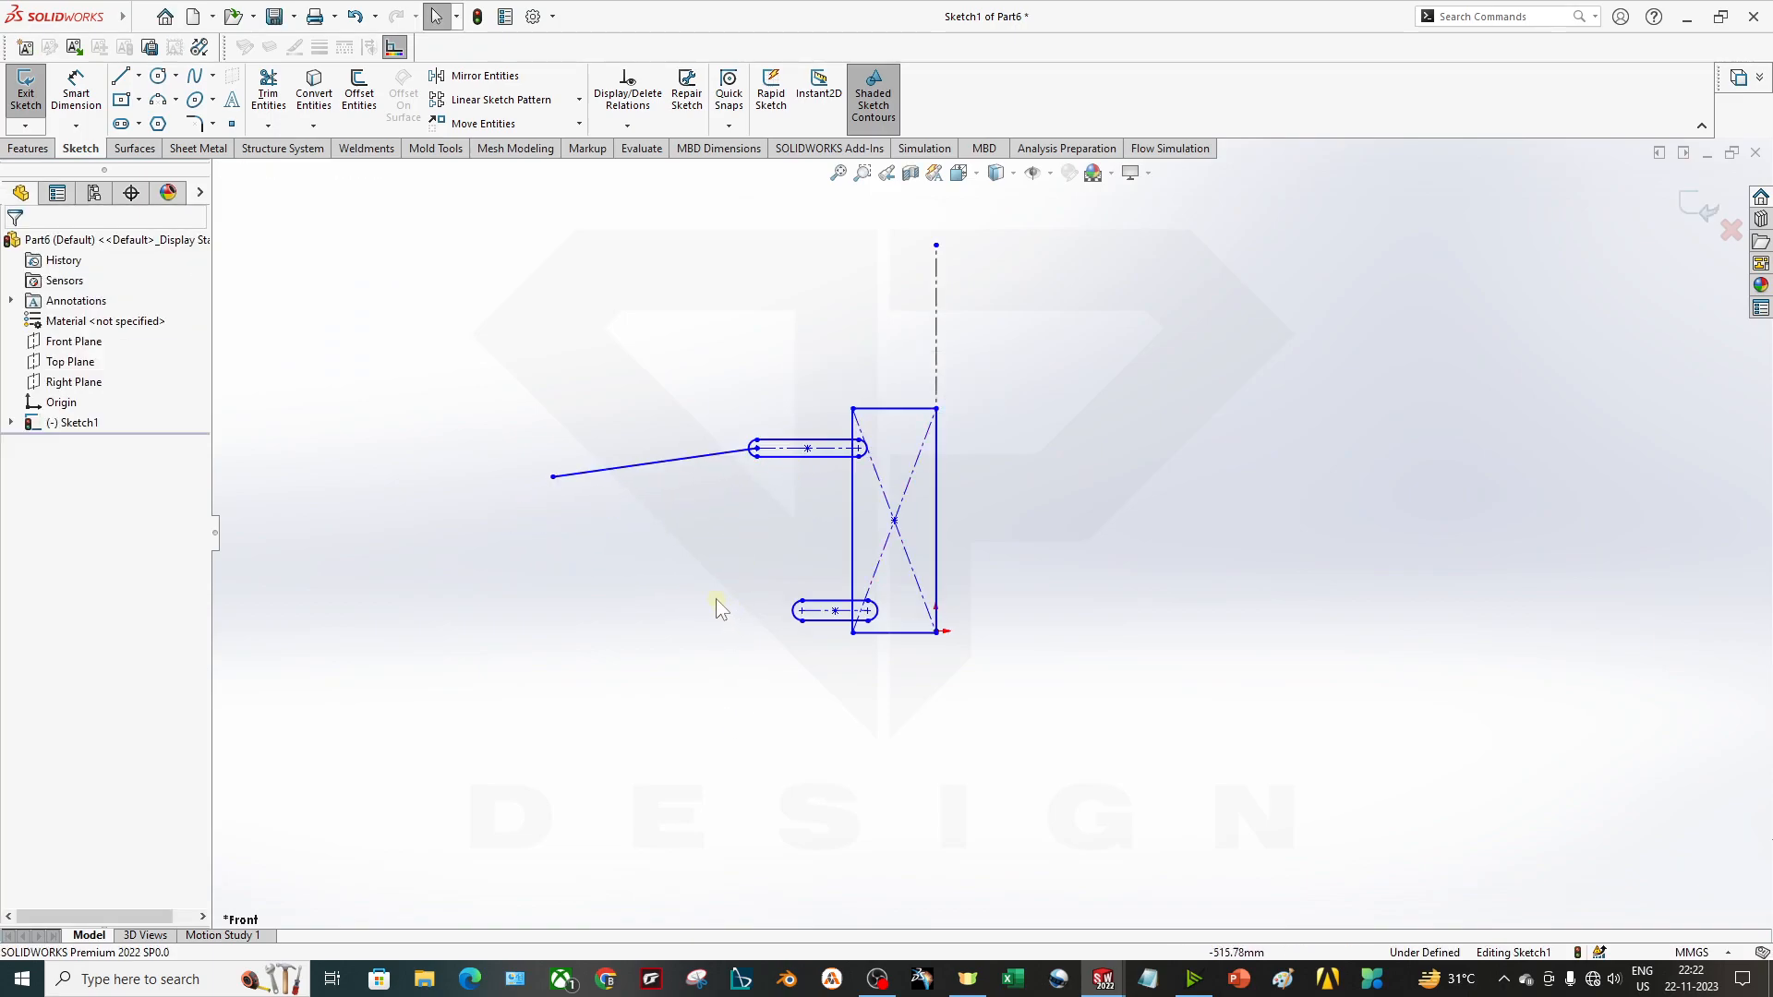
click(612, 473)
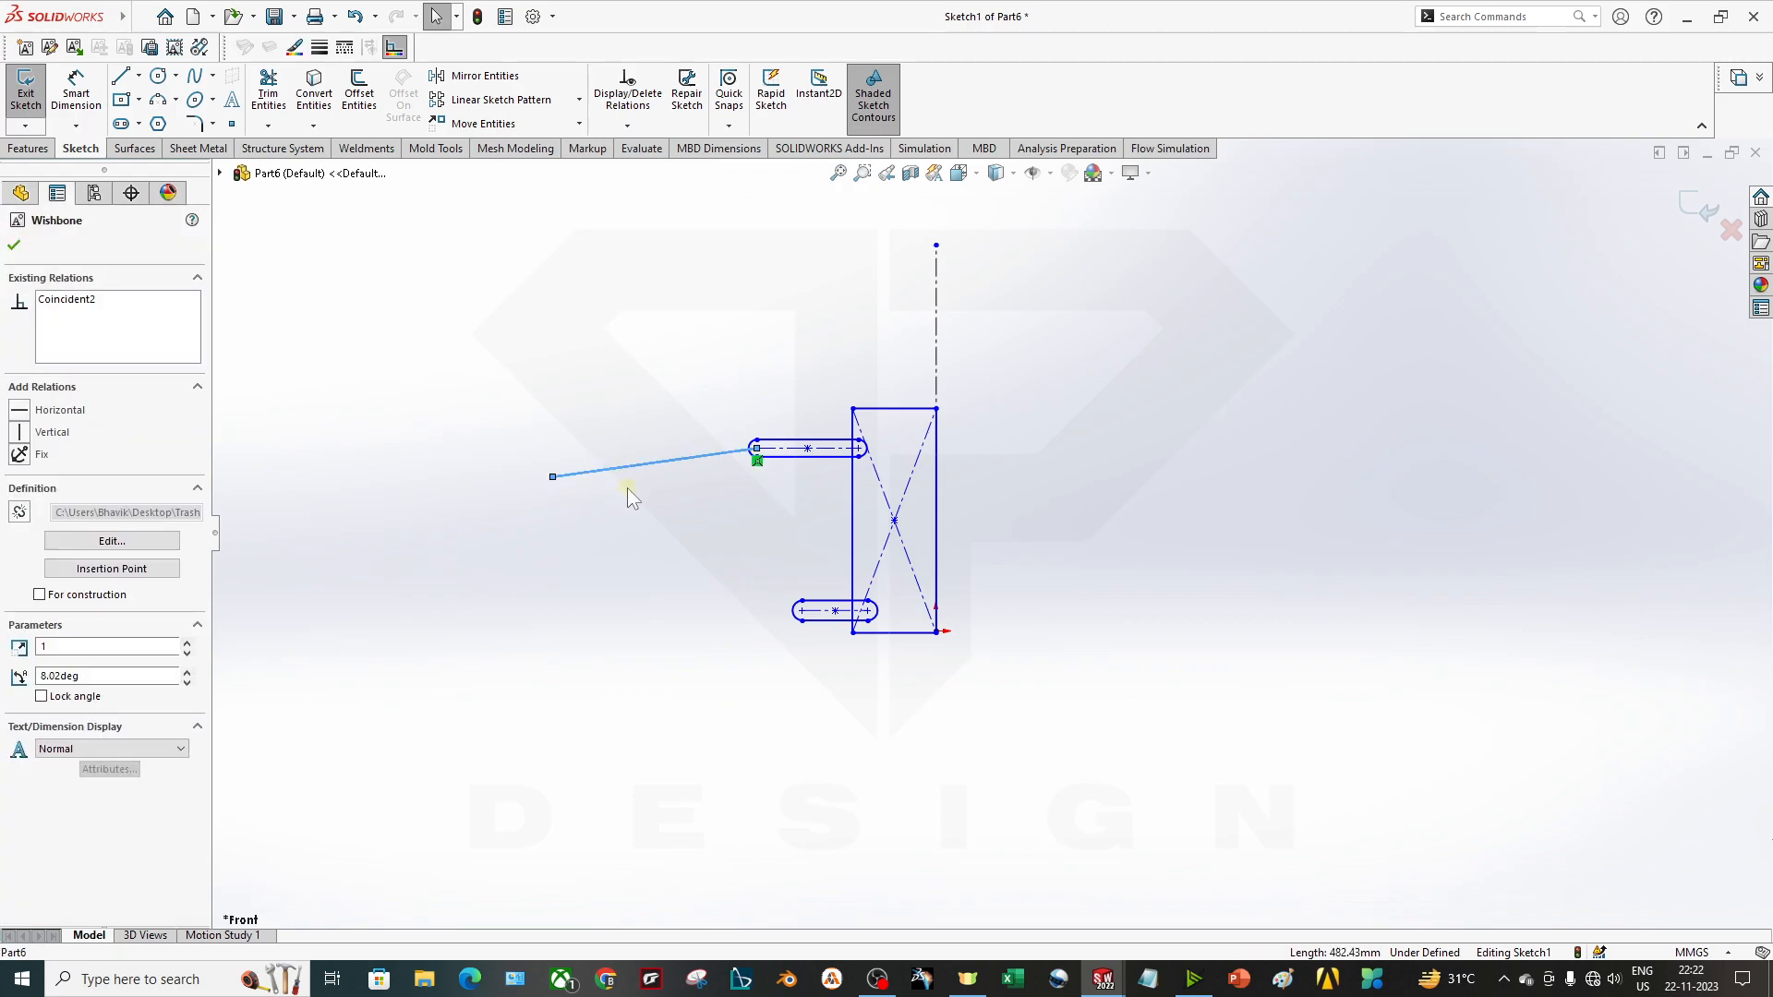
click(648, 460)
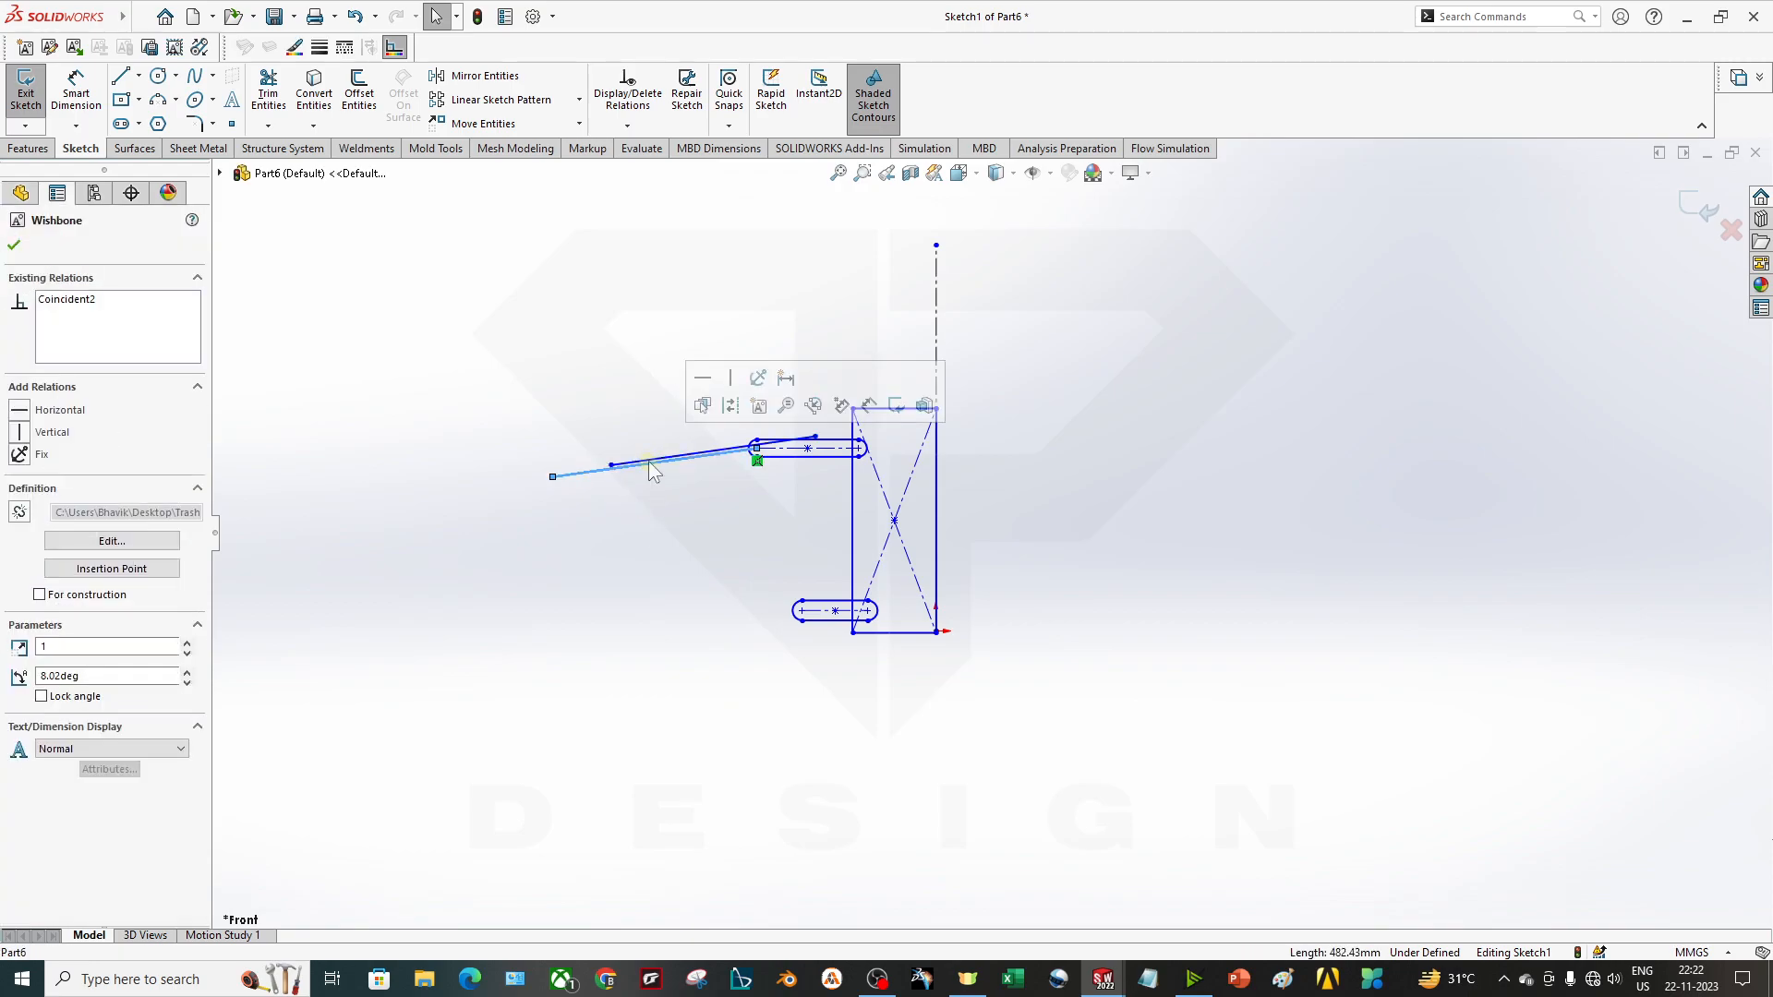
drag(644, 467, 601, 552)
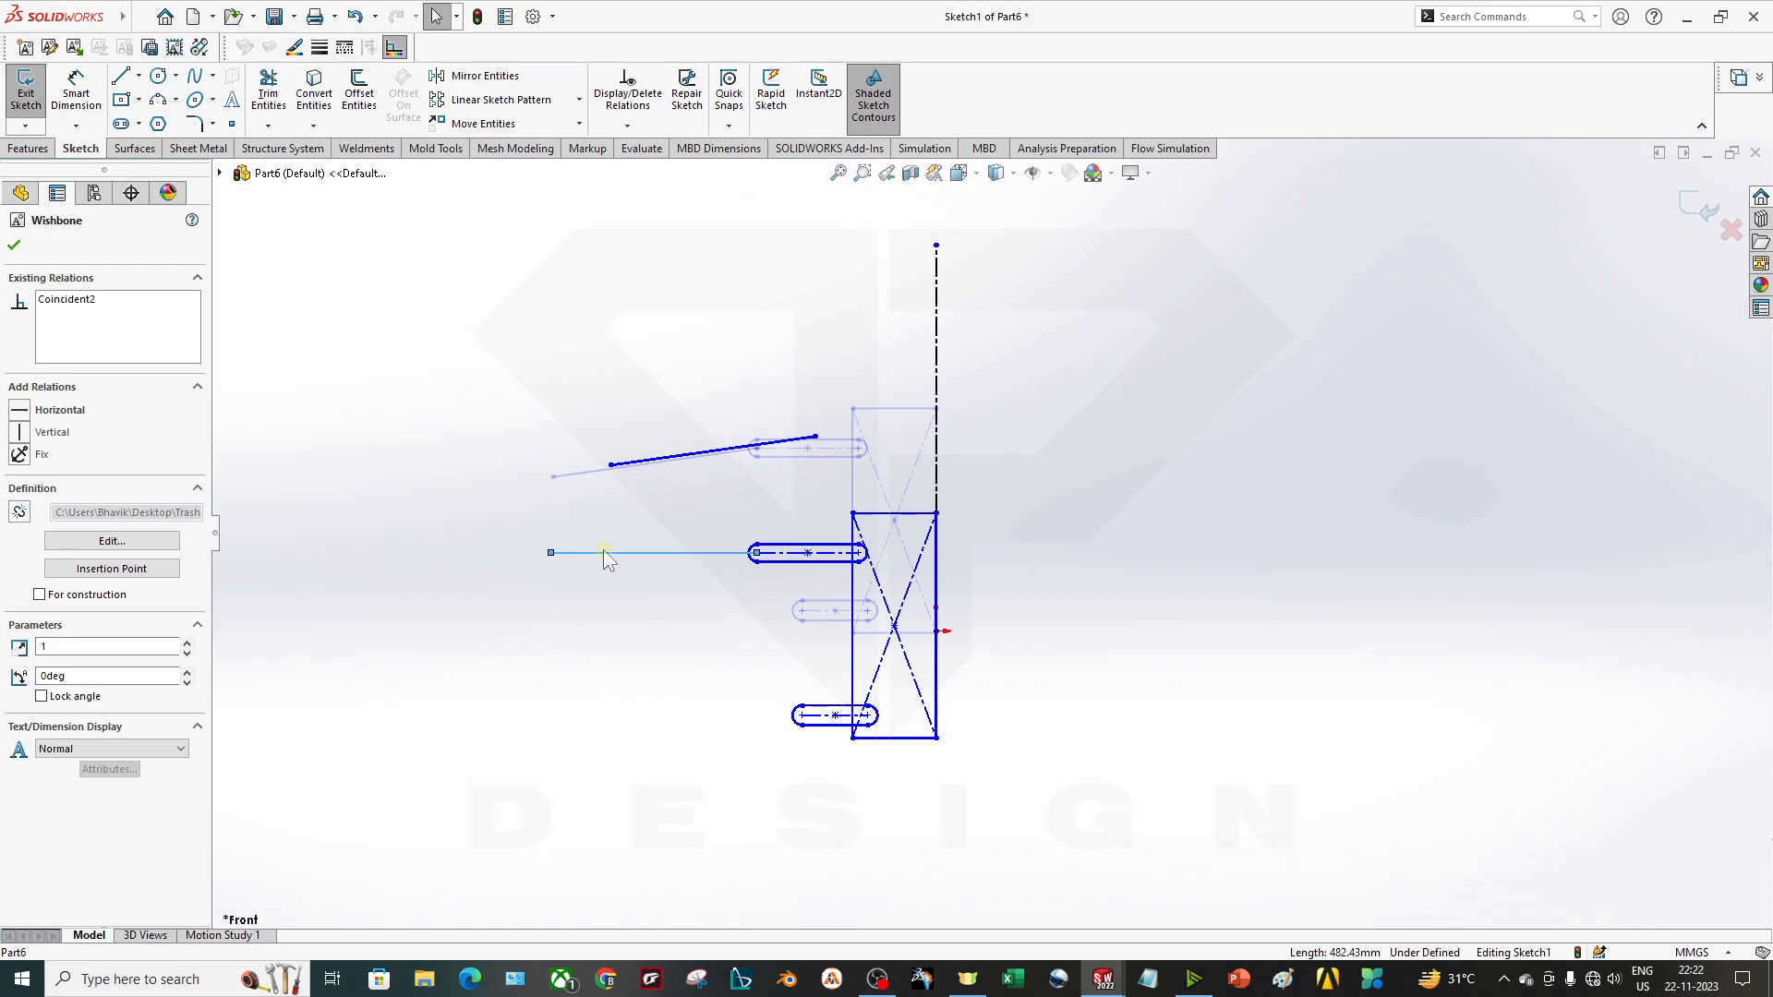
key(ctrl+z)
Copy the wishbone block and attach the copy's right end to the lower slot's left centre point.
mouse_move(625, 462)
mouse_down()
mouse_move(574, 483)
mouse_move(636, 640)
mouse_move(759, 640)
mouse_move(800, 614)
mouse_move(701, 634)
mouse_move(729, 585)
mouse_move(692, 771)
mouse_move(623, 652)
mouse_move(658, 550)
mouse_move(708, 645)
mouse_move(683, 647)
mouse_move(736, 696)
mouse_move(696, 618)
mouse_move(746, 830)
mouse_move(835, 712)
mouse_move(689, 661)
mouse_move(737, 556)
mouse_move(794, 555)
mouse_move(840, 851)
mouse_move(717, 657)
mouse_move(840, 785)
mouse_move(848, 834)
mouse_move(665, 594)
mouse_move(701, 819)
mouse_move(833, 708)
mouse_move(579, 650)
mouse_move(641, 732)
mouse_move(776, 739)
mouse_move(688, 625)
mouse_move(724, 653)
mouse_up()
click(614, 653)
scroll(638, 652, down, 3)
click(672, 656)
key(Escape)
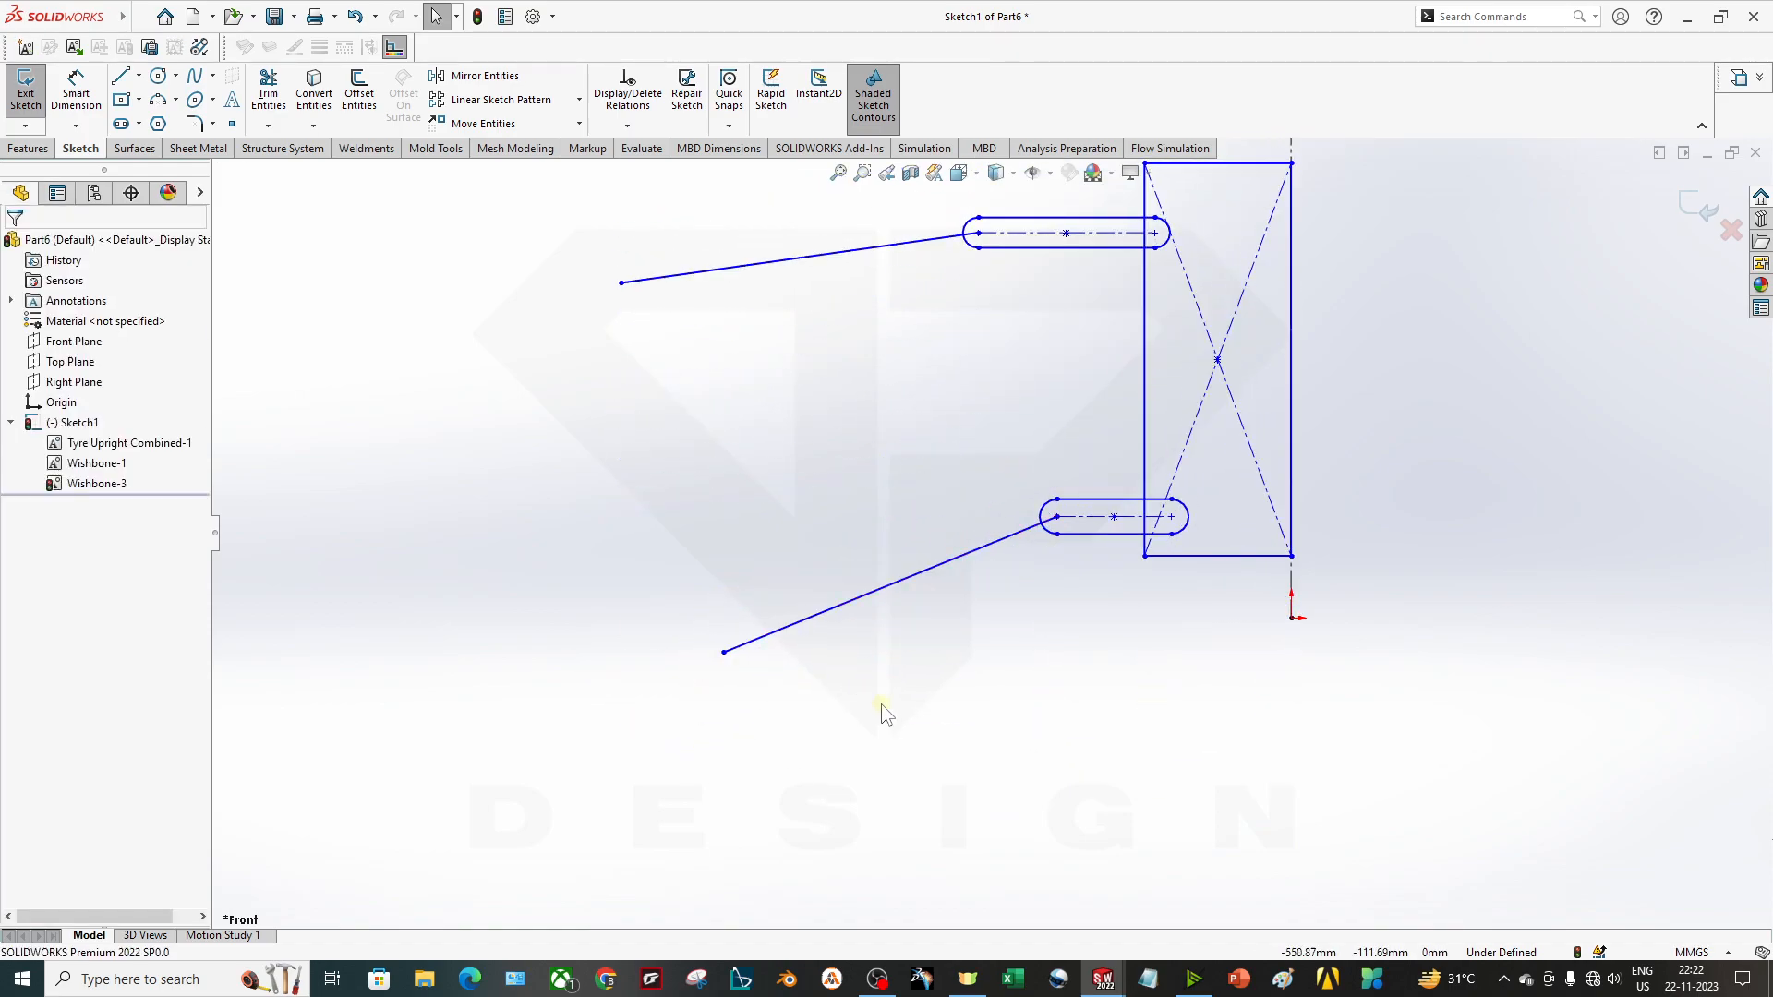
Swing the lower wishbone's free end up to horizontal and slide the upright slightly down the centreline.
scroll(1129, 469, down, 2)
scroll(1139, 513, up, 3)
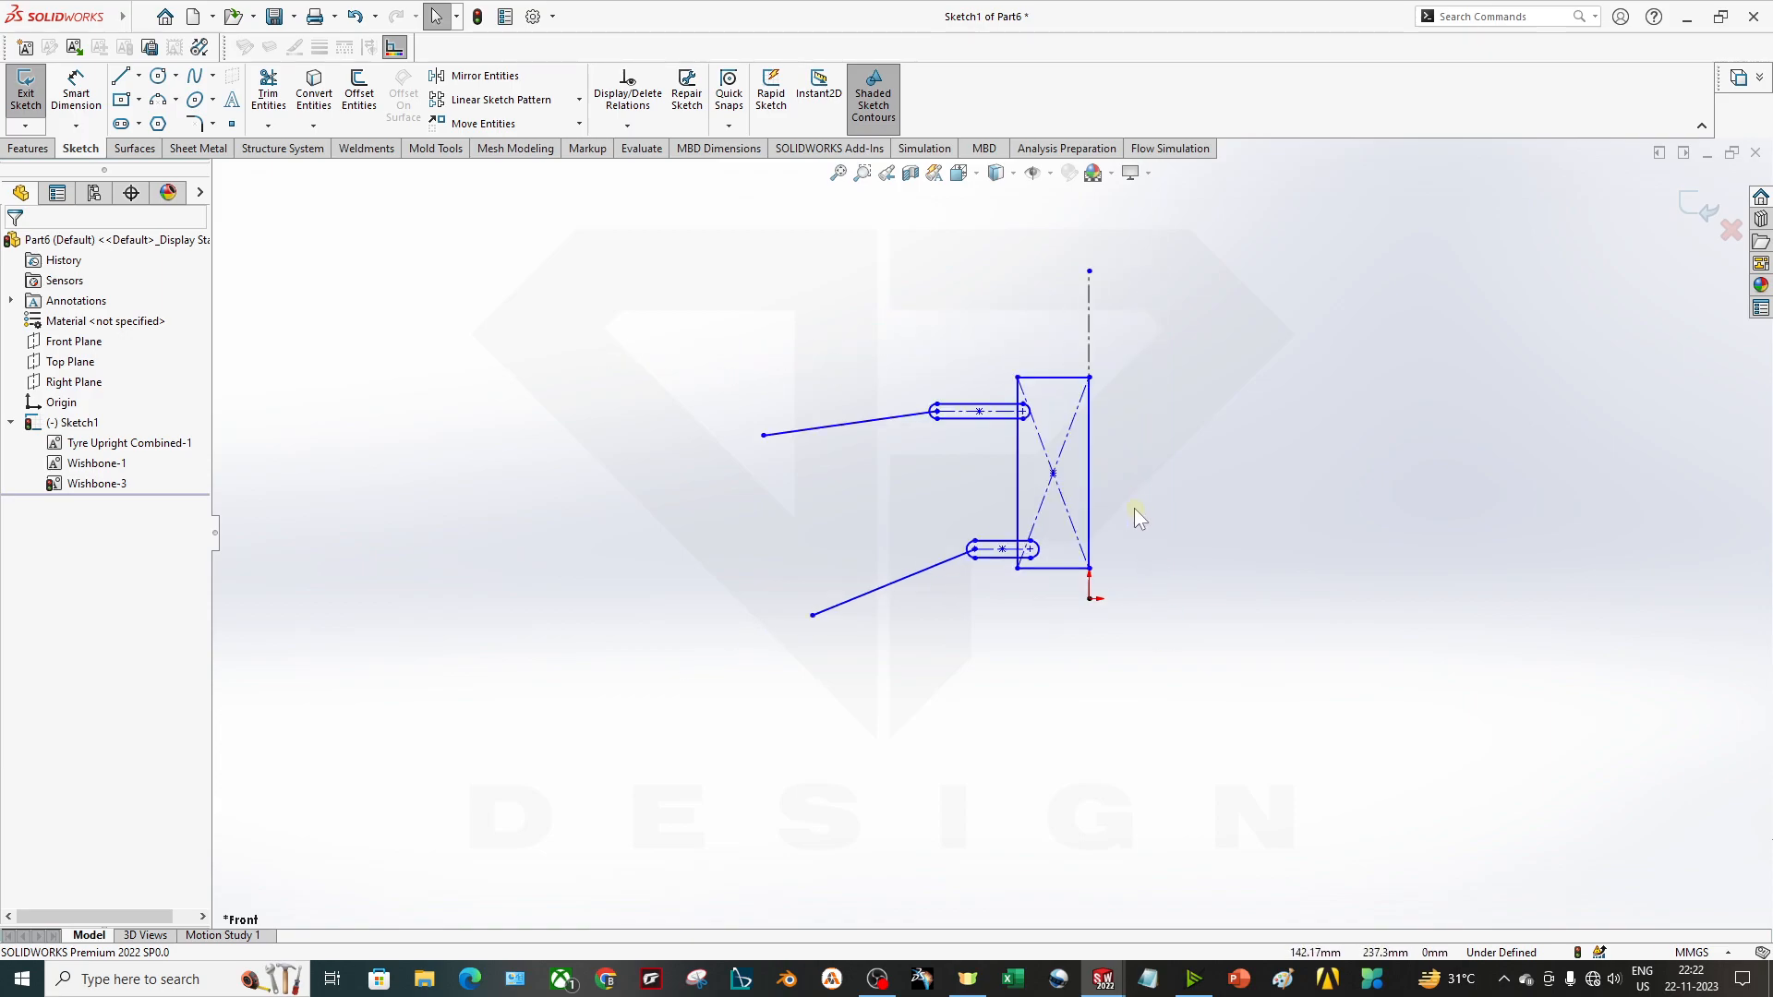
scroll(1011, 445, down, 2)
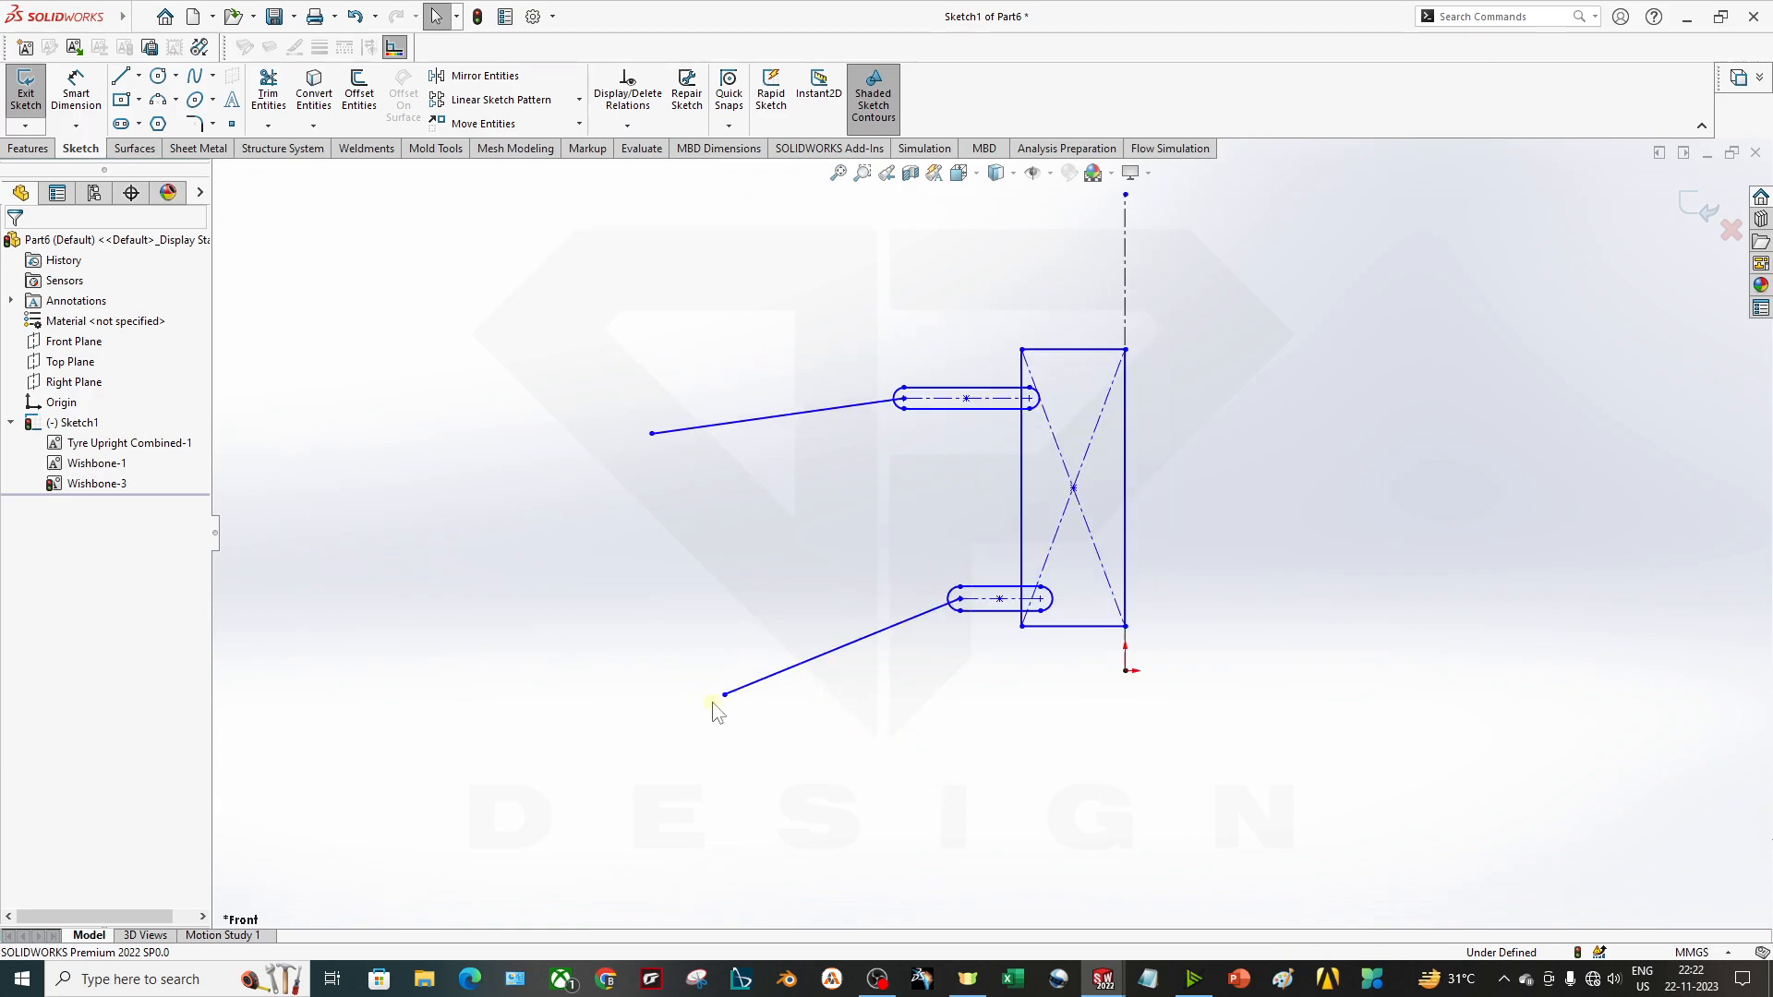
drag(725, 699, 686, 641)
click(1080, 661)
click(1080, 739)
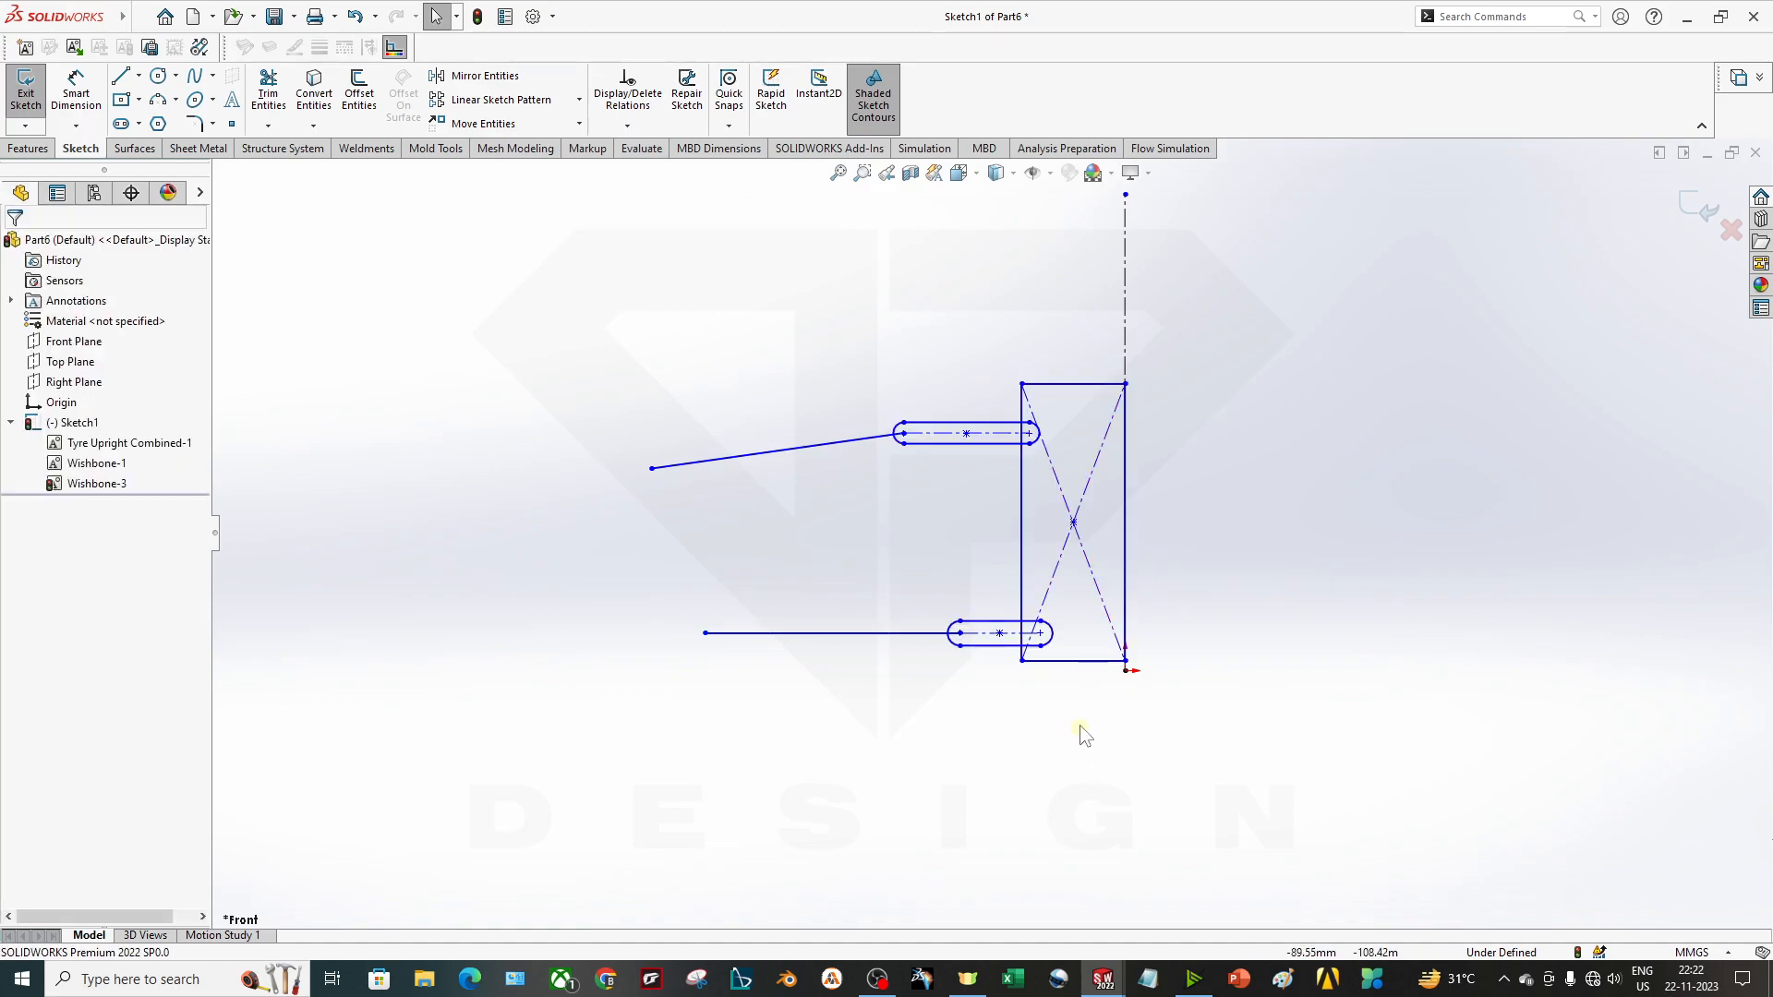
Attach the lower-right corner of the upright's rectangle to the origin.
click(1093, 665)
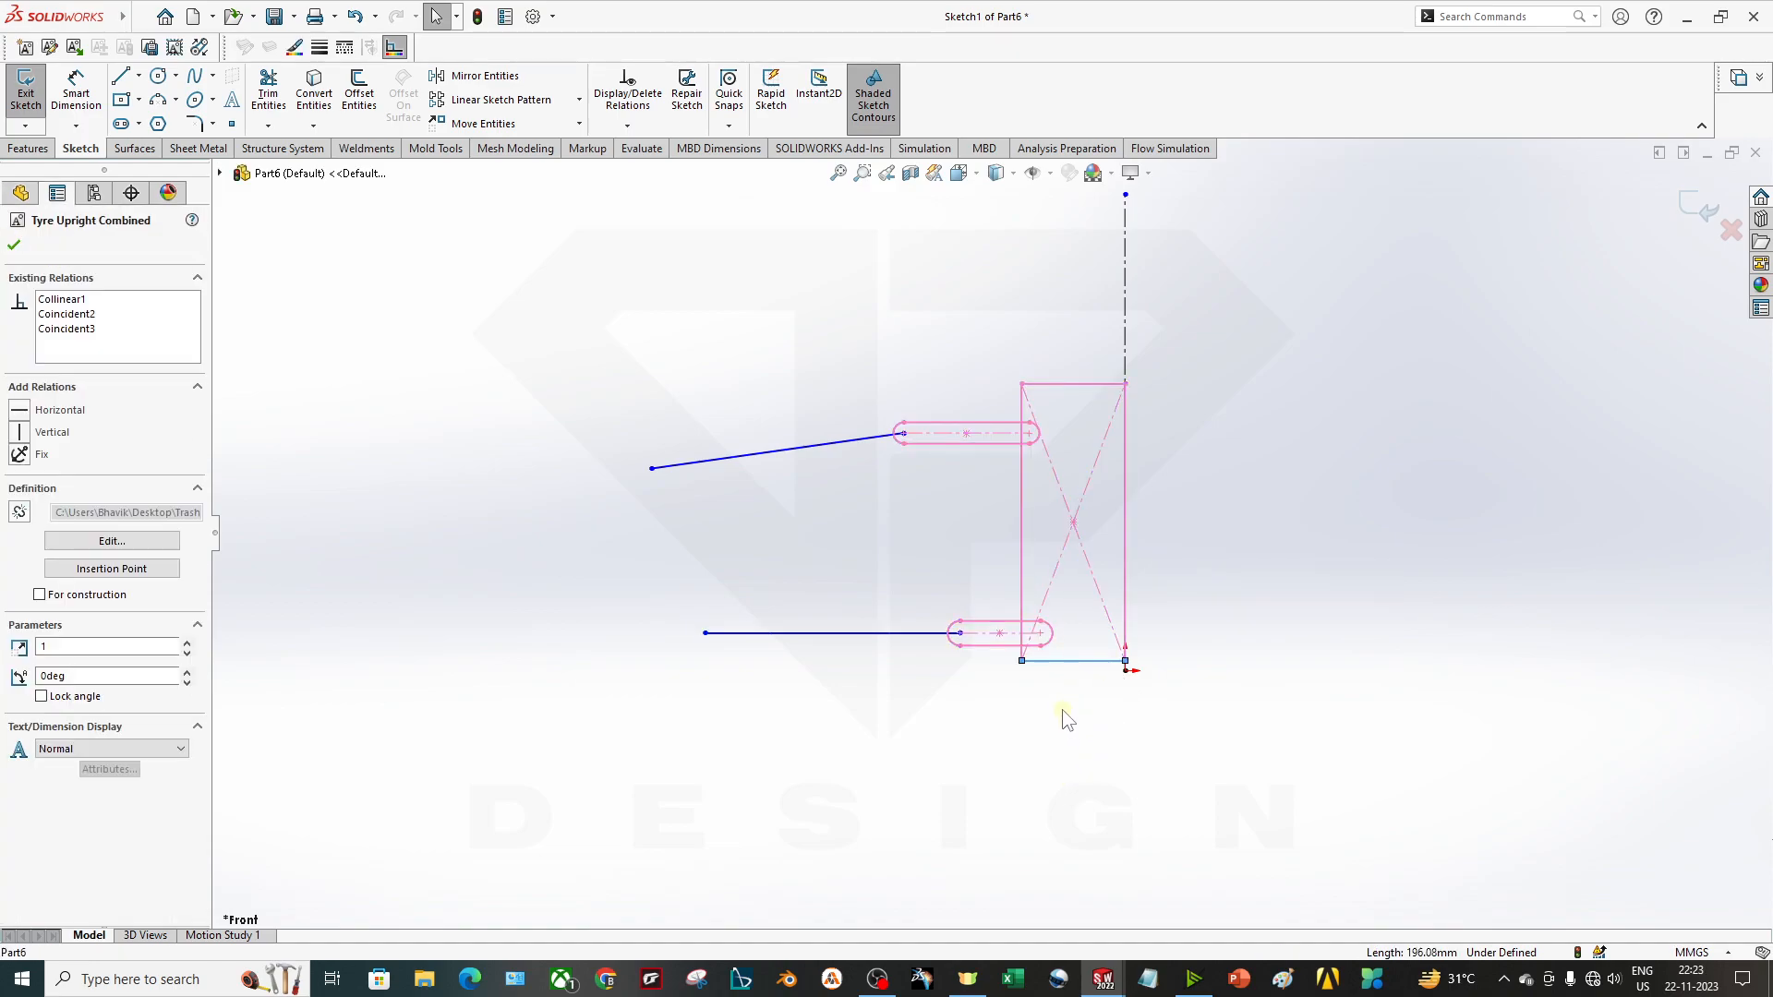
mouse_move(1124, 663)
mouse_down()
mouse_move(1068, 684)
mouse_move(1128, 681)
mouse_up()
click(1097, 796)
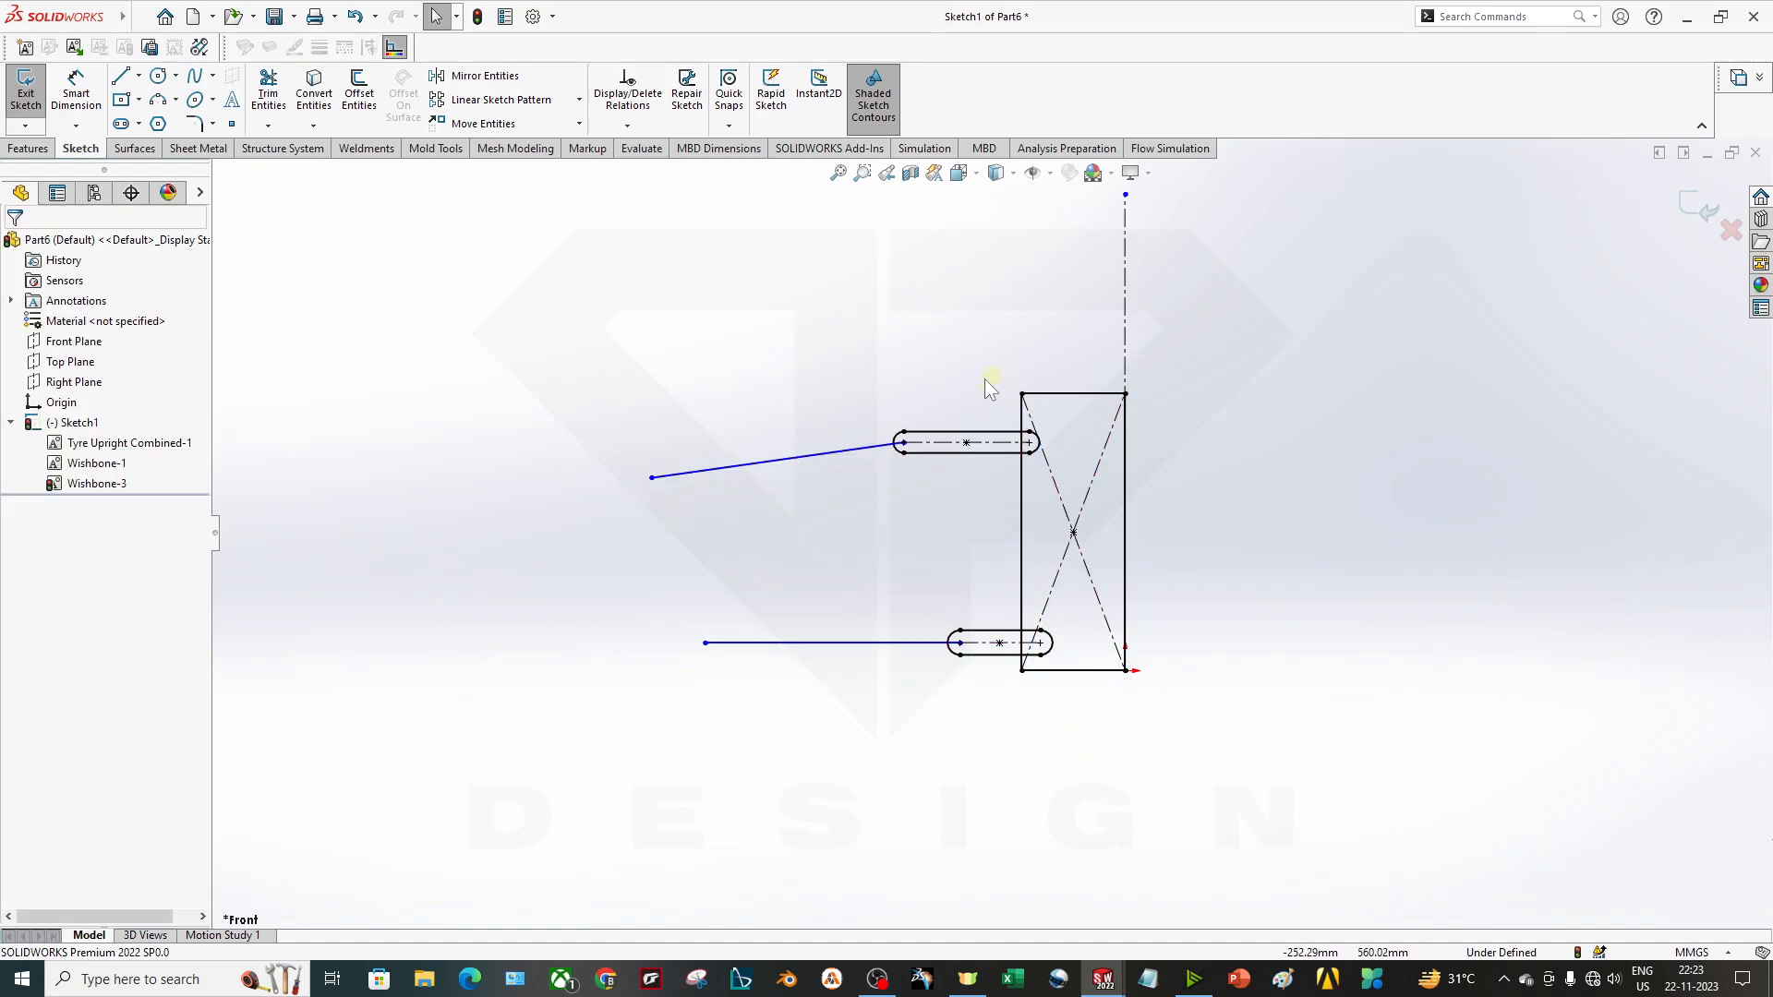
Swing both wishbones about their slot ends, leaving the upper one sloping about 13 degrees and the lower one nearly horizontal.
drag(651, 481, 734, 487)
drag(708, 644, 716, 728)
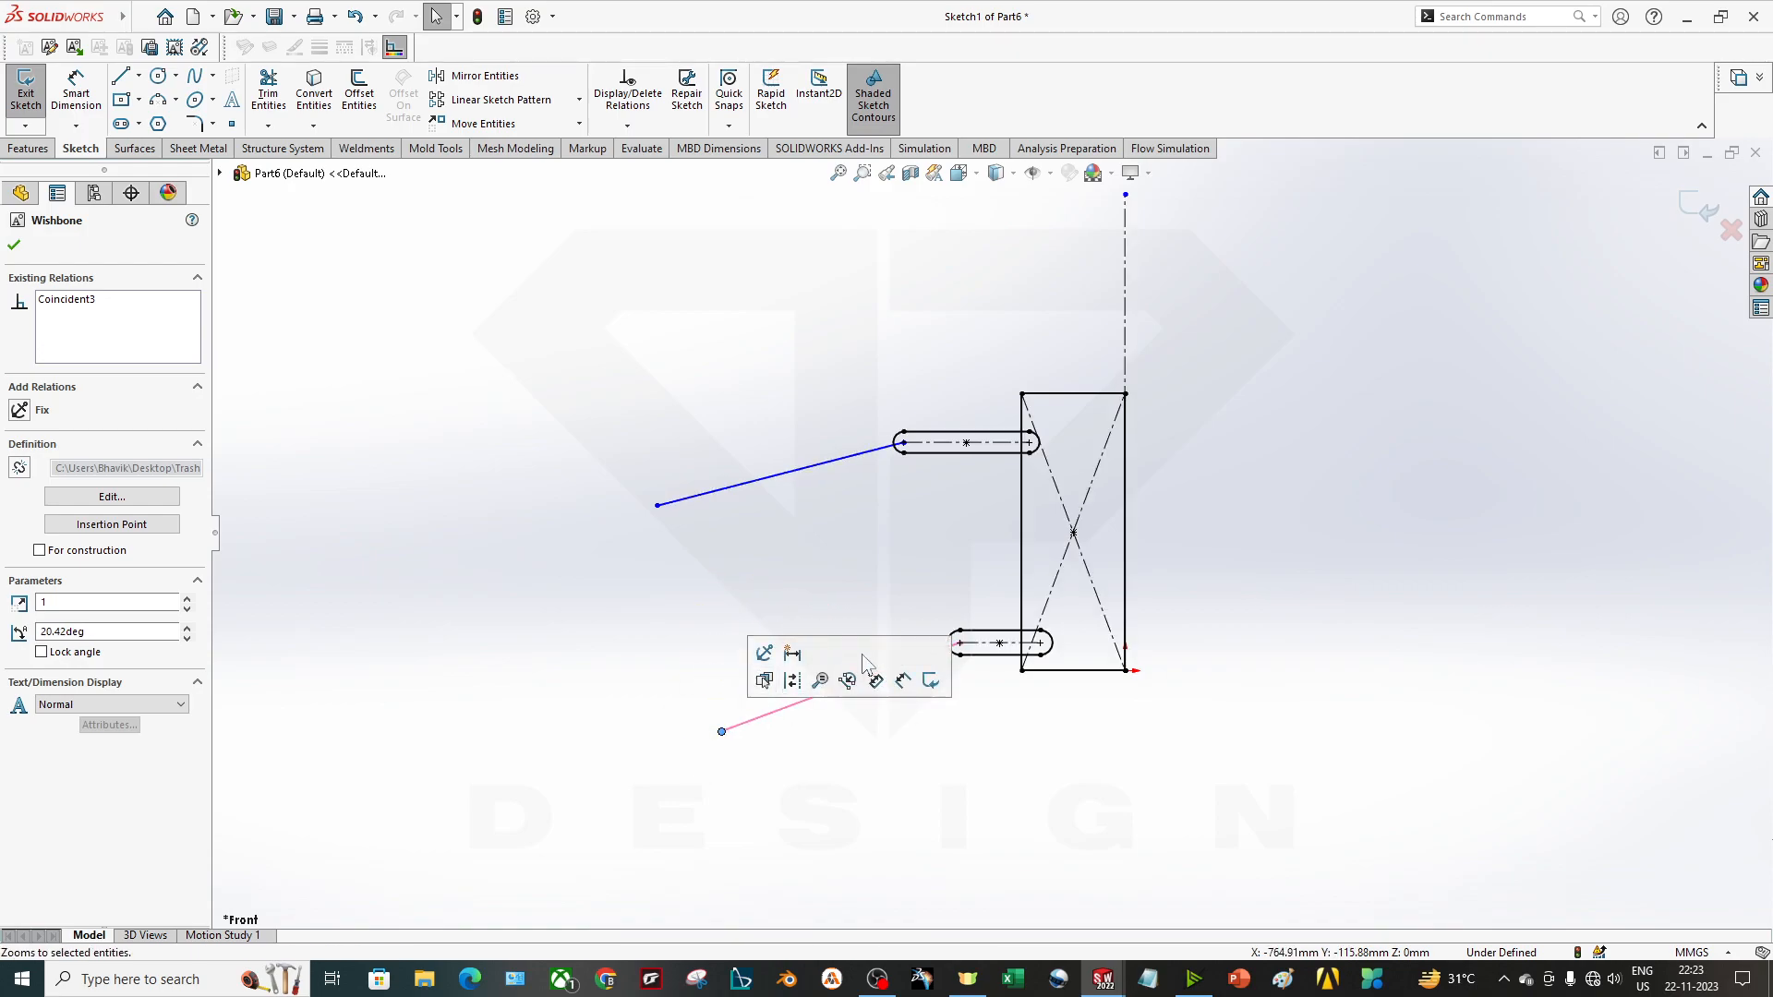
click(944, 546)
scroll(944, 542, down, 1)
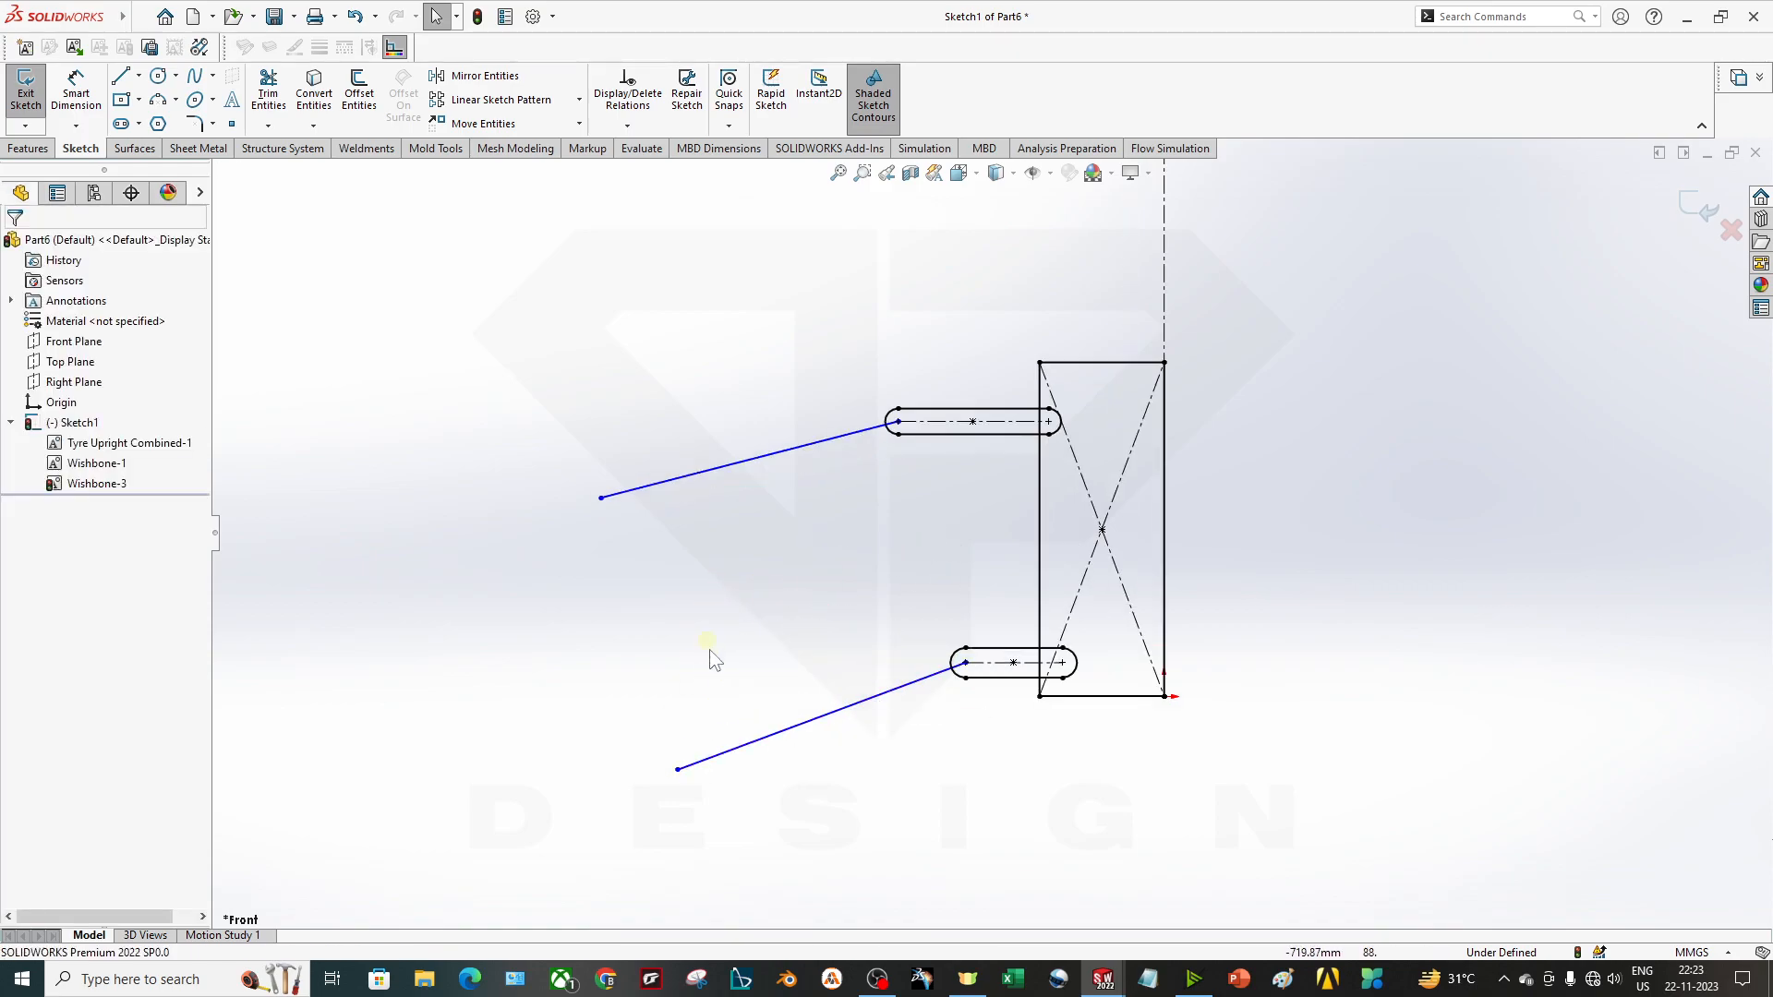
drag(682, 763, 704, 665)
click(708, 745)
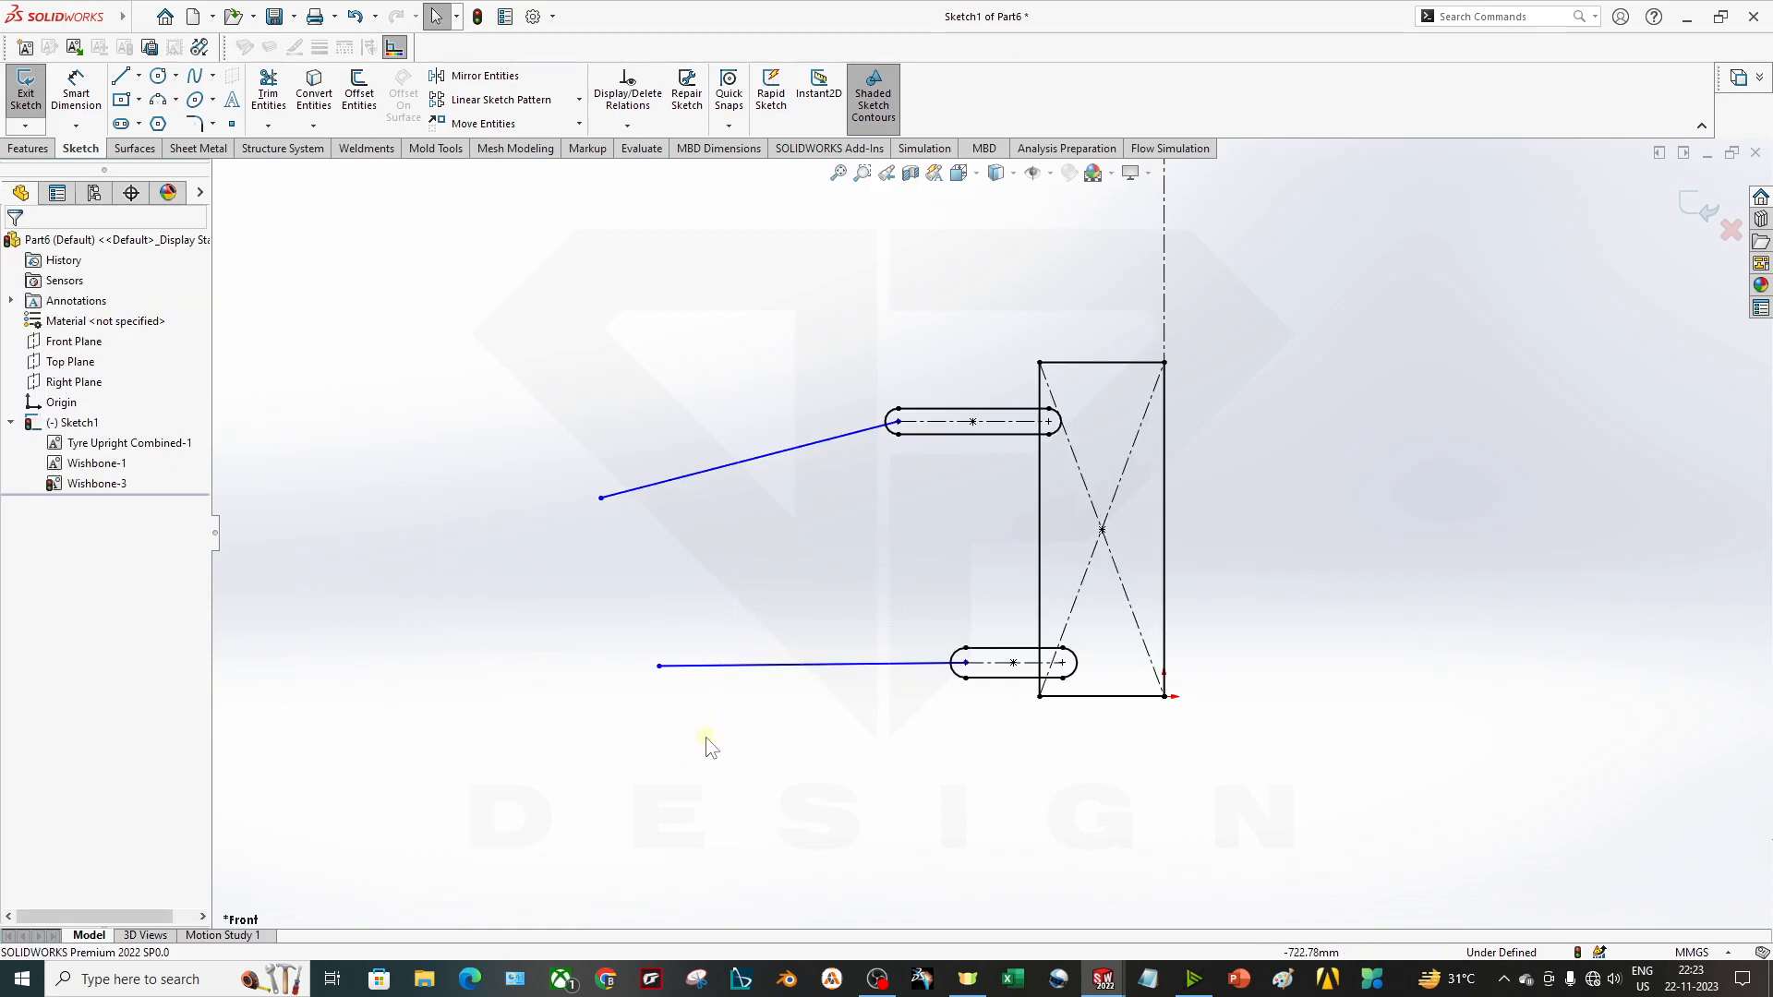
drag(622, 500, 613, 487)
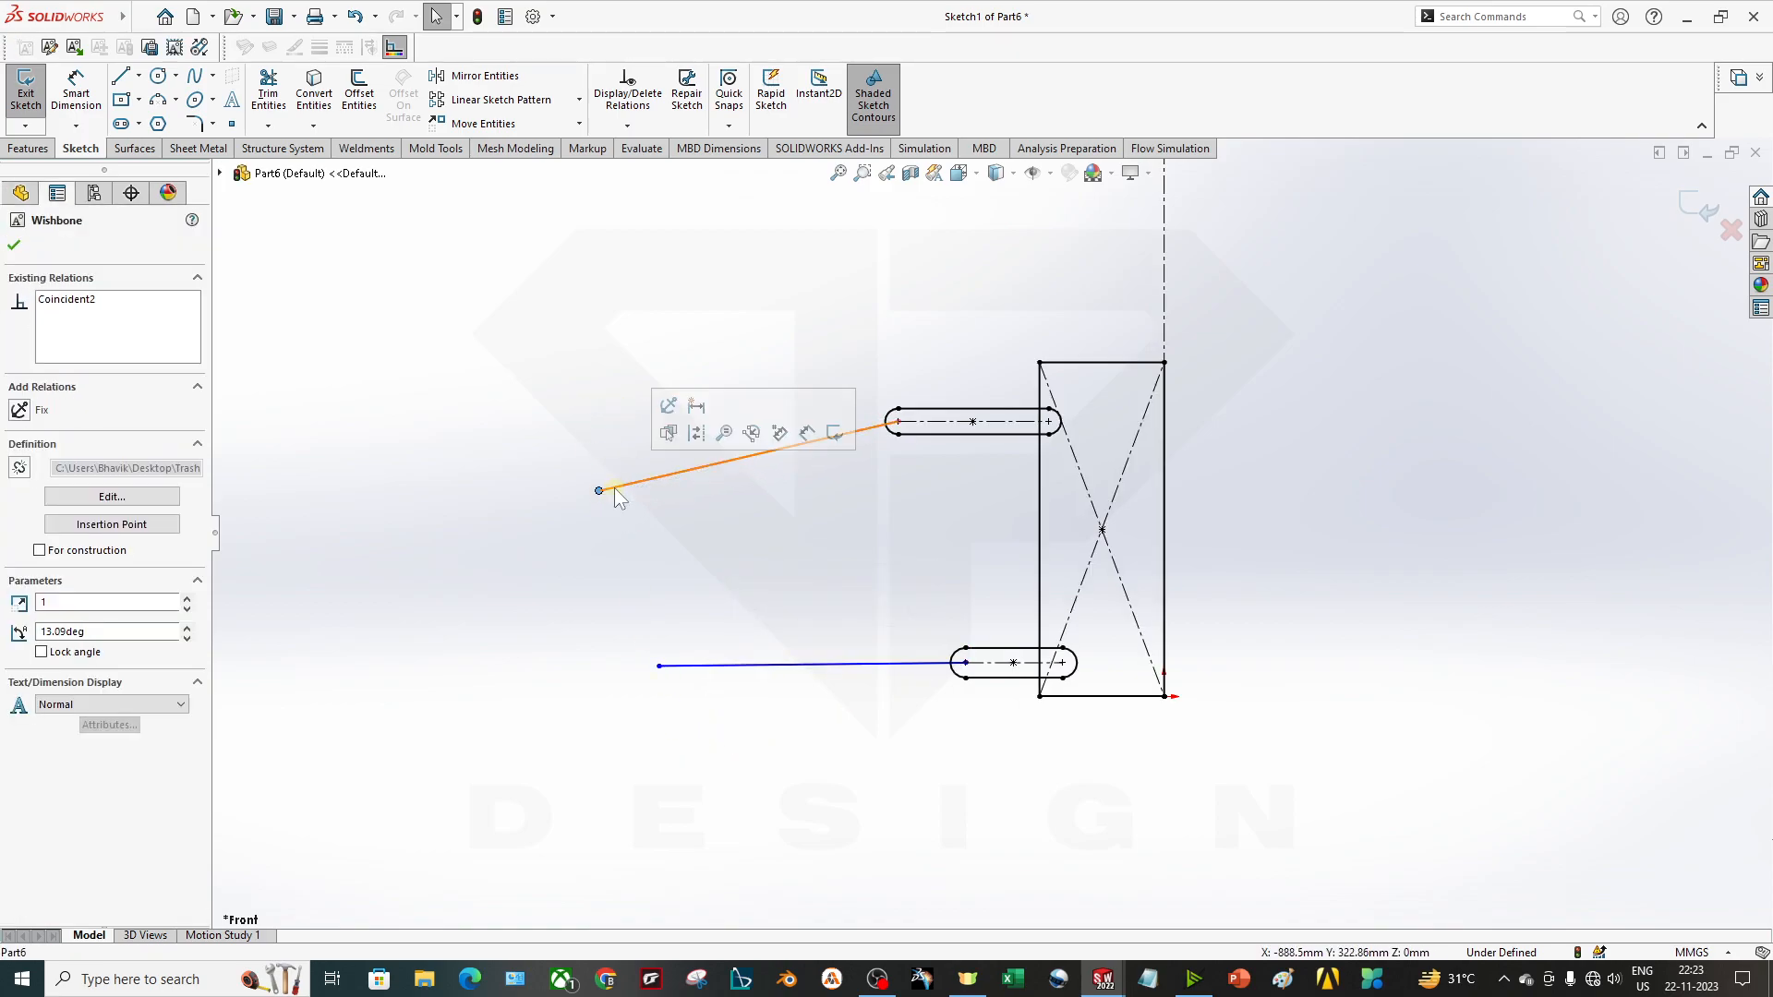
click(646, 514)
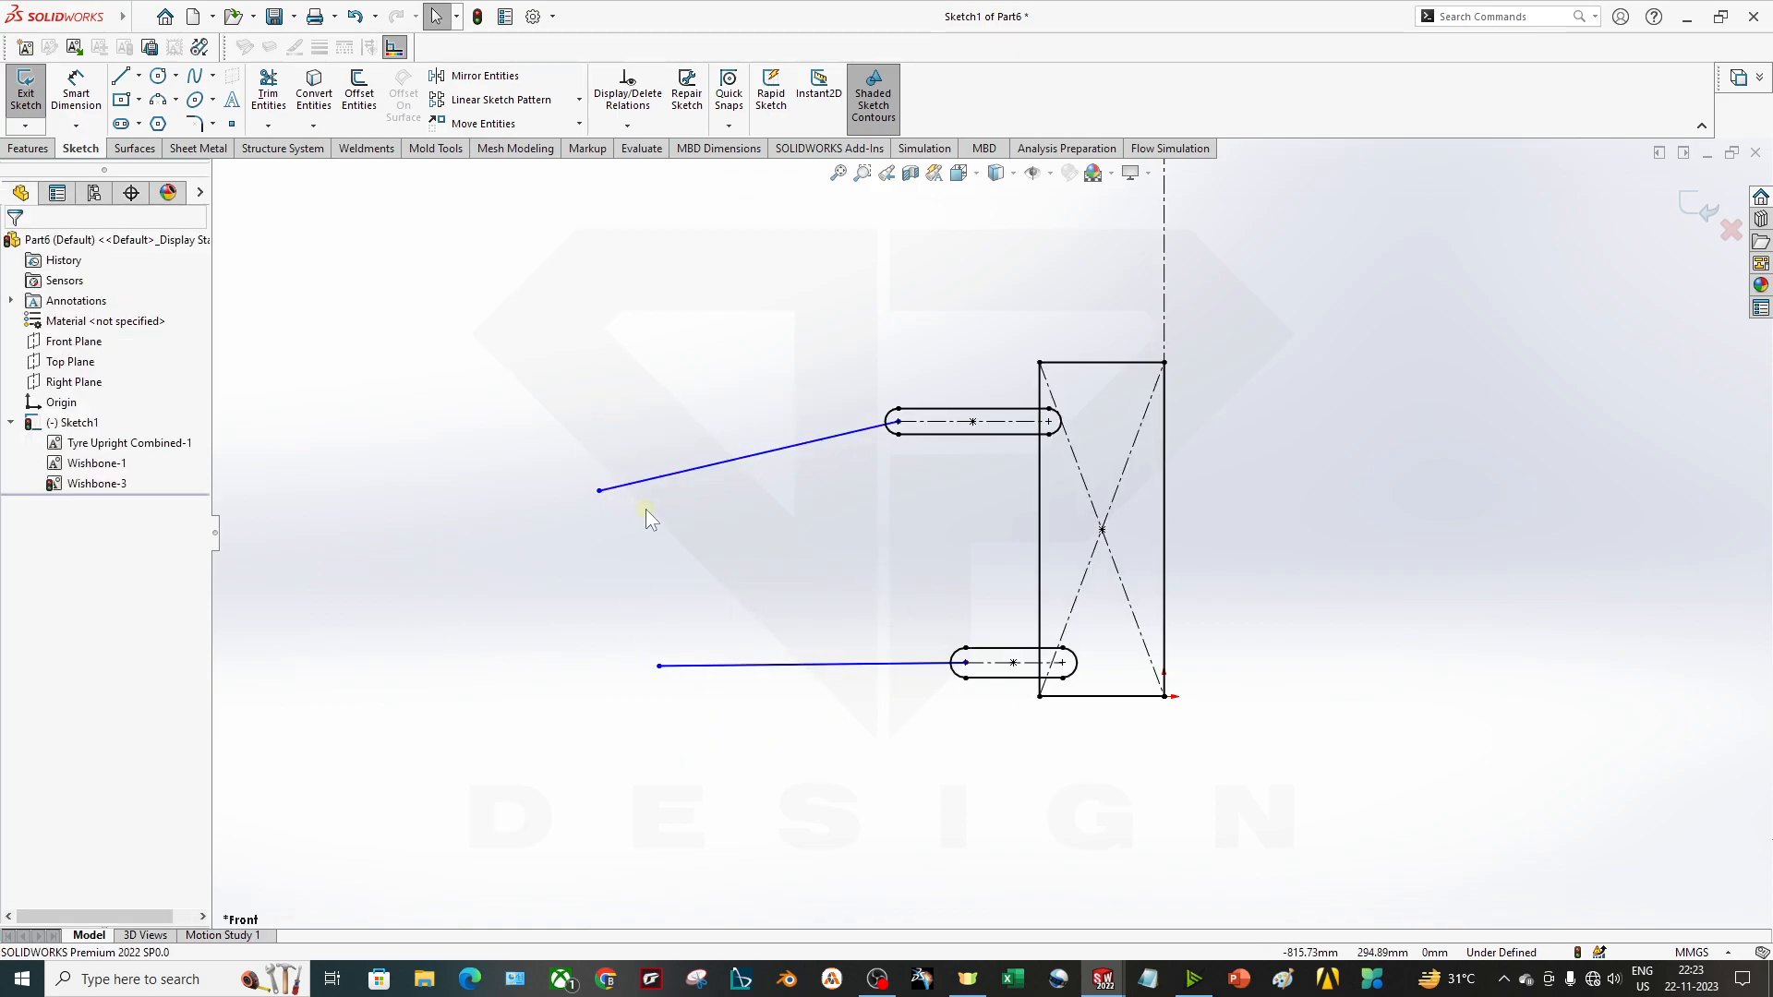
key(z)
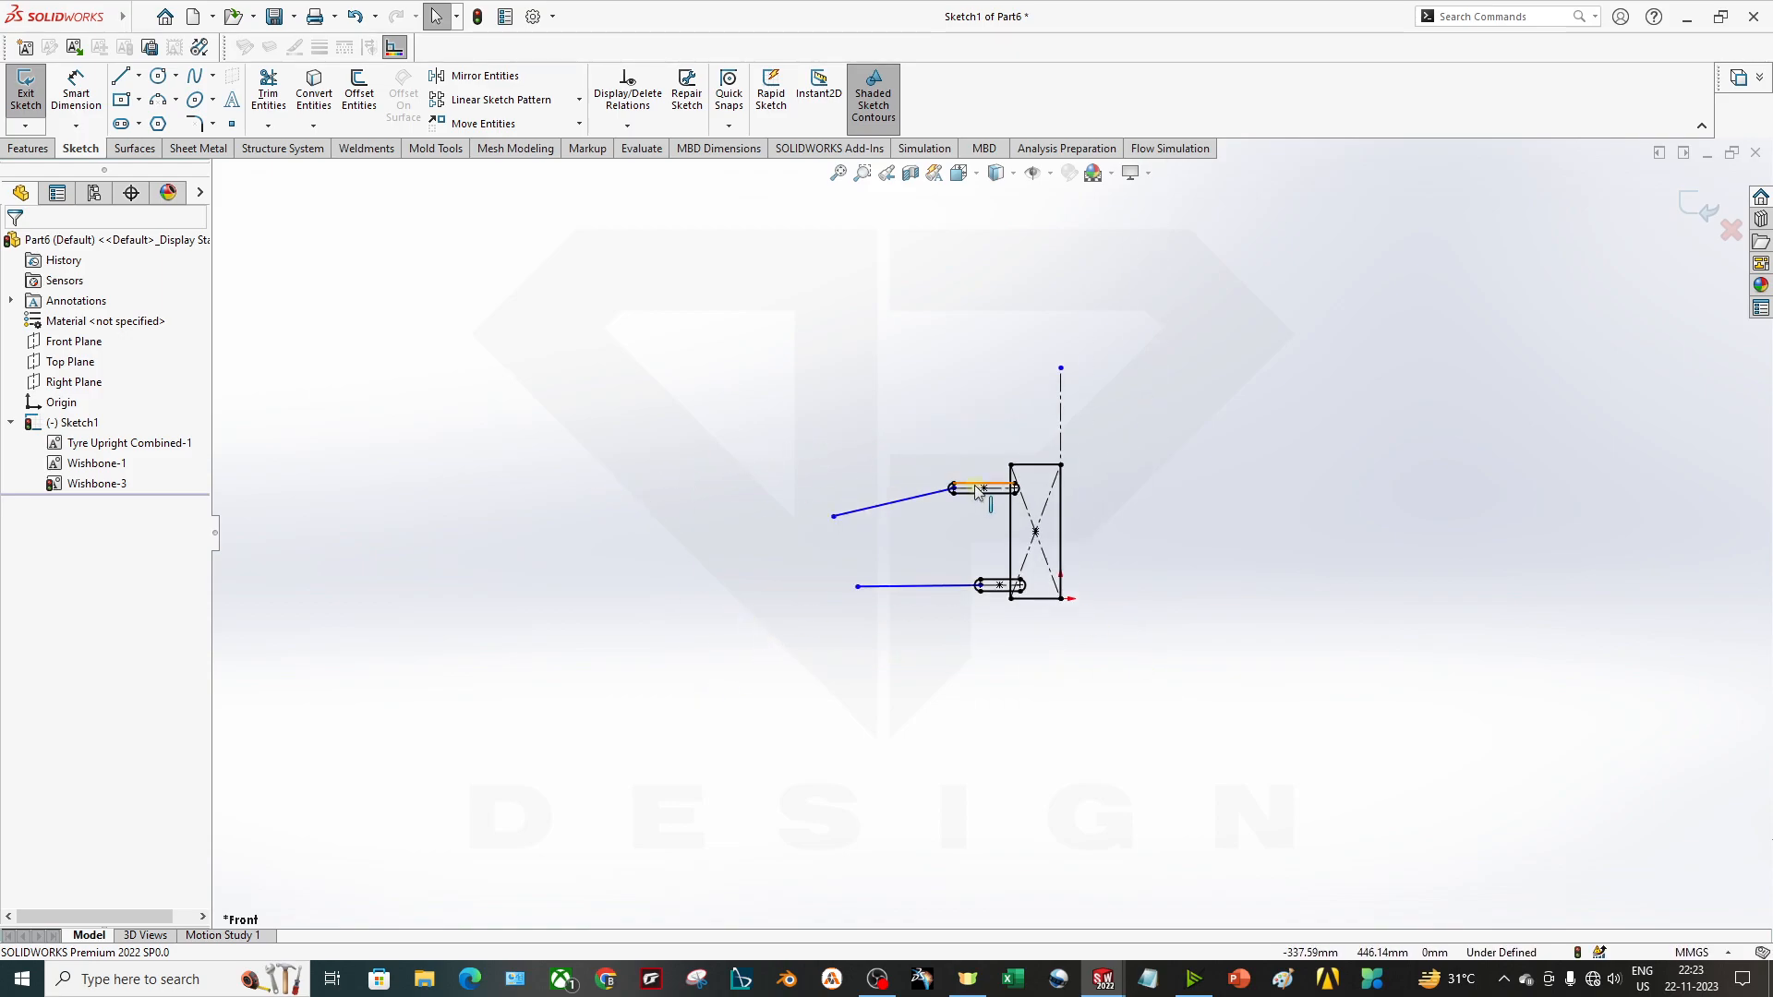
Draw a vertical centreline about 1411 mm long to the left of both wishbones and shift it slightly farther left.
scroll(845, 499, down, 3)
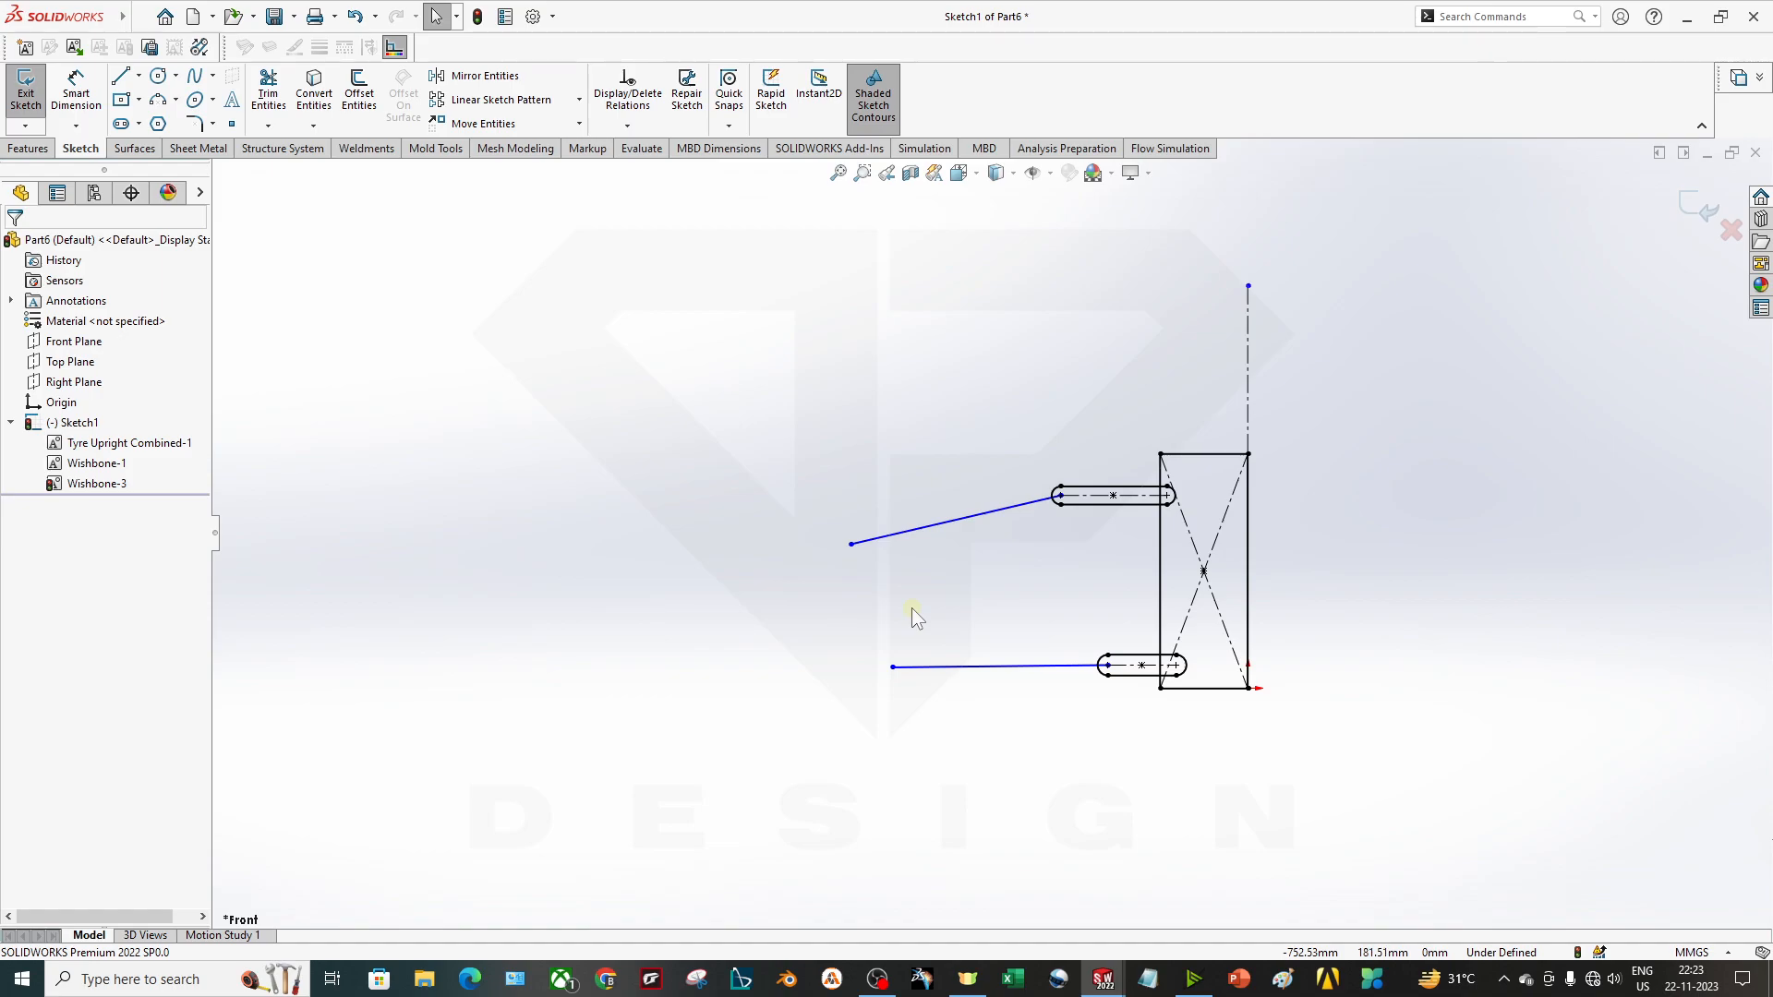
click(138, 76)
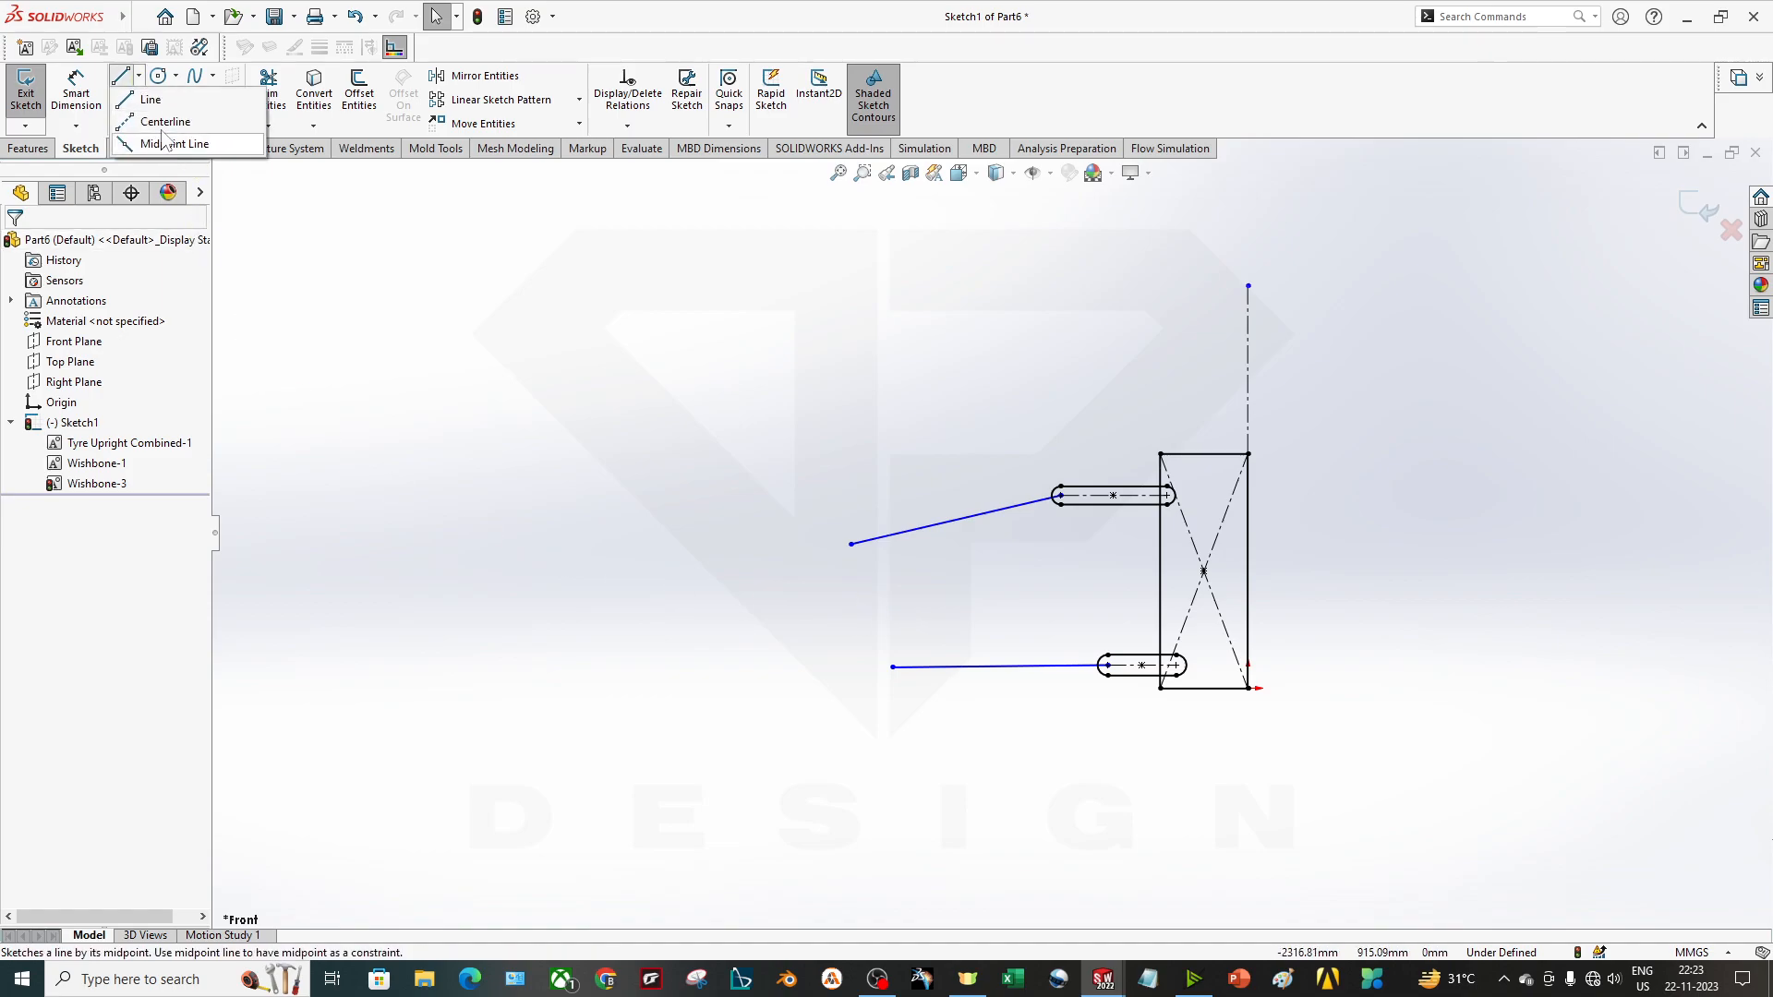
click(166, 115)
click(694, 268)
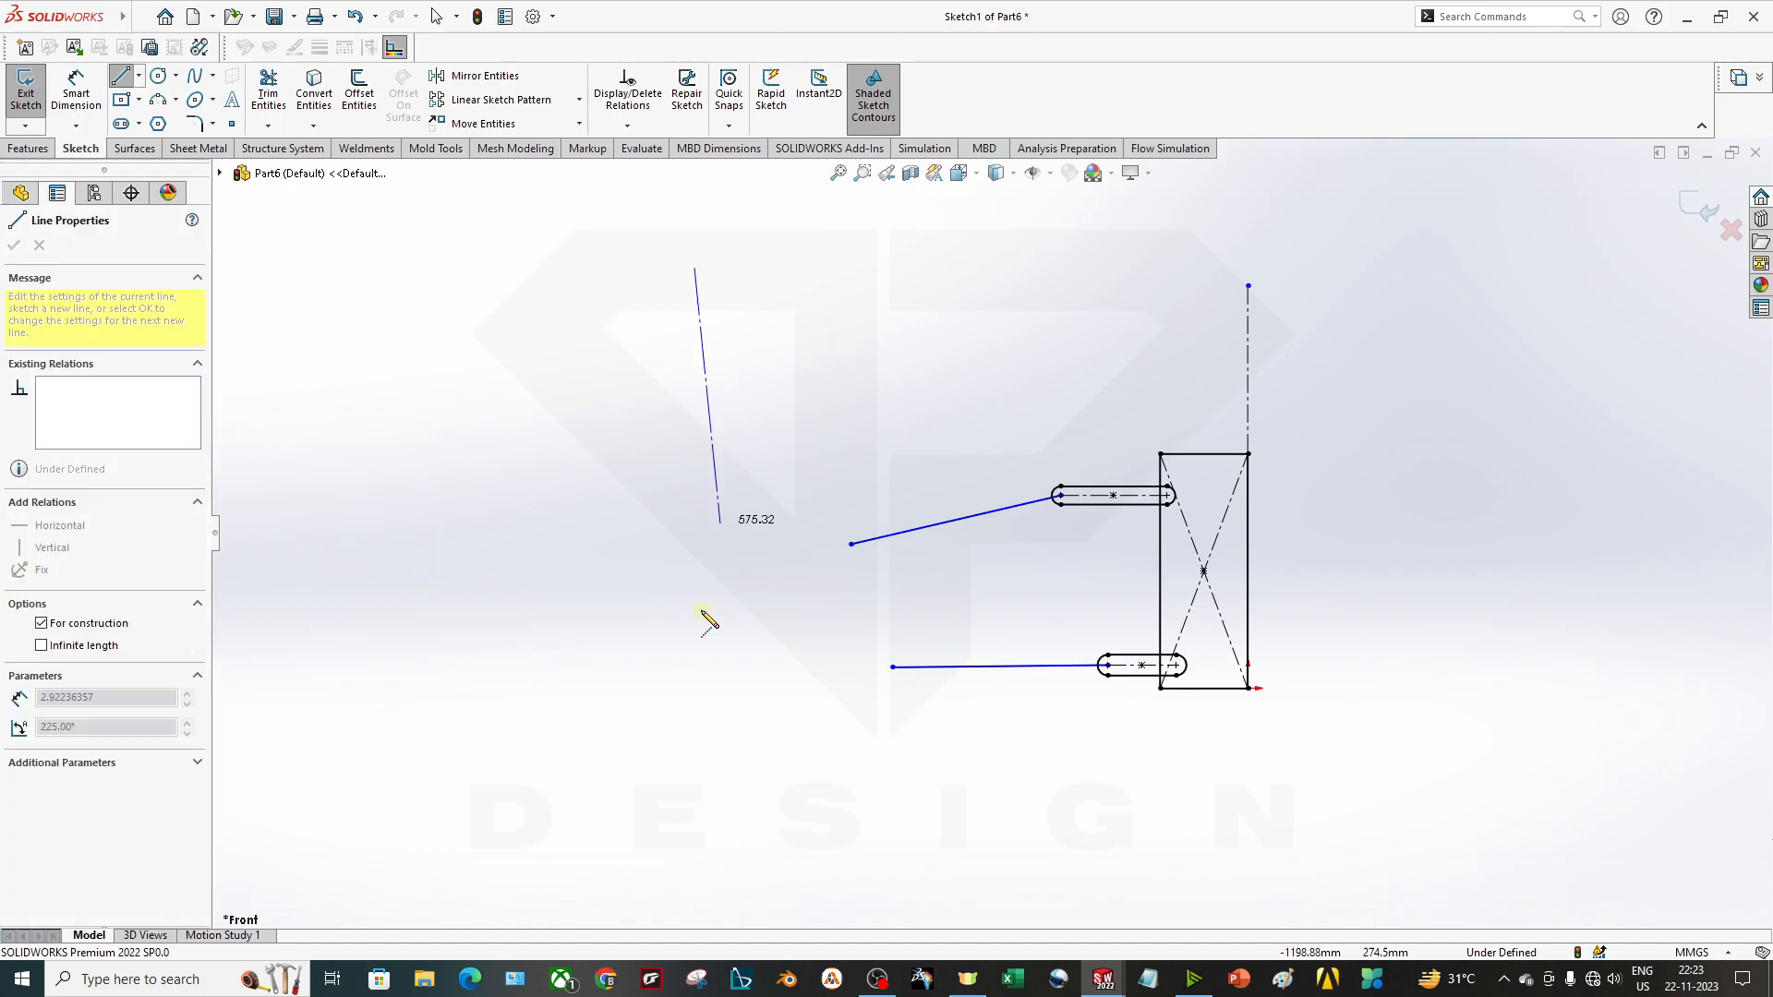
click(694, 897)
key(Escape)
drag(700, 587, 653, 656)
click(617, 570)
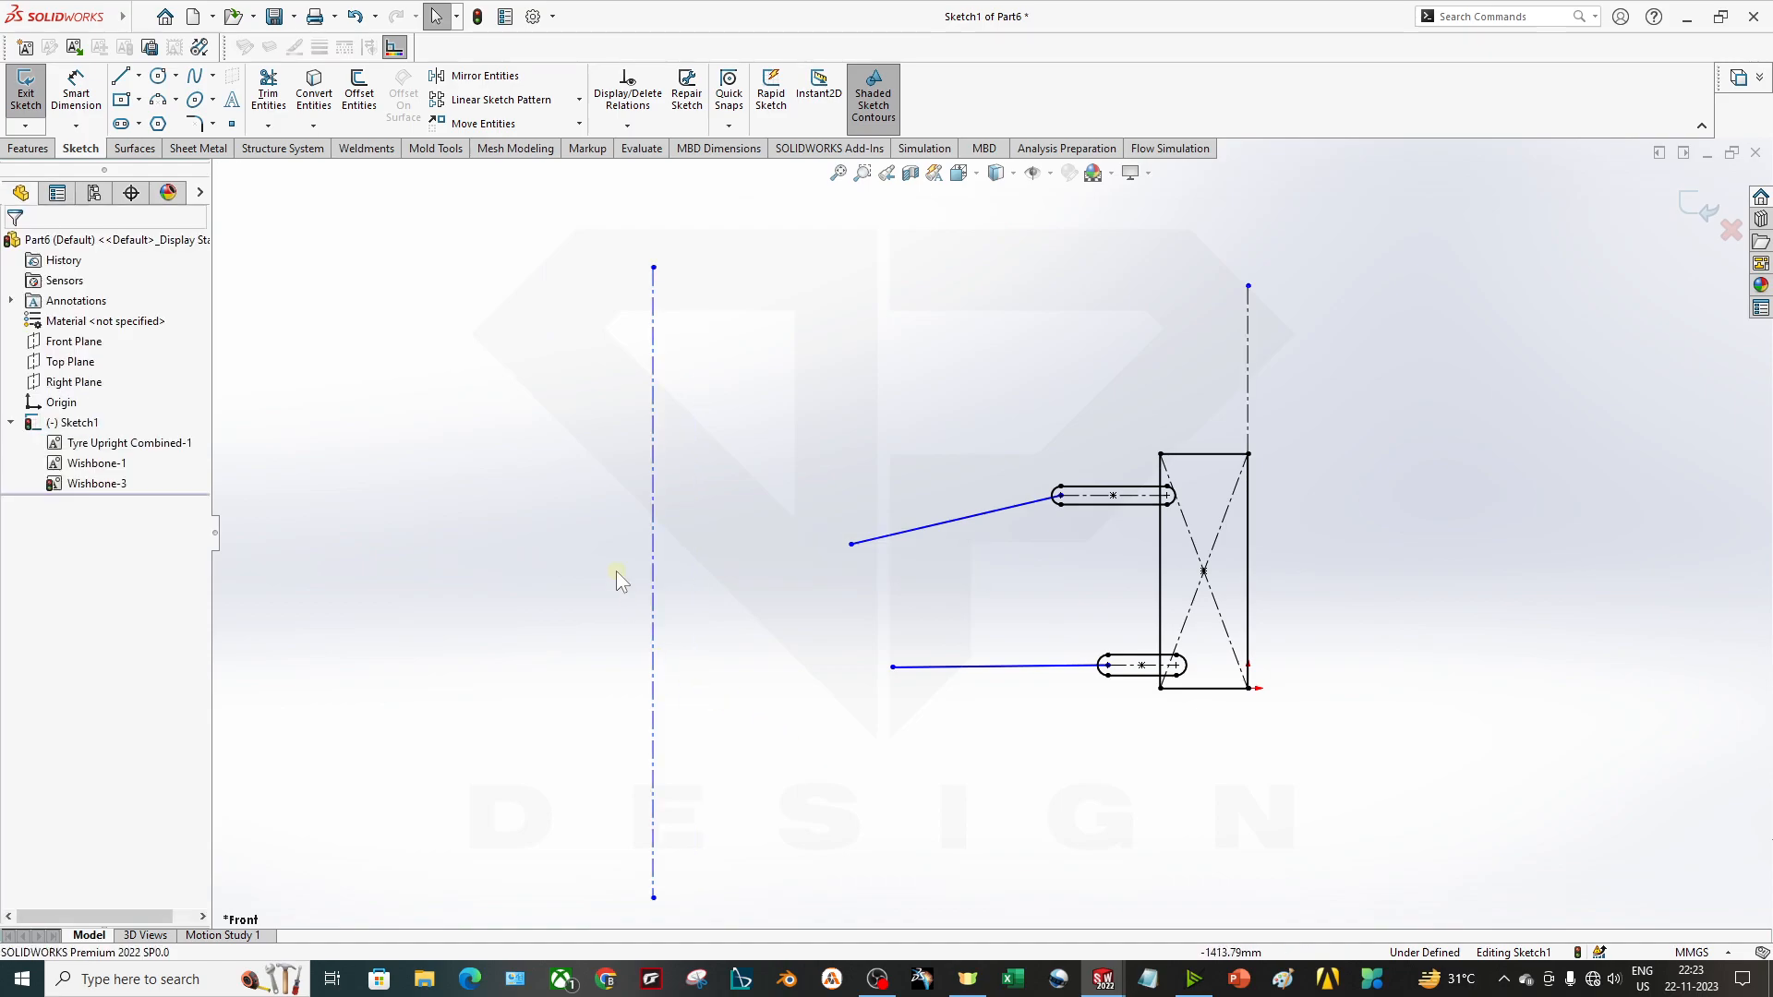
click(78, 96)
click(653, 434)
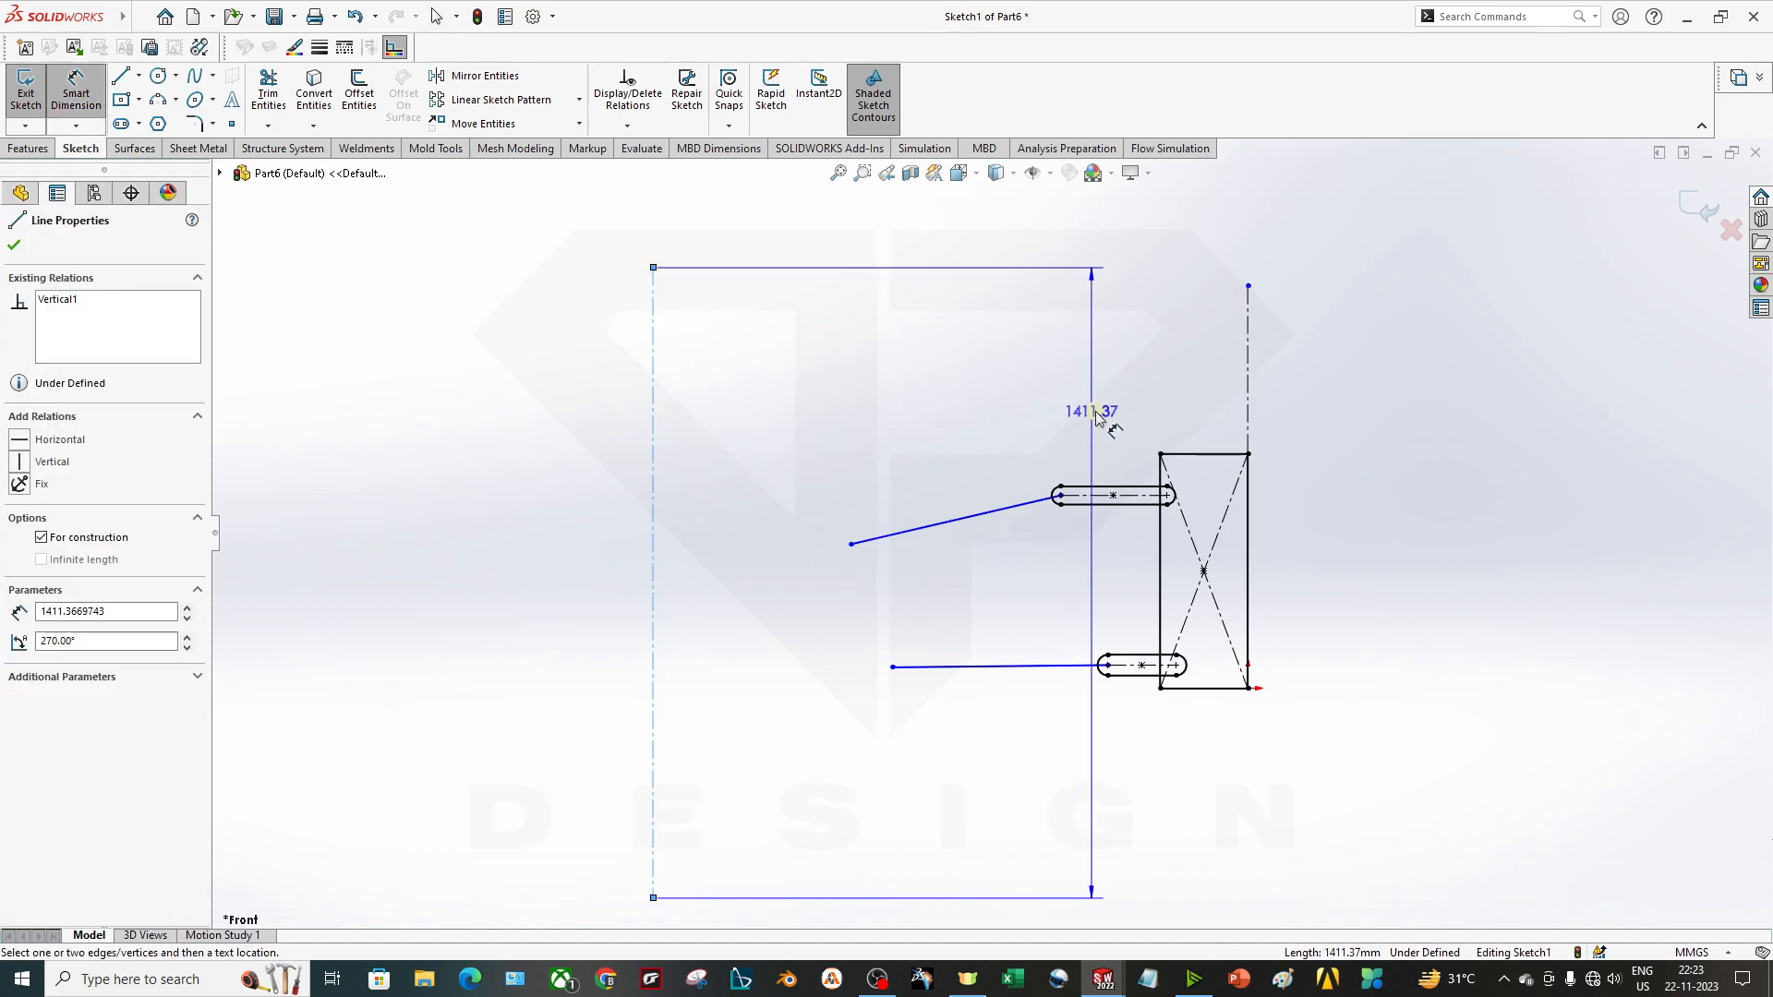
click(1203, 454)
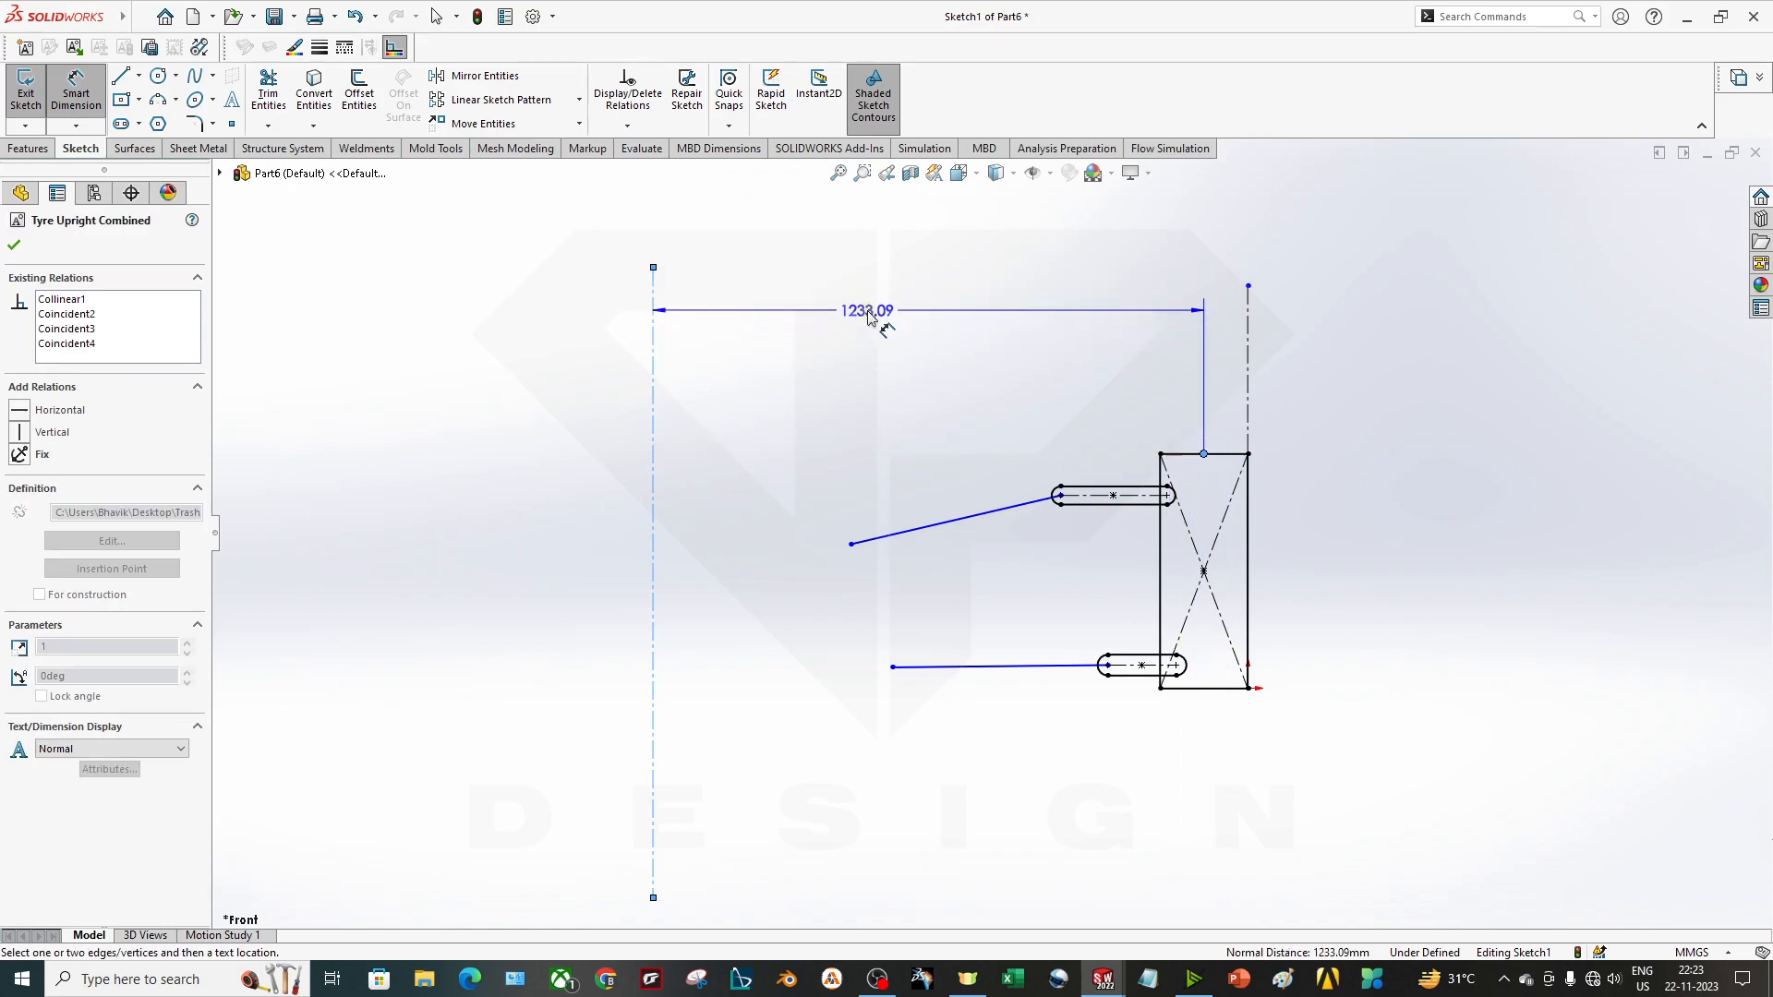
key(Escape)
key(Escape)
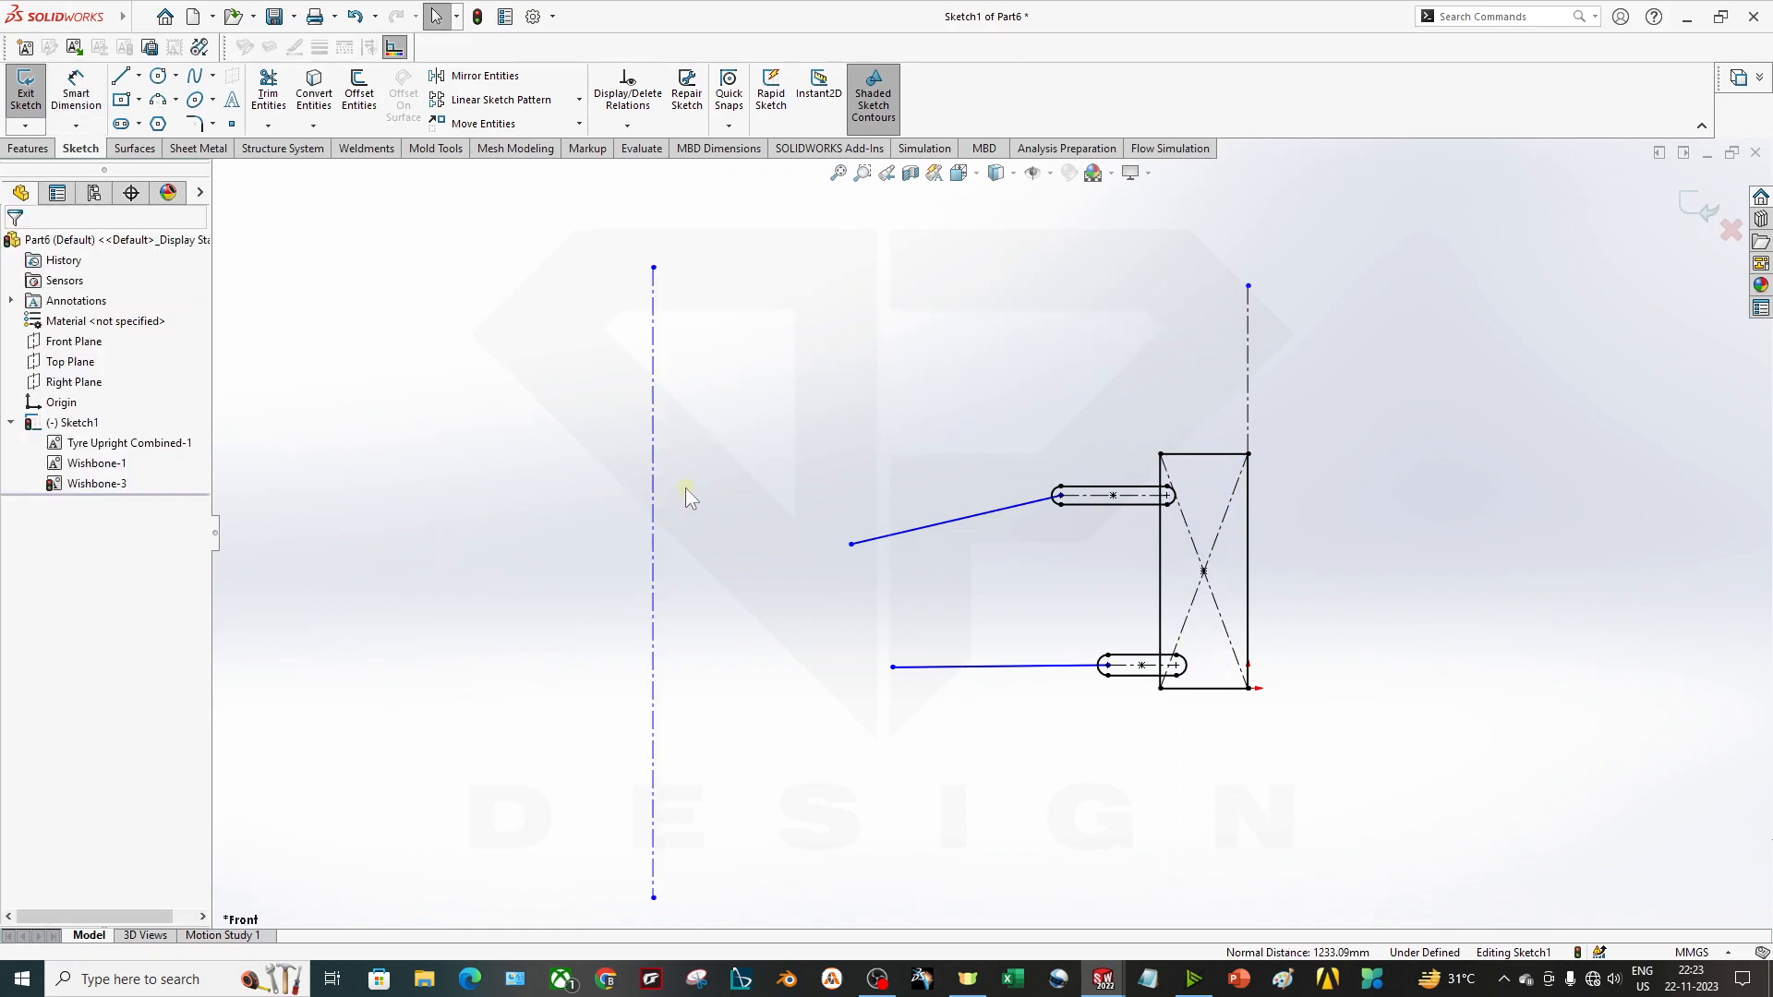
Delete the vertical centreline to the left of the wishbones.
drag(739, 665, 332, 339)
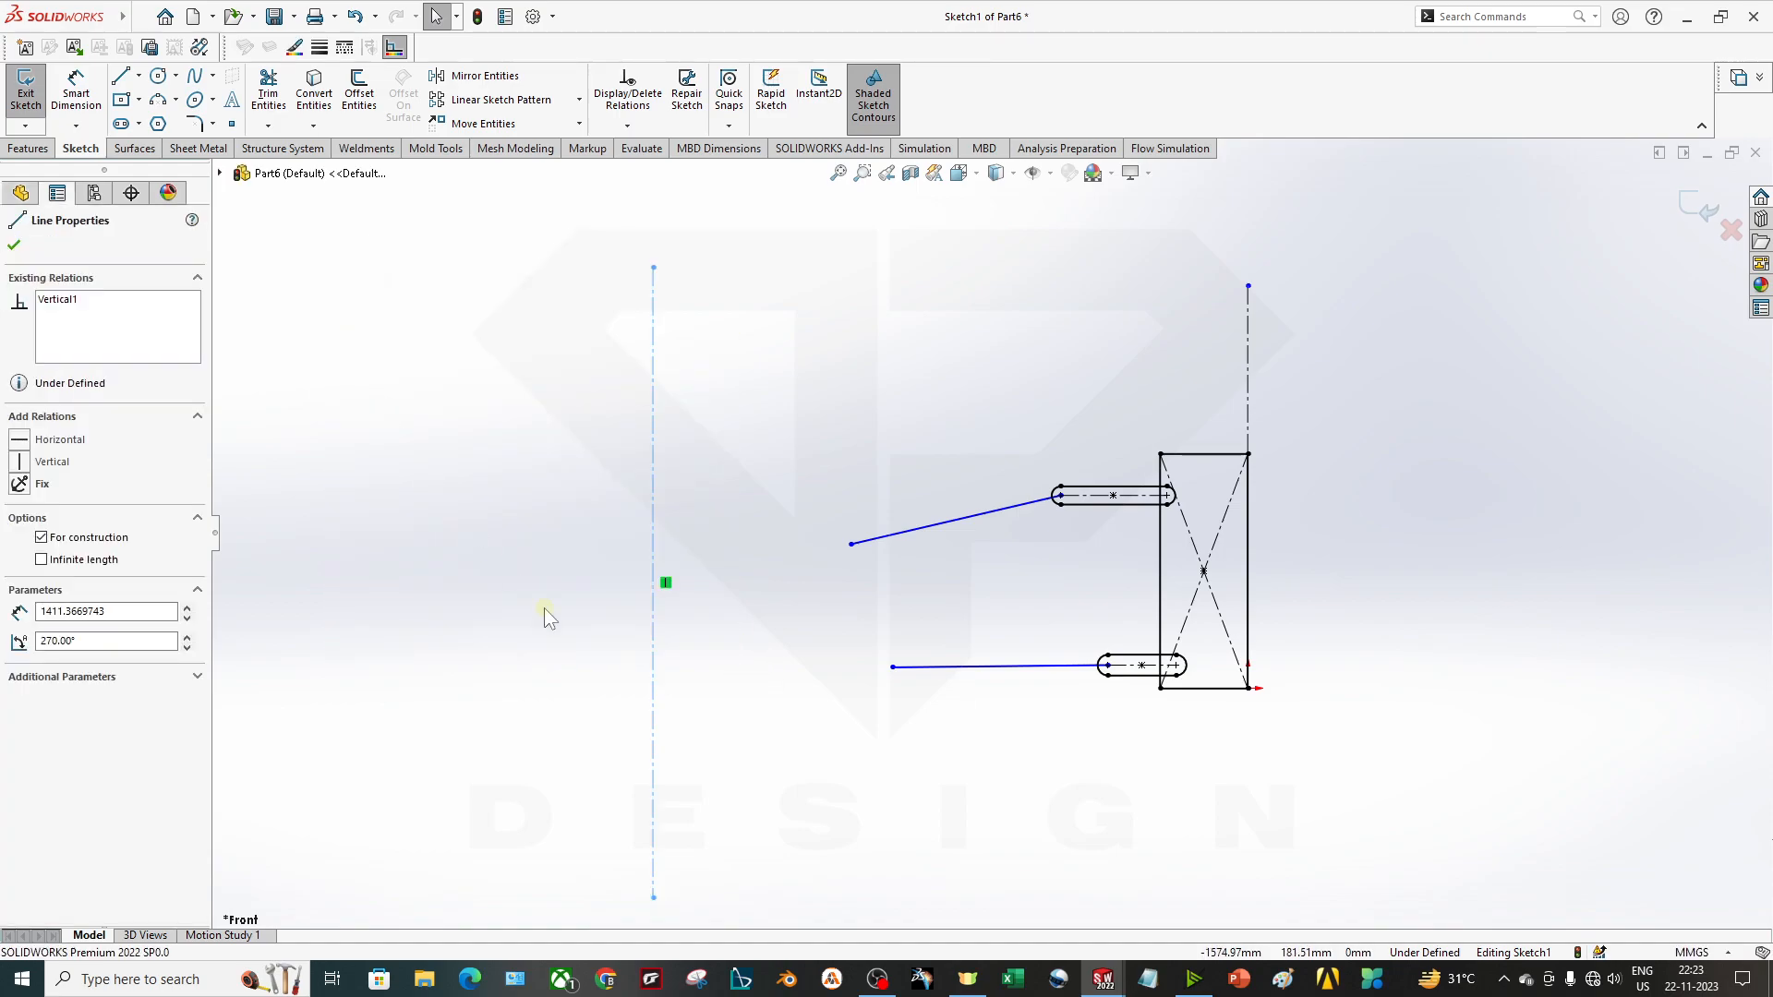
key(Delete)
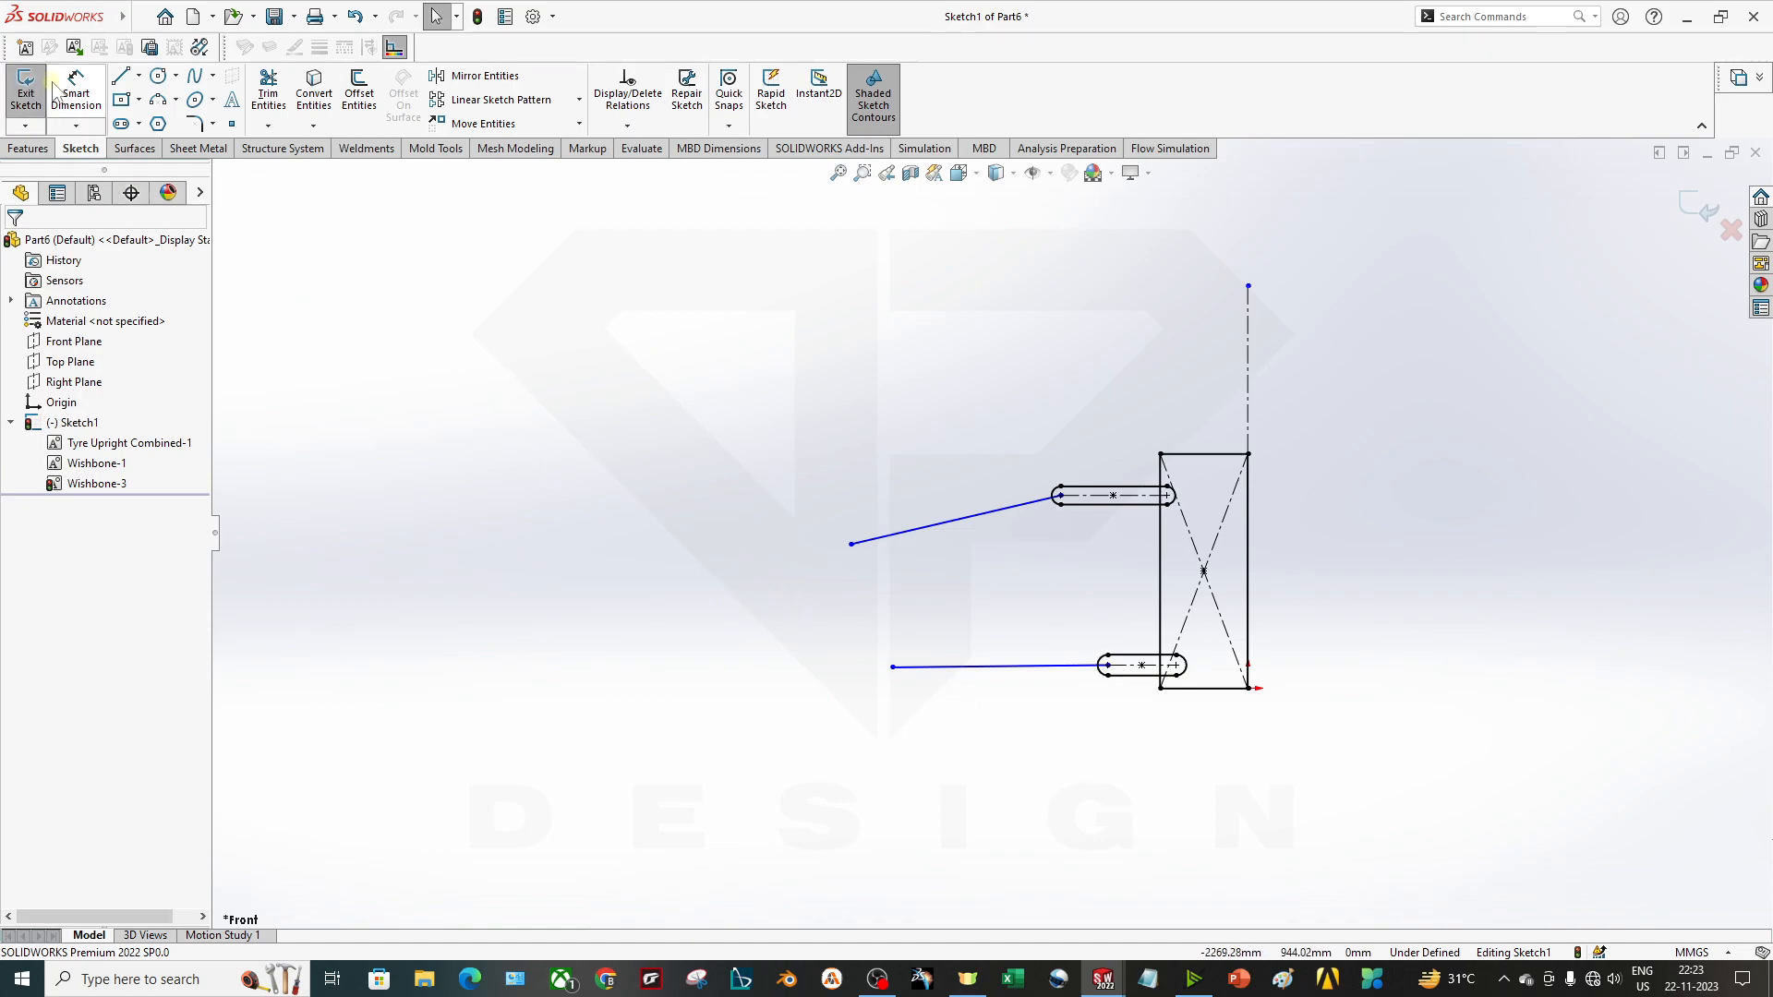
click(121, 76)
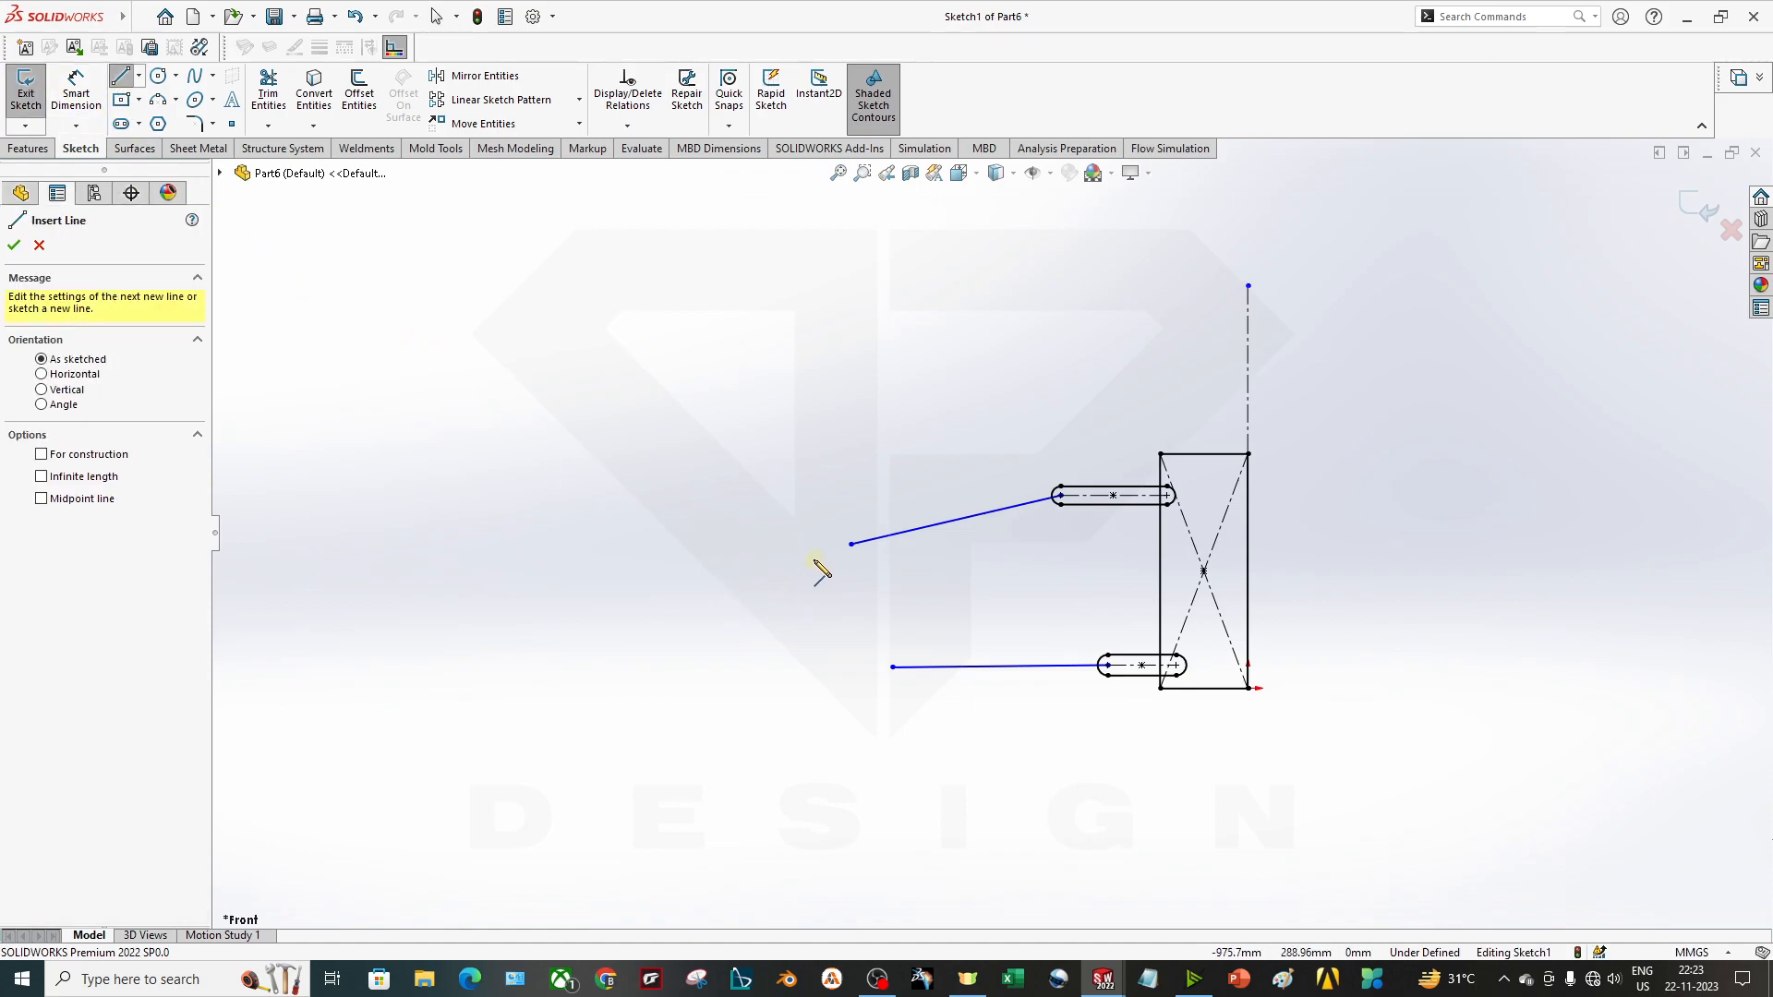
key(Escape)
Swing the upper wishbone up to about 0.27 degrees and leave the lower wishbone at about 0.74 degrees.
drag(866, 545, 839, 606)
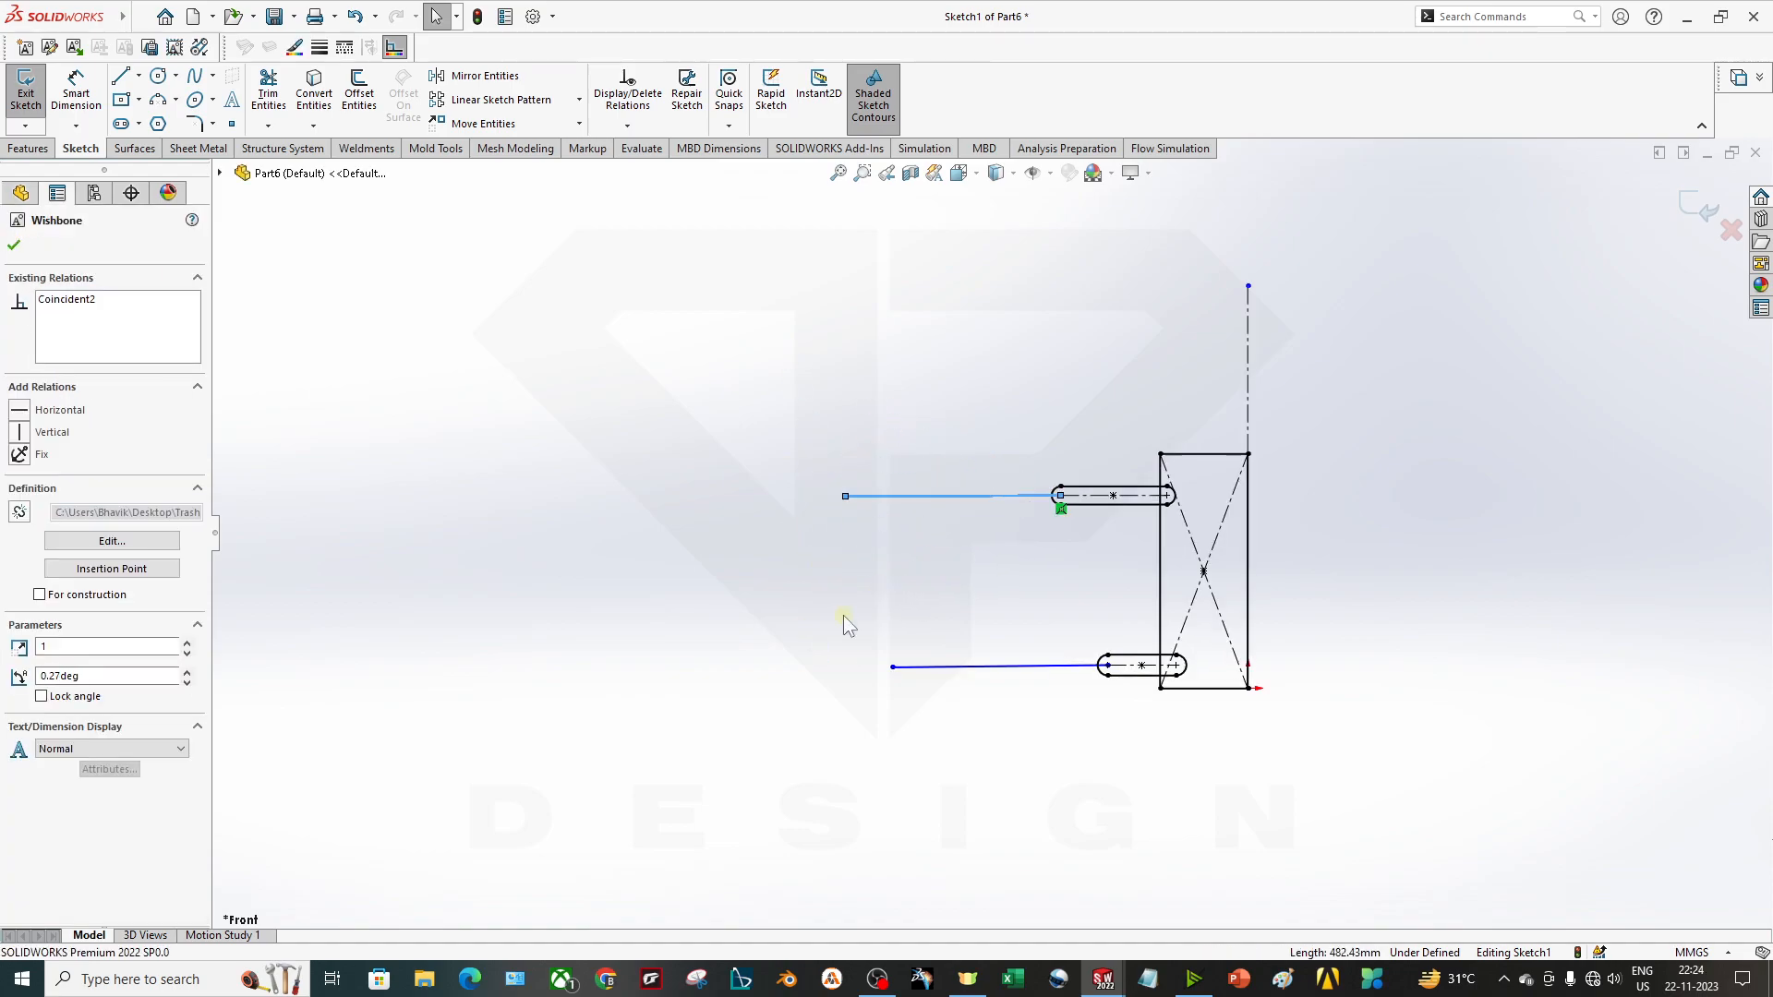
drag(901, 671, 907, 724)
click(916, 772)
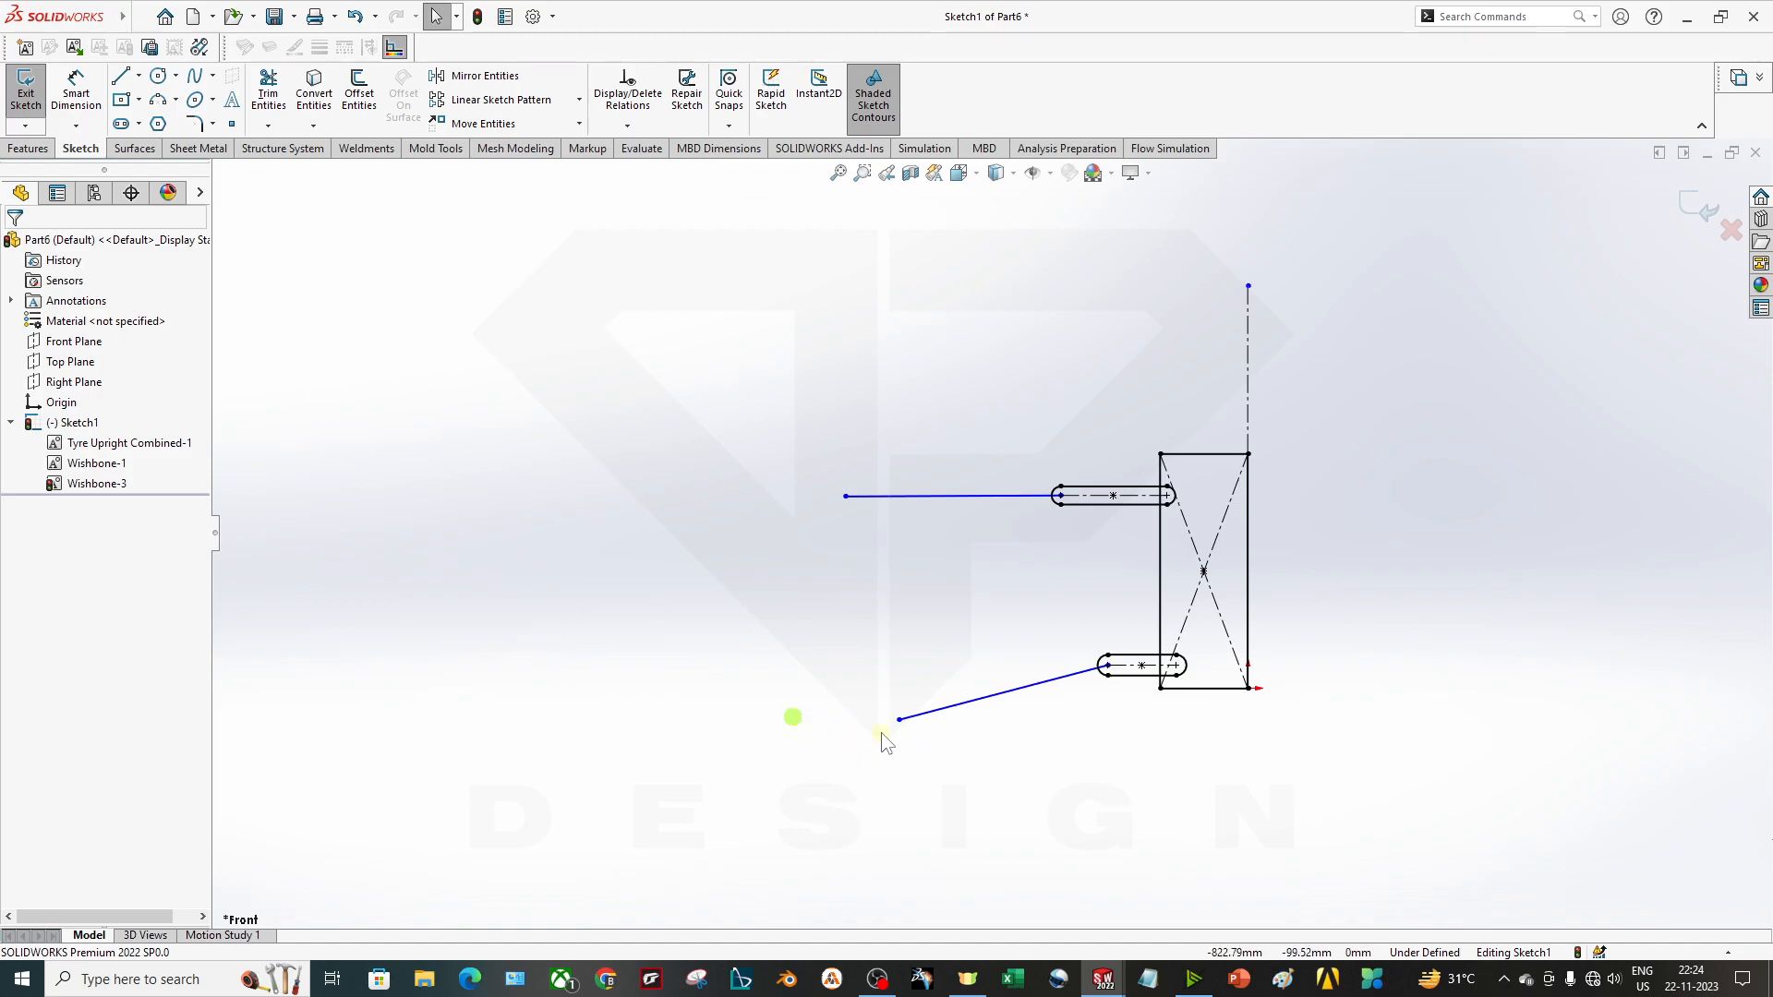
drag(900, 726, 879, 806)
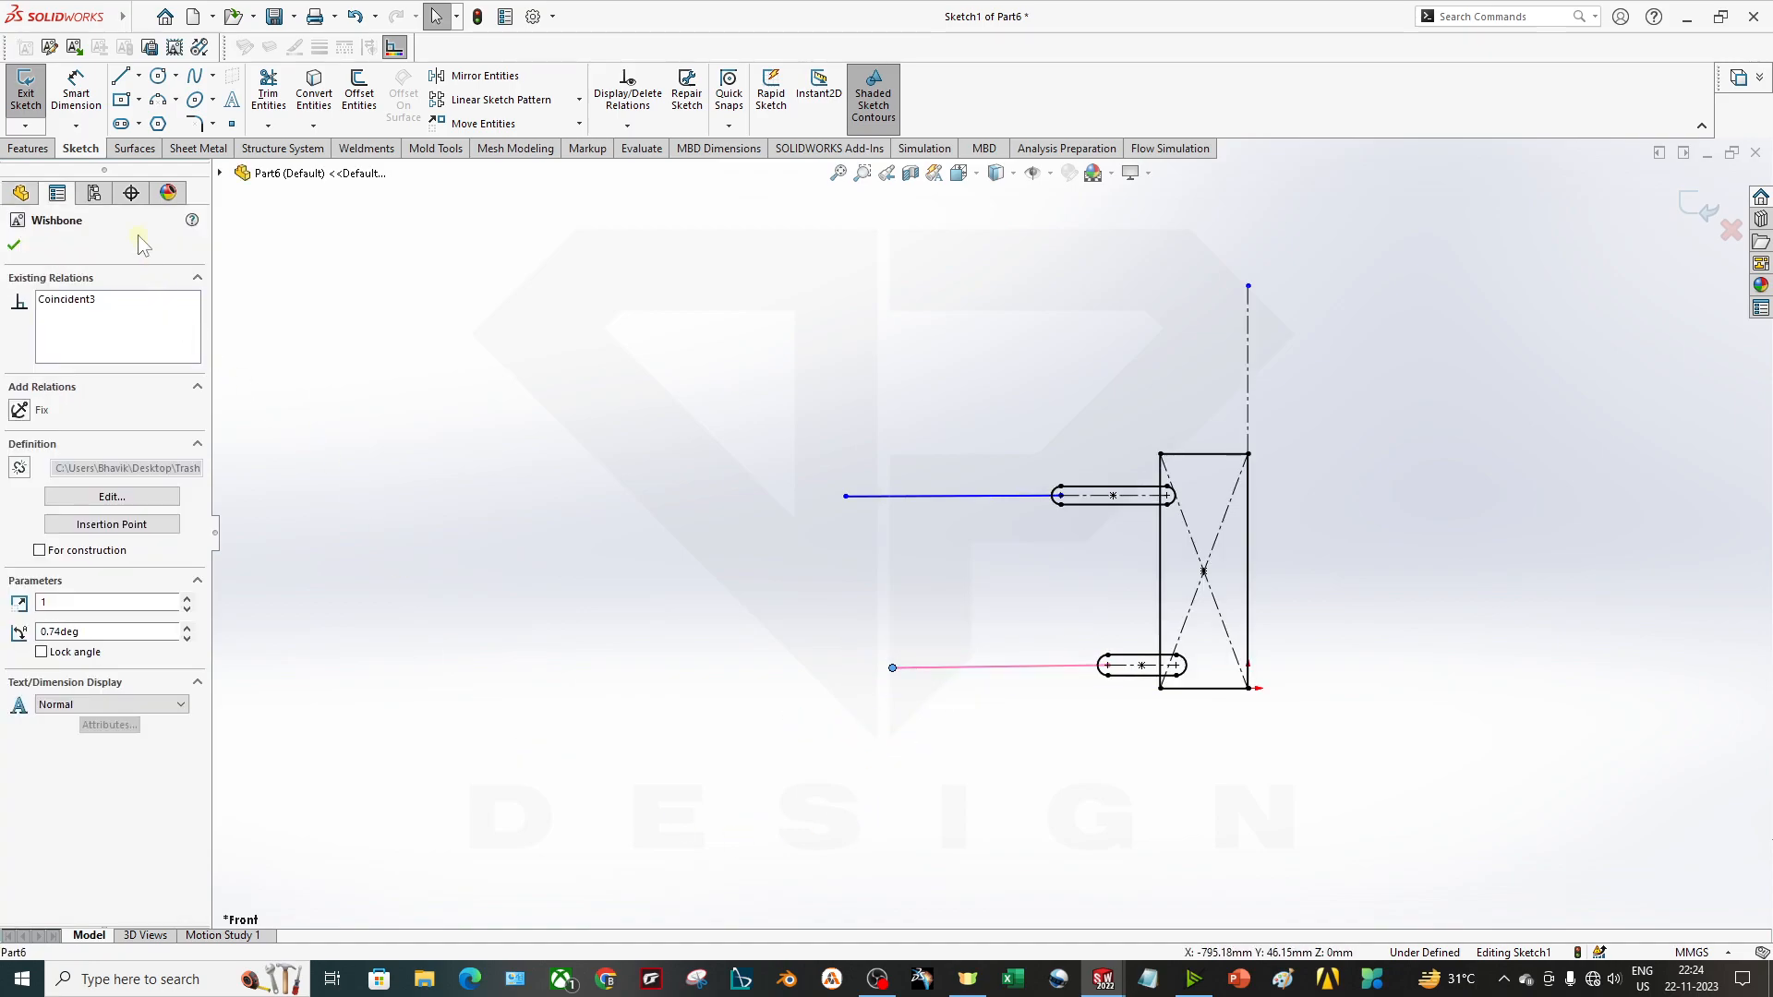
Draw two centrelines from the wishbones' free ends to a shared point on the left, and move that point slightly upward.
click(138, 76)
click(162, 118)
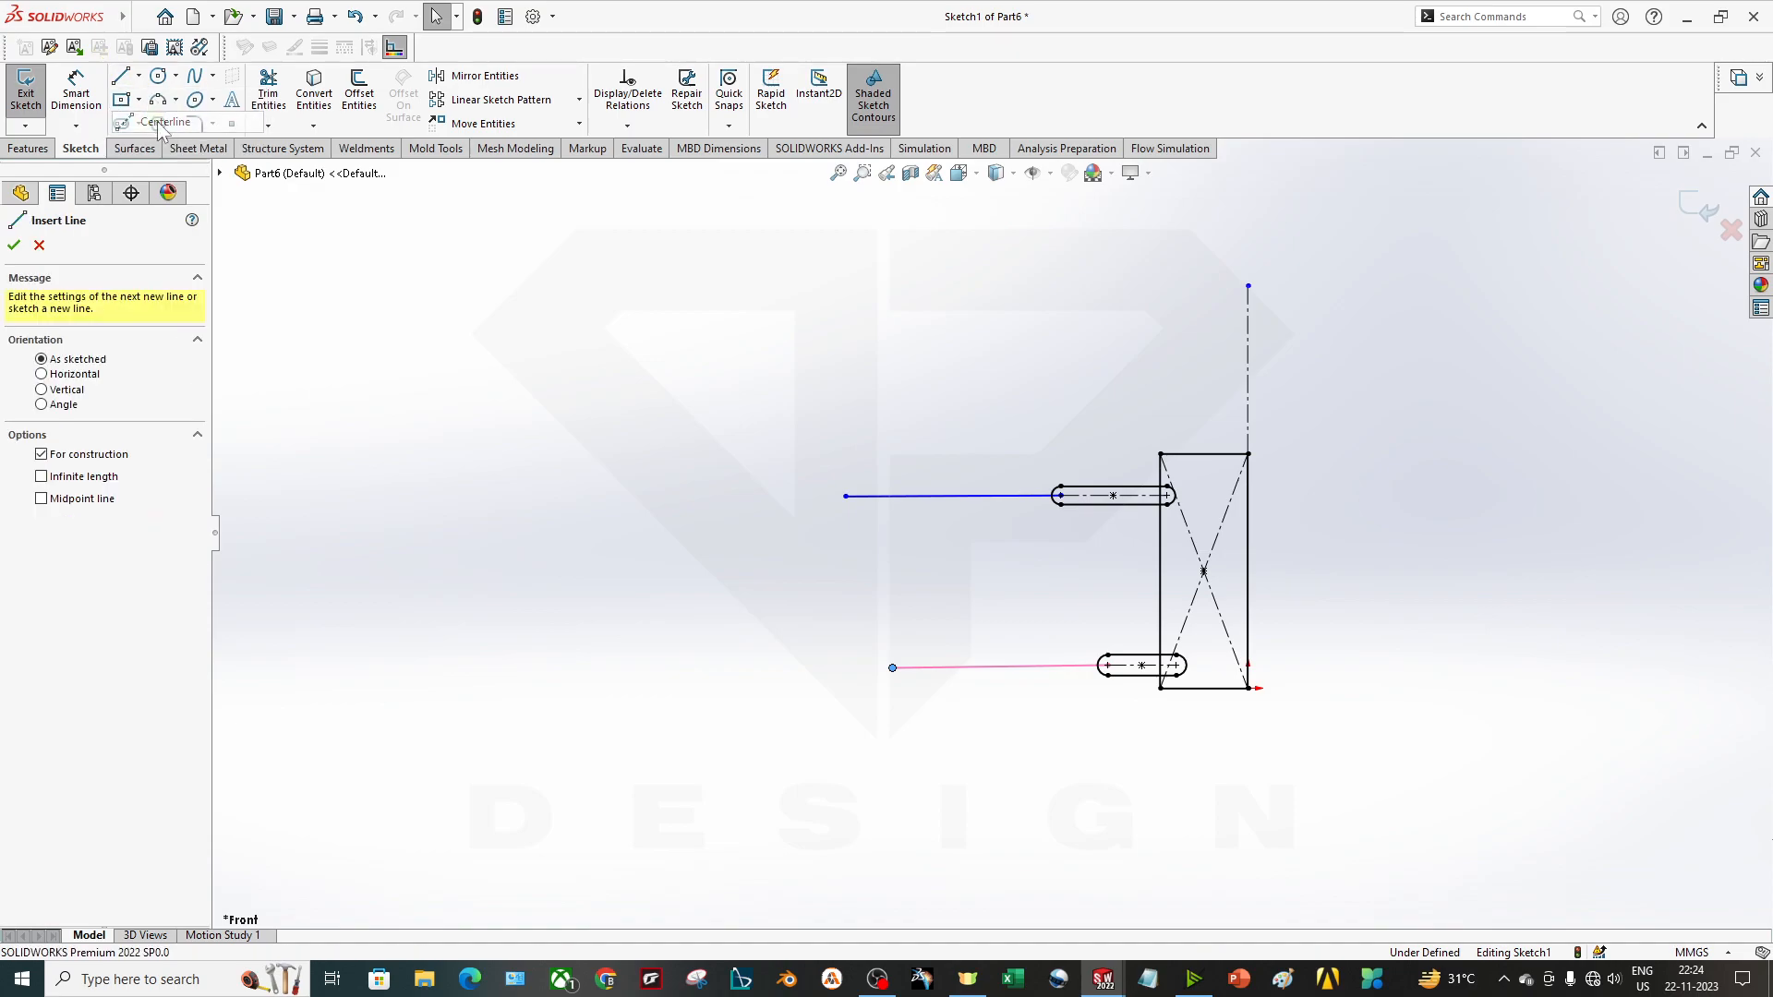
click(846, 496)
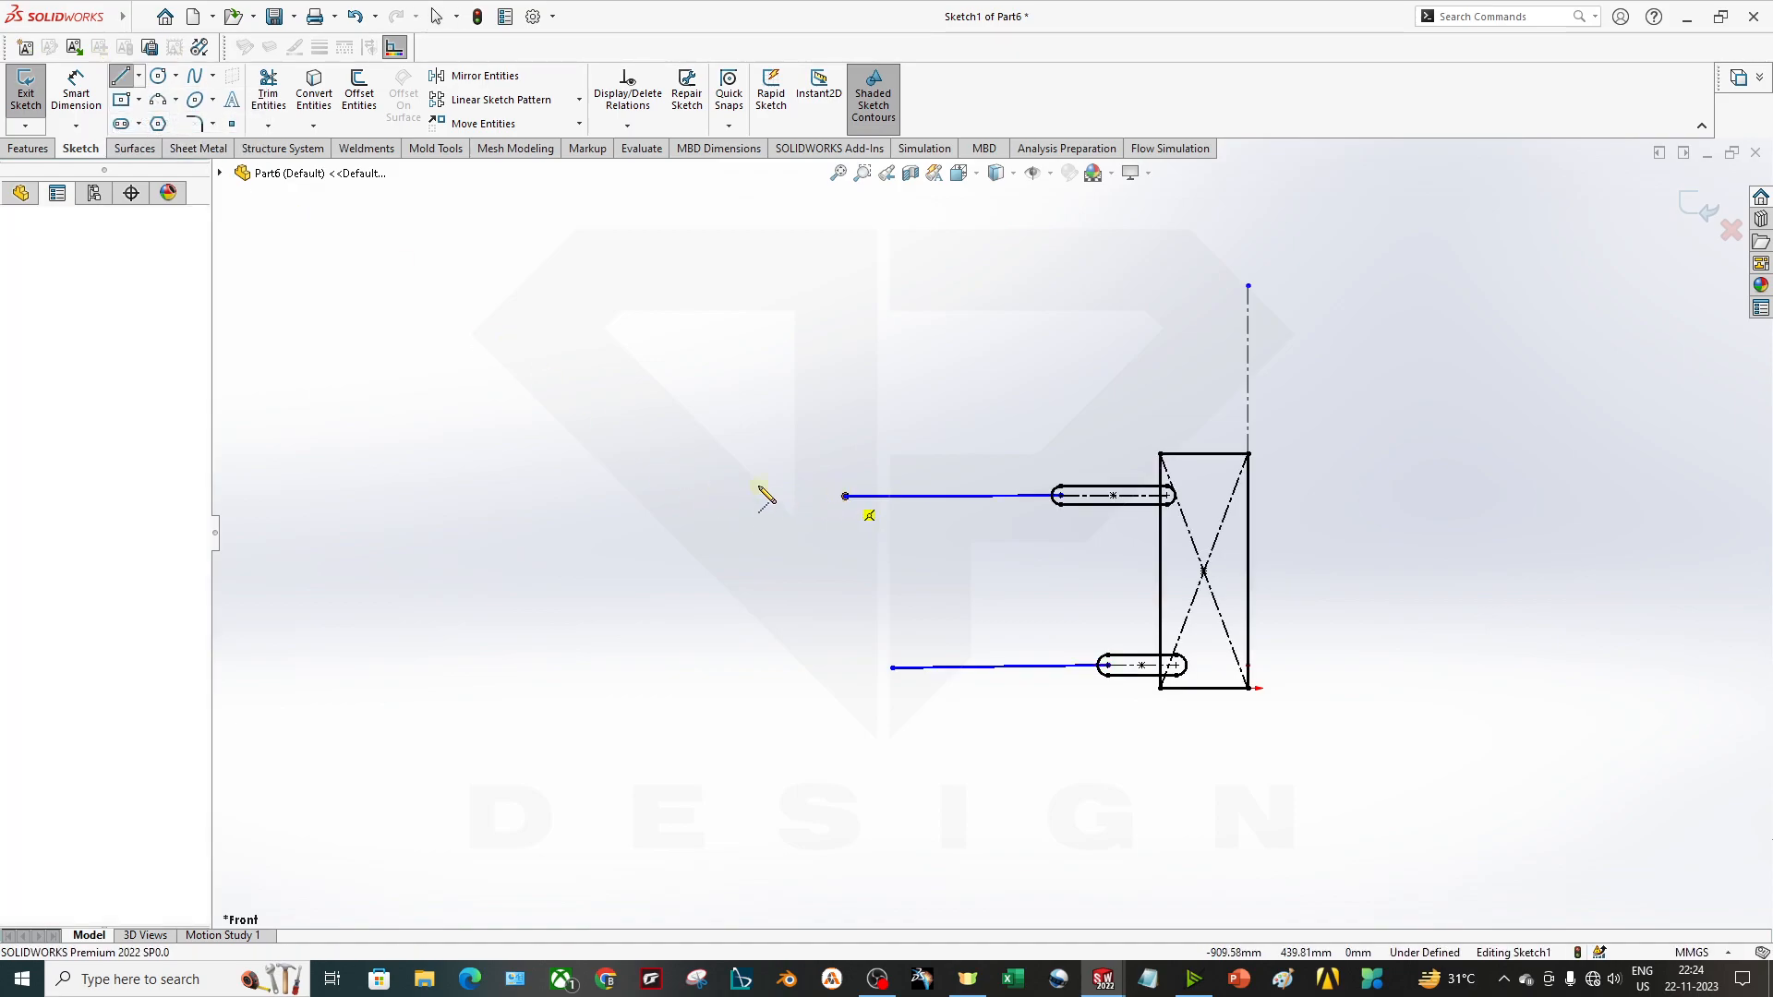
click(409, 592)
click(892, 668)
key(Escape)
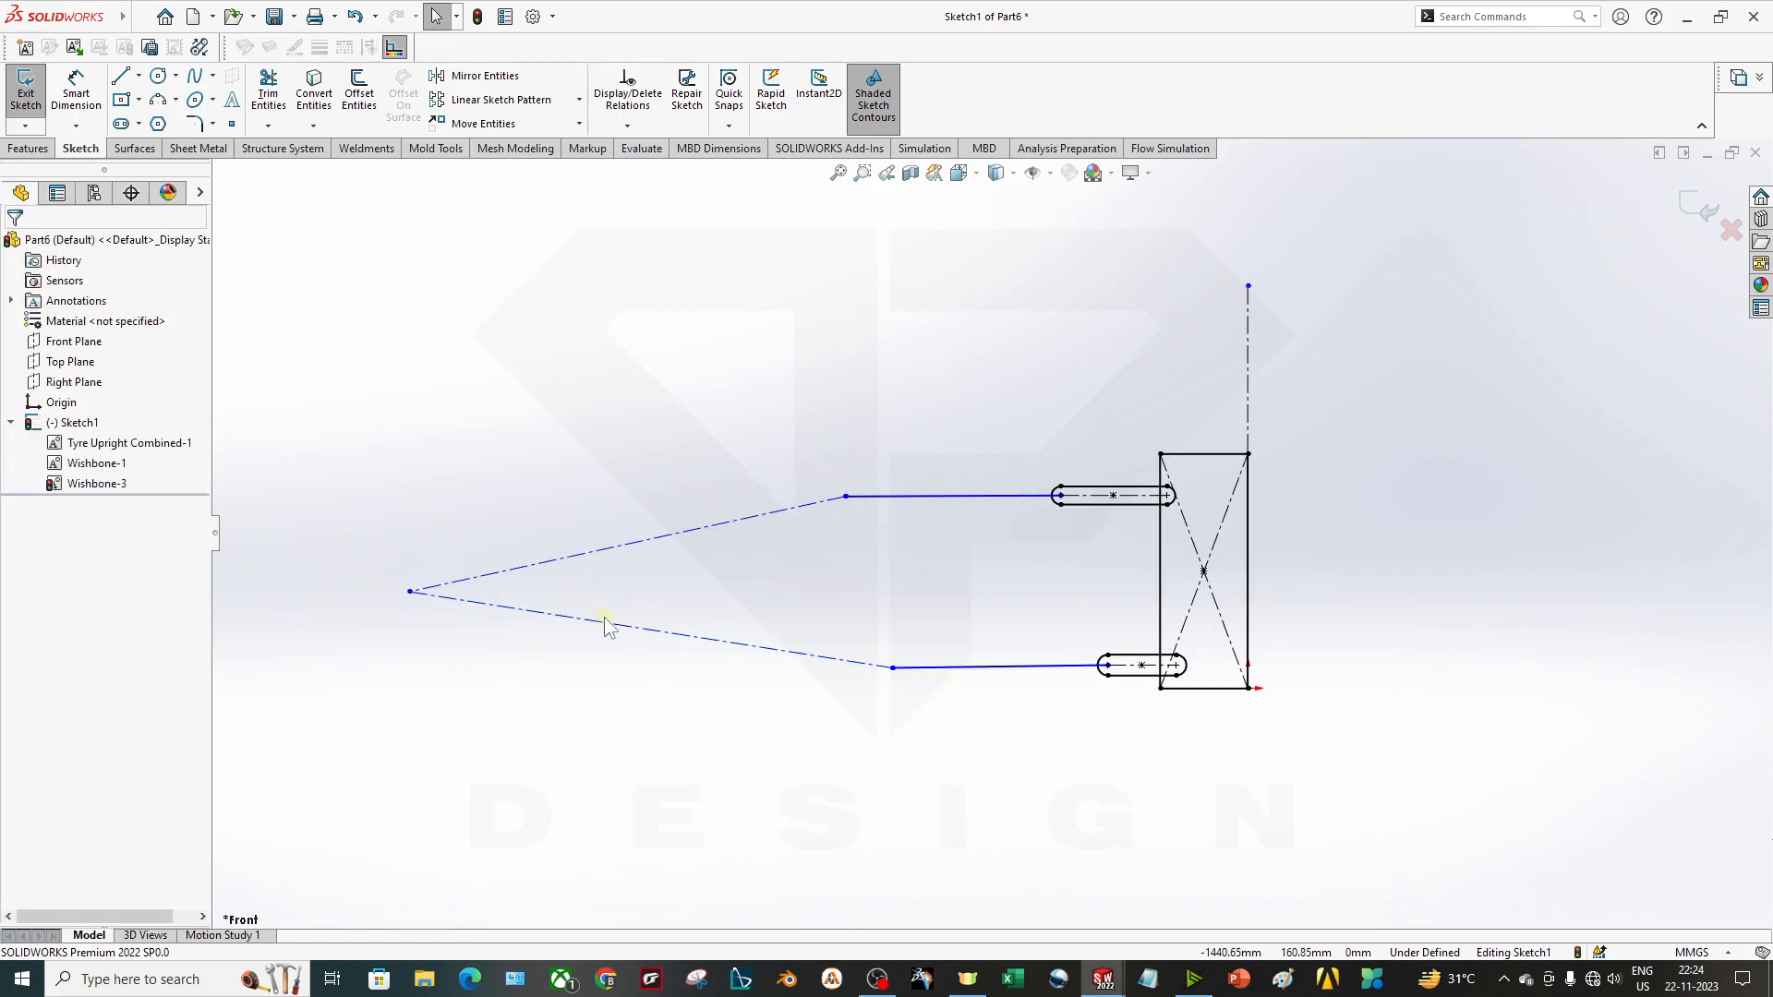
mouse_move(409, 591)
mouse_down()
mouse_move(483, 305)
mouse_move(455, 792)
mouse_move(308, 483)
mouse_move(426, 634)
mouse_move(397, 571)
mouse_up()
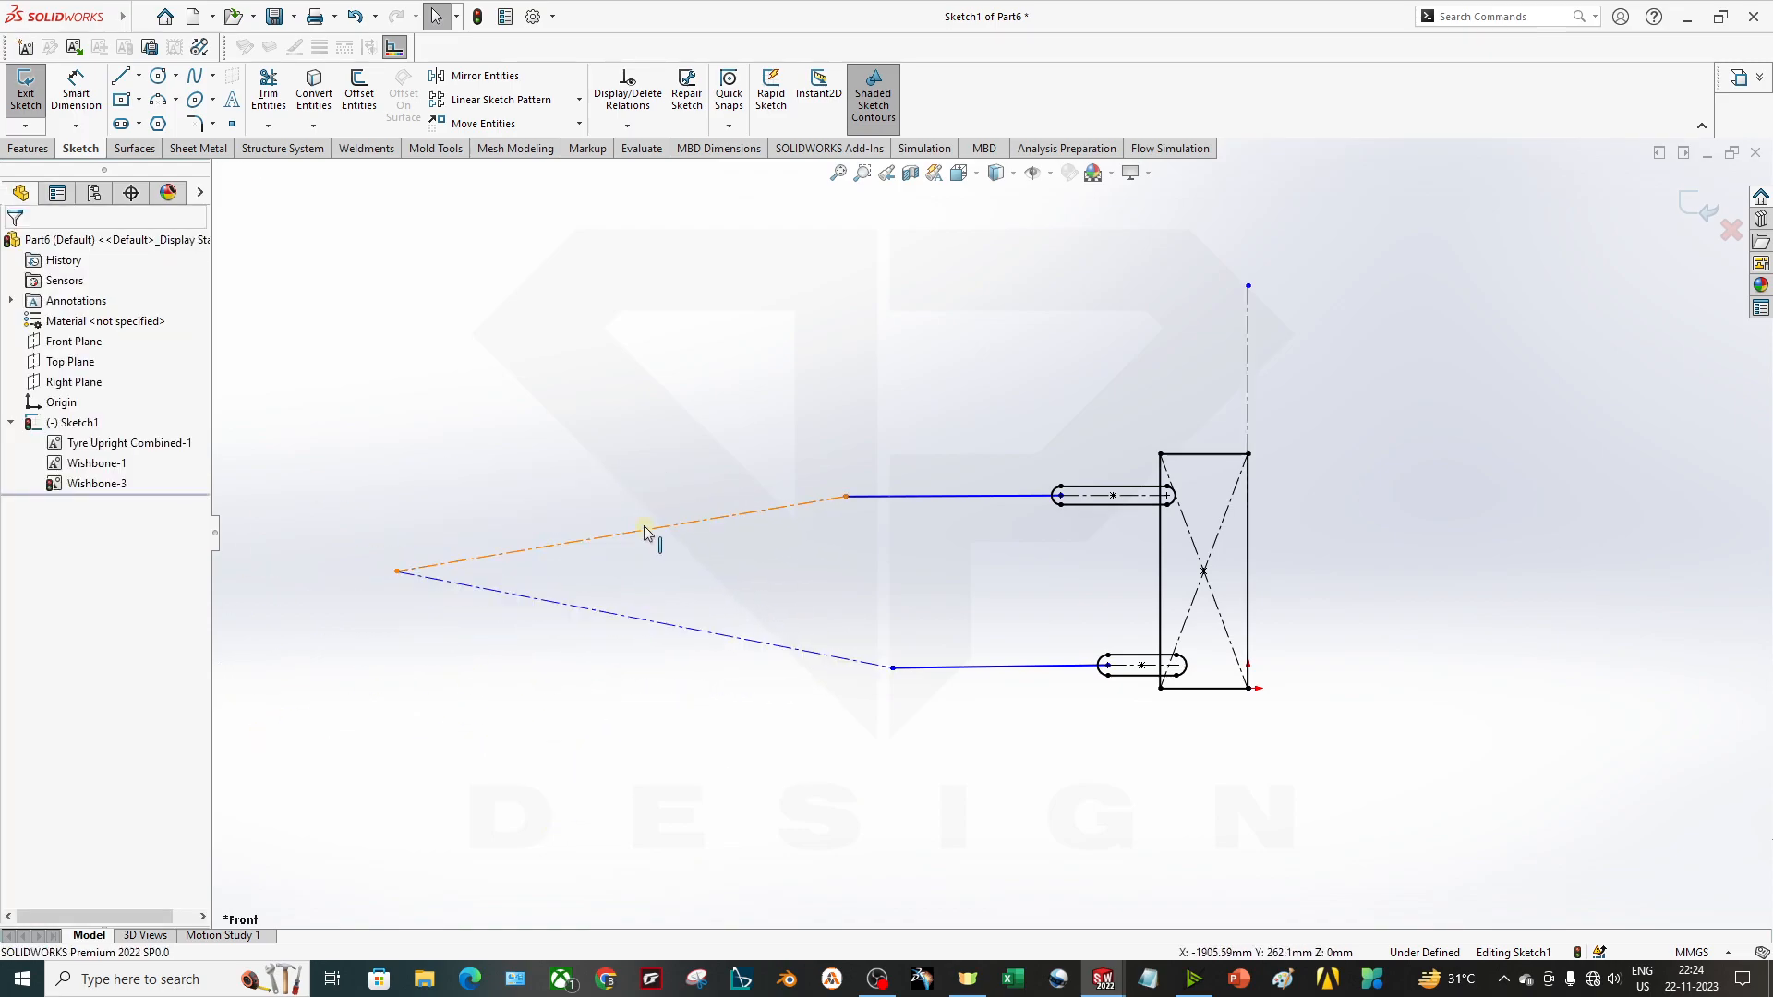
Make the upper centreline collinear with the upper wishbone.
click(693, 535)
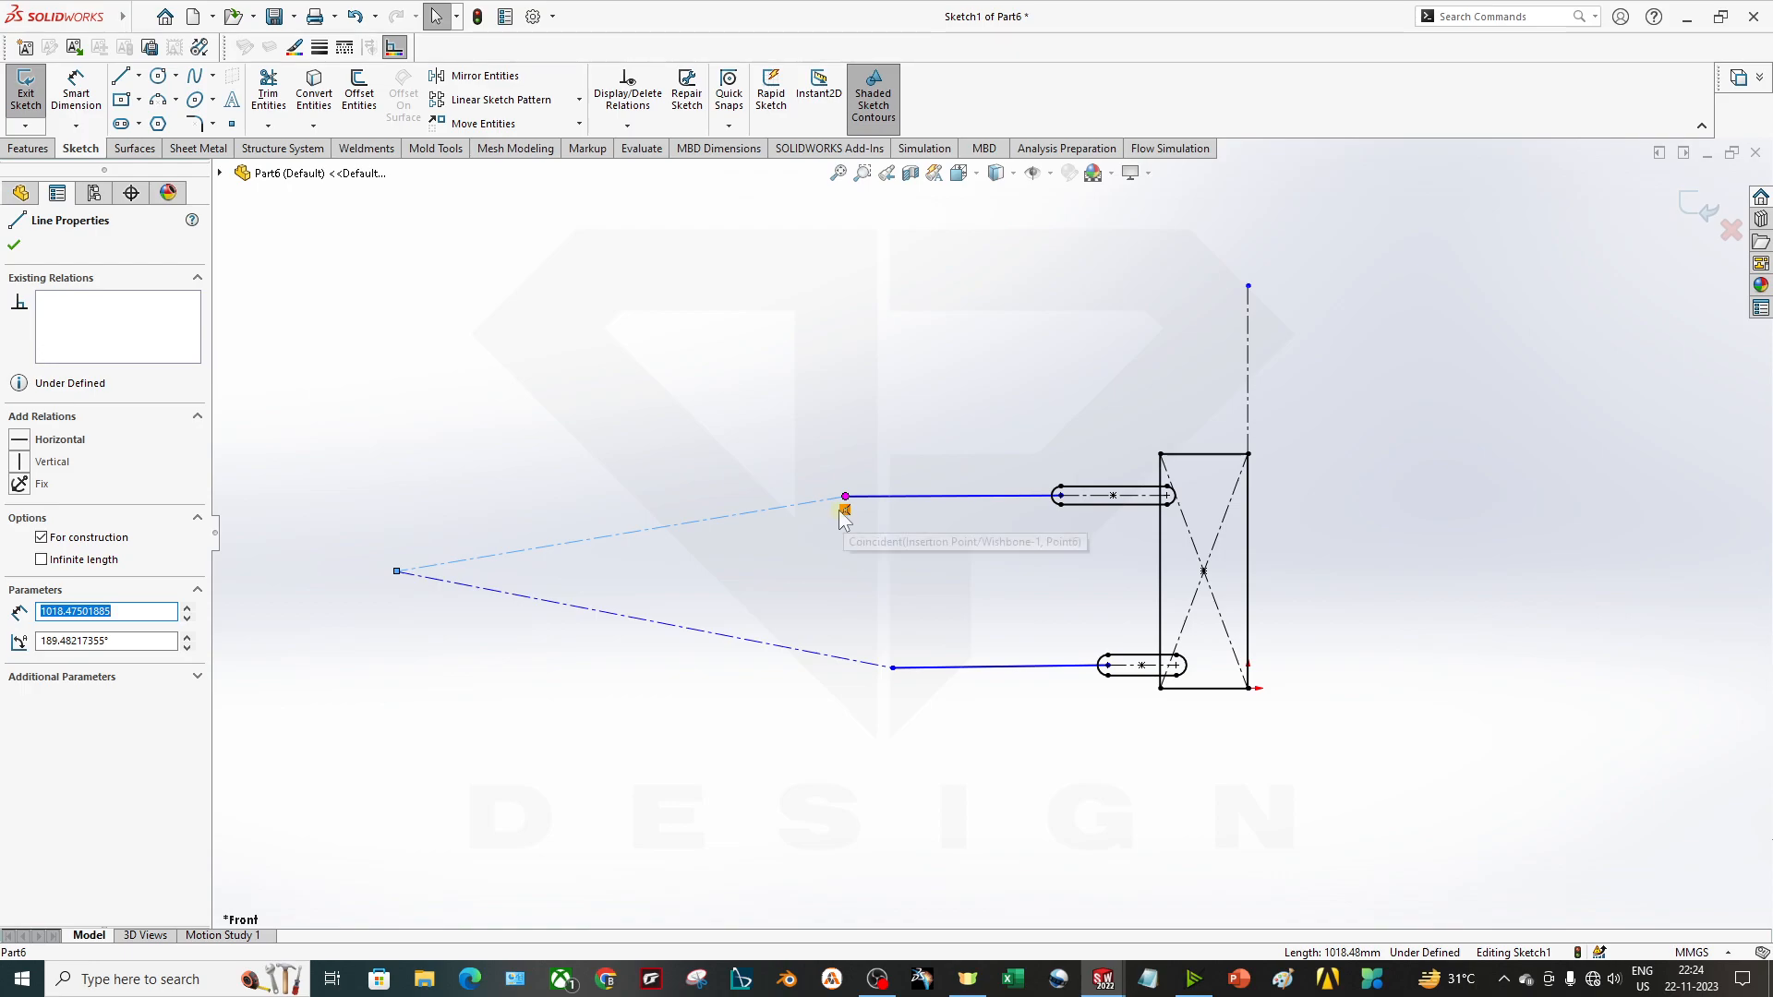
ctrl+click(889, 500)
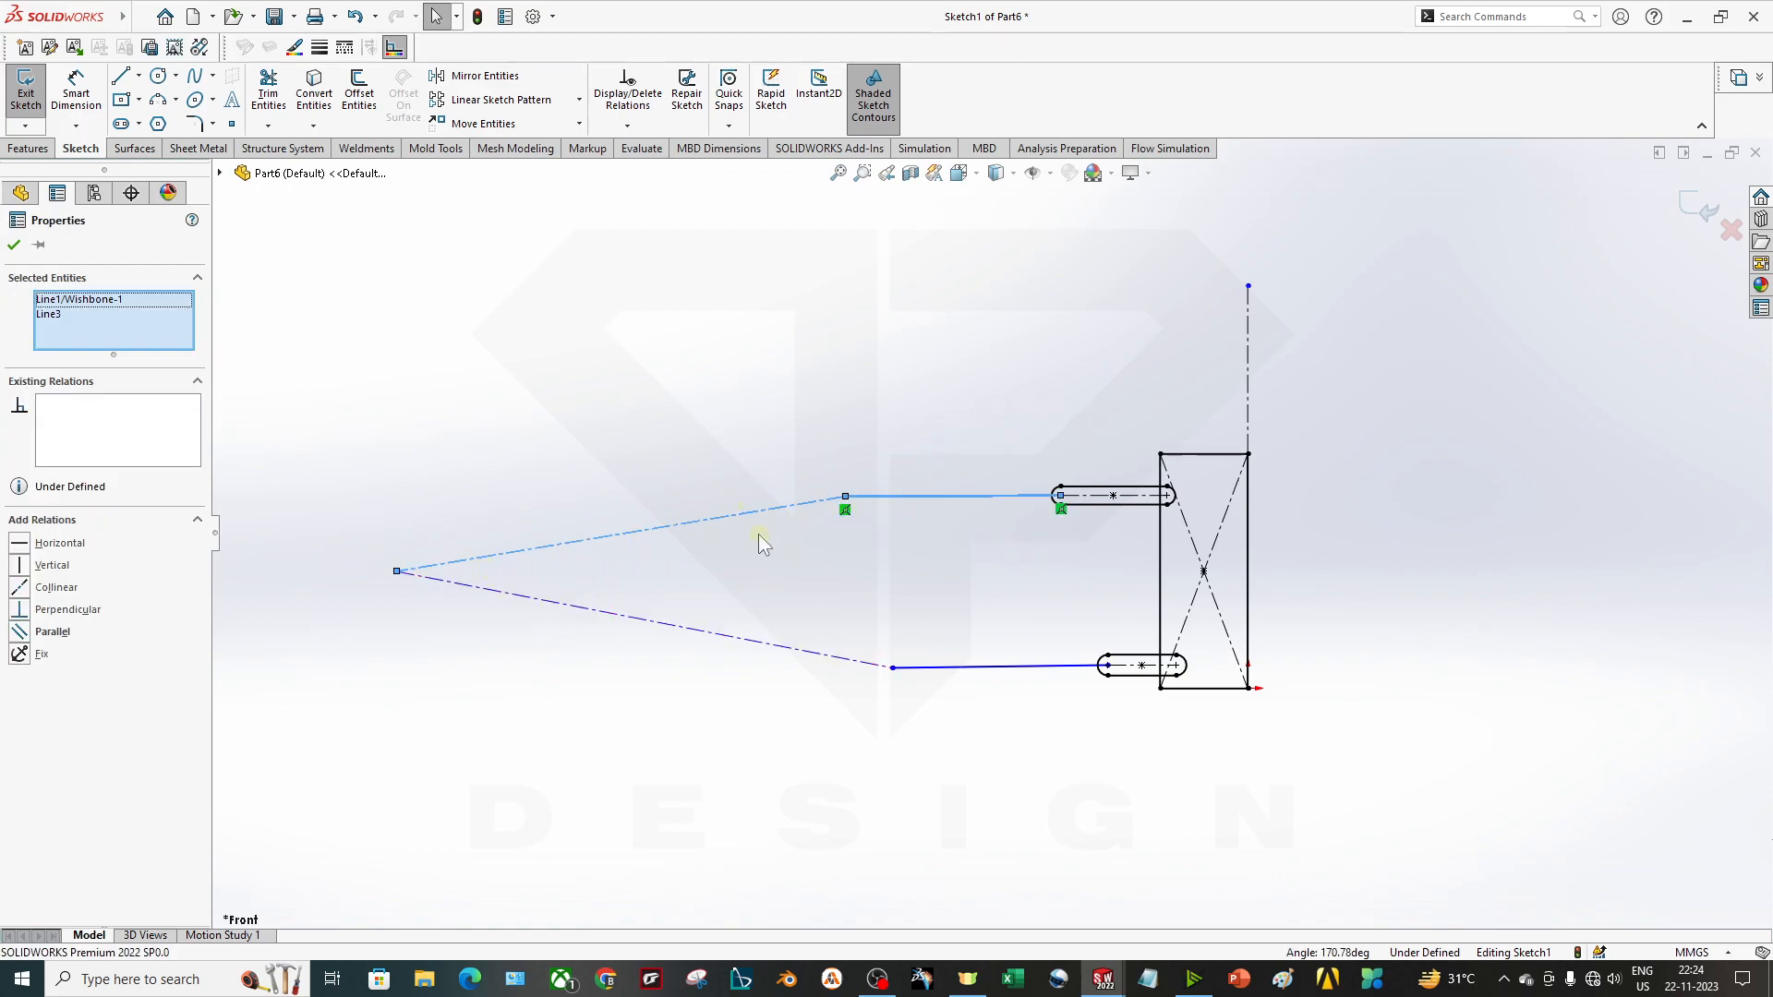
click(25, 589)
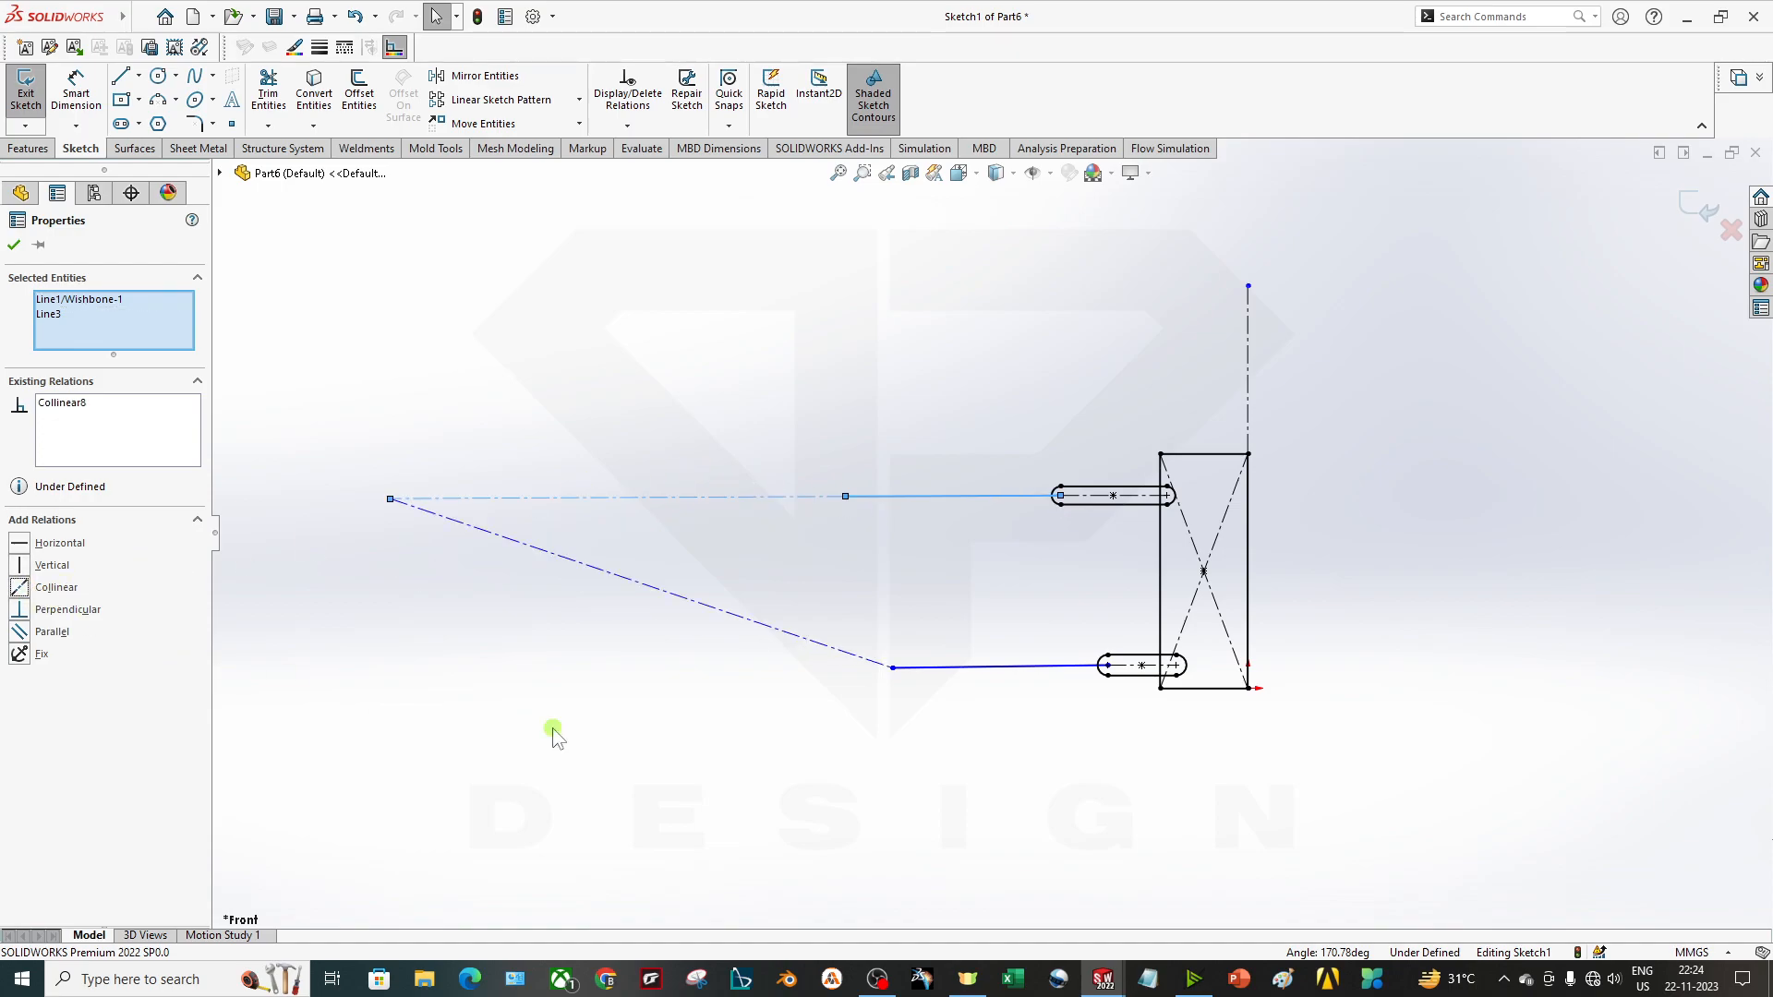
click(558, 736)
Make the lower centreline collinear with the lower wishbone.
click(796, 636)
click(932, 667)
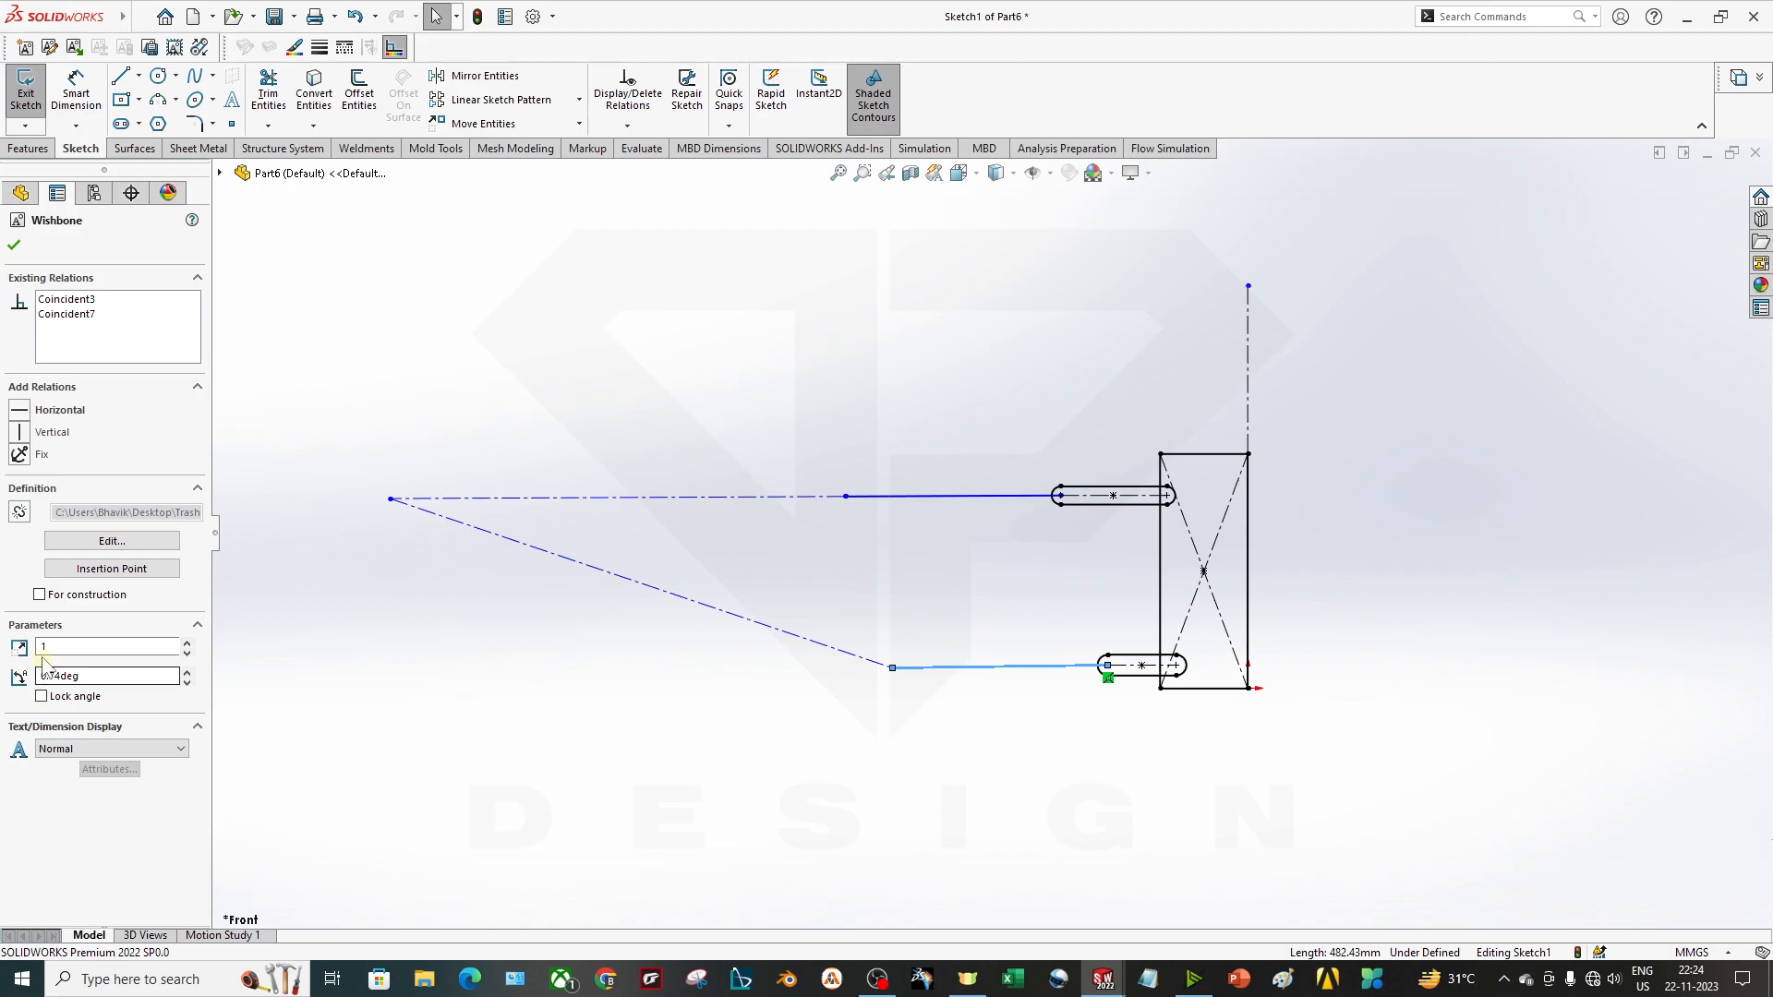
click(847, 719)
click(852, 655)
ctrl+click(920, 668)
click(66, 613)
click(529, 767)
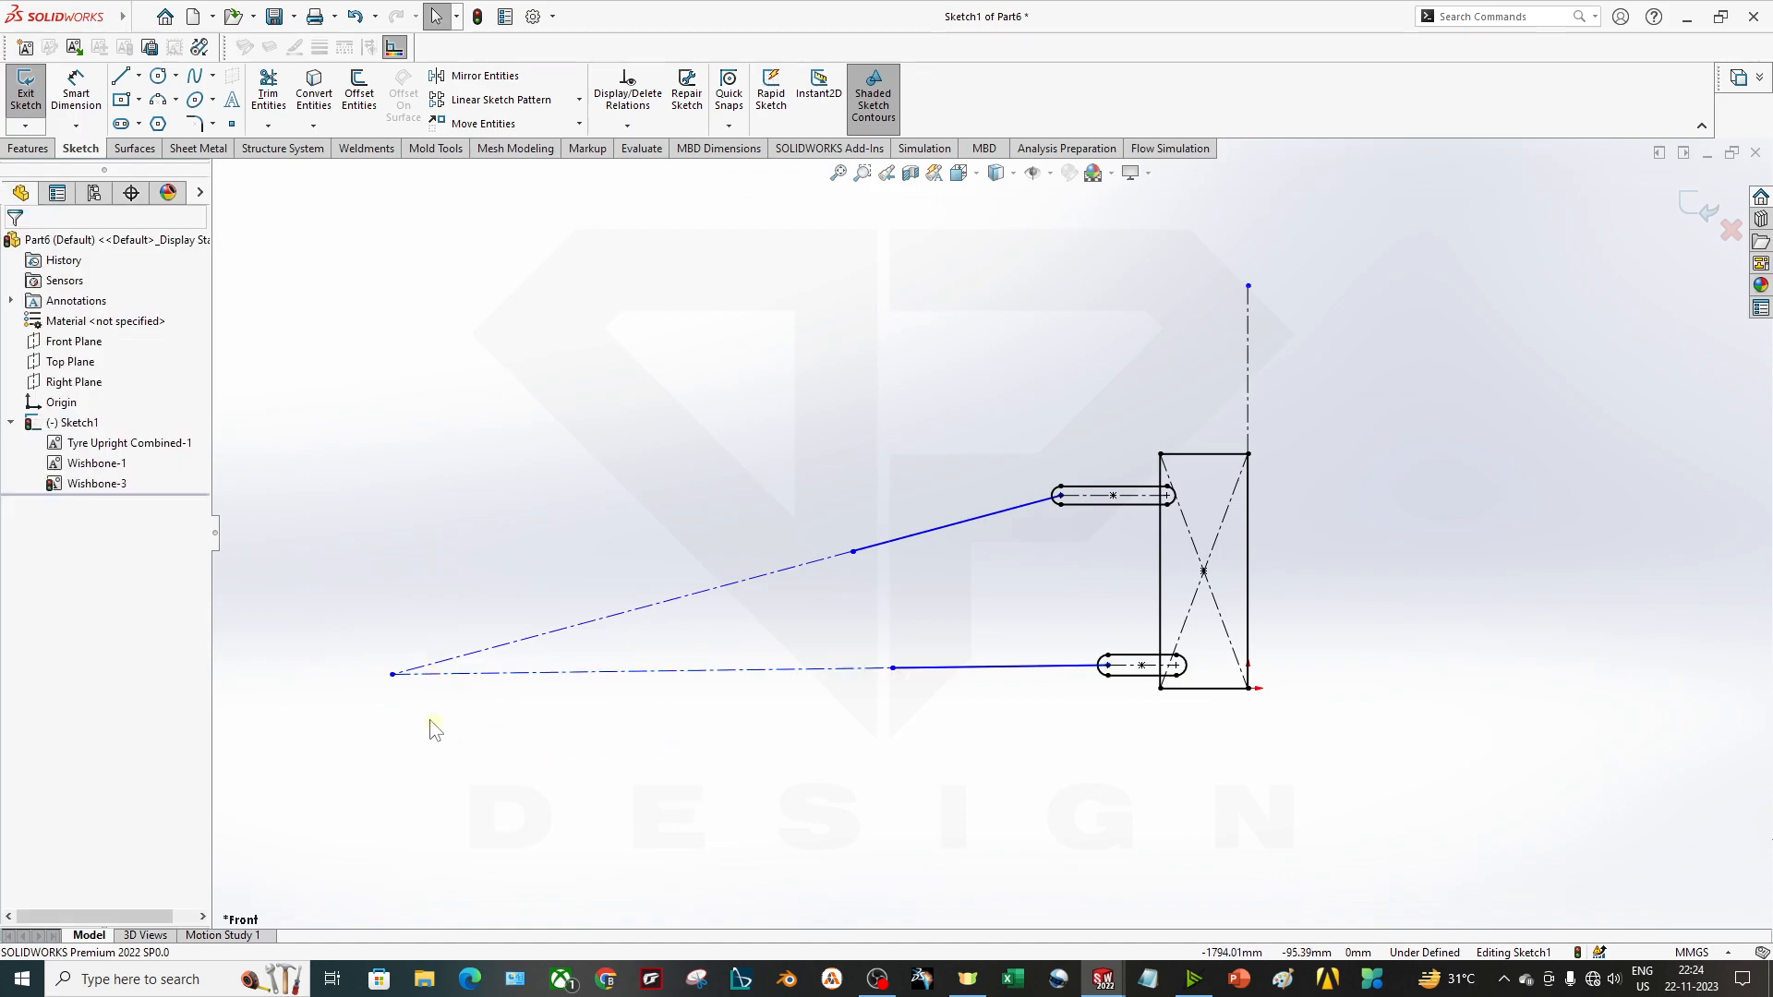
Move the centrelines' intersection point to about X -1488, Y 496 mm so that both wishbones swing with it.
mouse_move(393, 680)
mouse_down()
mouse_move(397, 547)
mouse_move(420, 555)
mouse_move(423, 369)
mouse_move(420, 672)
mouse_move(388, 693)
mouse_move(370, 577)
mouse_move(453, 751)
mouse_move(339, 802)
mouse_move(351, 611)
mouse_move(328, 406)
mouse_move(297, 578)
mouse_move(367, 650)
mouse_move(393, 480)
mouse_move(248, 454)
mouse_move(316, 761)
mouse_move(497, 654)
mouse_move(259, 672)
mouse_move(350, 726)
mouse_move(406, 589)
mouse_move(301, 510)
mouse_move(299, 562)
mouse_move(401, 629)
mouse_move(299, 539)
mouse_move(338, 441)
mouse_move(260, 630)
mouse_move(326, 562)
mouse_move(280, 681)
mouse_move(314, 614)
mouse_move(291, 441)
mouse_move(434, 562)
mouse_move(583, 479)
mouse_up()
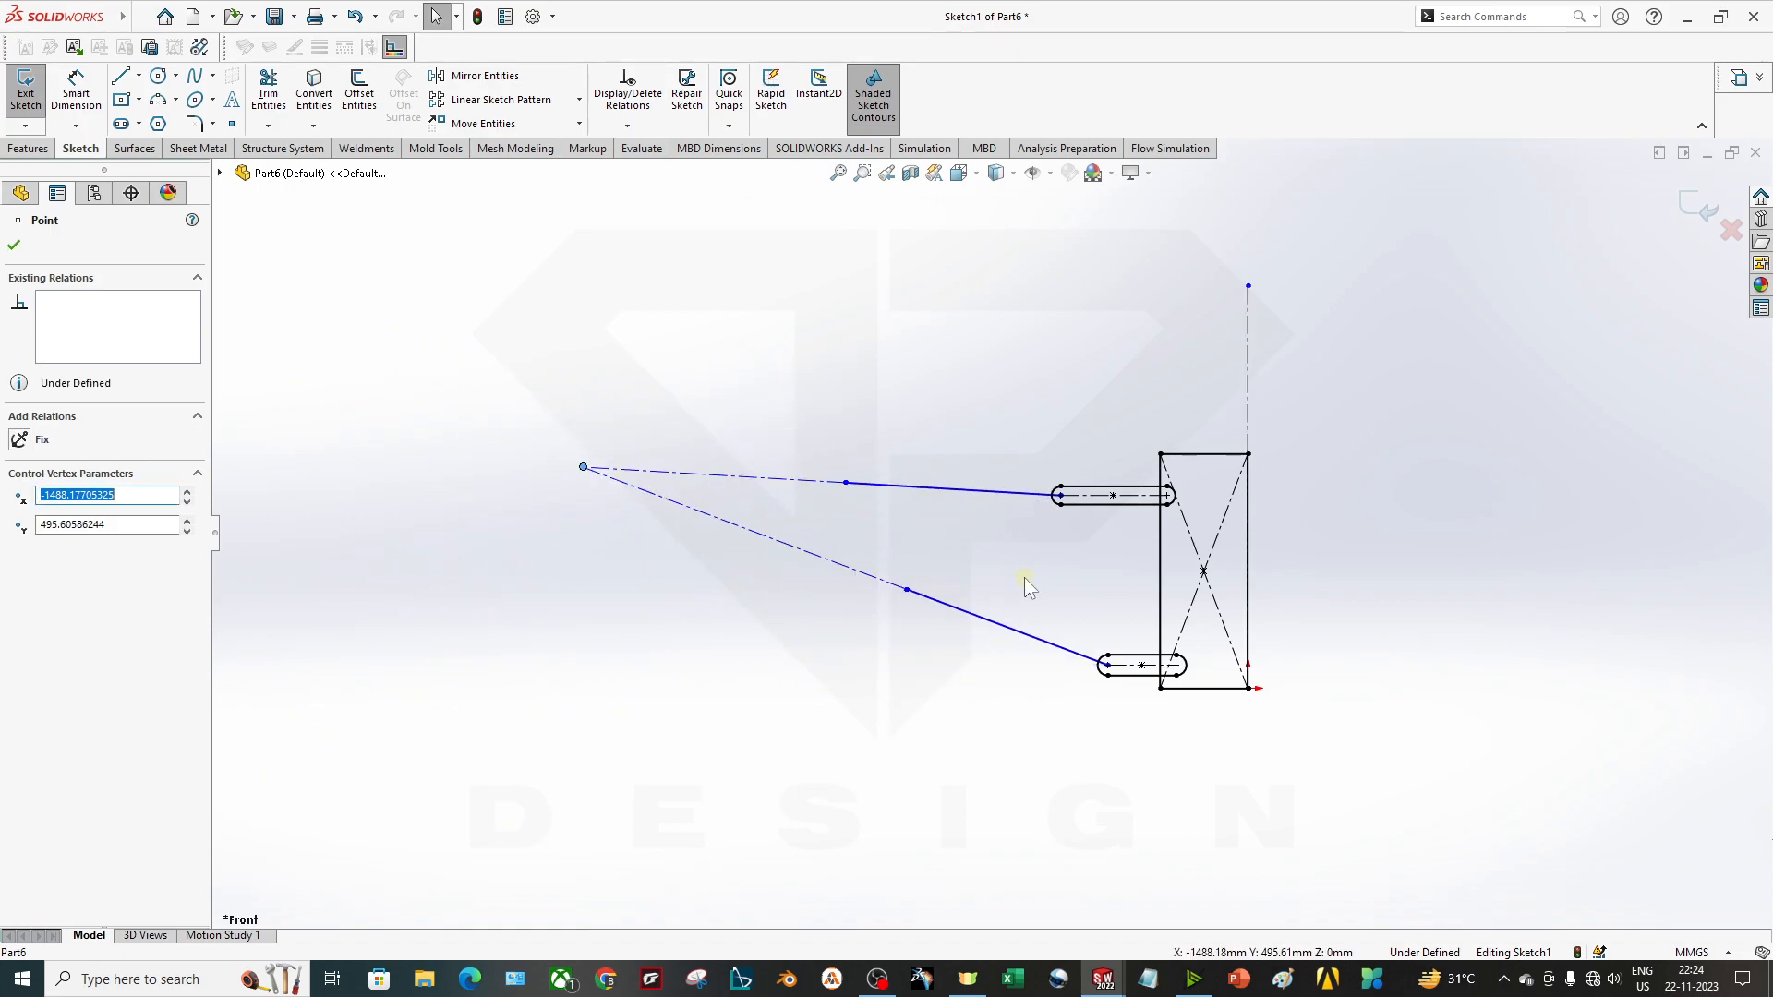
scroll(1021, 580, down, 2)
scroll(865, 652, up, 2)
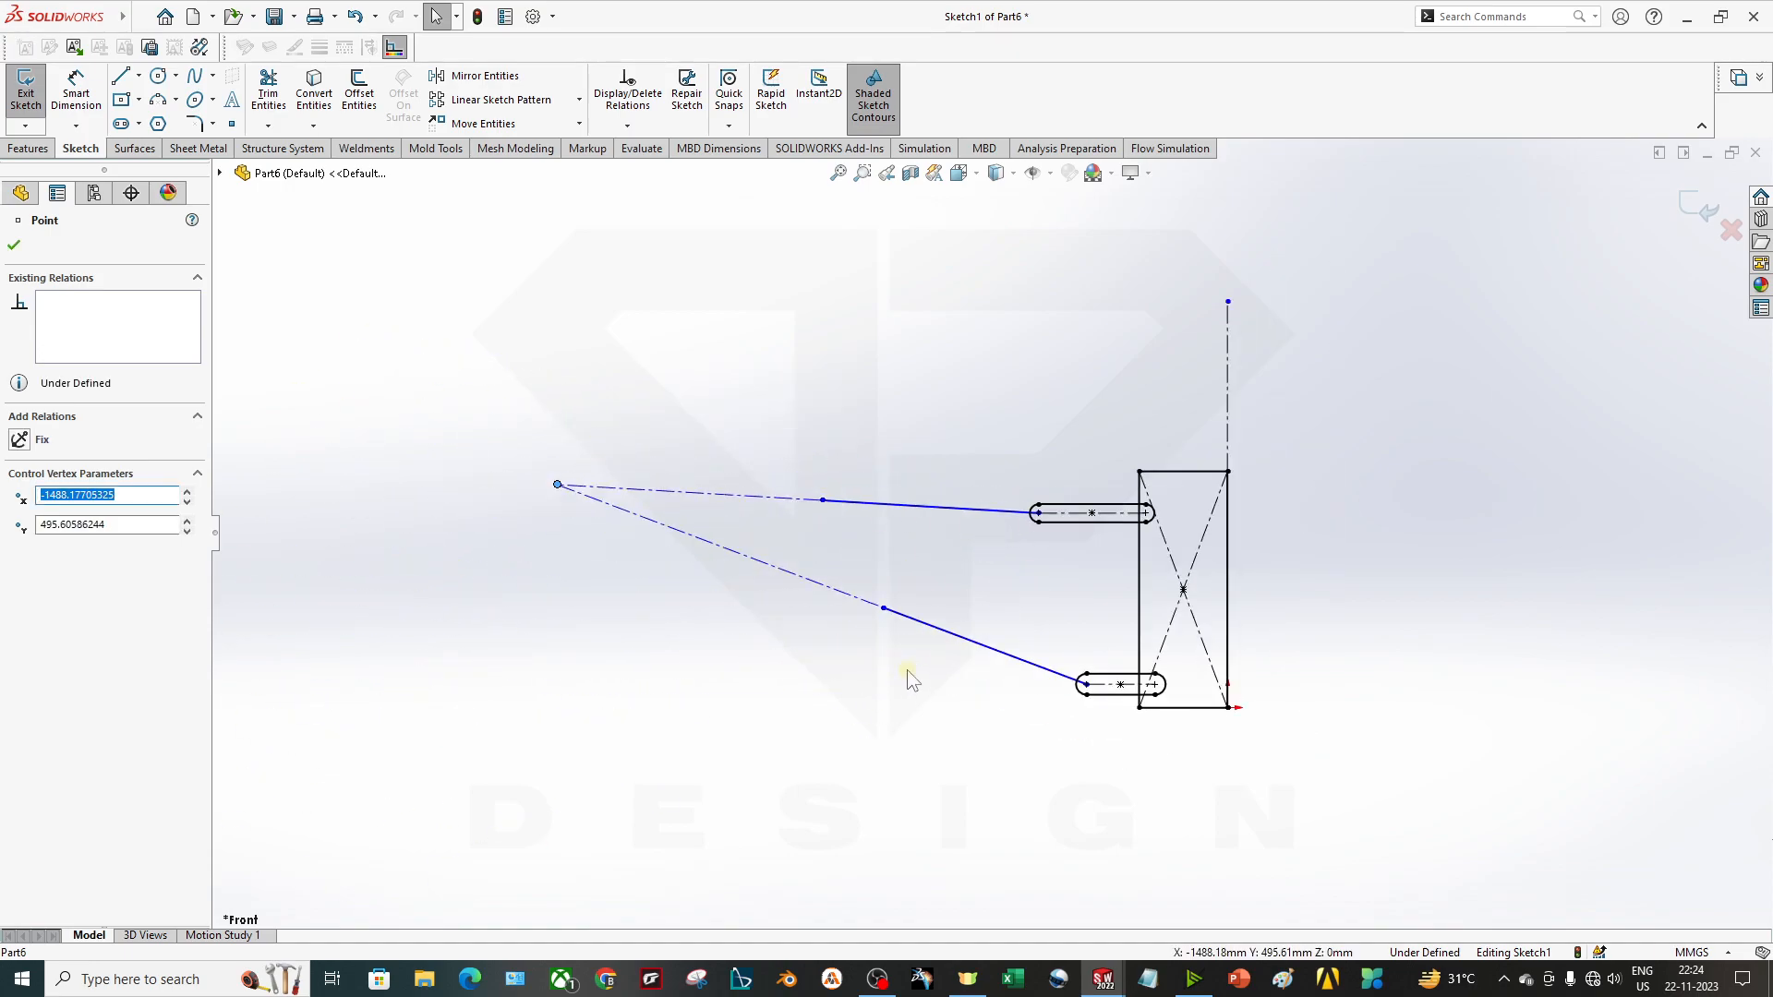
click(79, 85)
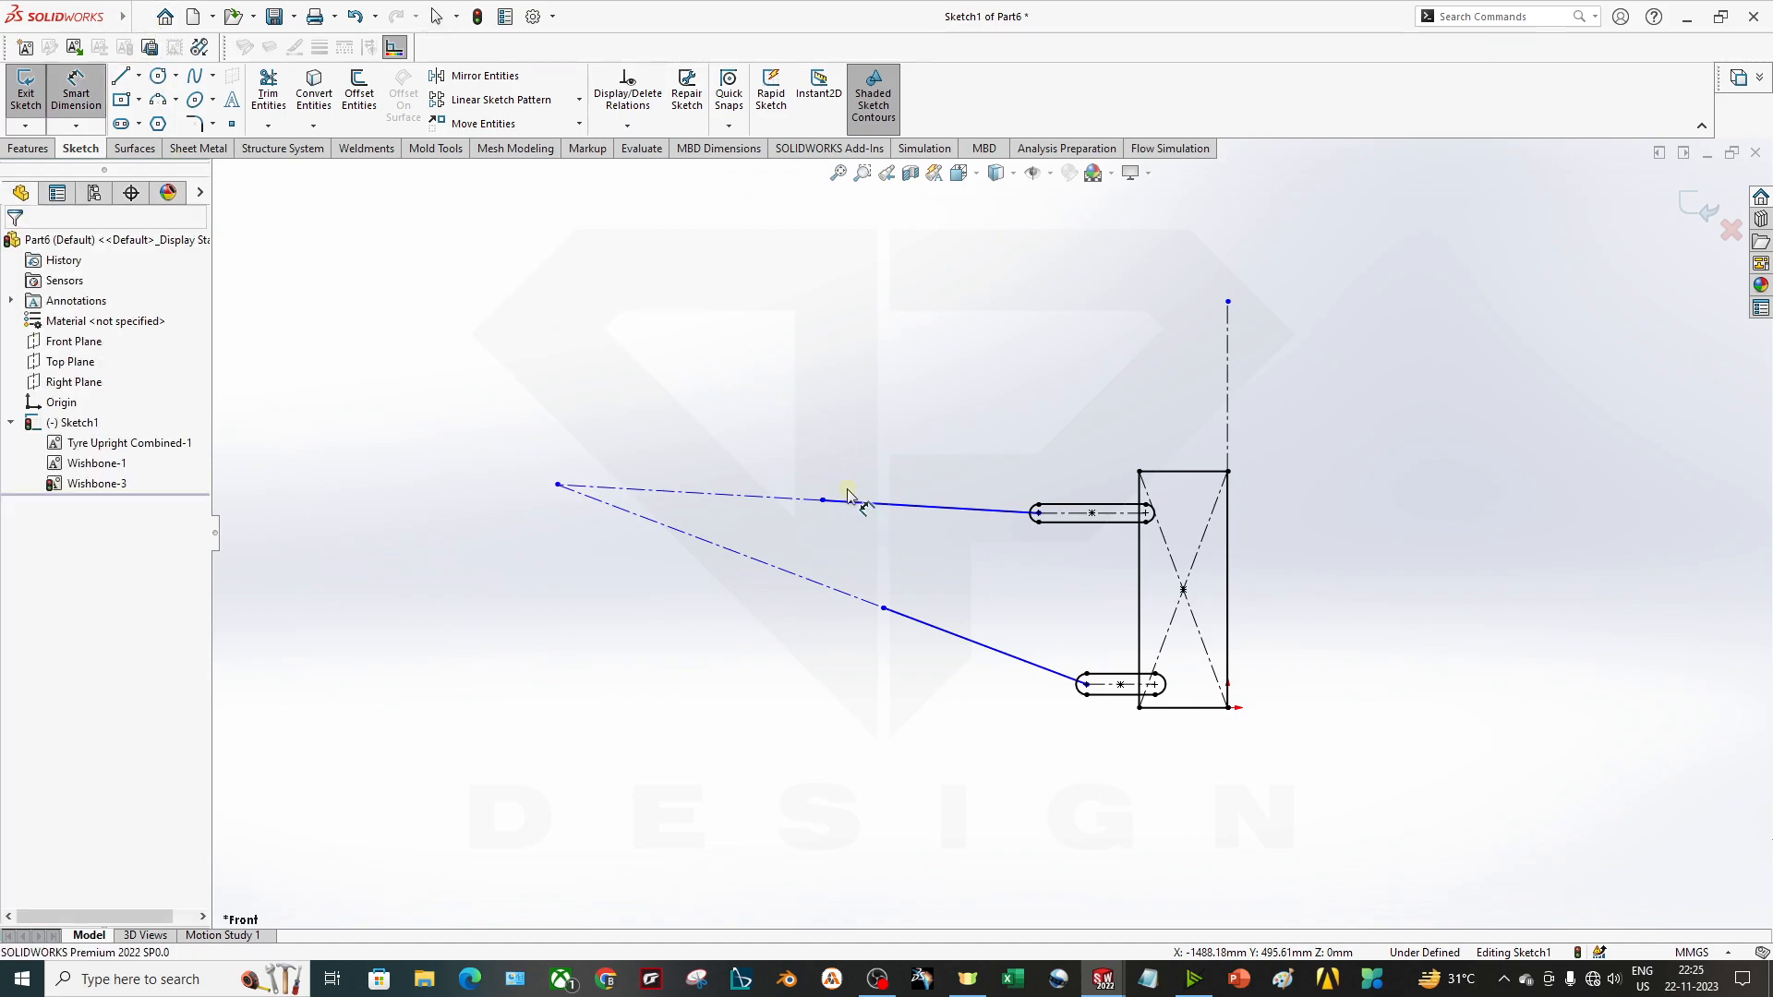
click(866, 504)
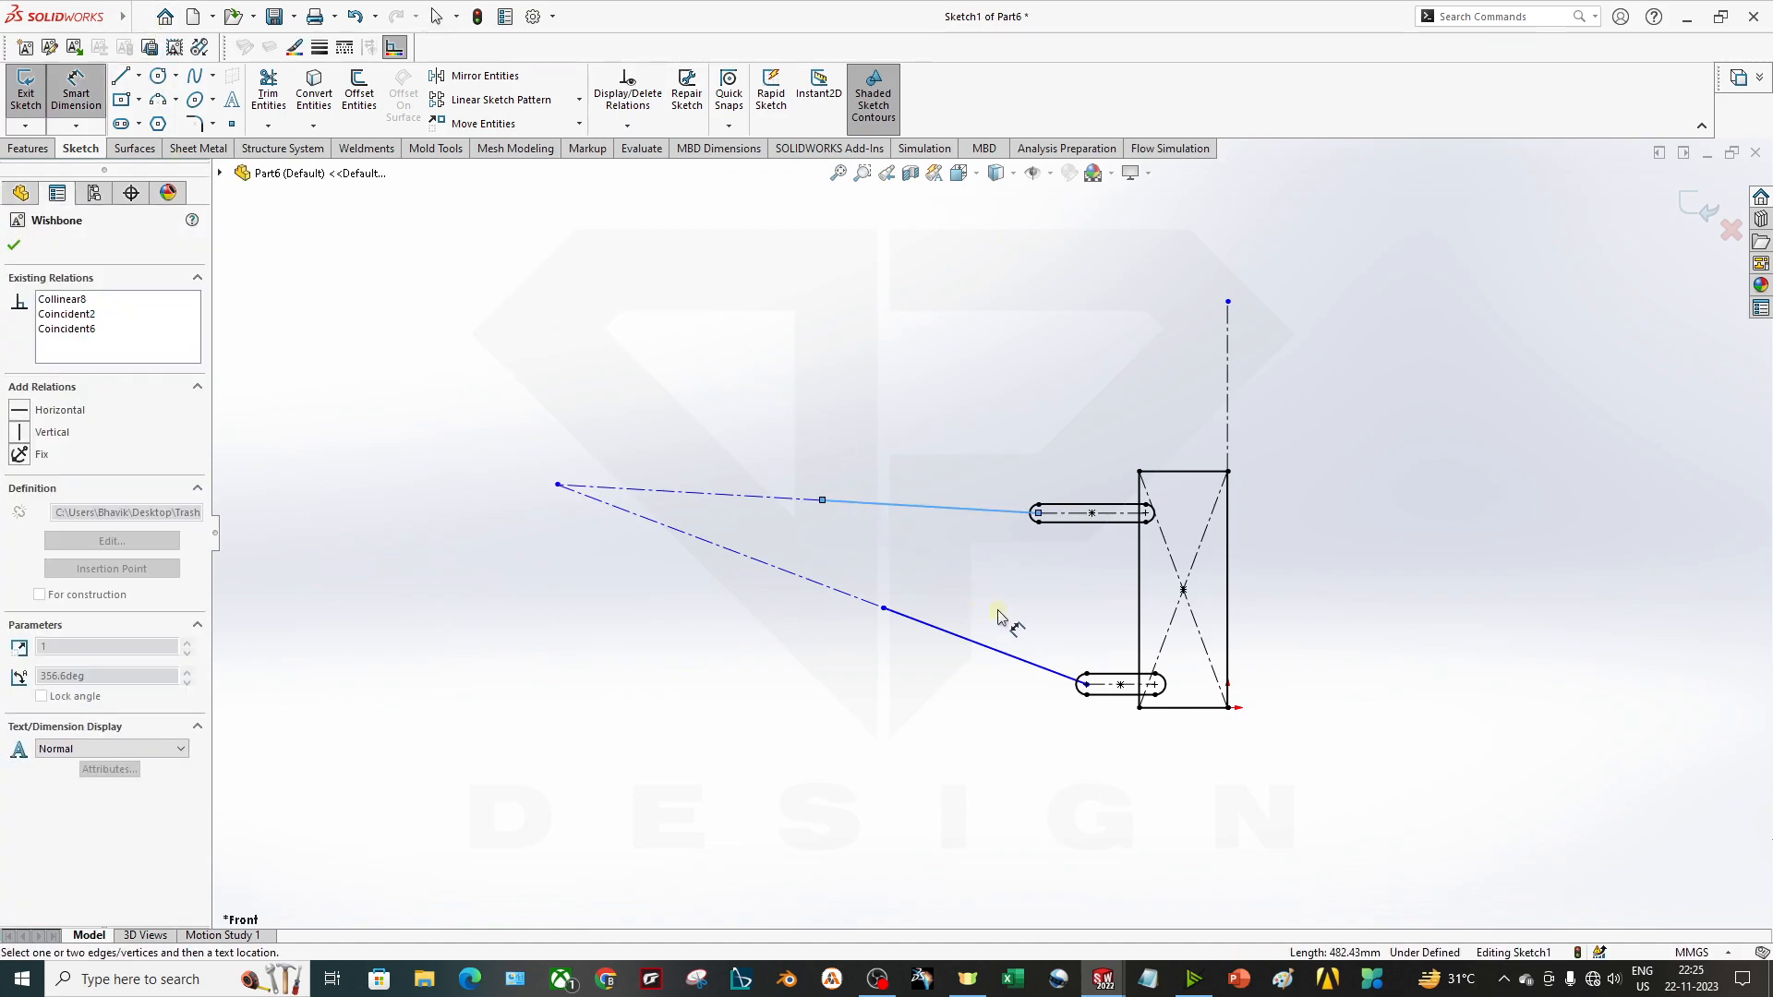
click(1139, 589)
click(1000, 488)
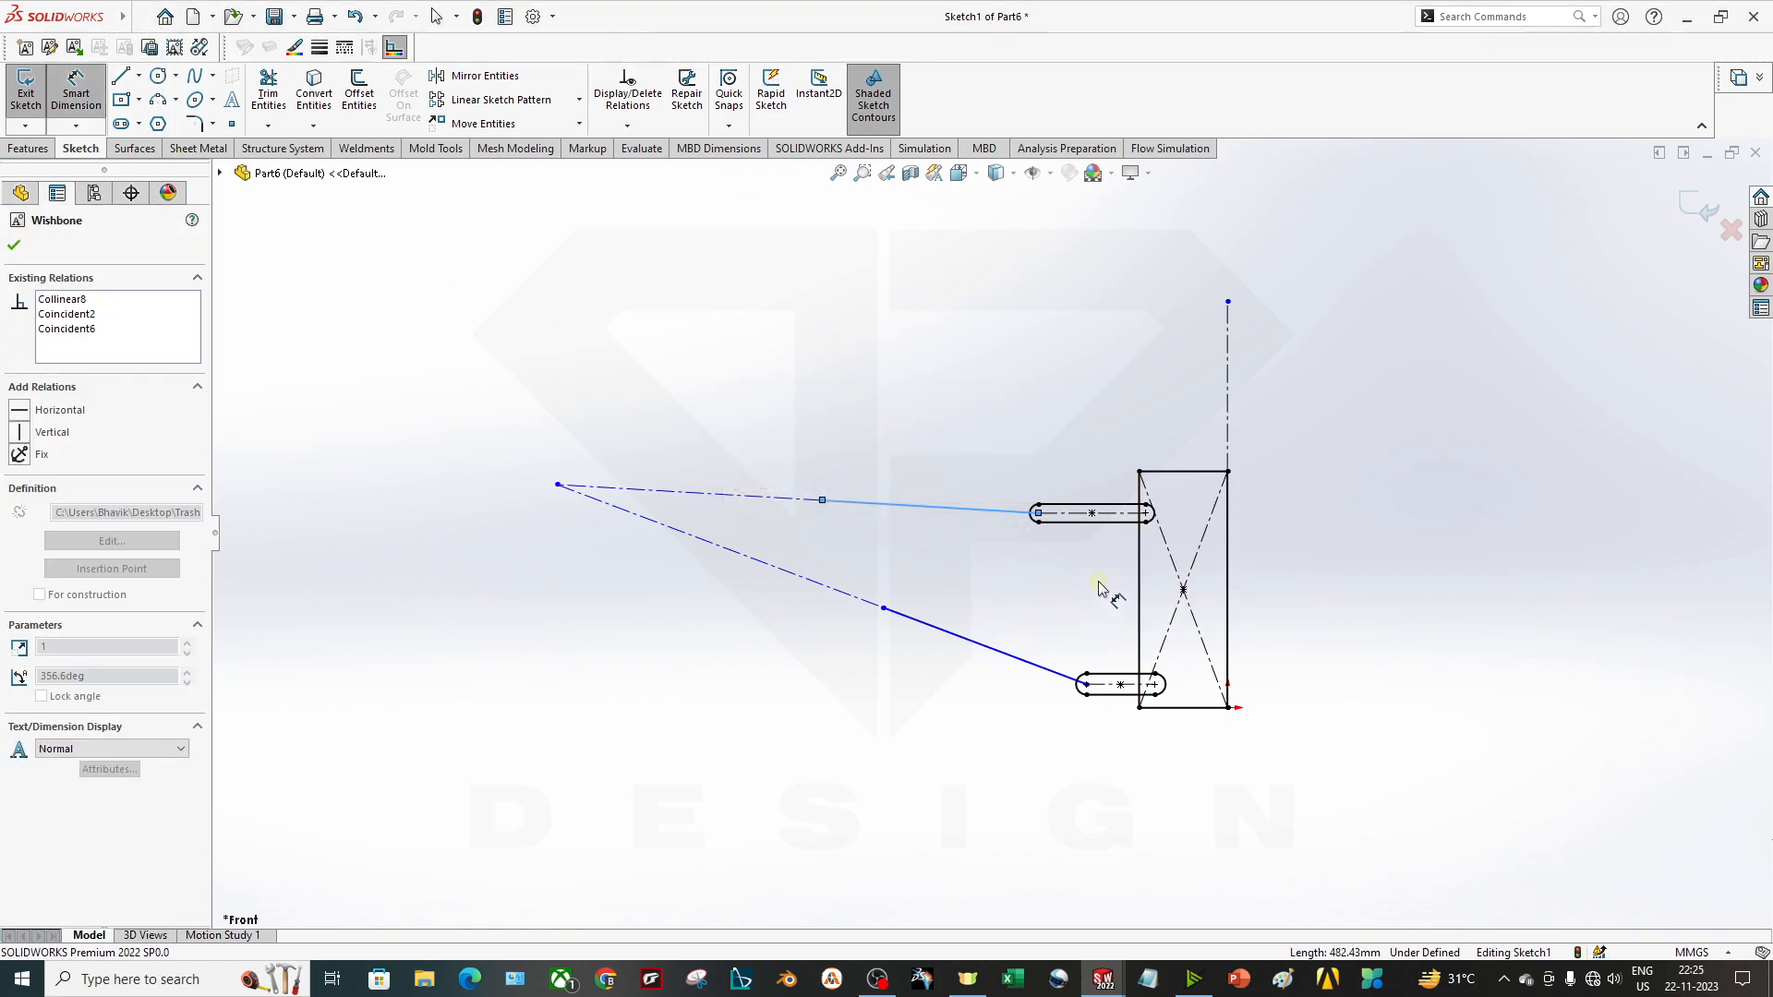
click(1144, 598)
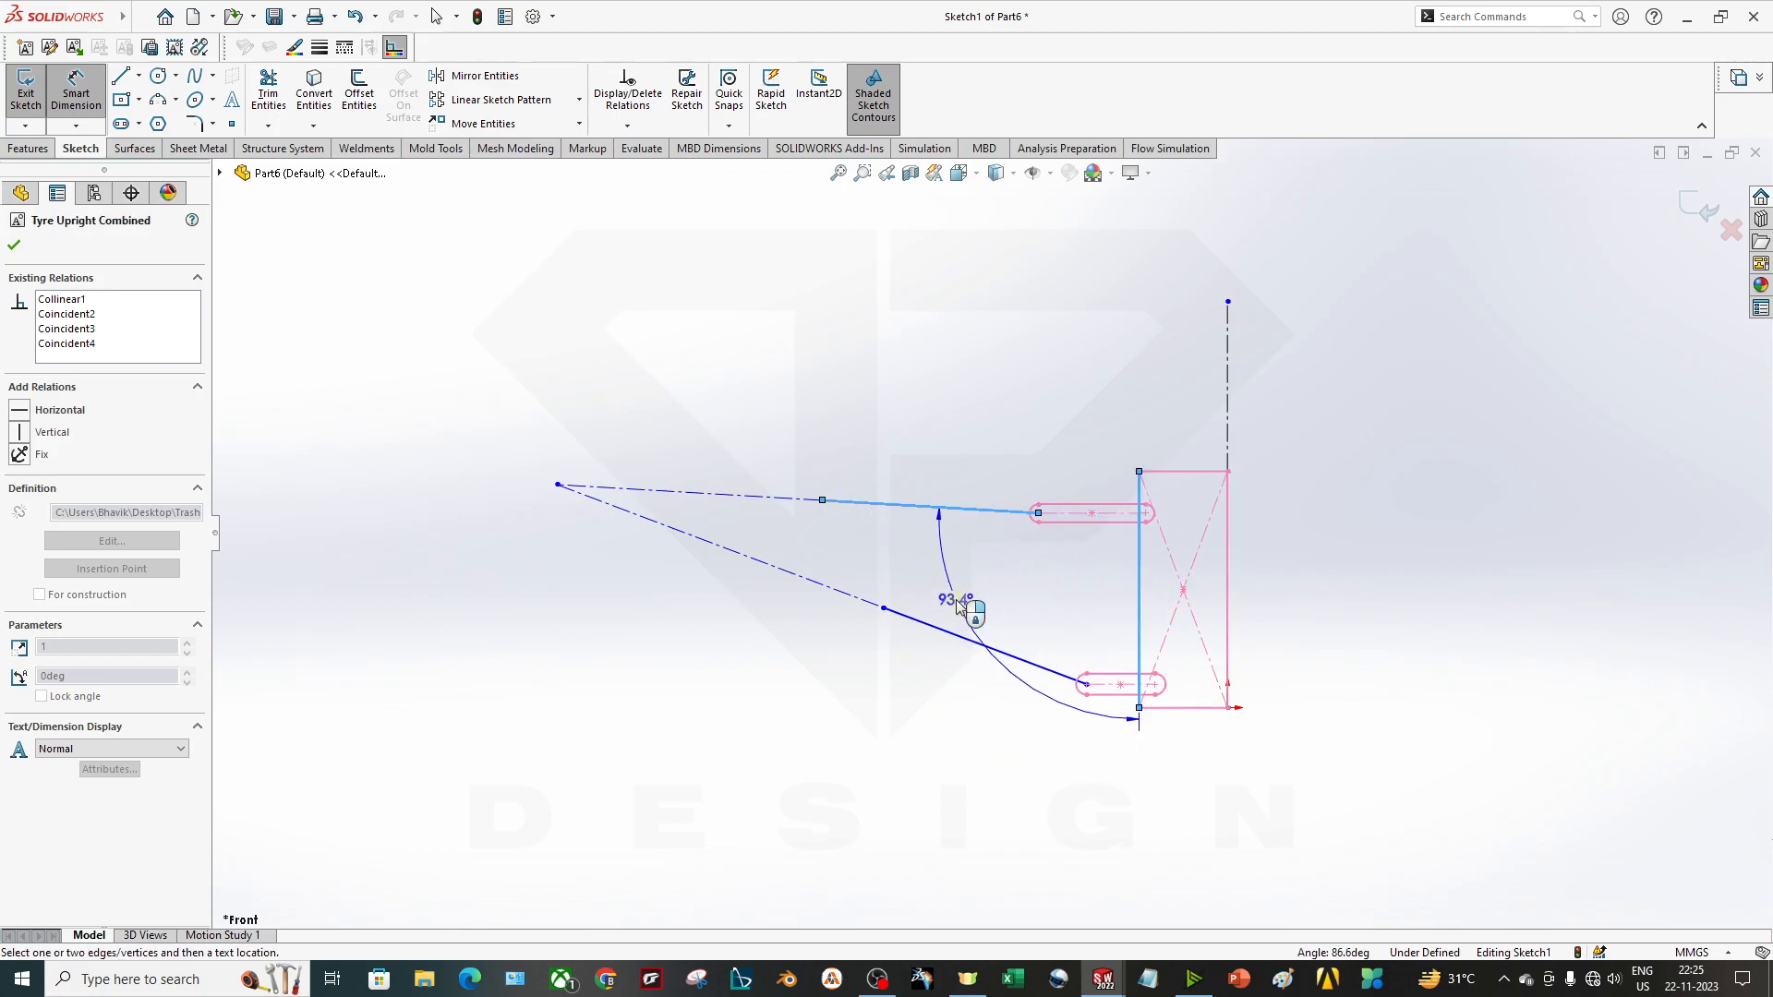
key(Escape)
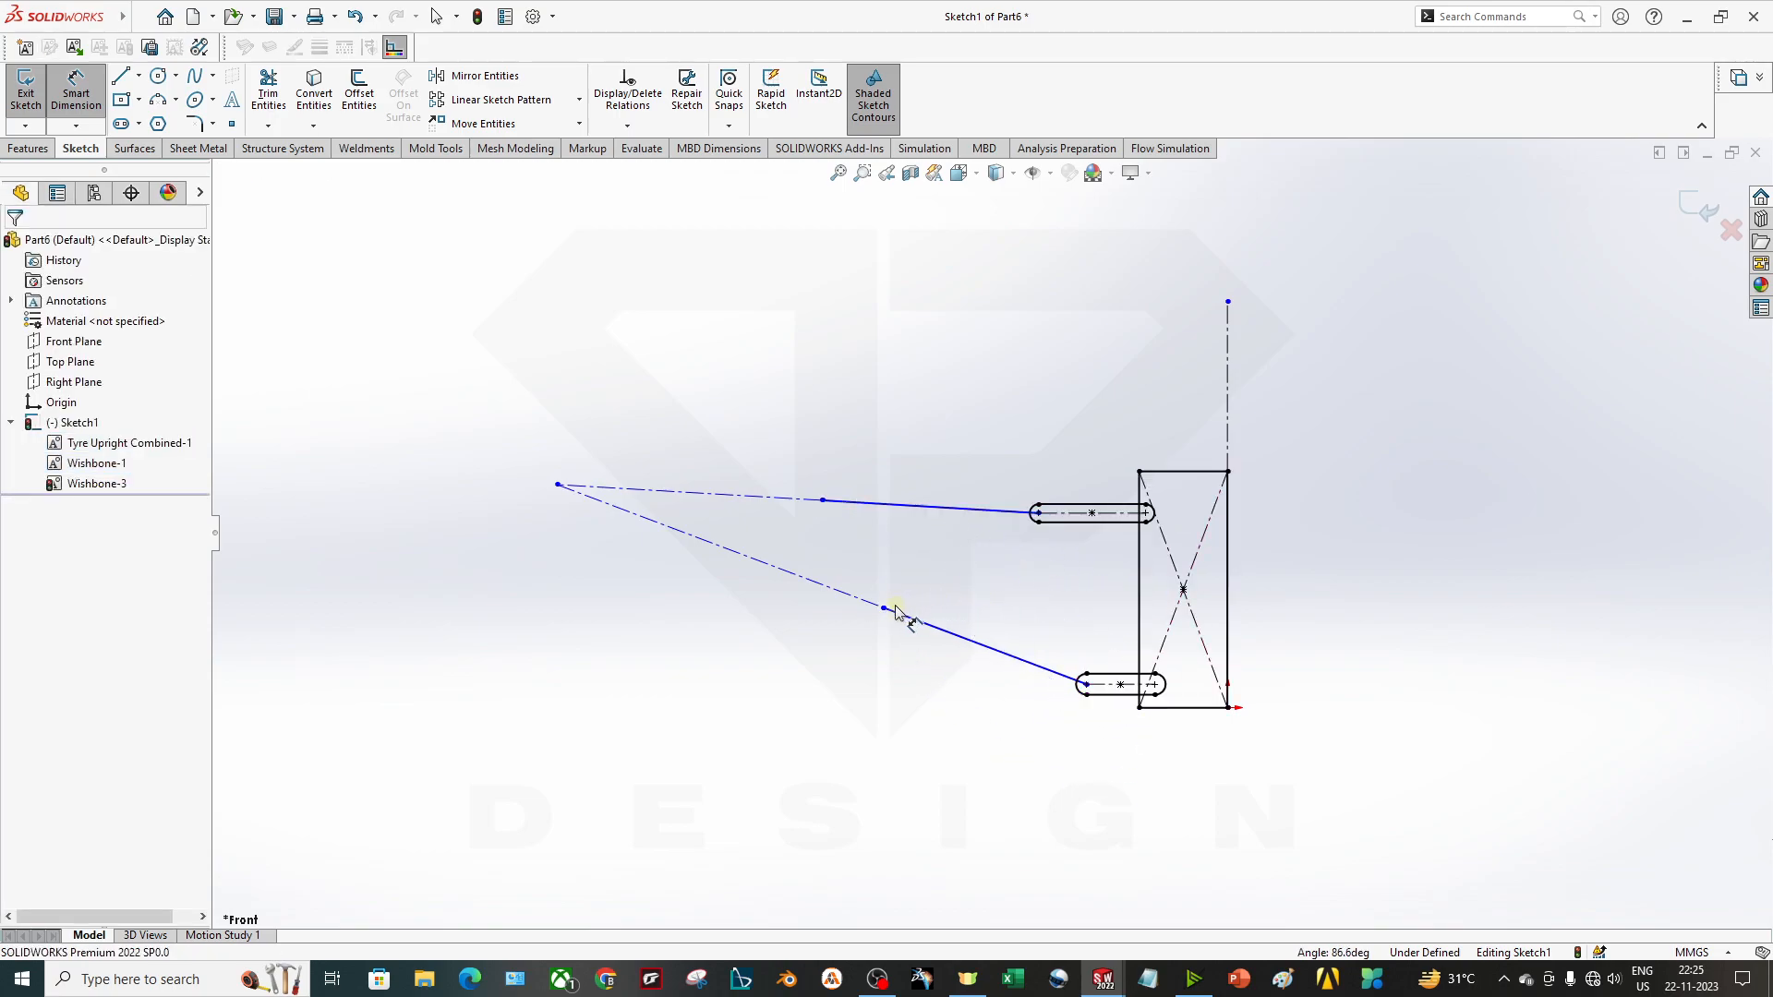
key(Escape)
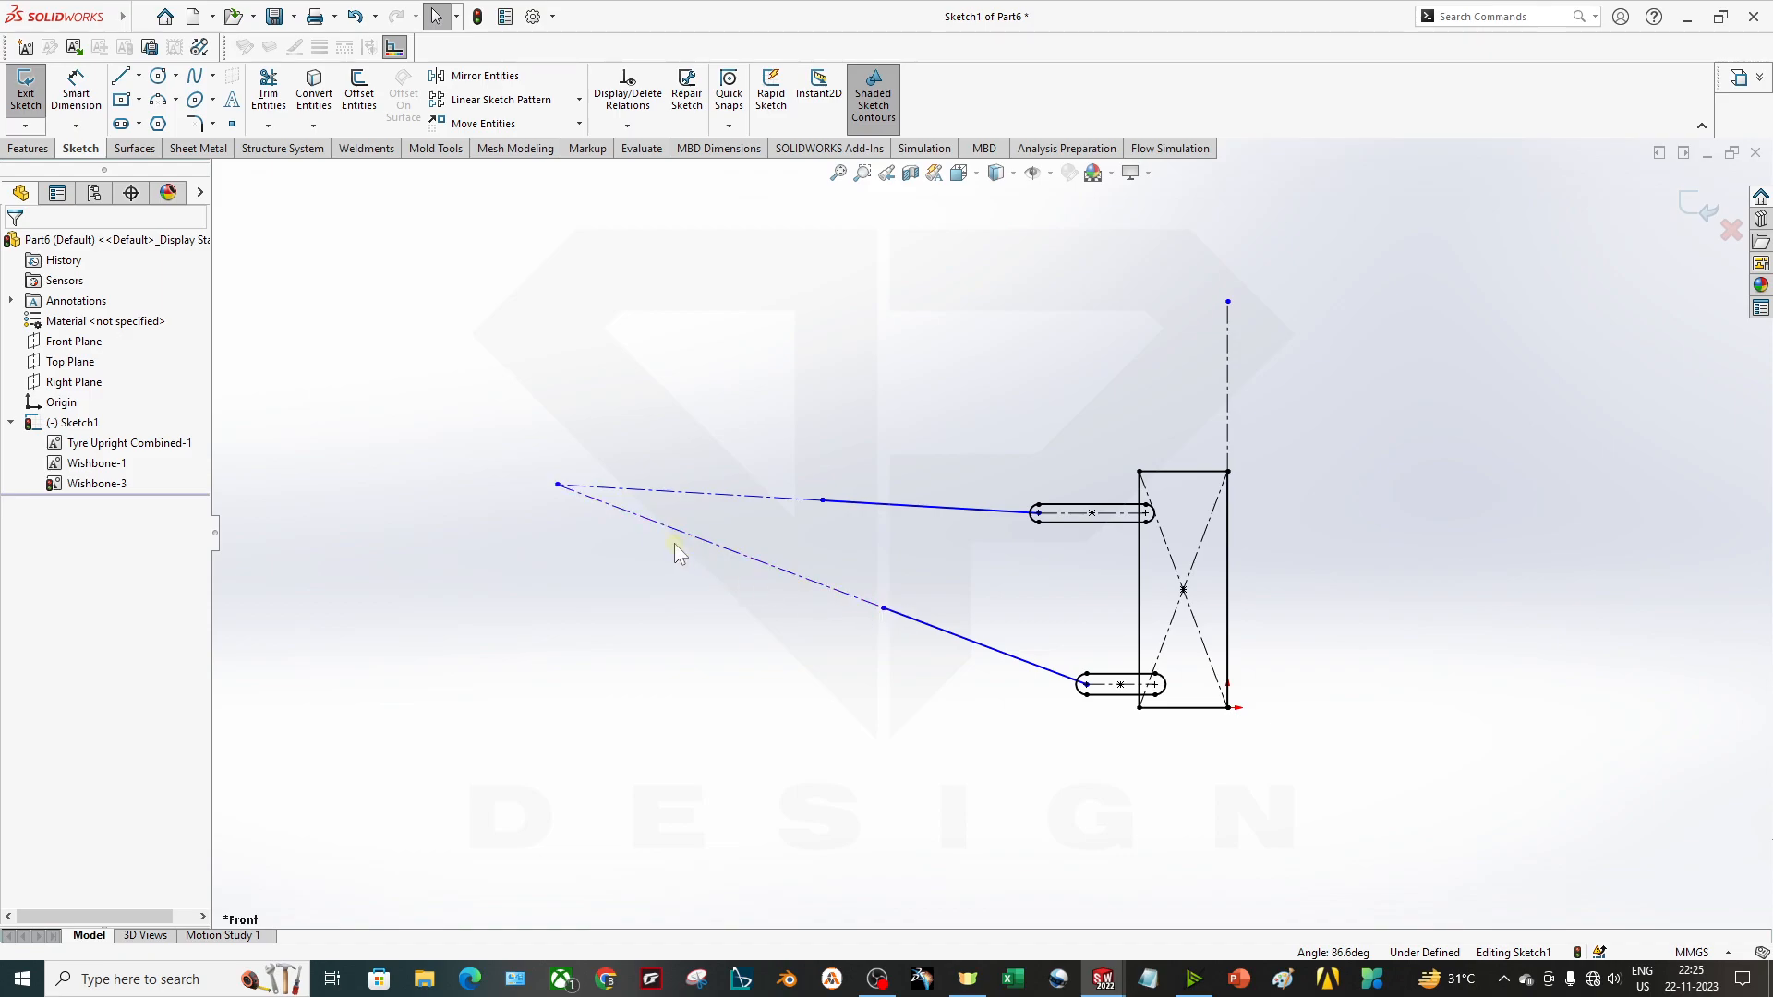
Move the centrelines' intersection point to about X -1774, Y 375 mm.
mouse_move(558, 485)
mouse_down()
mouse_move(557, 594)
mouse_move(517, 722)
mouse_move(566, 443)
mouse_move(424, 780)
mouse_move(430, 541)
mouse_up()
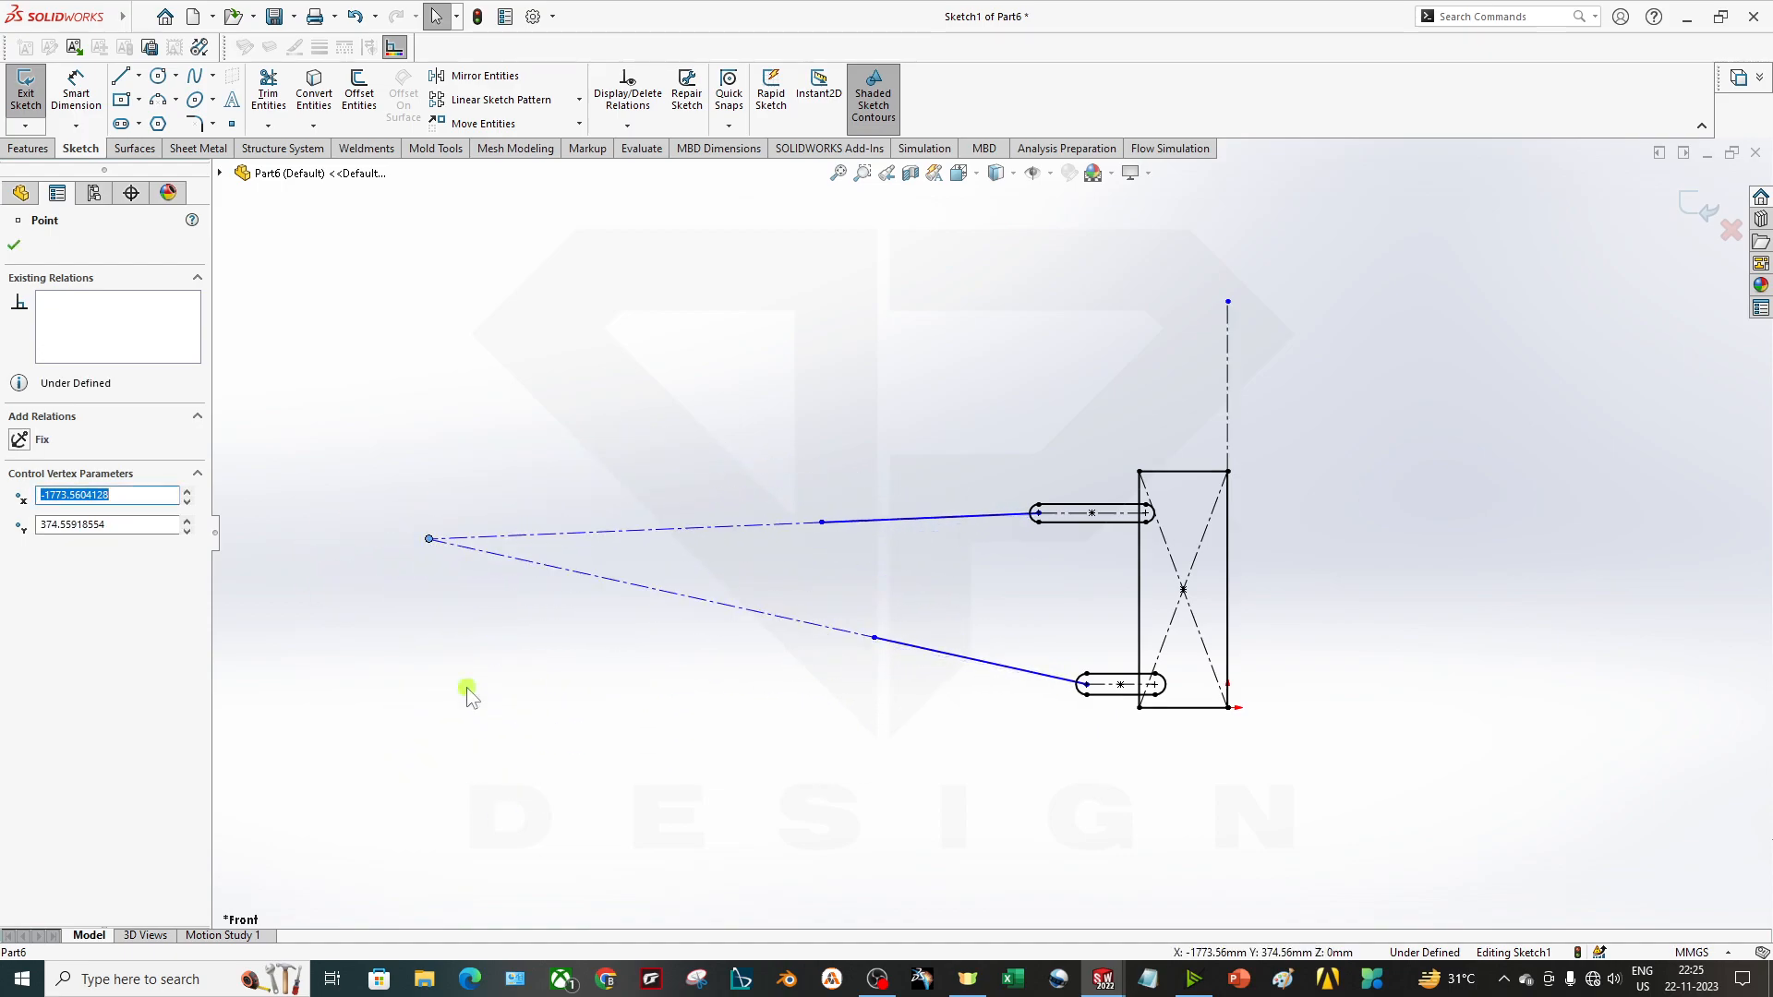
click(480, 699)
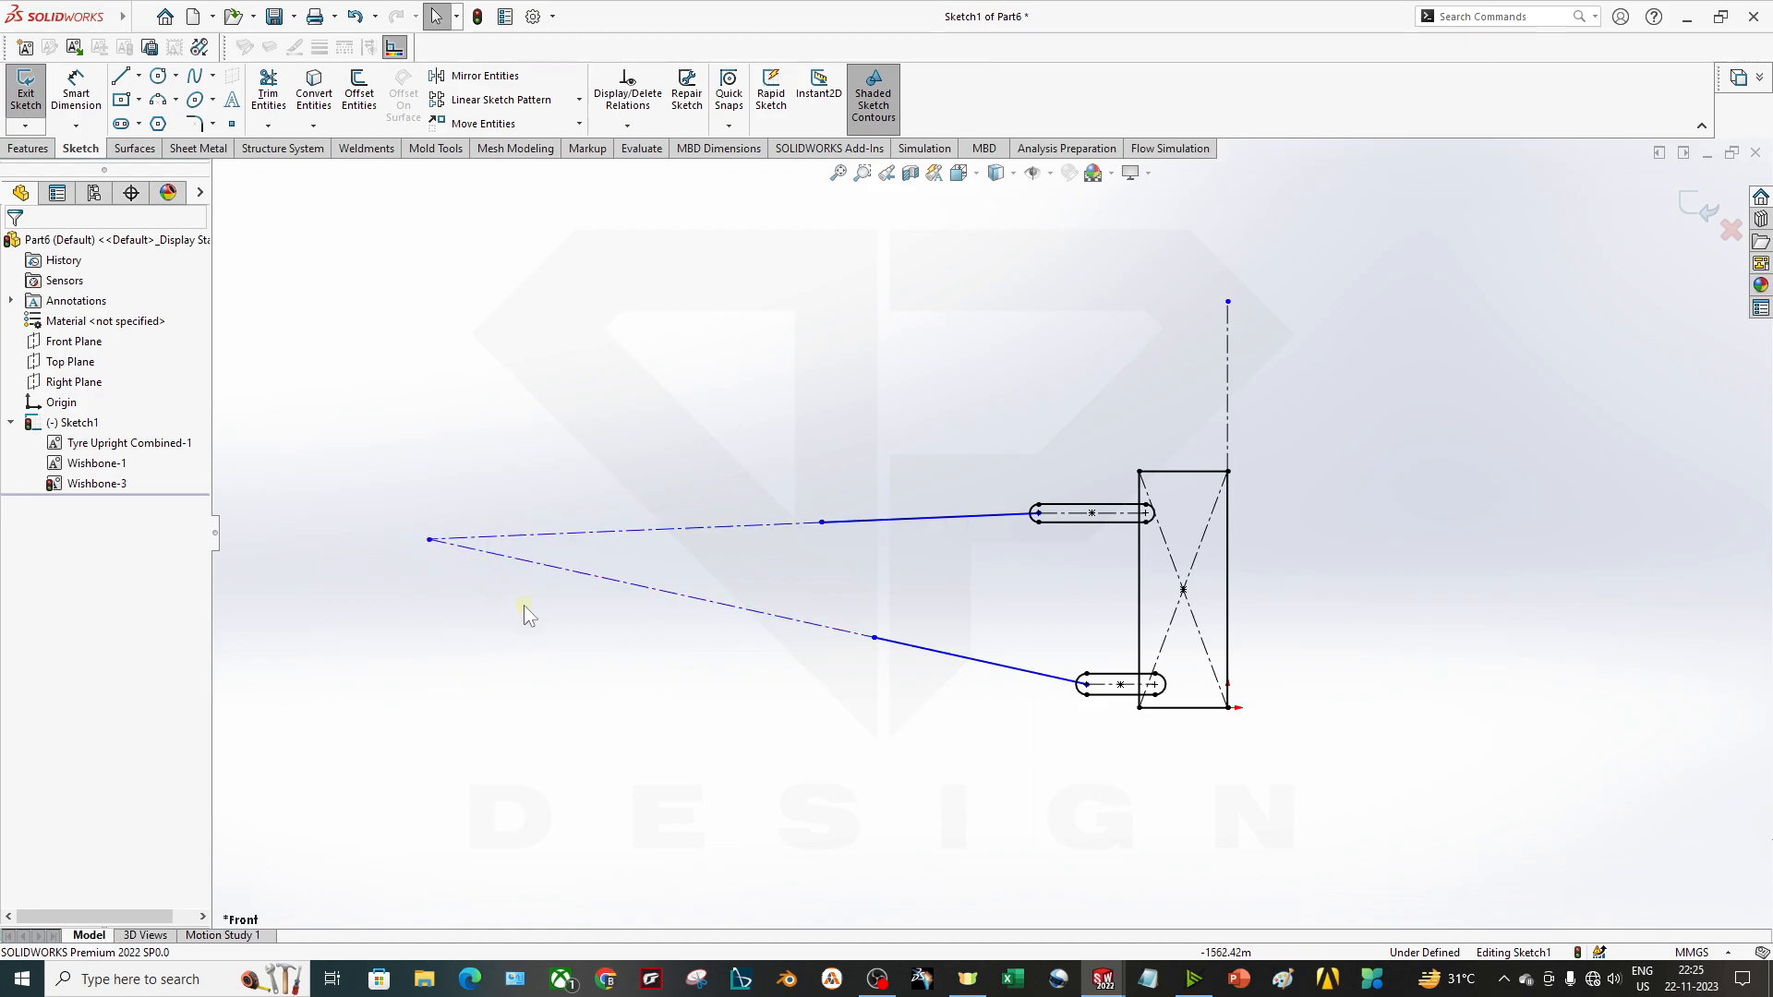
Draw a large center rectangle left of the wishbones and move its centre near the centrelines' intersection point.
click(121, 99)
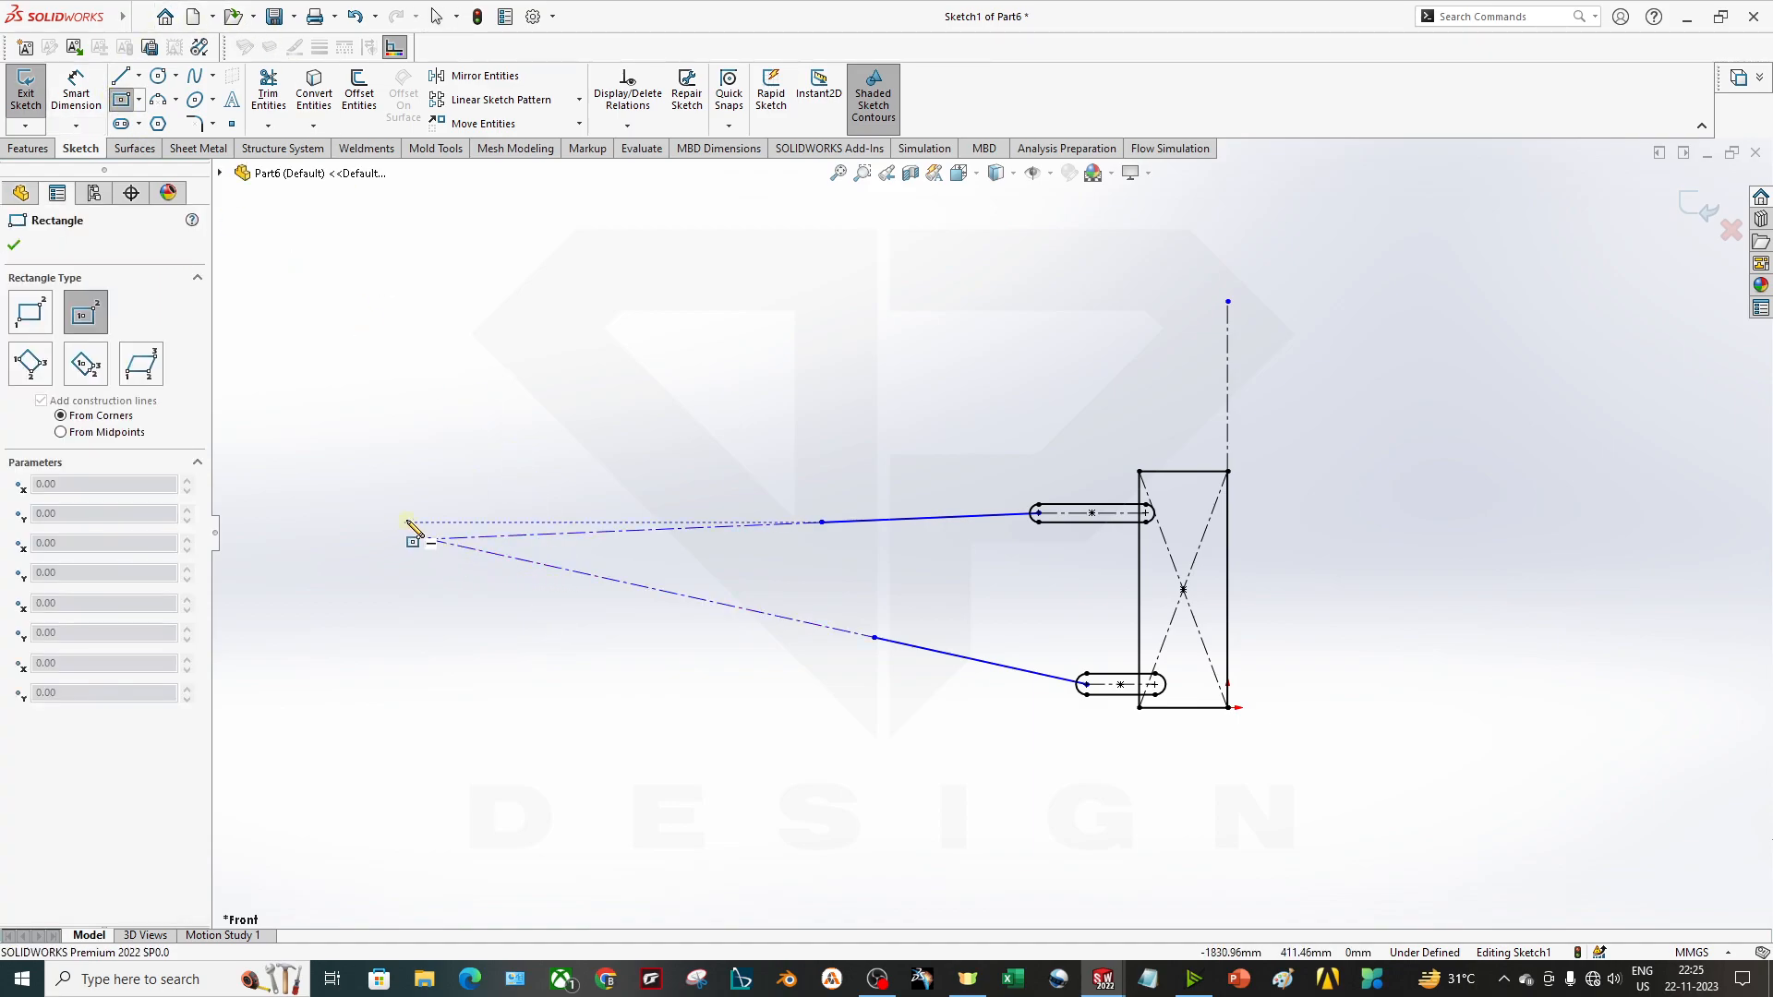
click(293, 398)
click(528, 618)
key(Escape)
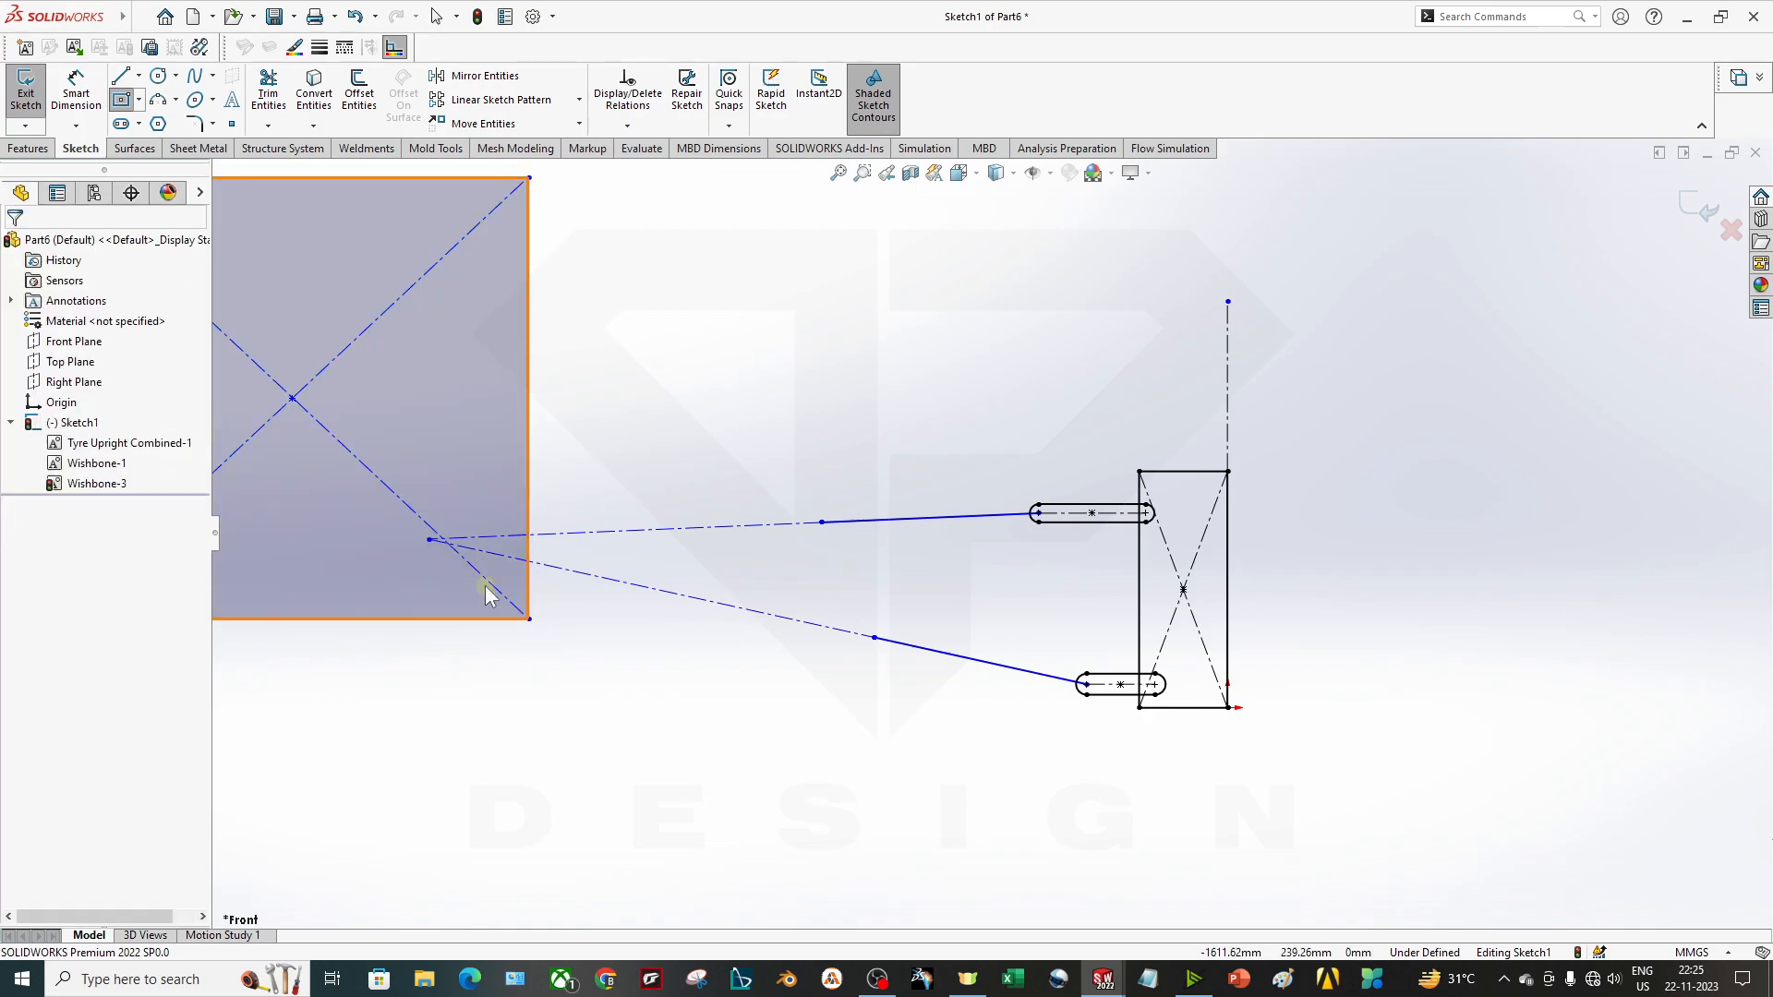
click(308, 421)
drag(479, 551, 532, 591)
click(864, 670)
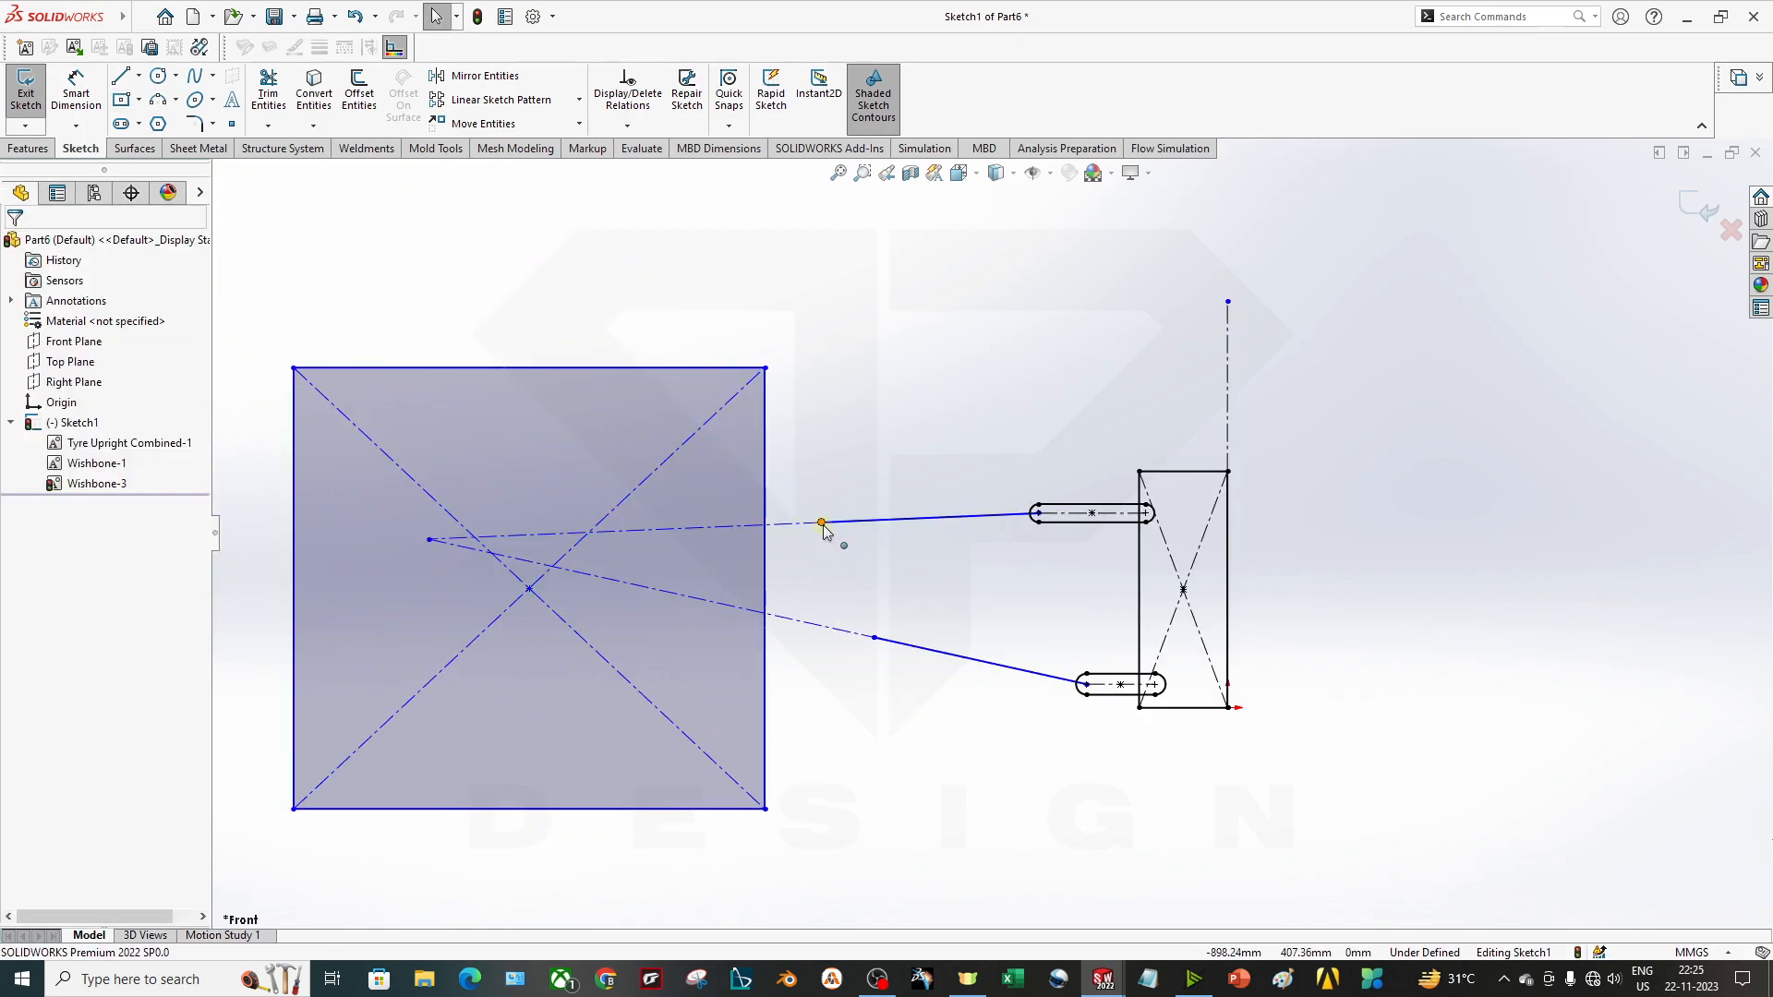
Narrow the center rectangle by moving its wishbone-side edge away from the inner ends of the wishbones.
drag(765, 545, 683, 599)
click(844, 623)
drag(742, 796, 834, 783)
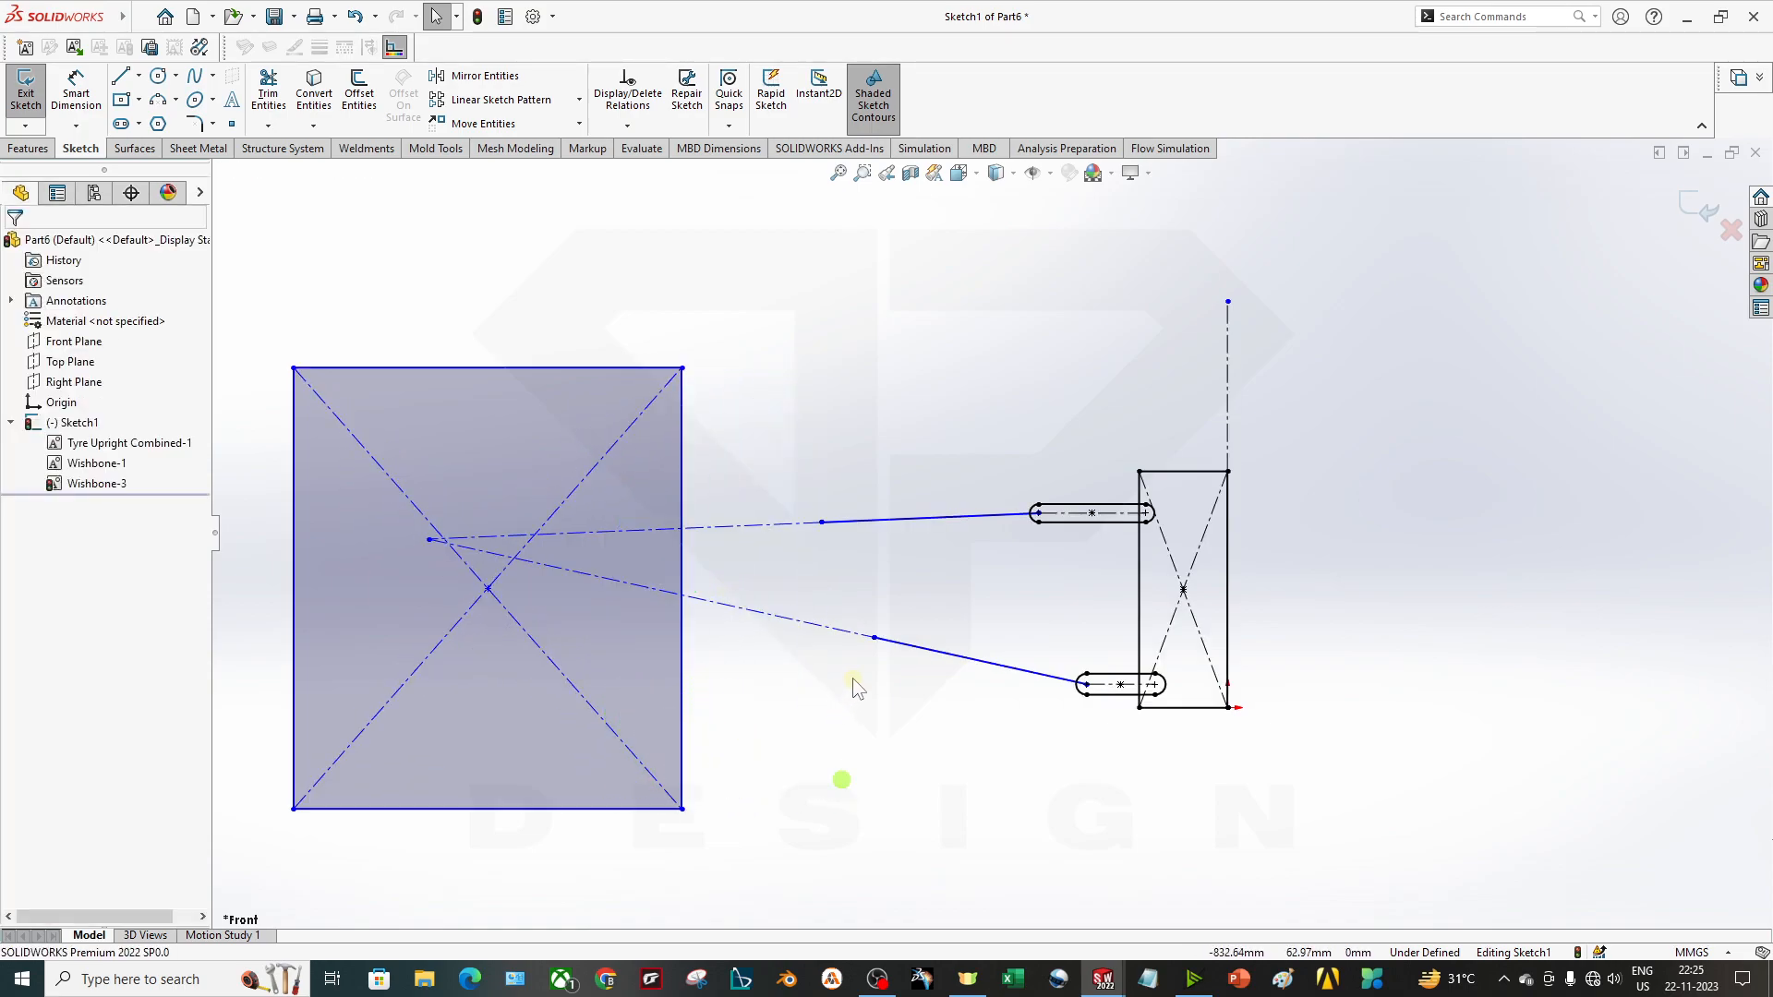
click(875, 638)
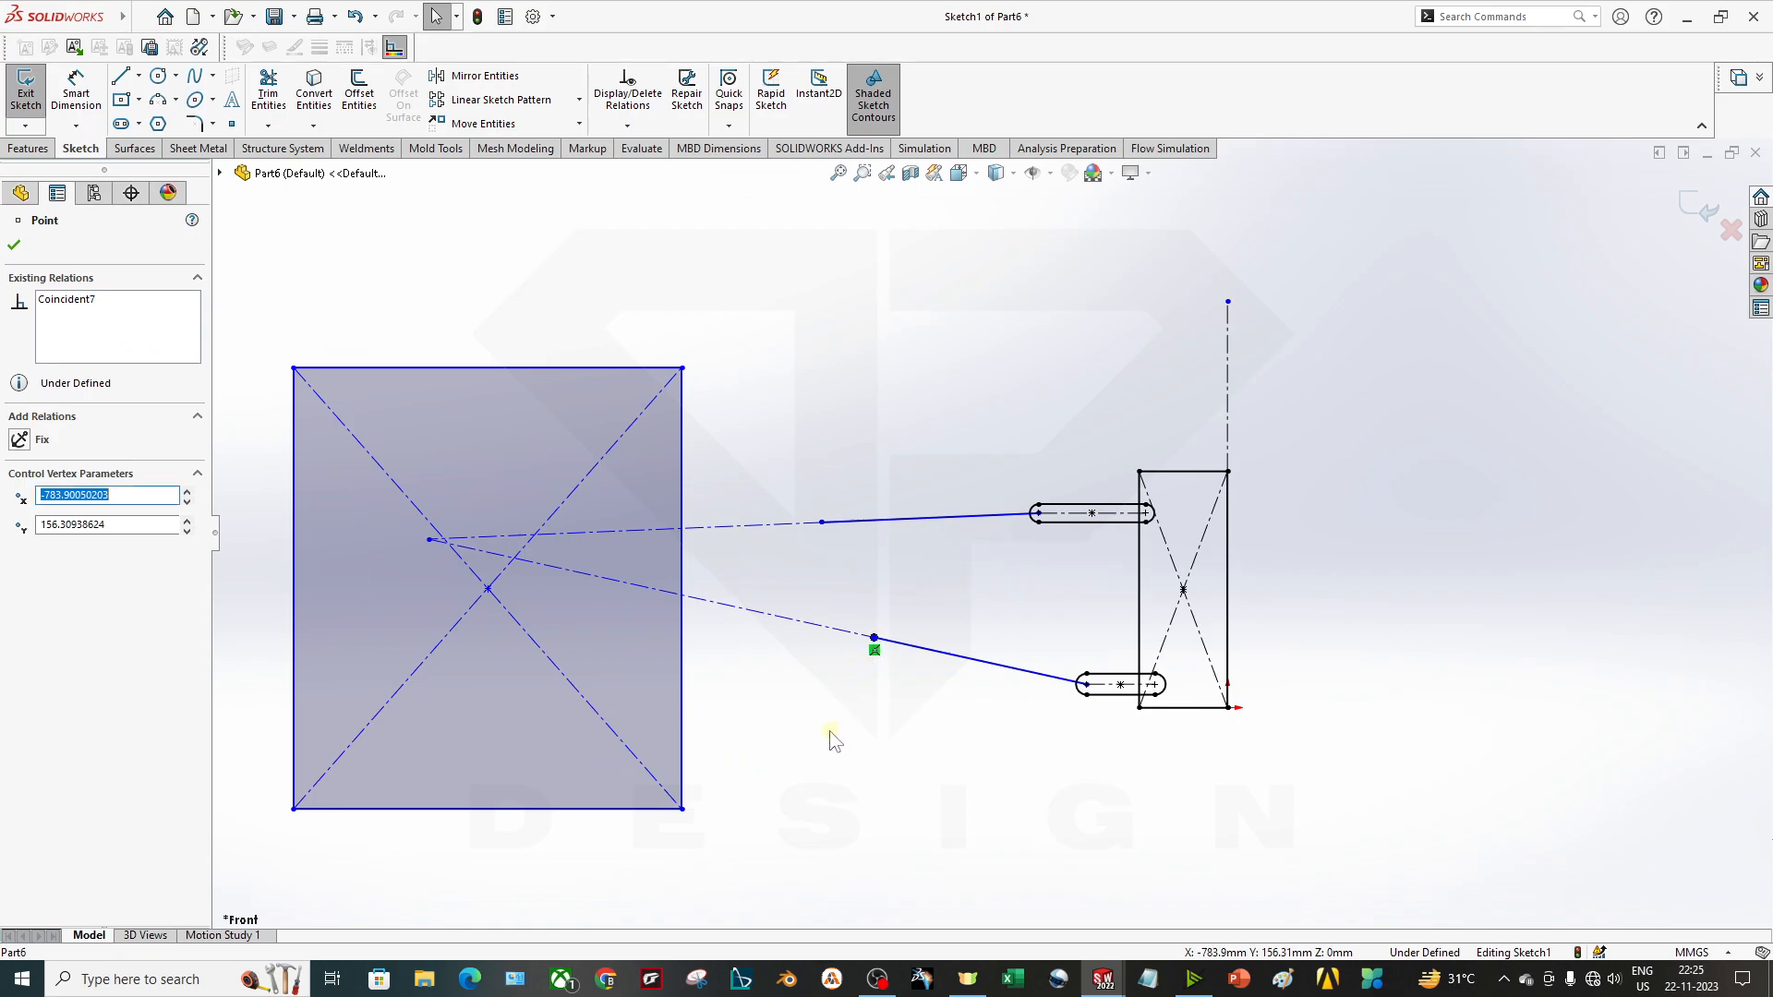
click(695, 662)
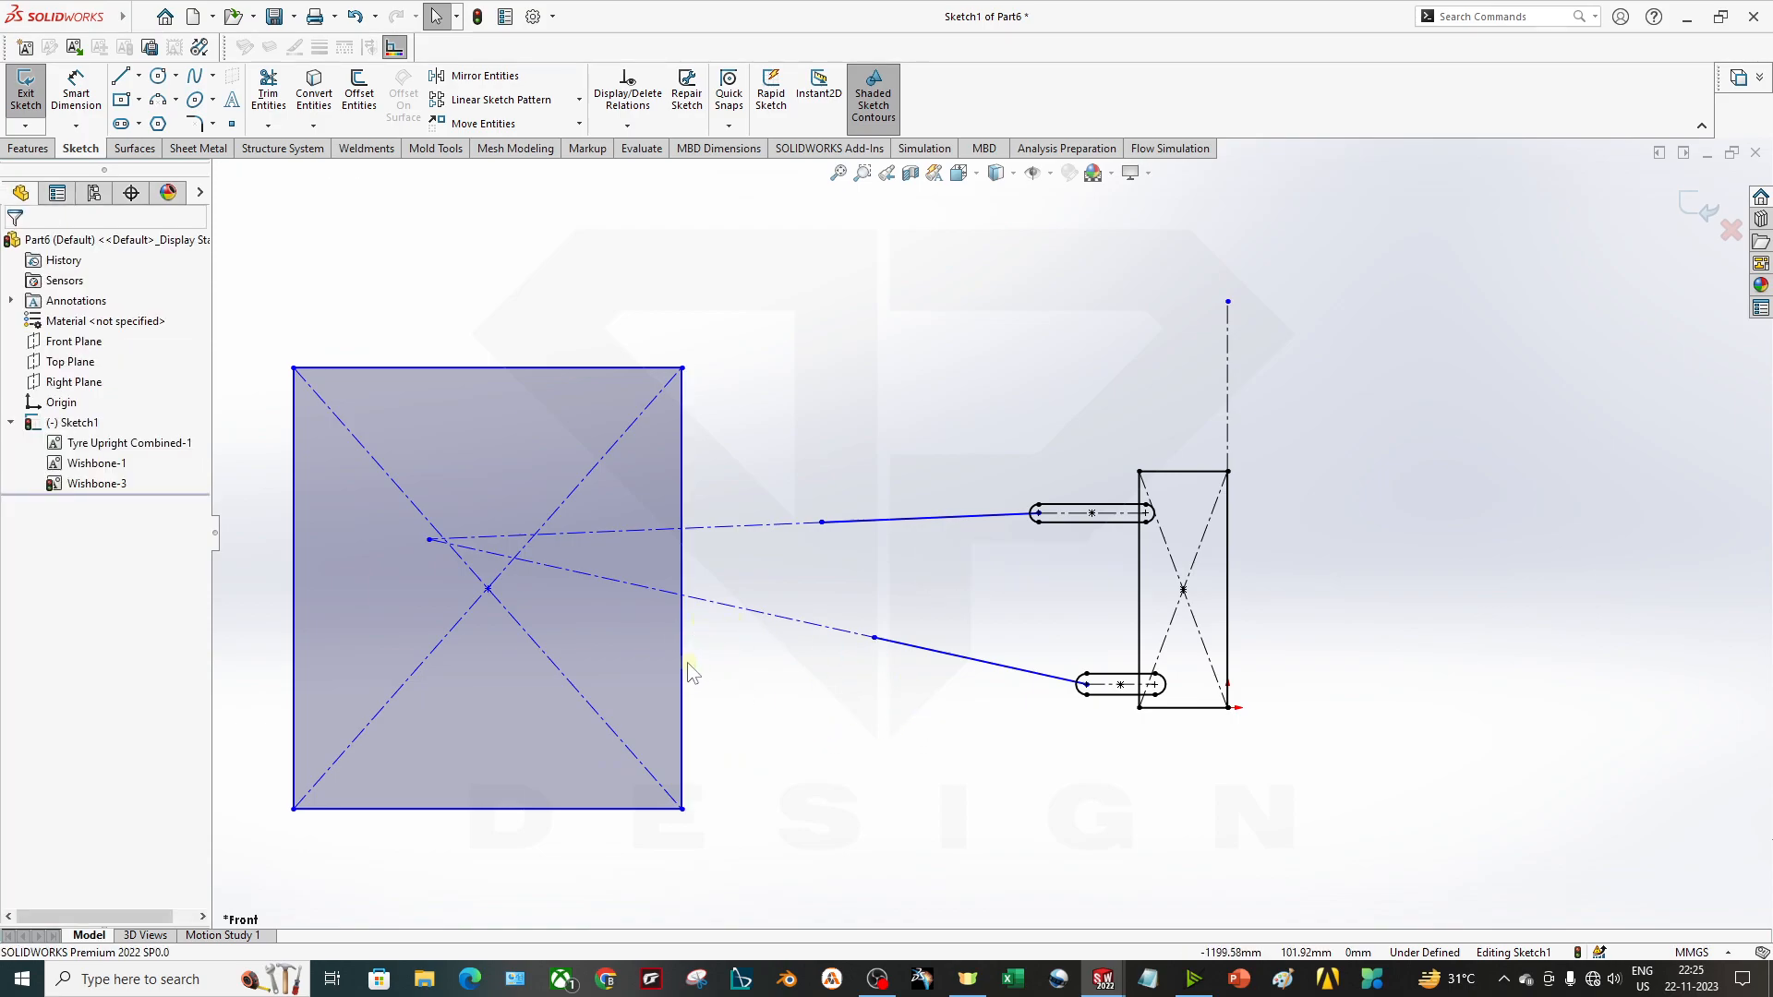
click(684, 663)
Undo the rectangle's latest edits and its creation, leaving only the upright, wishbones and centrelines.
key(ctrl+z)
key(ctrl+z)
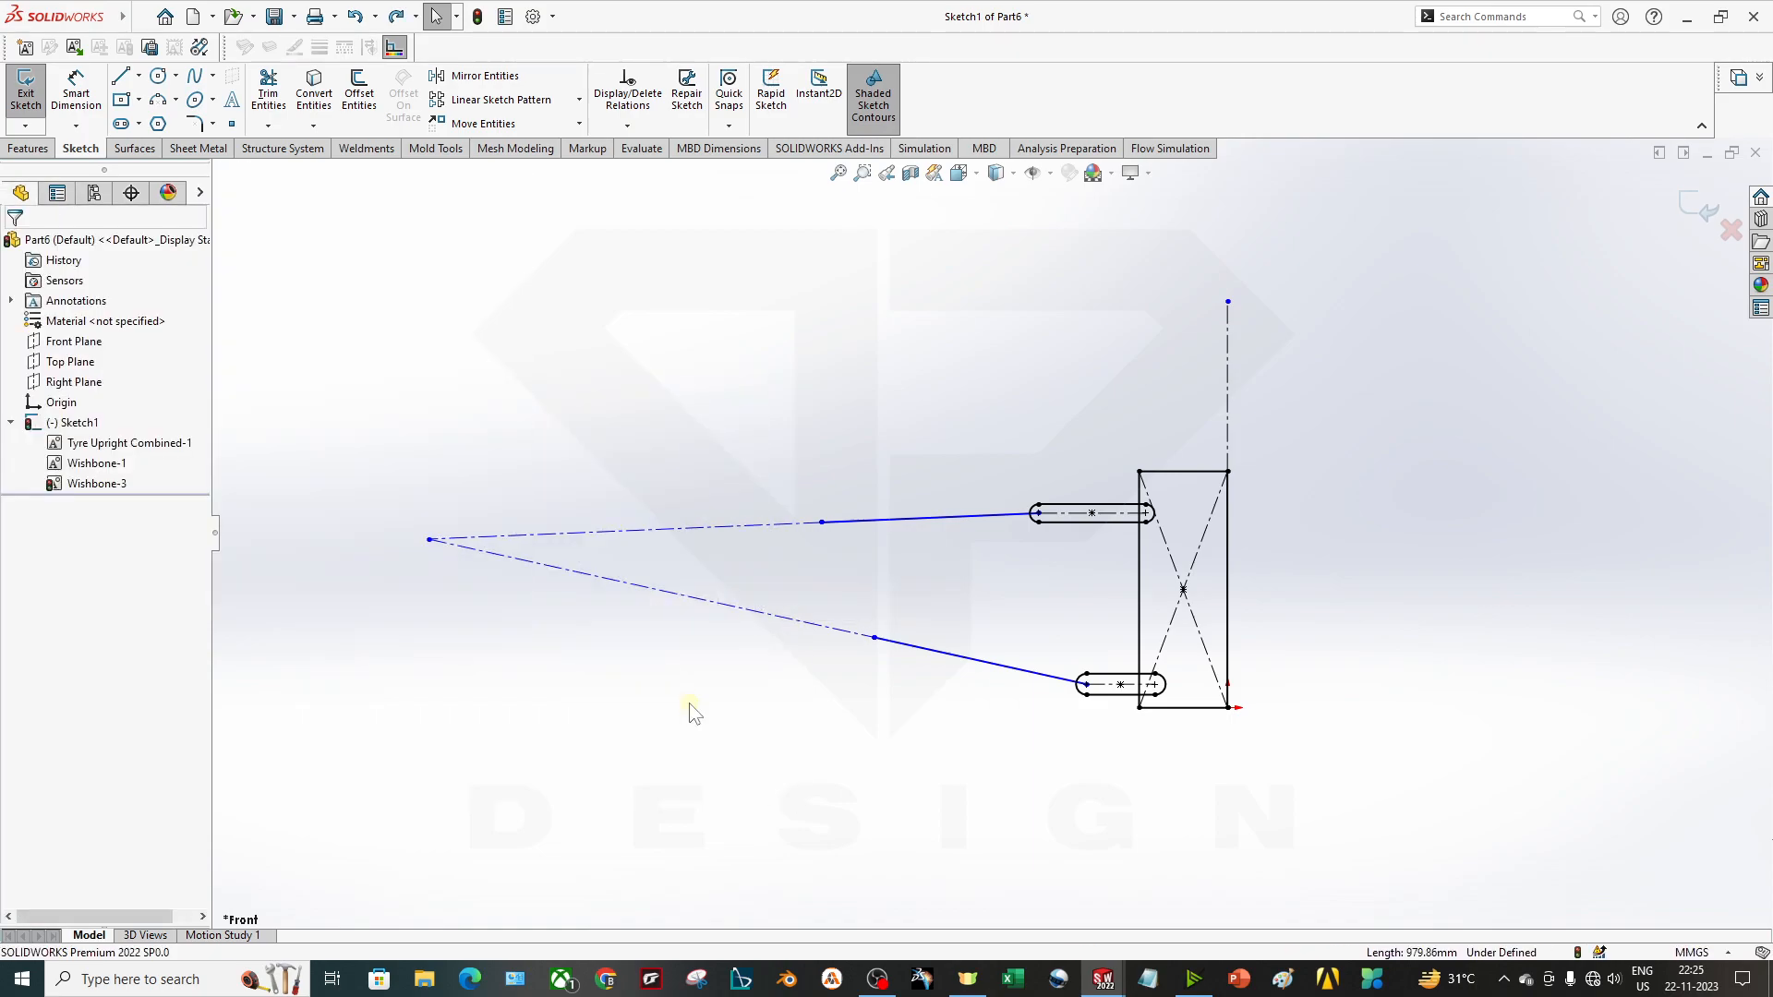
scroll(613, 658, up, 4)
scroll(997, 522, down, 3)
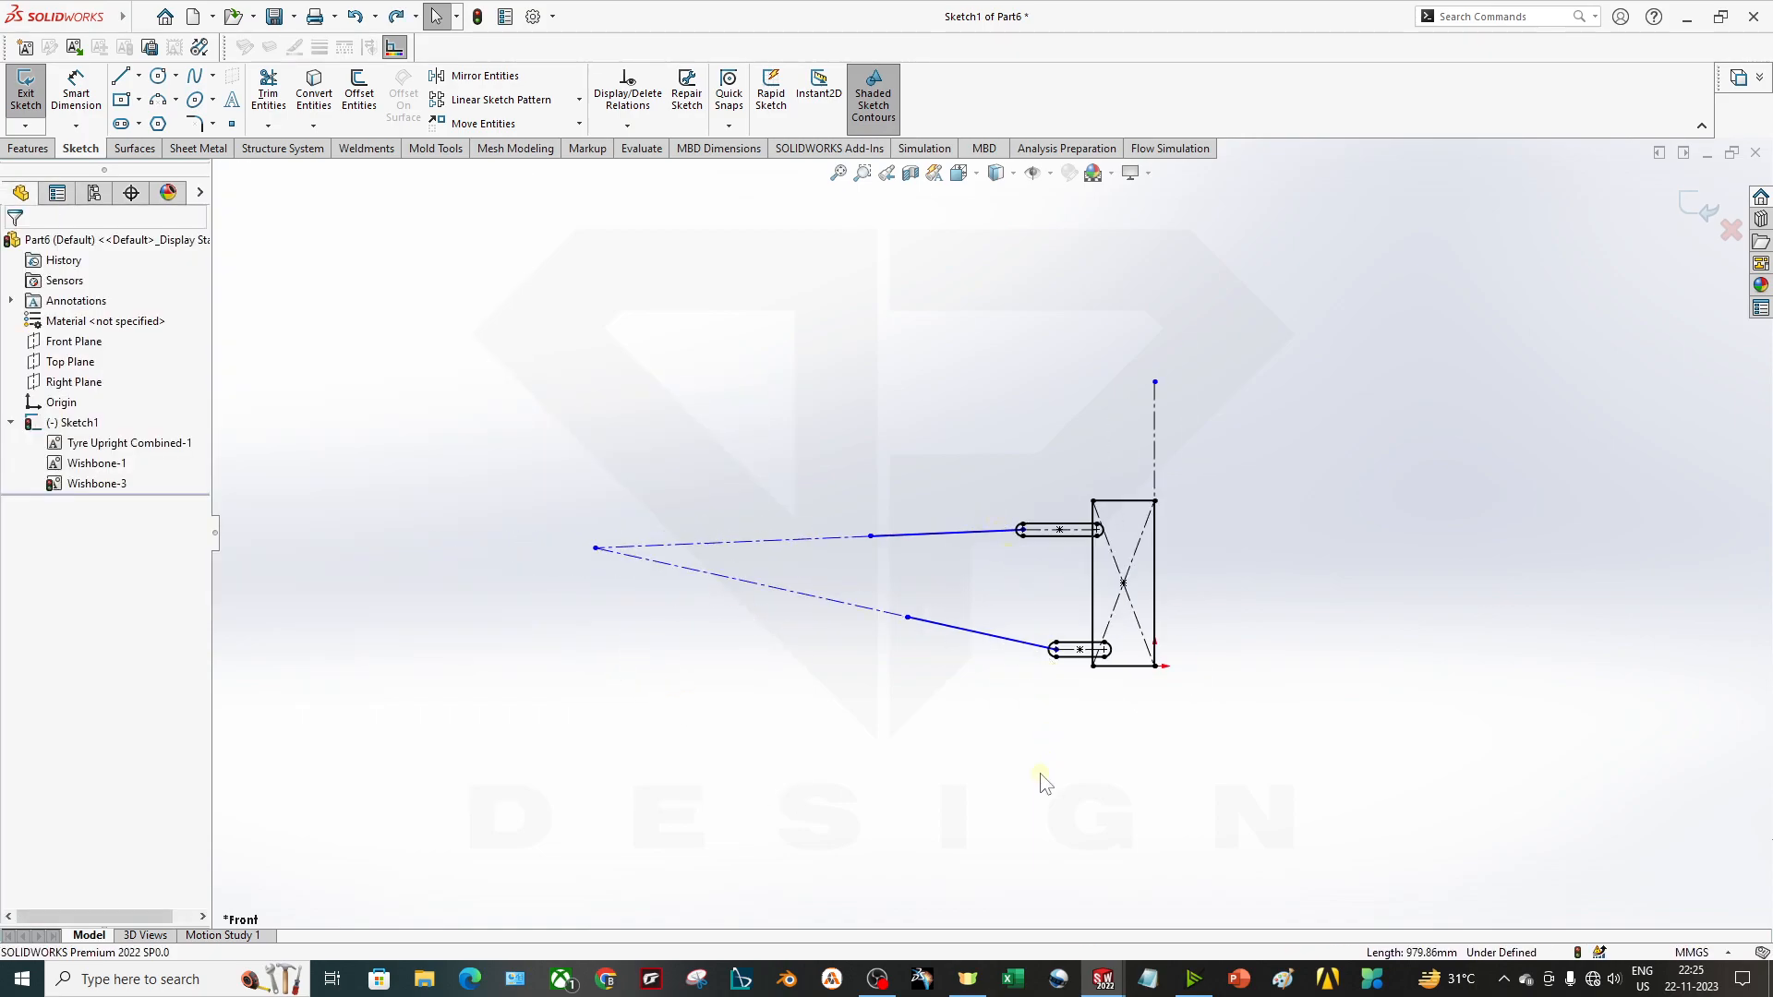
Switch to the Part3 window, exit its open sketch and start a new sketch on the Front Plane.
mouse_move(1104, 979)
click(984, 882)
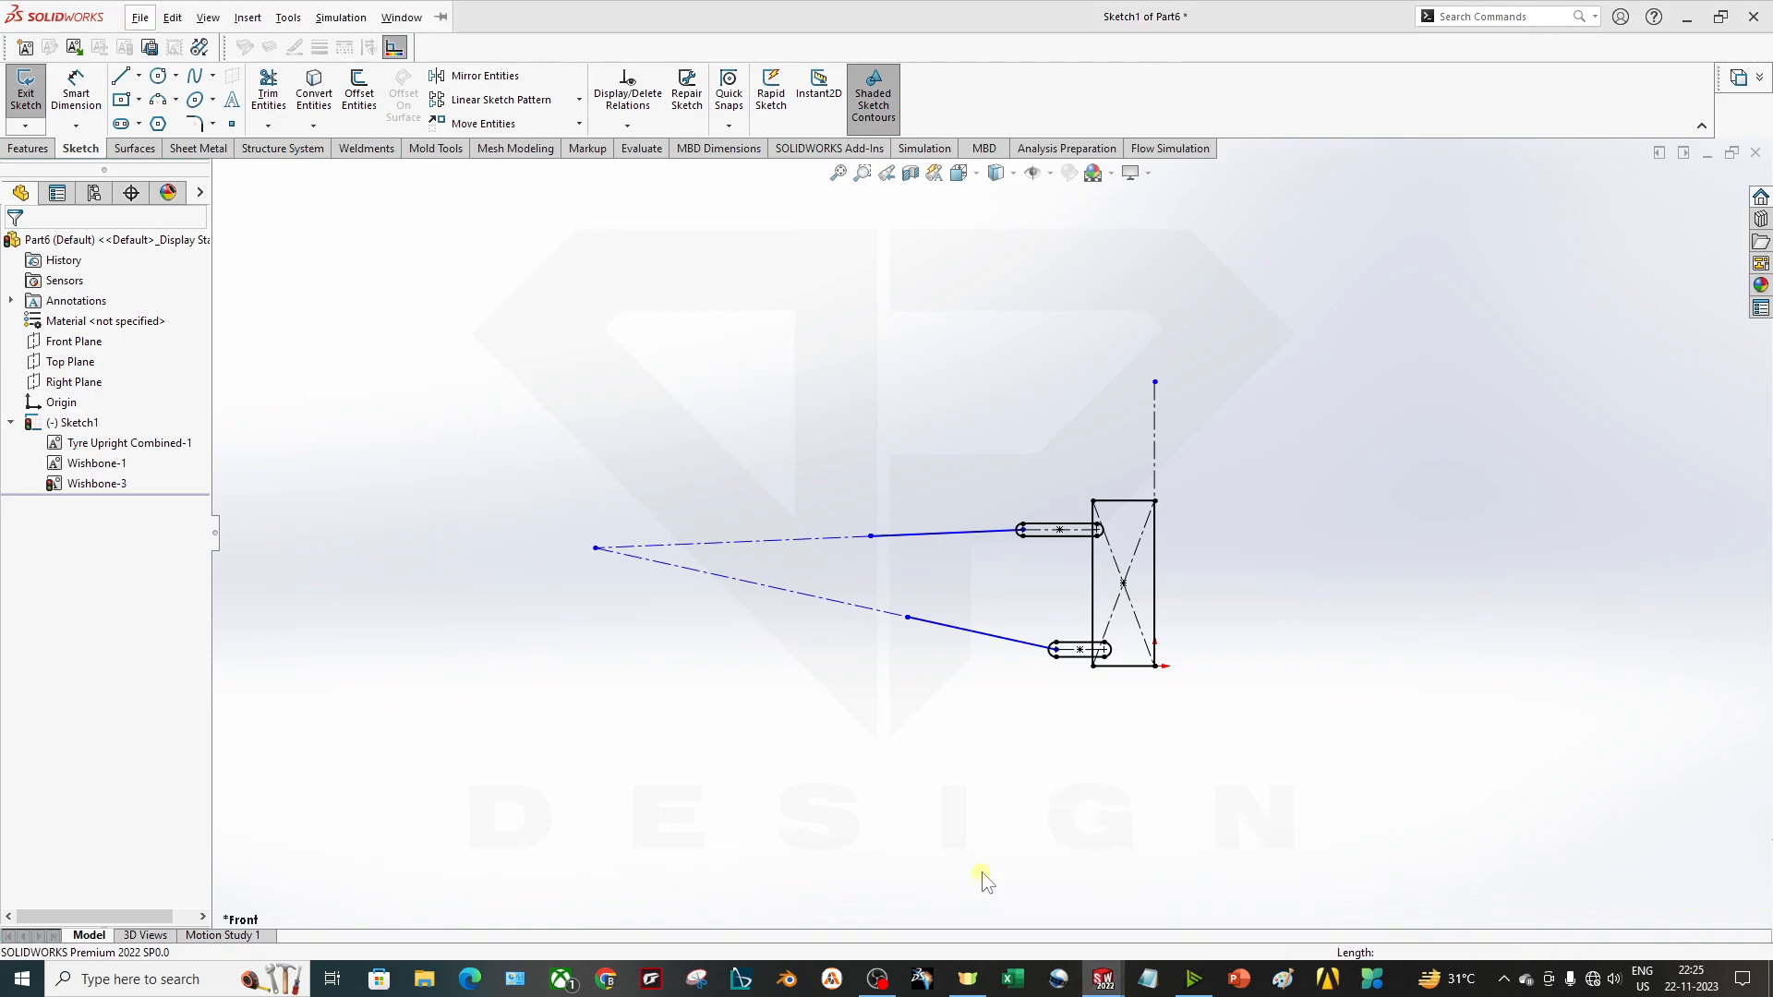
scroll(994, 533, up, 3)
click(1705, 191)
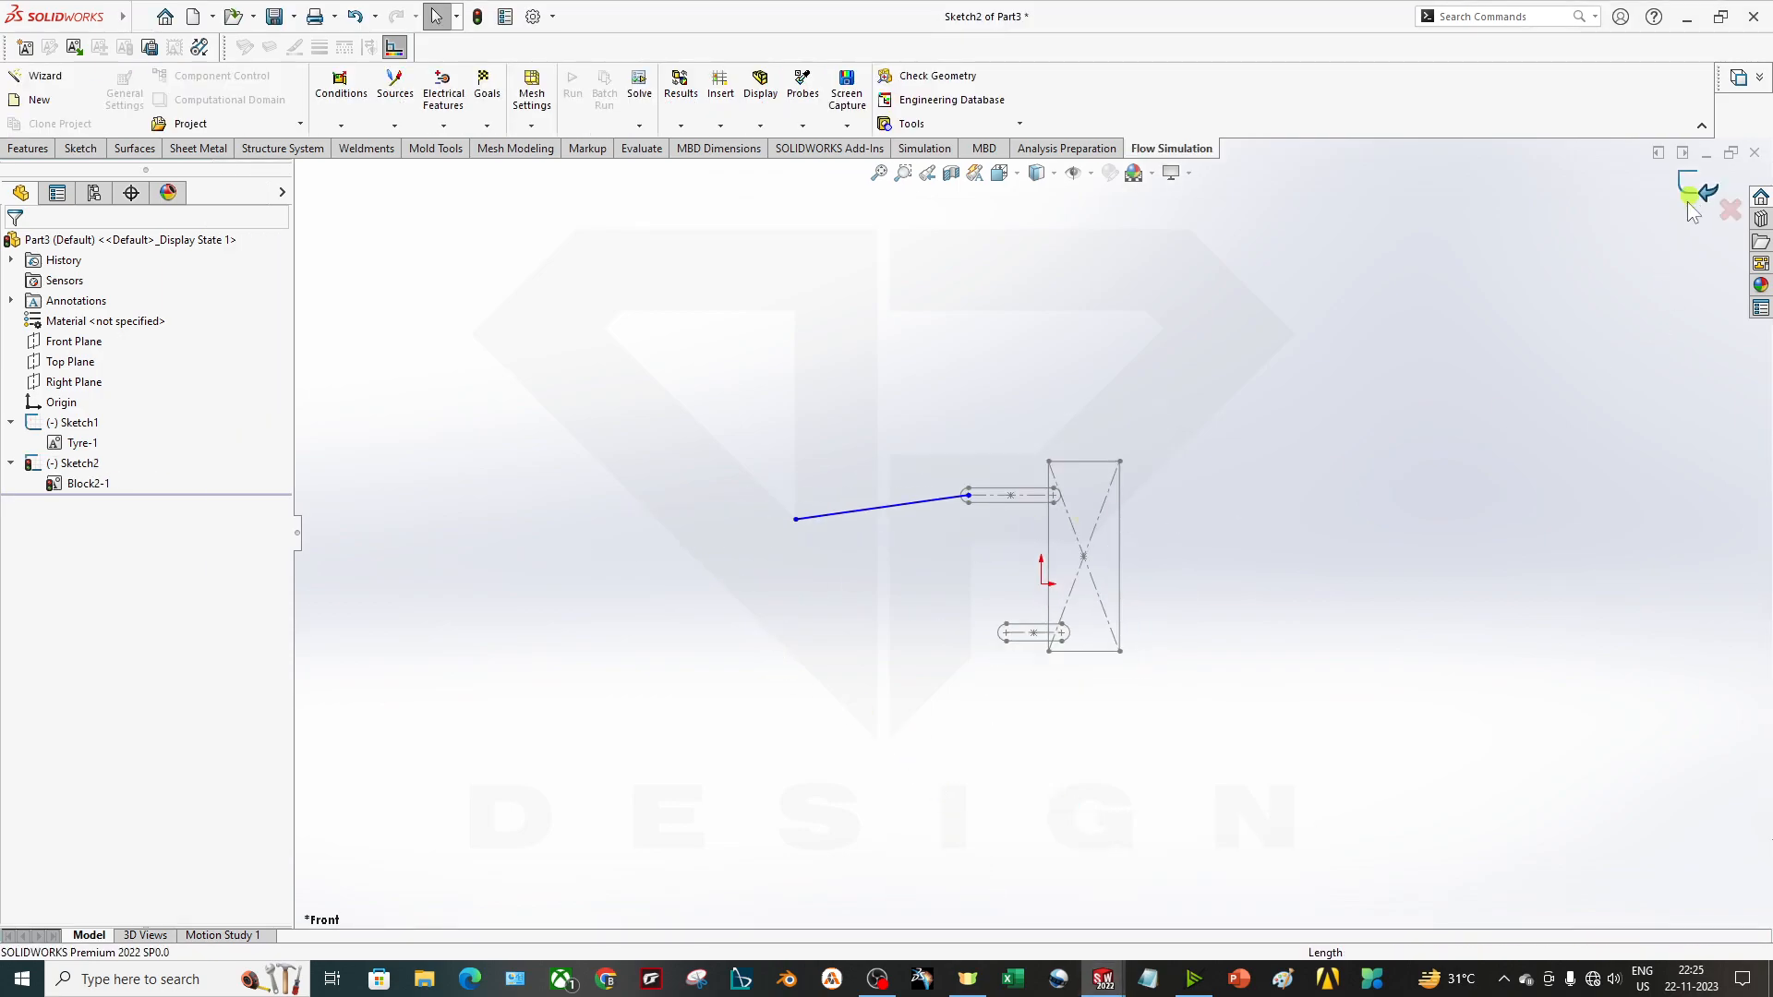
right_click(71, 338)
click(80, 308)
scroll(763, 534, up, 5)
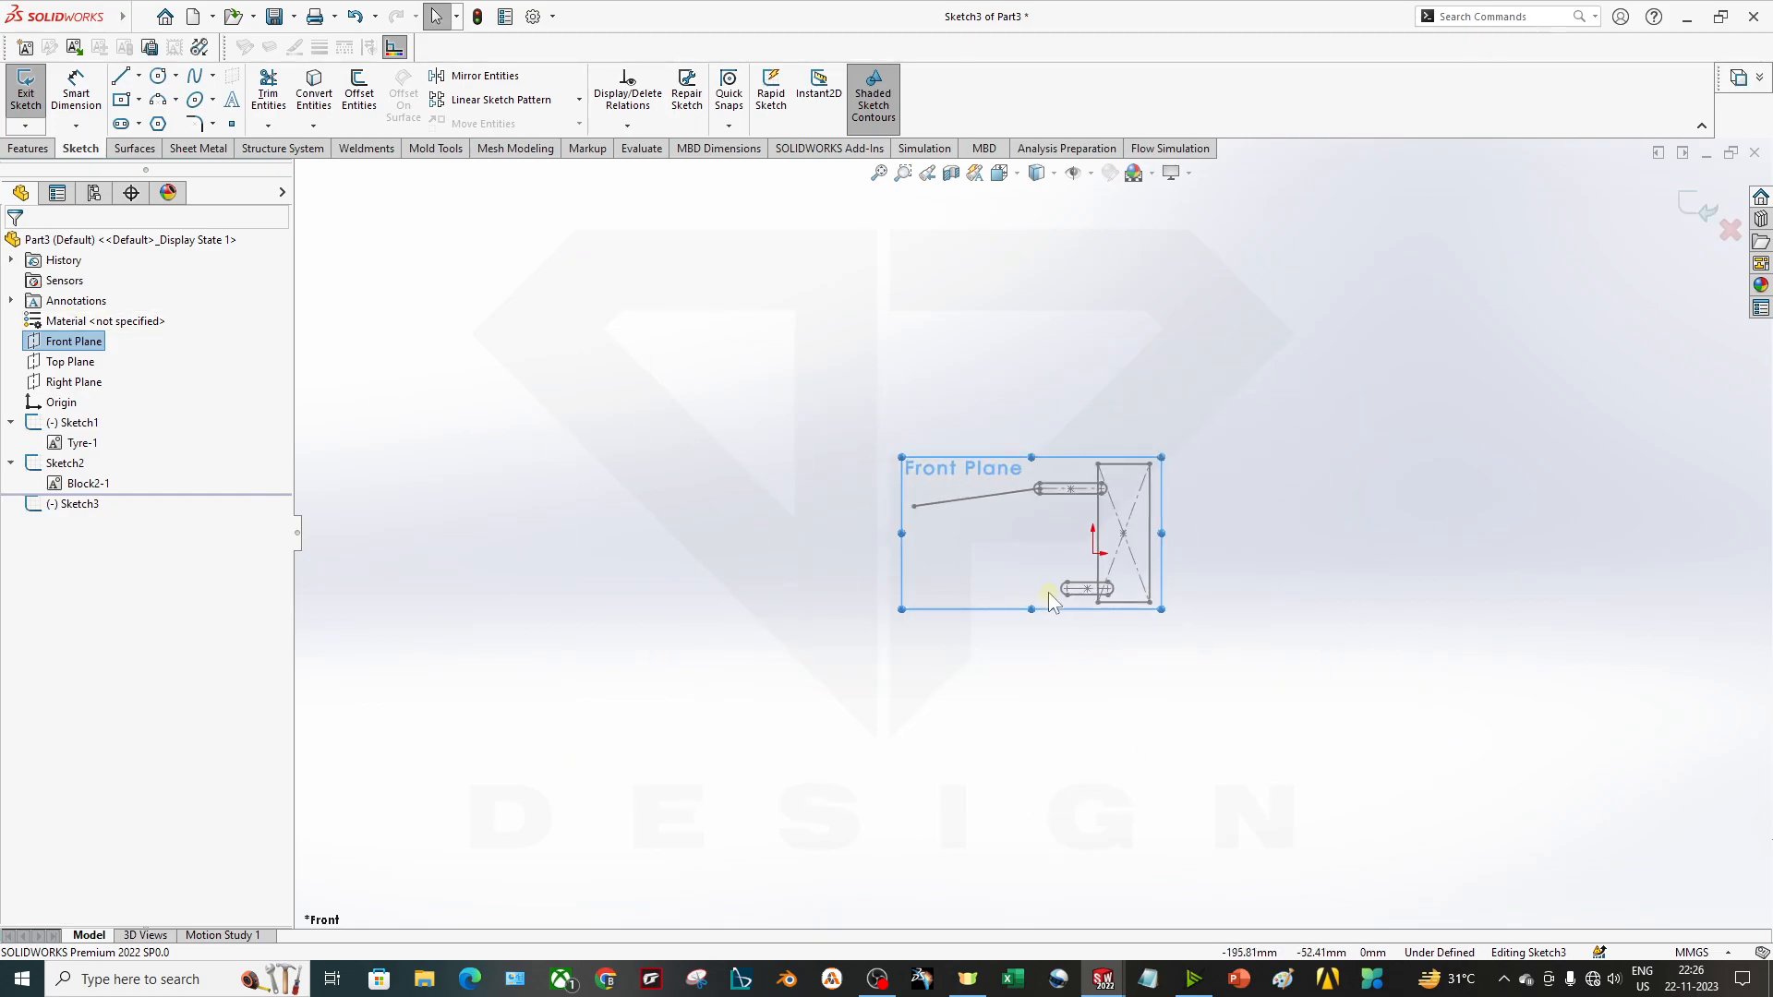
Draw a center rectangle about 740 mm tall to the left of the wishbone and upright.
click(123, 100)
click(695, 484)
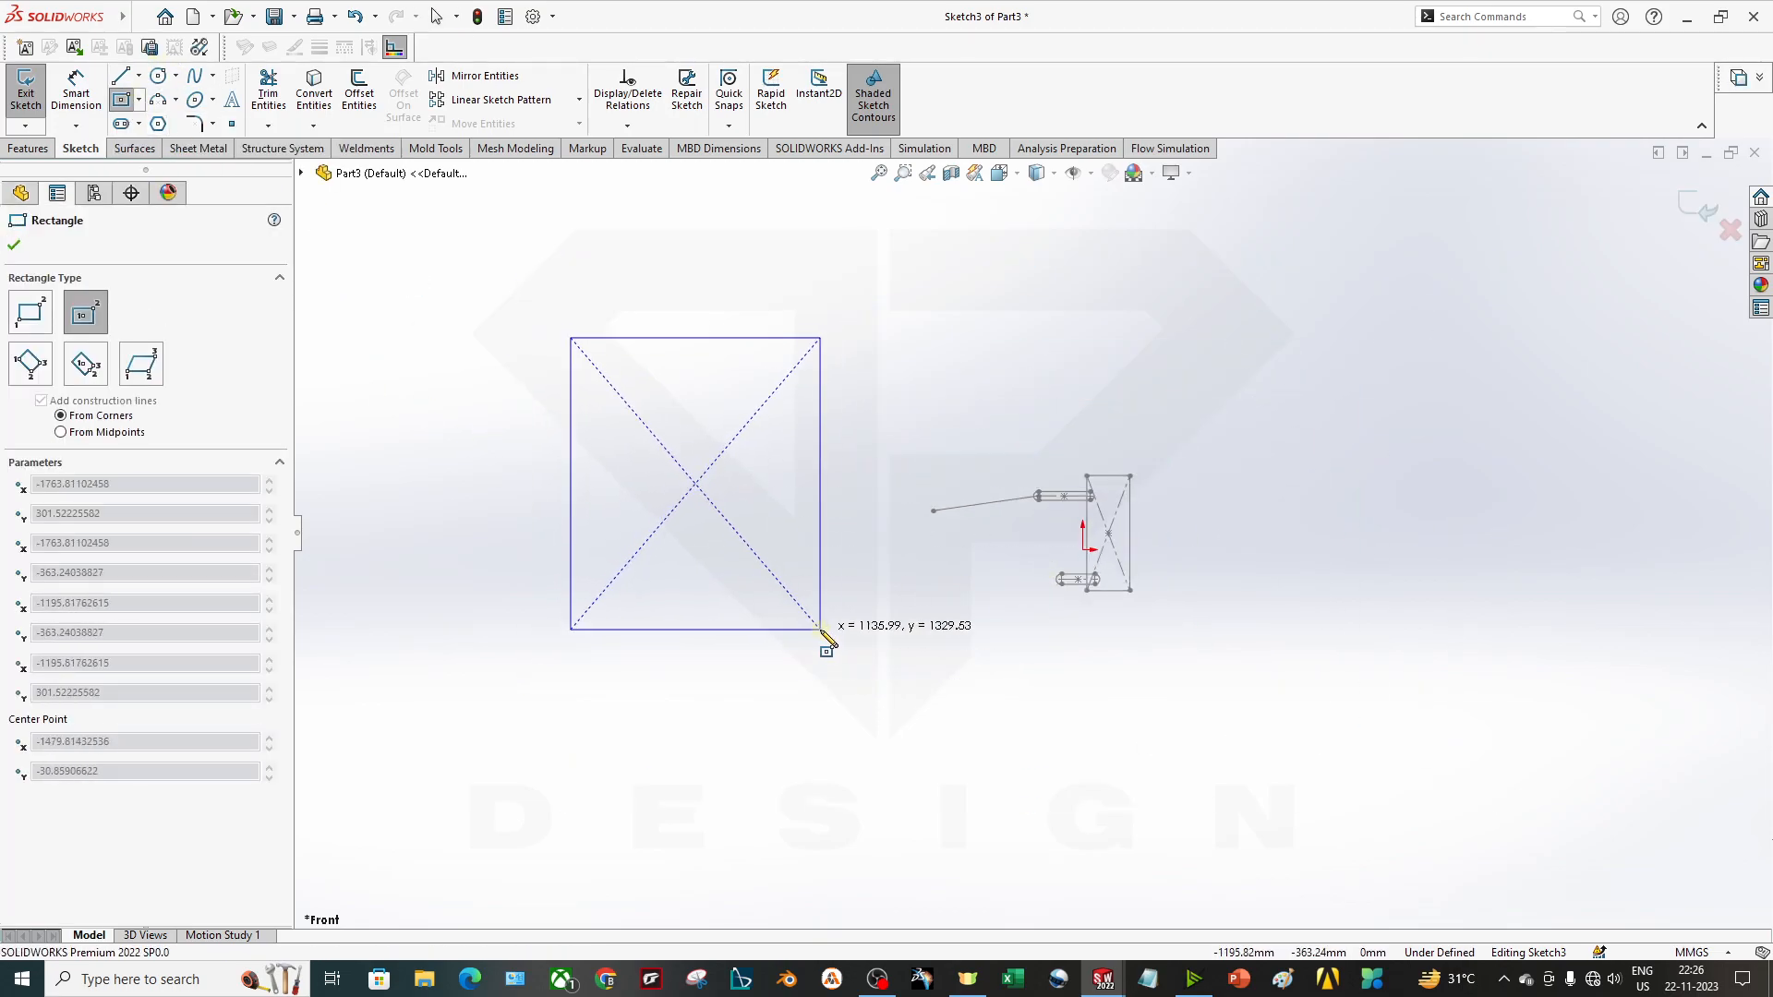
click(793, 566)
key(Escape)
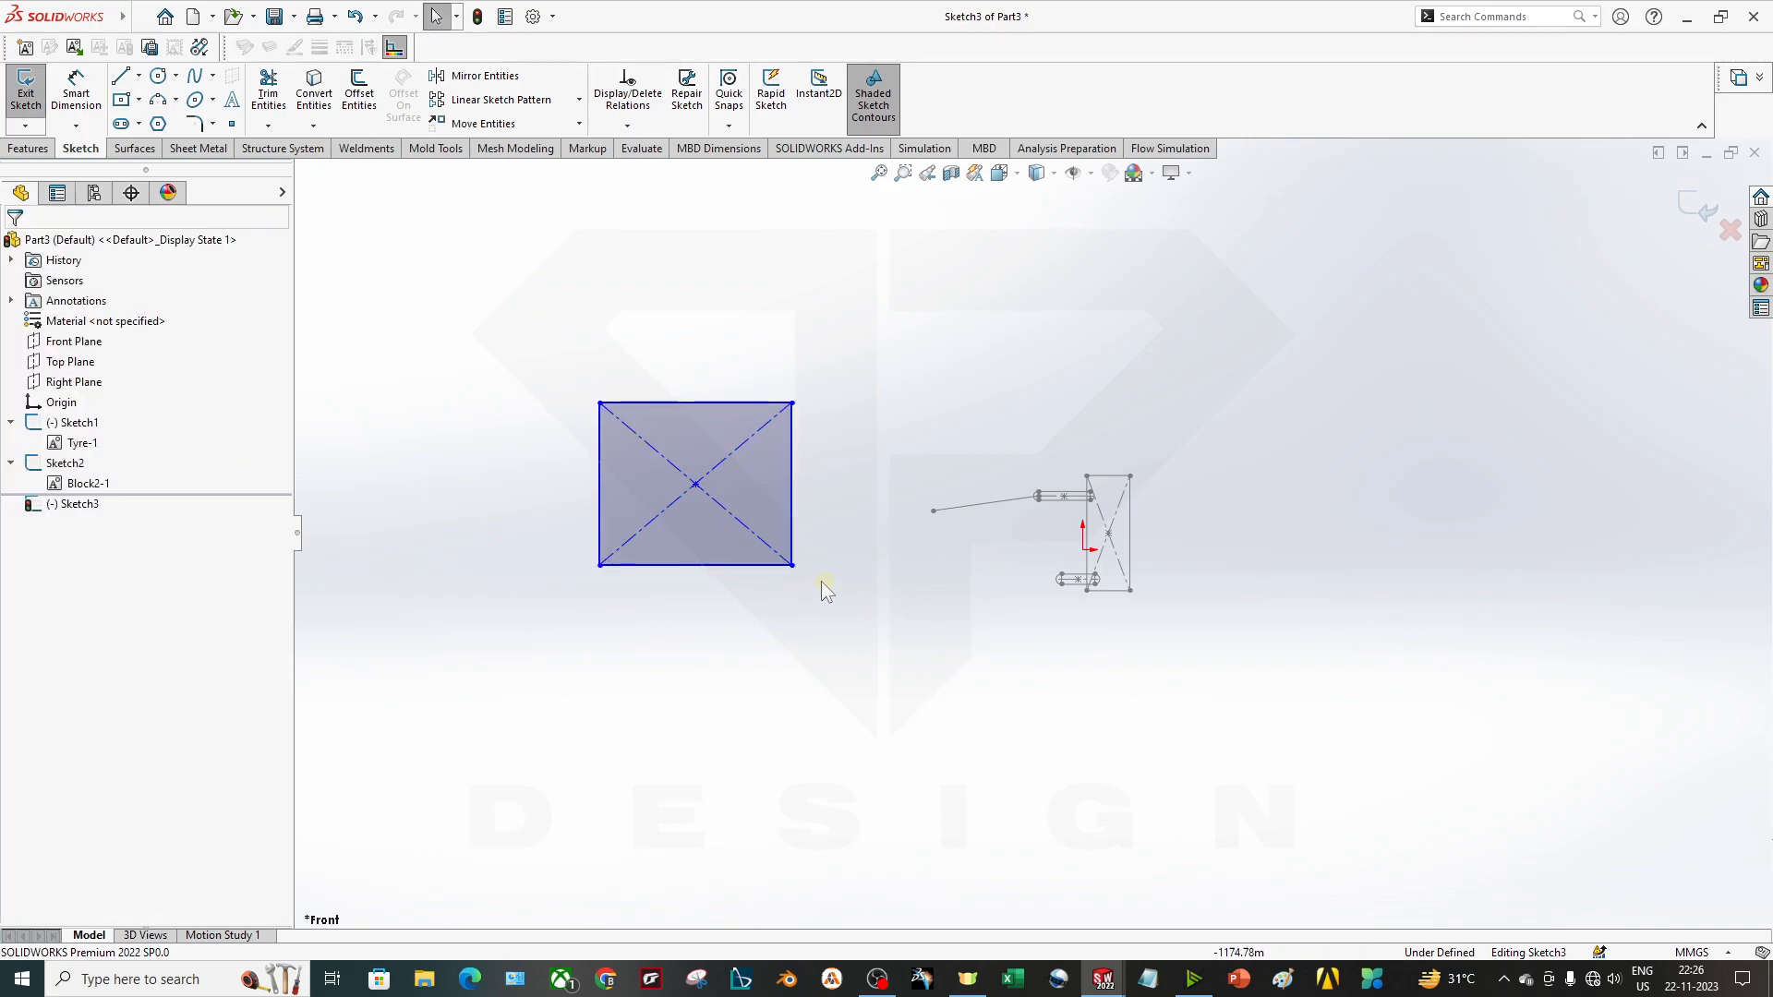
Draw two short horizontal straight slots across the rectangle's upright-facing edge, one above and one below its midpoint.
click(138, 75)
click(127, 124)
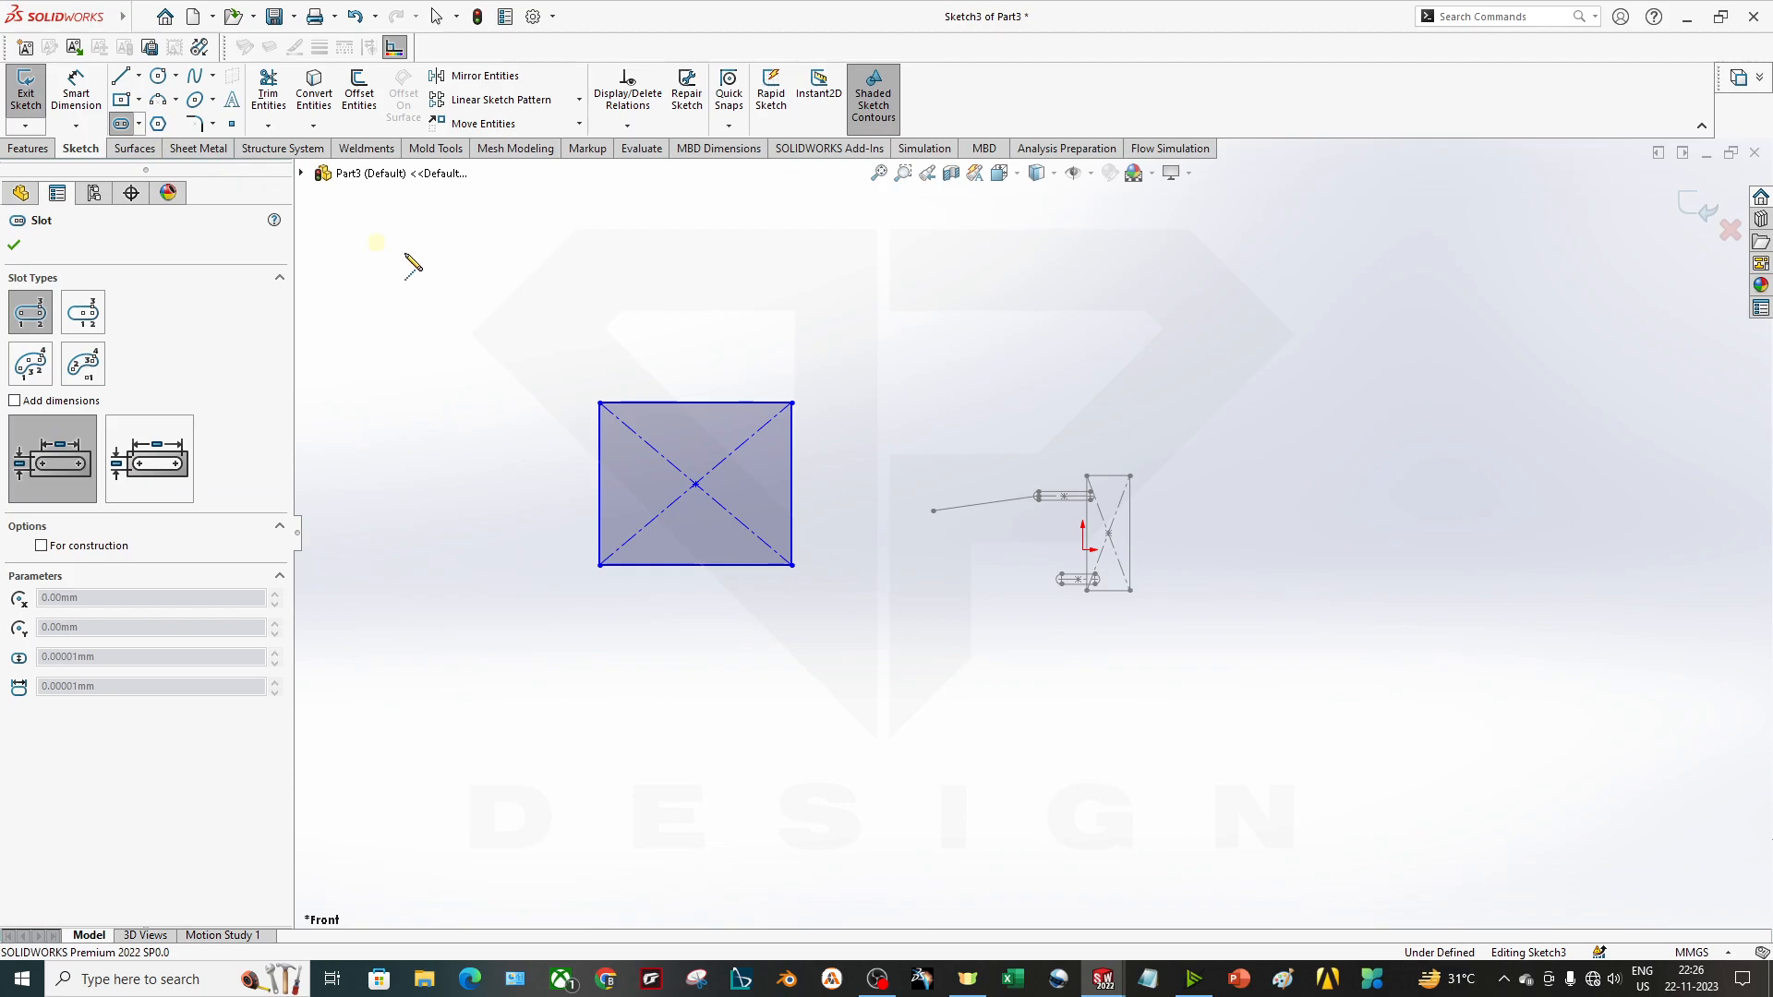
scroll(839, 488, down, 3)
click(828, 455)
click(890, 455)
click(896, 466)
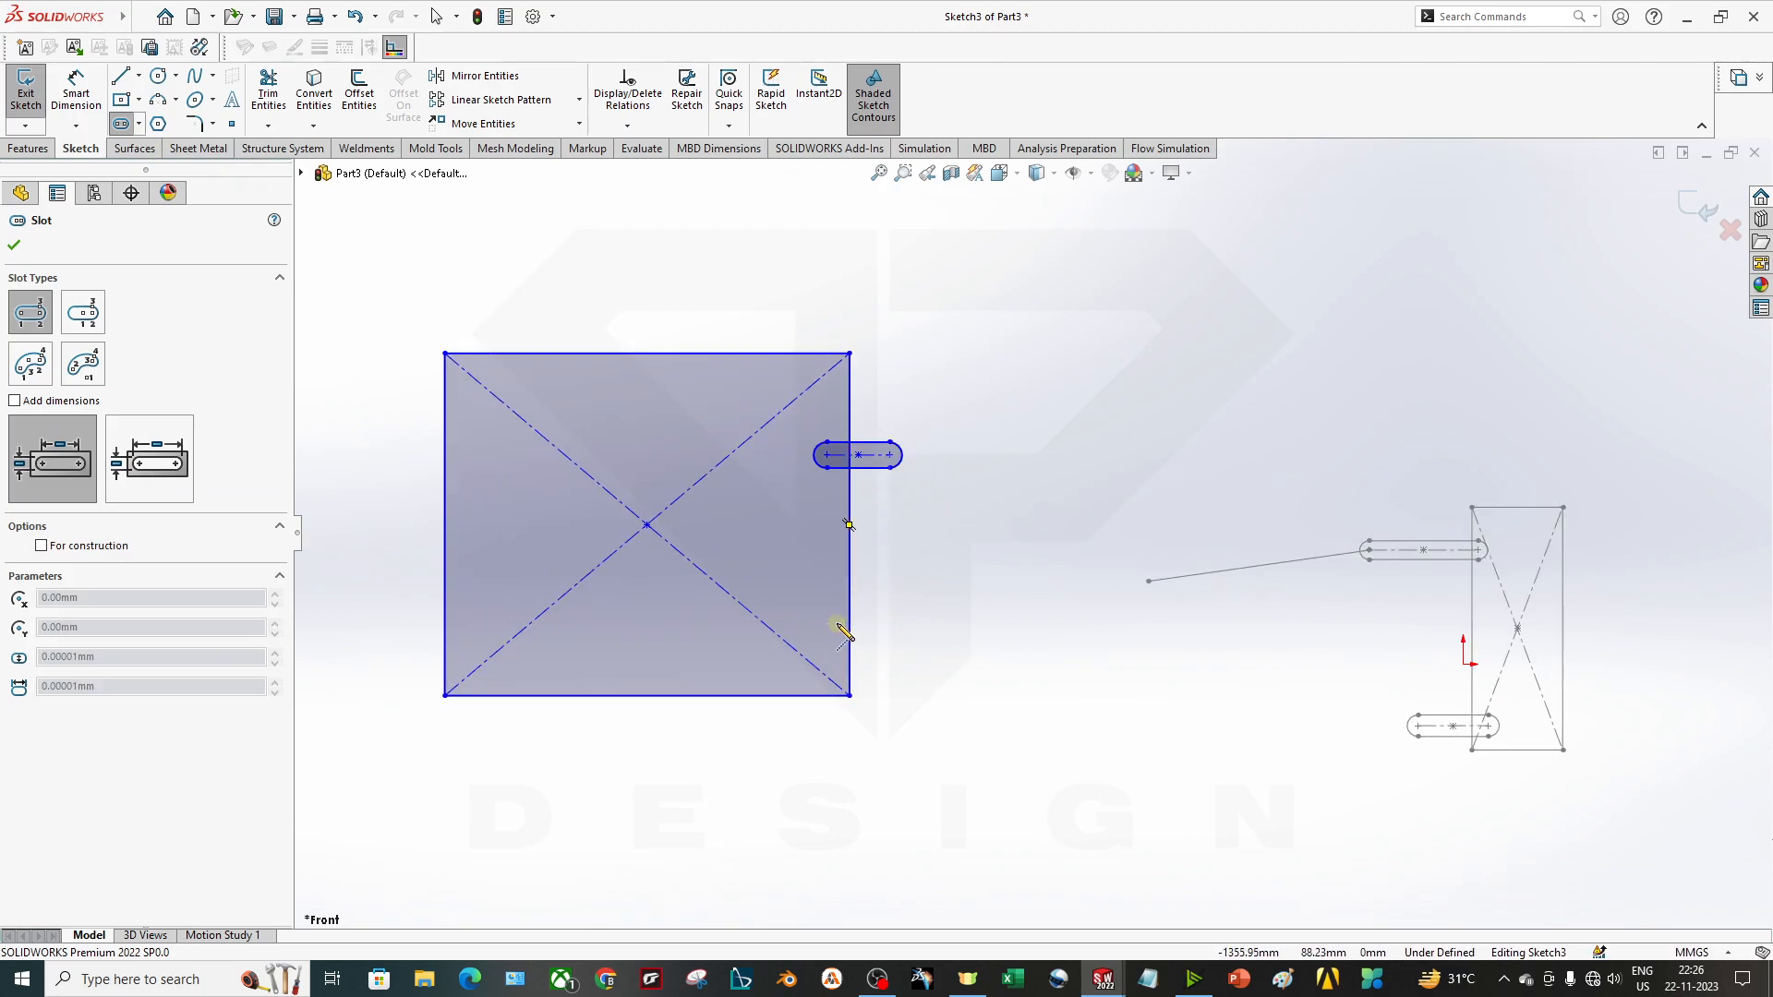
click(904, 623)
click(835, 623)
click(903, 636)
key(Escape)
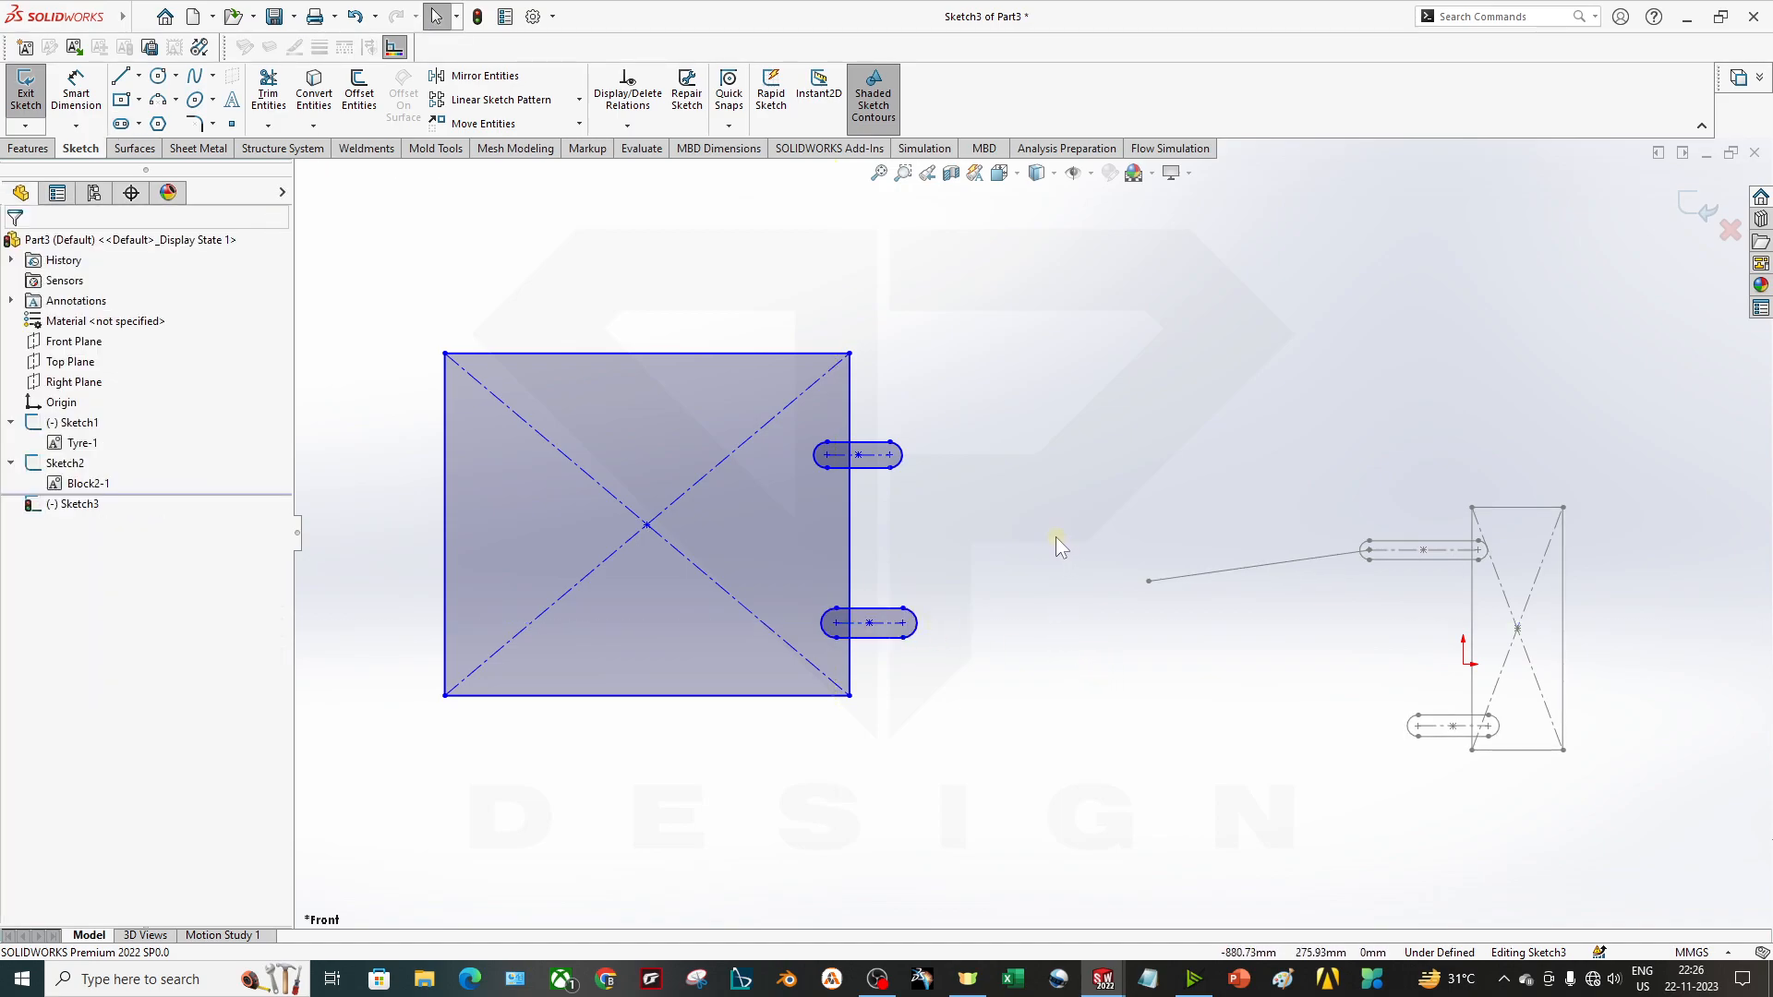
Make a block from the rectangle and both slots in Sketch3.
scroll(1053, 537, up, 1)
click(1685, 196)
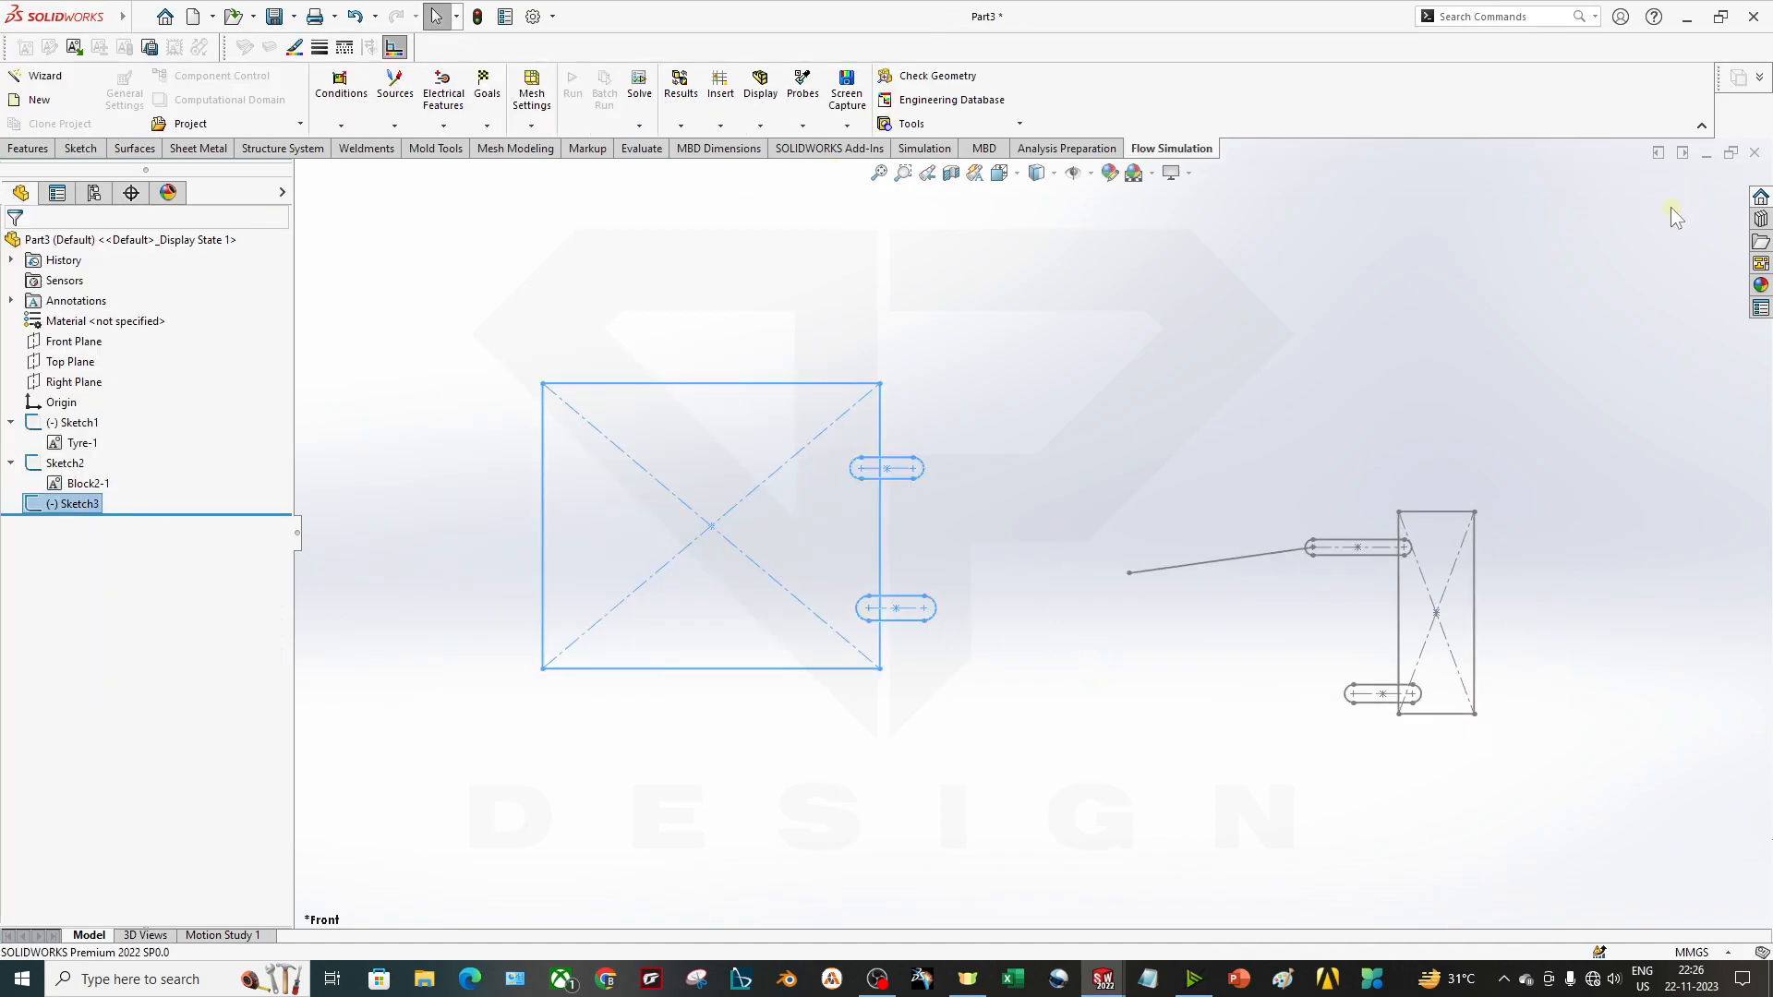
click(878, 448)
right_click(877, 448)
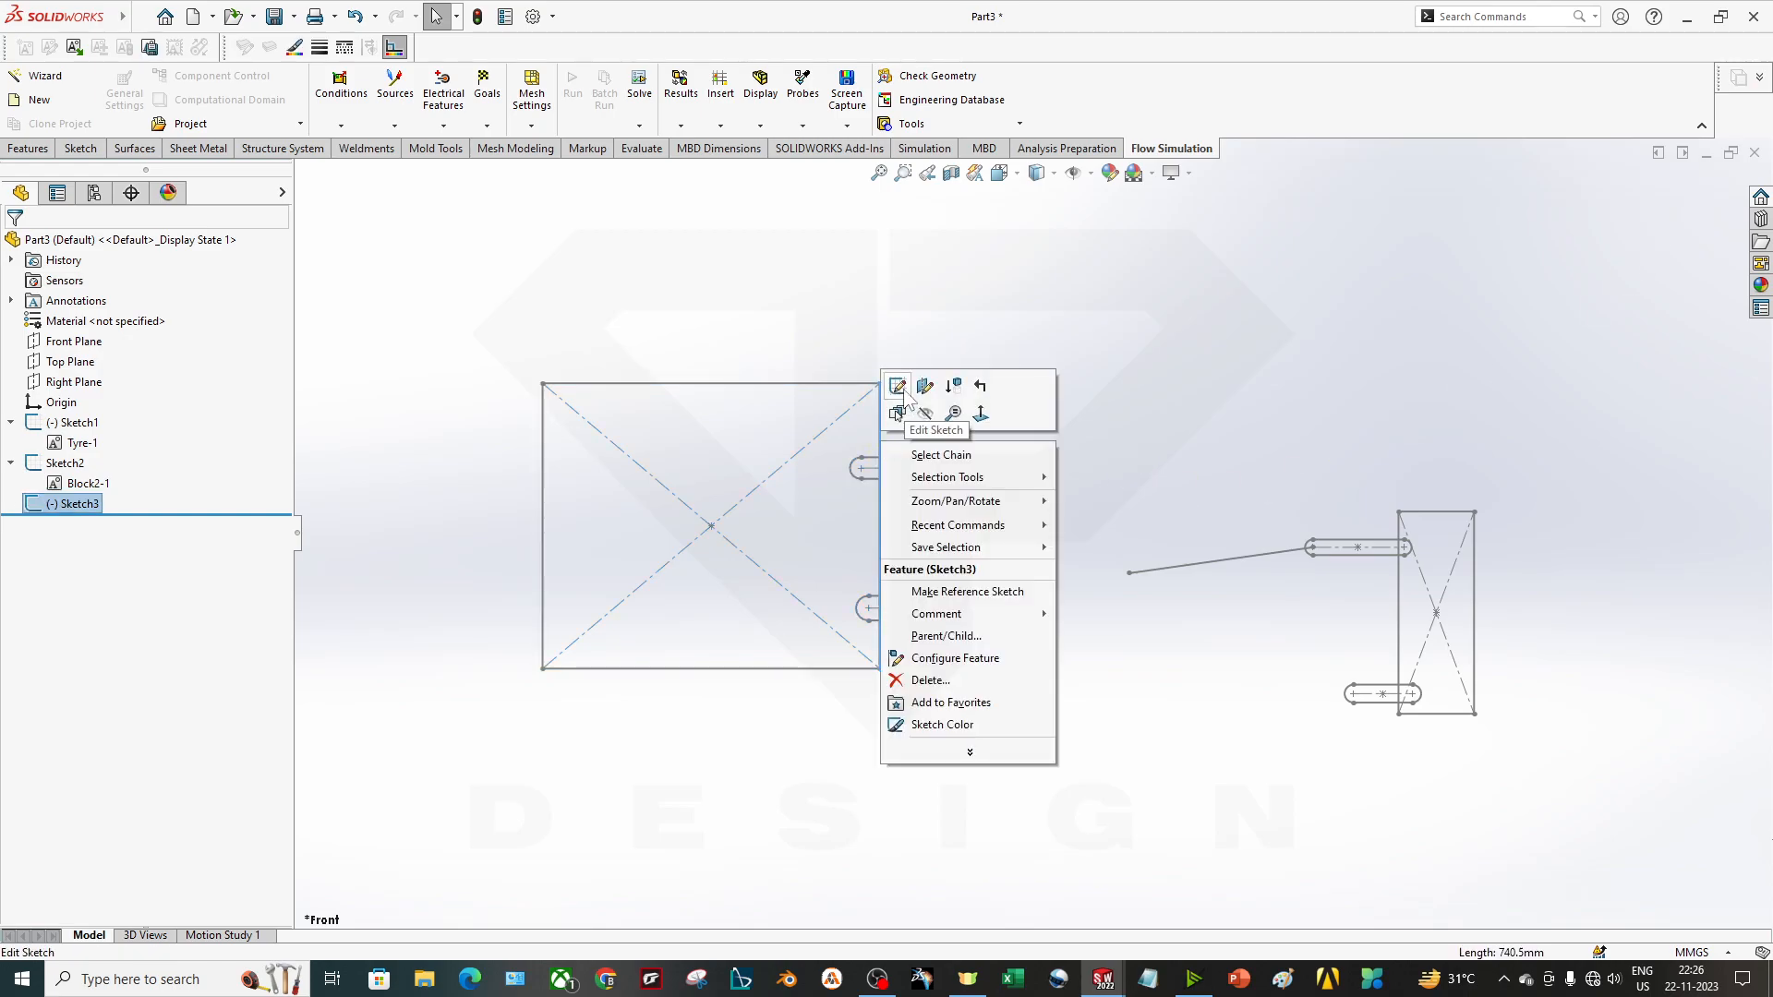
click(894, 384)
drag(1026, 762, 345, 309)
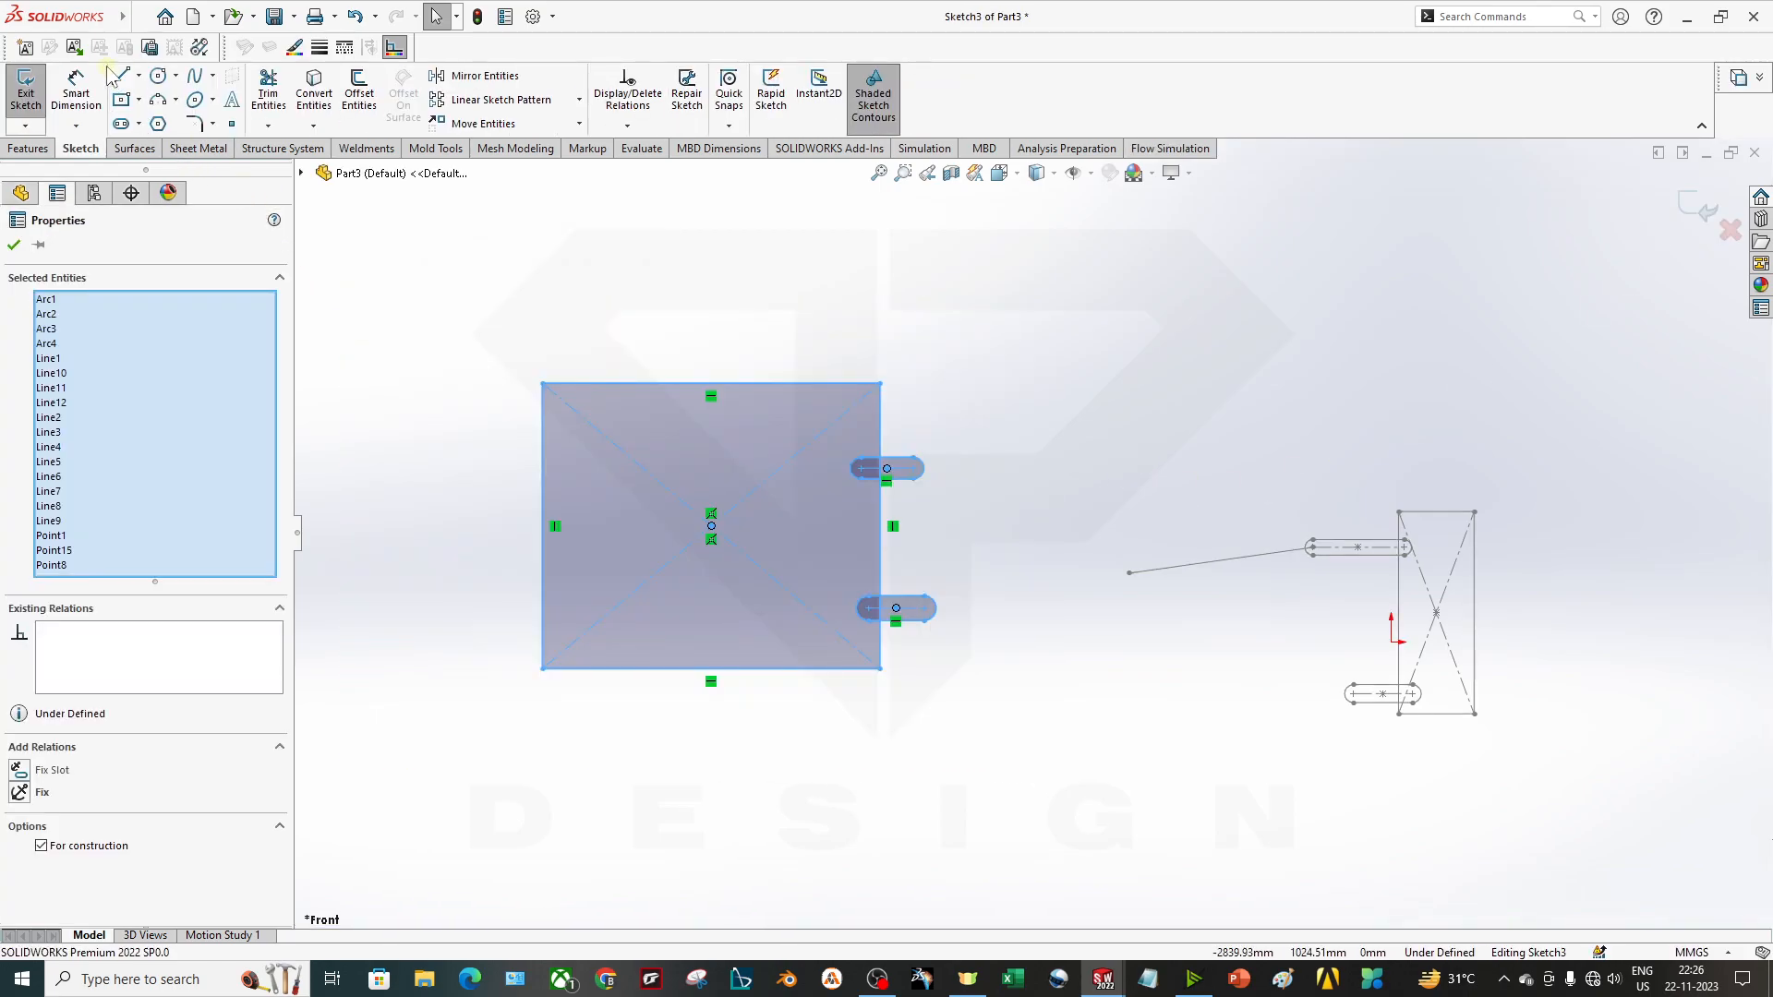
click(27, 49)
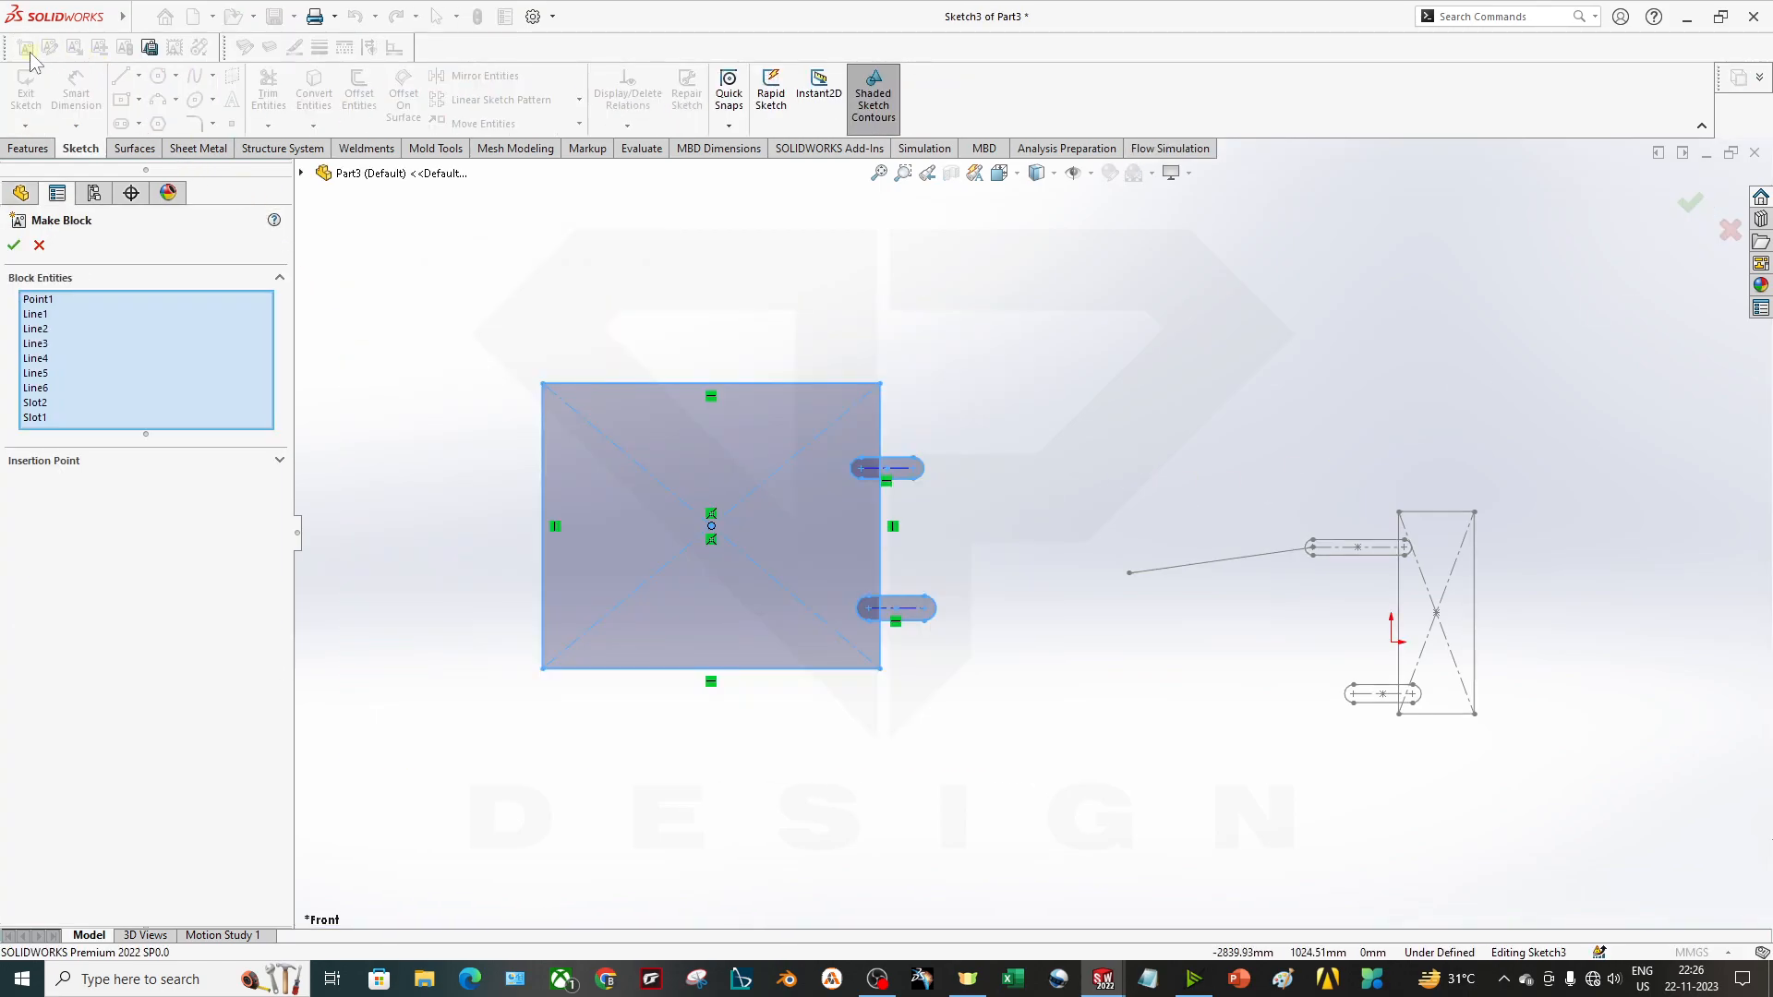
click(14, 245)
Save the rectangle-and-slots block as bODY in the Trash folder and exit the sketch.
right_click(78, 524)
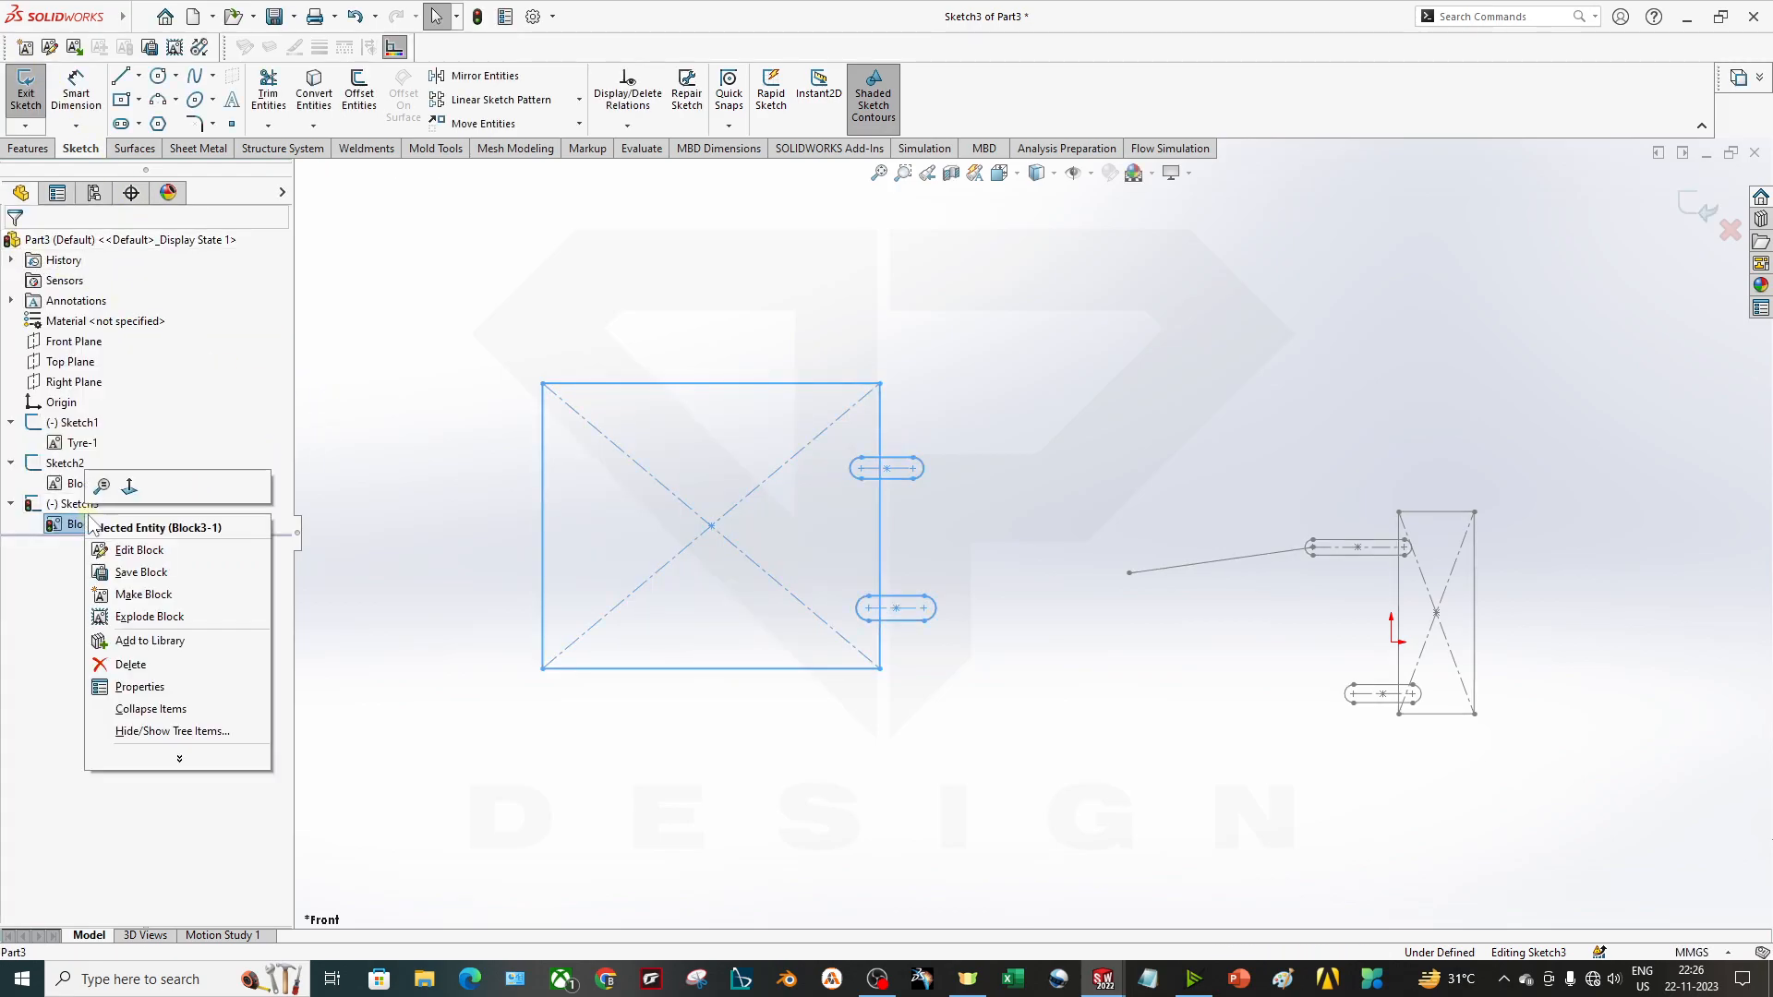
click(140, 572)
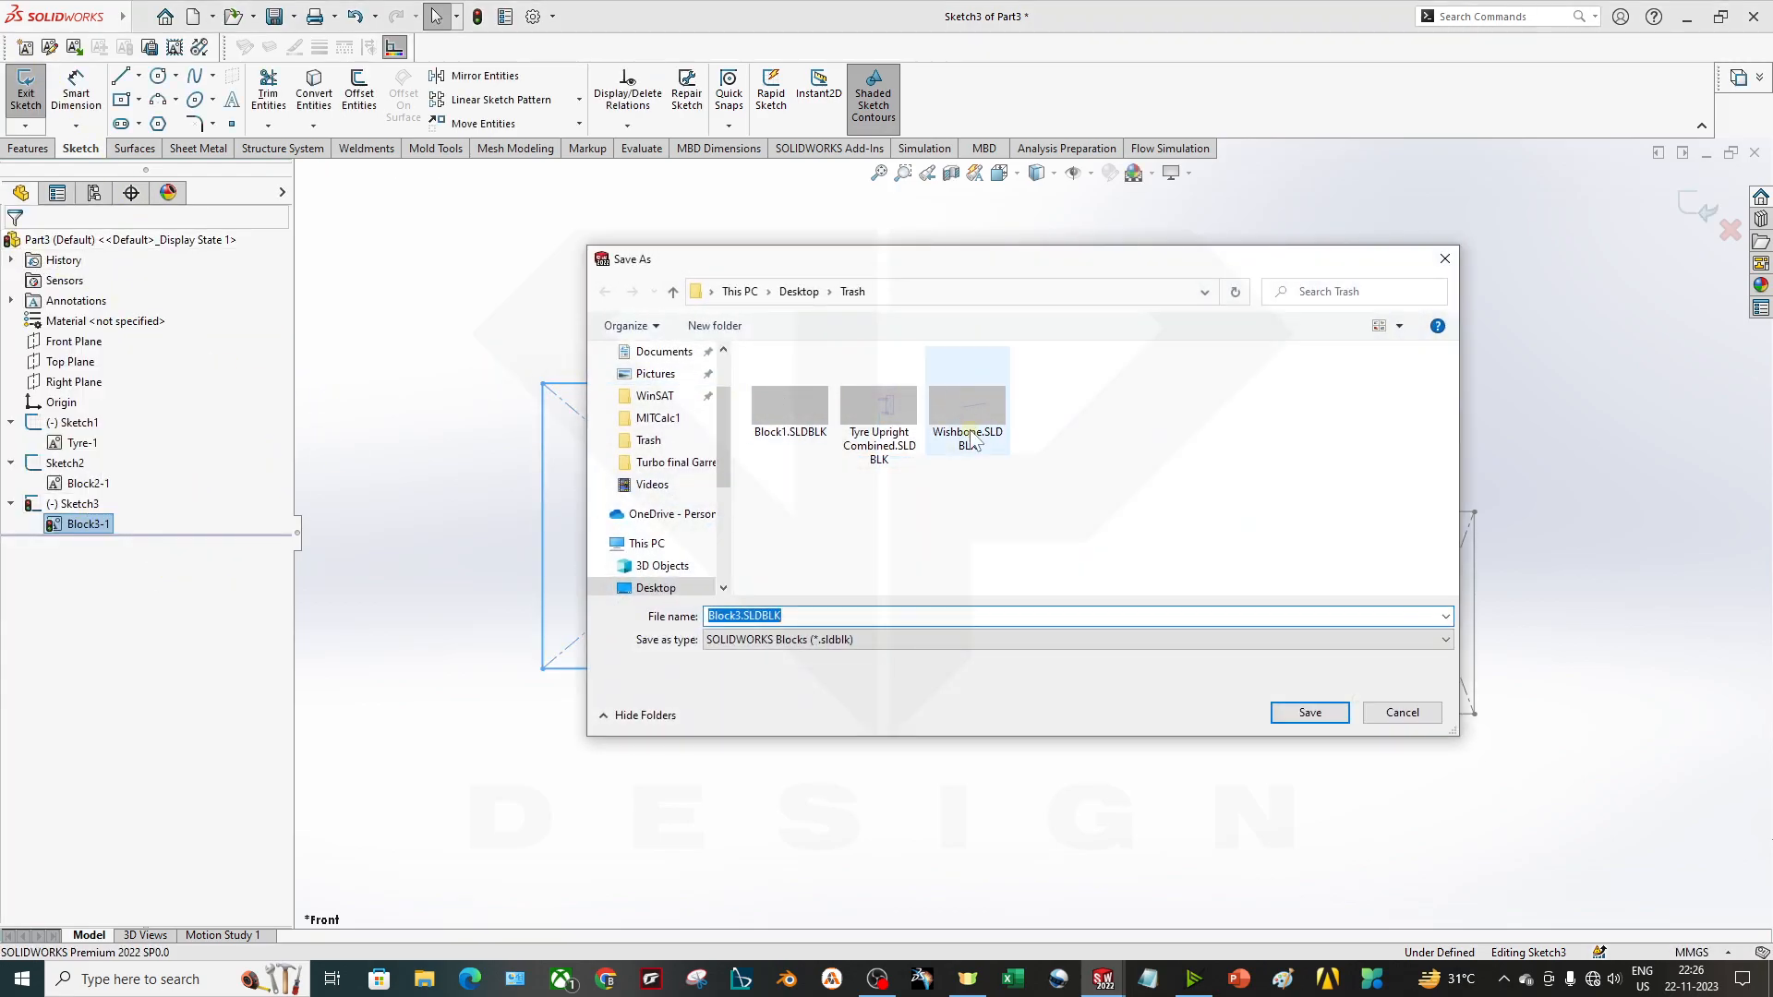
key(BackSpace)
key(BackSpace)
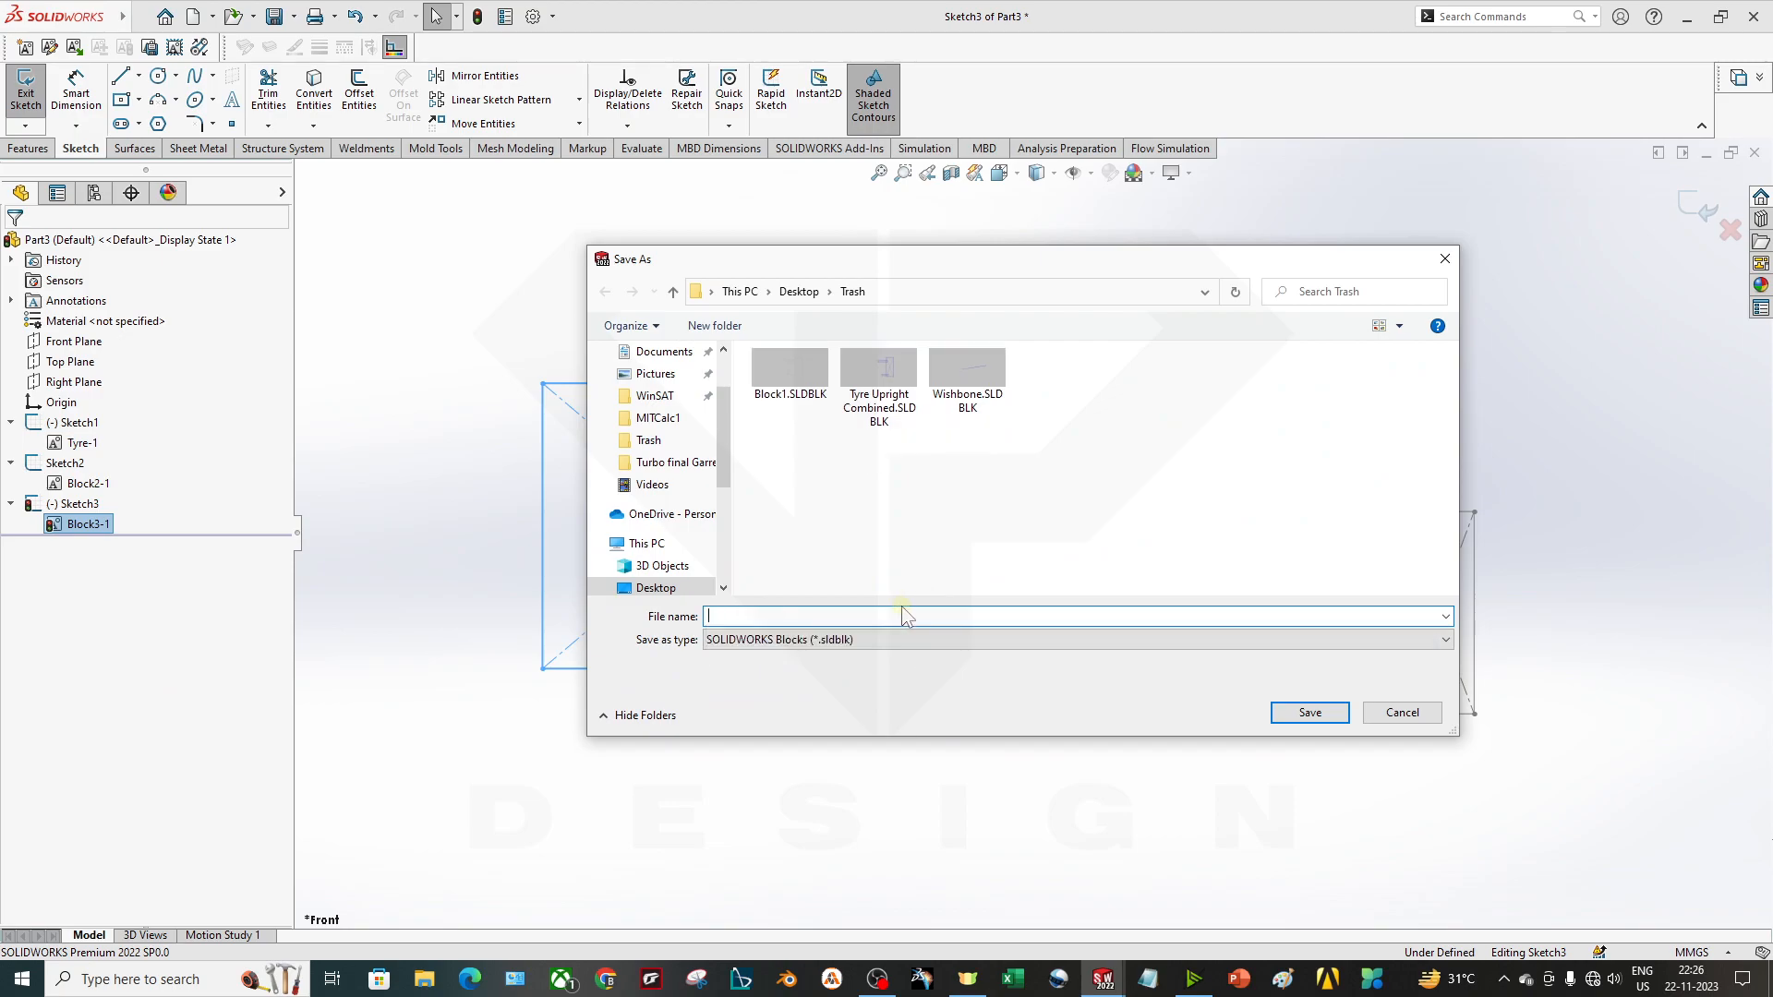
text(b)
key(BackSpace)
text(b)
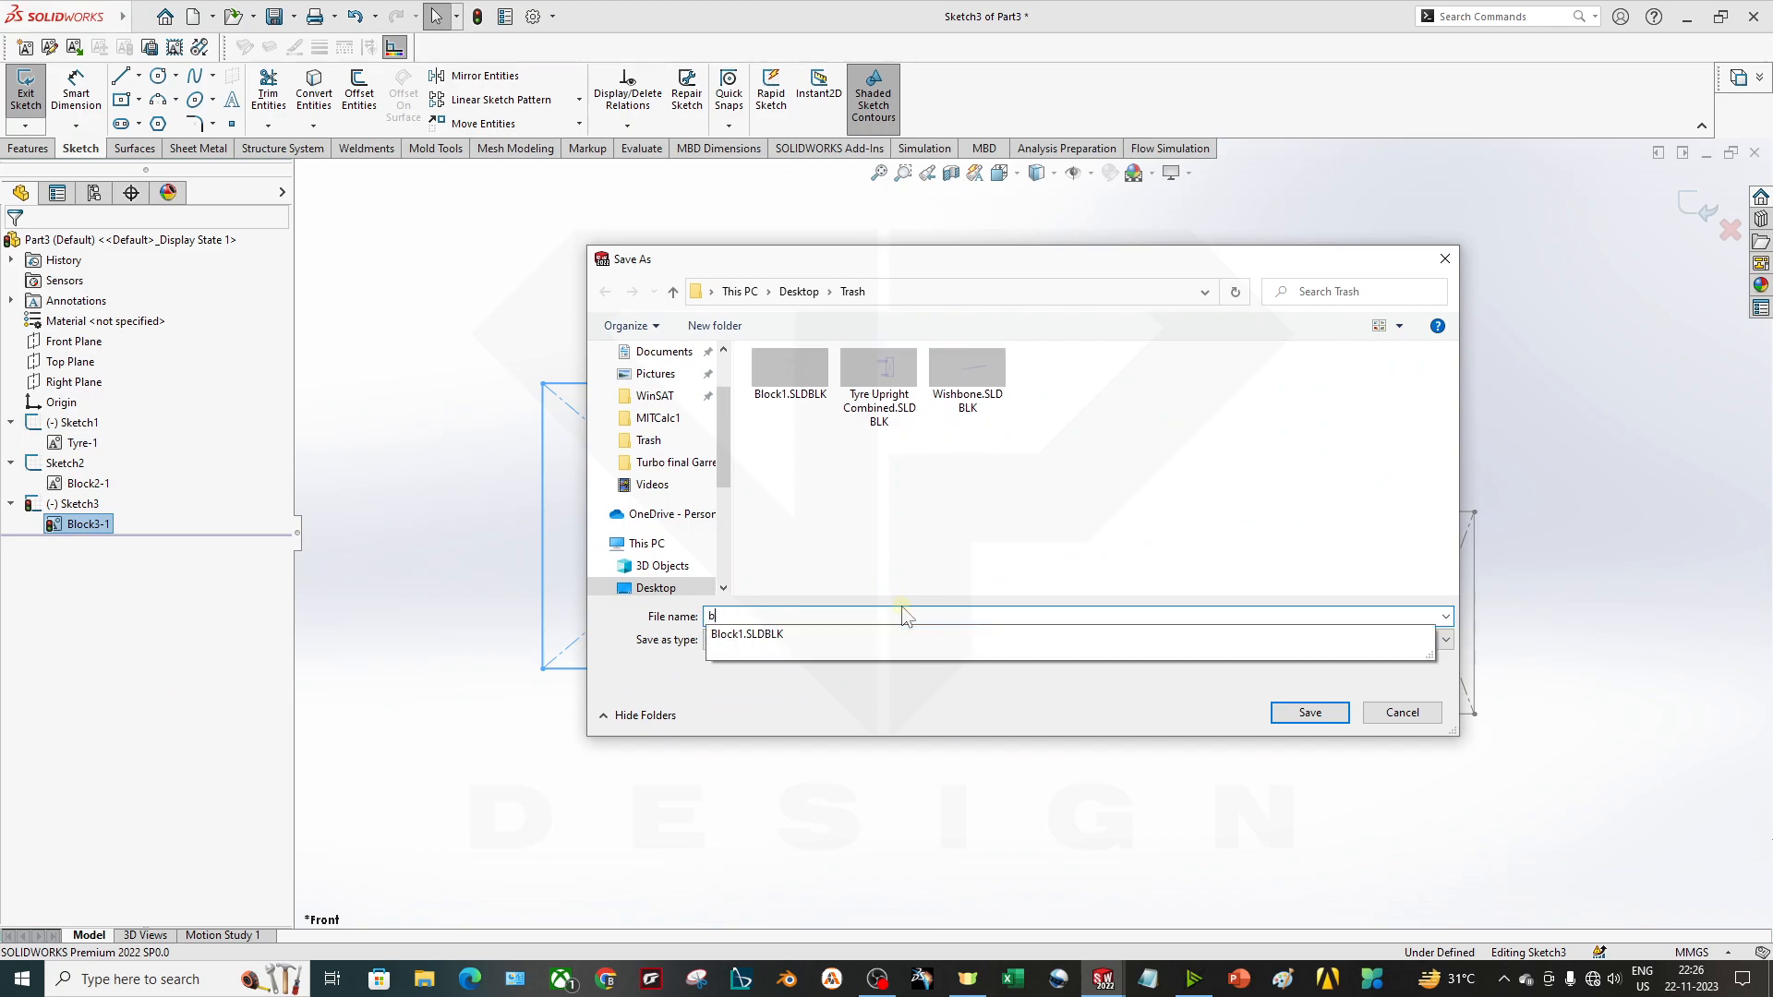
text(ODY)
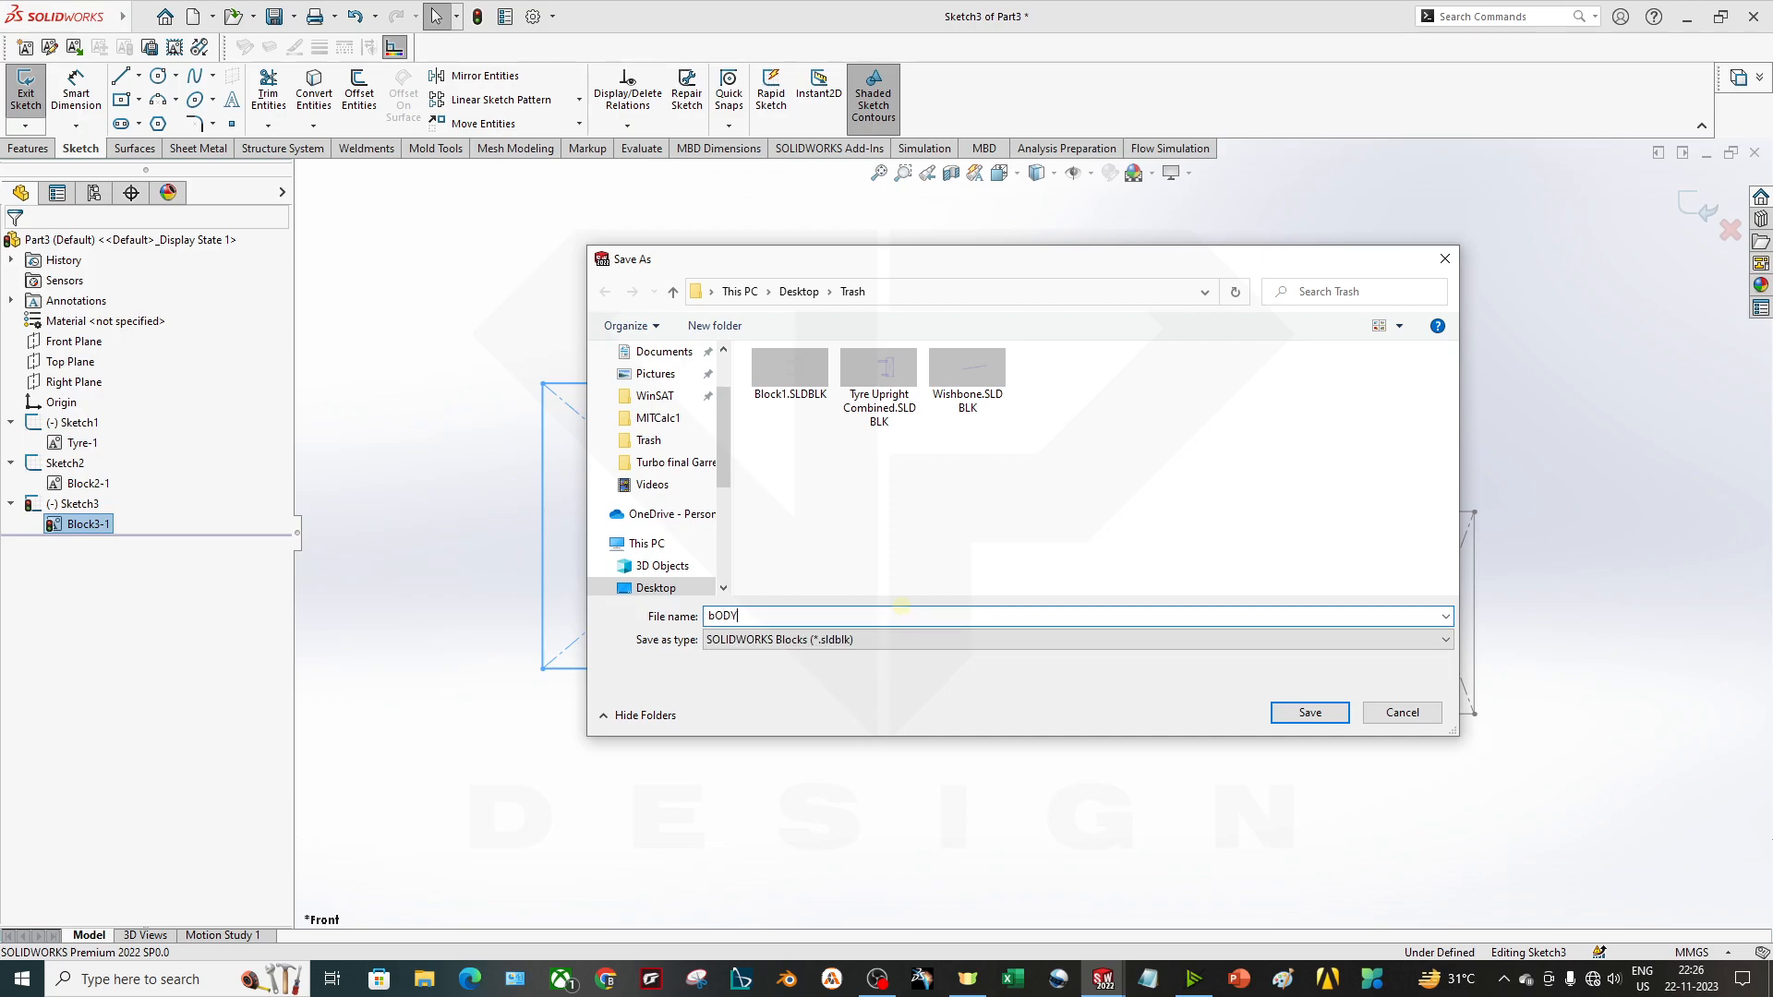
key(Return)
click(1695, 205)
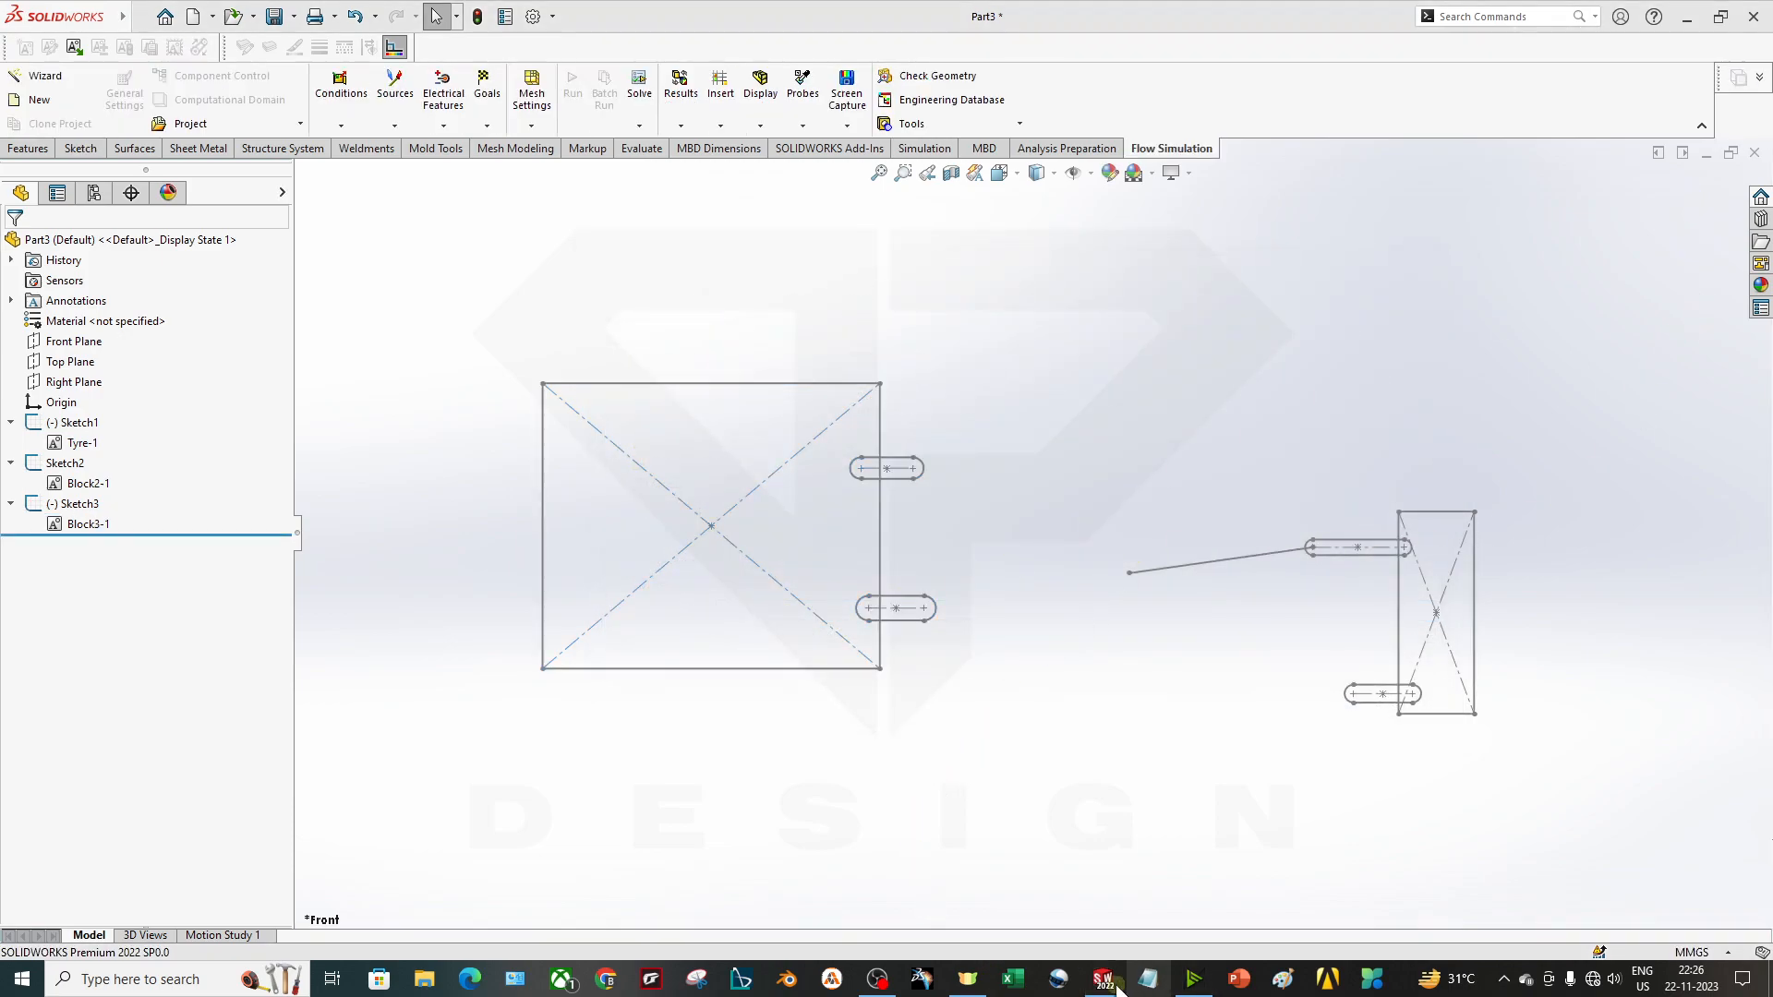
Switch back to the Part6 window and exit the suspension sketch.
key(alt+Tab)
mouse_move(1105, 990)
click(1228, 910)
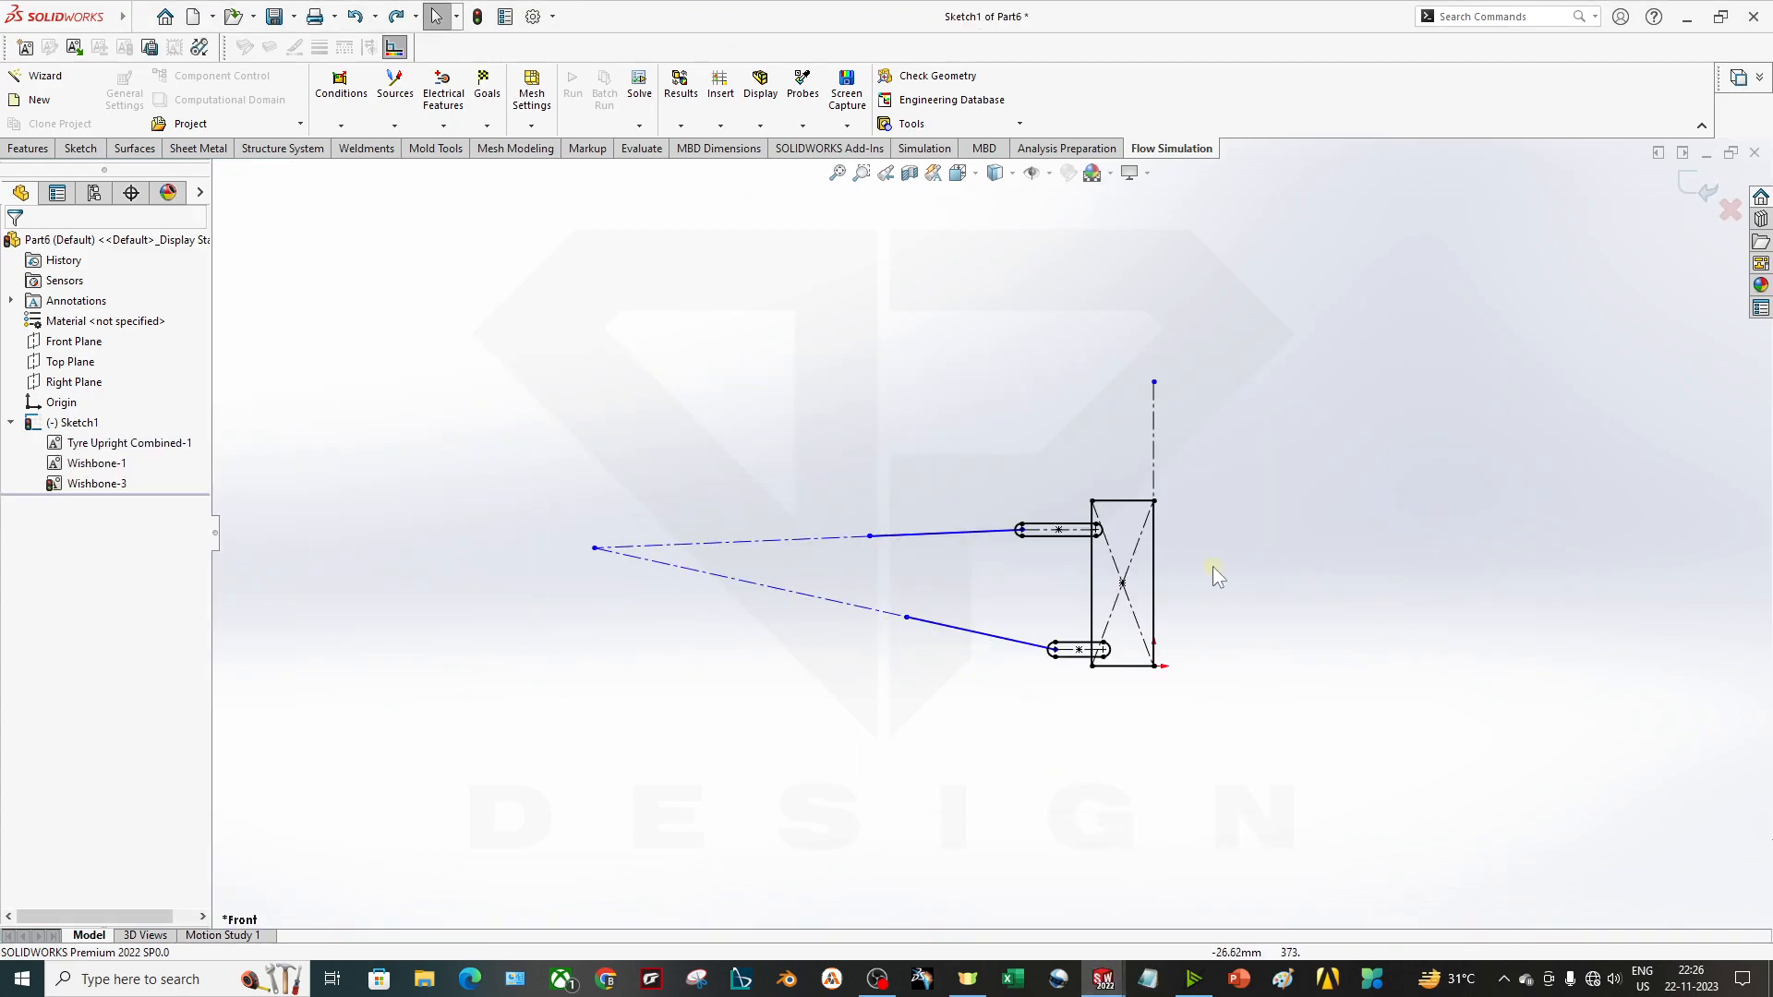
click(1700, 185)
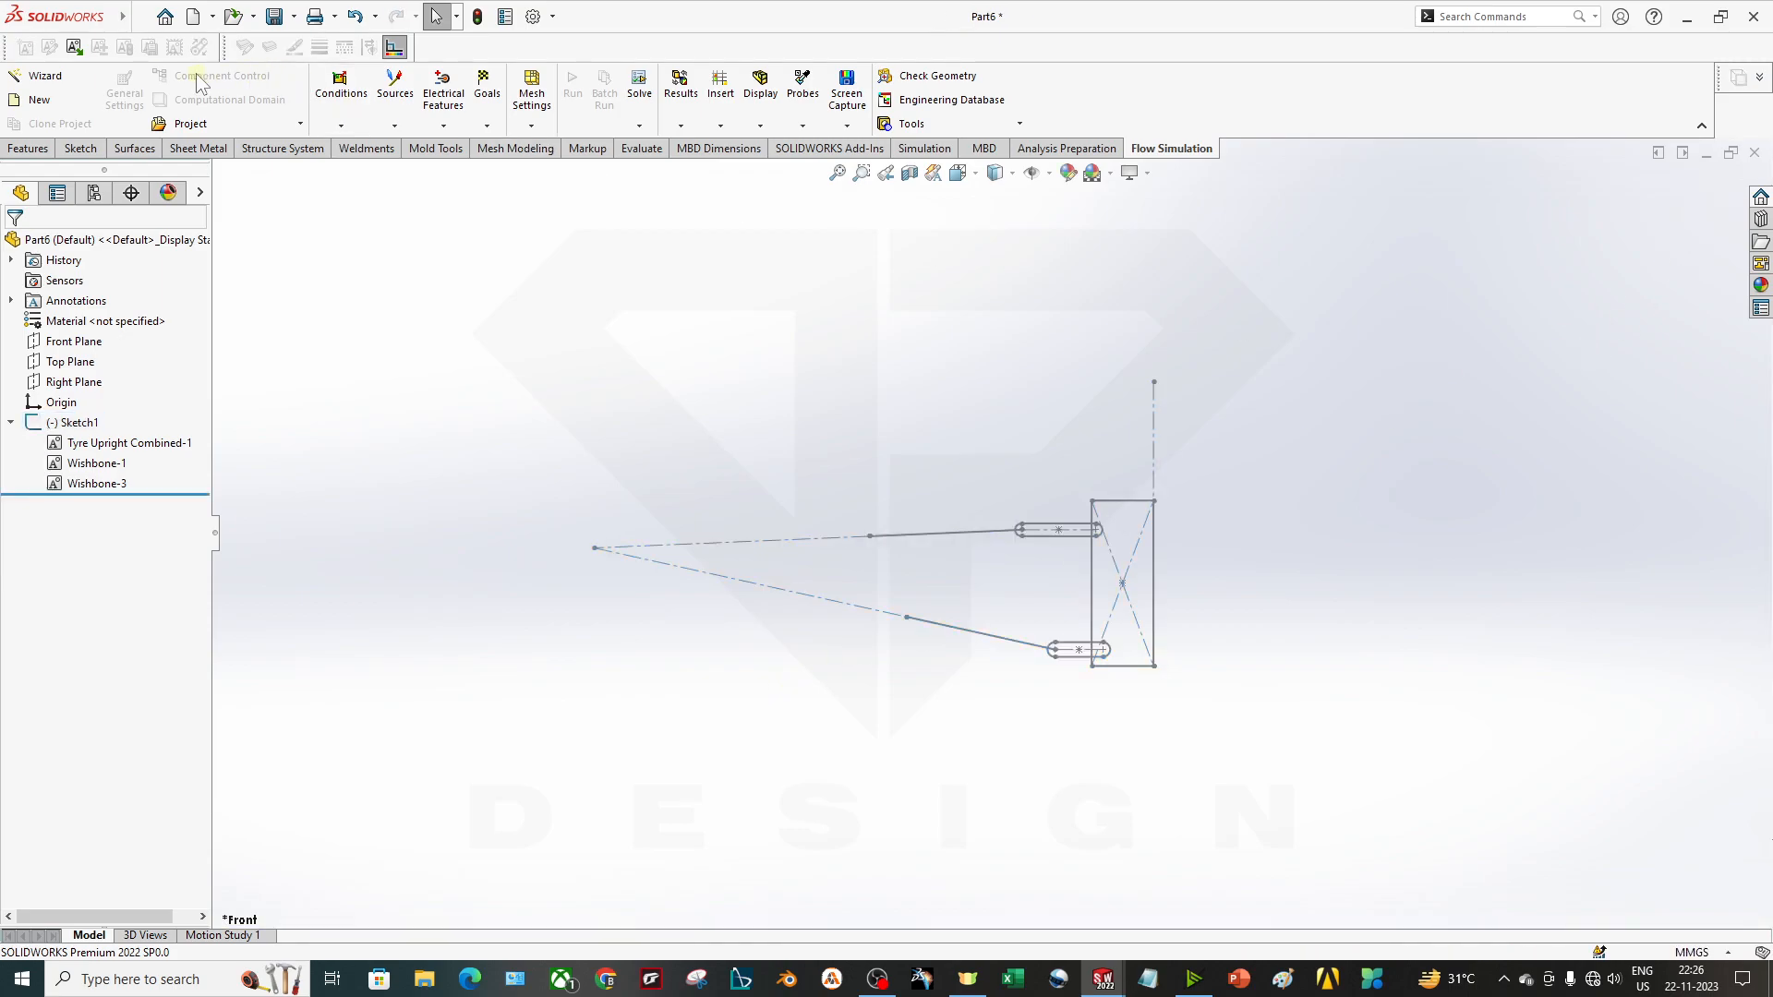
Start a block insertion in a new sketch on the Front Plane.
click(76, 49)
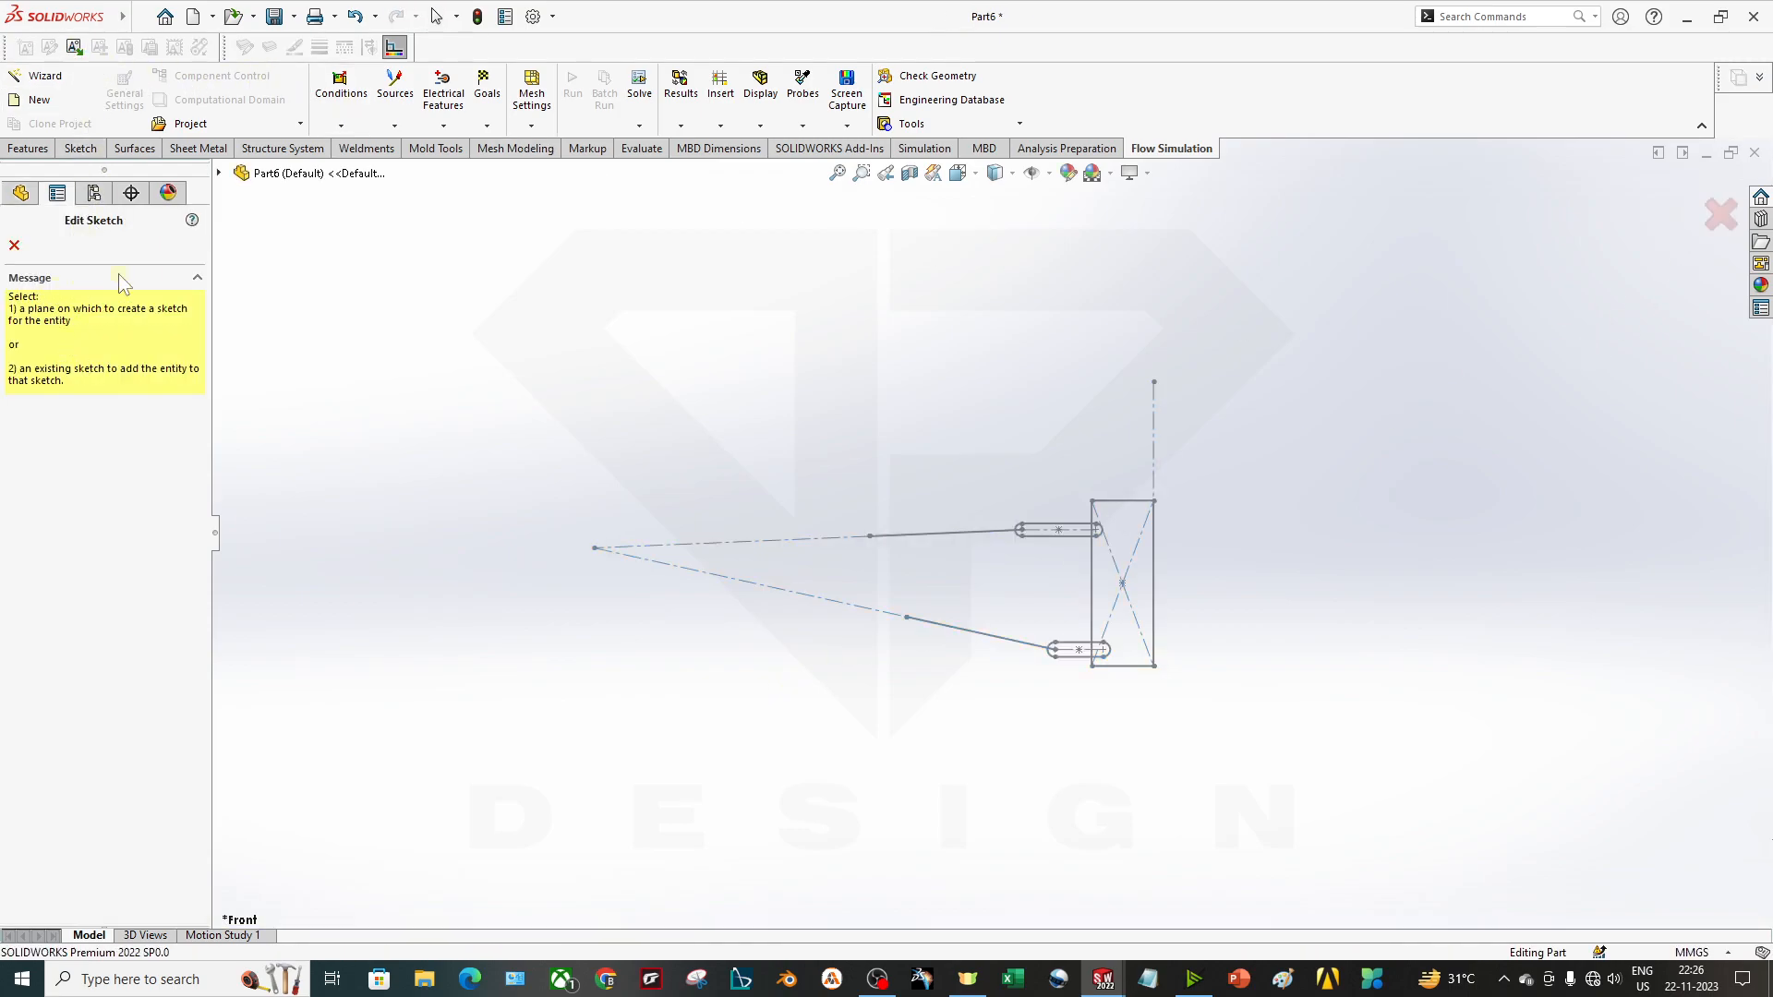
click(14, 246)
click(73, 47)
click(219, 174)
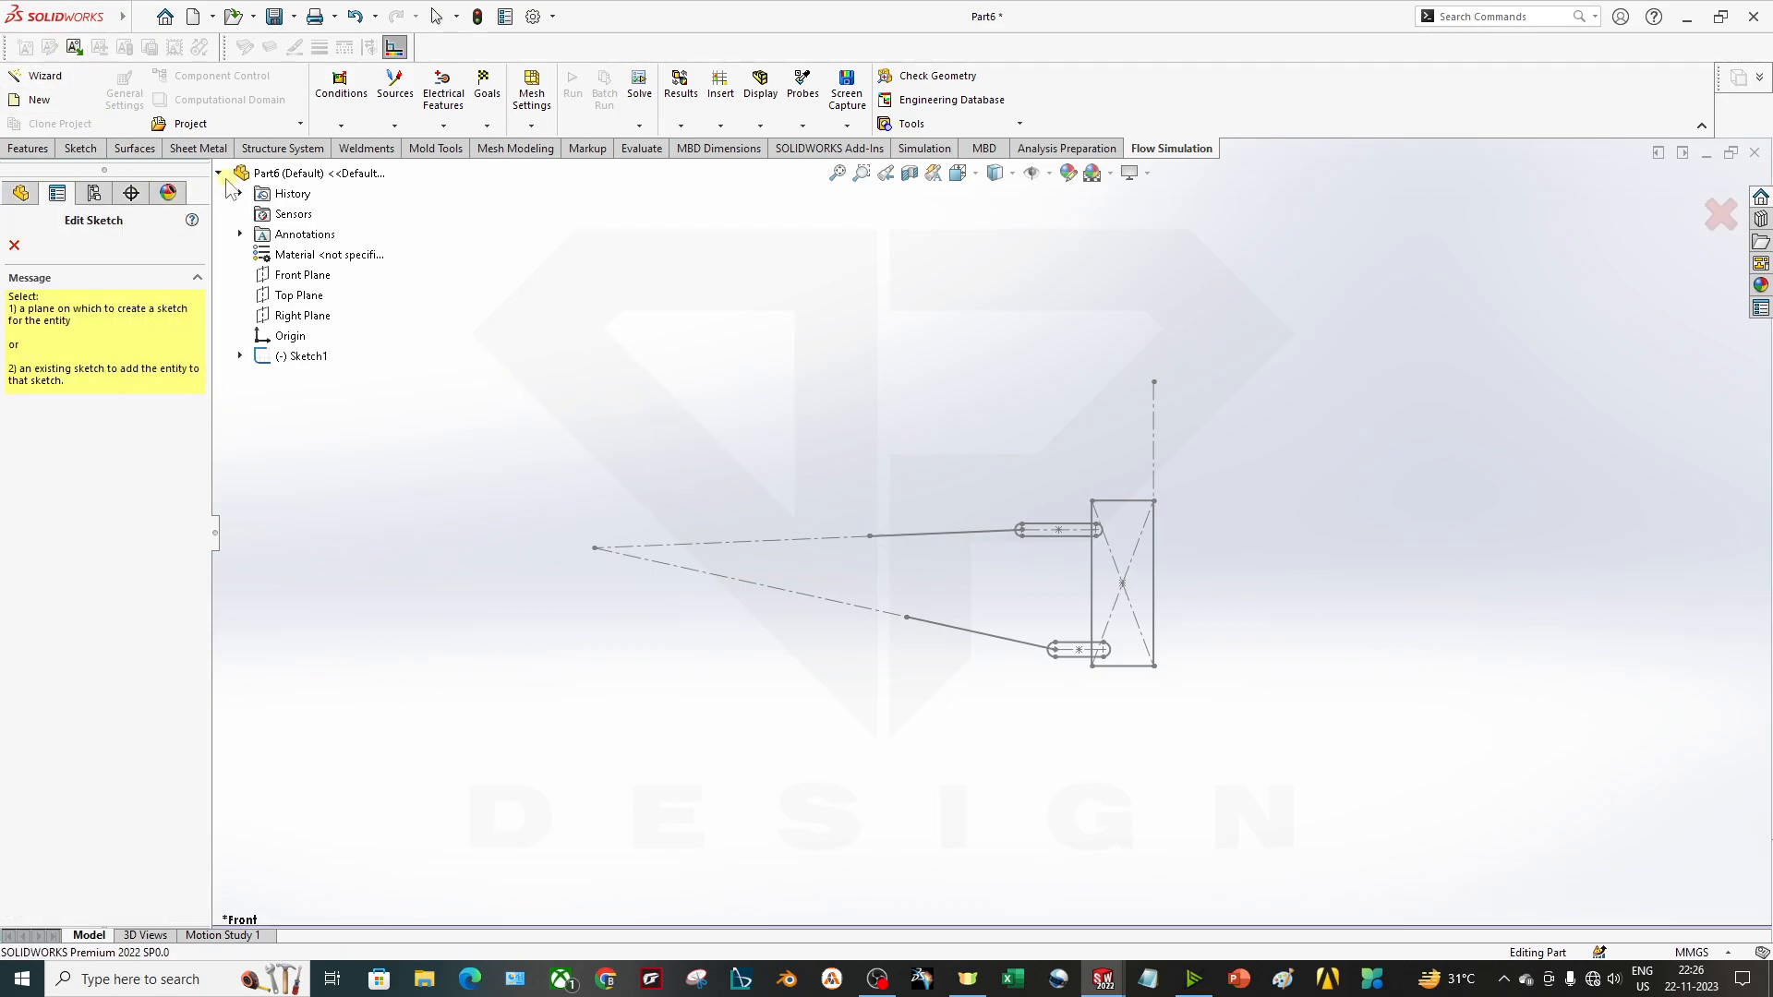
click(300, 275)
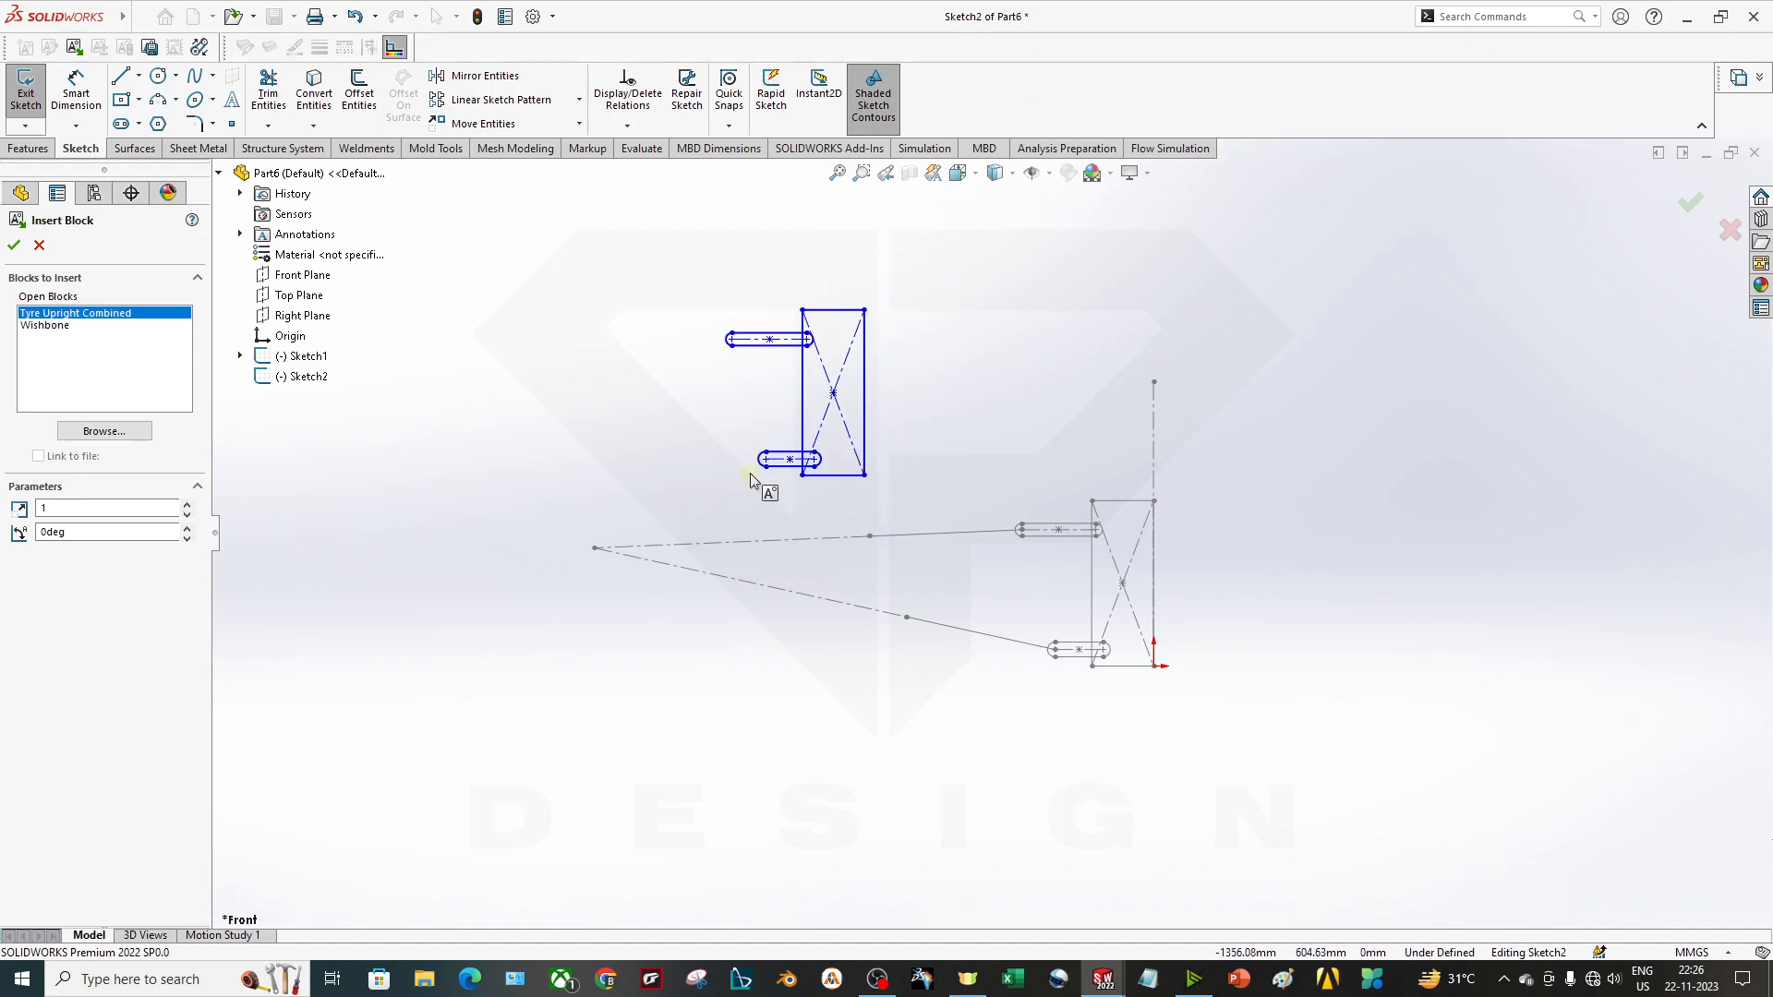
Insert the bODY block from the Desktop's Trash folder, placing it left of the wishbones over the centrelines' intersection.
click(51, 325)
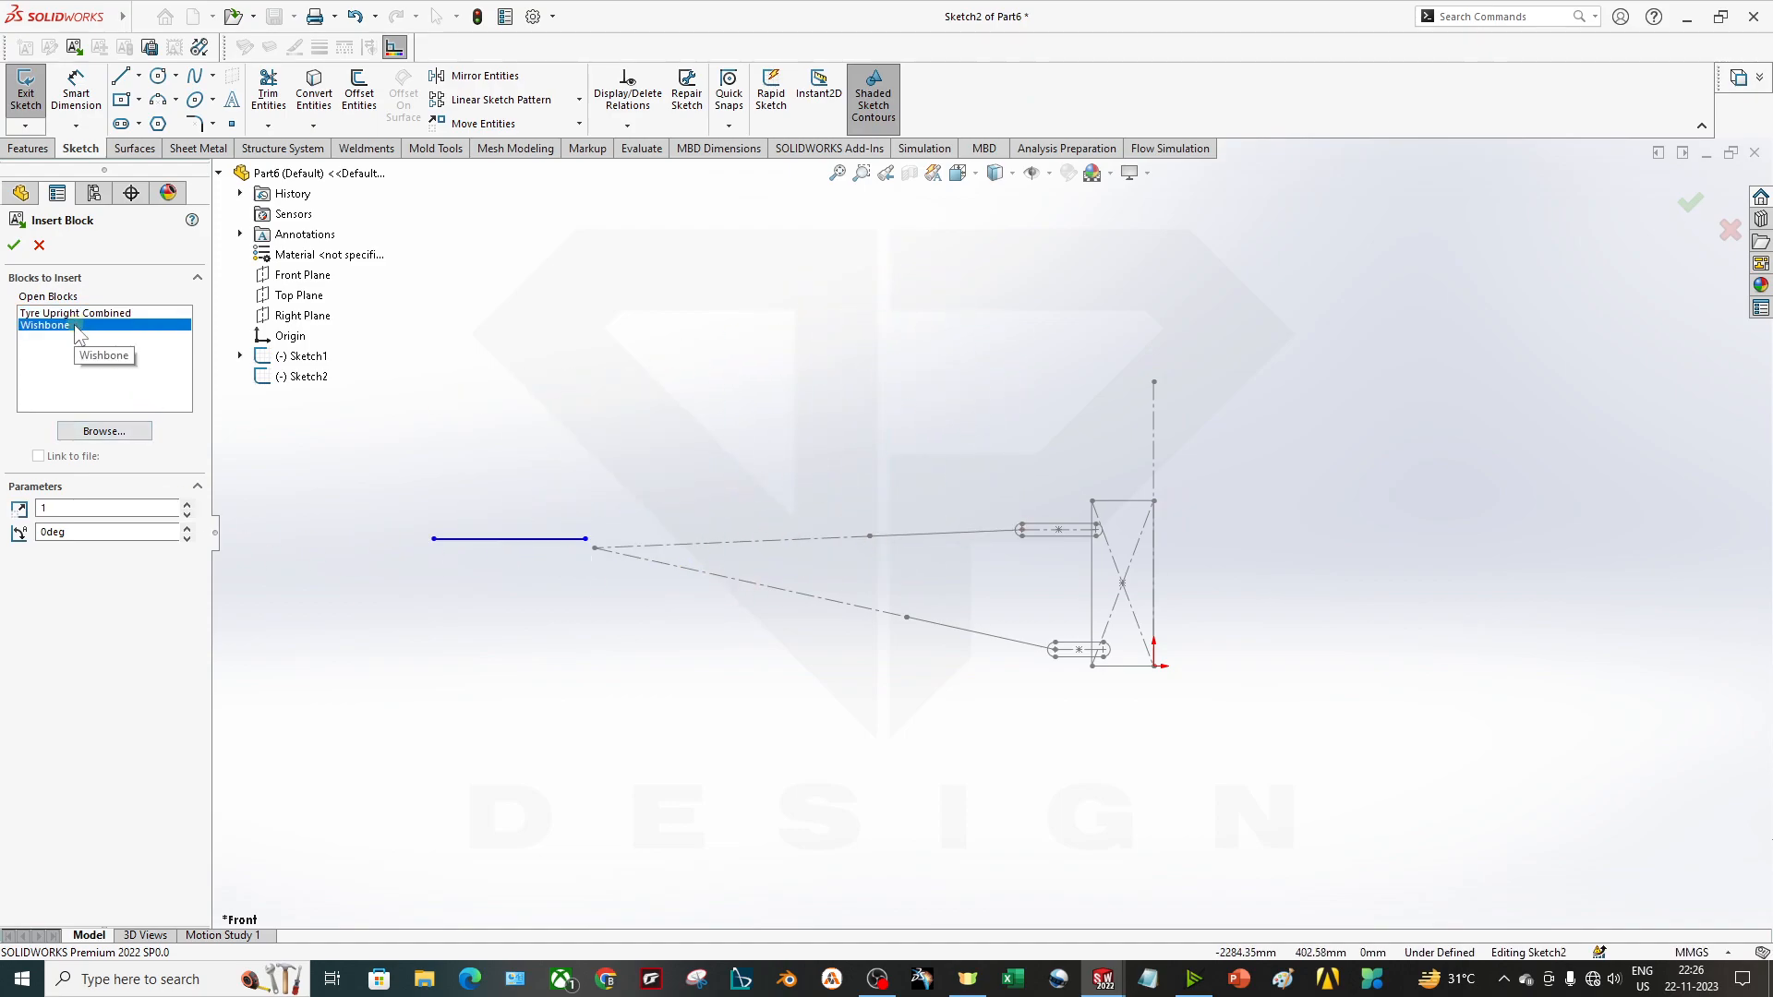
click(104, 431)
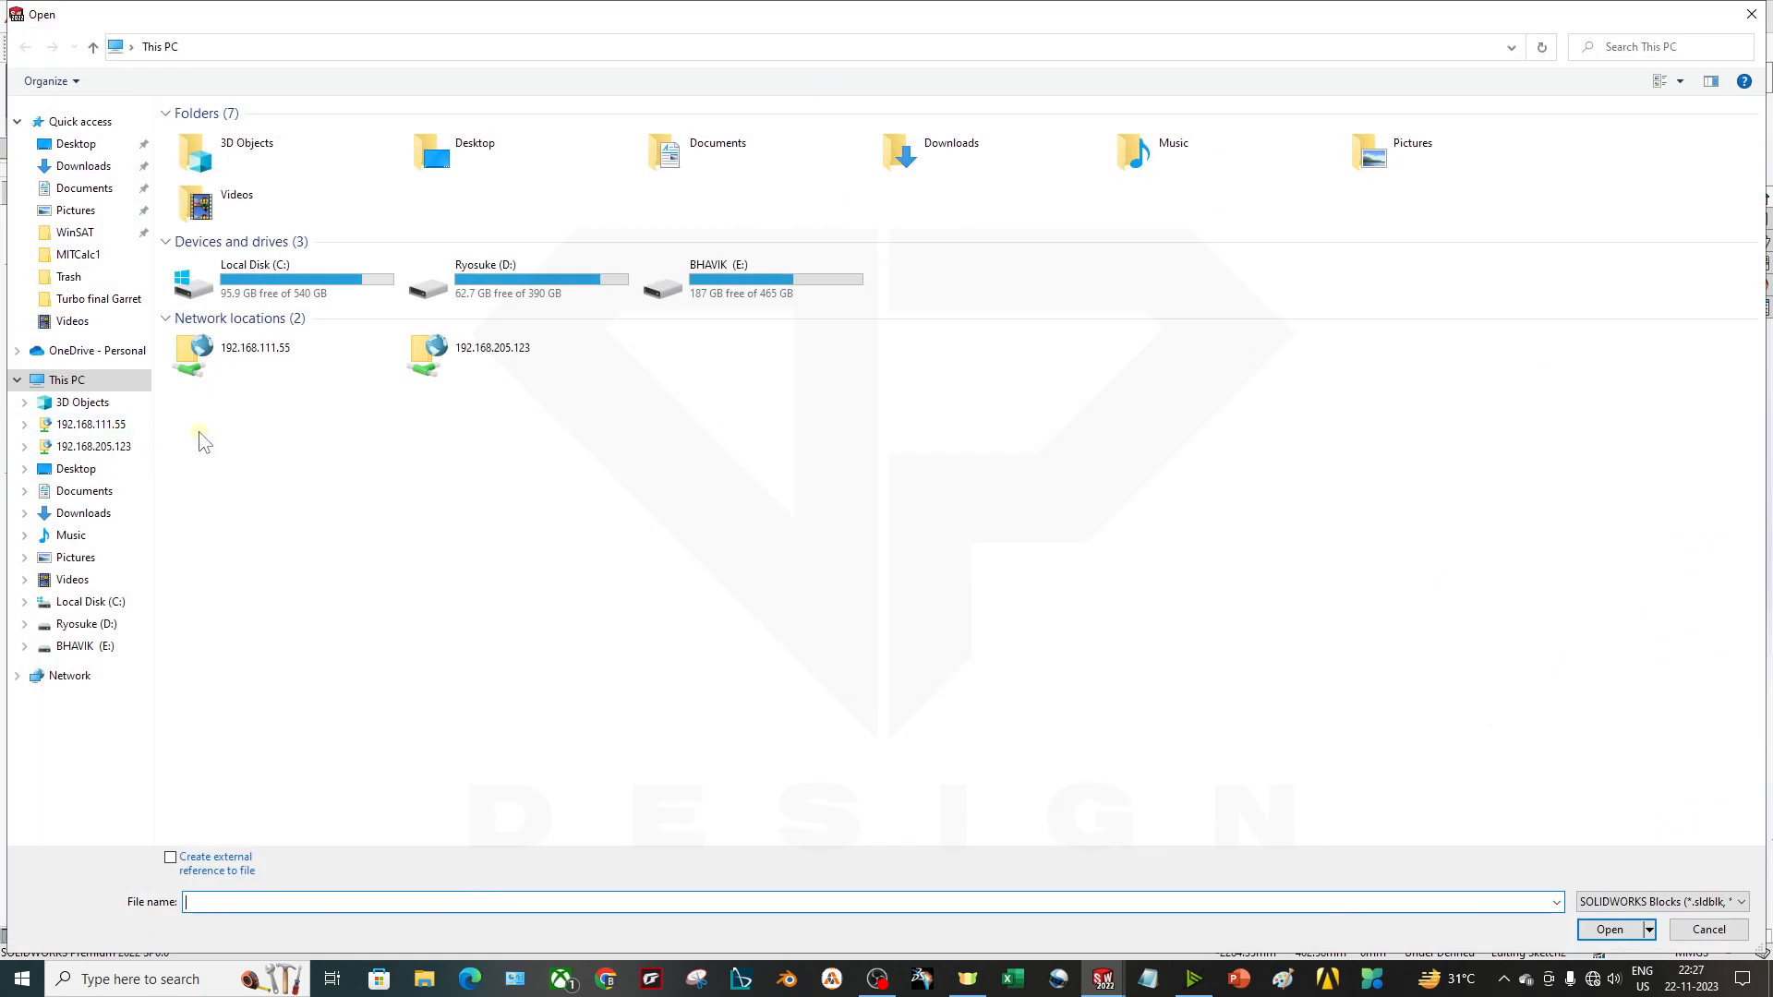
click(92, 148)
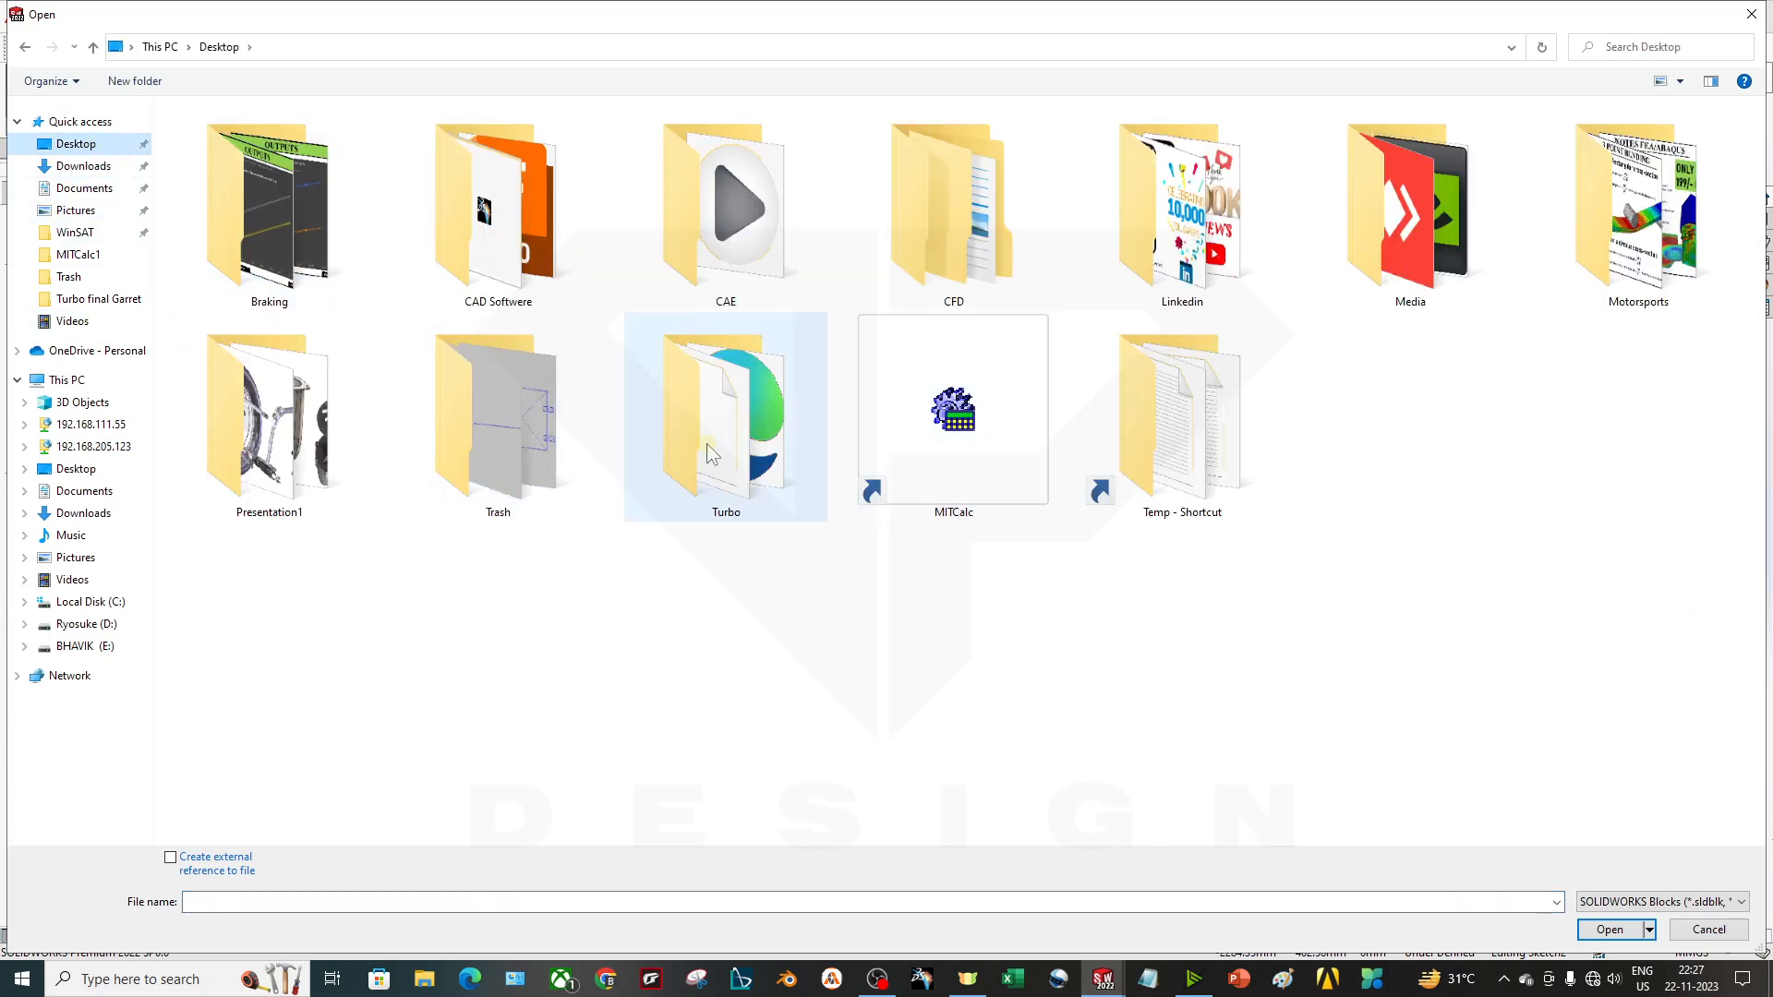
double_click(483, 451)
click(490, 176)
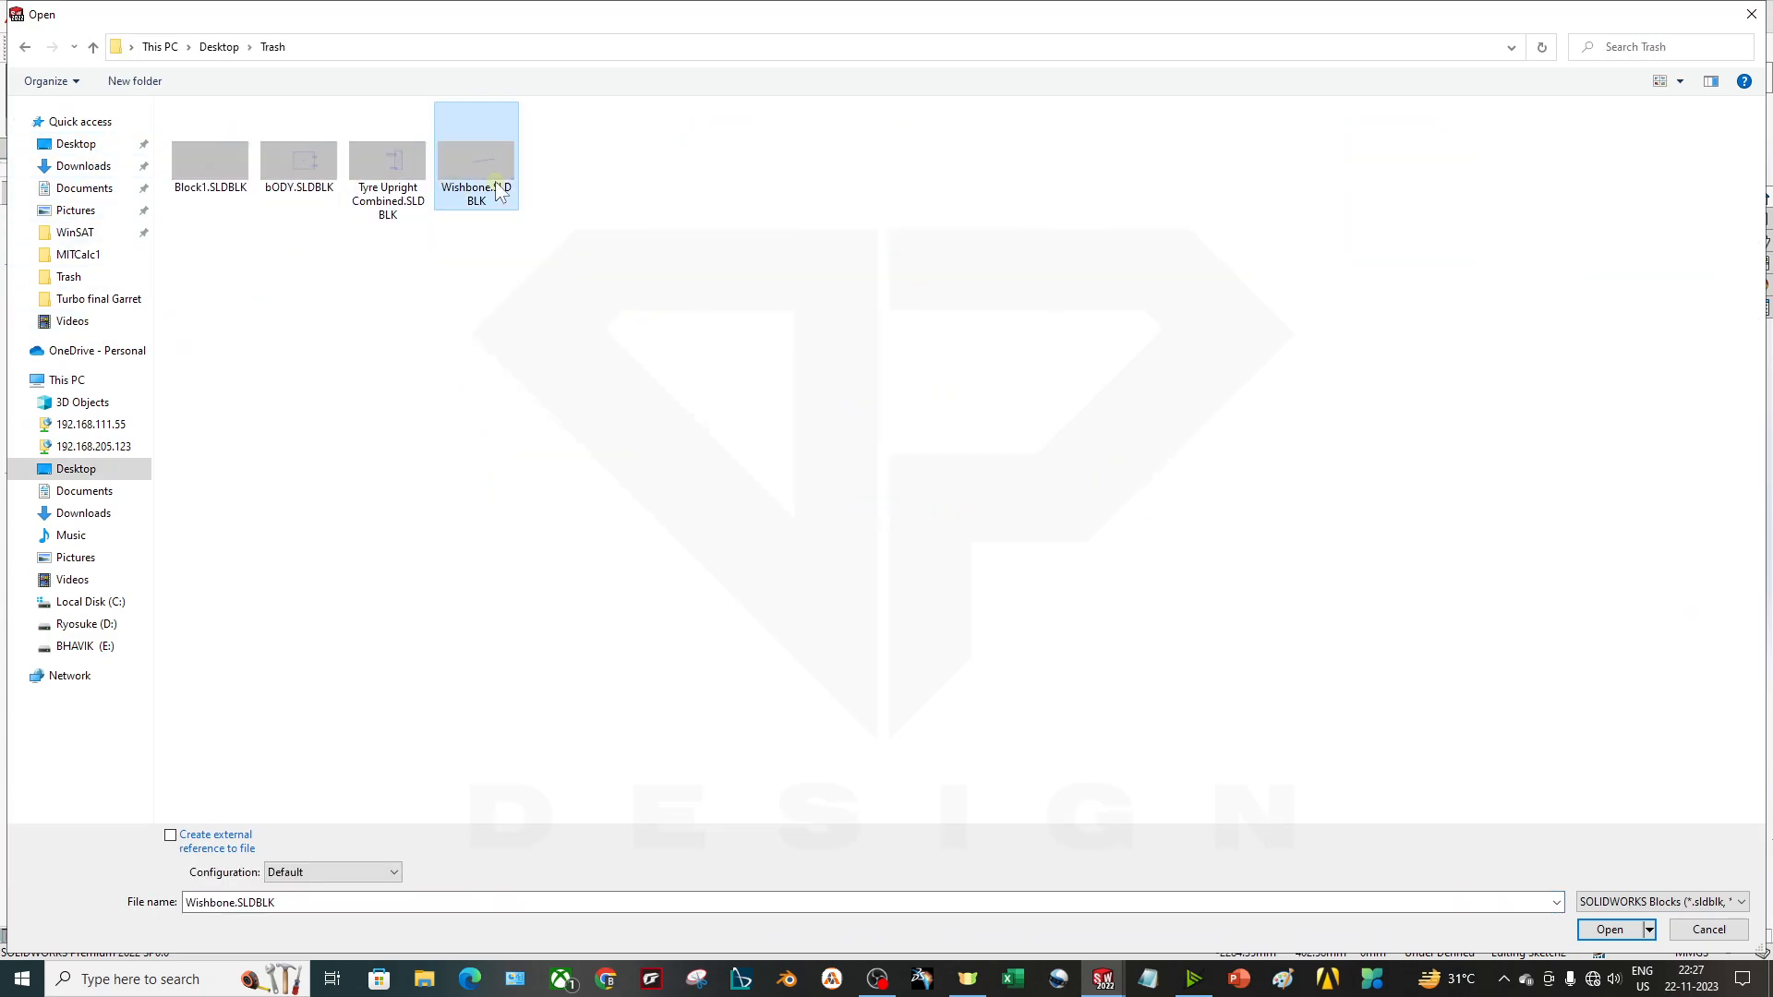
click(319, 175)
click(1616, 931)
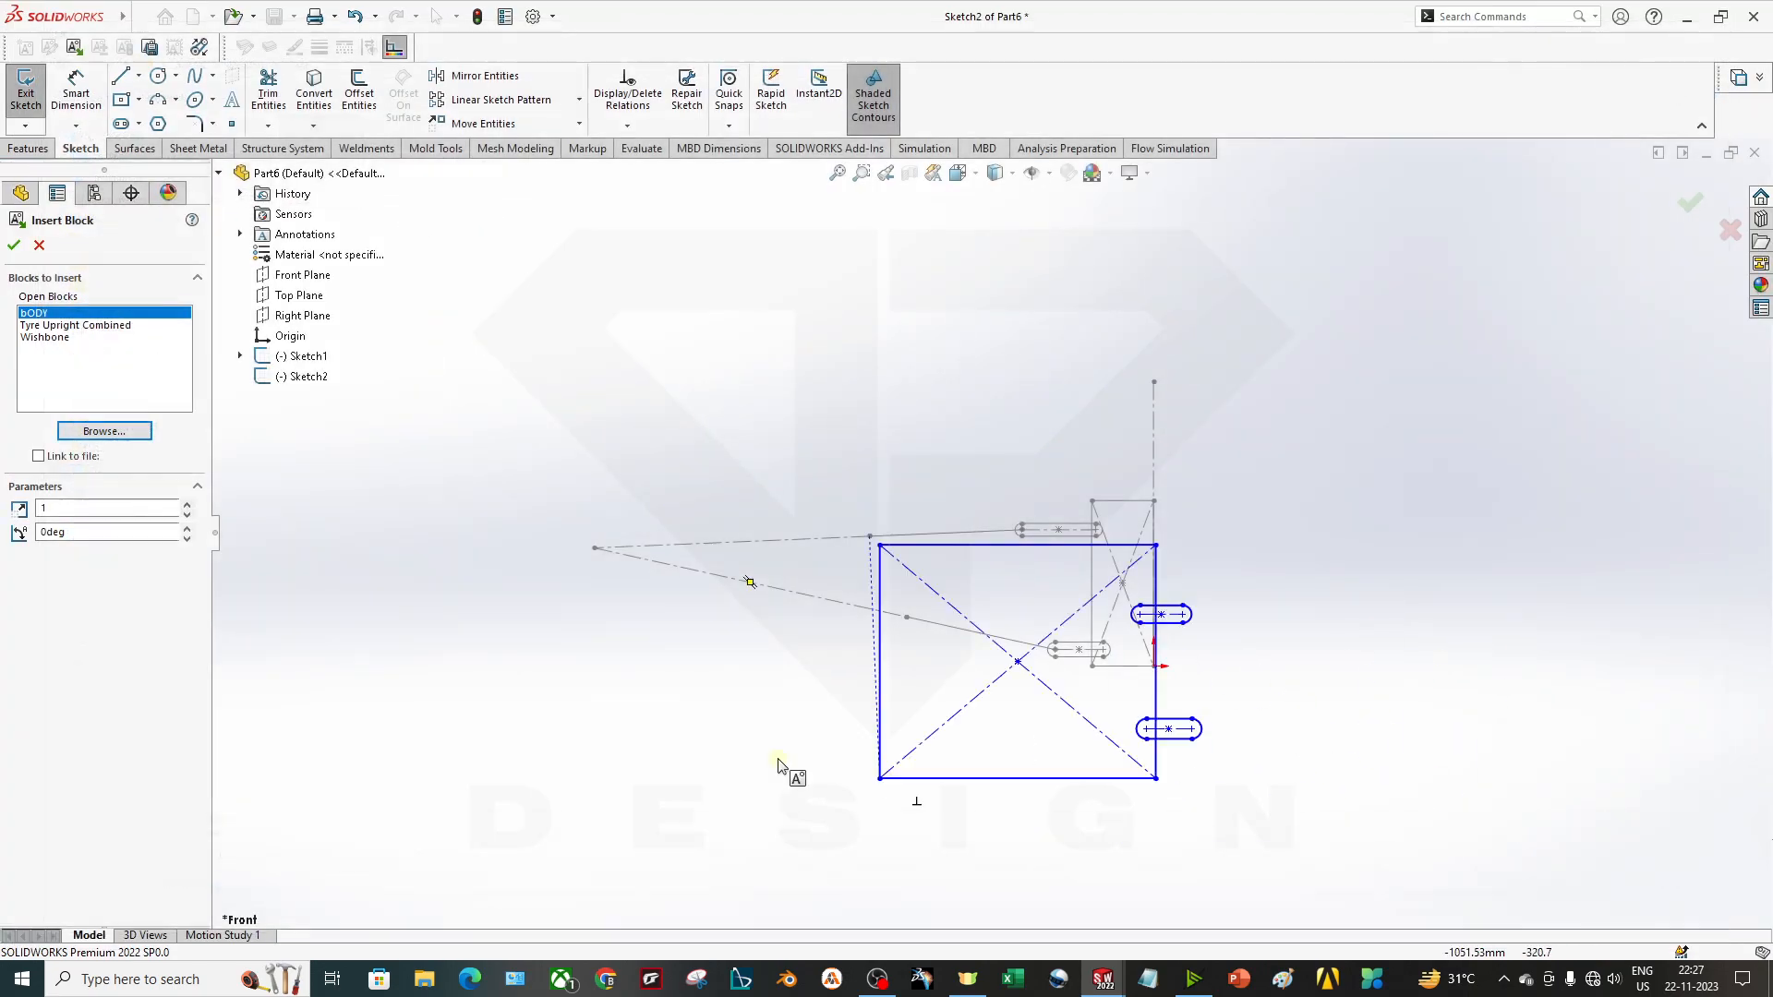
click(522, 697)
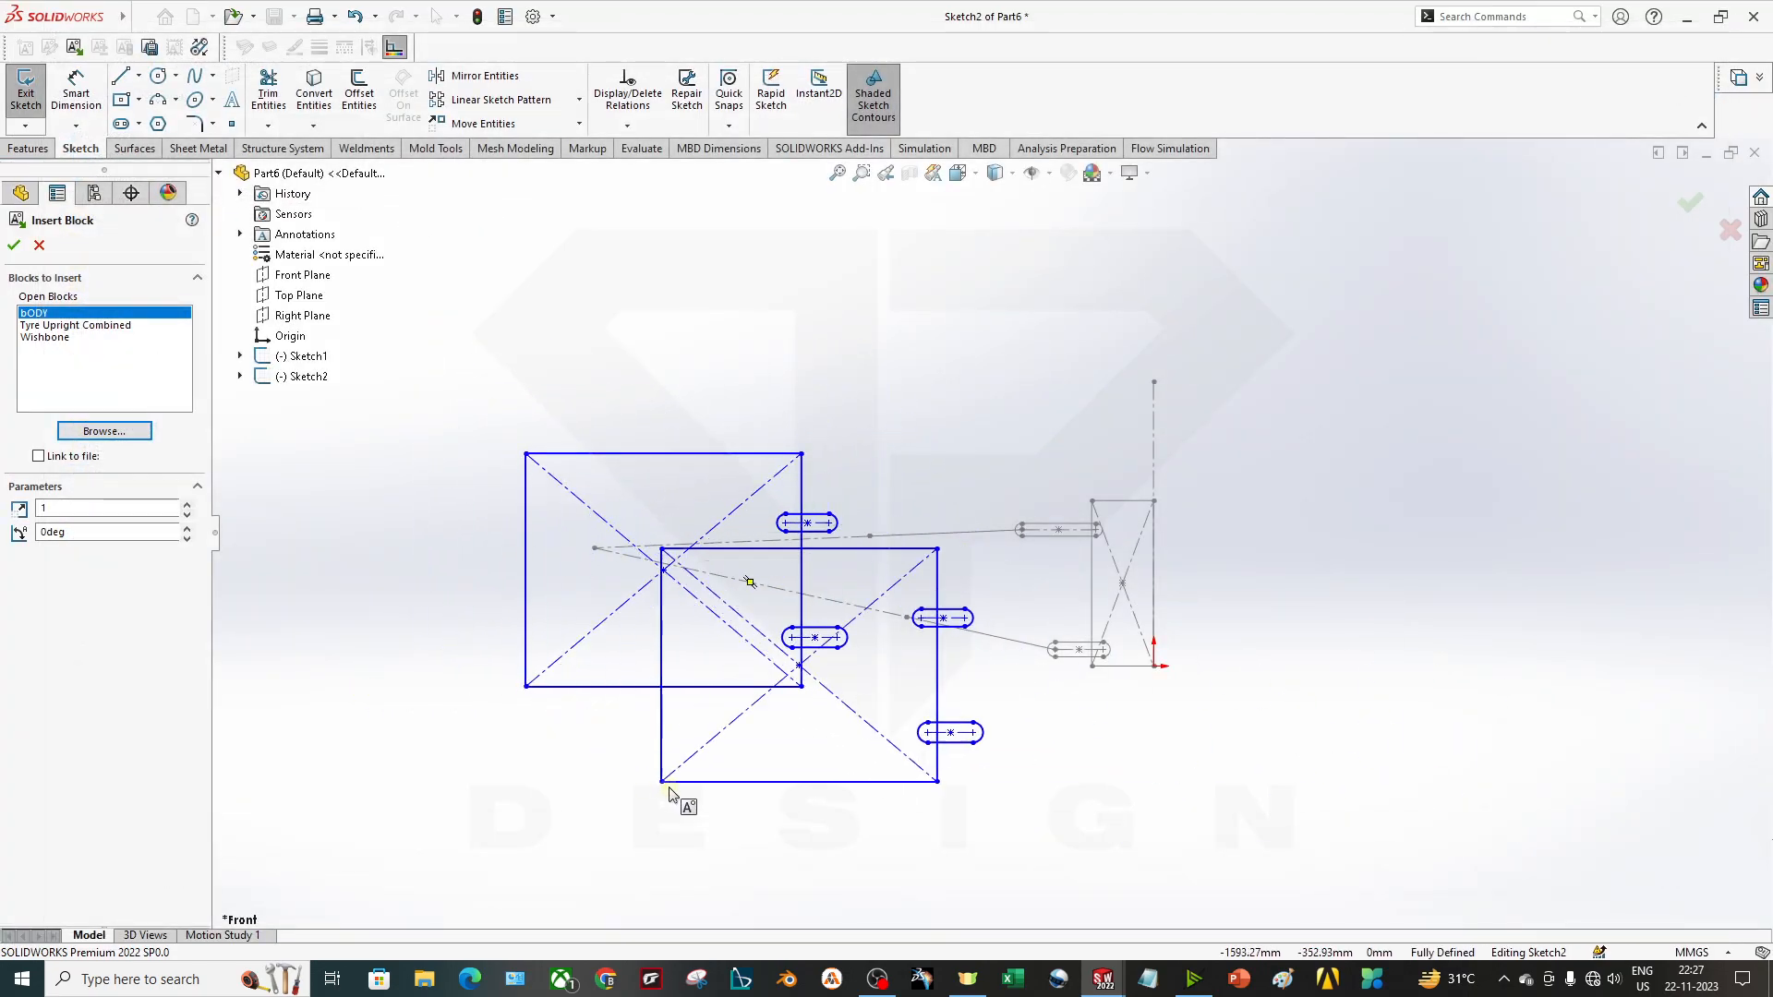
key(Escape)
scroll(868, 540, down, 3)
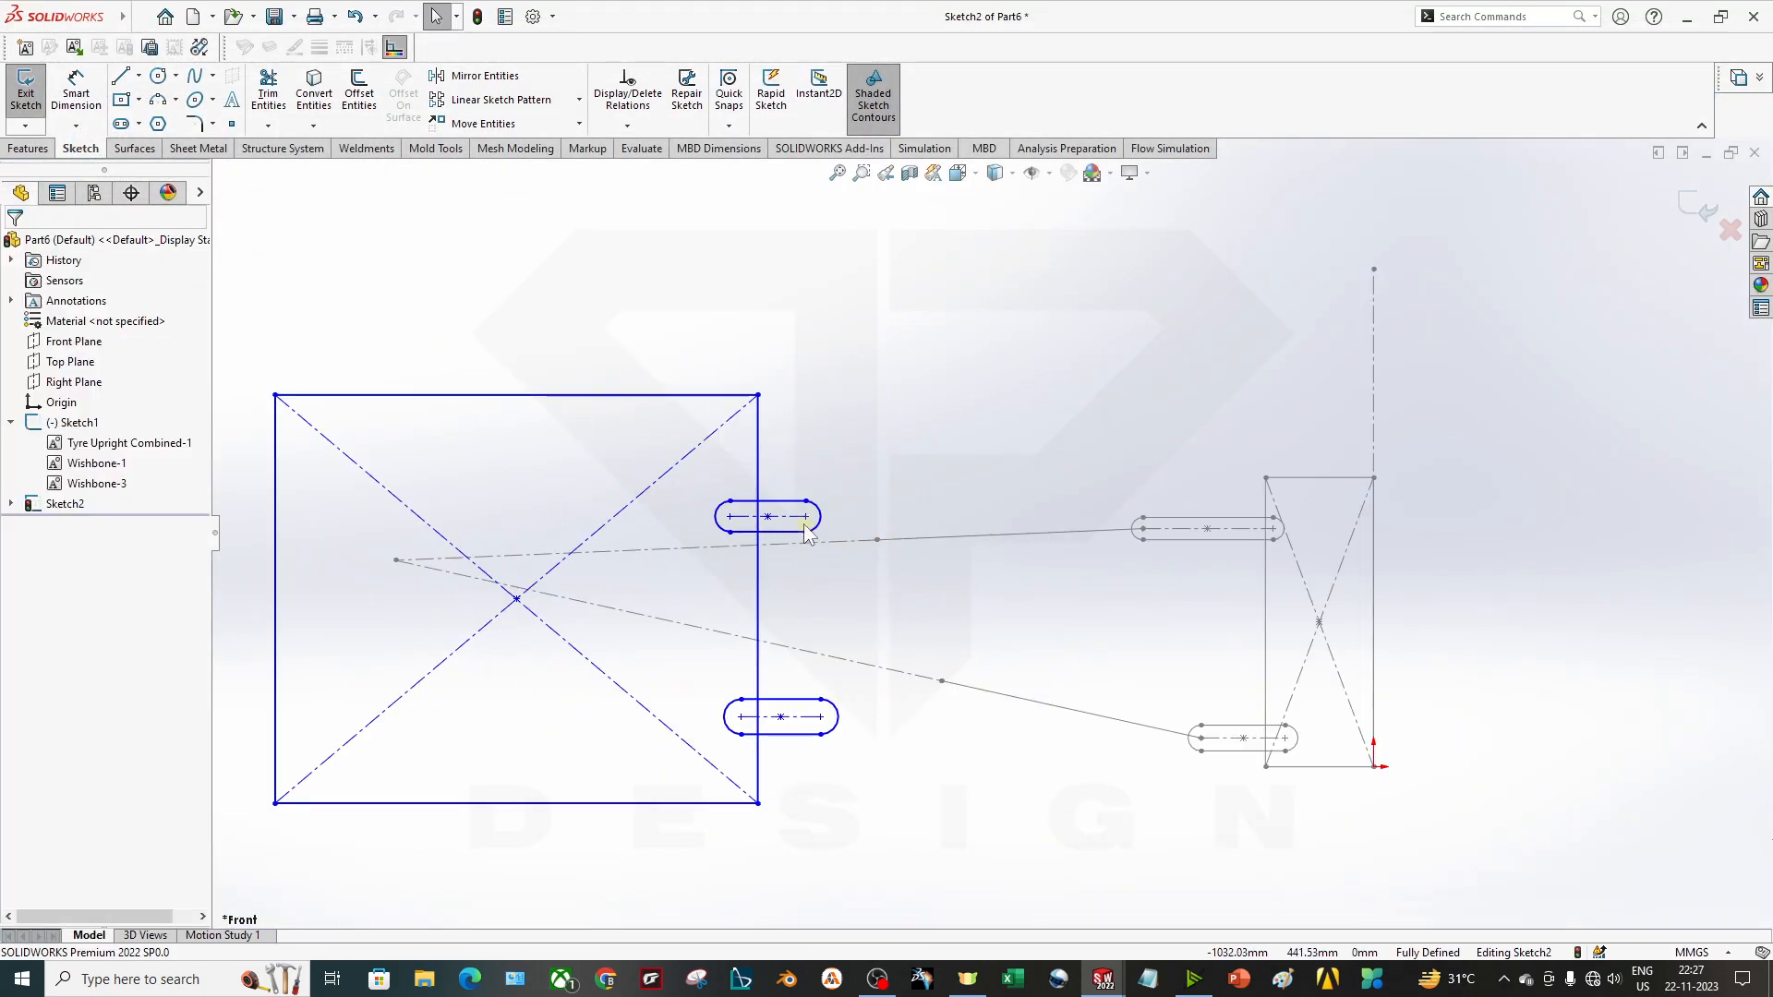
Make the body block's upper slot end centre coincident with the inner endpoint of the upper wishbone.
click(807, 534)
ctrl+click(877, 540)
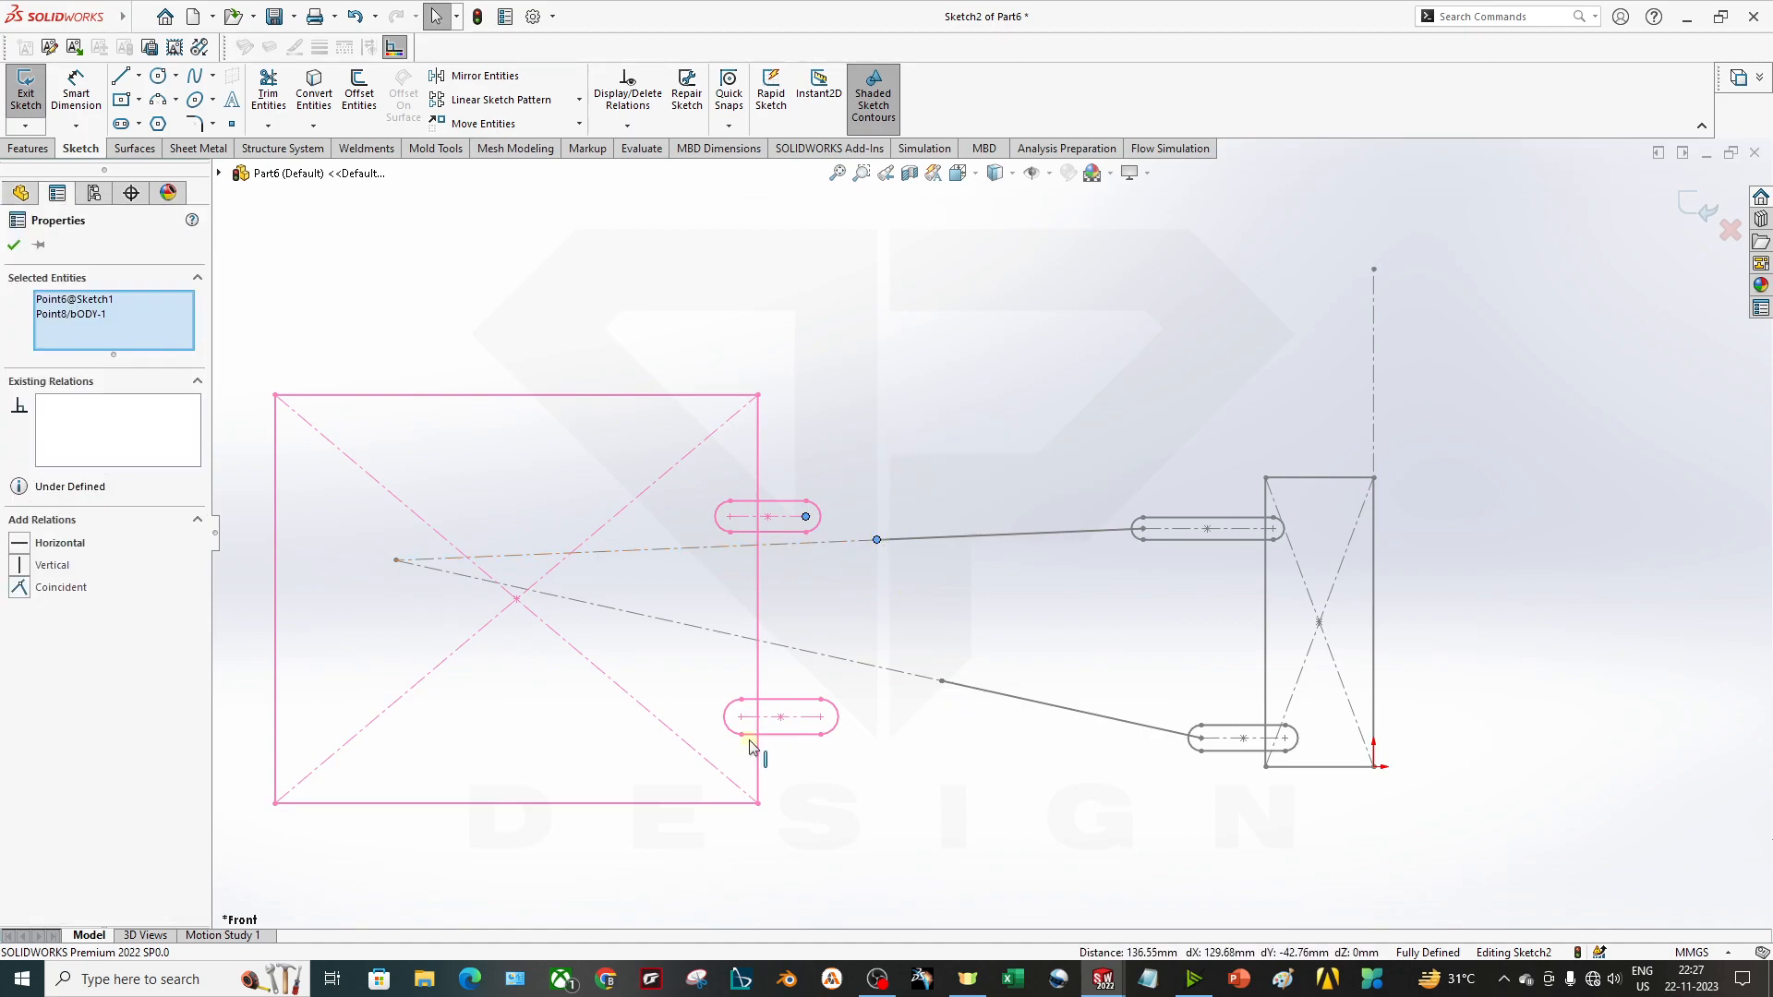
click(19, 587)
click(879, 871)
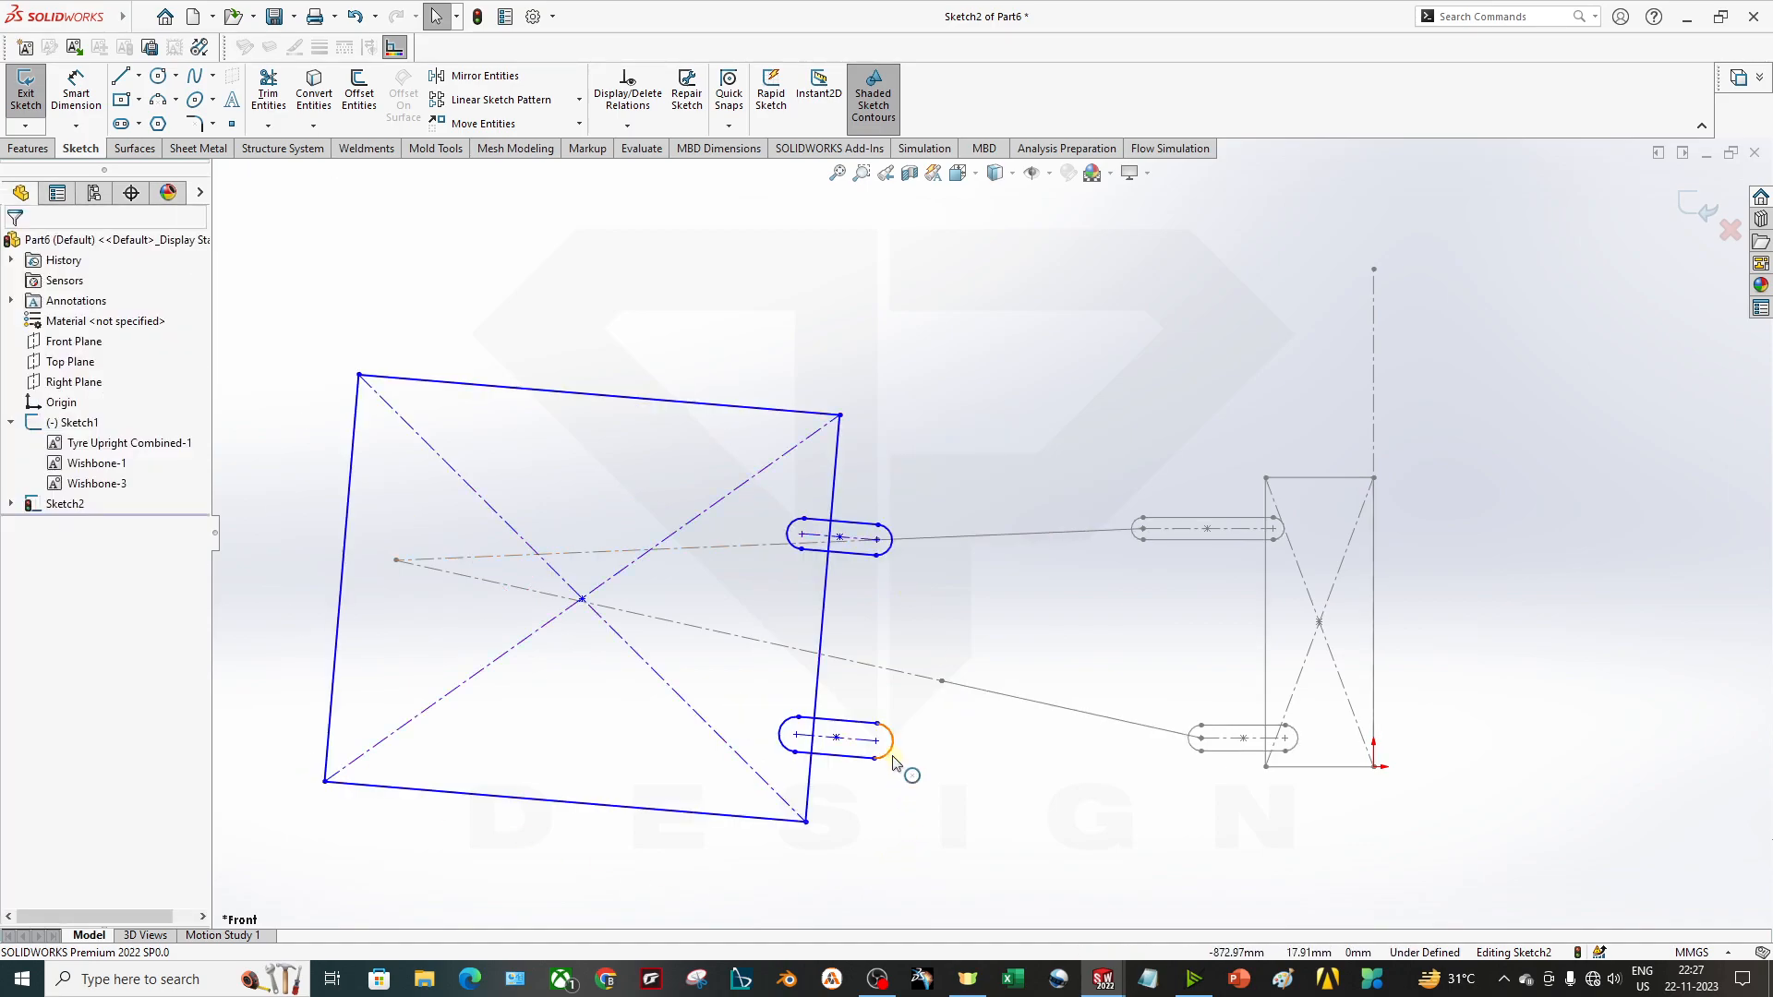
Try to make the lower slot's end centre coincident with the inner endpoint of the lower wishbone.
click(942, 681)
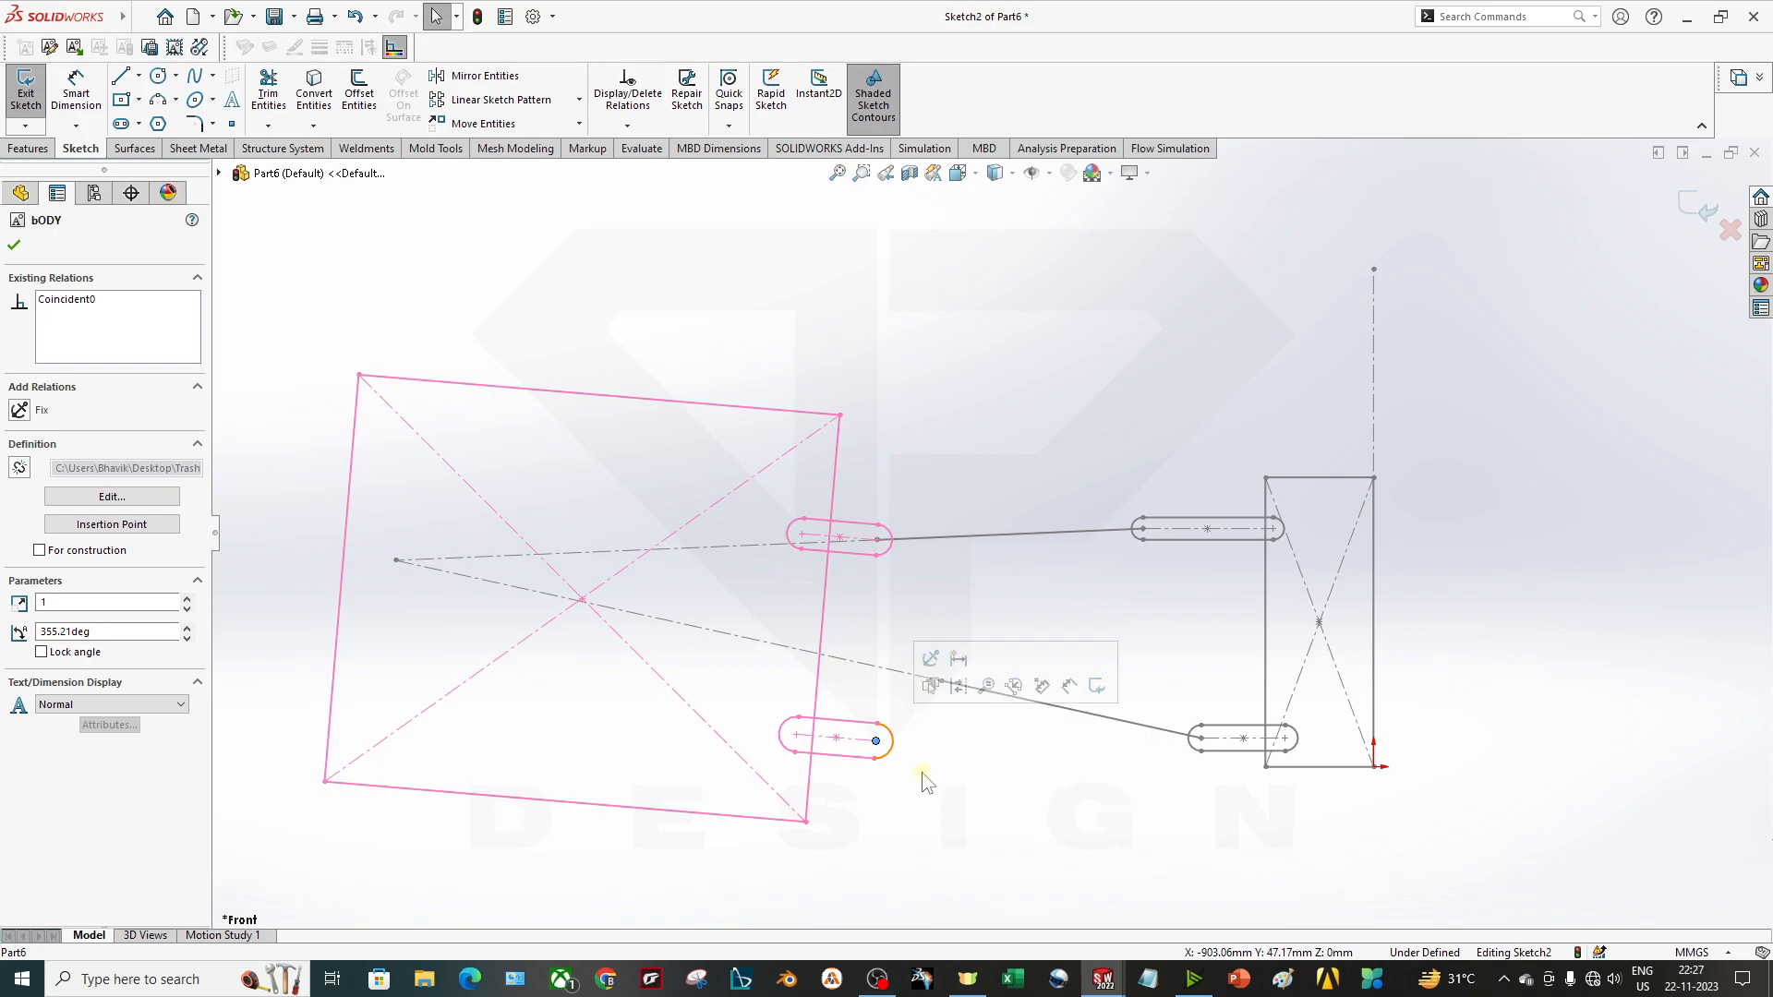
click(944, 712)
click(941, 682)
ctrl+click(879, 742)
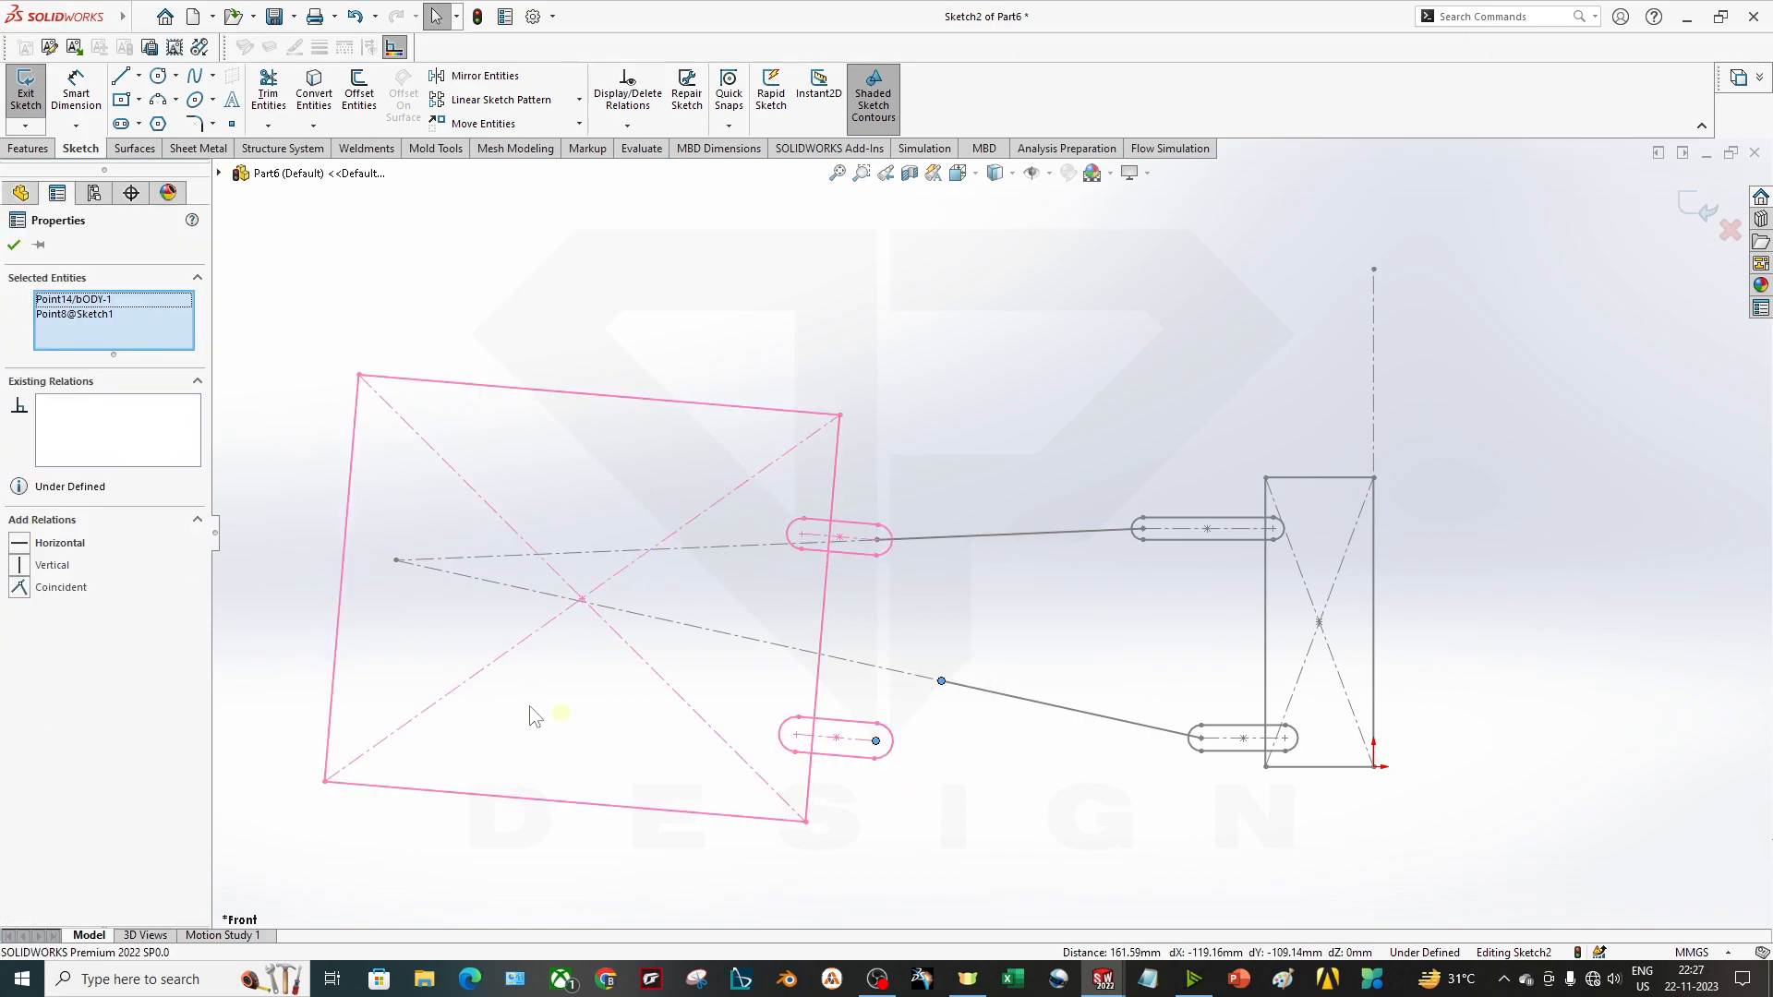
click(28, 566)
click(968, 750)
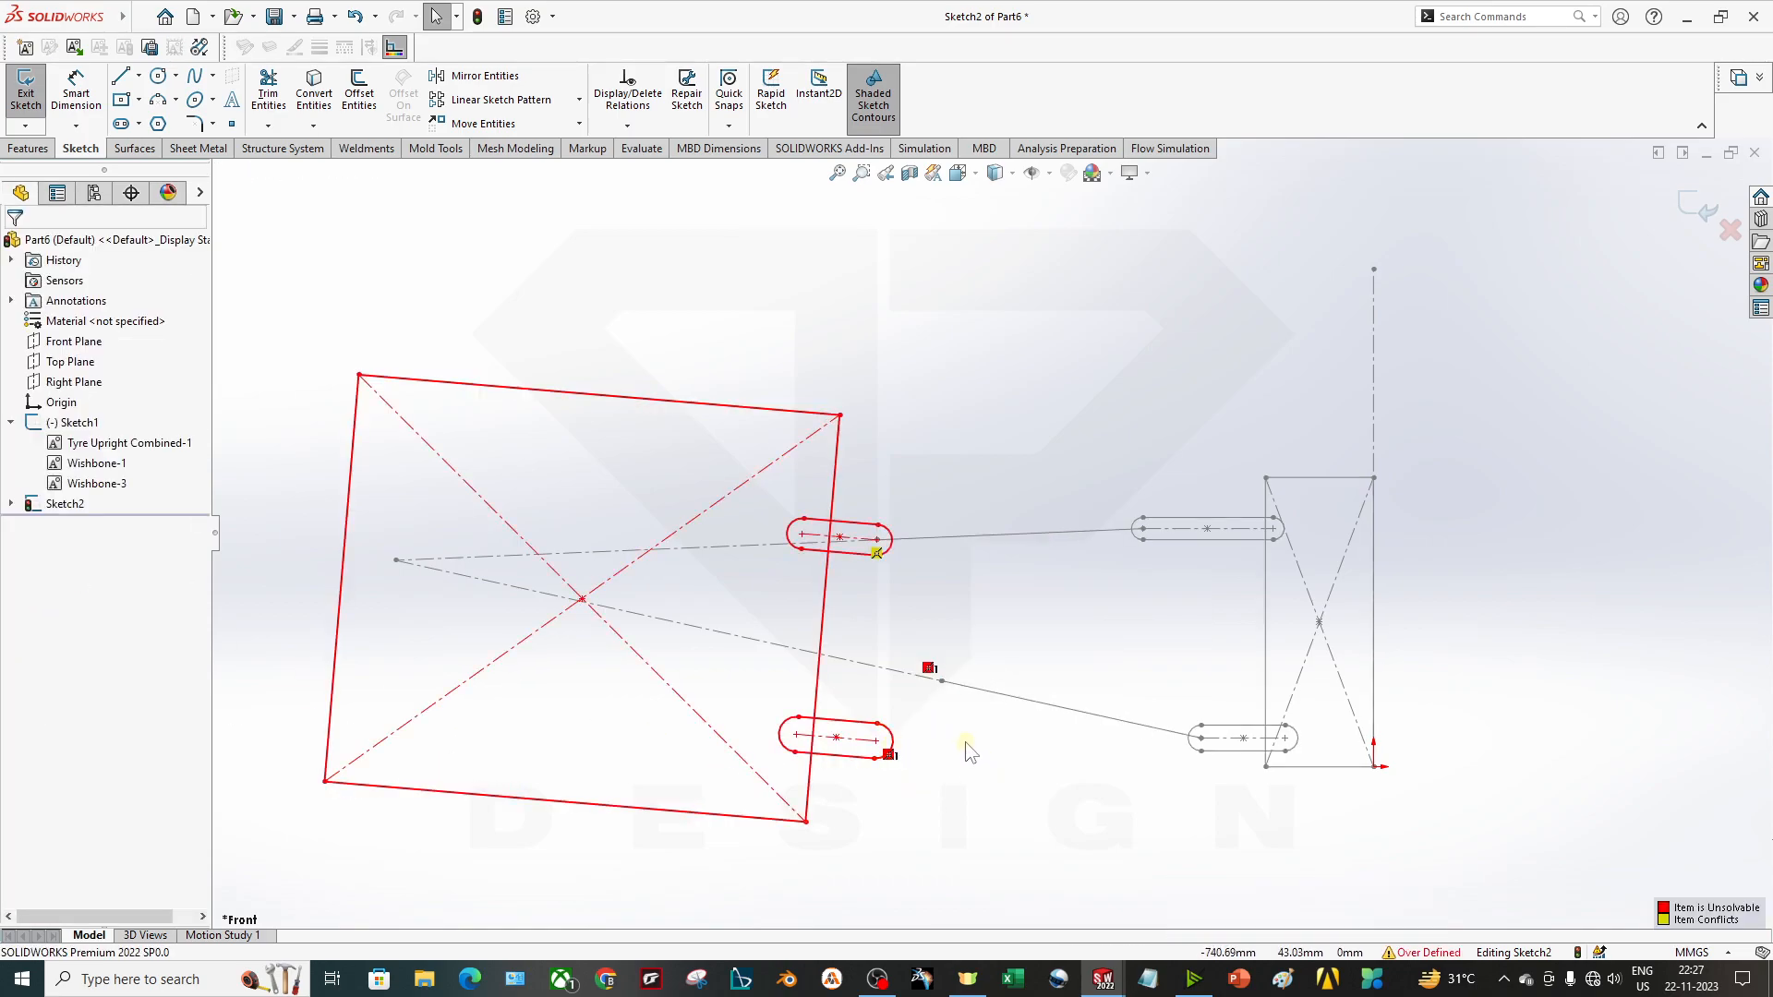
Delete the relation between the lower slot's end centre and the lower wishbone's inner endpoint.
click(938, 681)
click(878, 744)
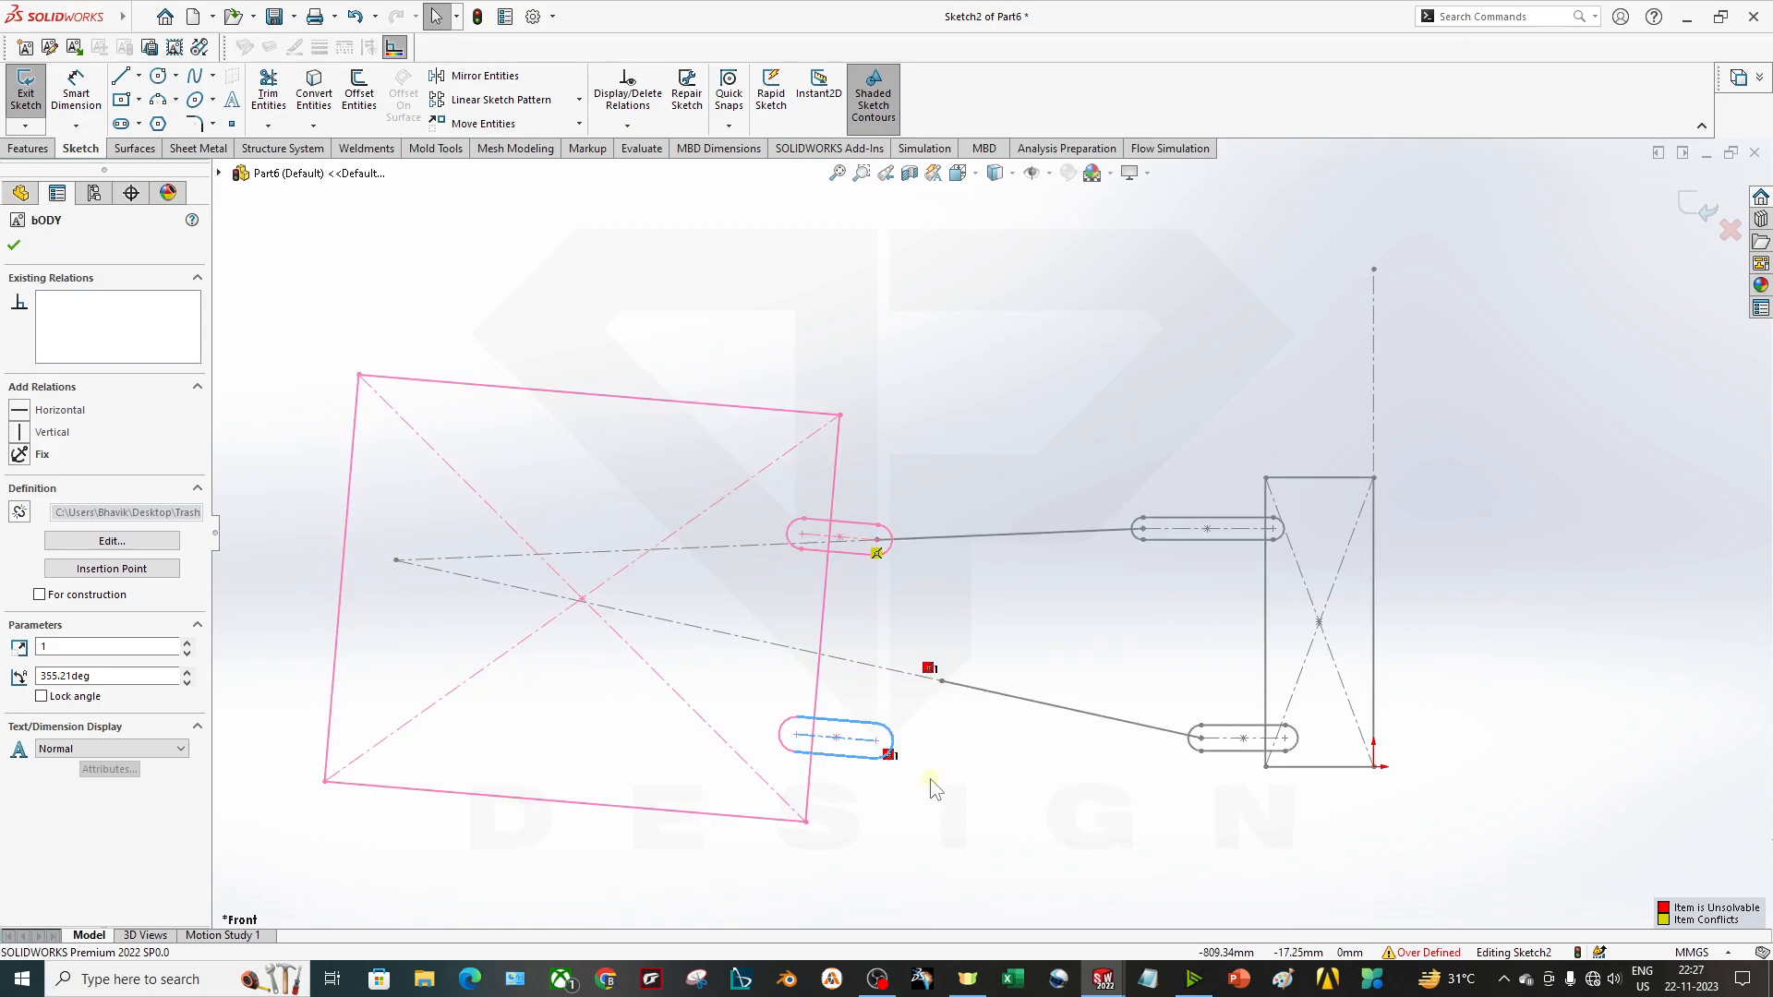
click(915, 783)
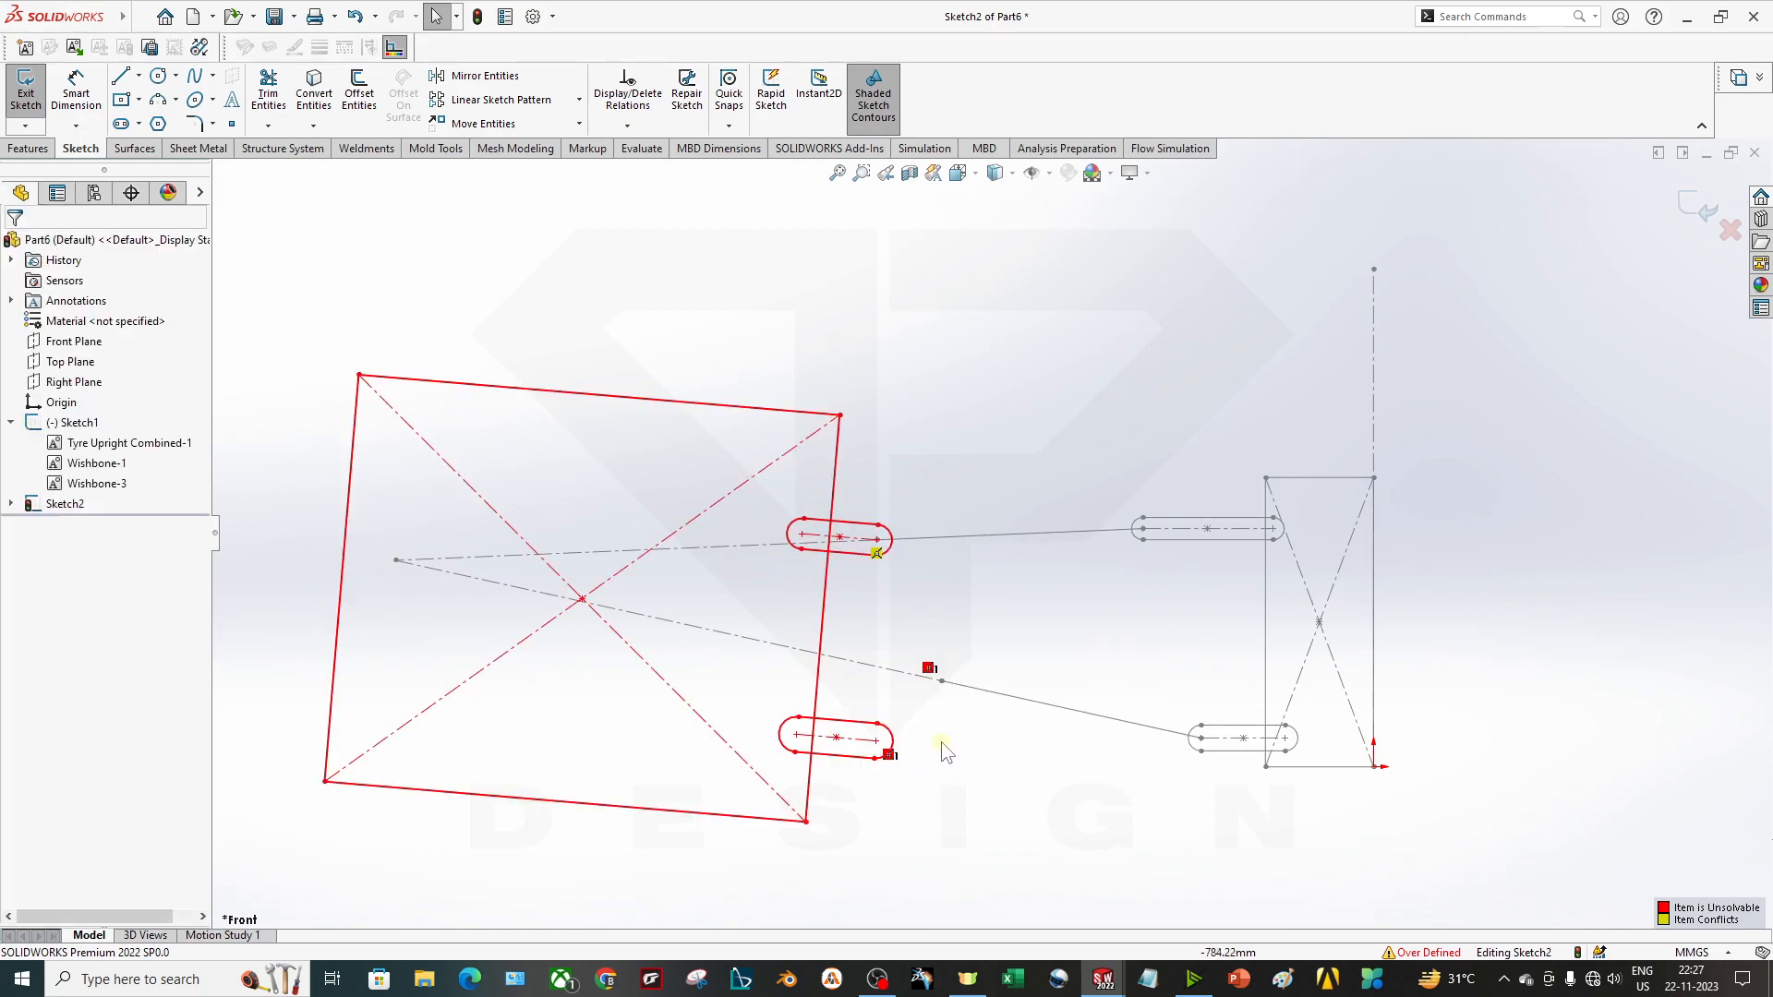
click(929, 667)
key(Delete)
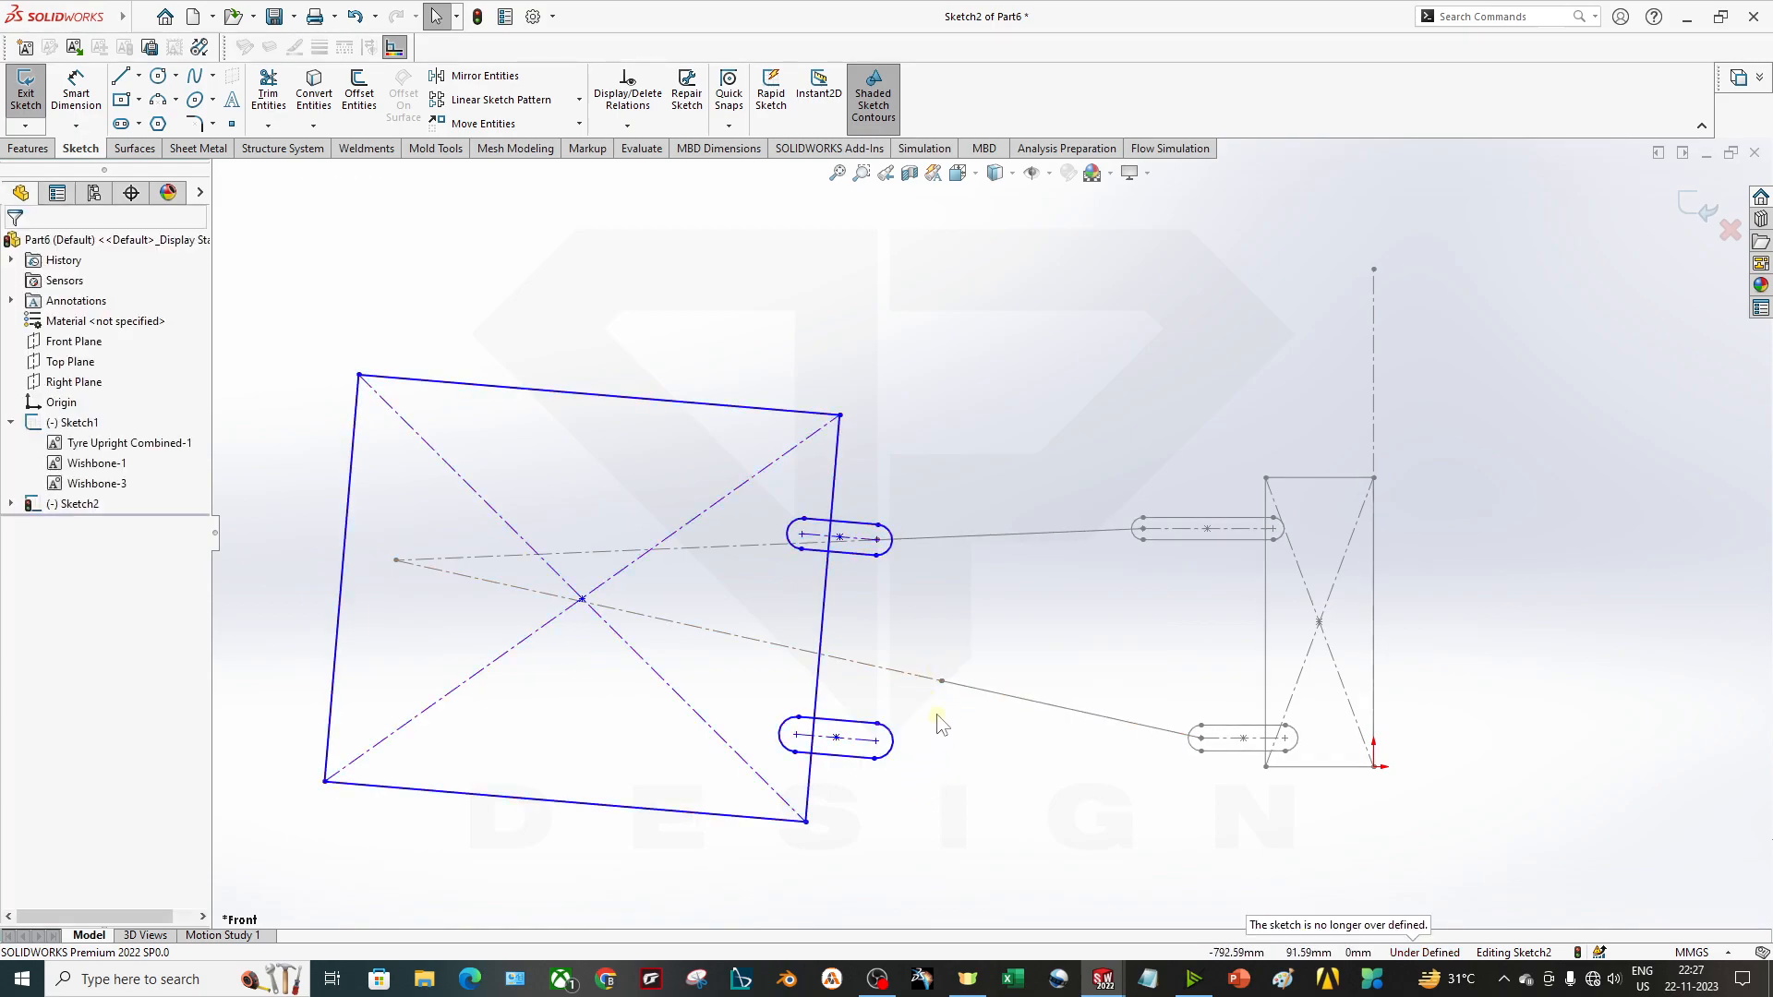
Make the body rectangle's wishbone-side edge coincident with the lower wishbone's inner endpoint and exit the sketch.
click(941, 681)
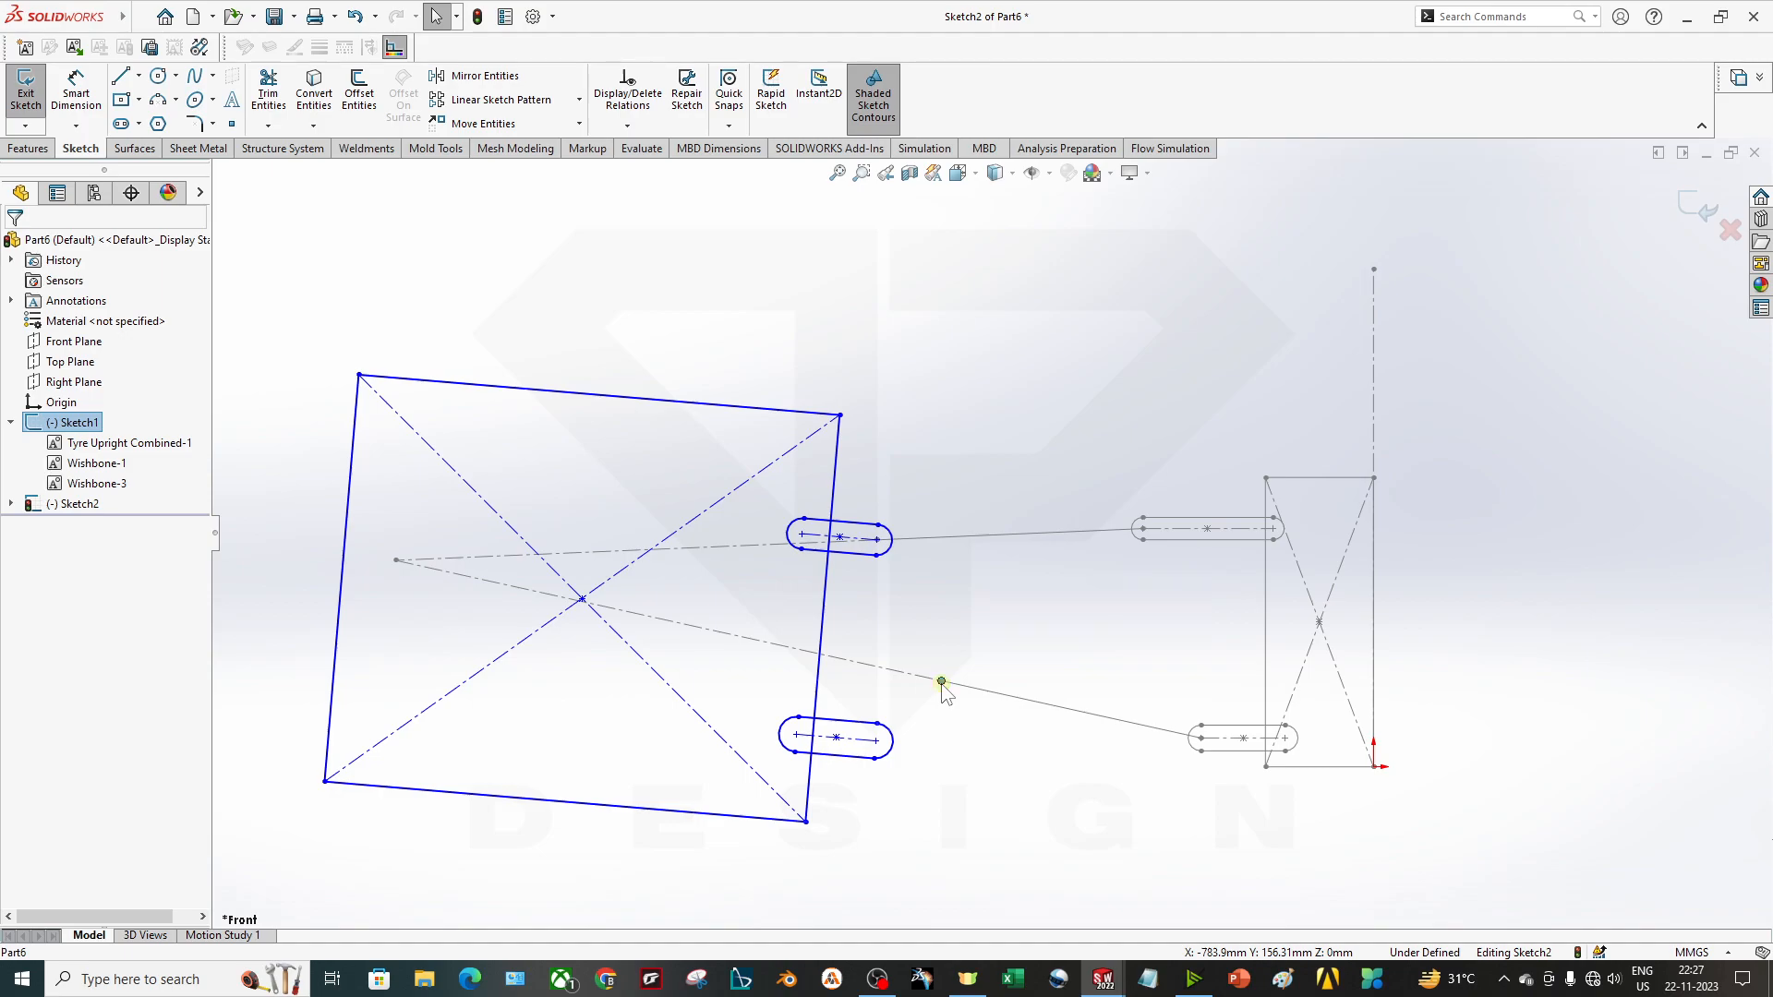
click(808, 819)
drag(808, 796, 856, 802)
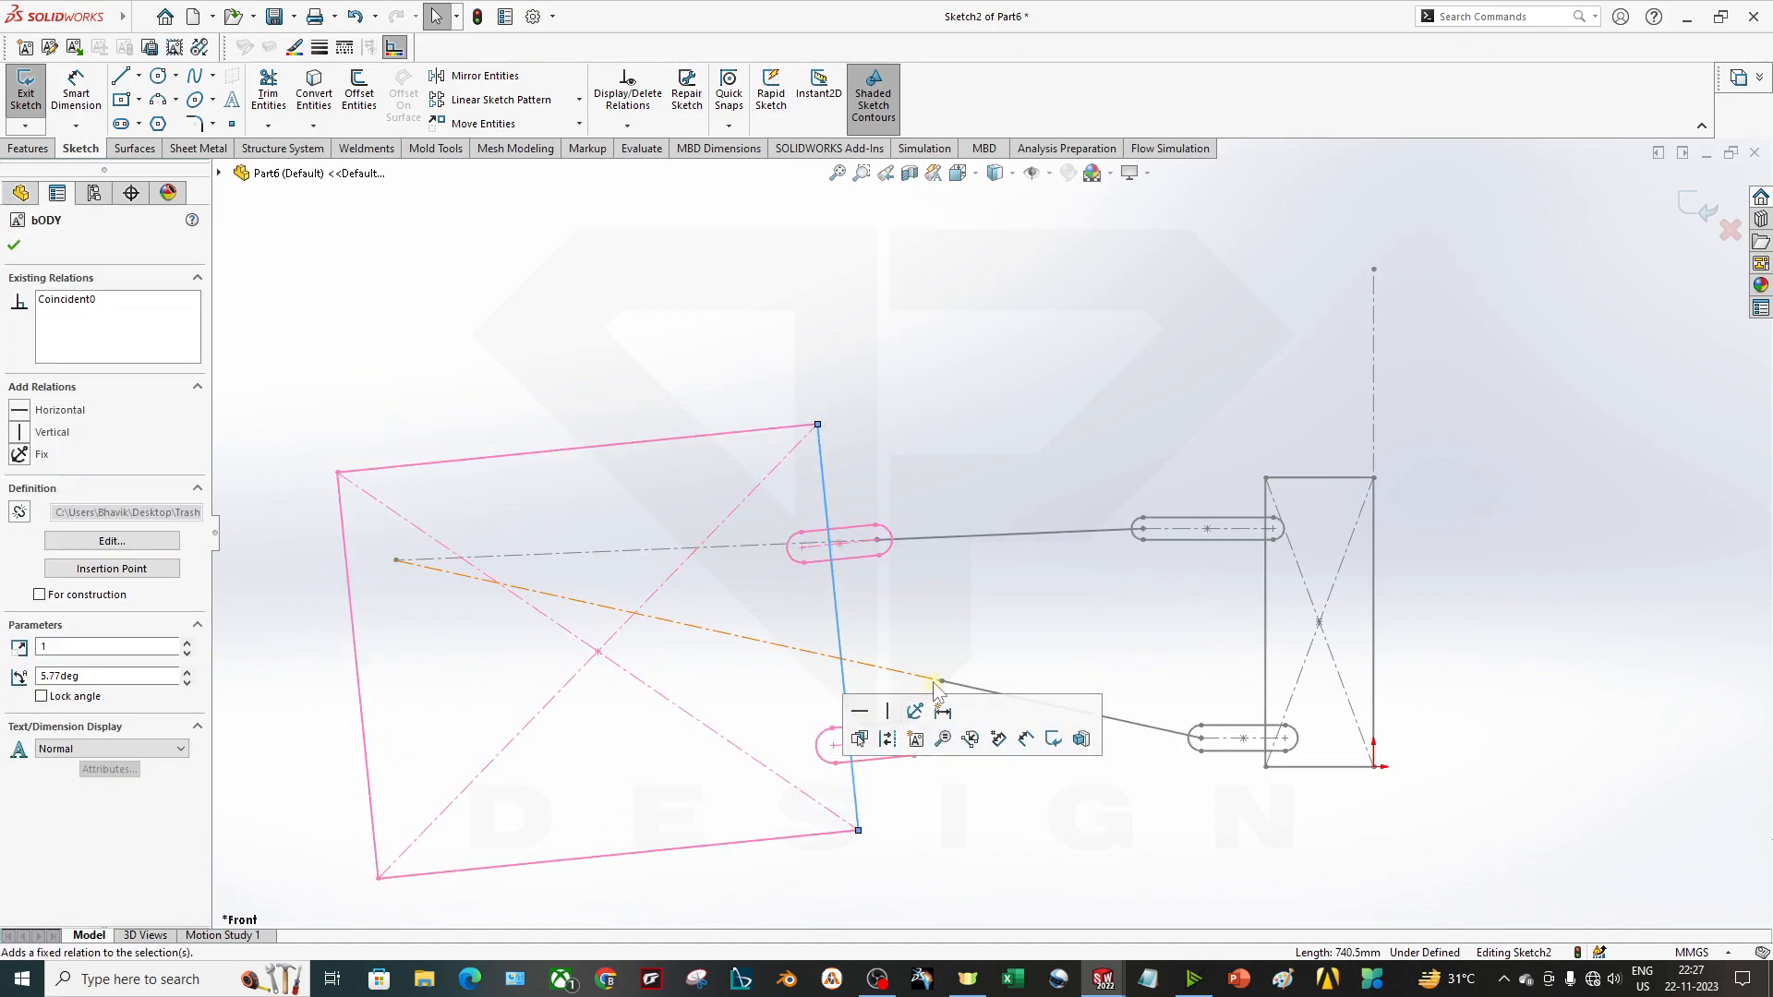
key(Escape)
ctrl+click(845, 711)
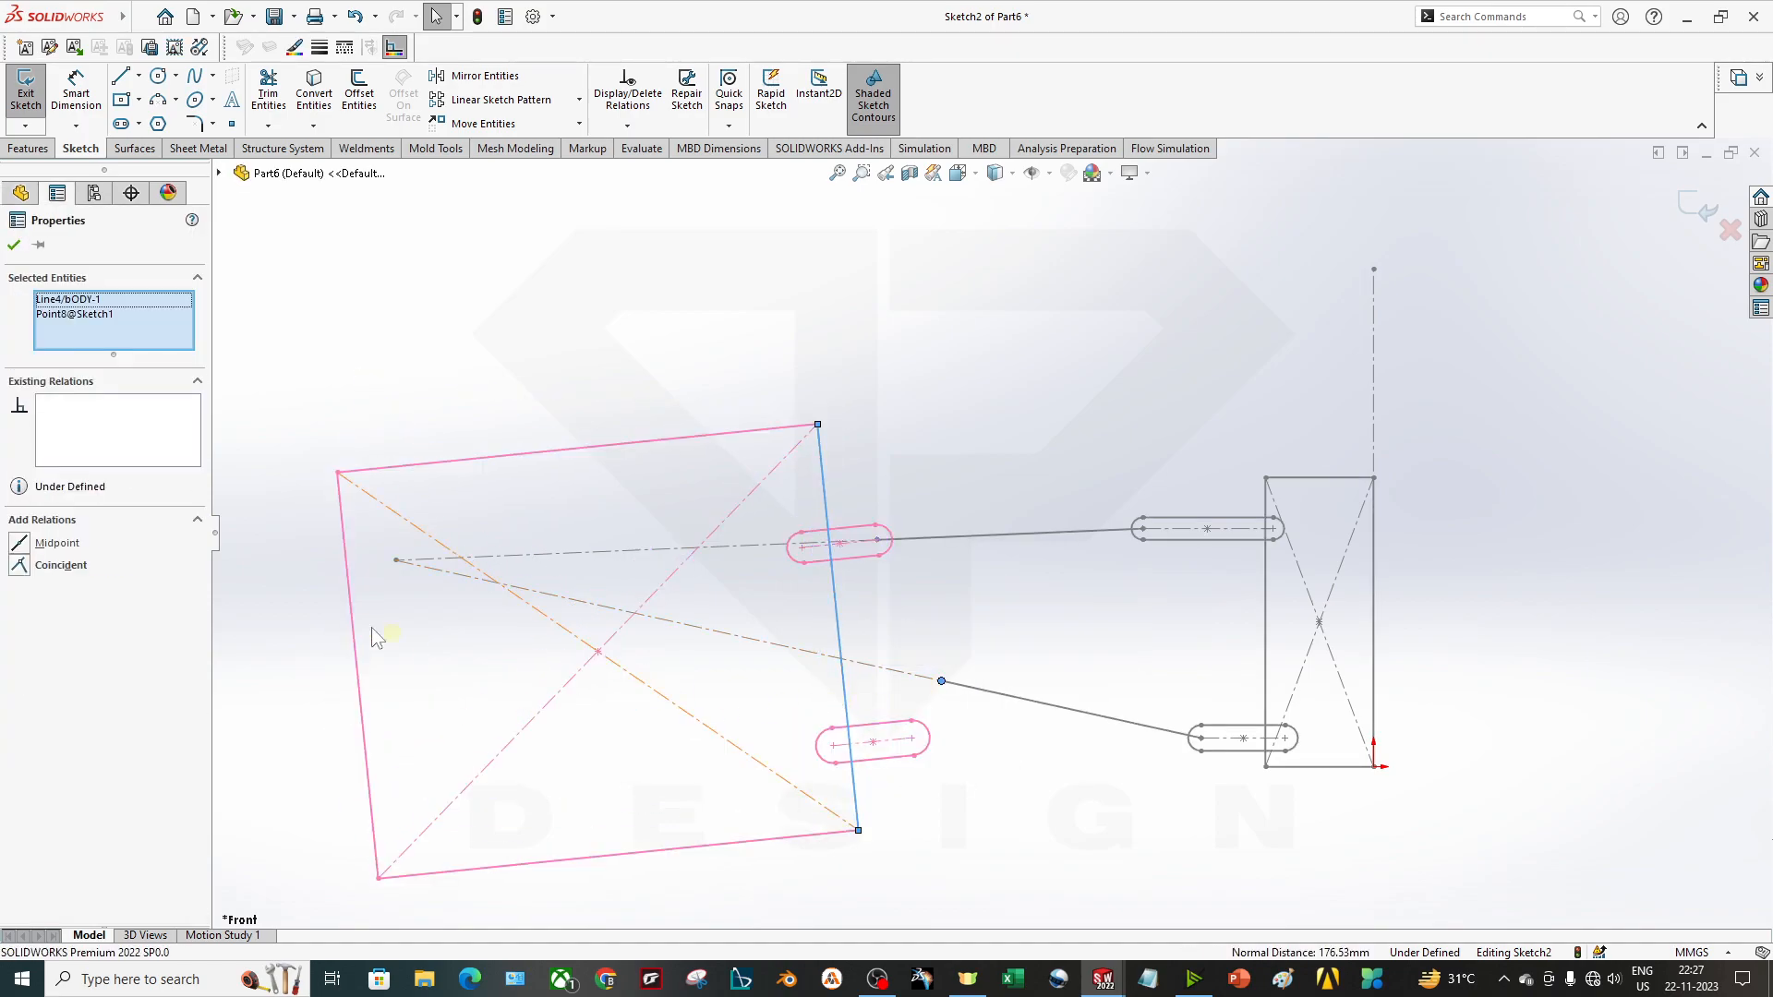
click(20, 566)
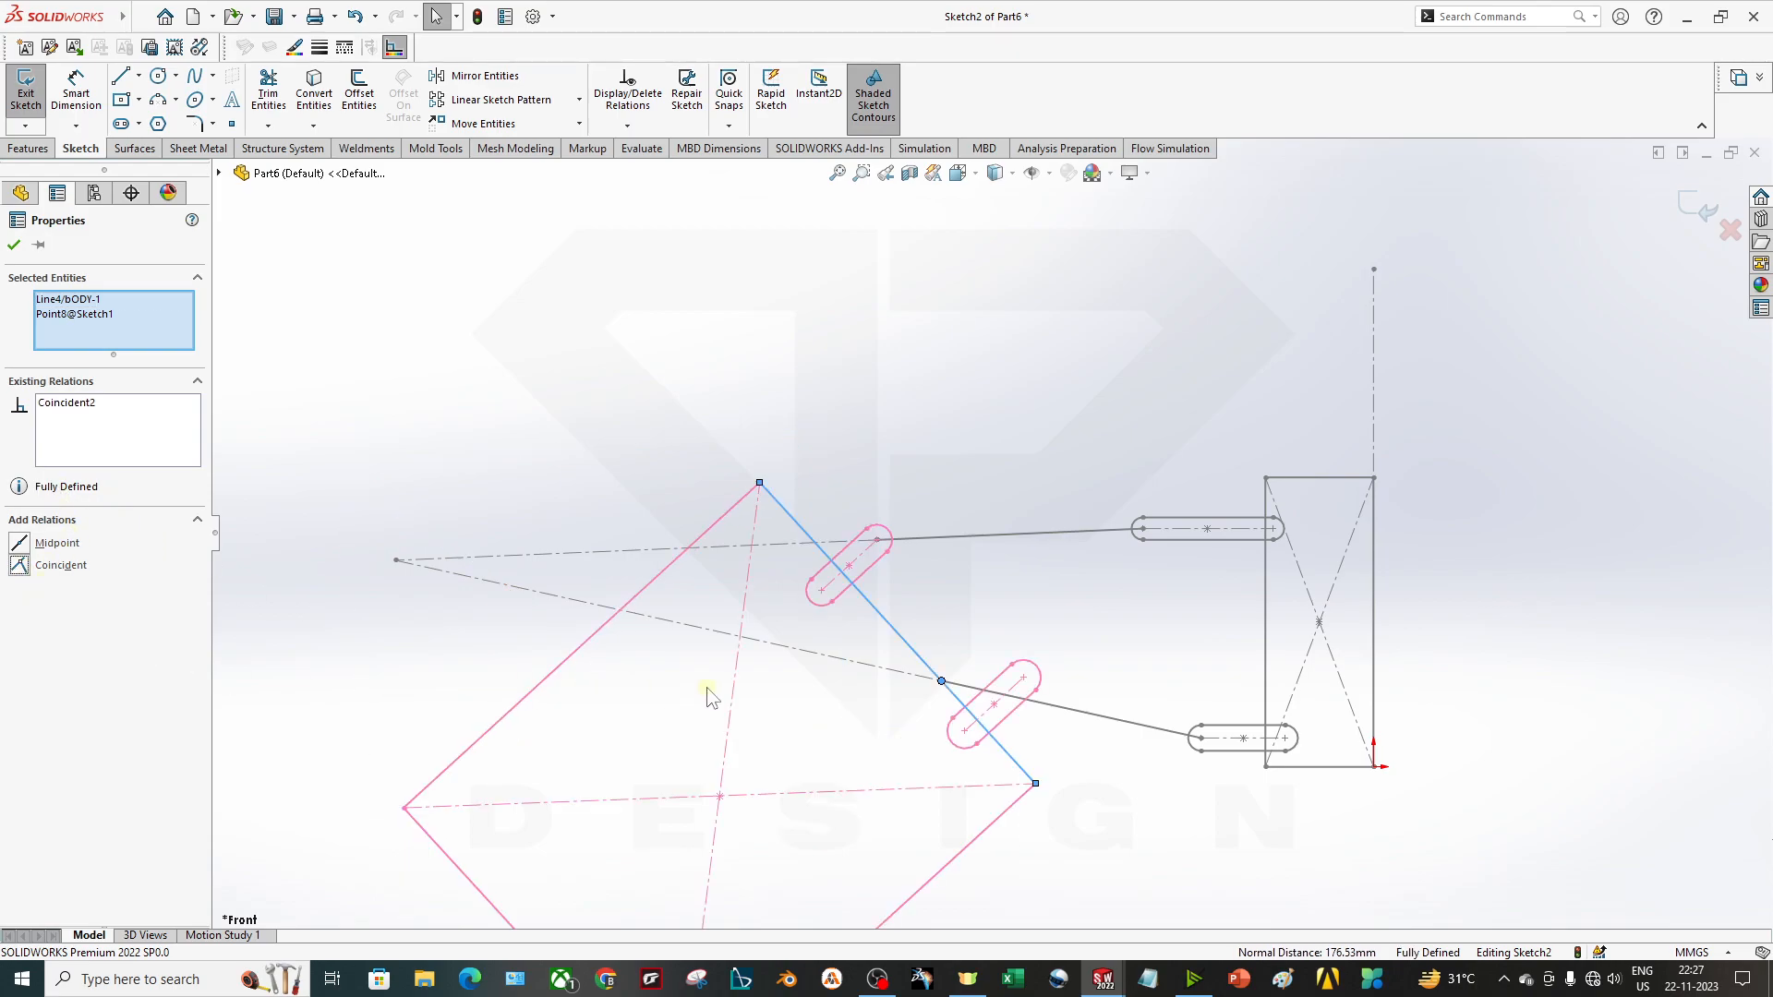
key(Escape)
scroll(925, 743, up, 3)
scroll(1178, 674, down, 2)
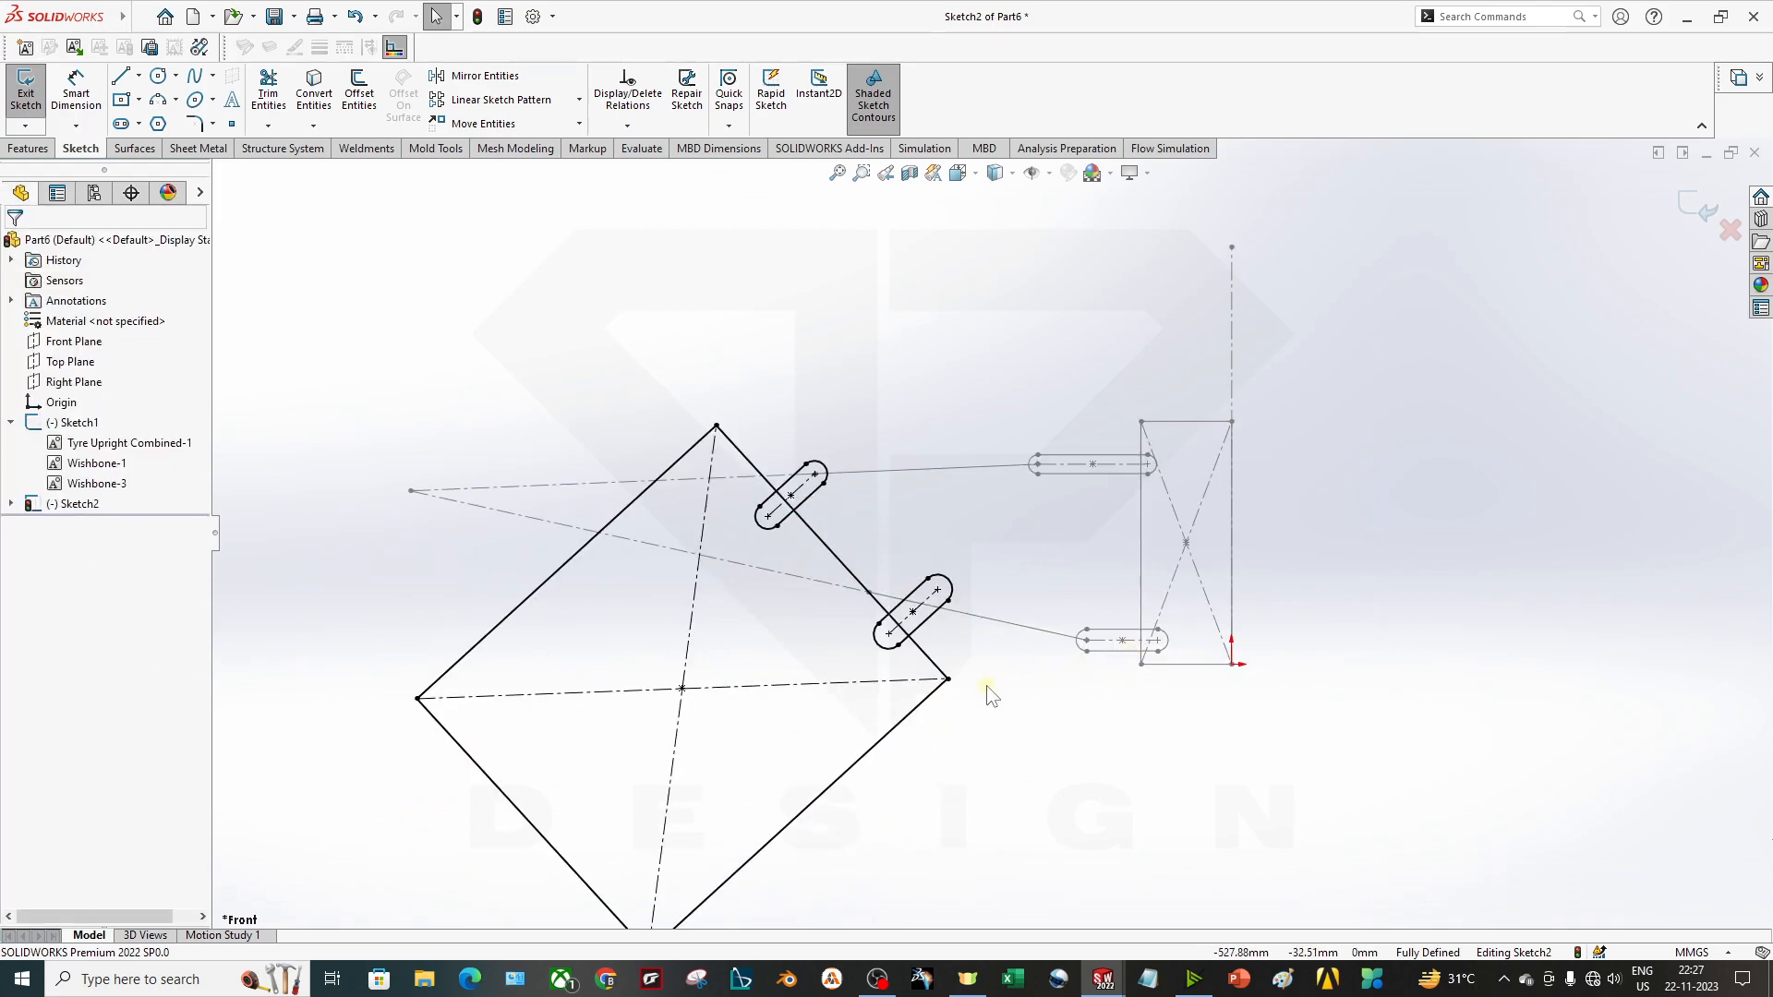
click(924, 702)
click(1160, 718)
click(1698, 208)
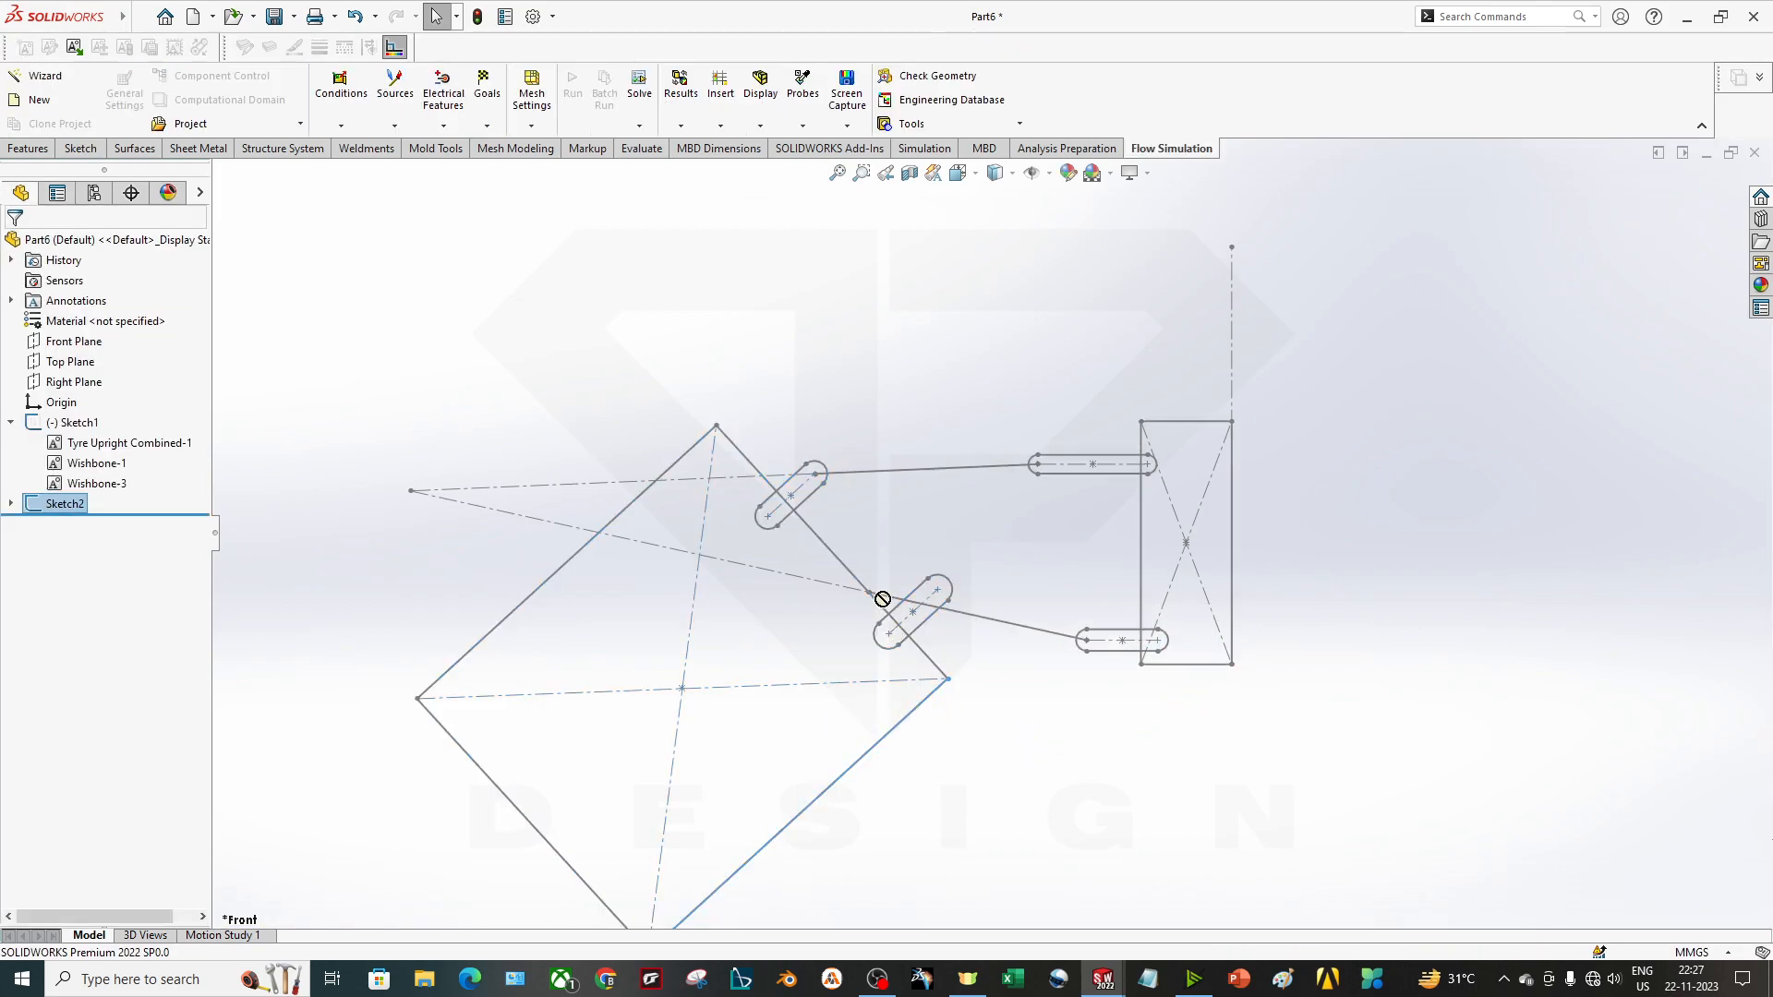
Reopen the wishbone sketch, delete the two construction centrelines meeting at the intersection point, and exit the sketch.
right_click(978, 620)
click(994, 557)
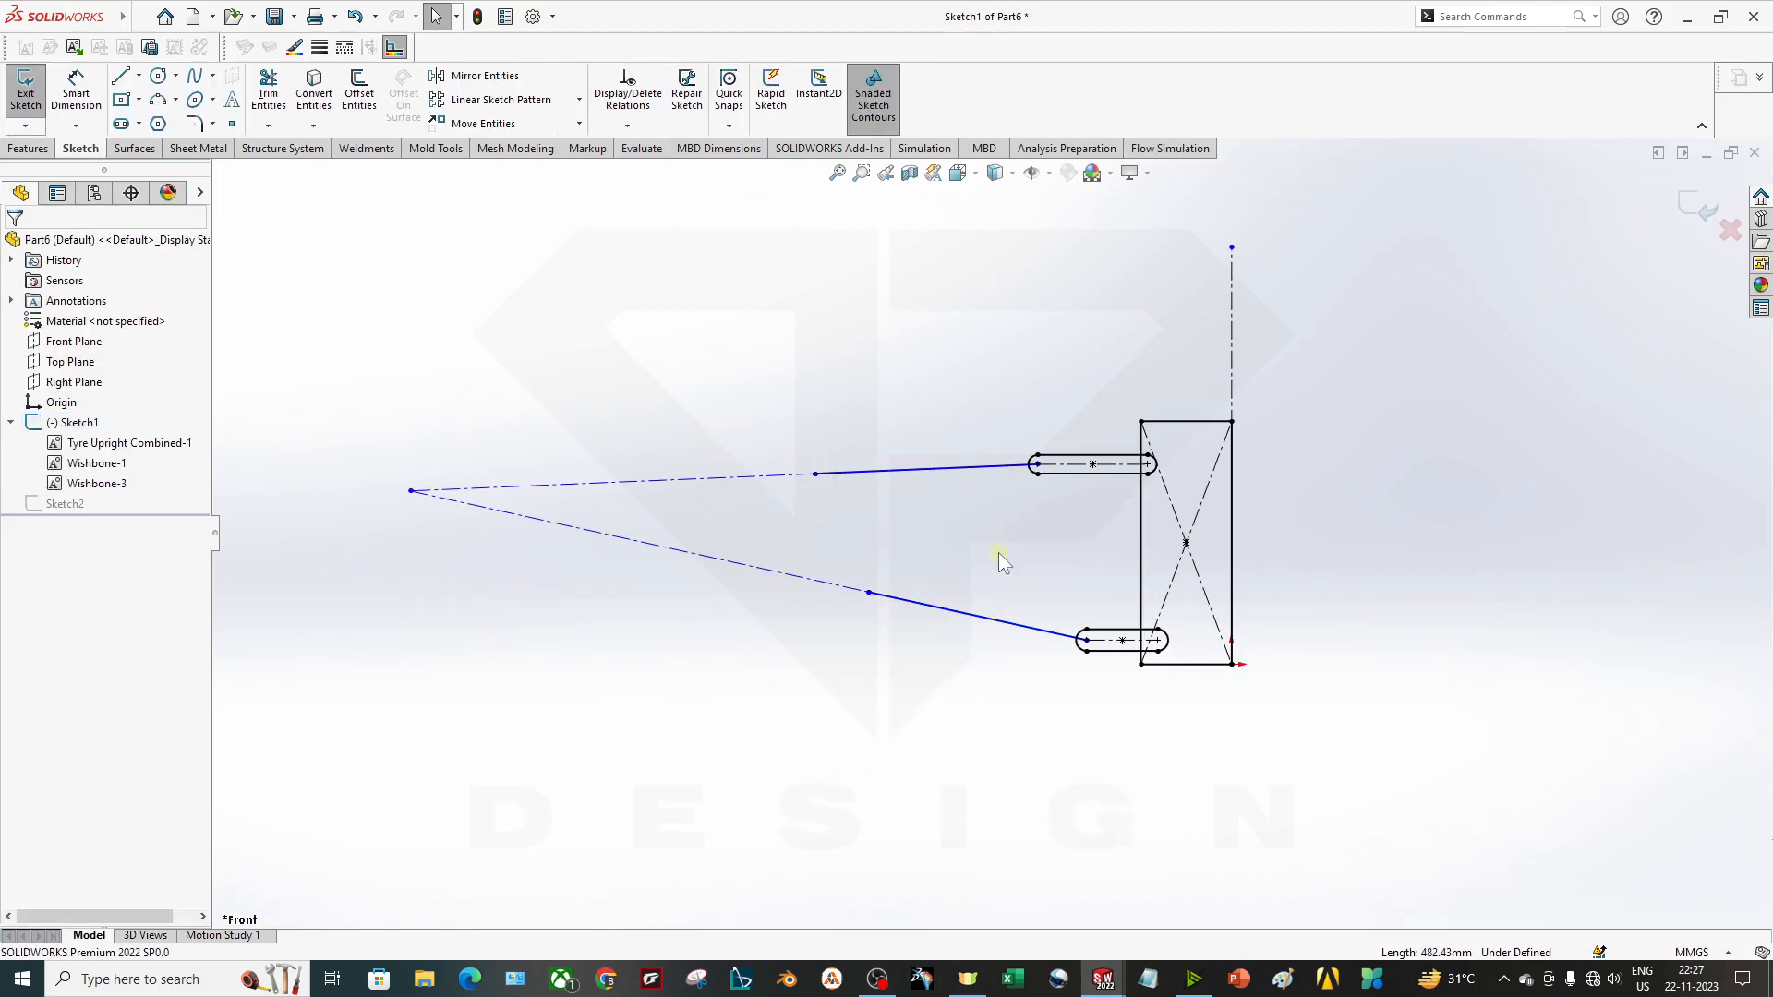
key(z)
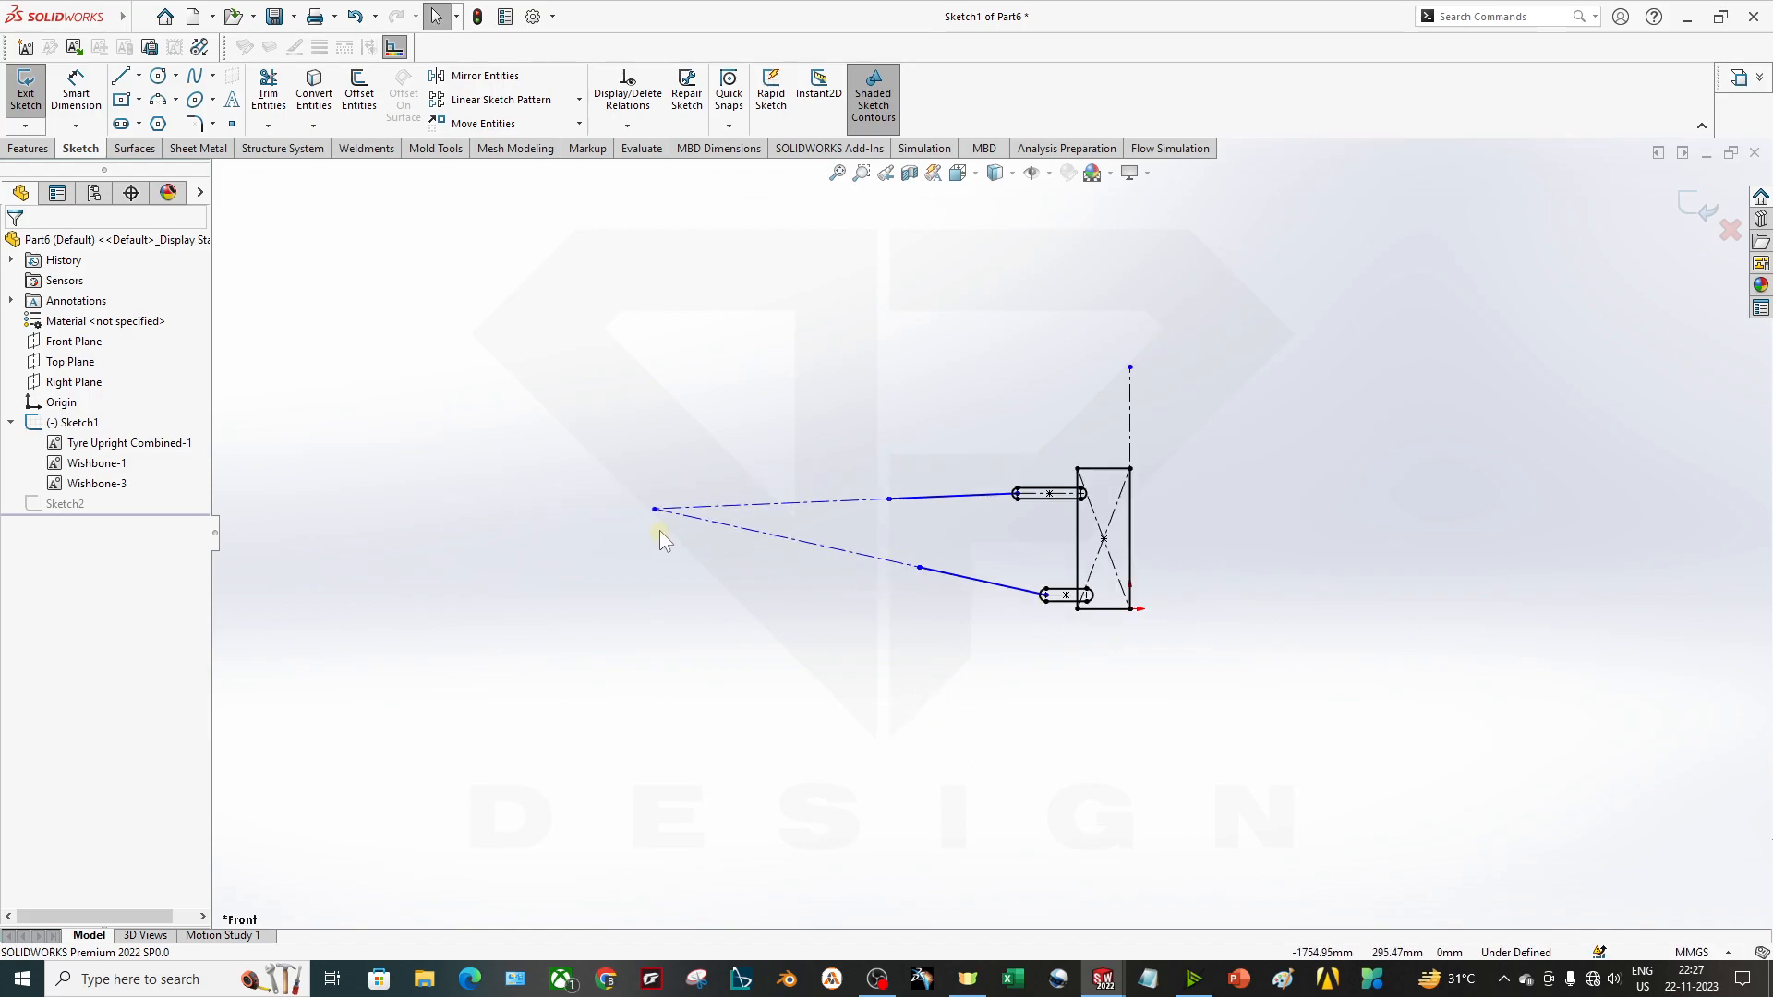
drag(654, 510, 608, 533)
drag(774, 652, 576, 454)
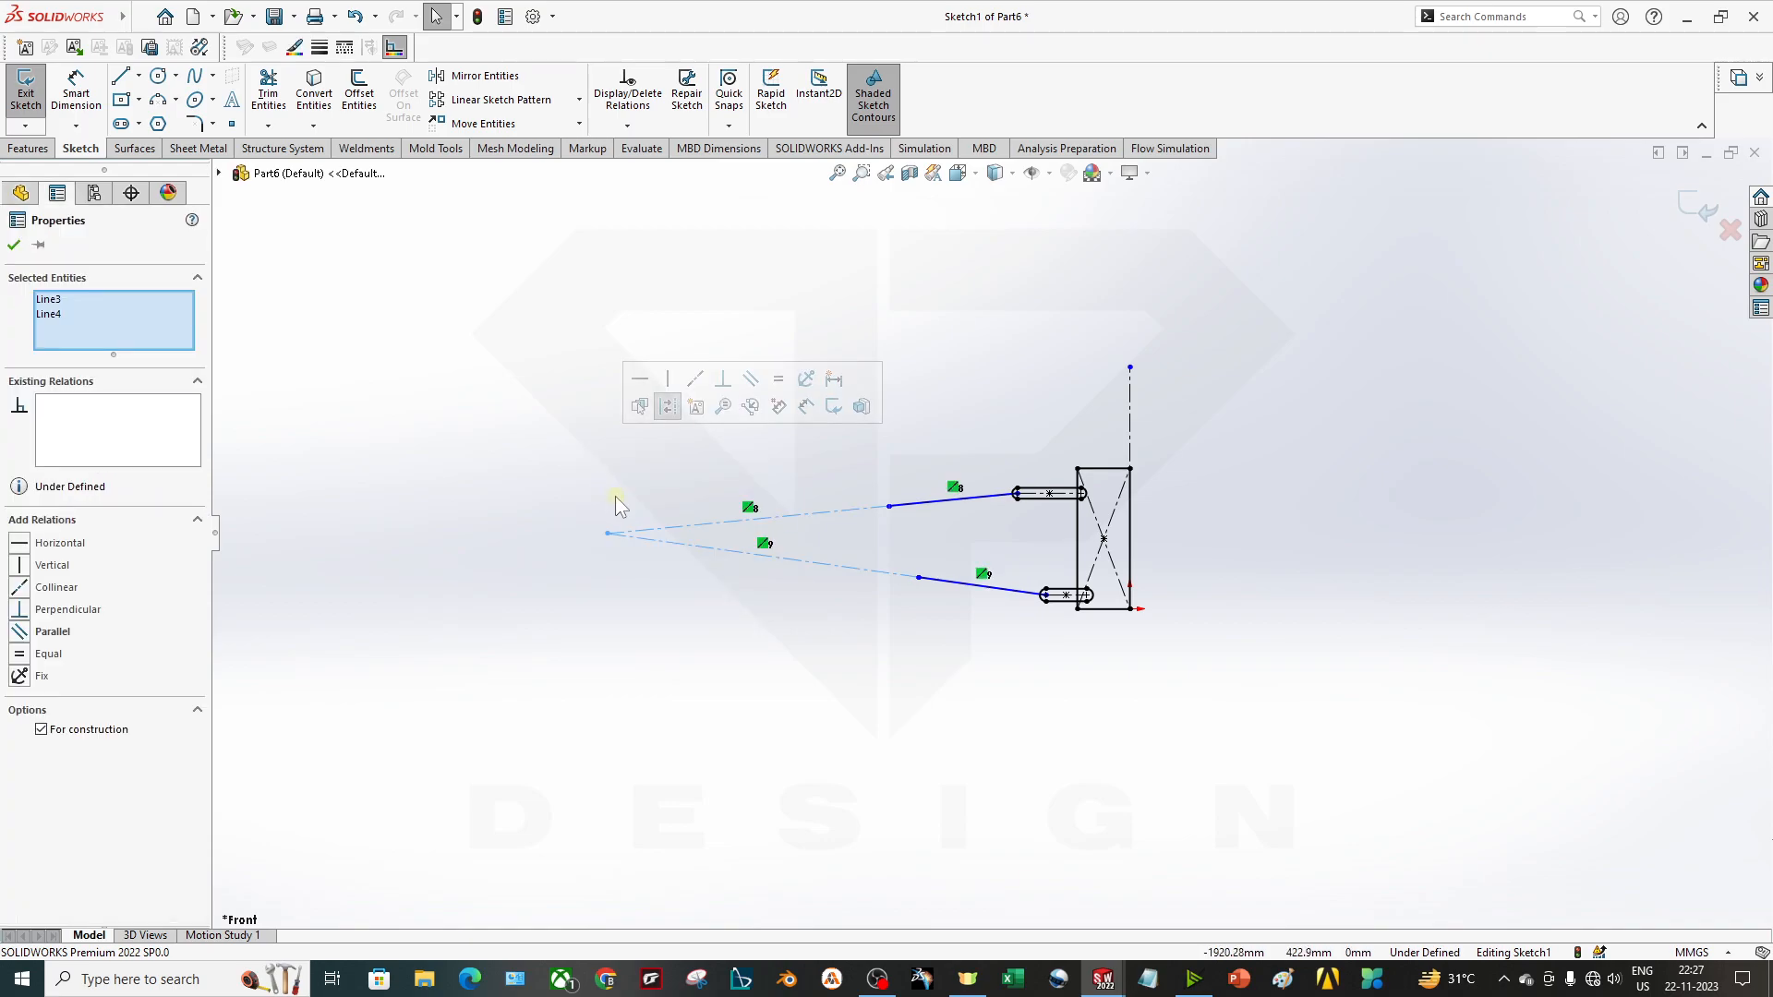
key(Delete)
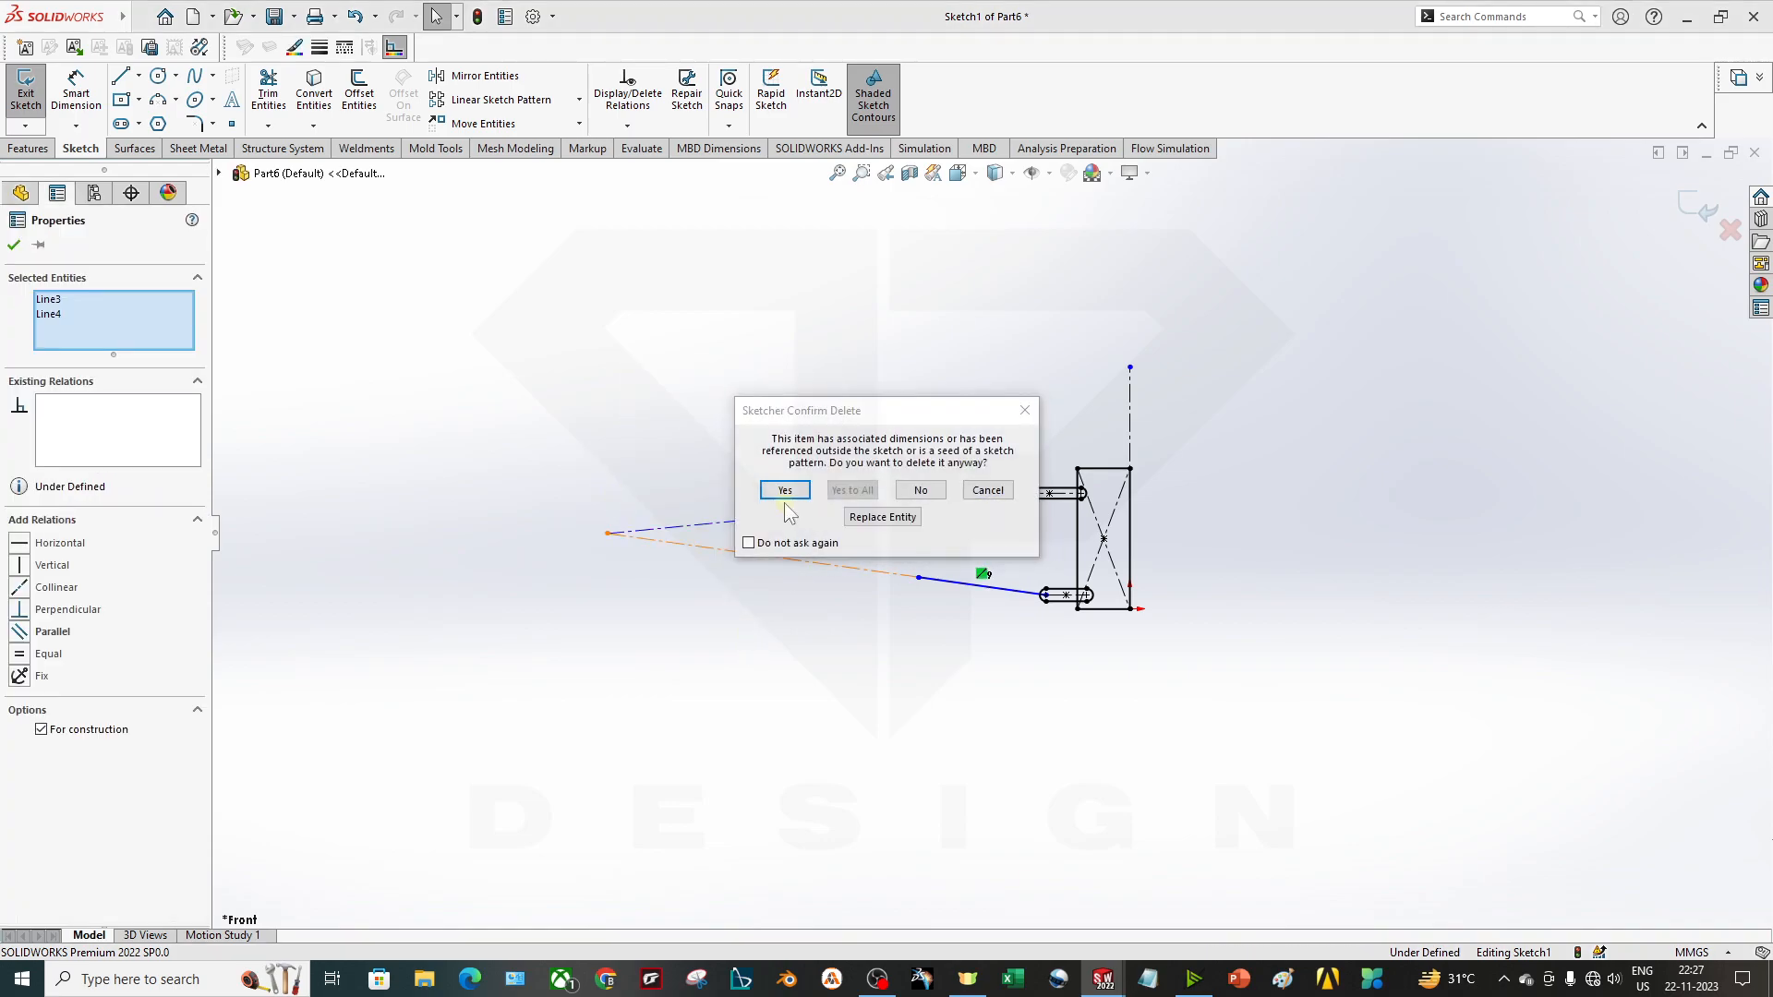
click(784, 491)
click(1690, 191)
Delete Sketch2, which holds the bODY block, from the part.
scroll(863, 545, down, 4)
click(799, 447)
click(10, 504)
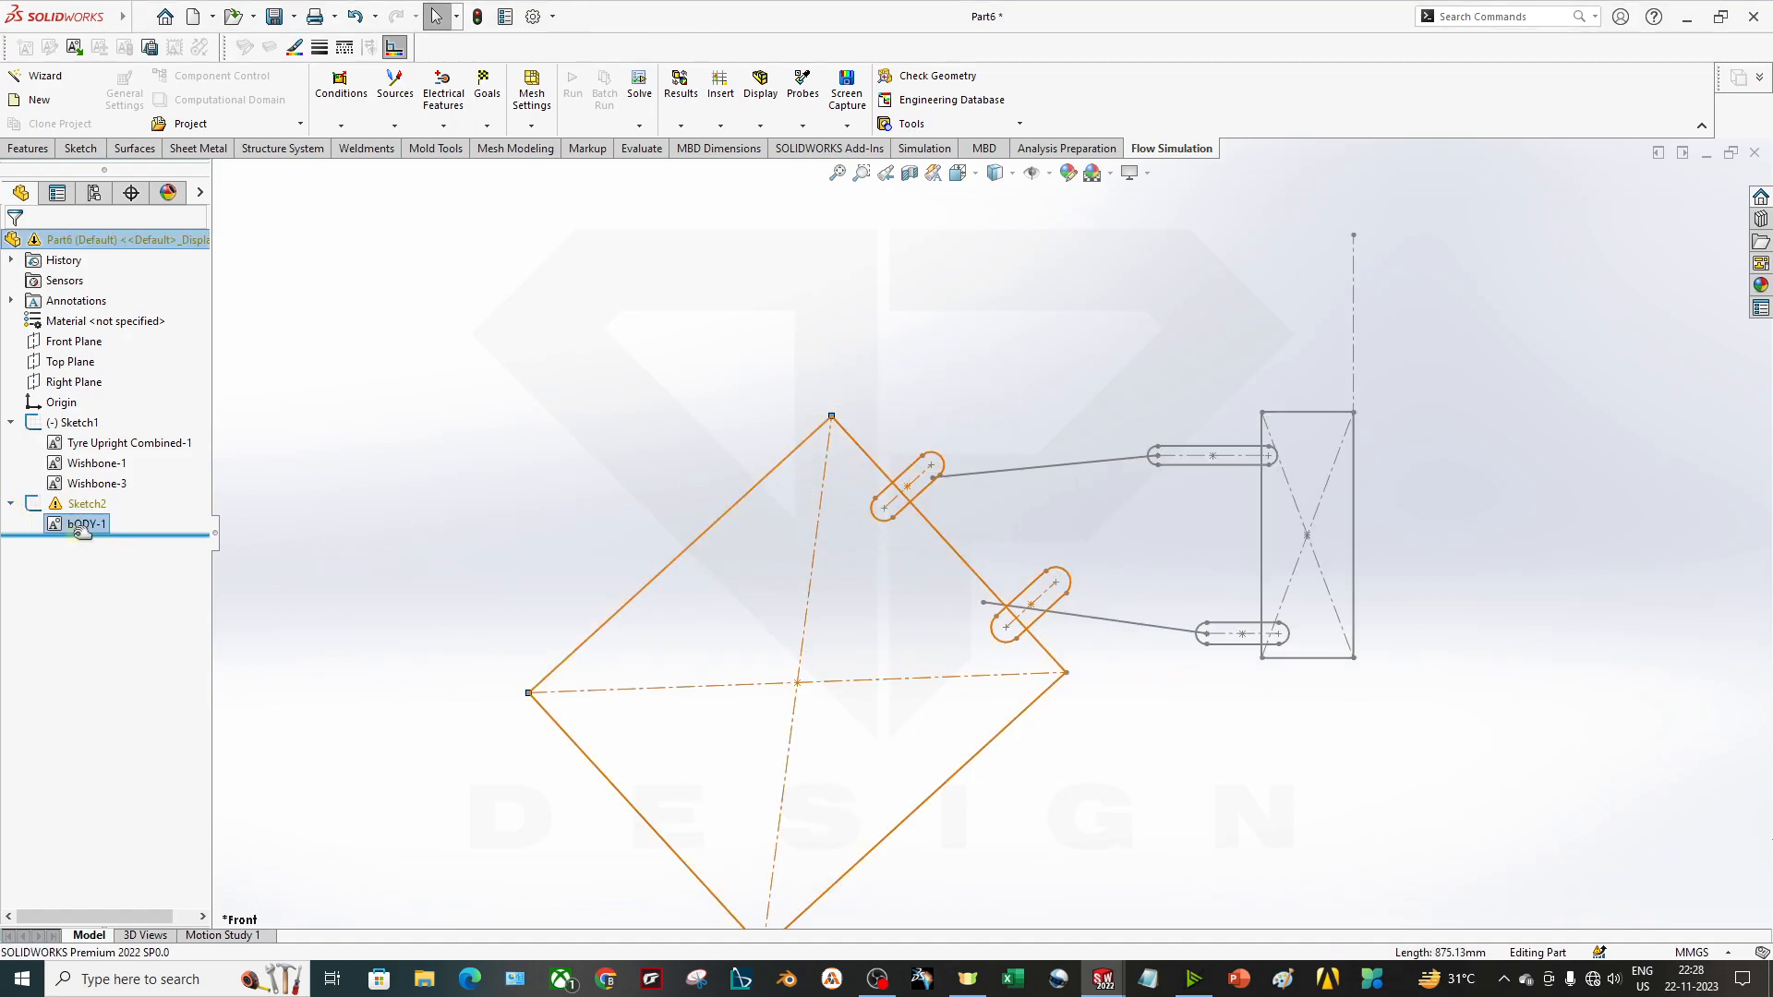
click(87, 503)
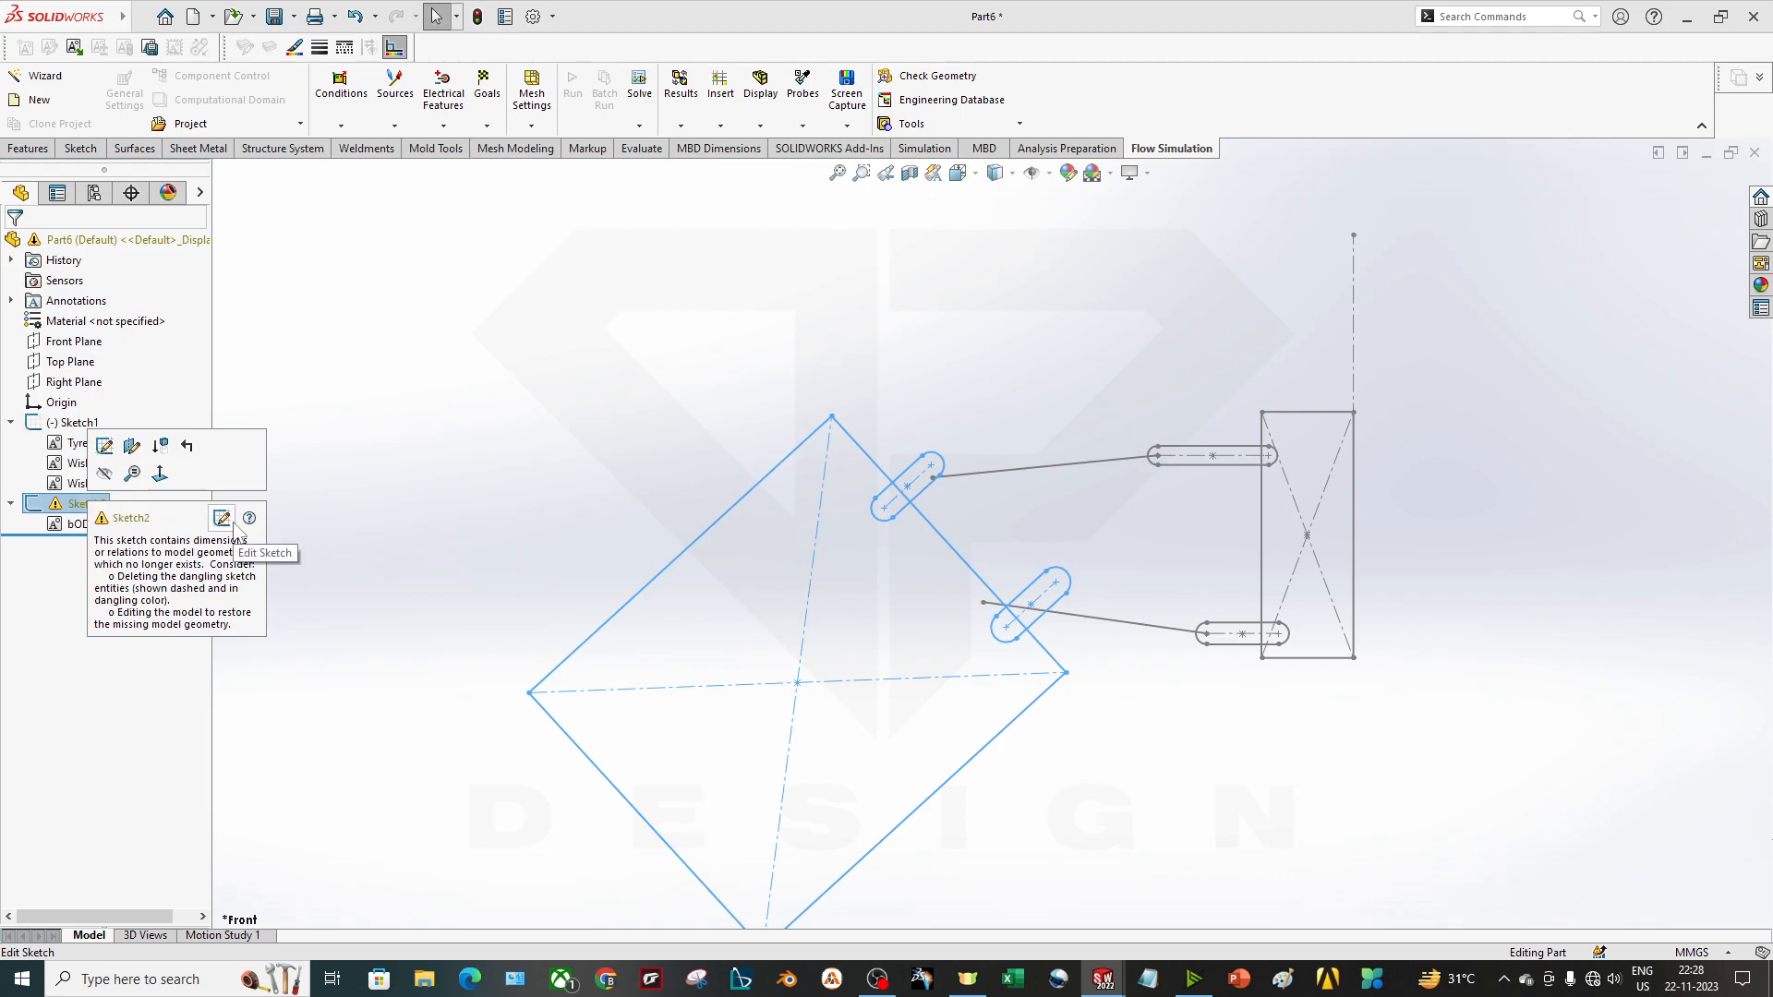
right_click(37, 506)
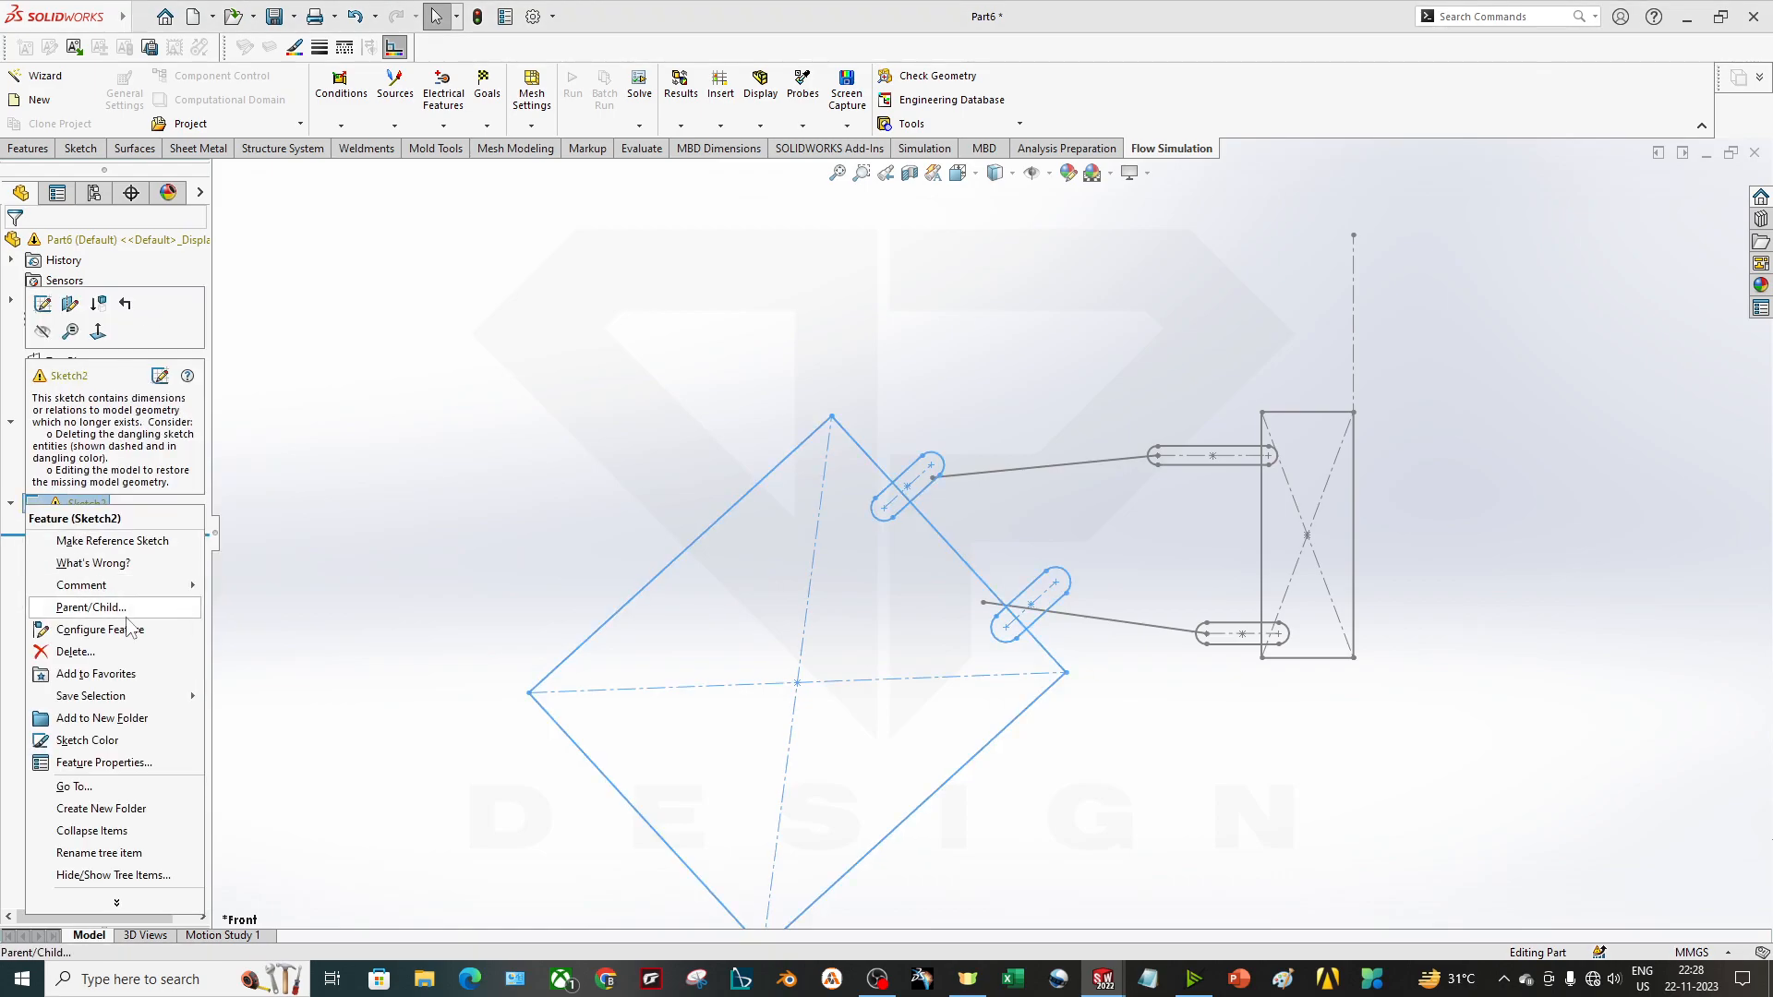
click(76, 652)
click(1001, 398)
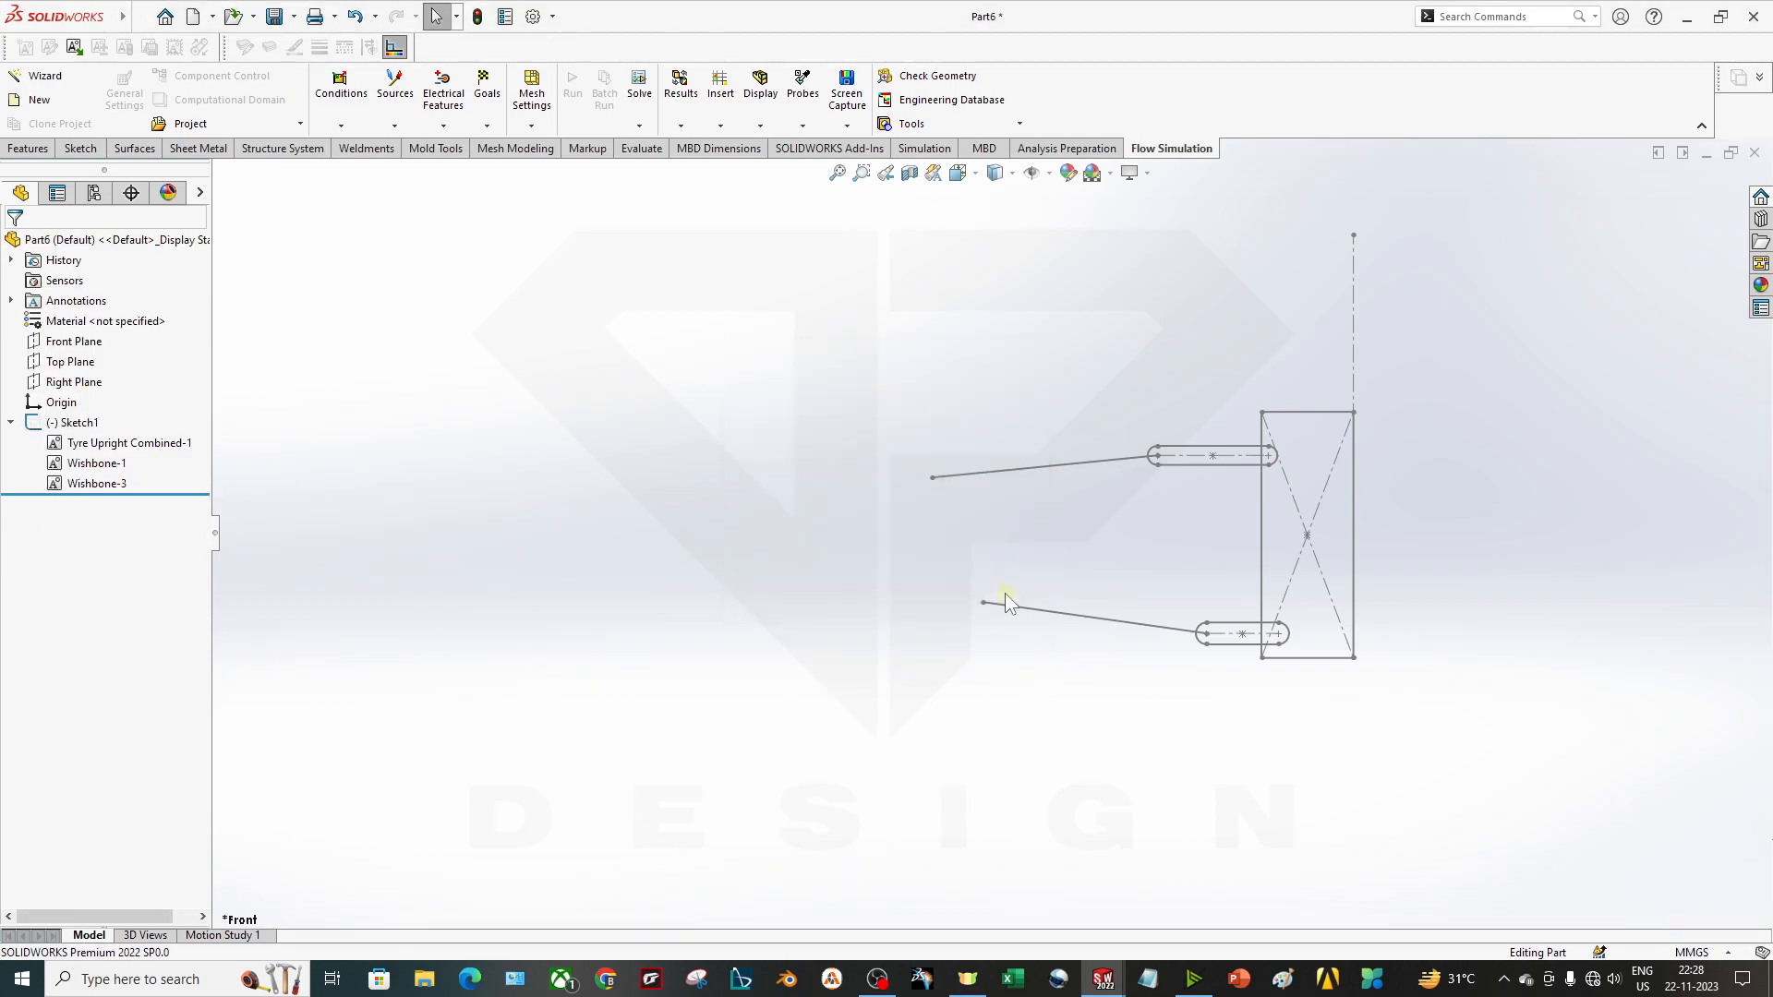
scroll(1125, 564, down, 3)
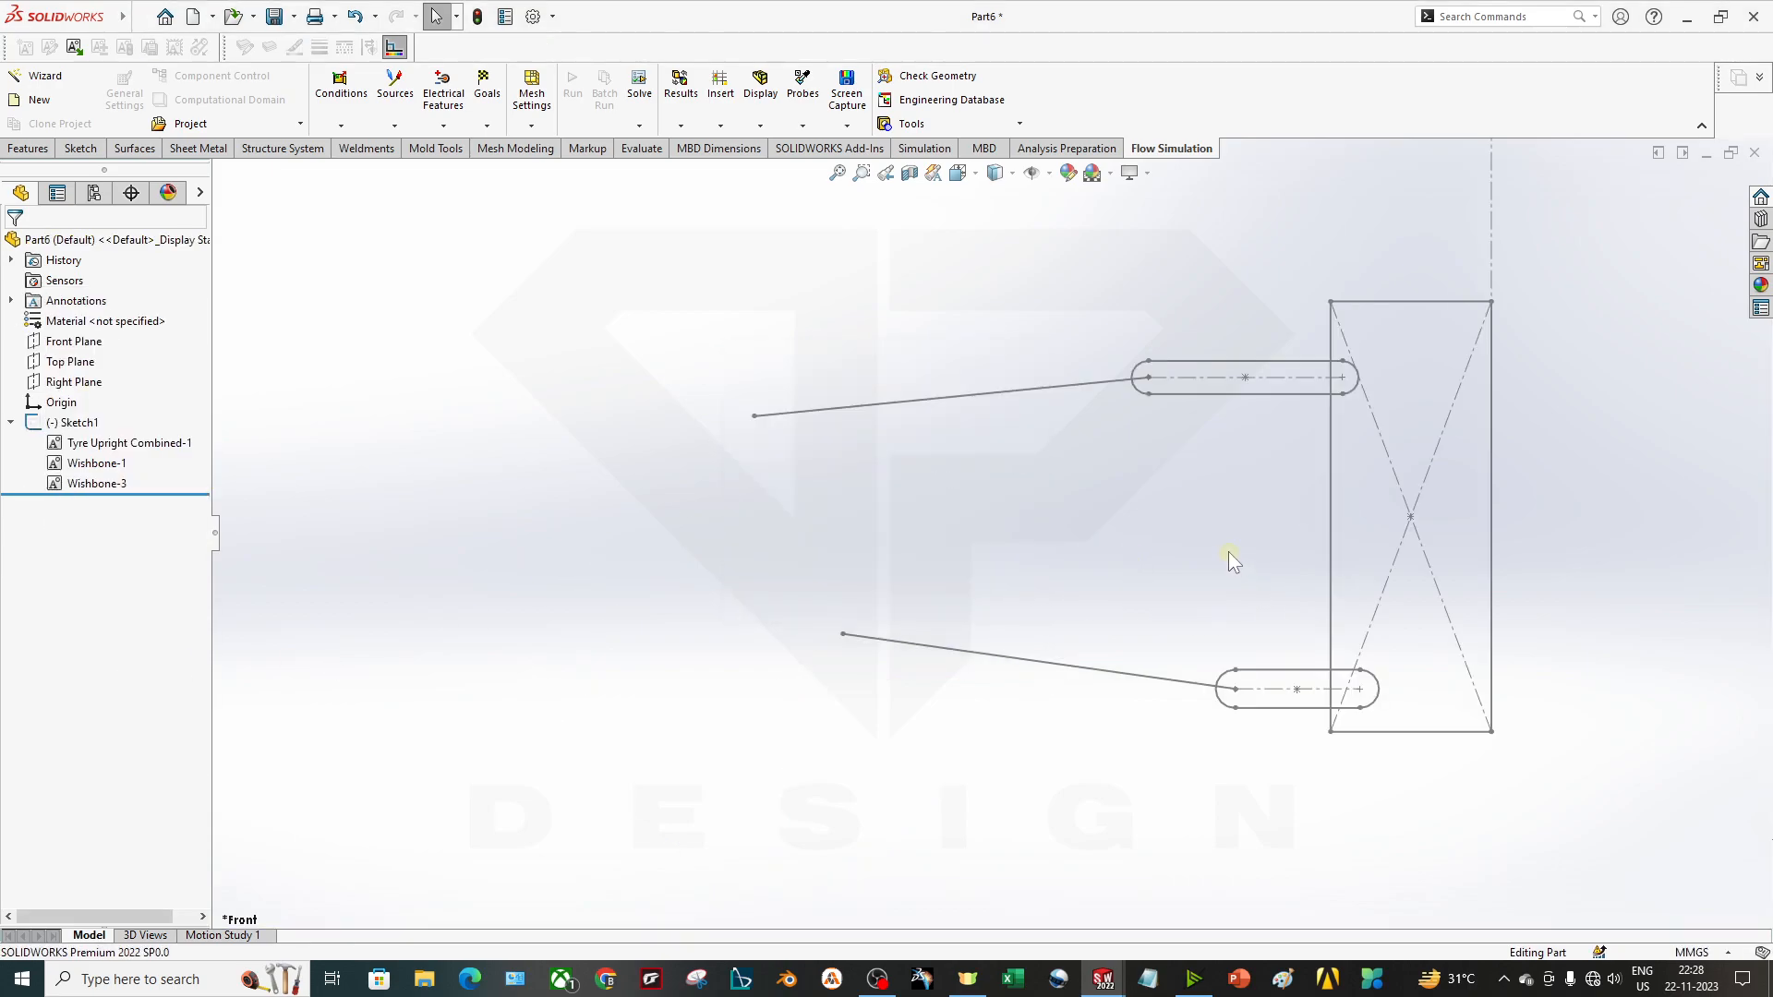
click(81, 147)
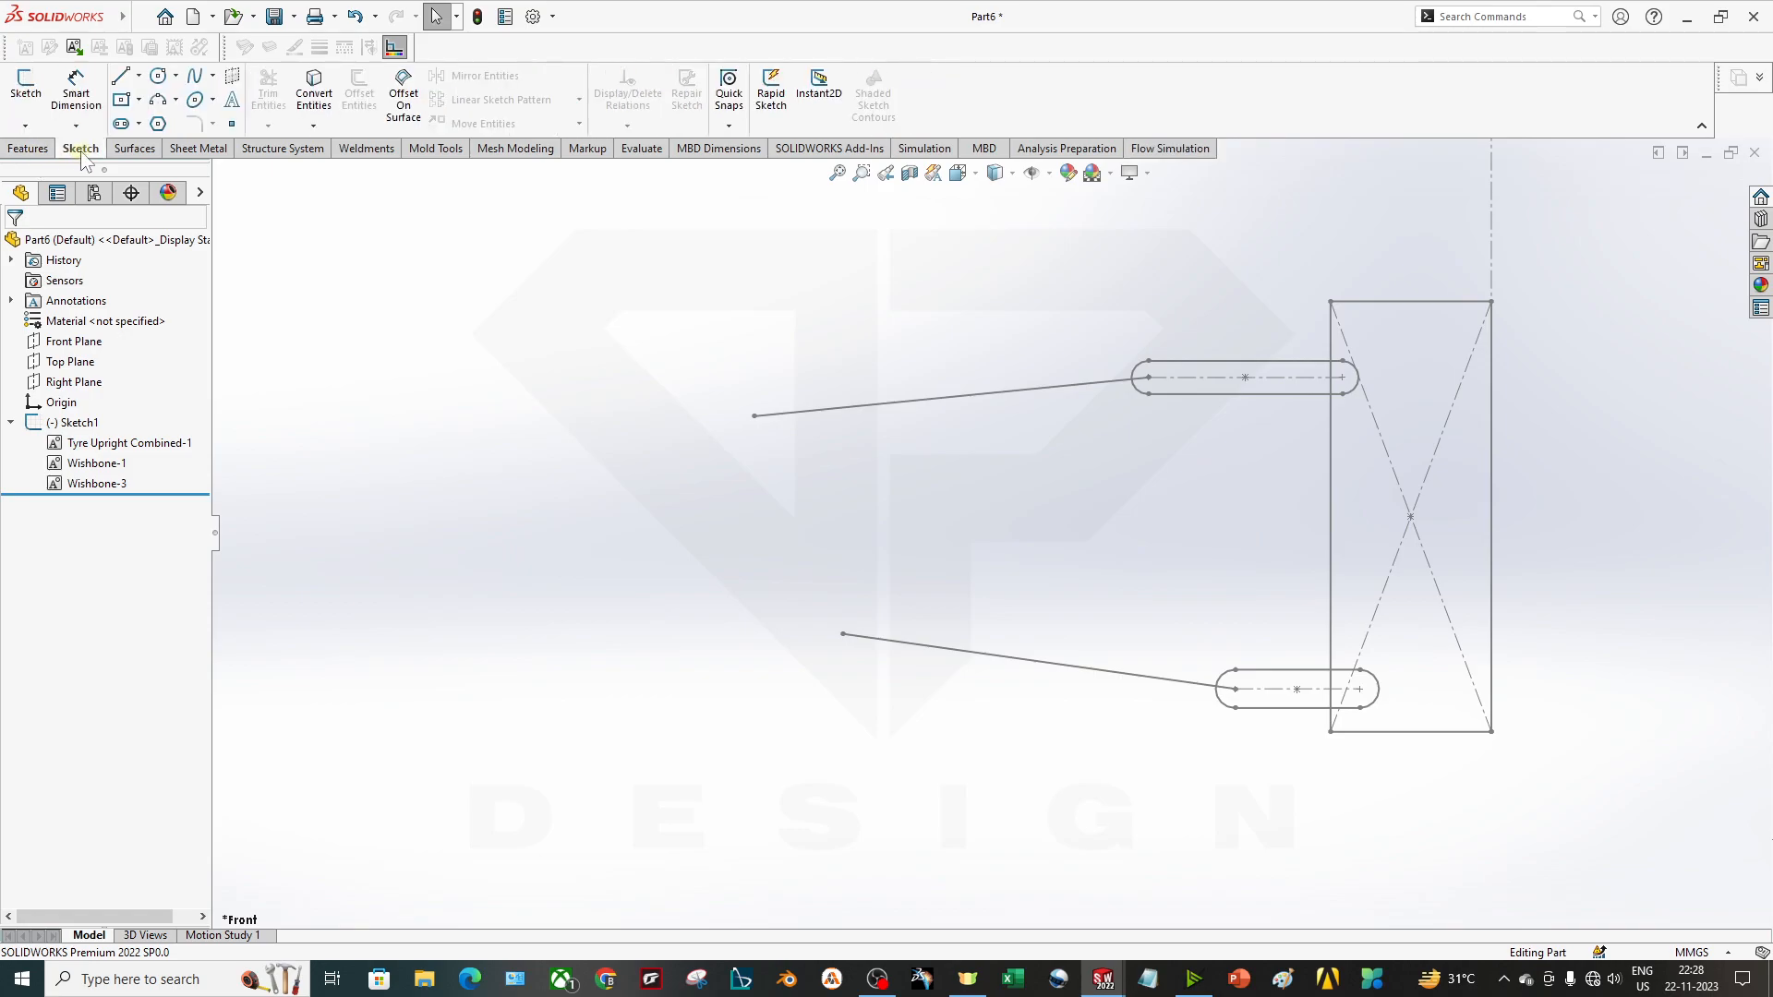
click(129, 101)
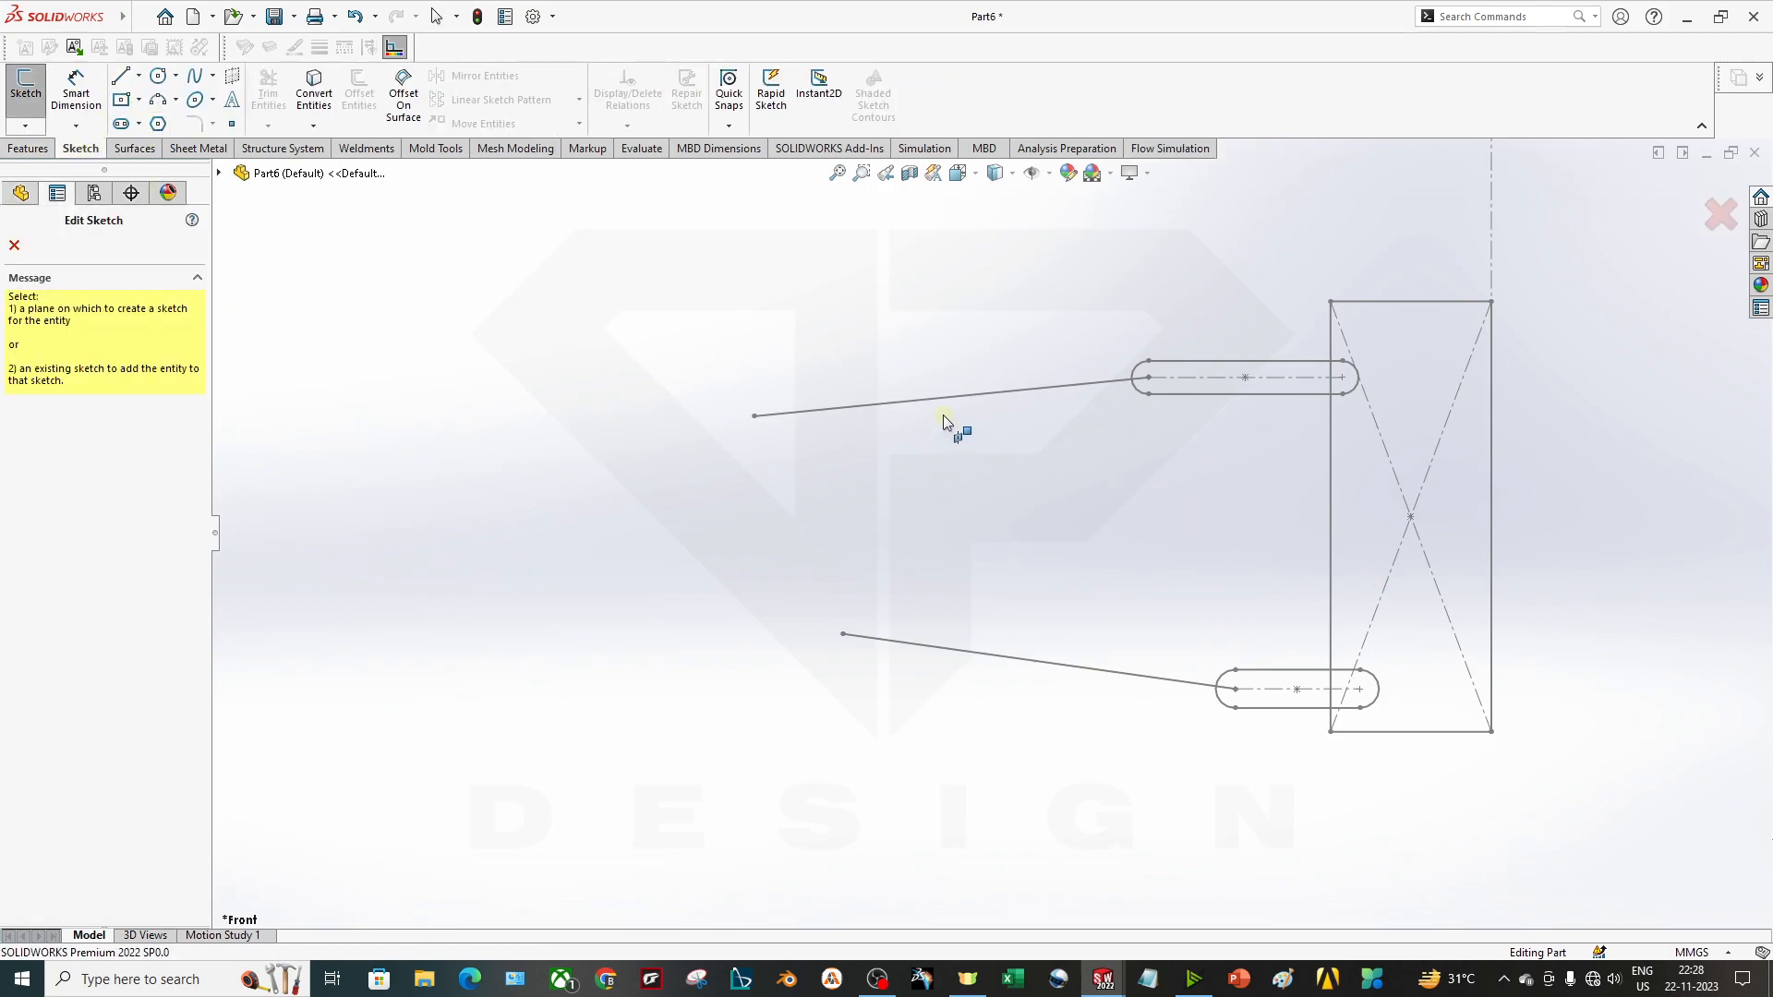
click(14, 244)
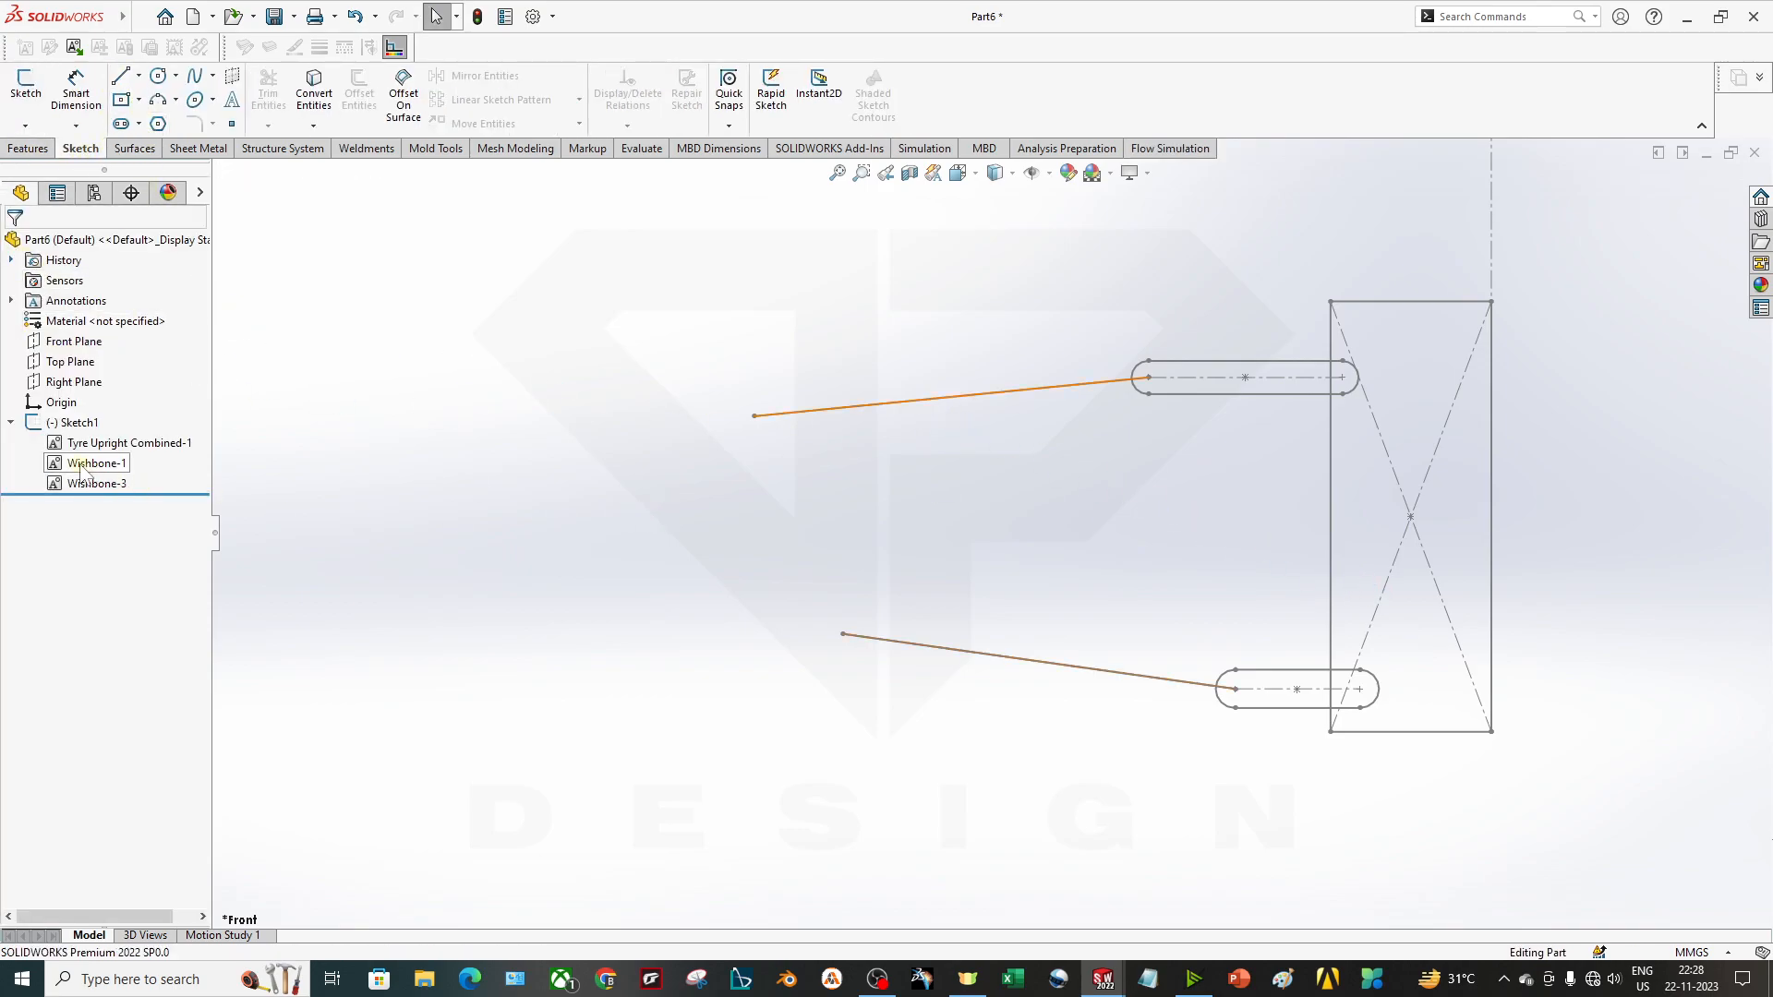
Start a new sketch on the Front Plane.
right_click(70, 342)
click(87, 316)
scroll(1010, 501, up, 4)
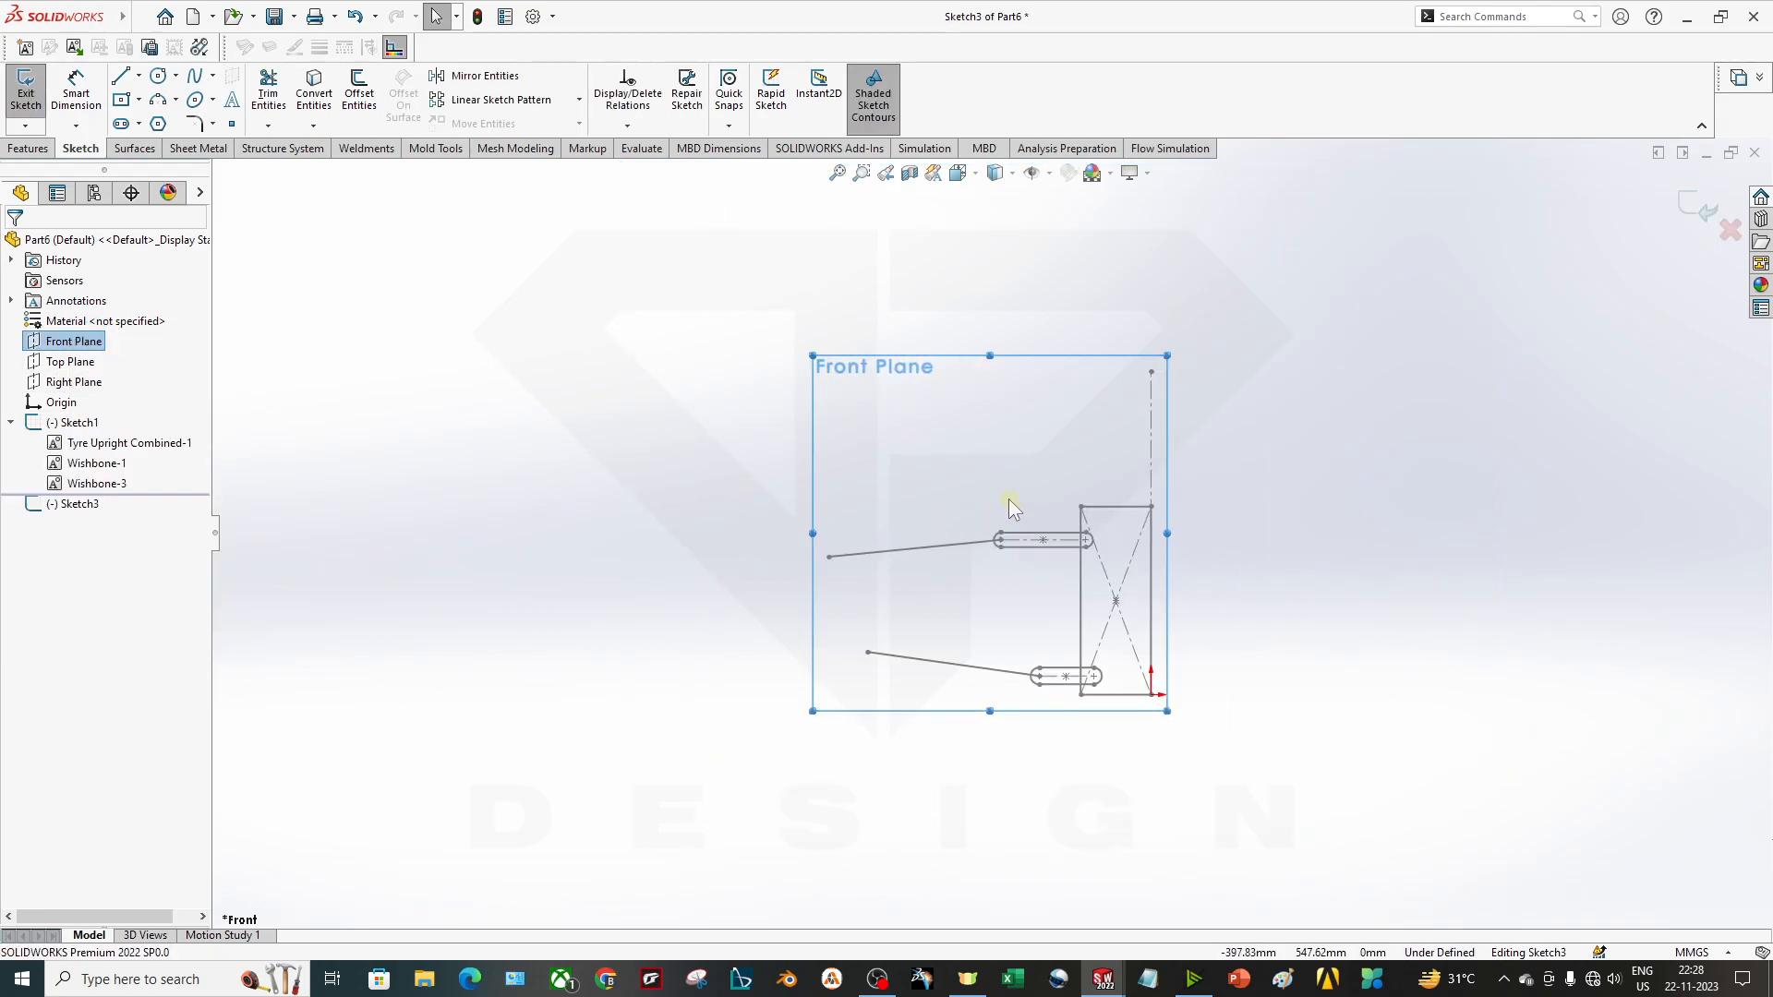
click(120, 76)
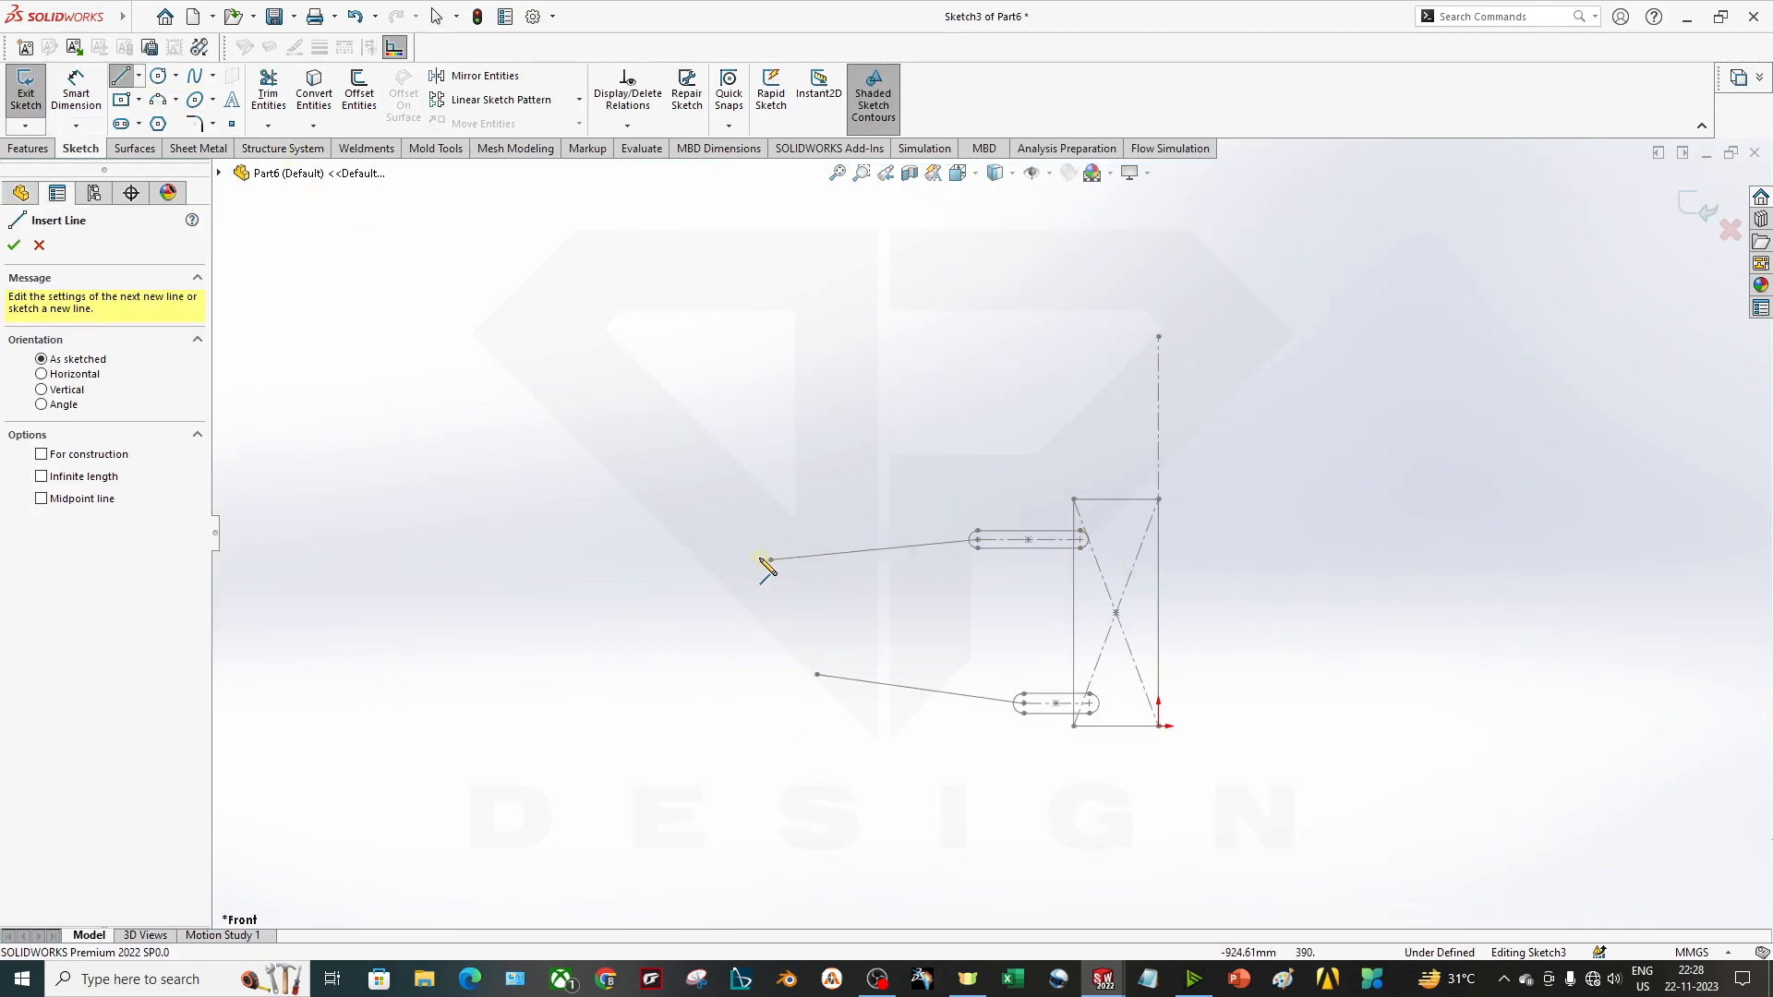
scroll(893, 566, down, 3)
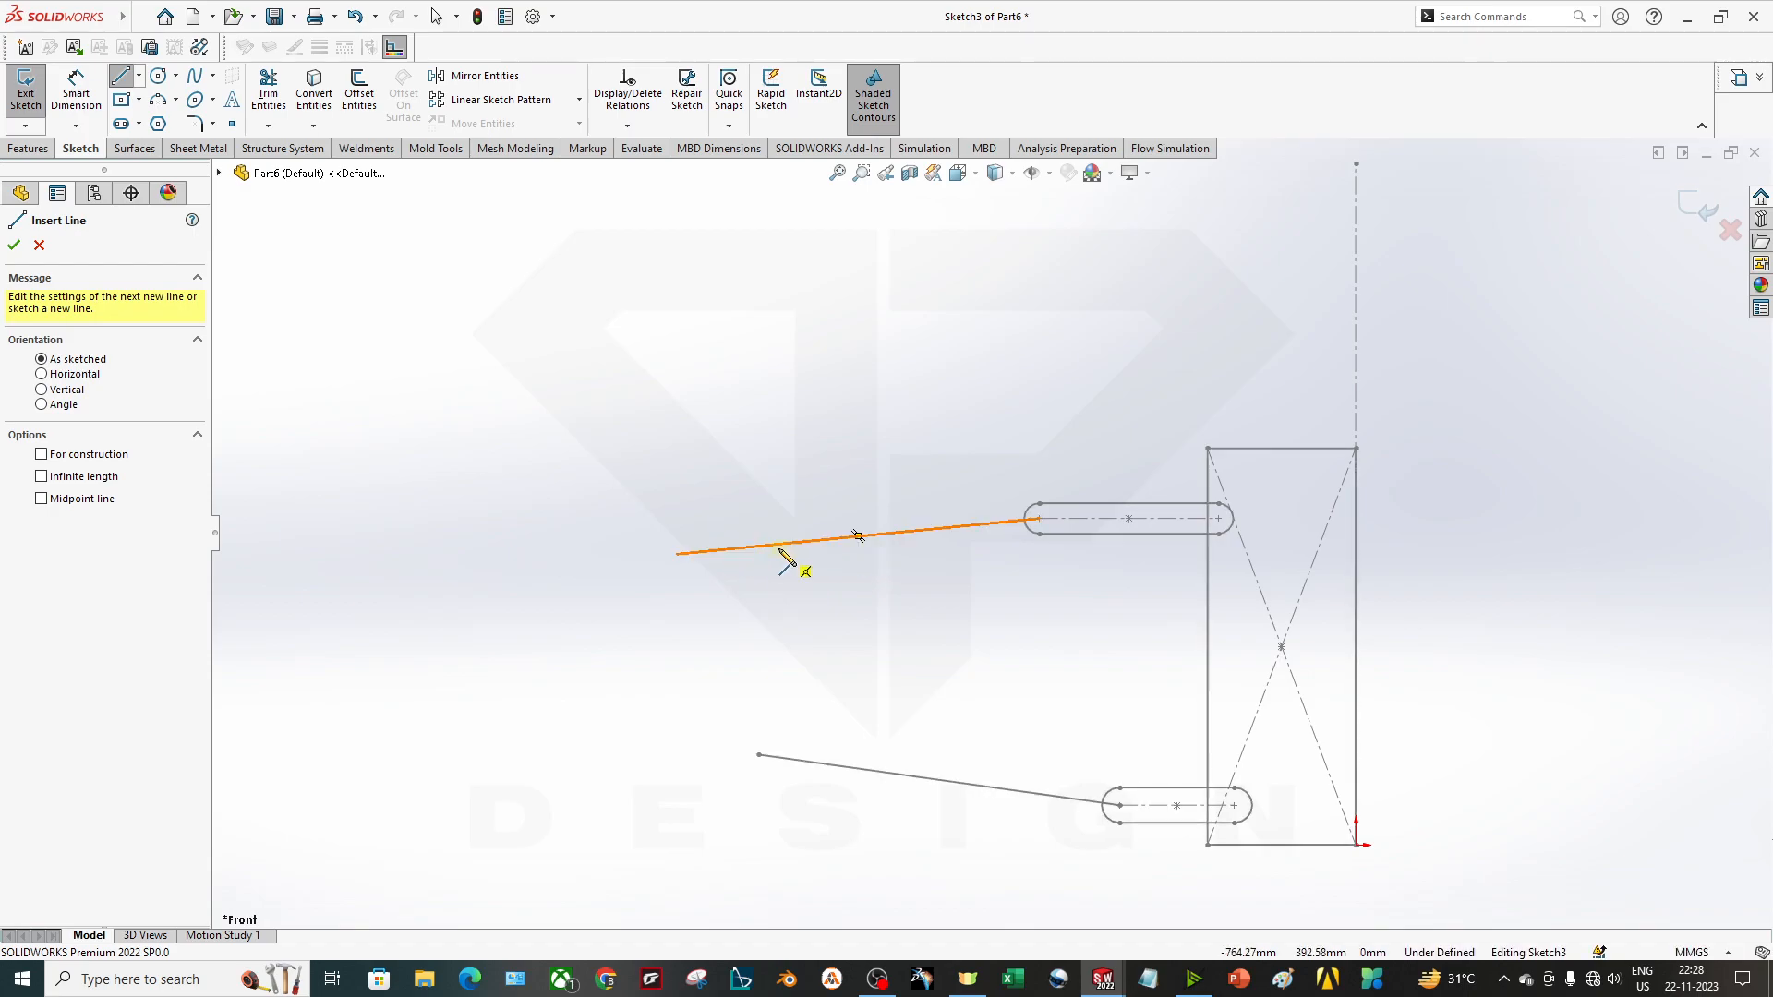
click(776, 545)
key(Escape)
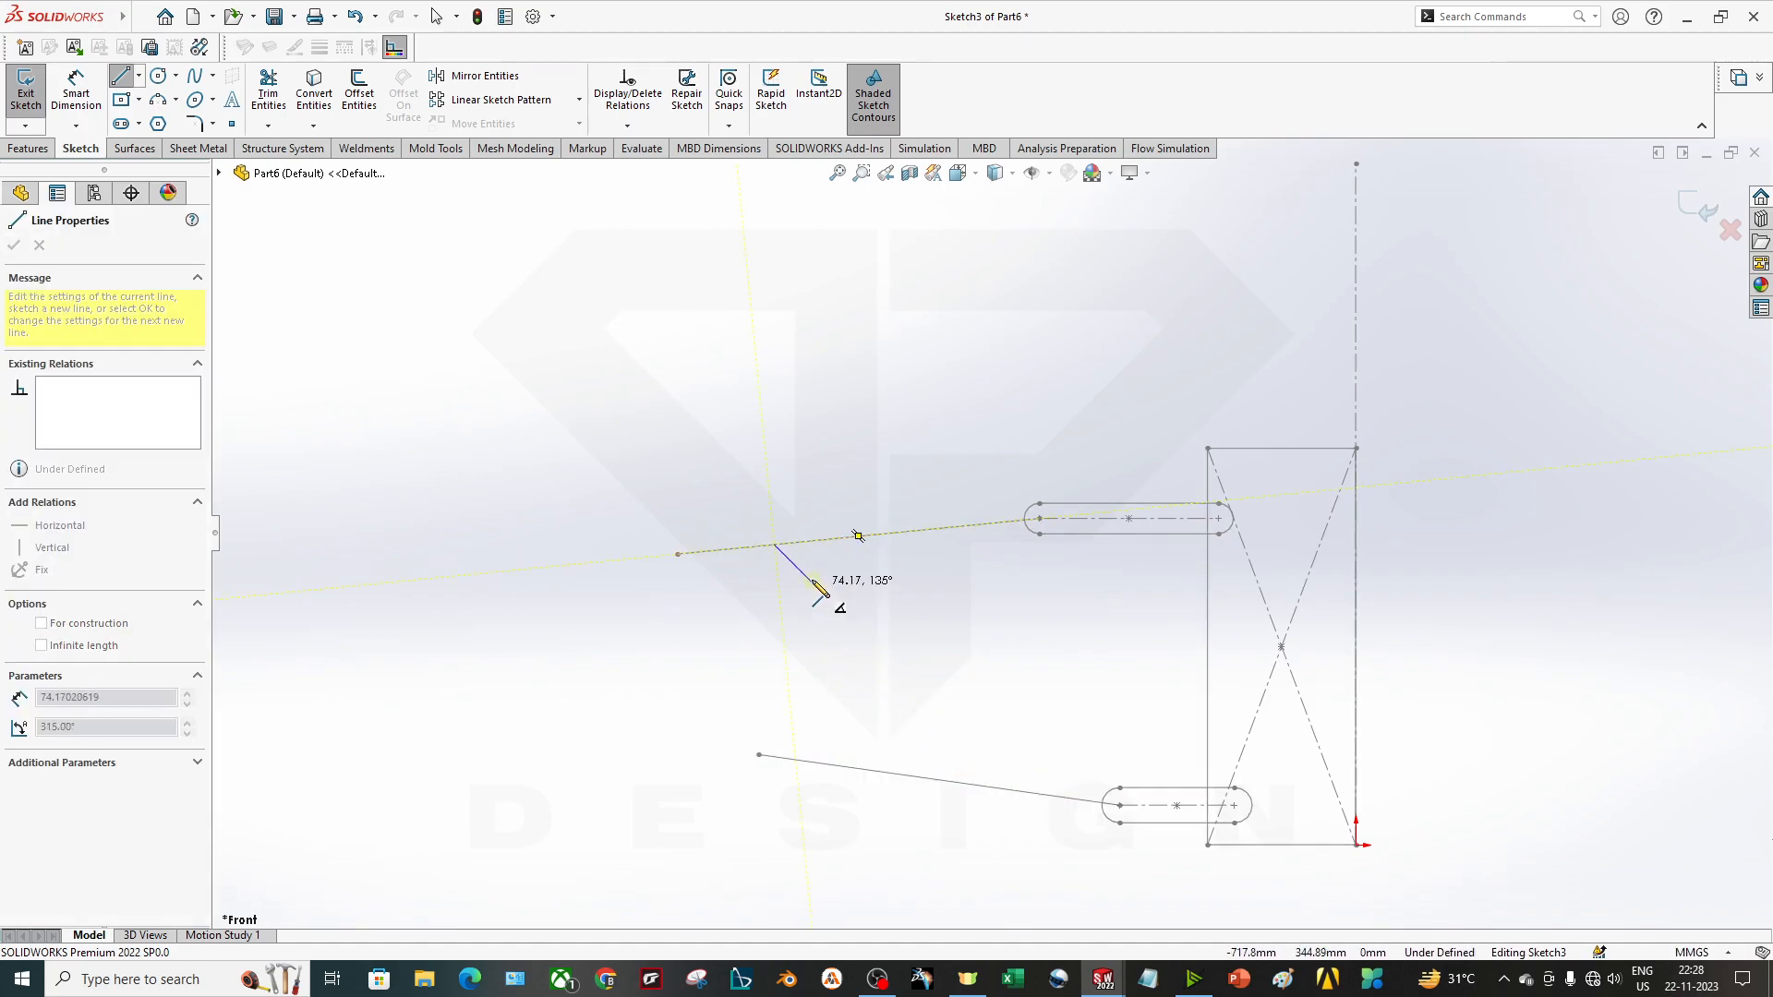
key(Escape)
Sketch a closed, irregular ten-line body outline beside the wishbones, with vertices on the inner endpoints of both wishbones.
click(129, 78)
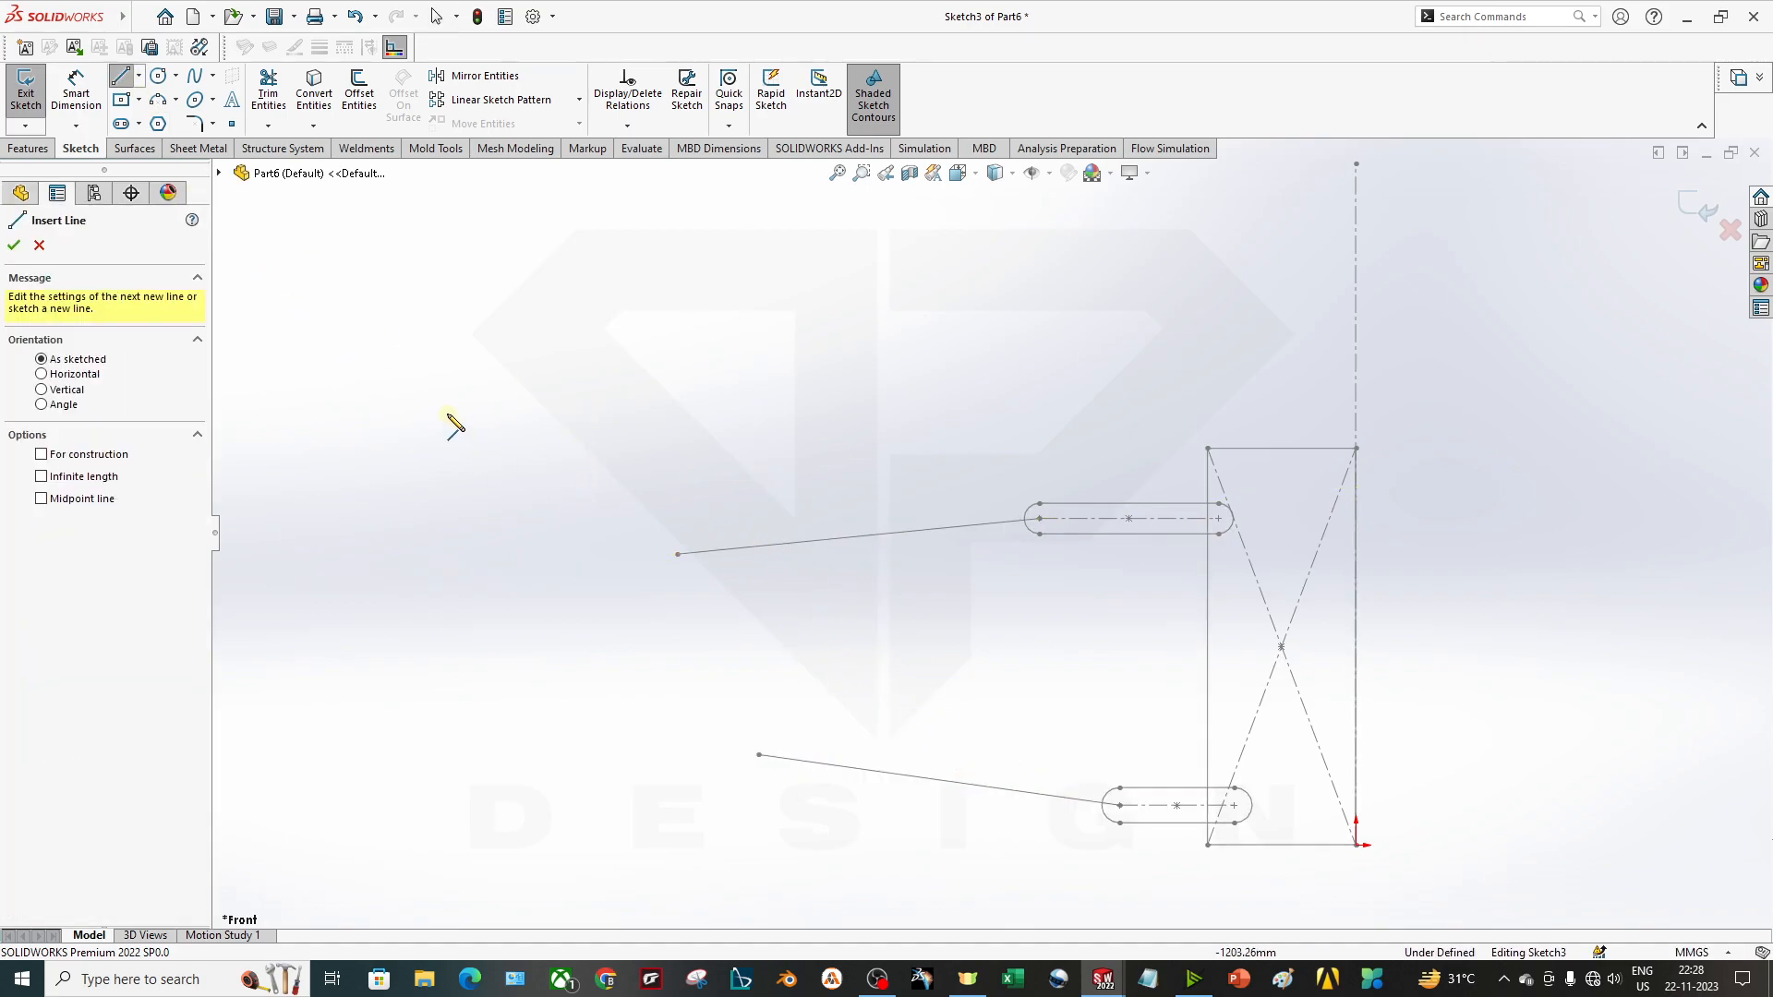
drag(383, 379, 462, 367)
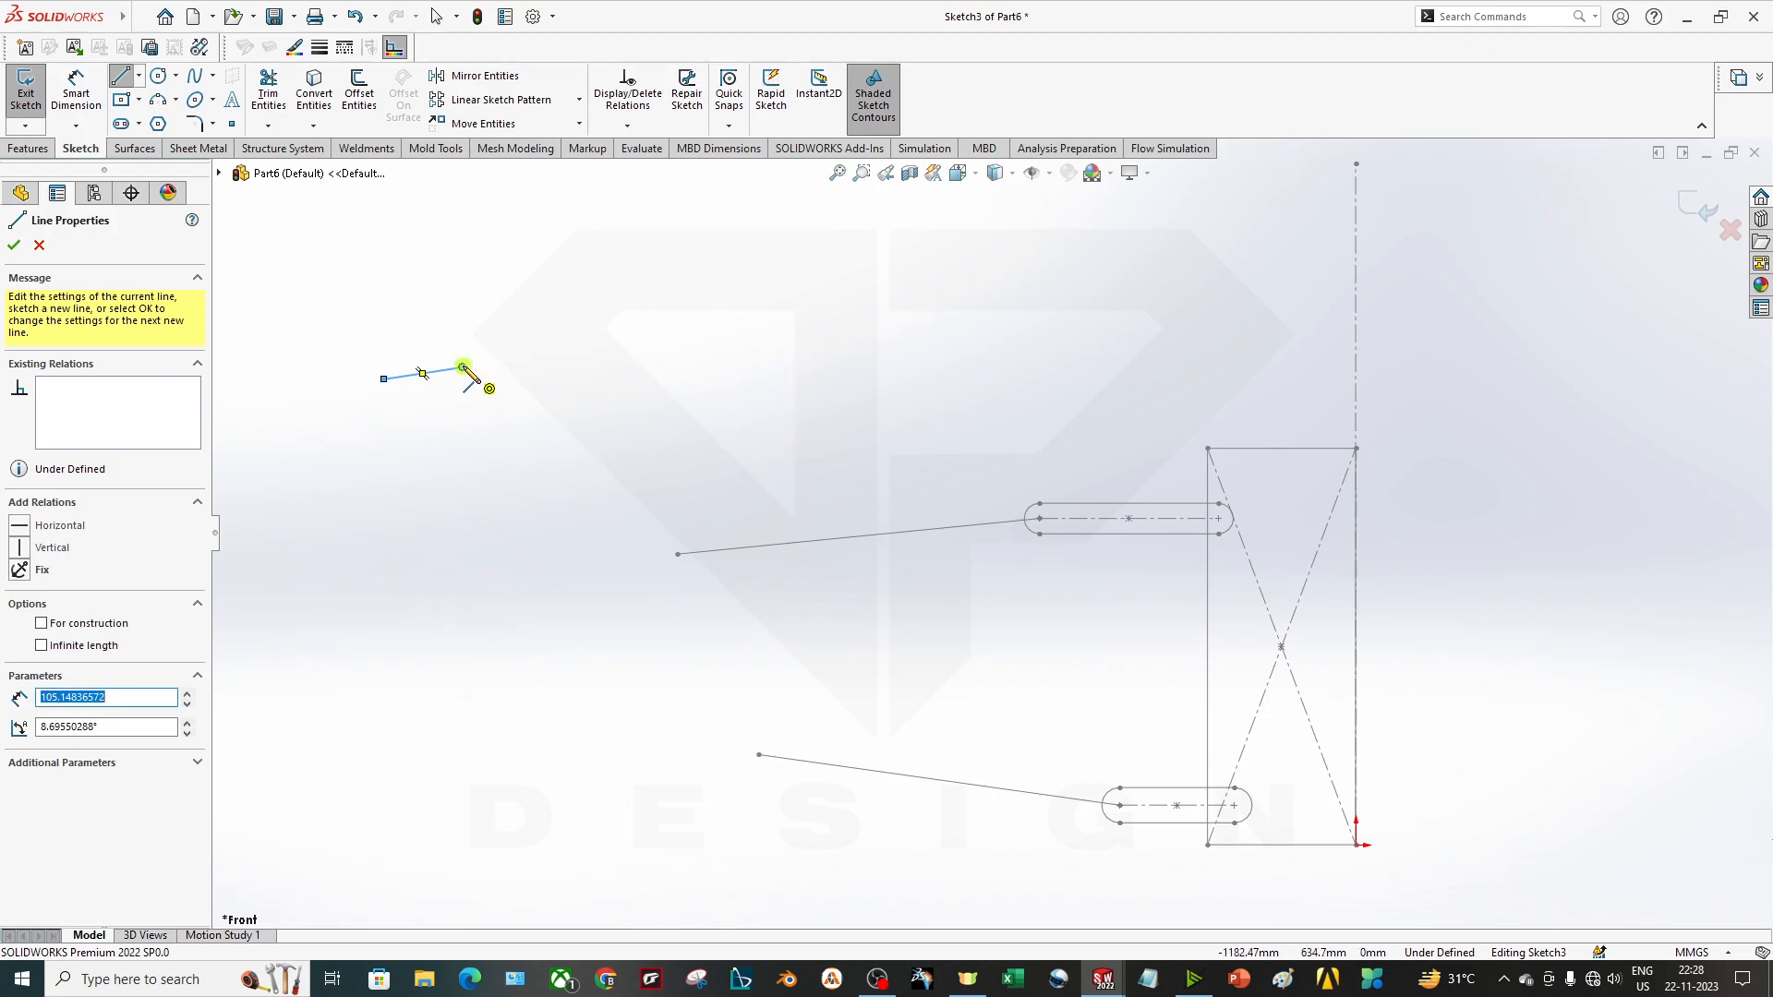
click(651, 394)
click(678, 554)
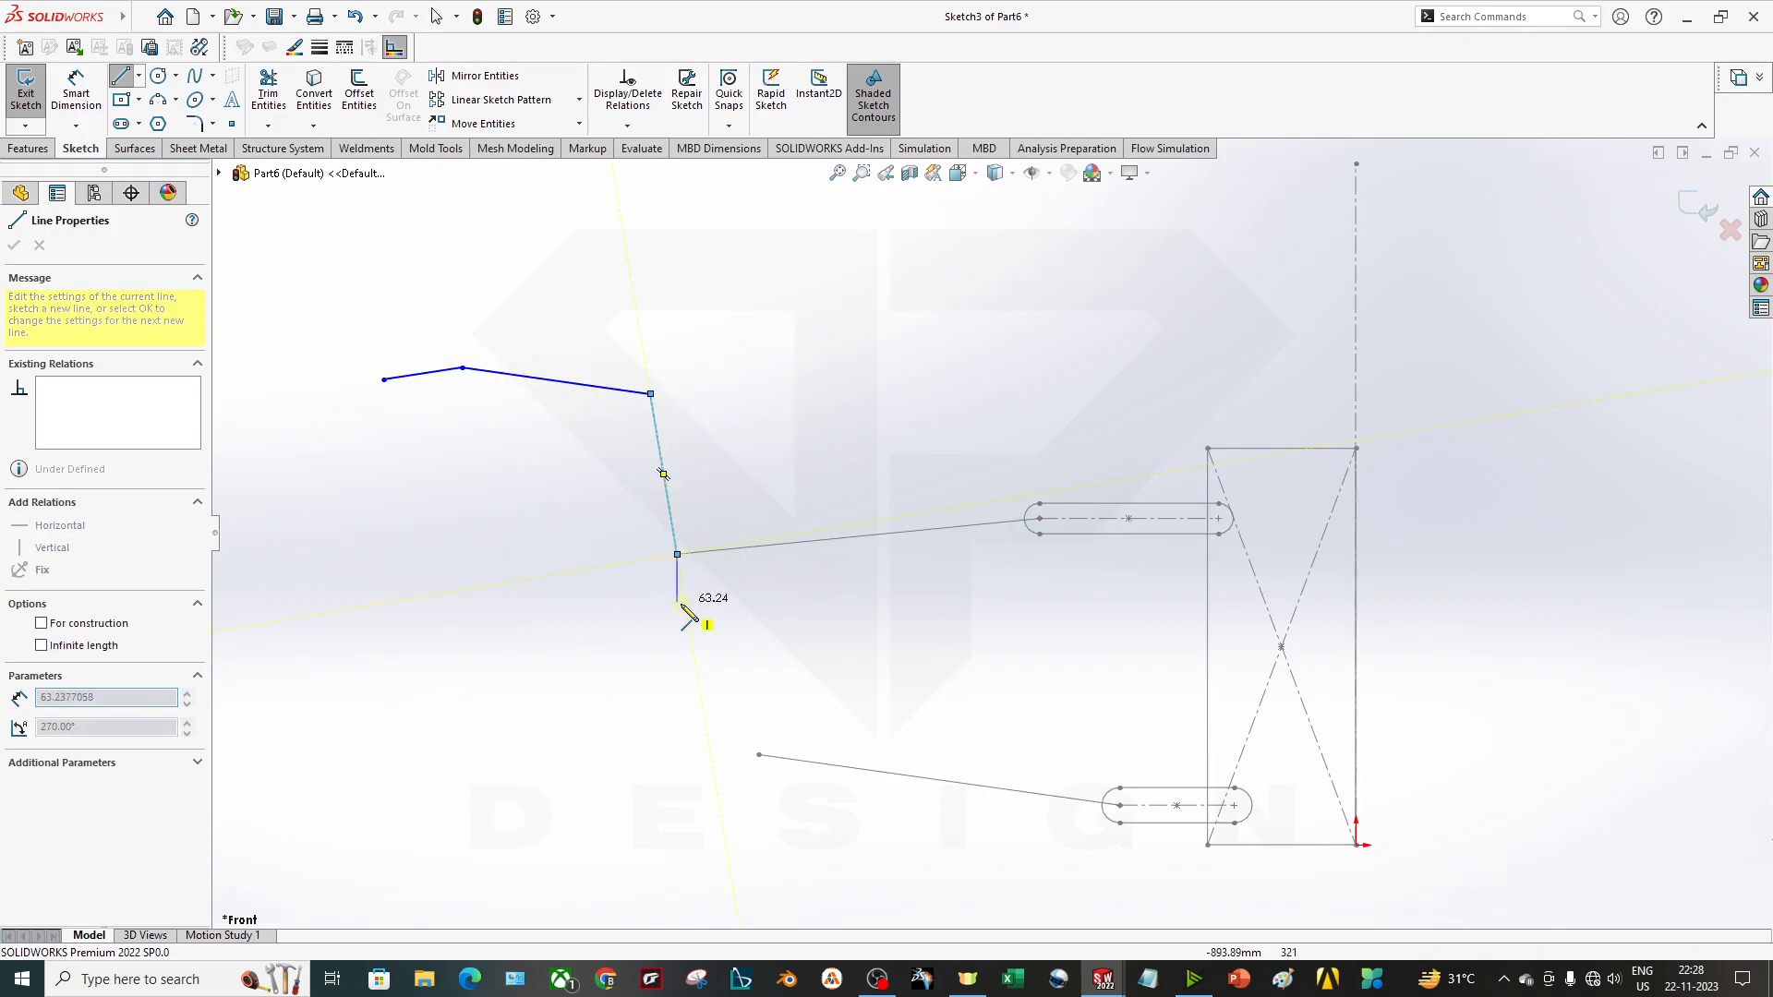
click(619, 635)
click(724, 710)
click(758, 754)
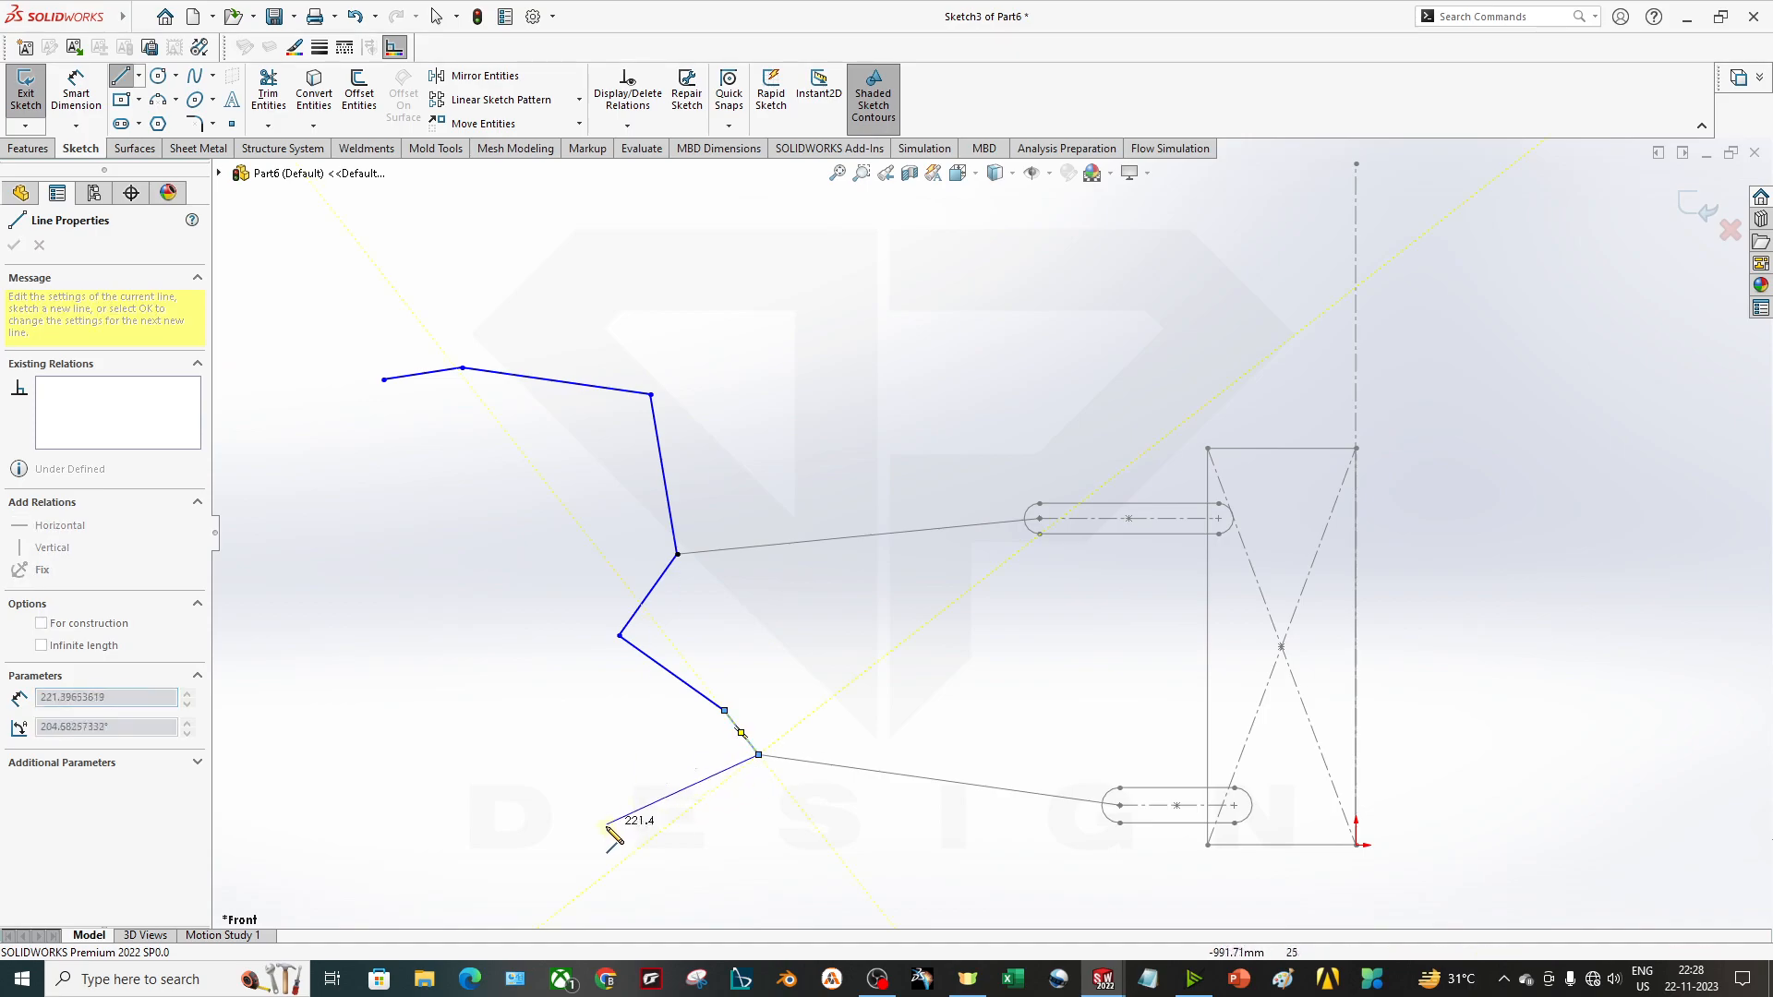
click(567, 858)
click(471, 828)
click(335, 573)
click(384, 377)
key(Escape)
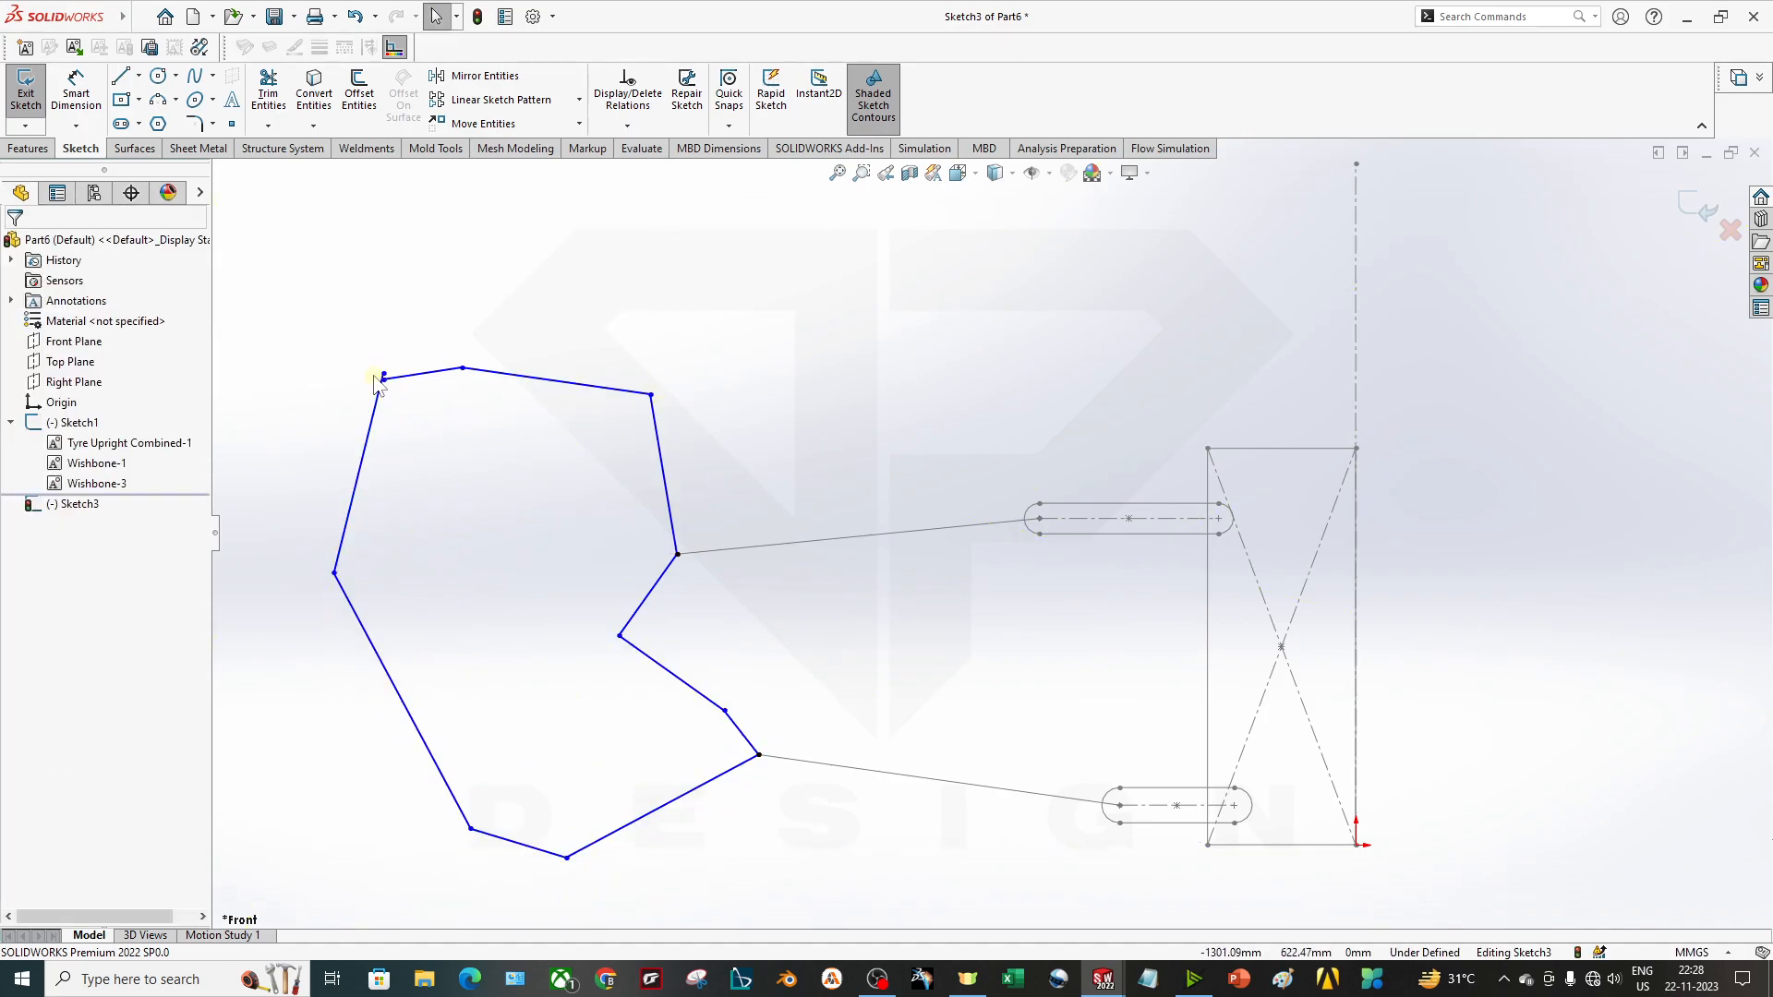
Exit the sketch containing the closed body outline.
scroll(377, 383, down, 3)
drag(508, 404, 504, 412)
scroll(761, 552, up, 6)
scroll(1099, 648, down, 3)
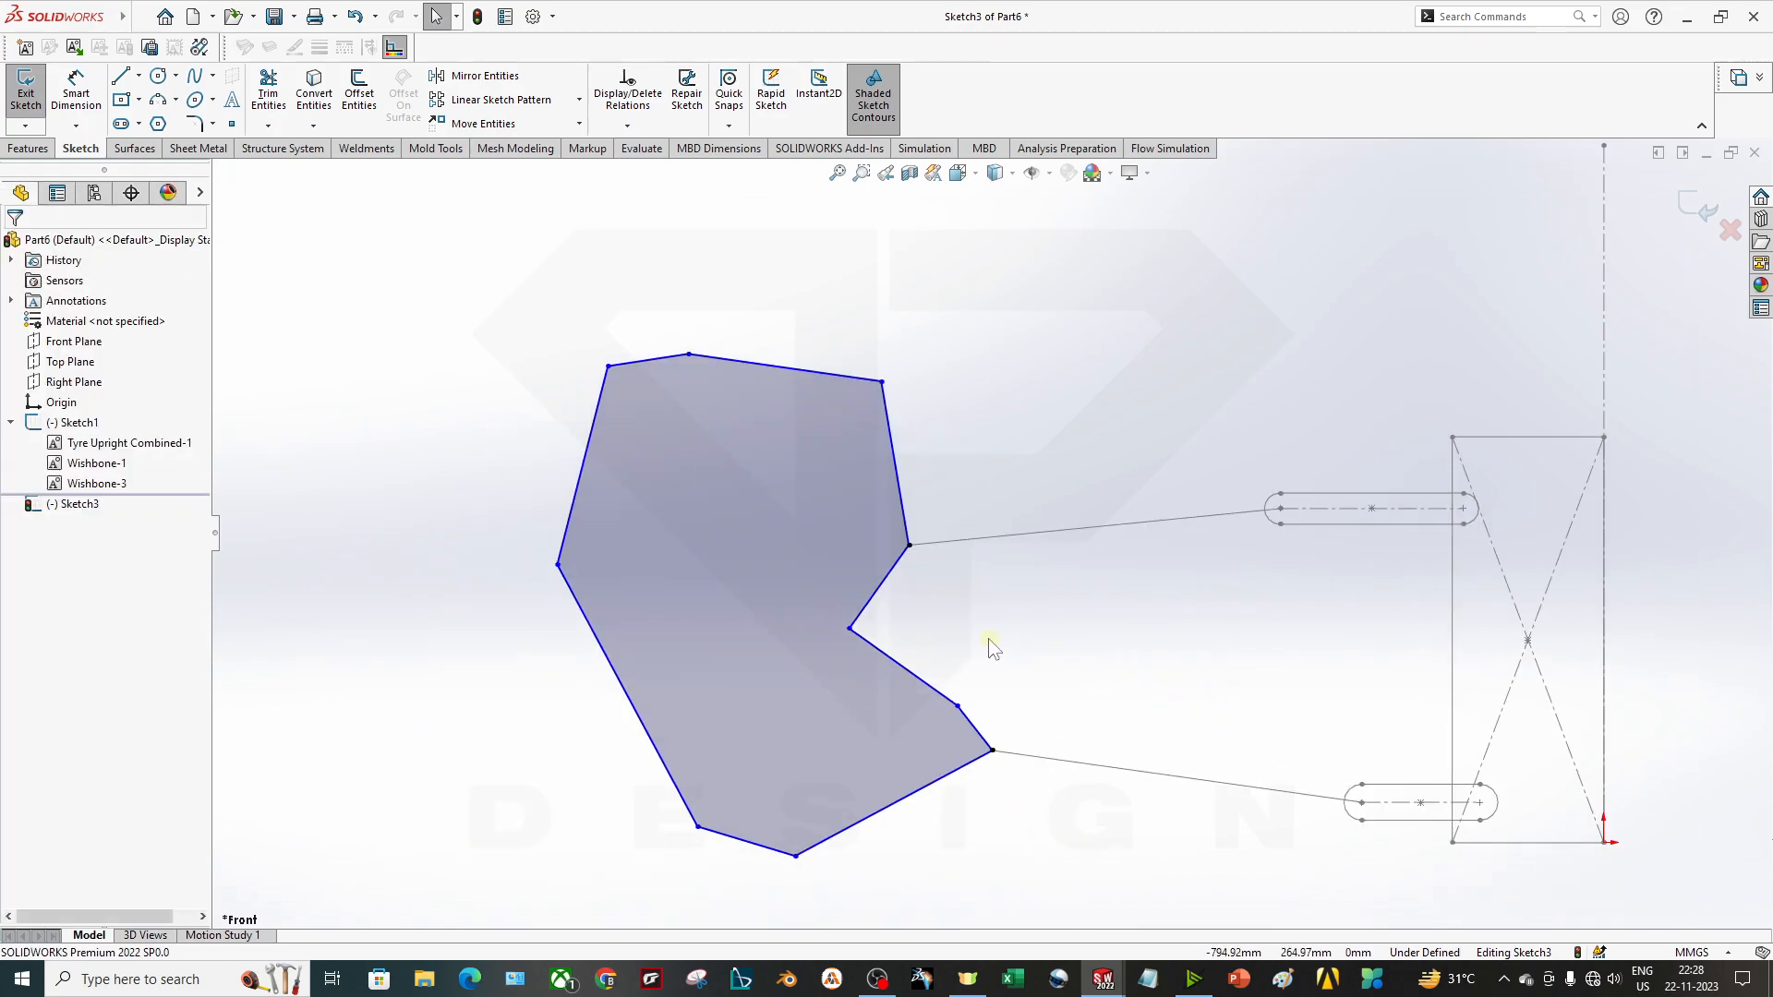
scroll(1132, 628, up, 3)
scroll(1471, 599, down, 2)
click(1688, 194)
scroll(991, 612, up, 2)
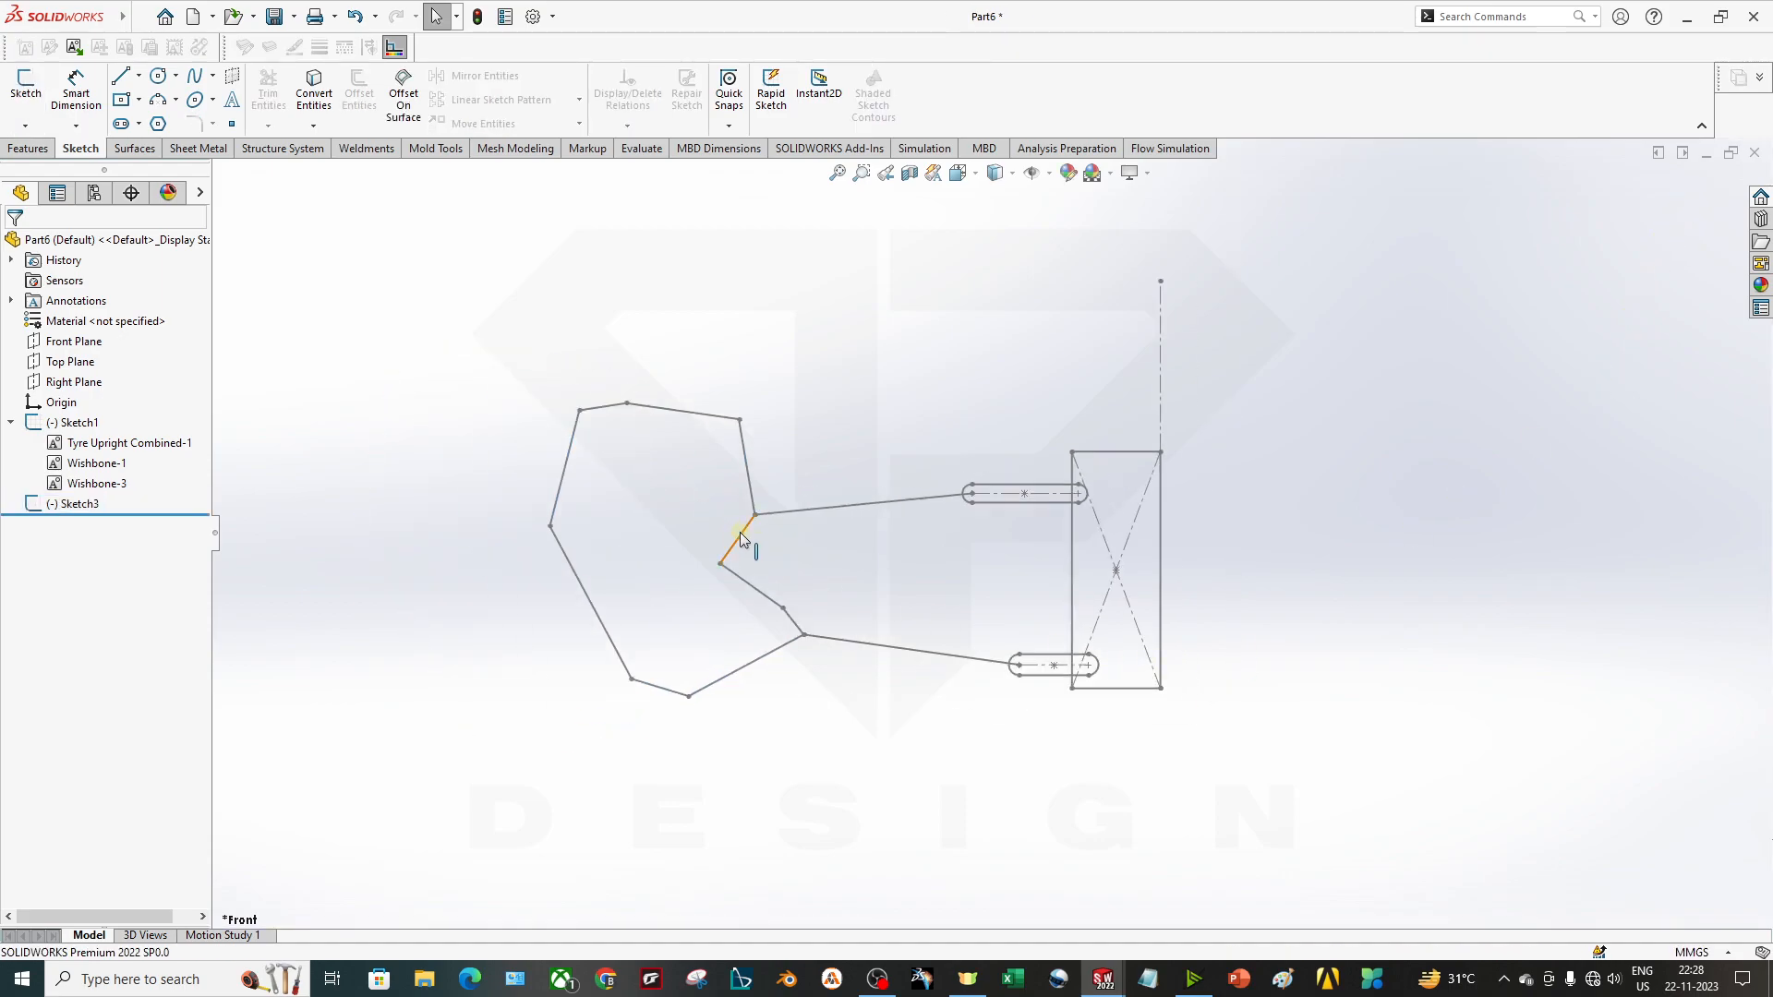
click(972, 496)
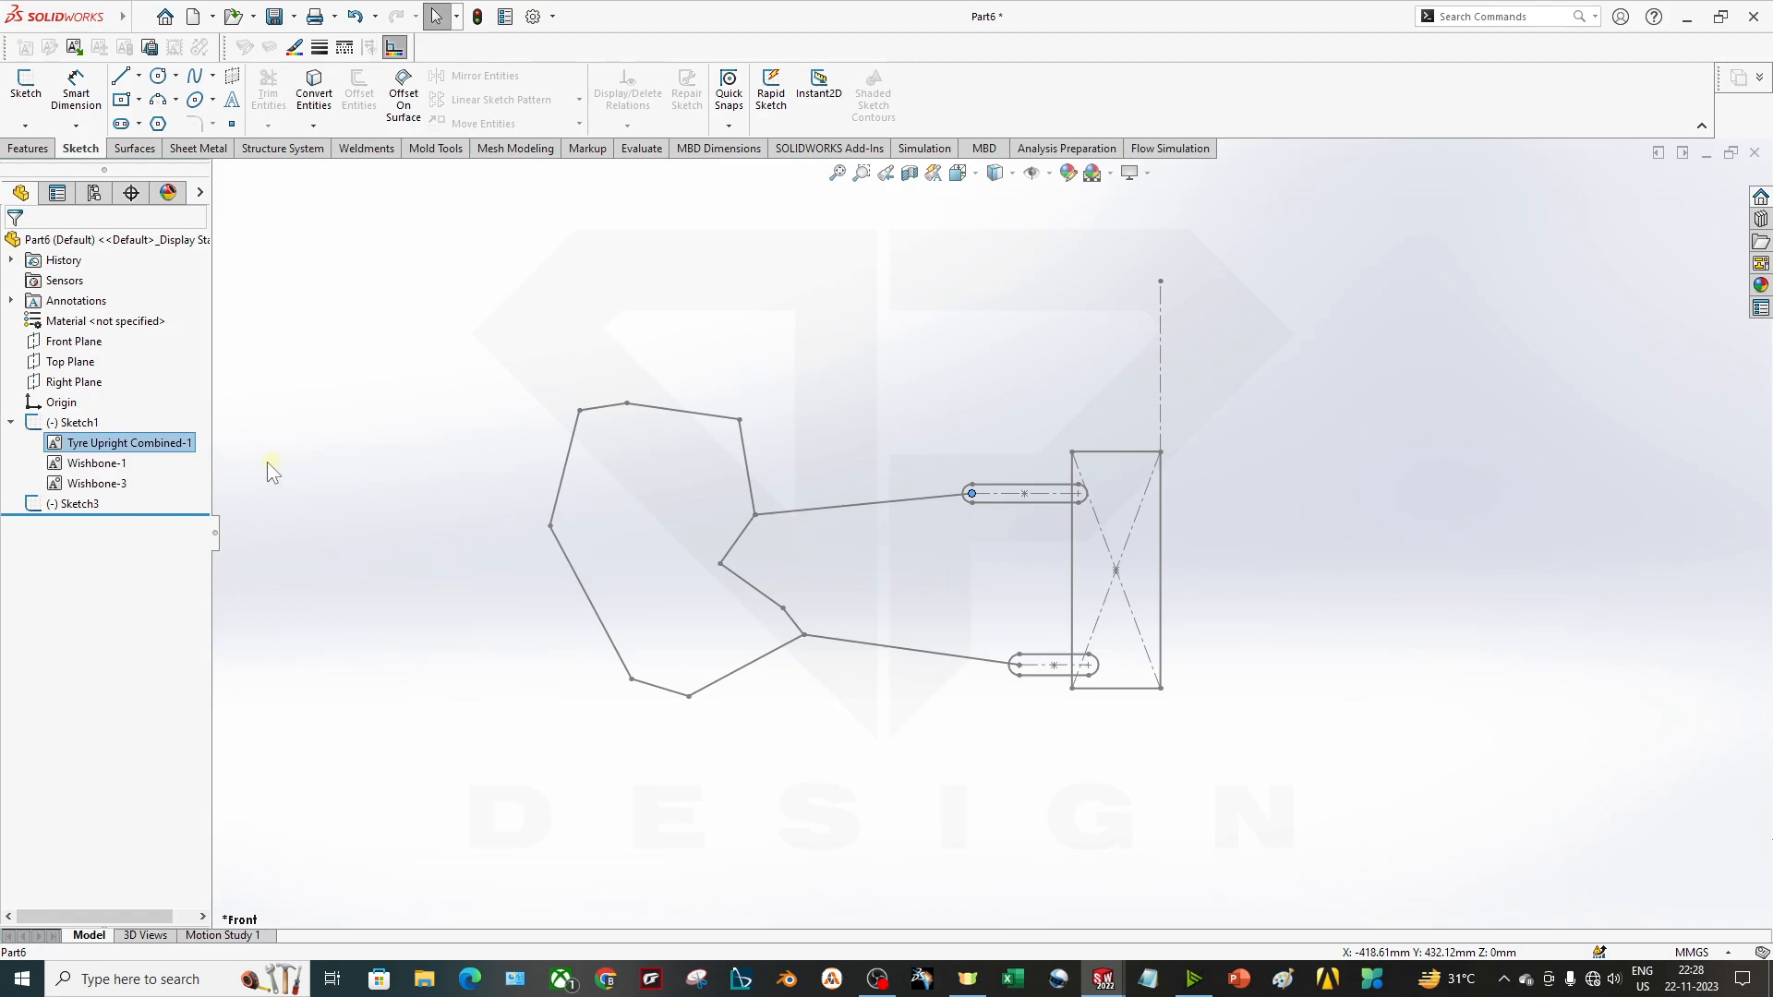
click(124, 465)
click(111, 487)
right_click(112, 491)
click(482, 365)
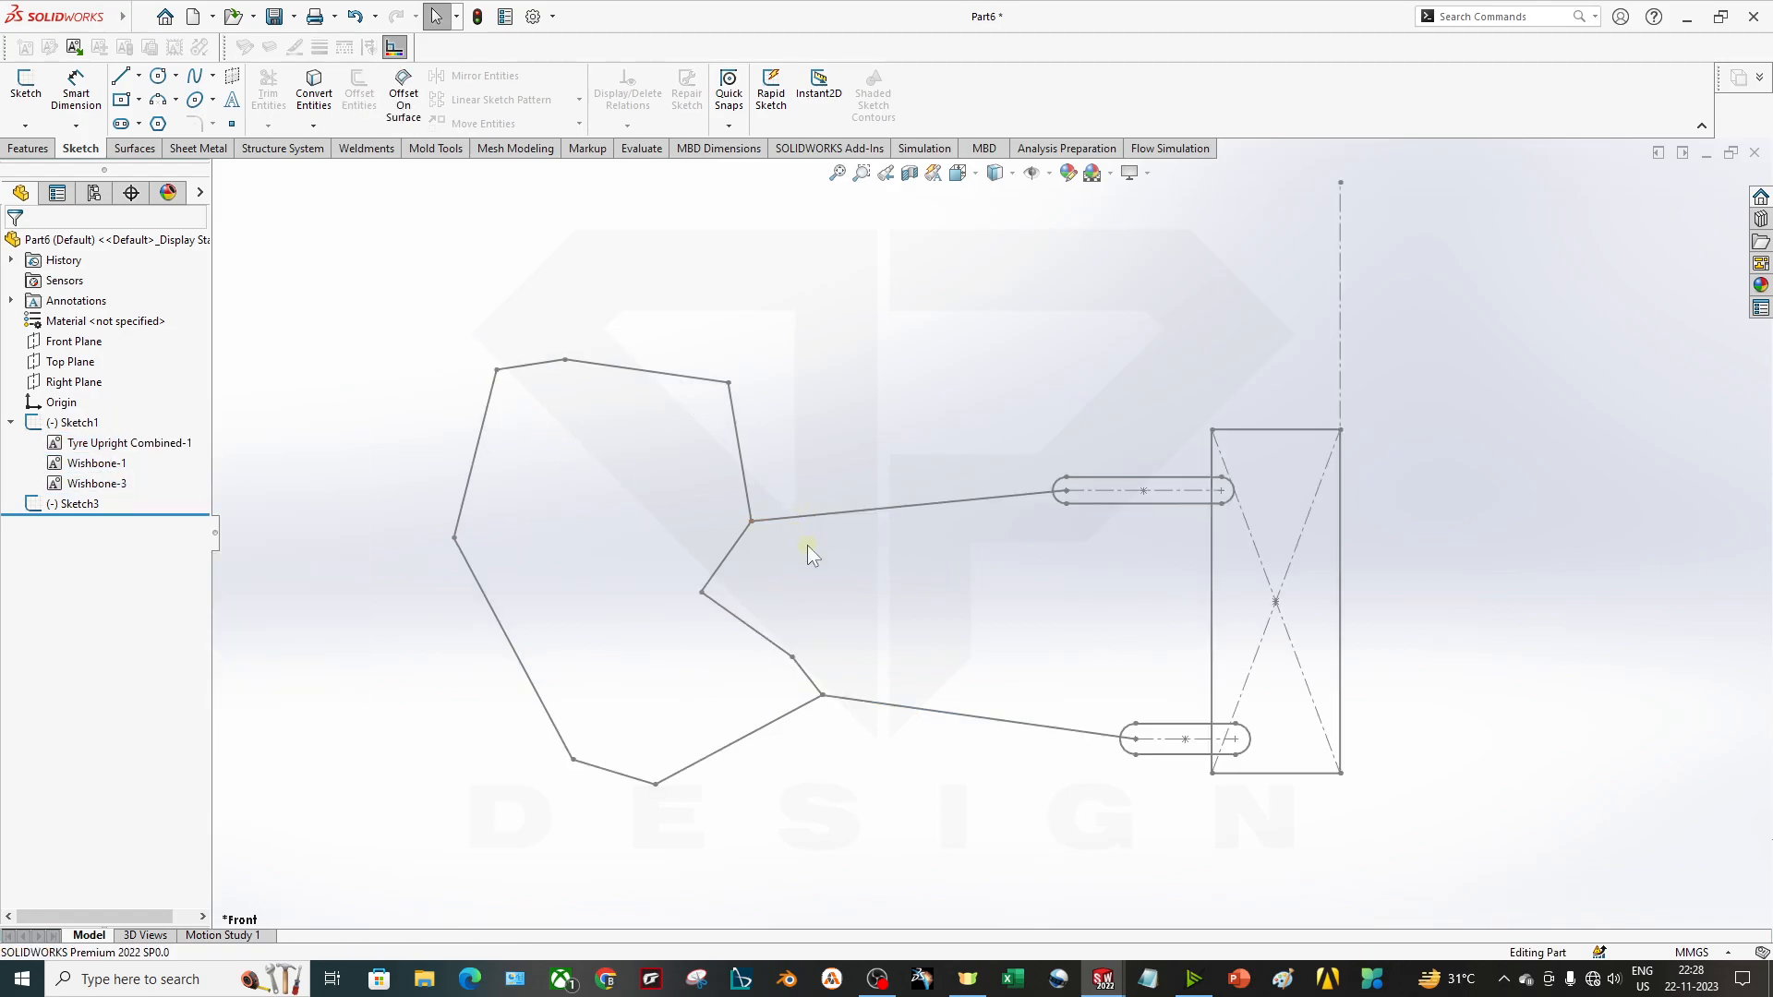
click(120, 76)
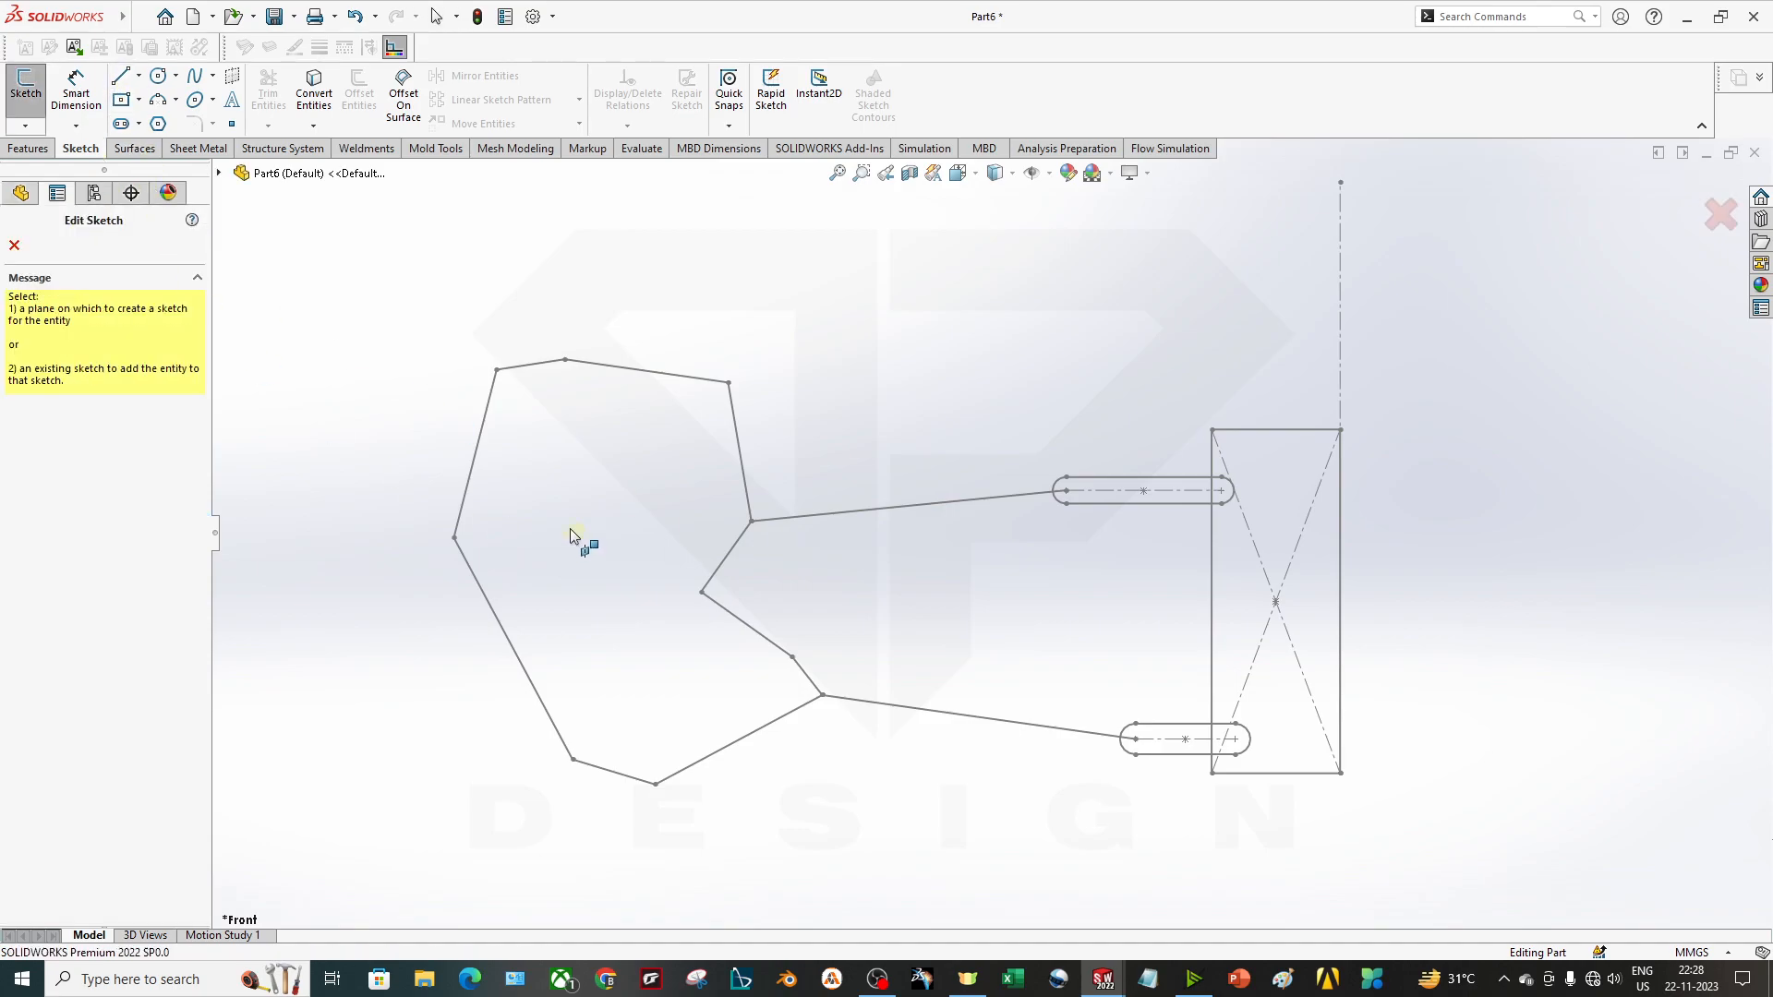
key(Escape)
click(93, 483)
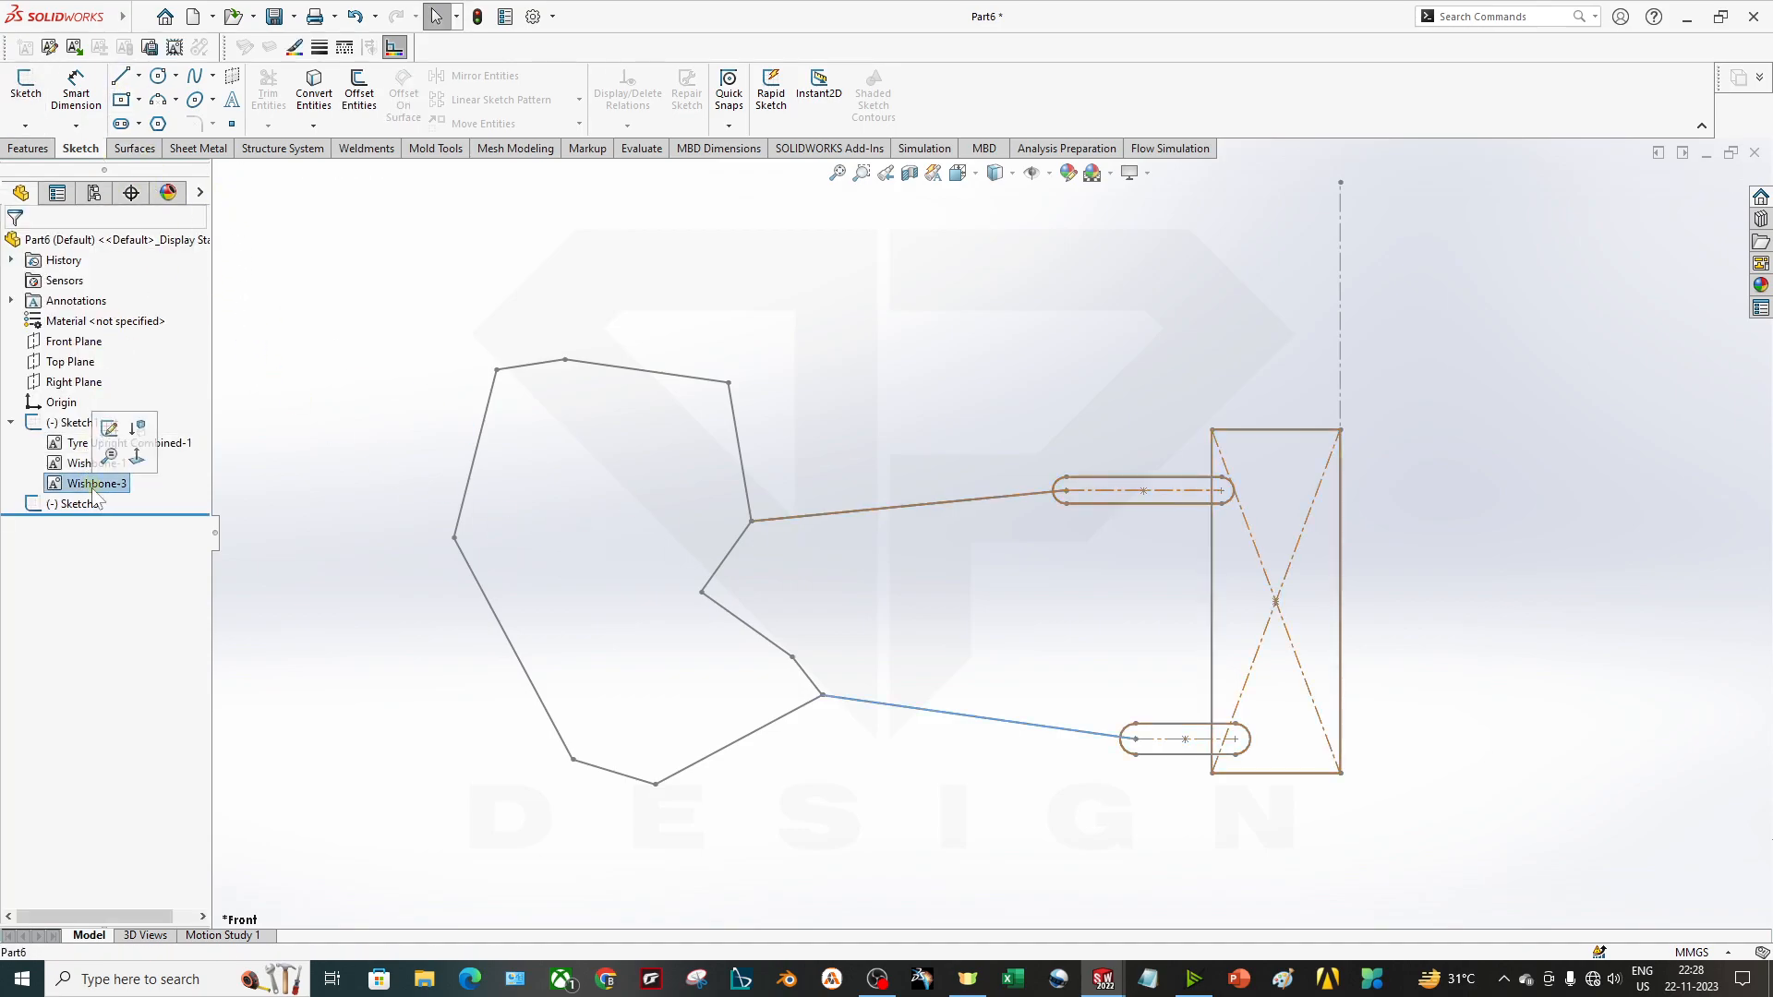
click(79, 503)
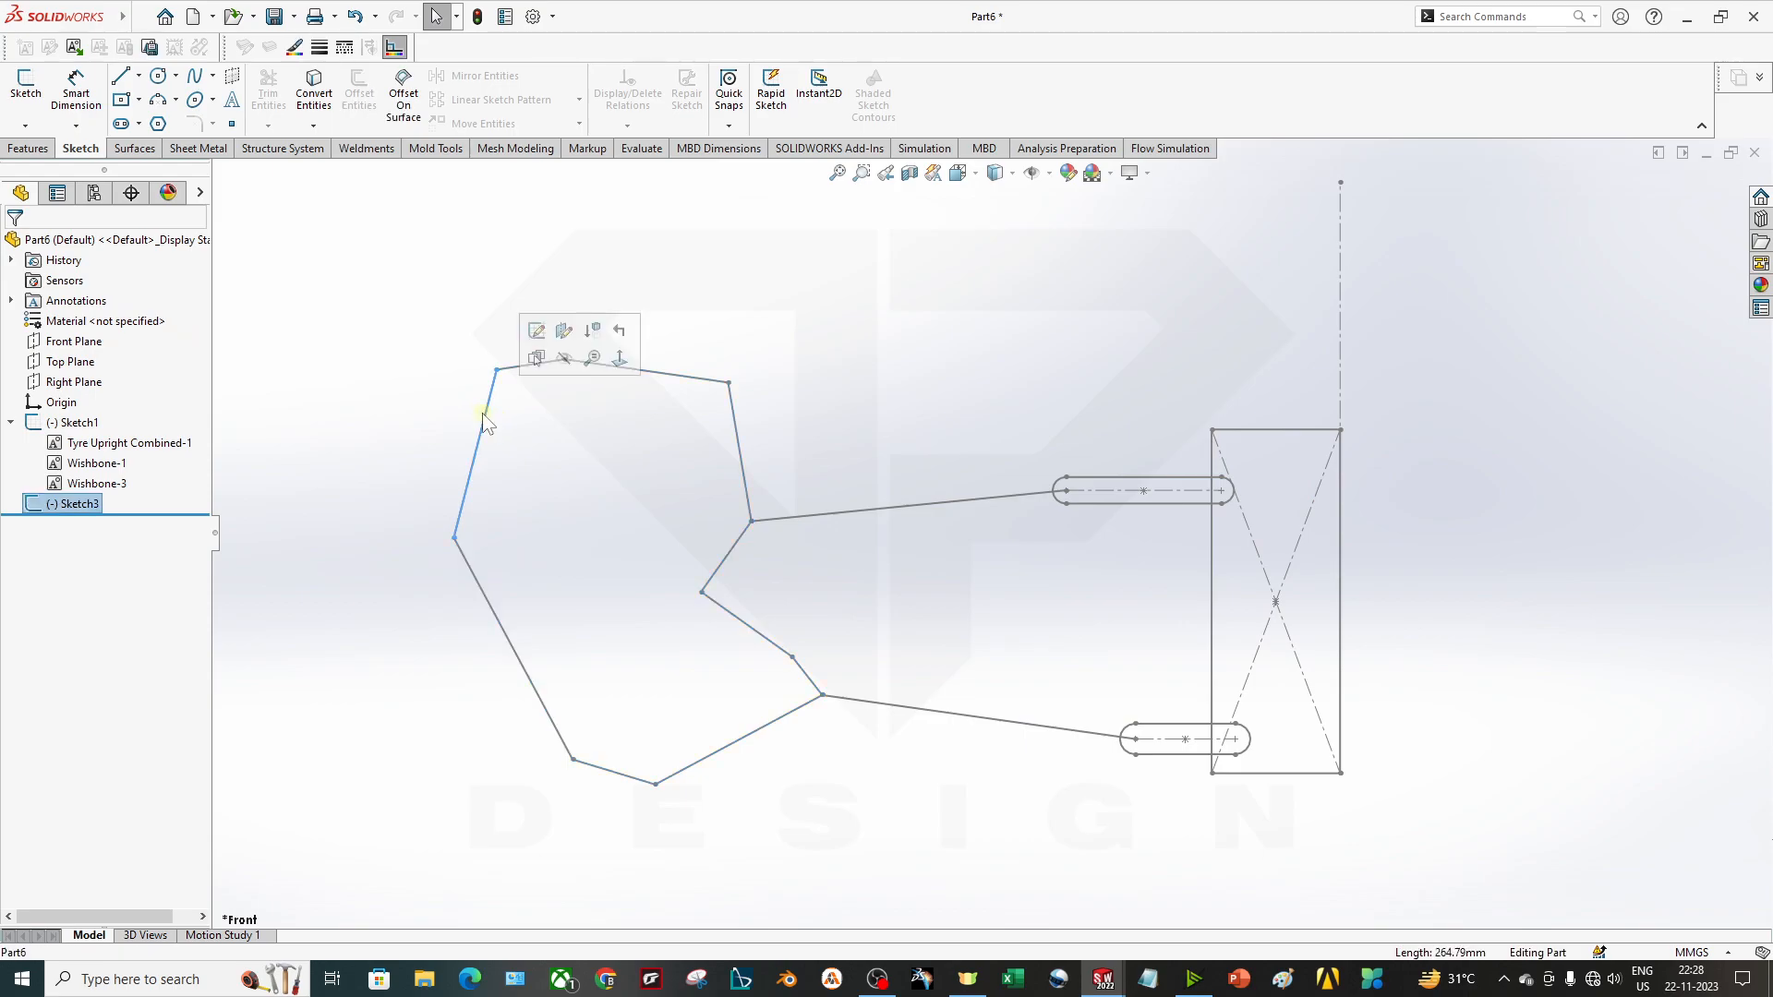
right_click(79, 507)
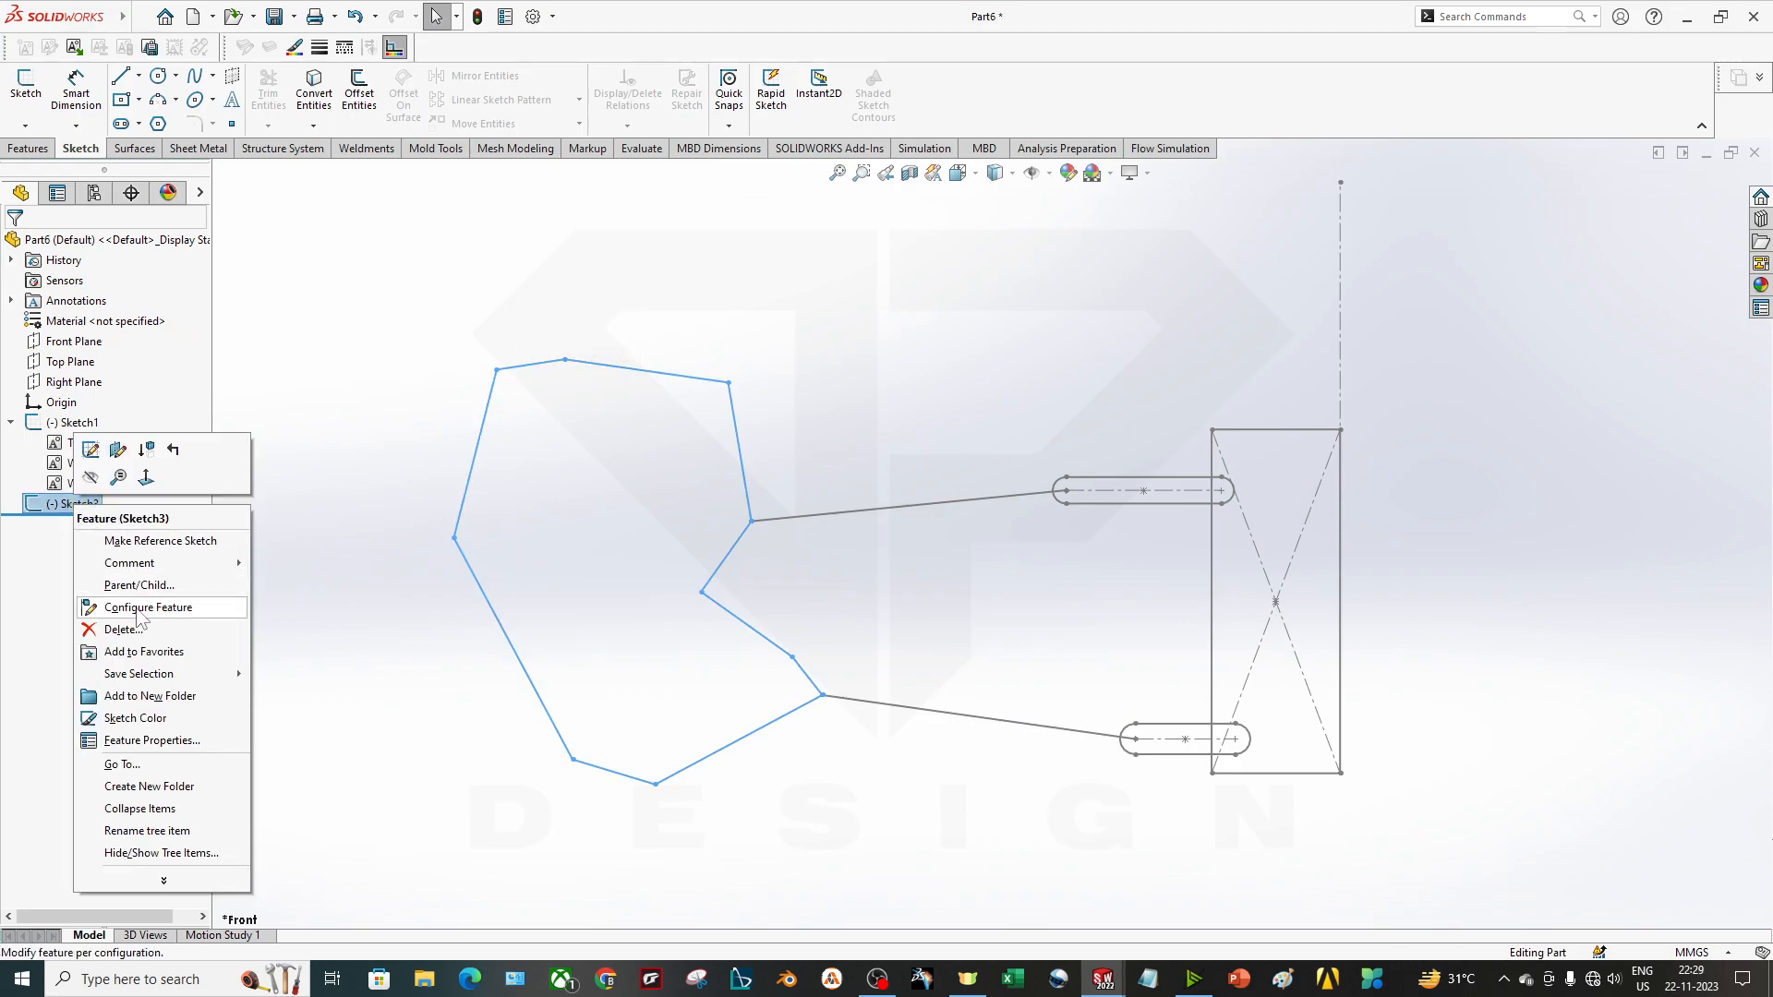
click(400, 263)
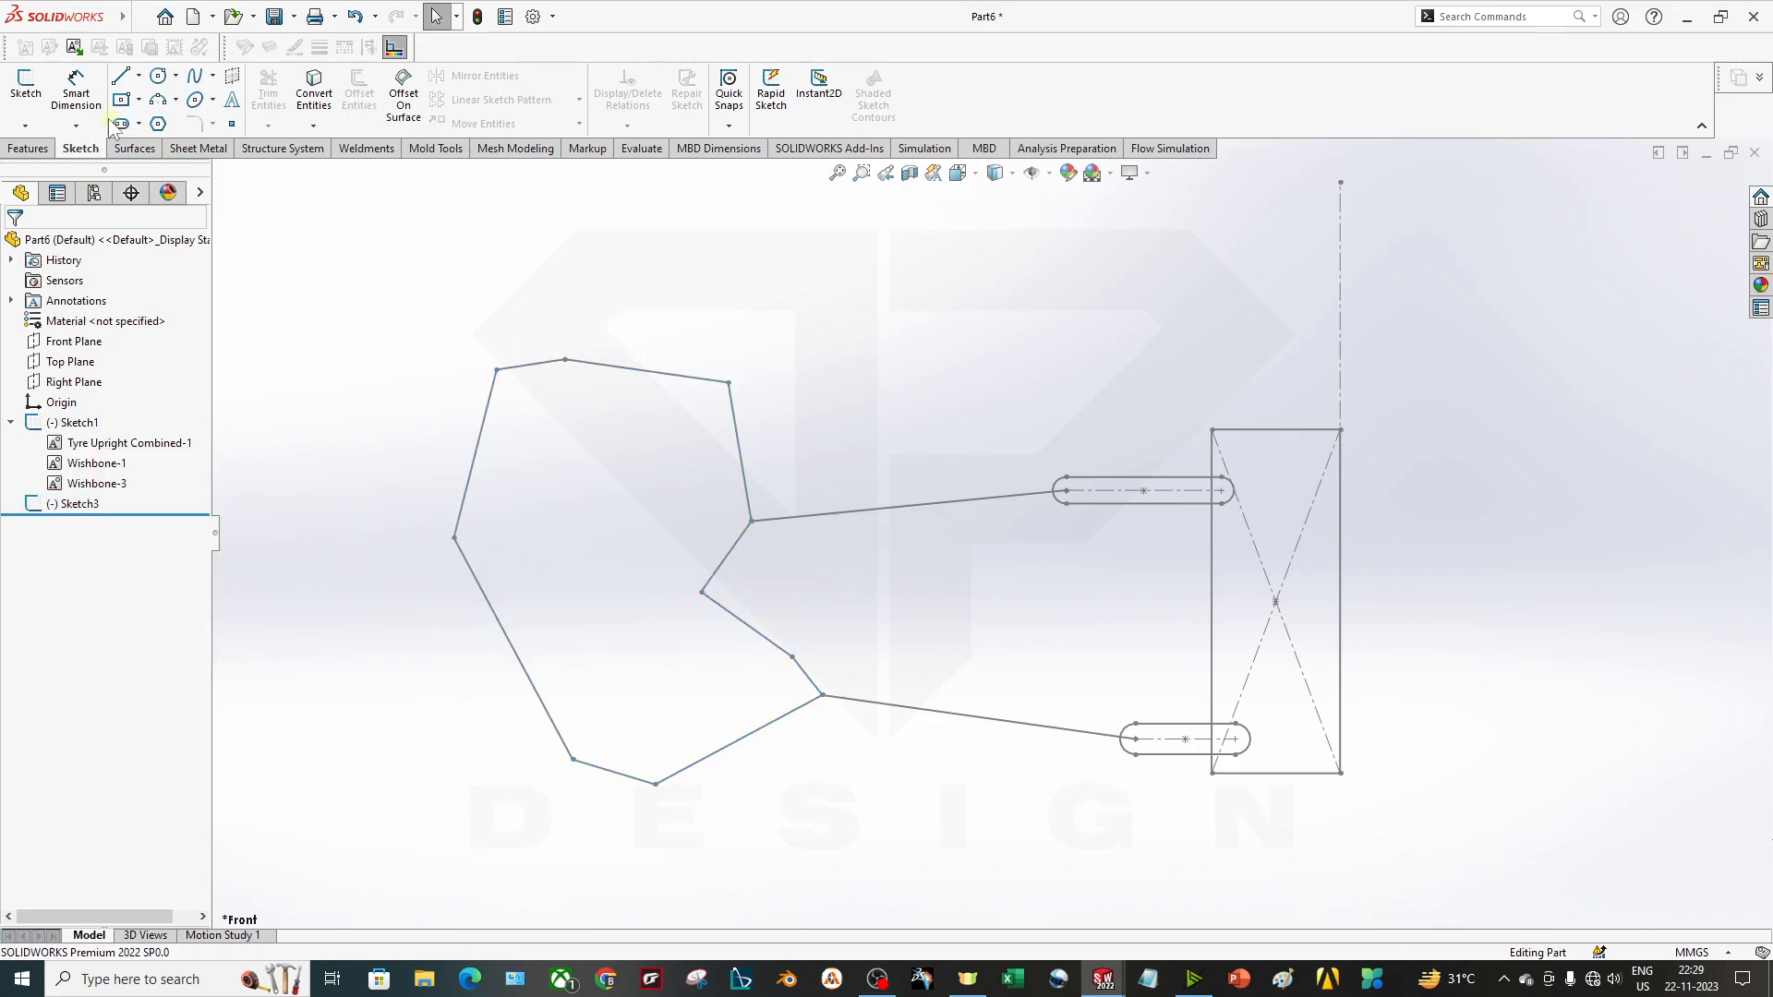
Reopen the body outline sketch and make a block from all of its lines.
click(79, 503)
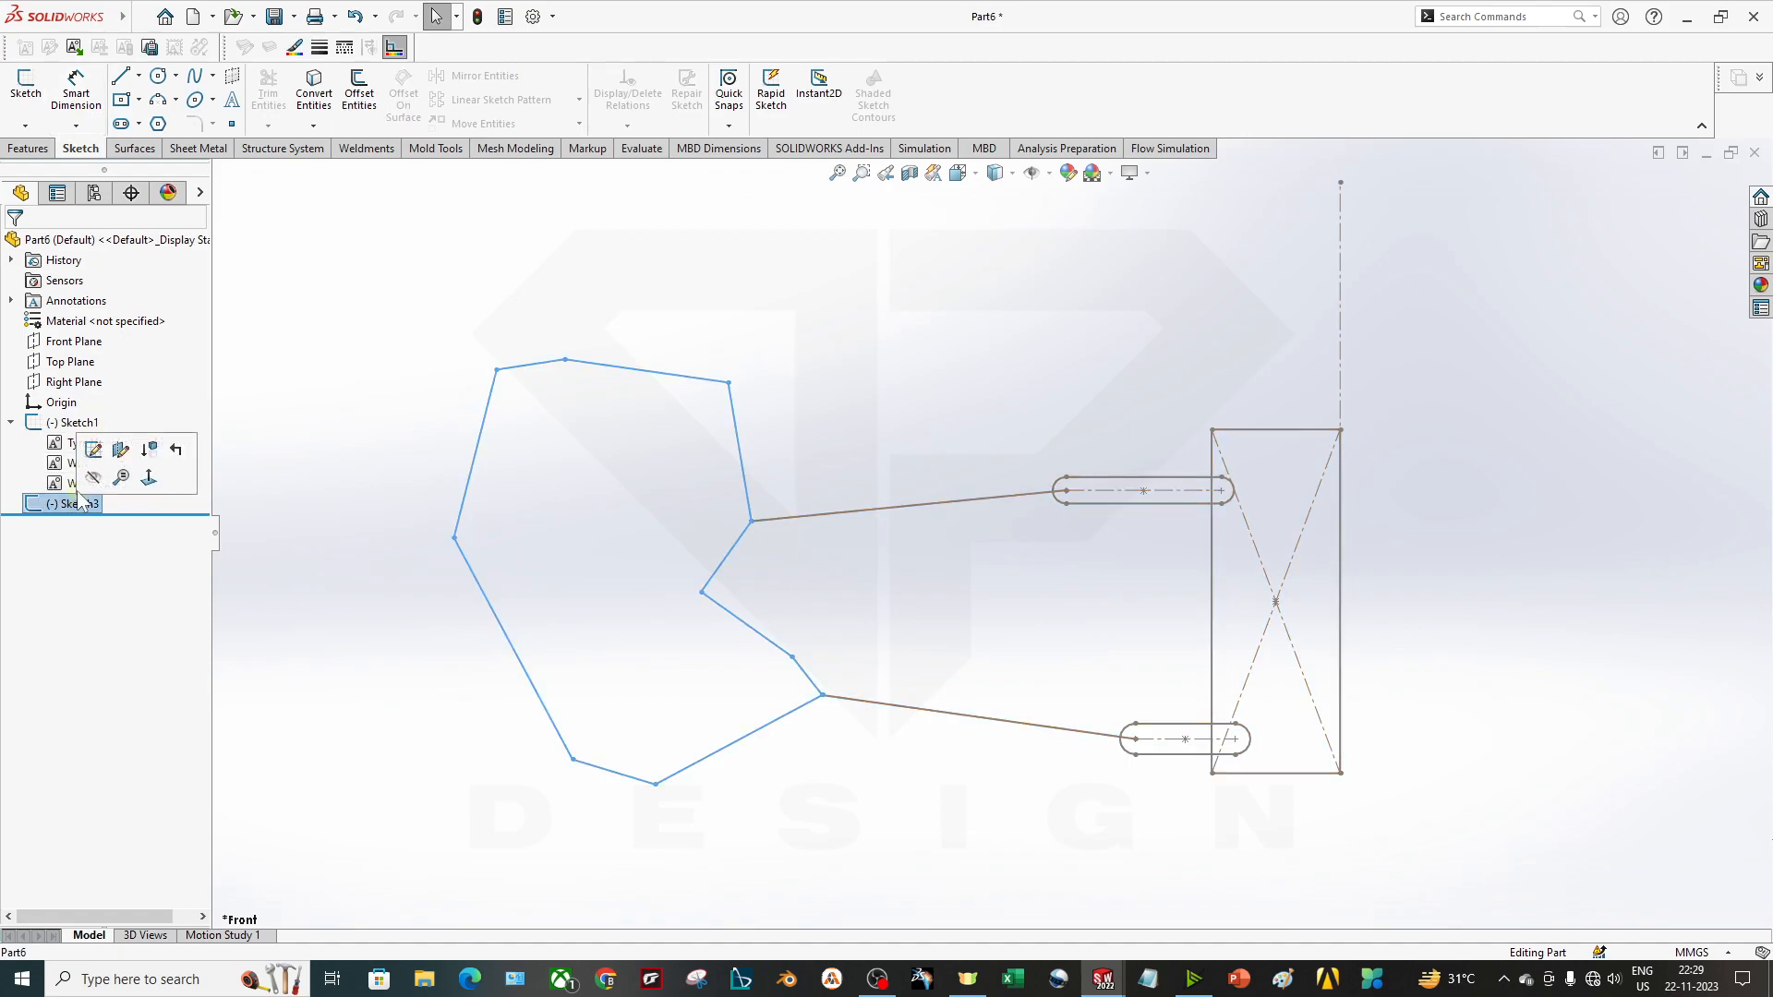
click(487, 381)
right_click(486, 384)
key(Escape)
click(495, 425)
click(538, 341)
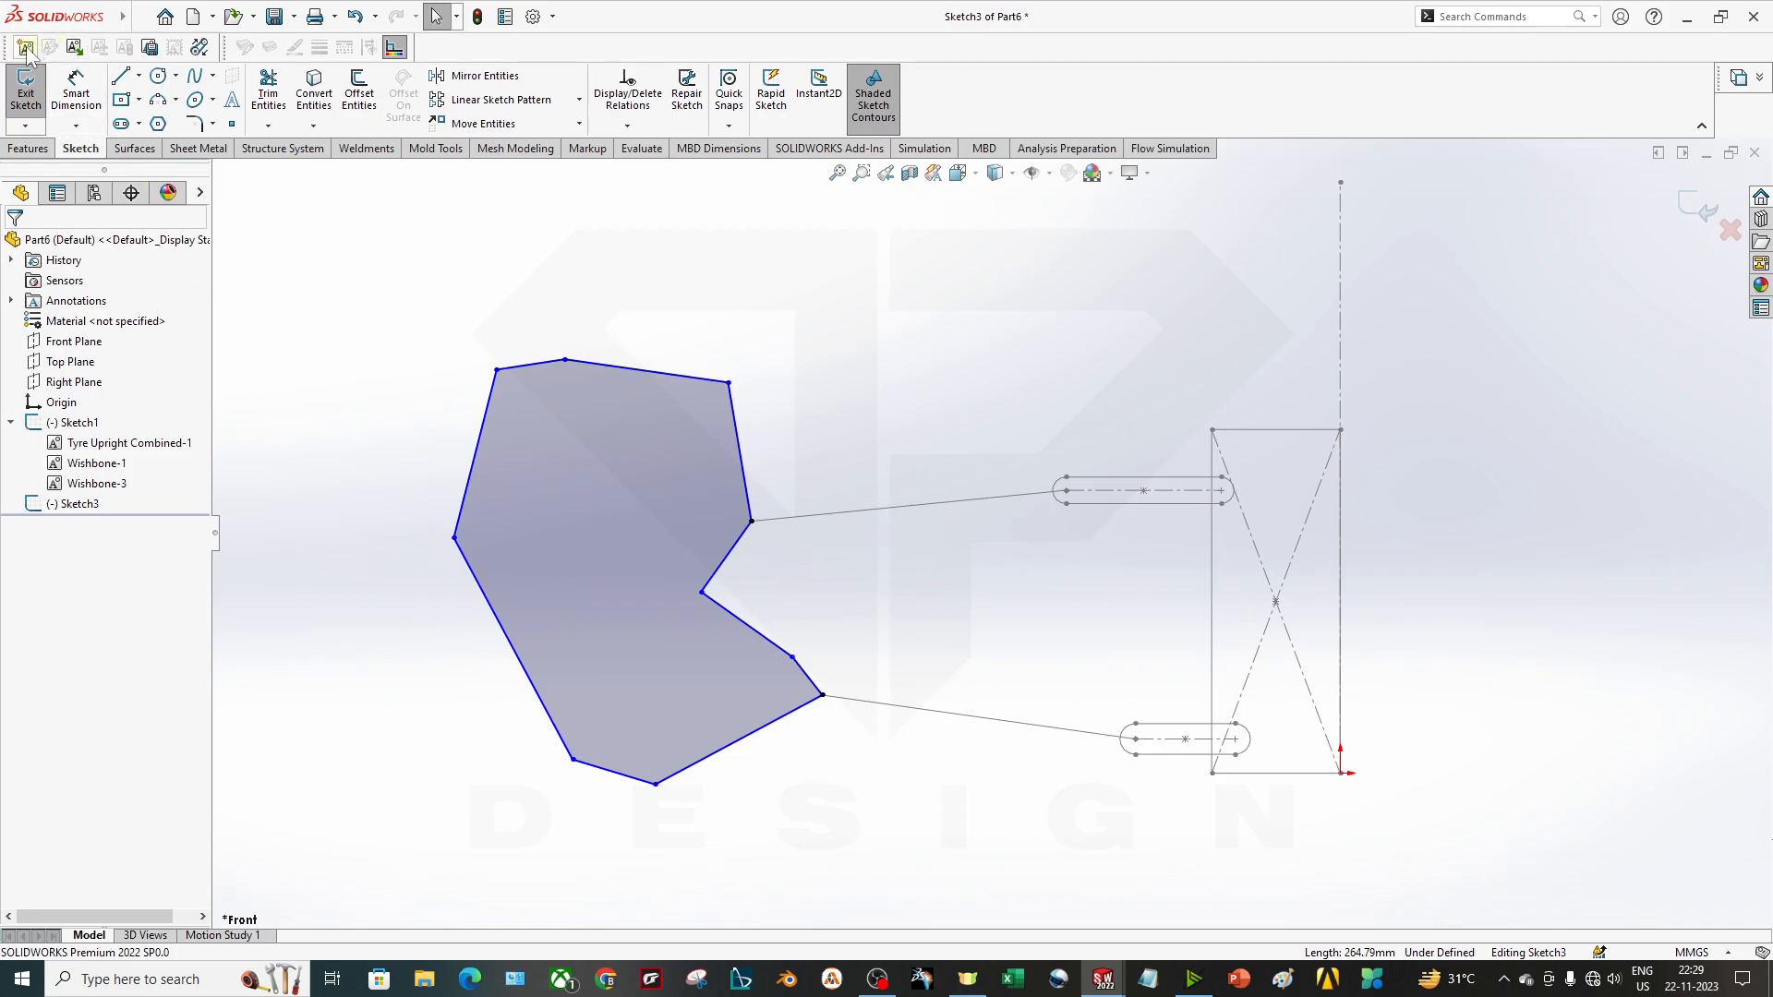
click(25, 47)
drag(413, 282, 349, 306)
click(808, 716)
click(14, 245)
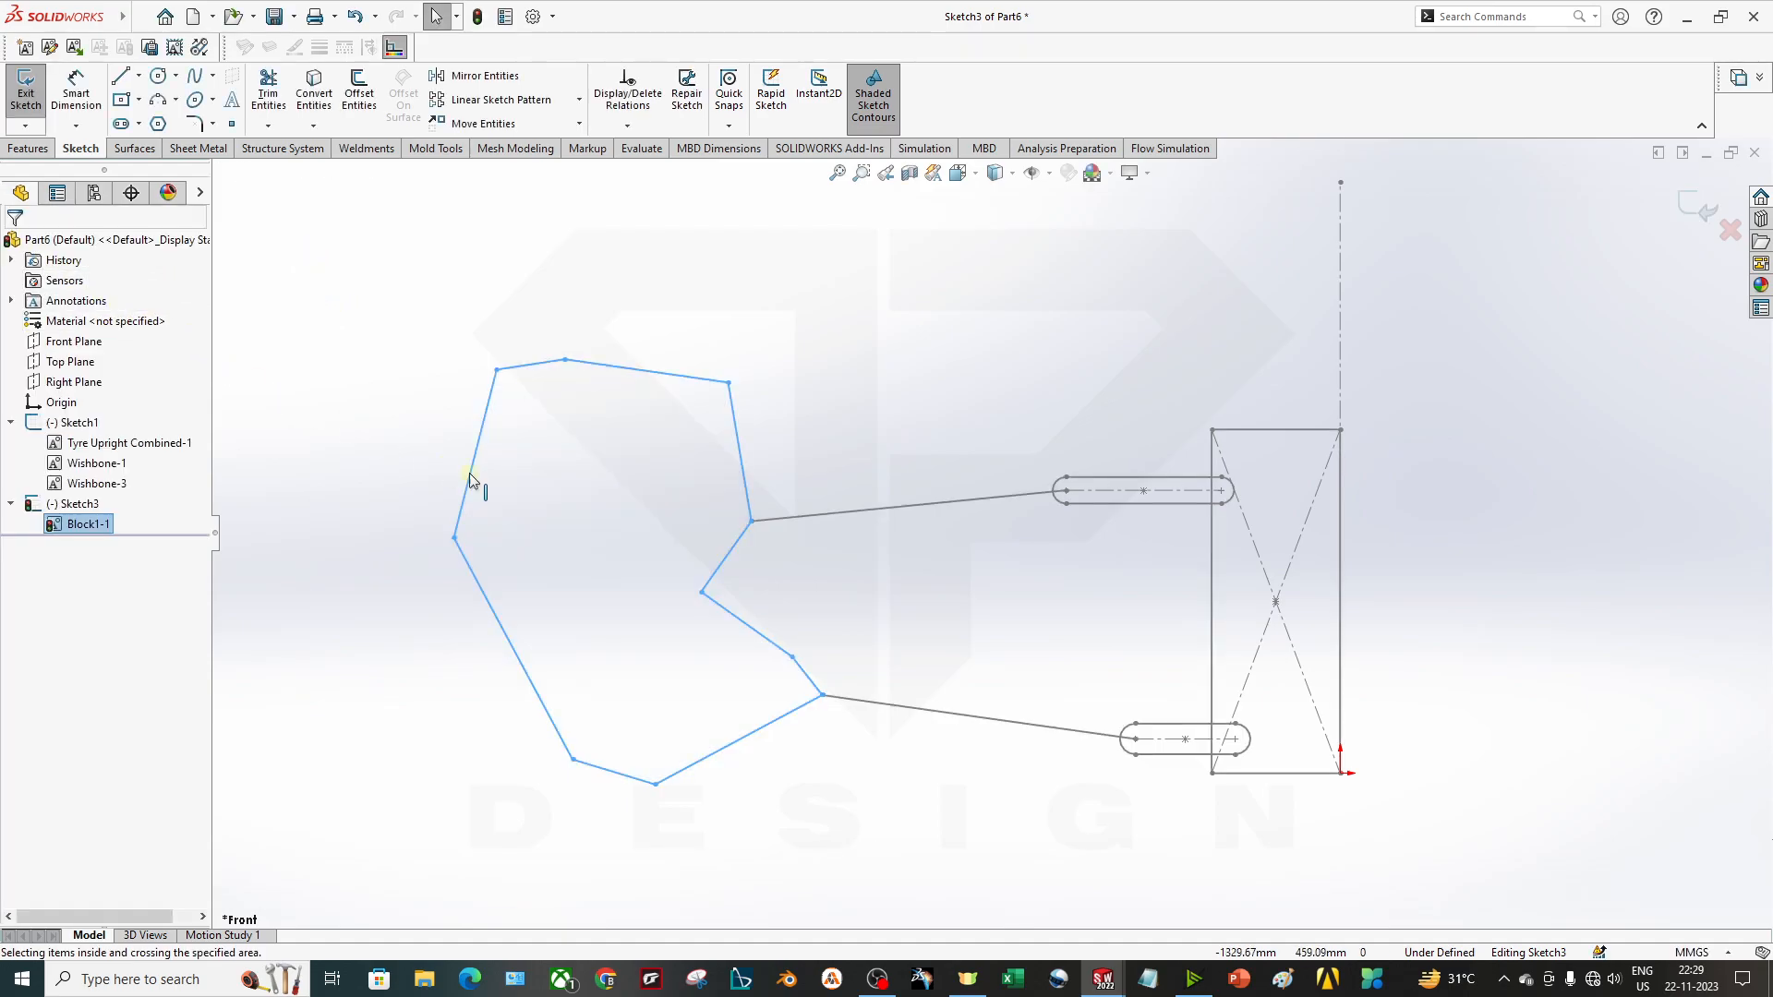
Rename the body outline block as bODY in its properties.
right_click(93, 525)
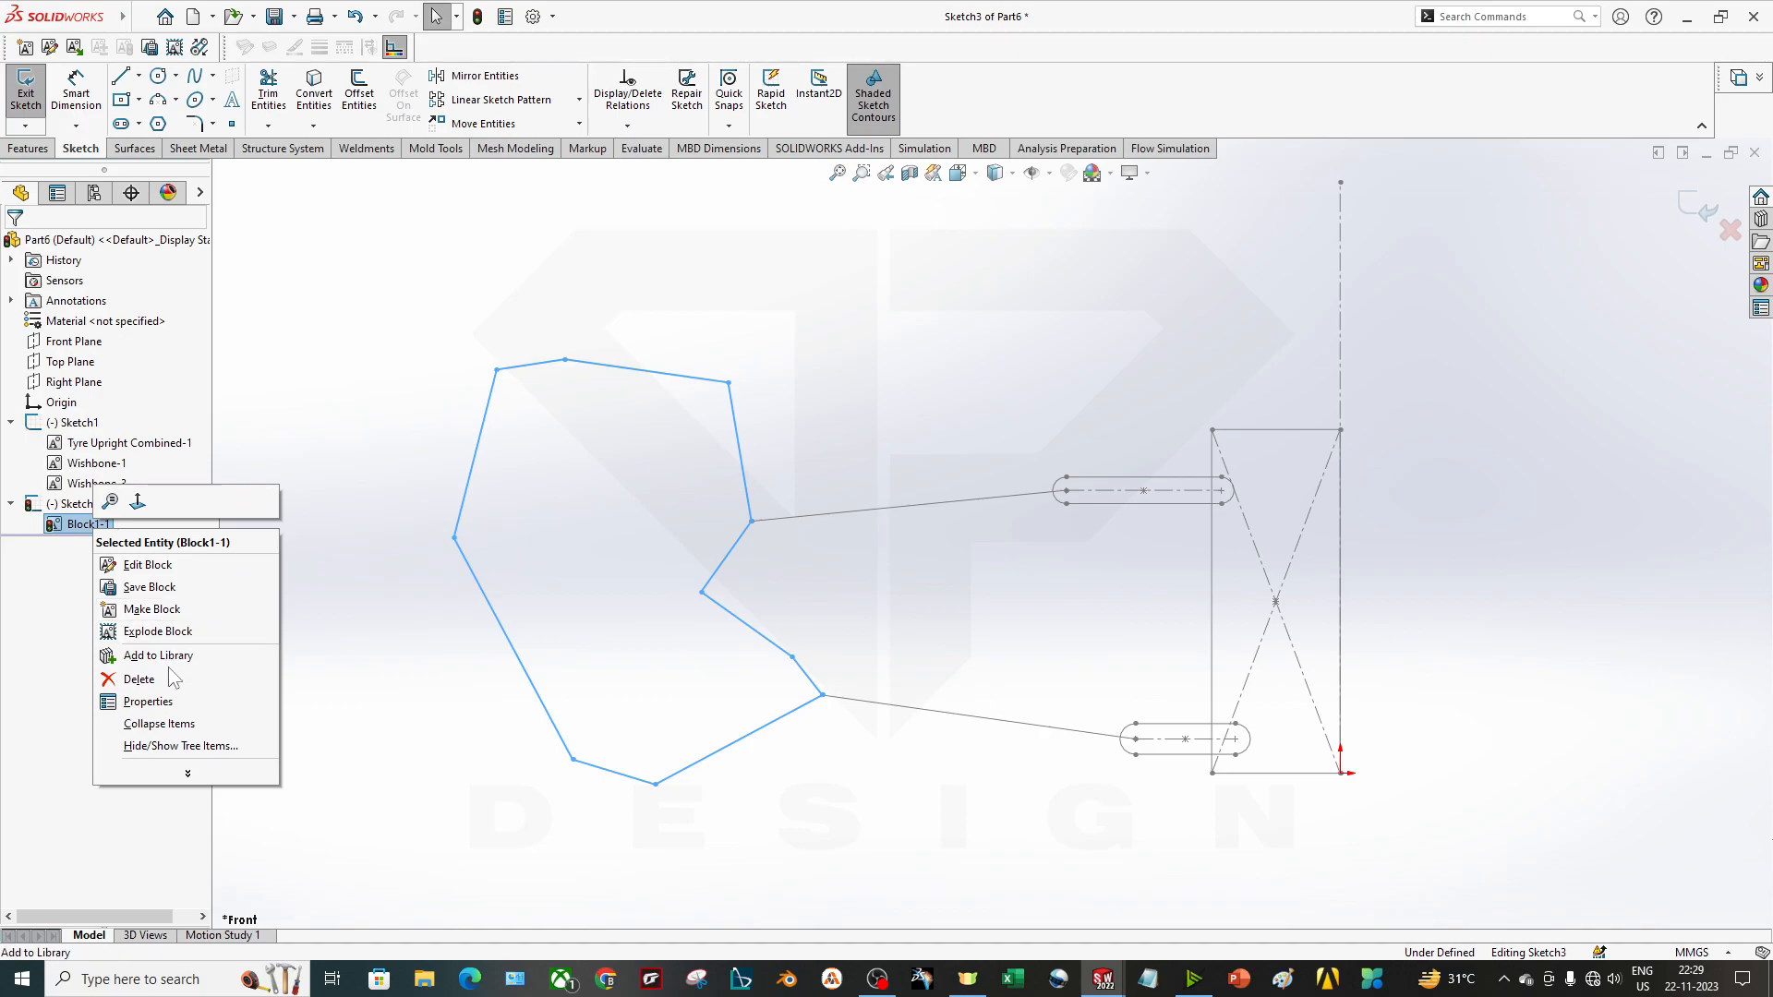
click(148, 701)
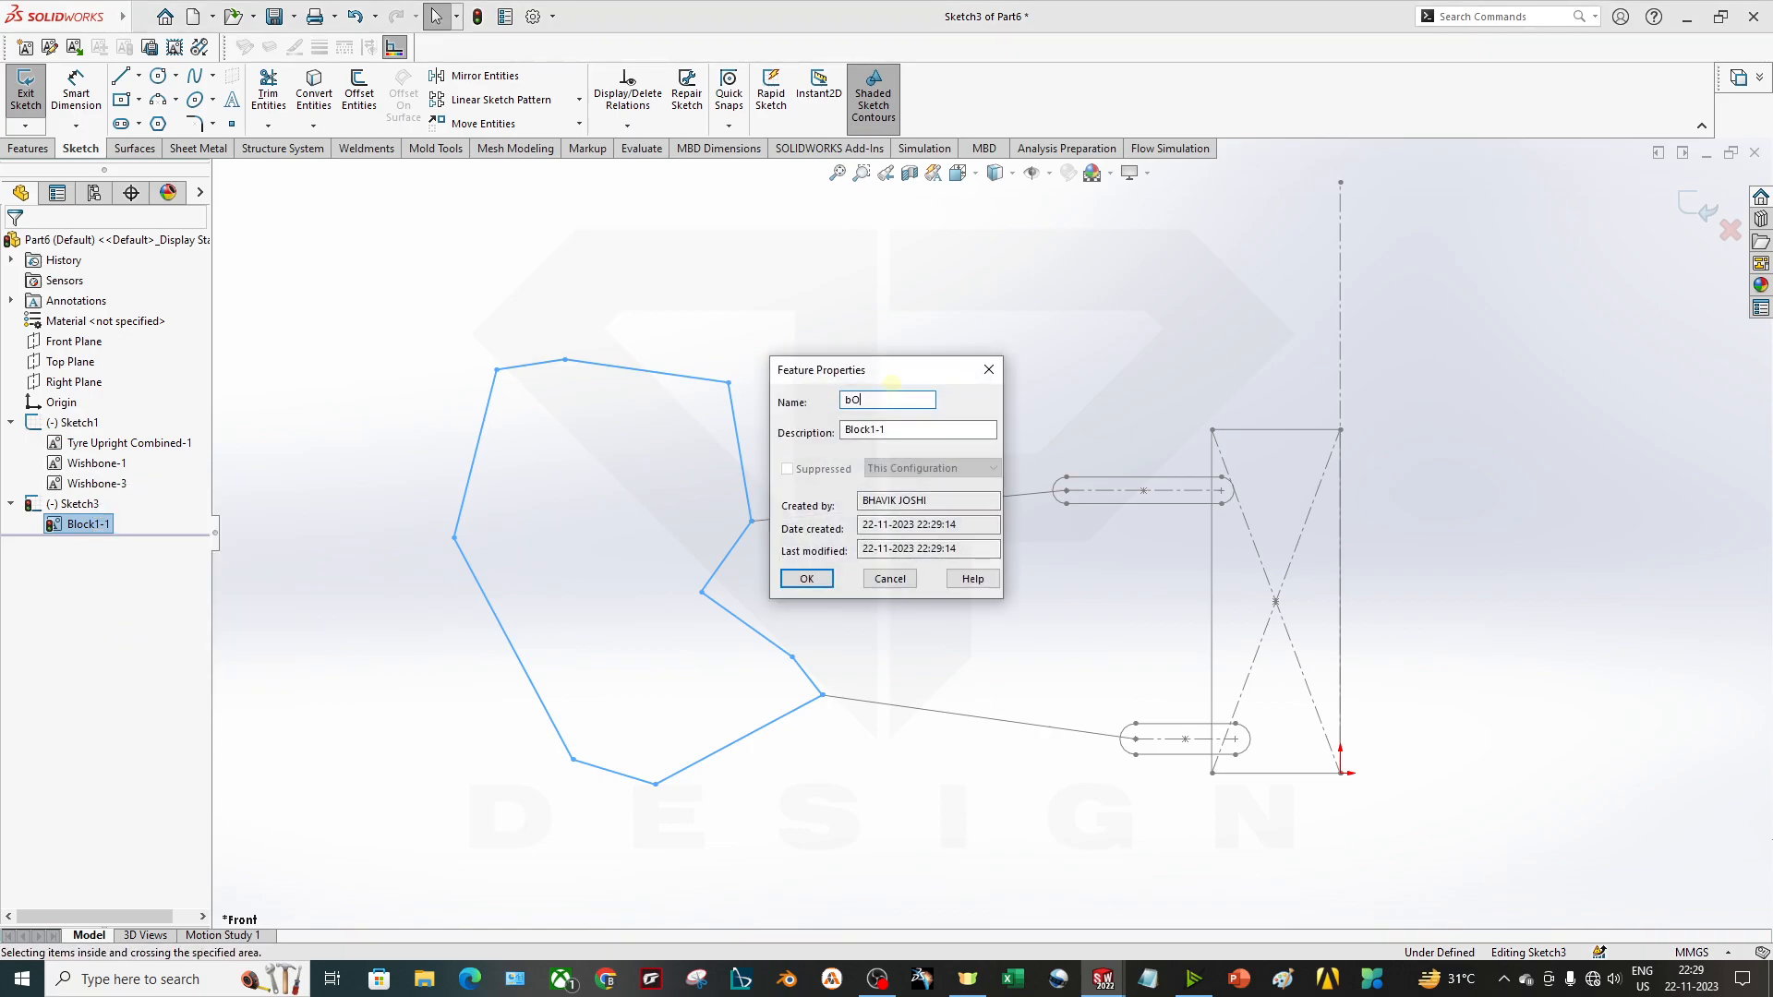
text(bODY)
key(Return)
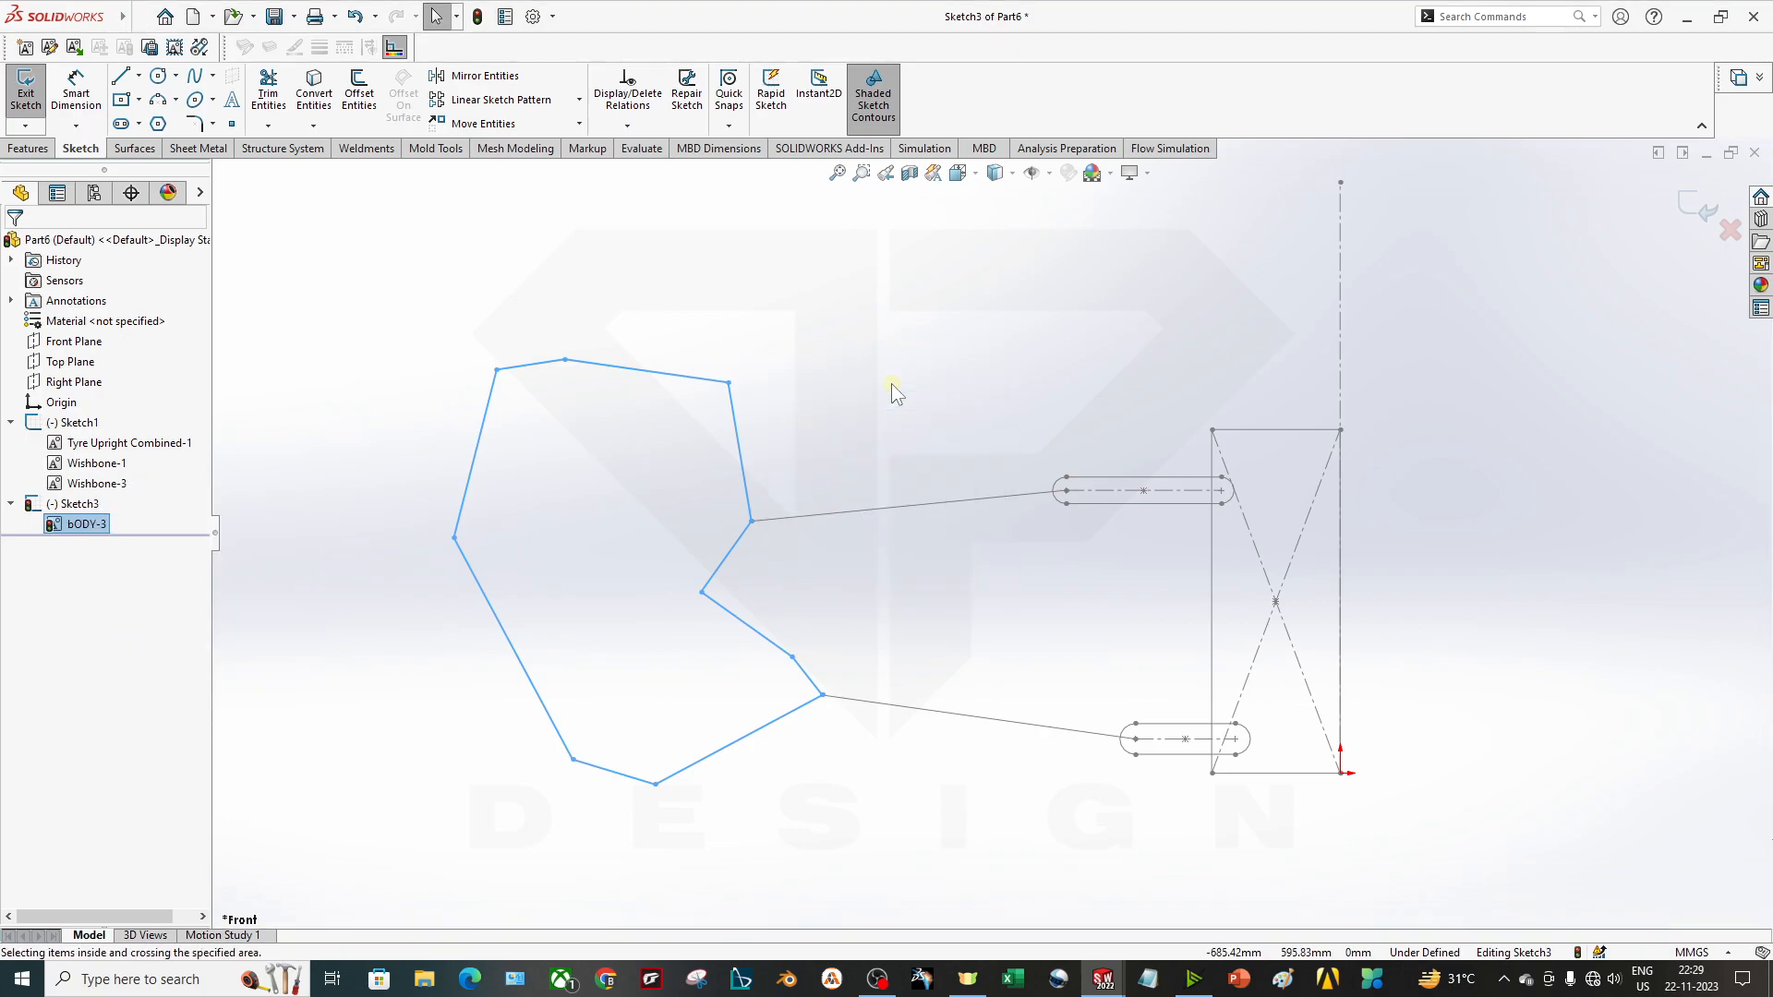
Save the body block as bODY.SLDBLK in the Desktop Trash folder, replacing the existing file.
right_click(81, 525)
click(120, 579)
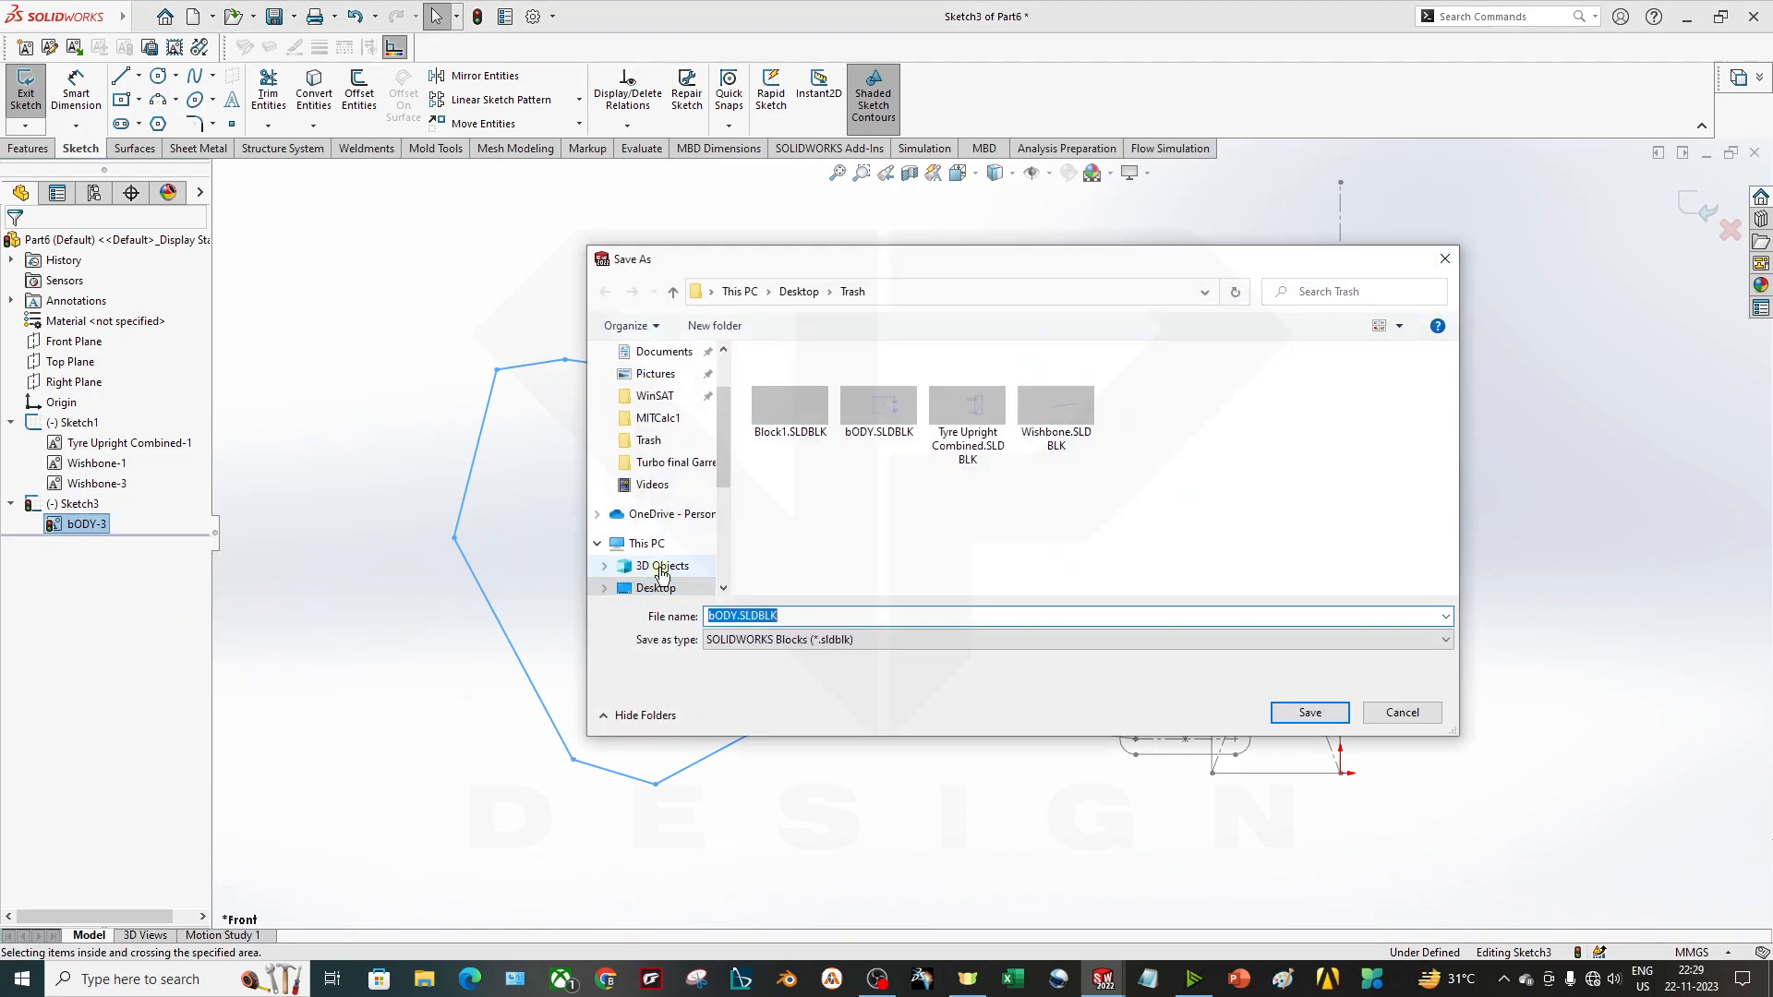
click(1298, 712)
click(931, 491)
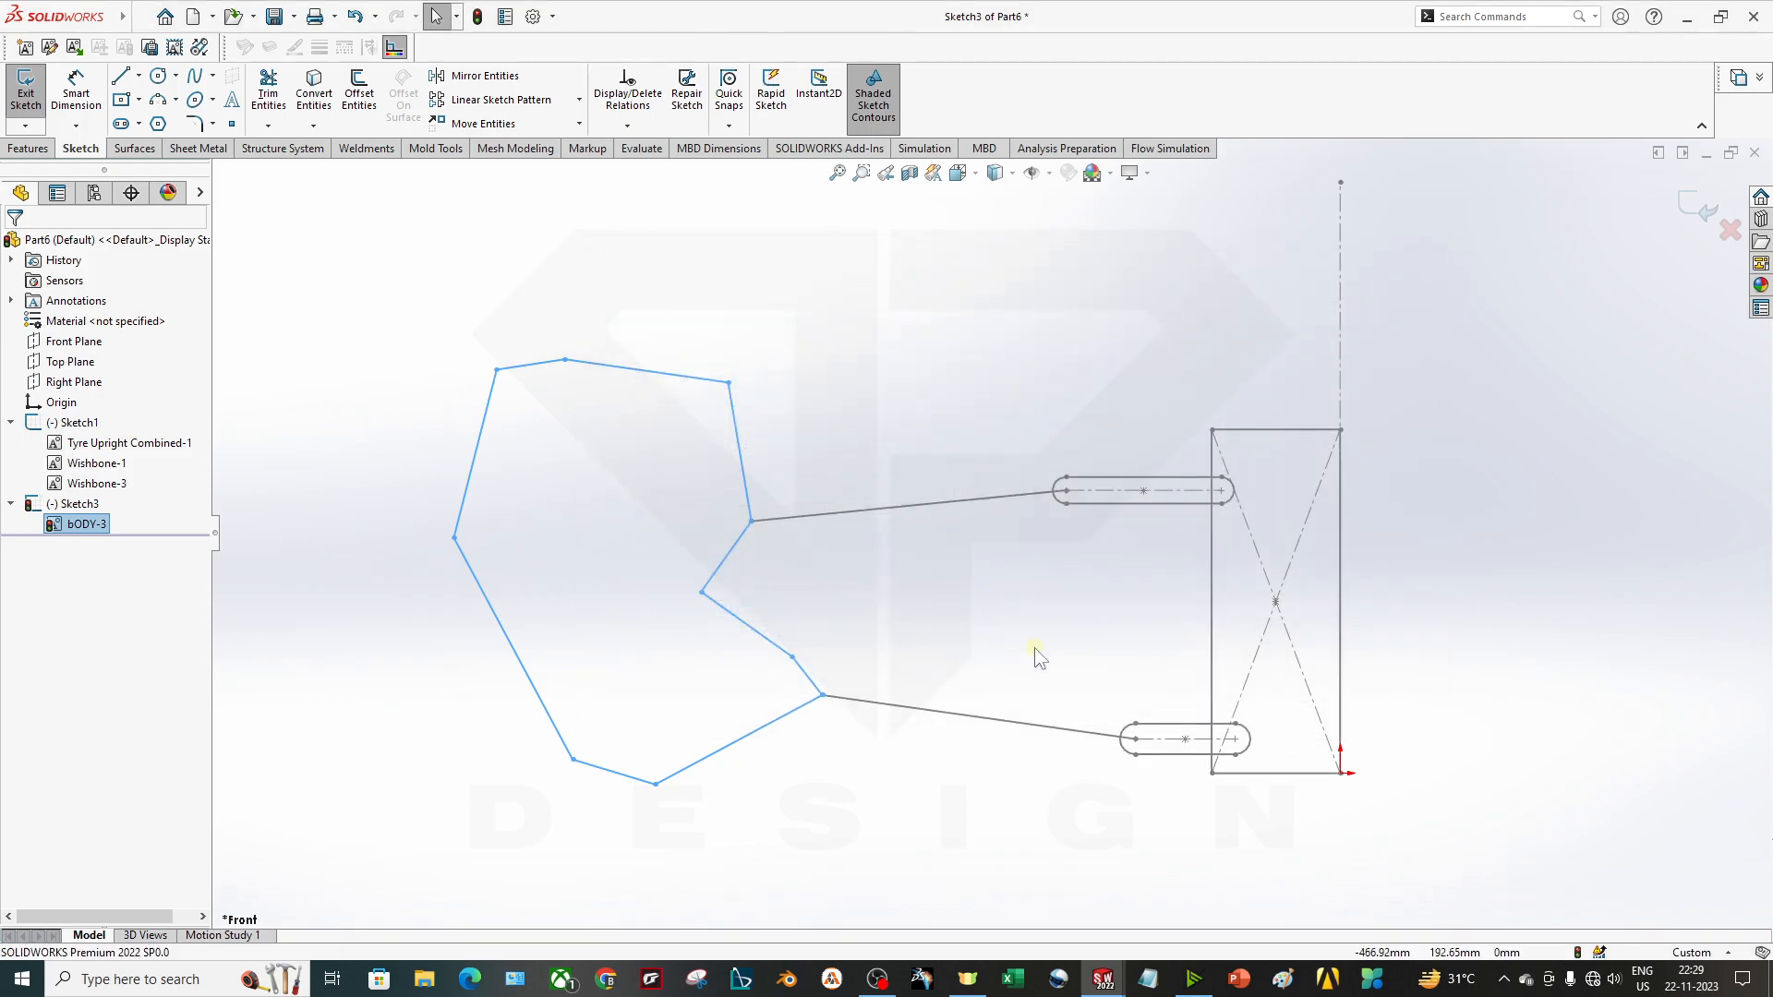
Delete the body block from Sketch3.
right_click(90, 511)
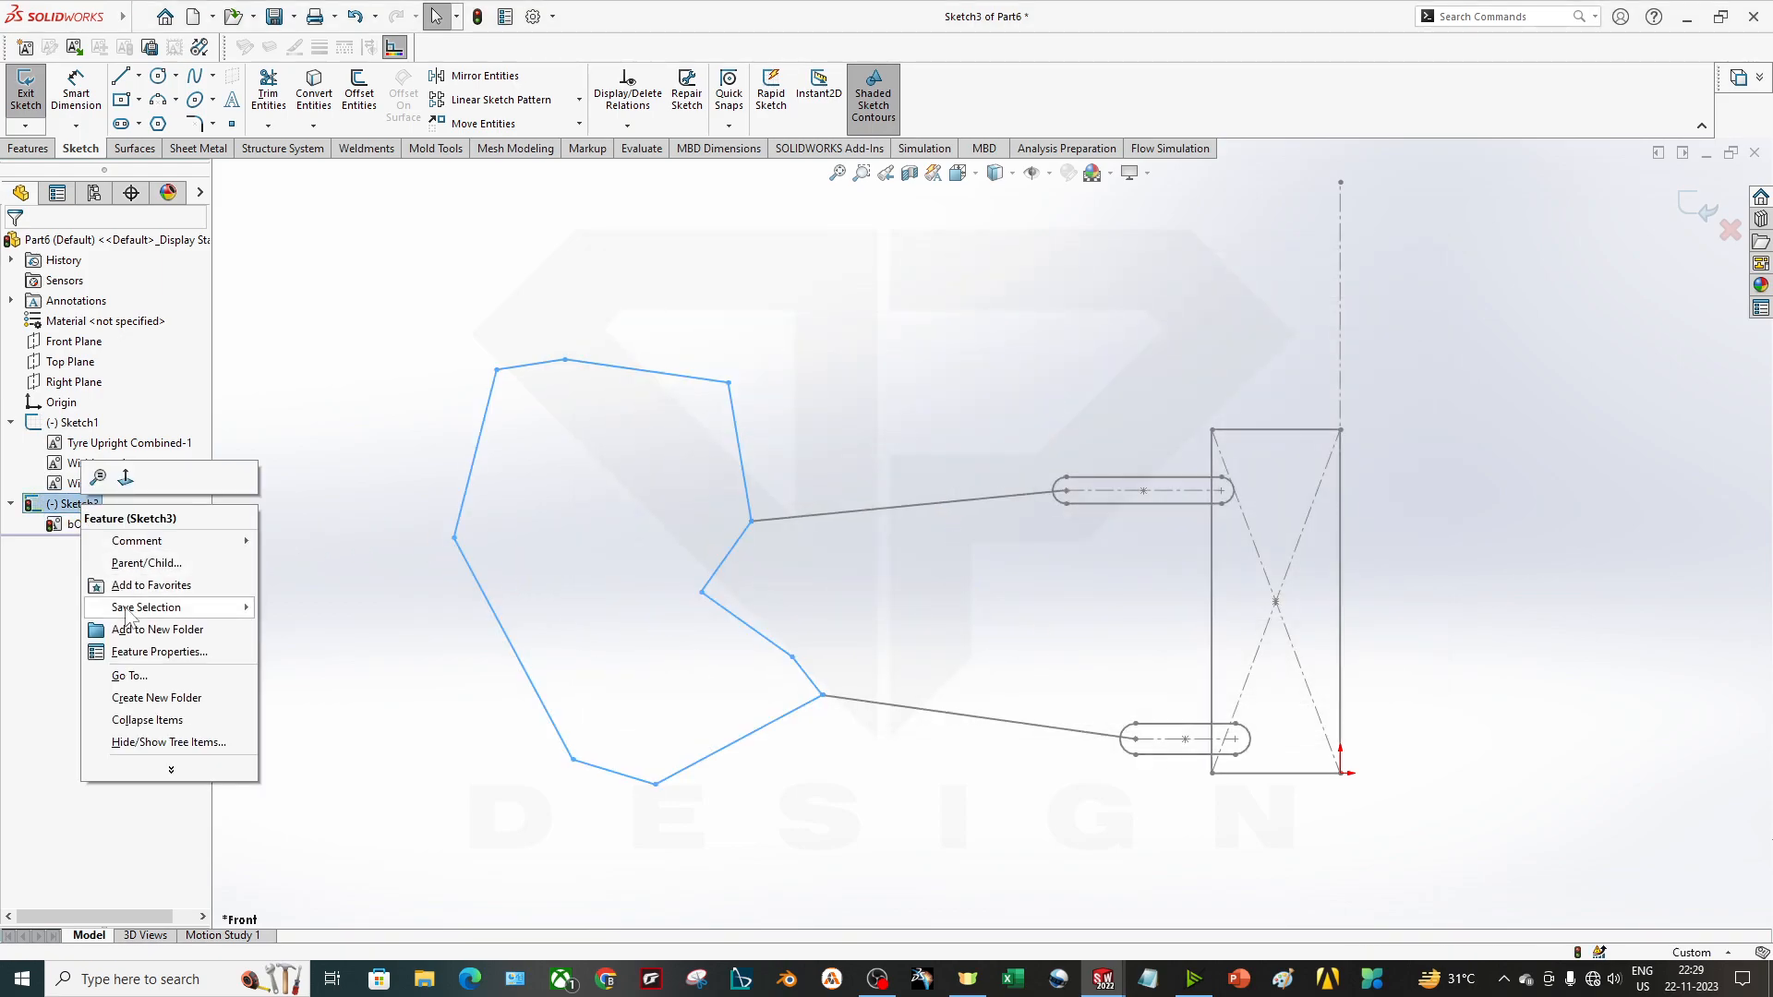
click(65, 526)
right_click(65, 526)
click(101, 674)
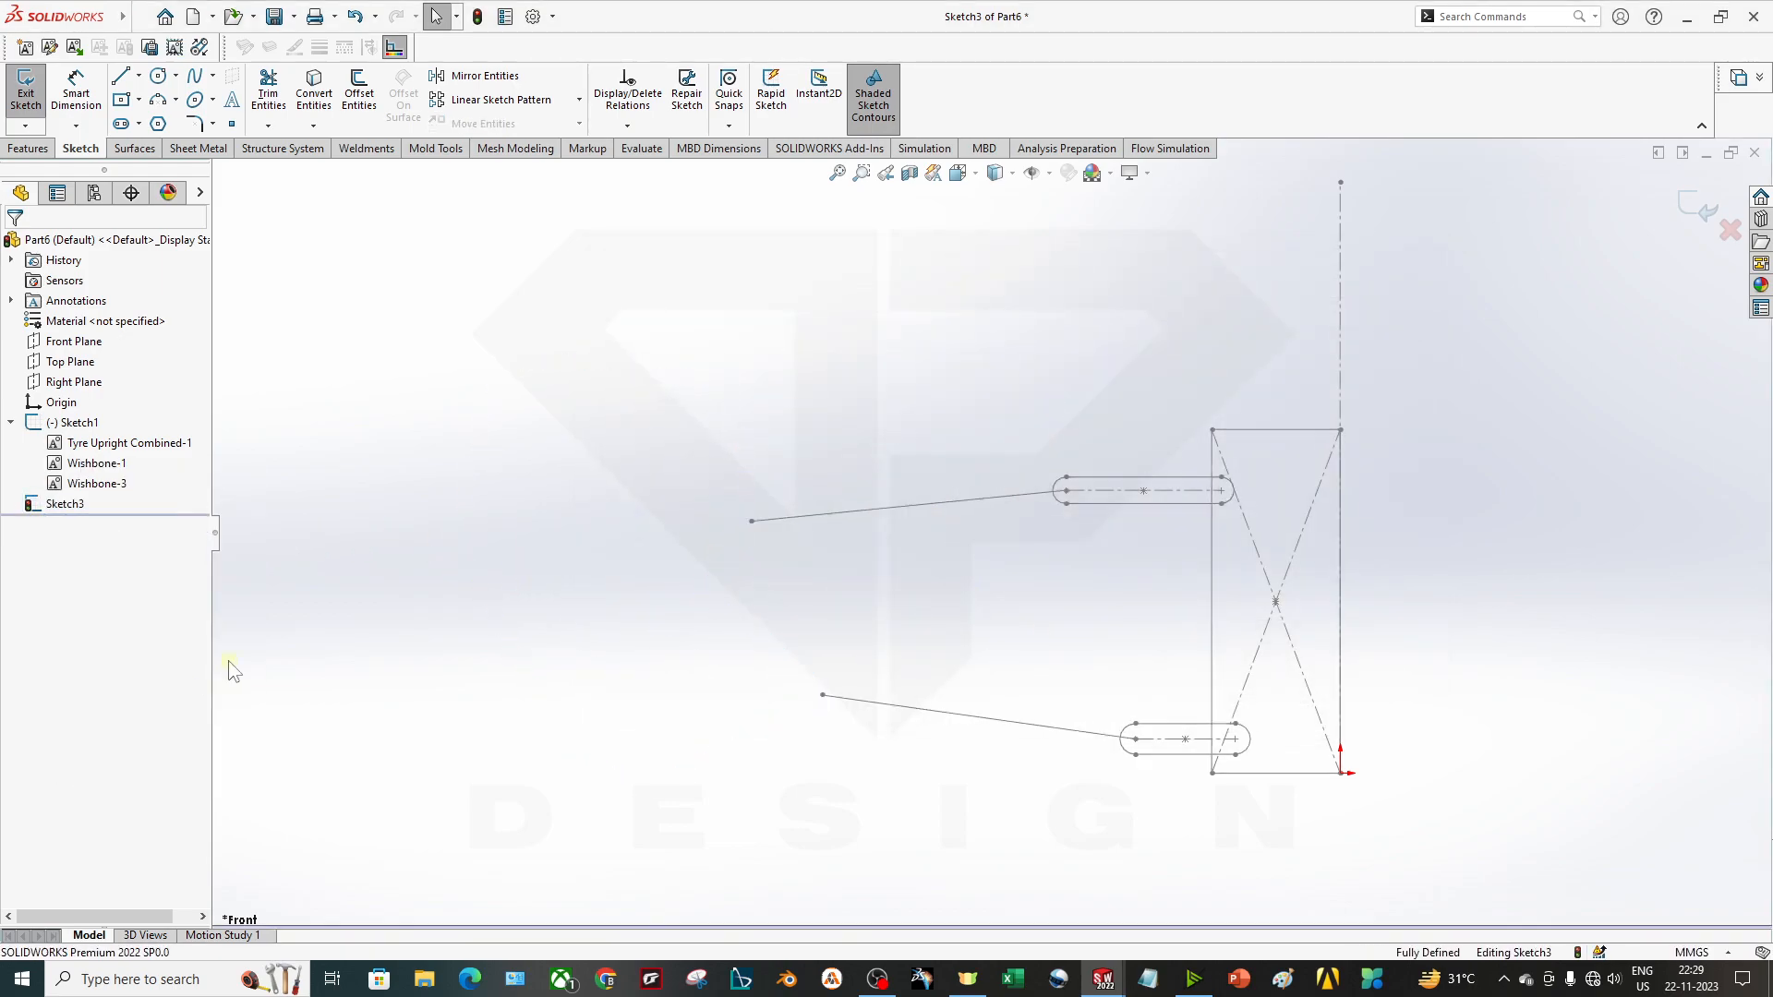
Exit the emptied sketch and open Sketch1, which holds the upright and wishbone blocks, for editing.
right_click(871, 506)
right_click(69, 422)
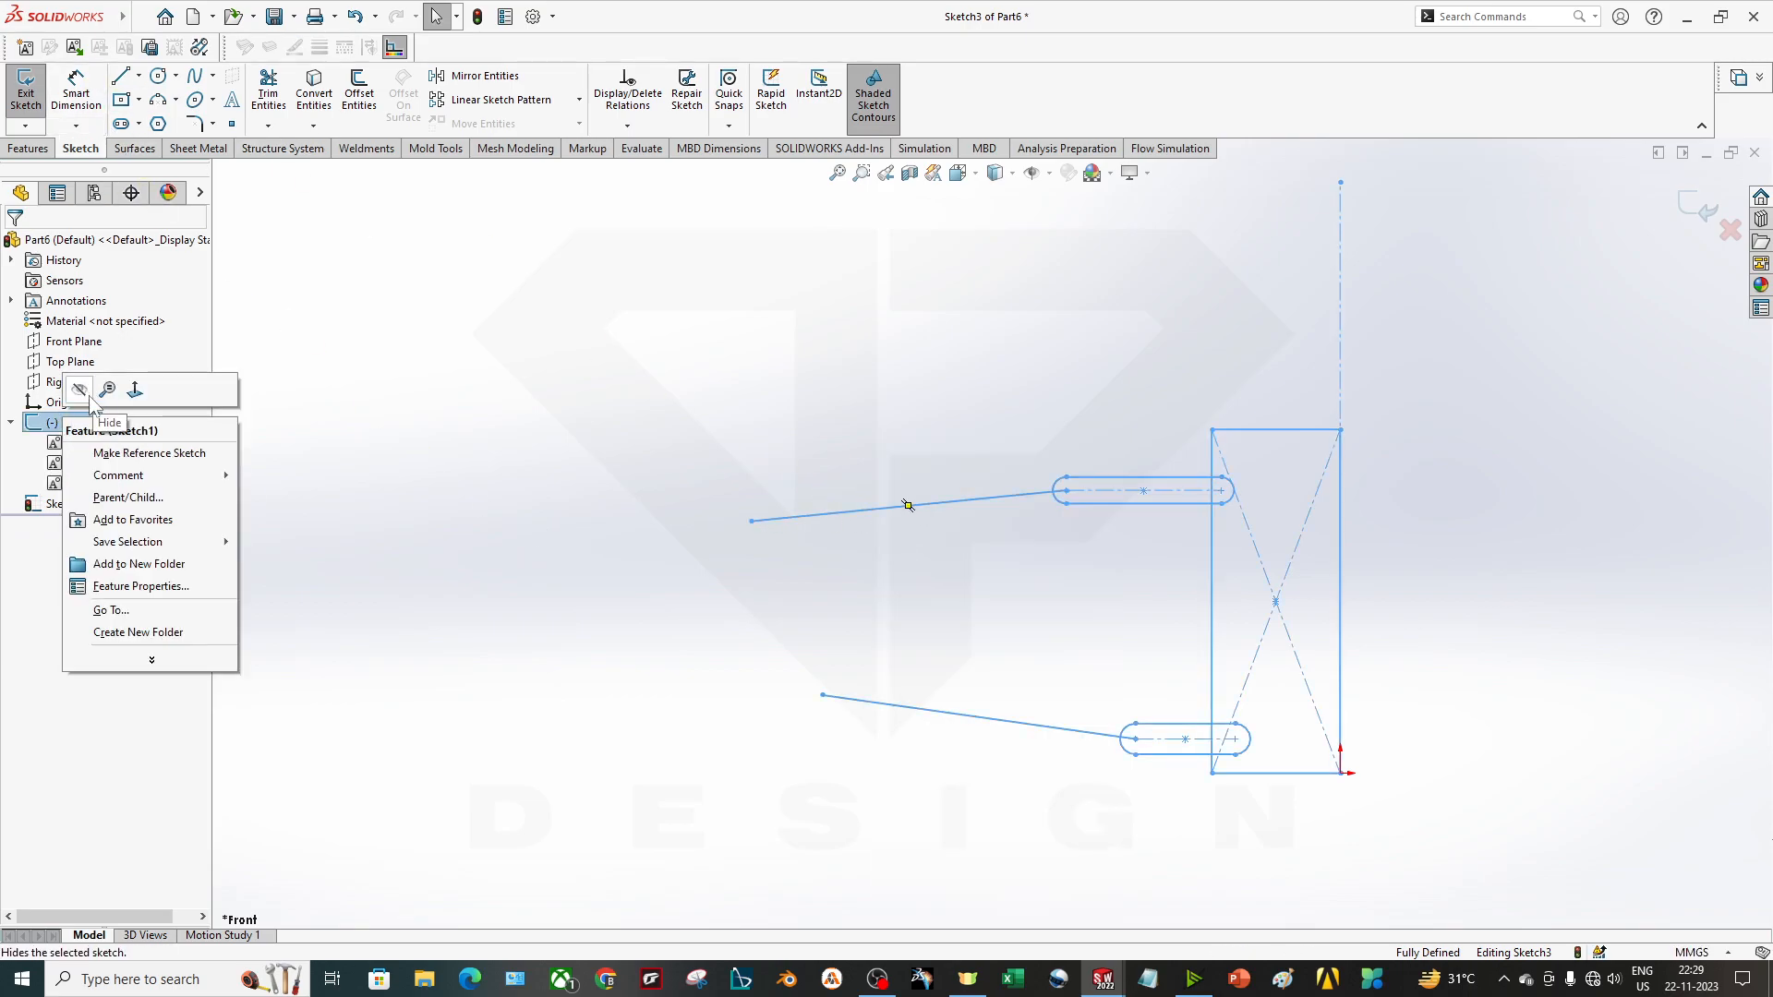
key(Escape)
click(1010, 495)
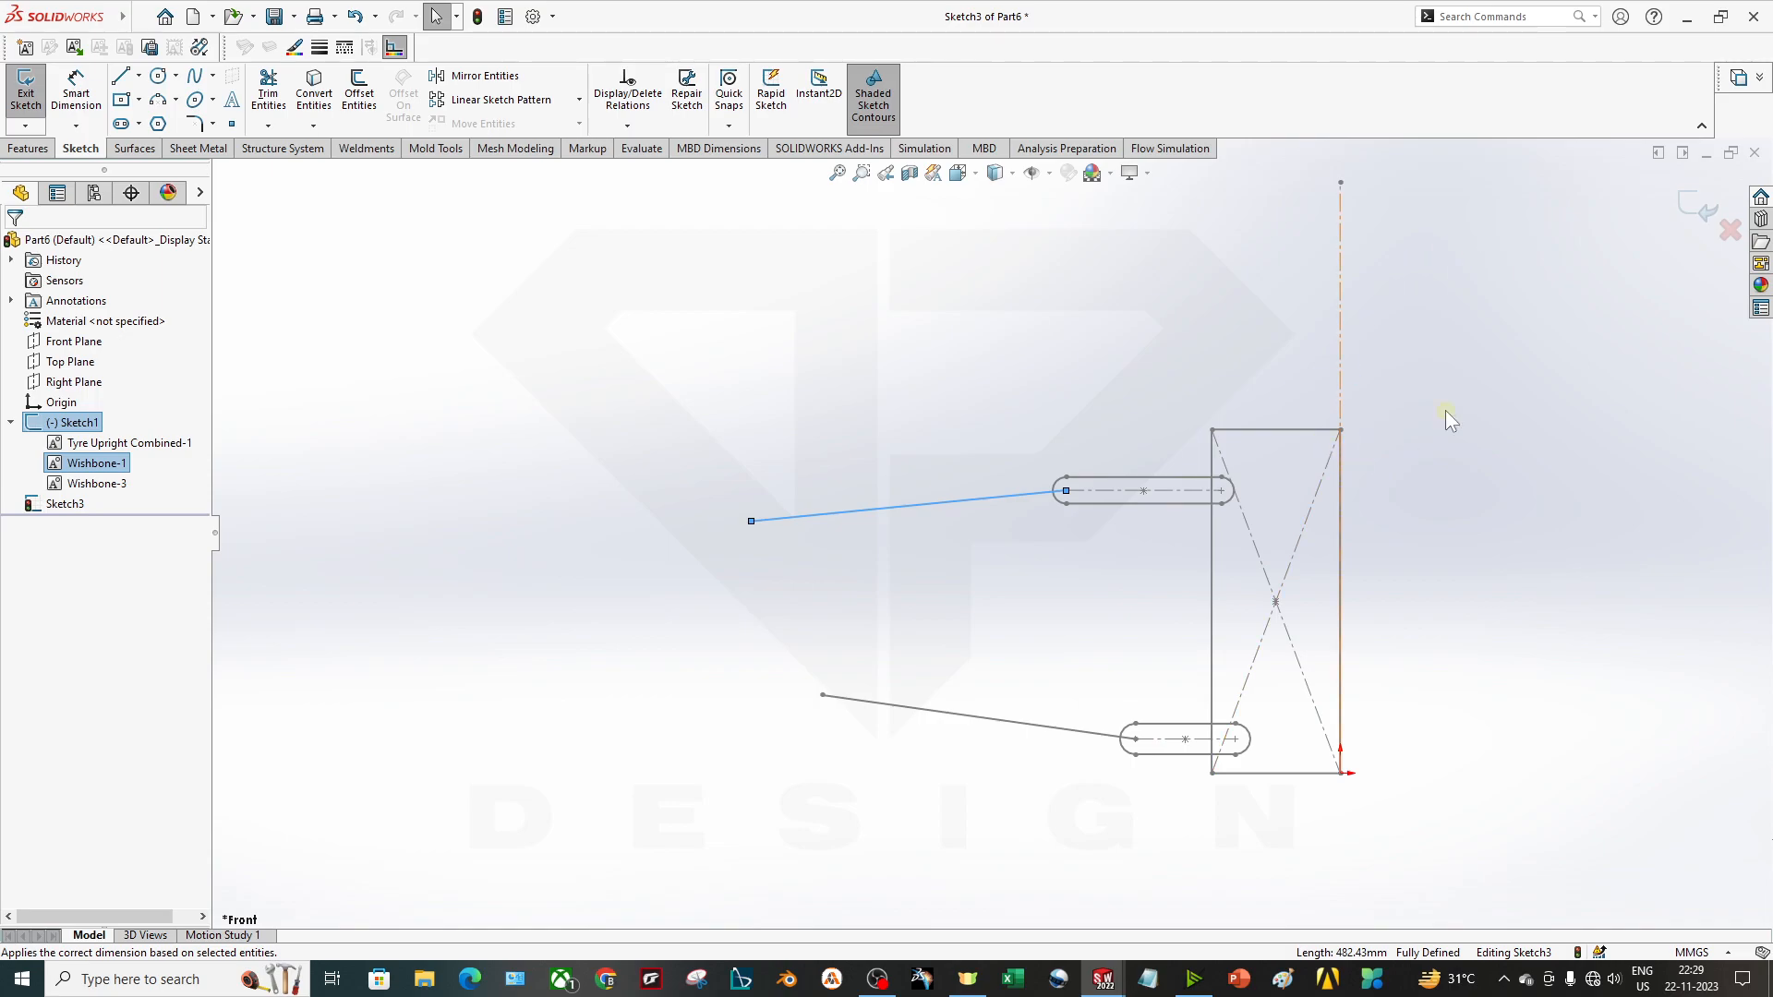
click(1699, 206)
right_click(938, 505)
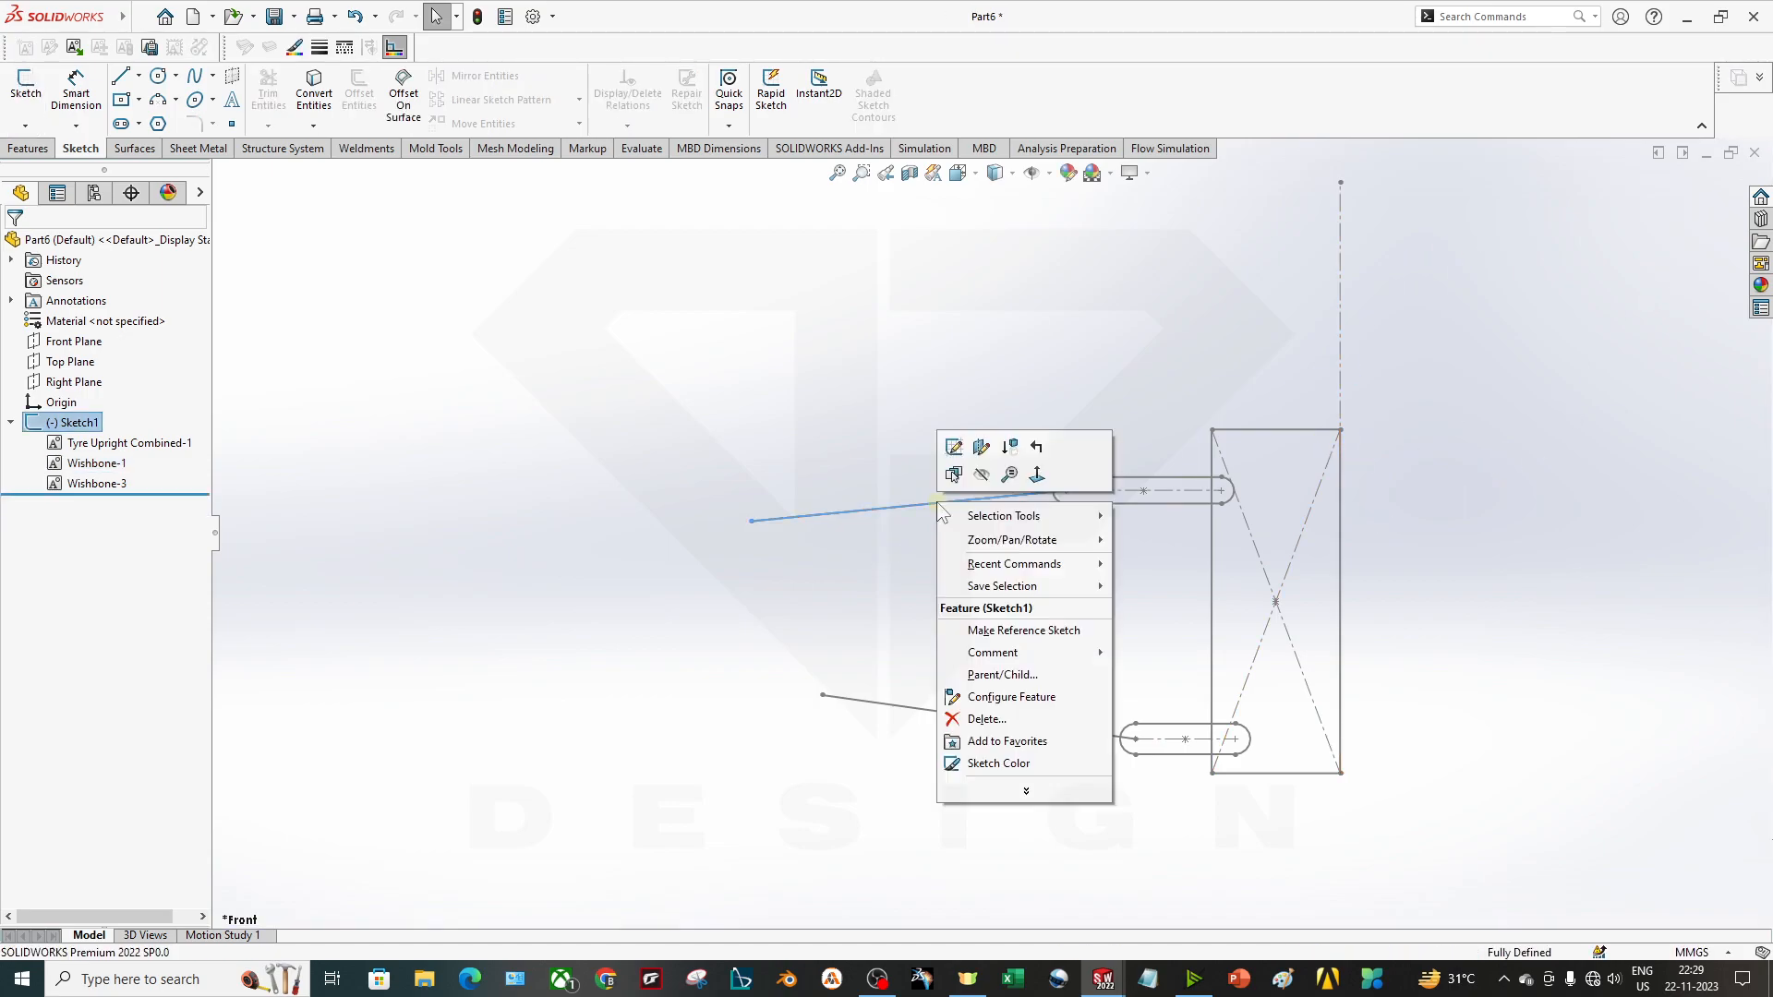
click(954, 449)
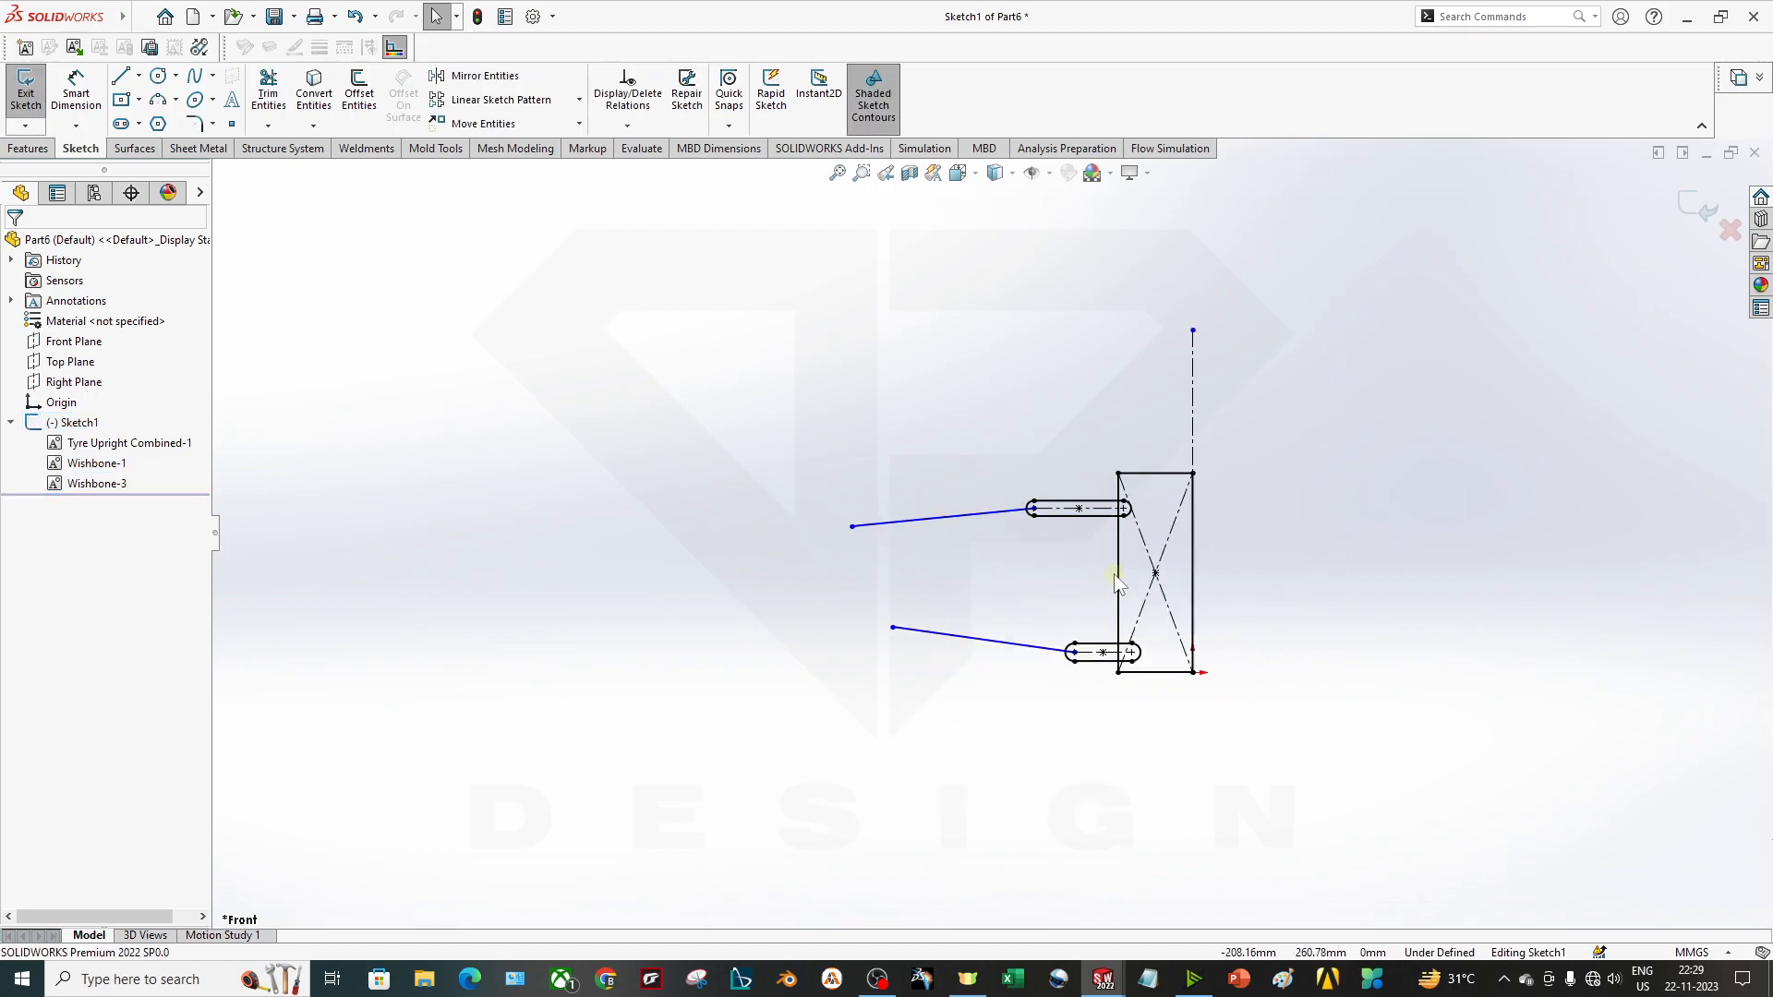
Start inserting a block and load bODY.SLDBLK from the Desktop Trash folder.
click(74, 46)
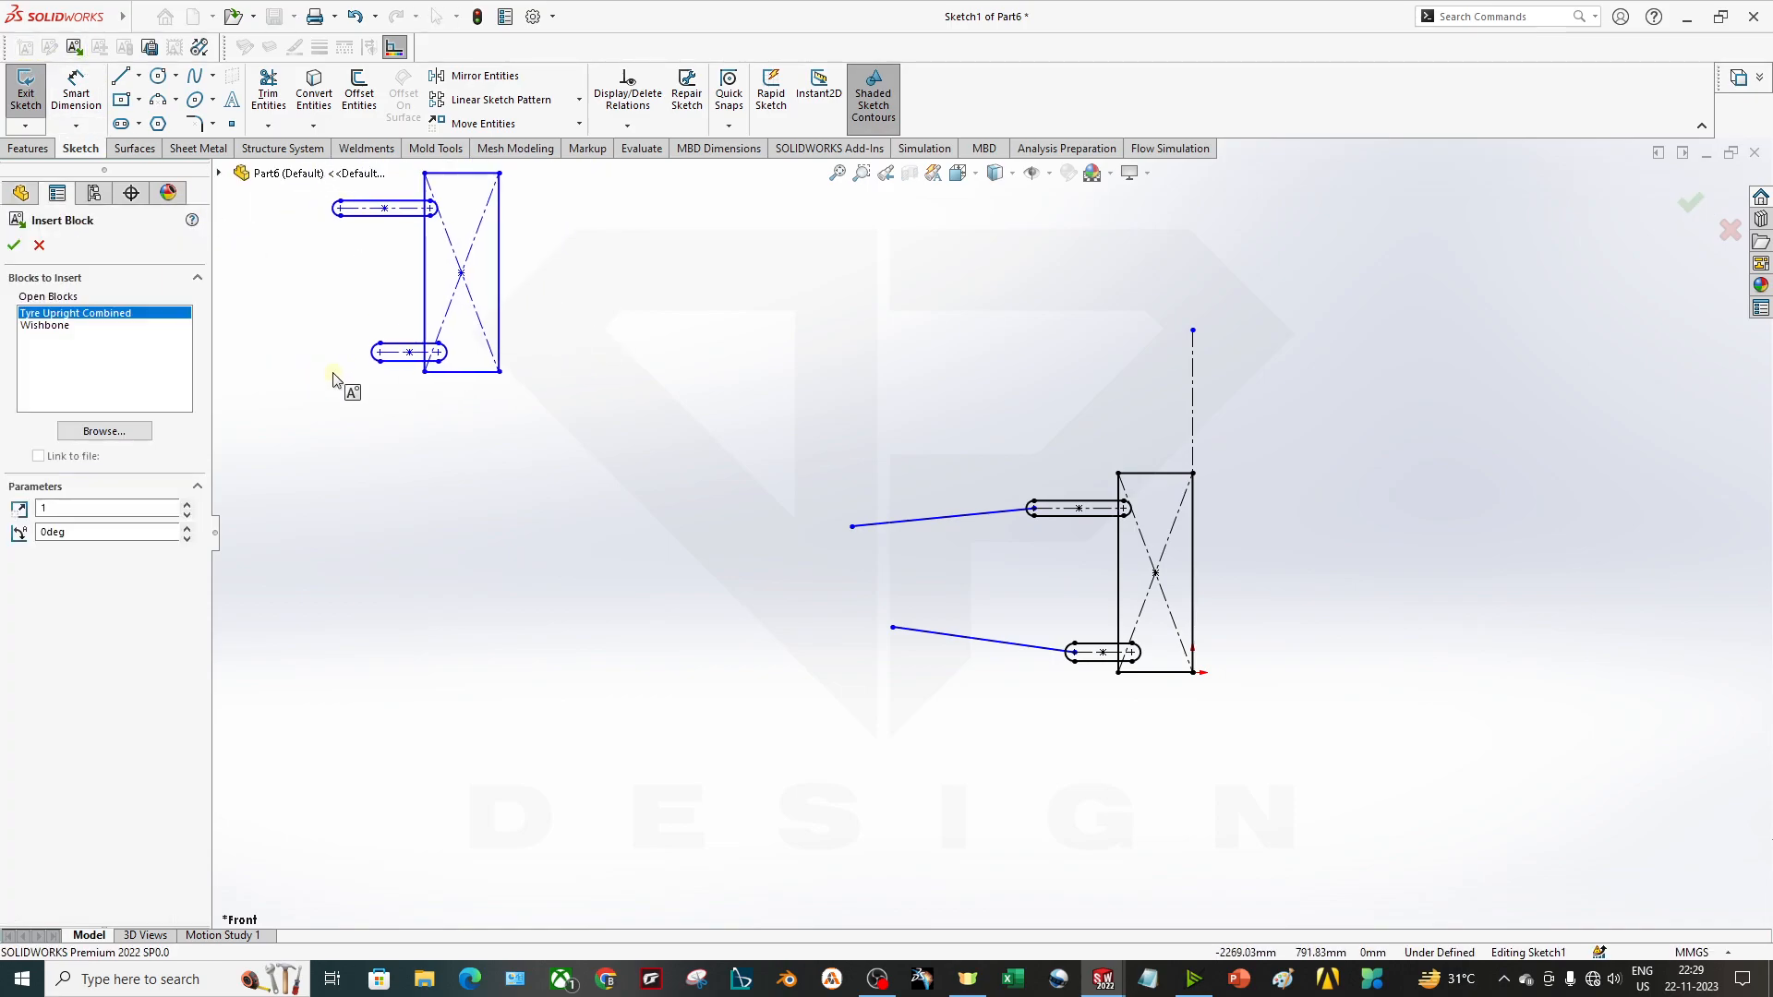
click(103, 432)
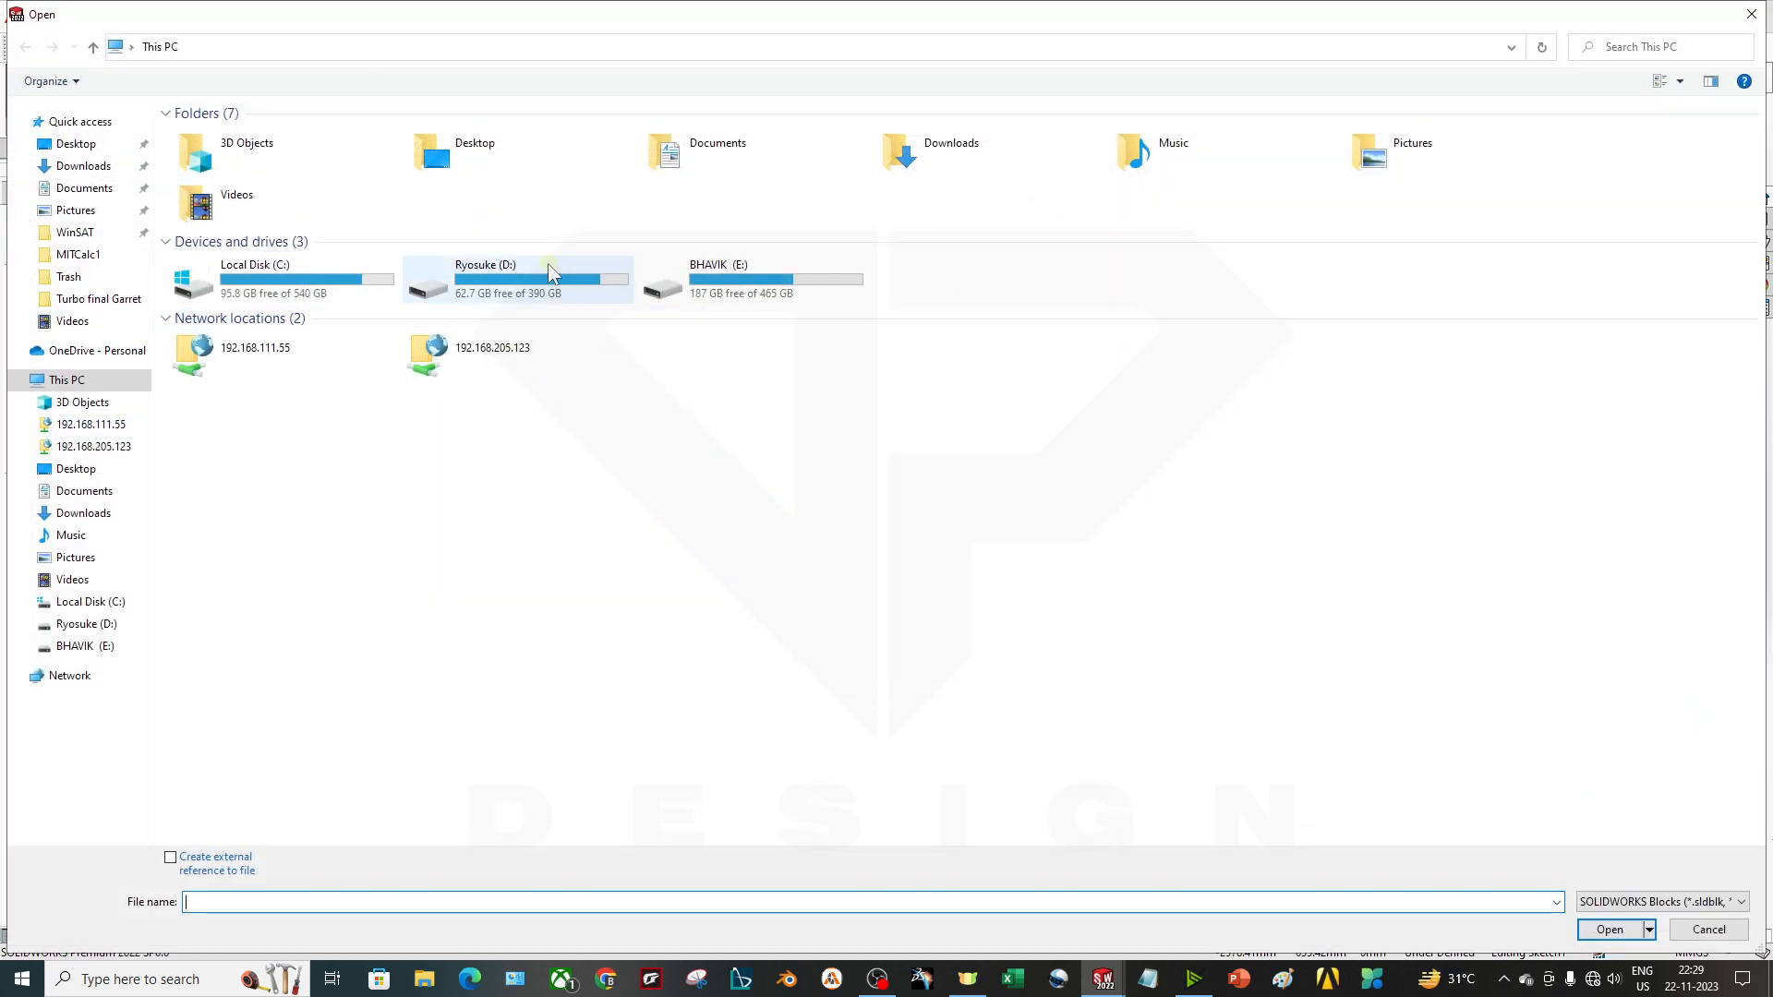
double_click(444, 150)
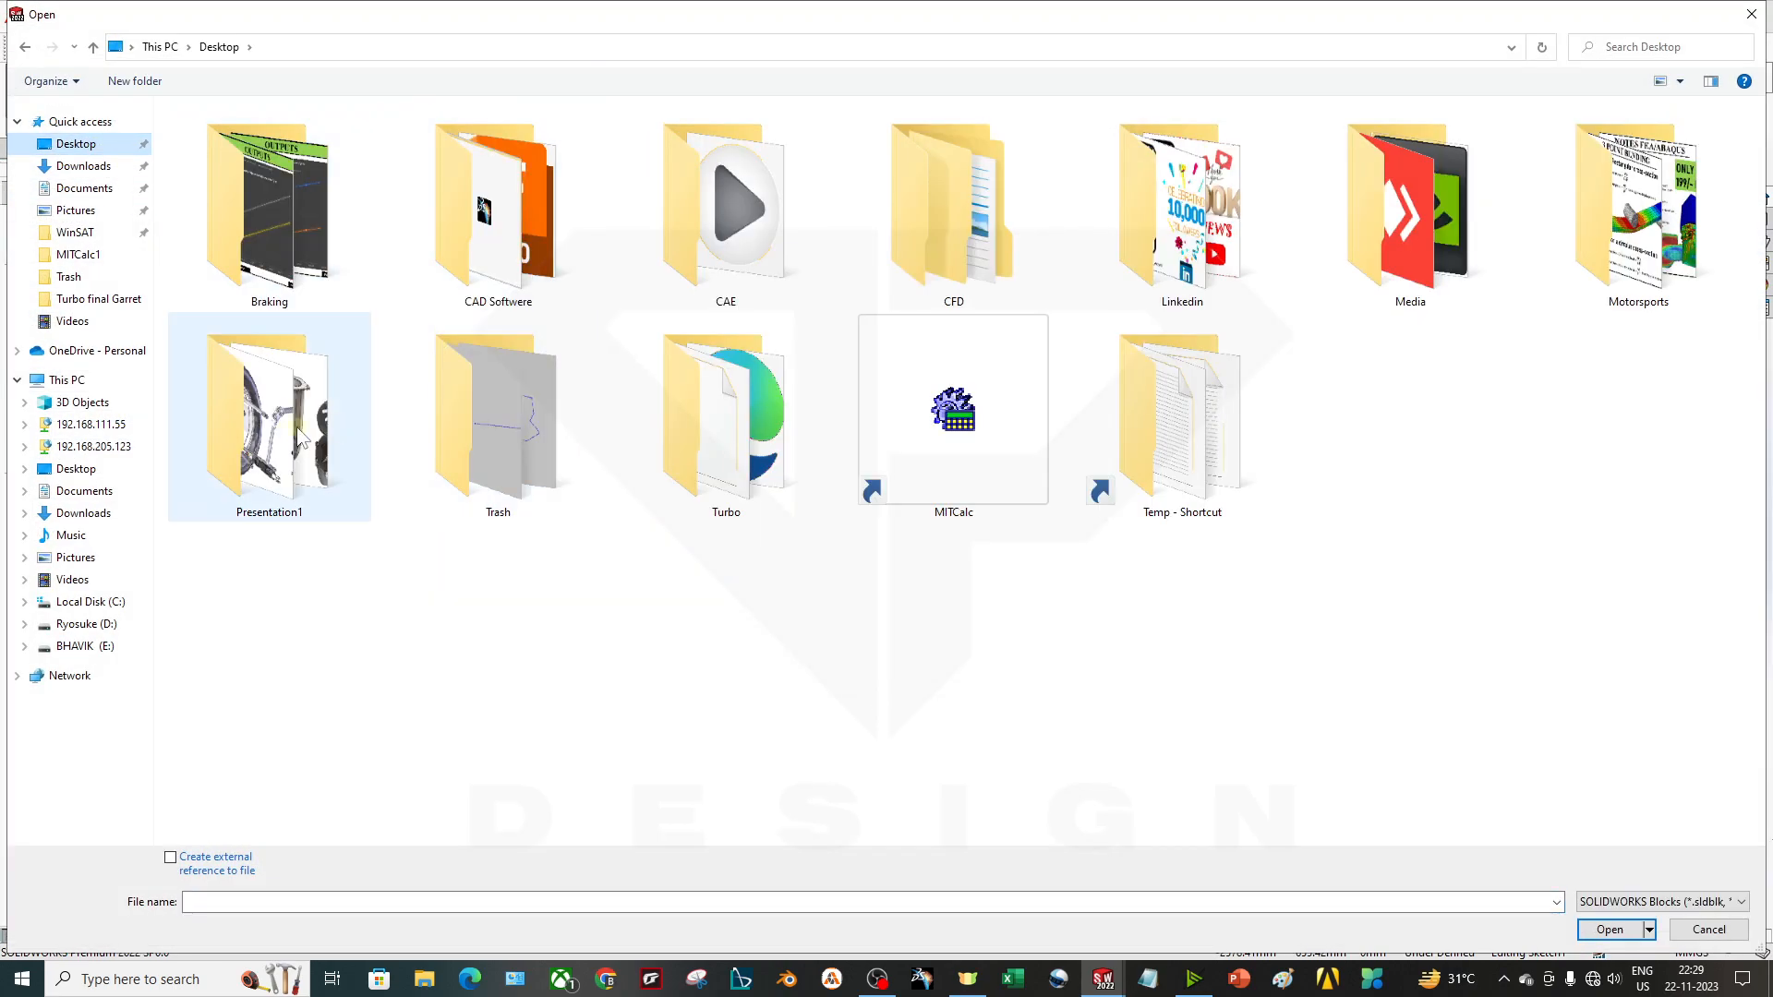
double_click(482, 459)
click(298, 180)
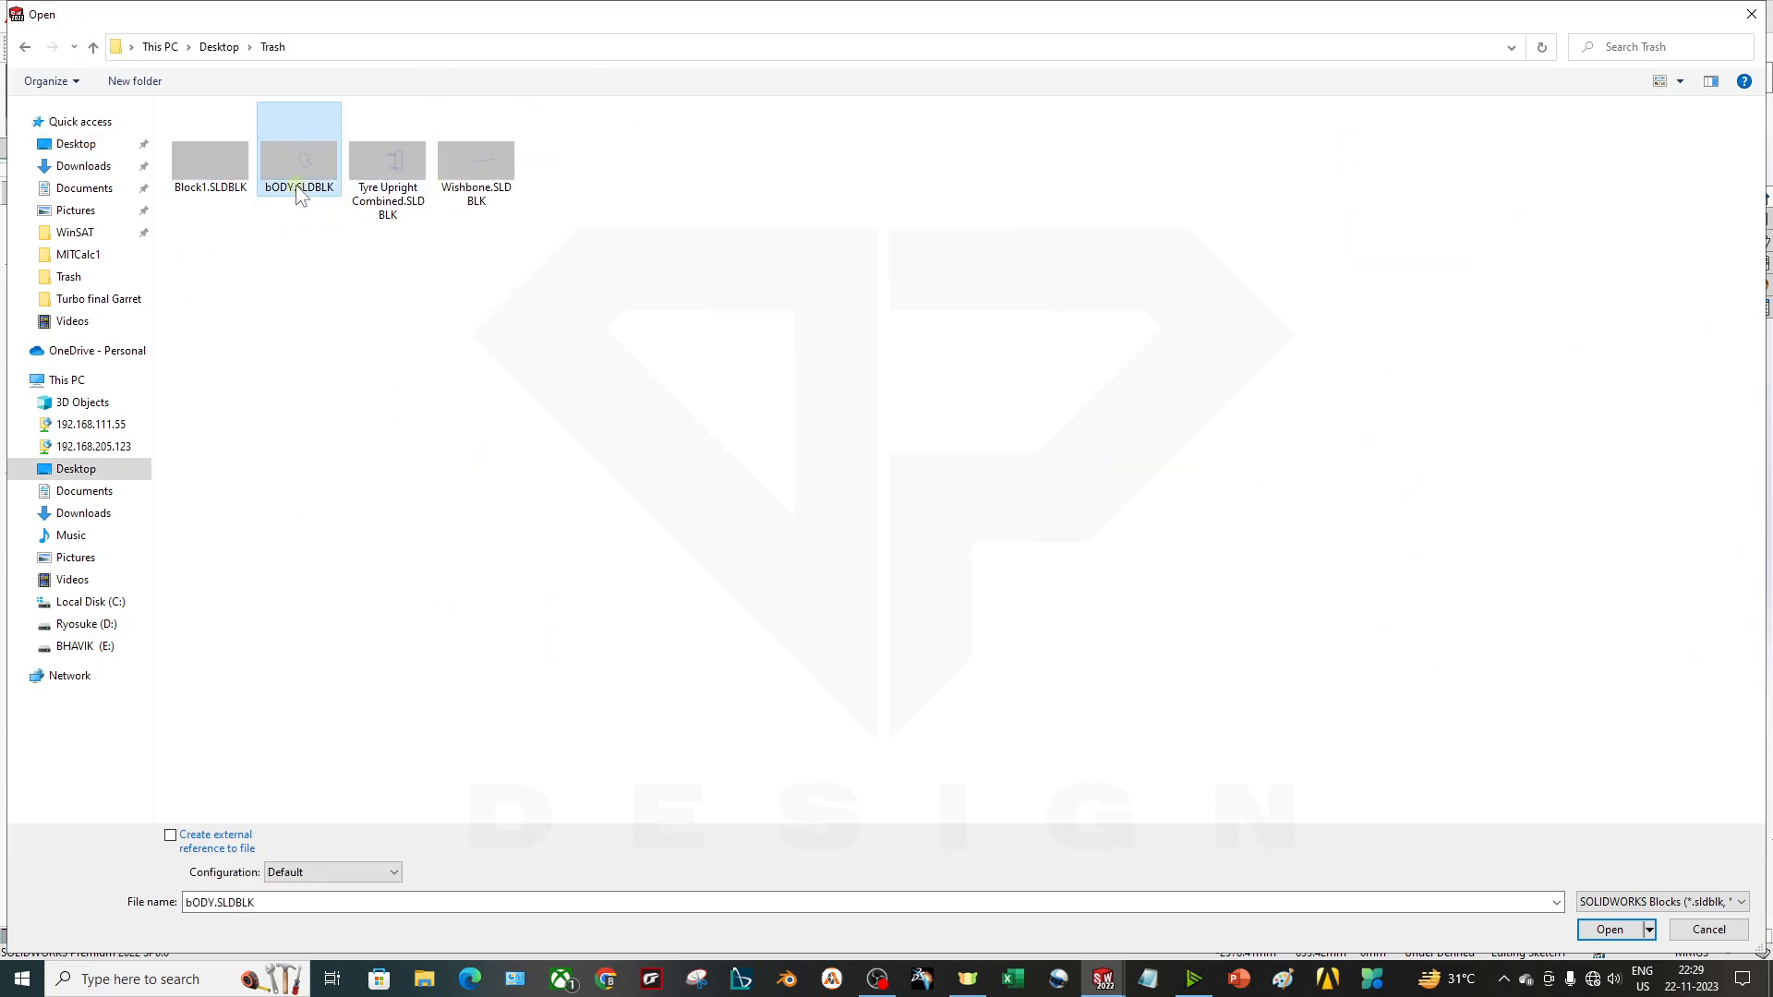
click(1607, 928)
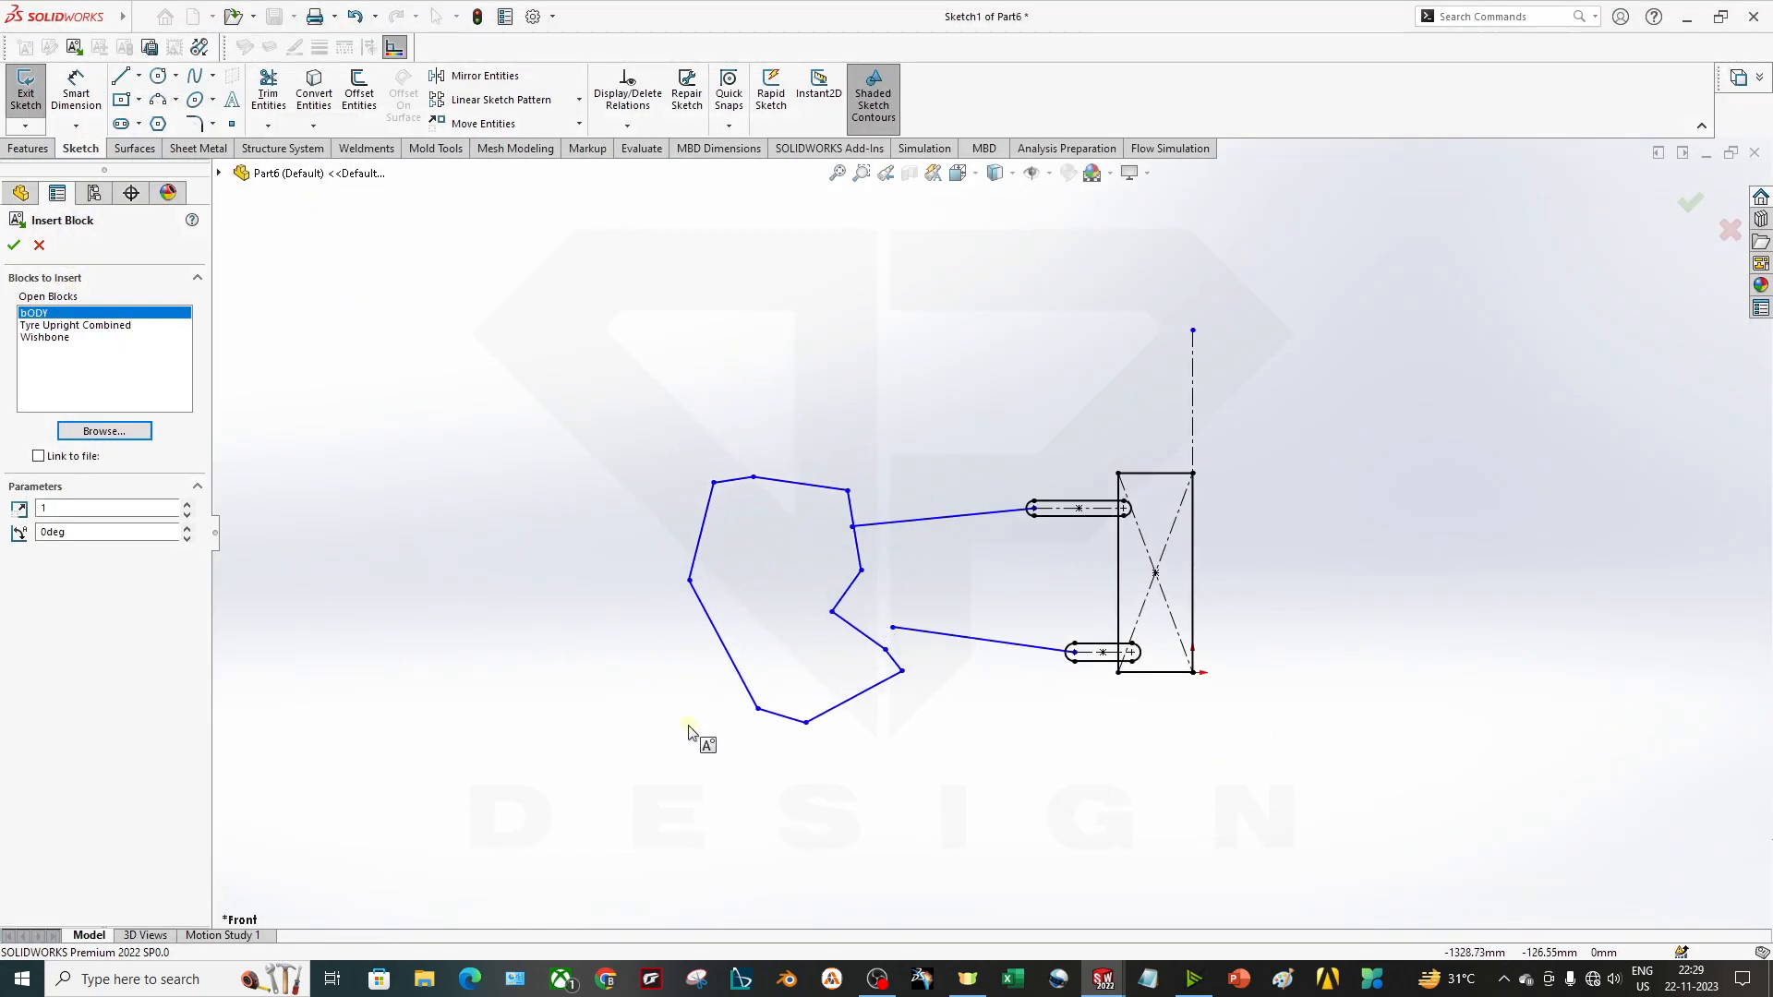
Place the body block and attach its two inner vertices to the inner endpoints of the upper and lower wishbones.
click(816, 560)
drag(811, 534, 854, 532)
click(890, 631)
key(Escape)
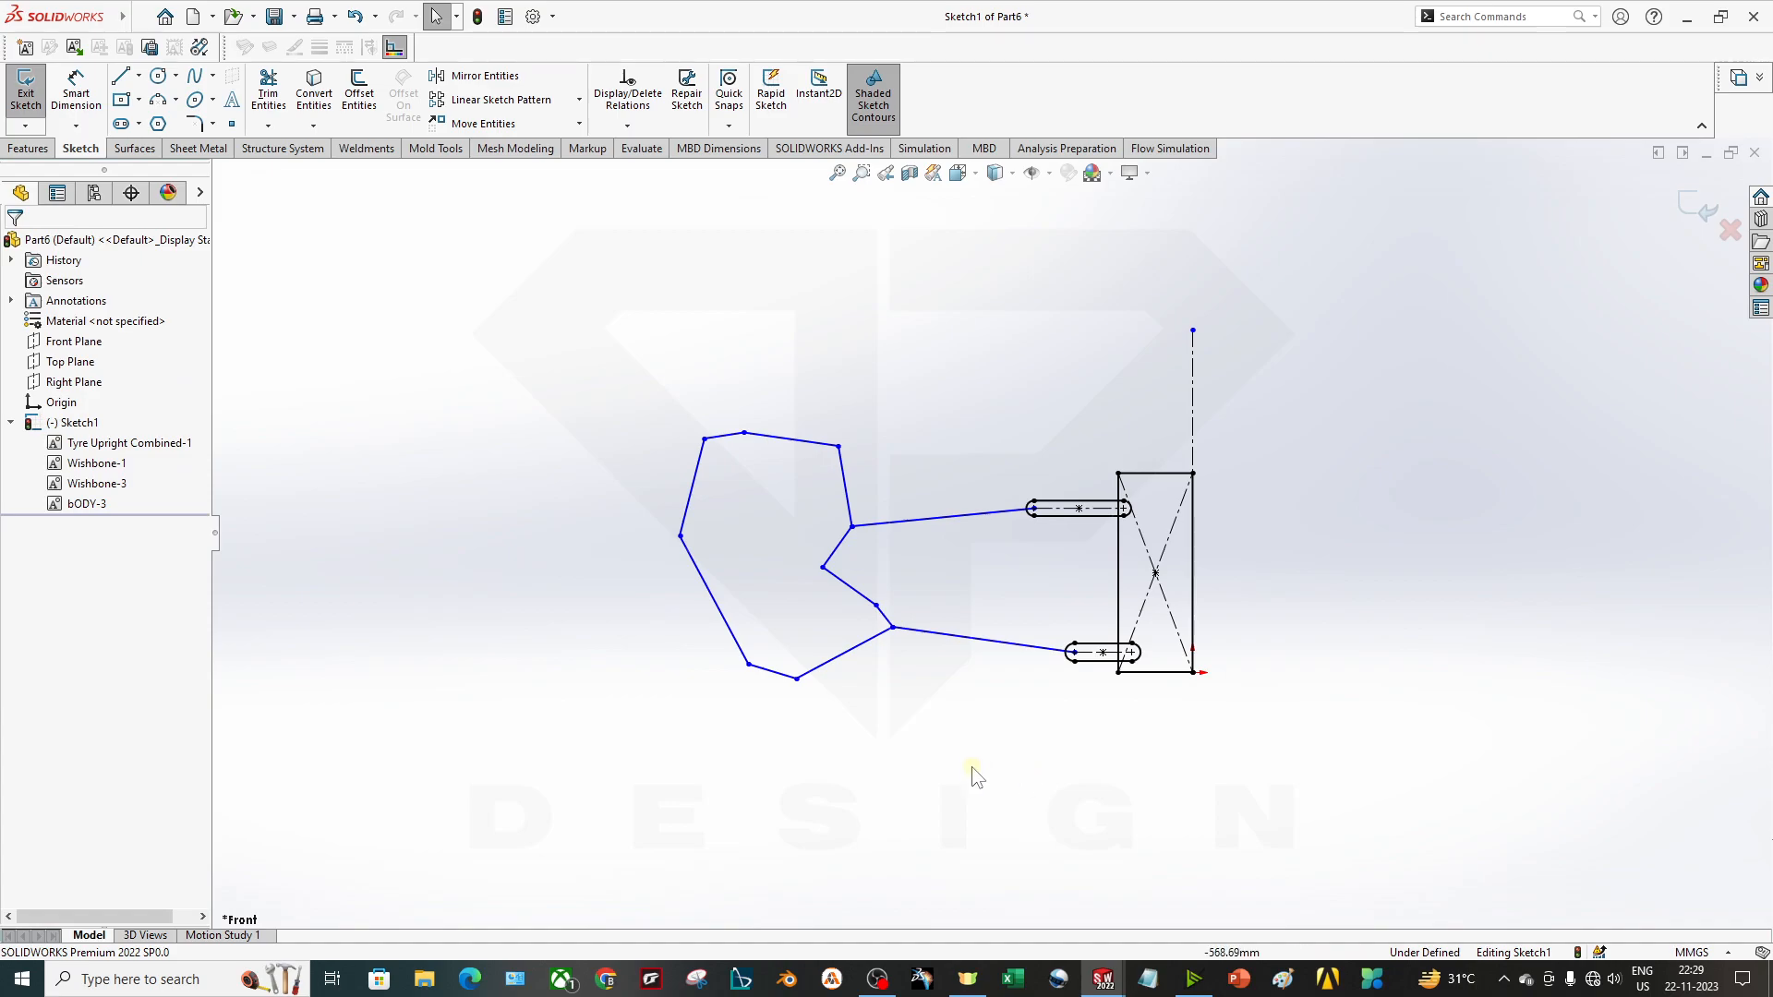
Move the body block downward to test the motion of the connected wishbones.
scroll(904, 651, down, 3)
drag(778, 523, 815, 596)
drag(879, 649, 830, 660)
click(1064, 709)
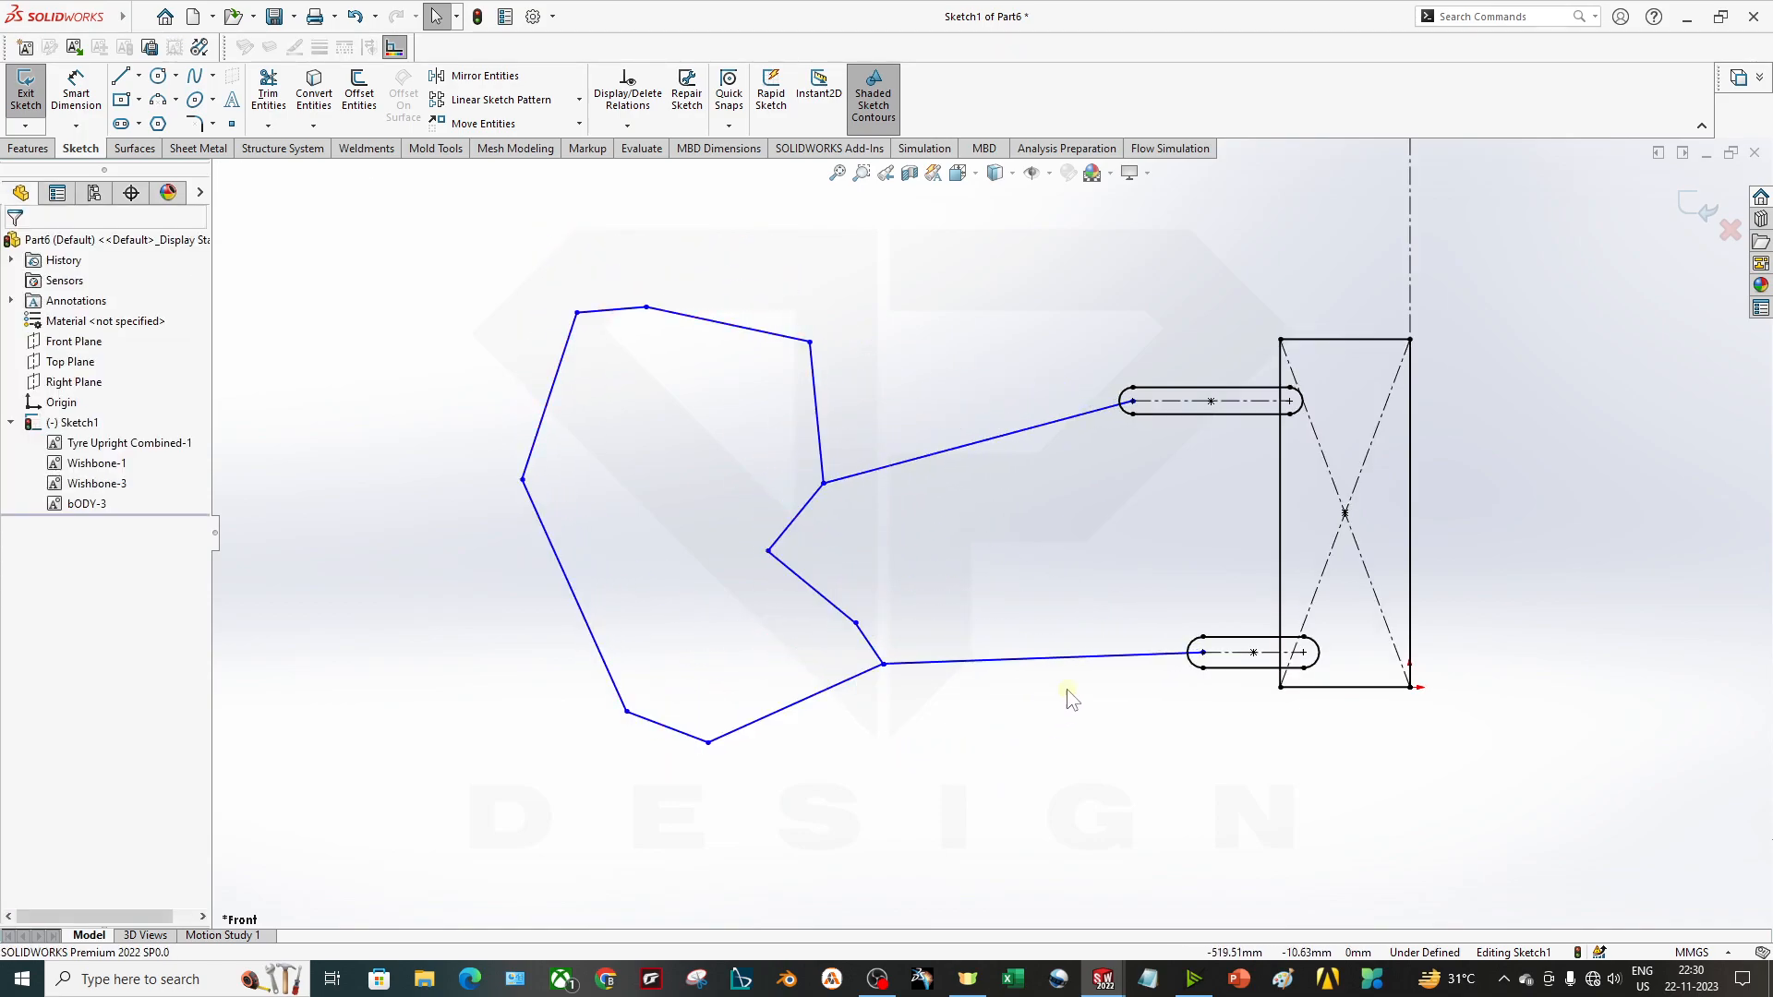
scroll(1064, 708, up, 3)
scroll(1088, 553, down, 2)
scroll(1034, 683, up, 2)
mouse_move(1104, 981)
click(979, 910)
scroll(1256, 564, down, 2)
click(121, 76)
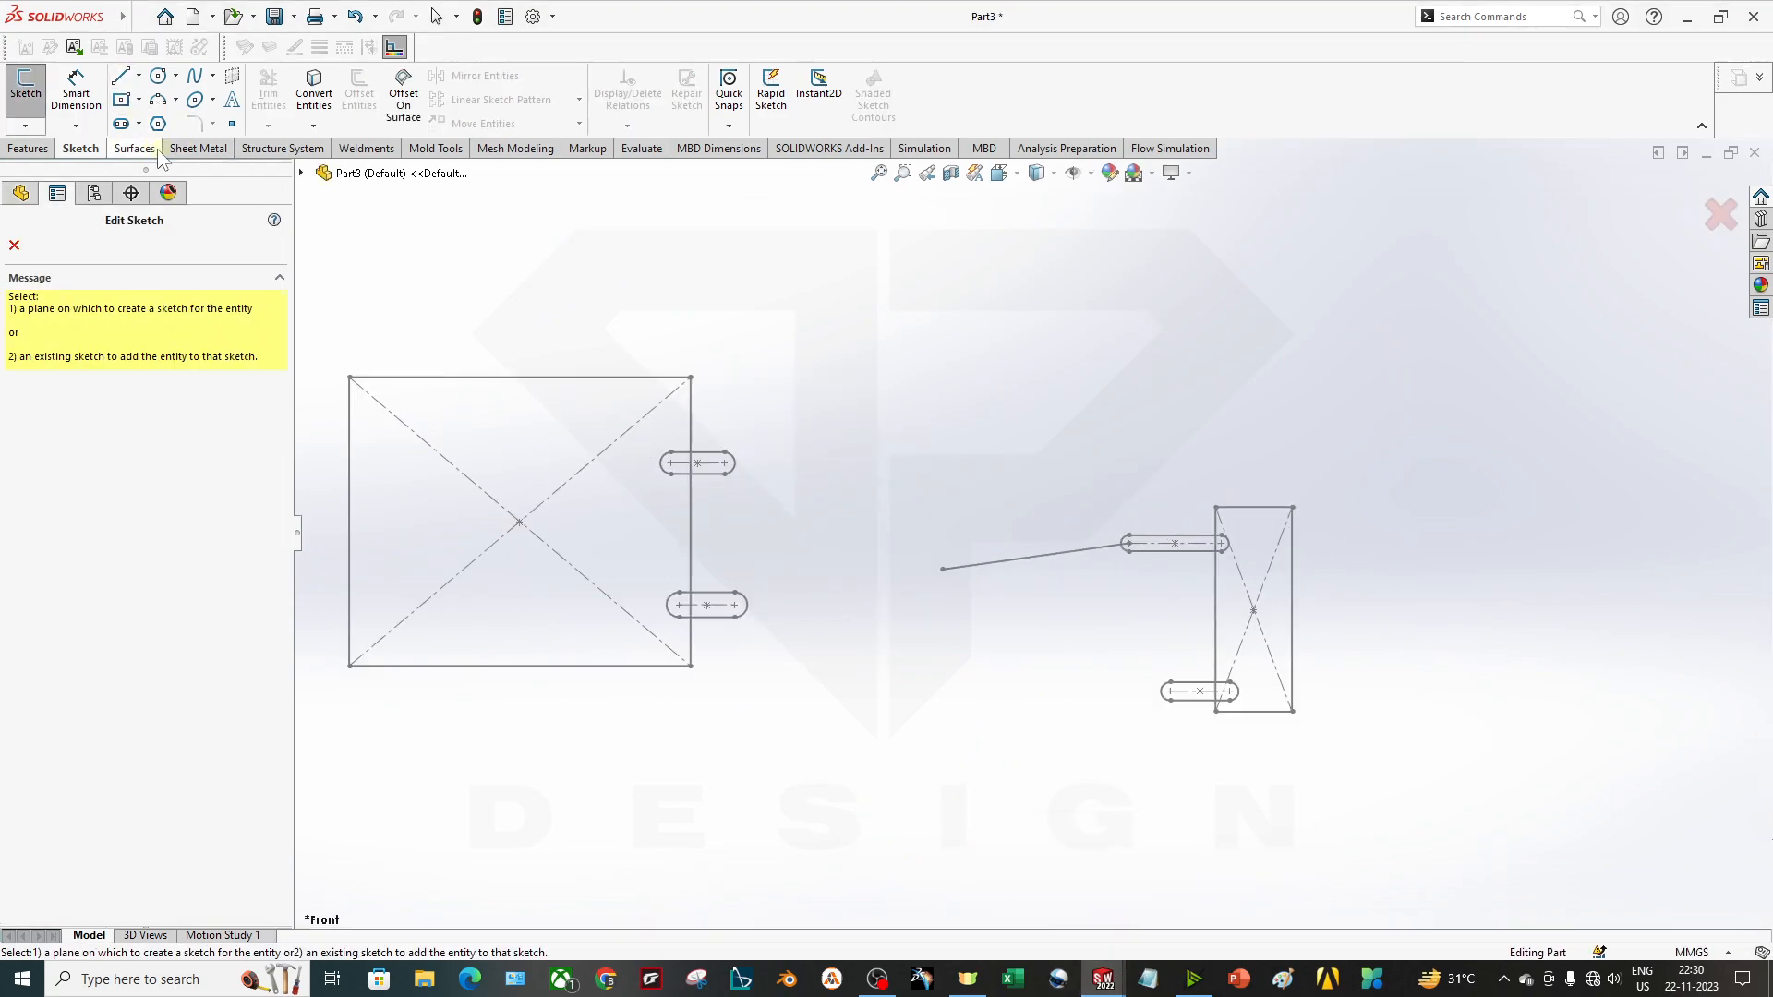
click(14, 244)
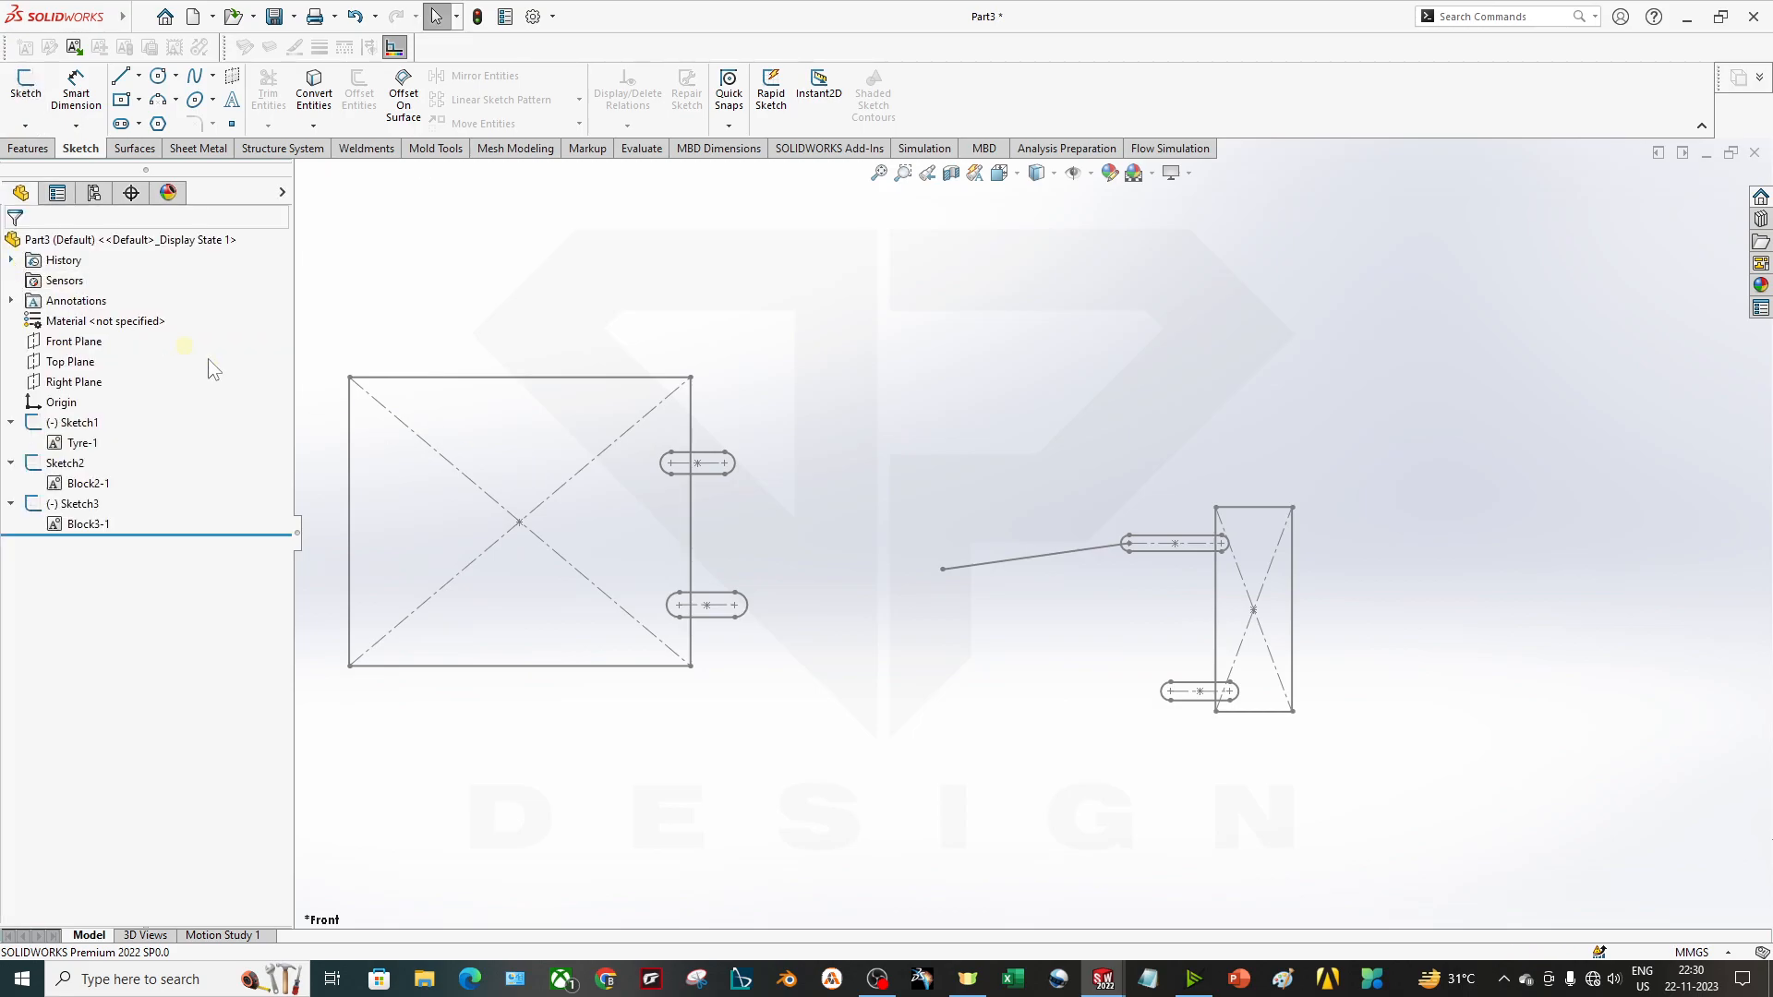
mouse_move(1103, 979)
click(1191, 886)
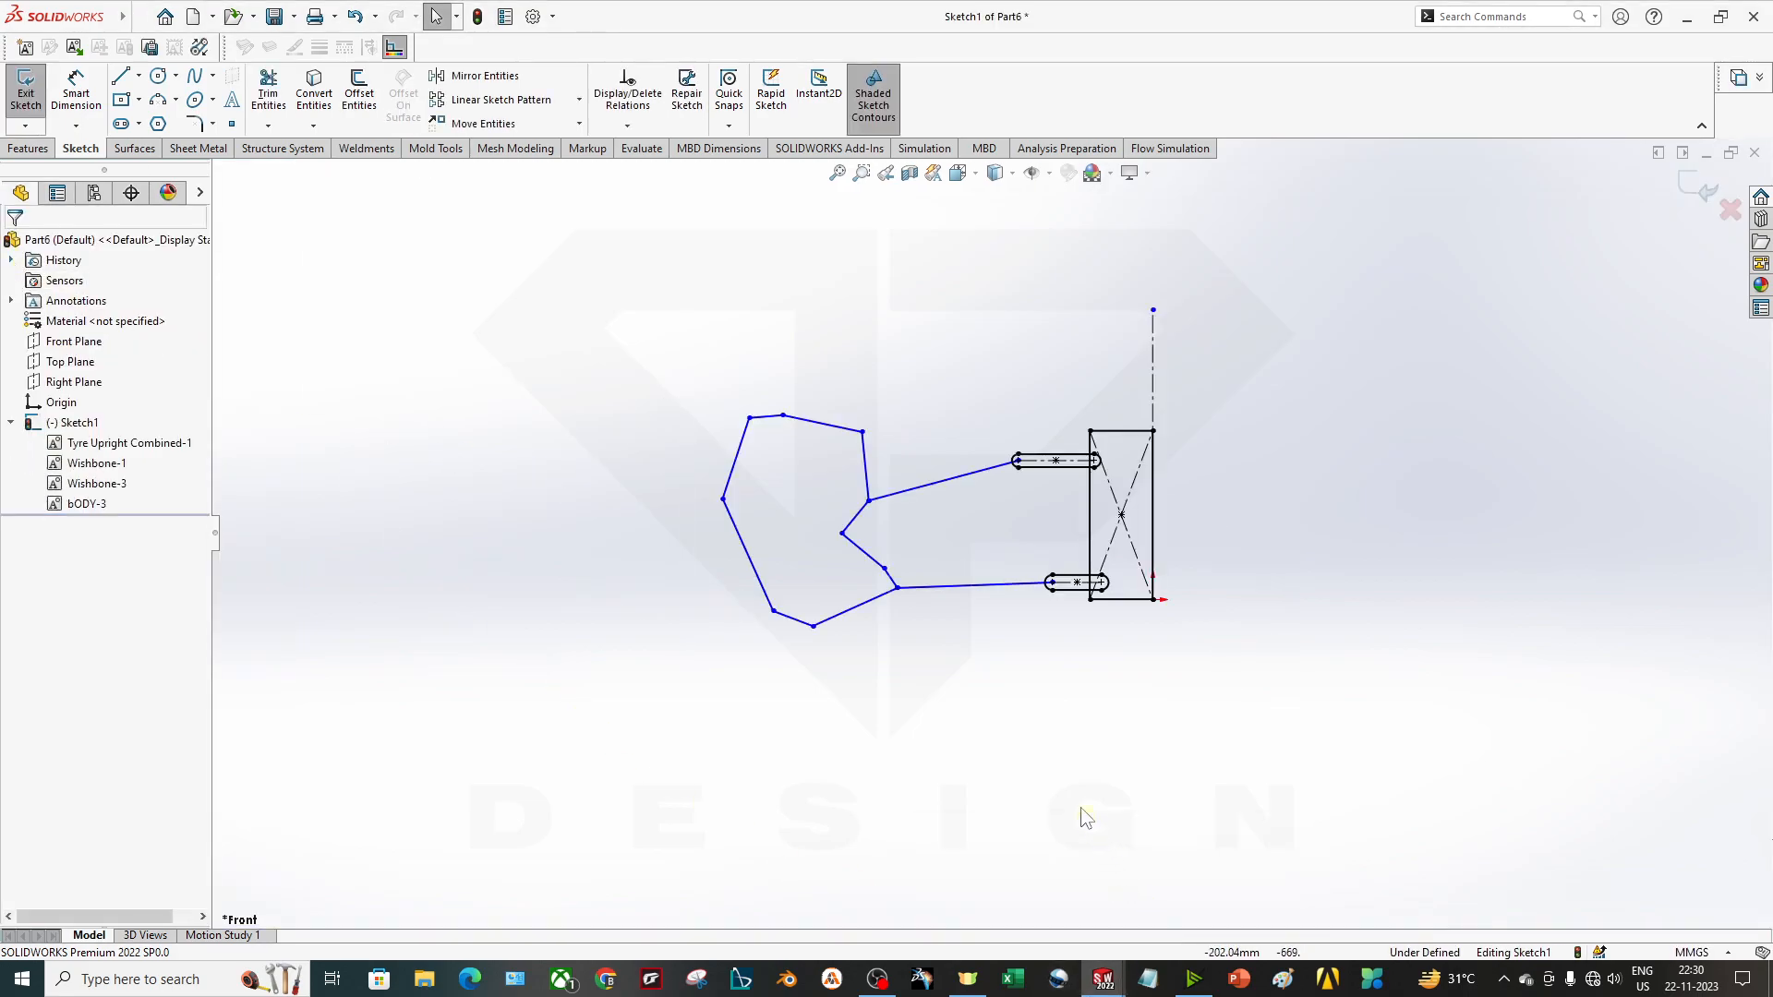
click(121, 75)
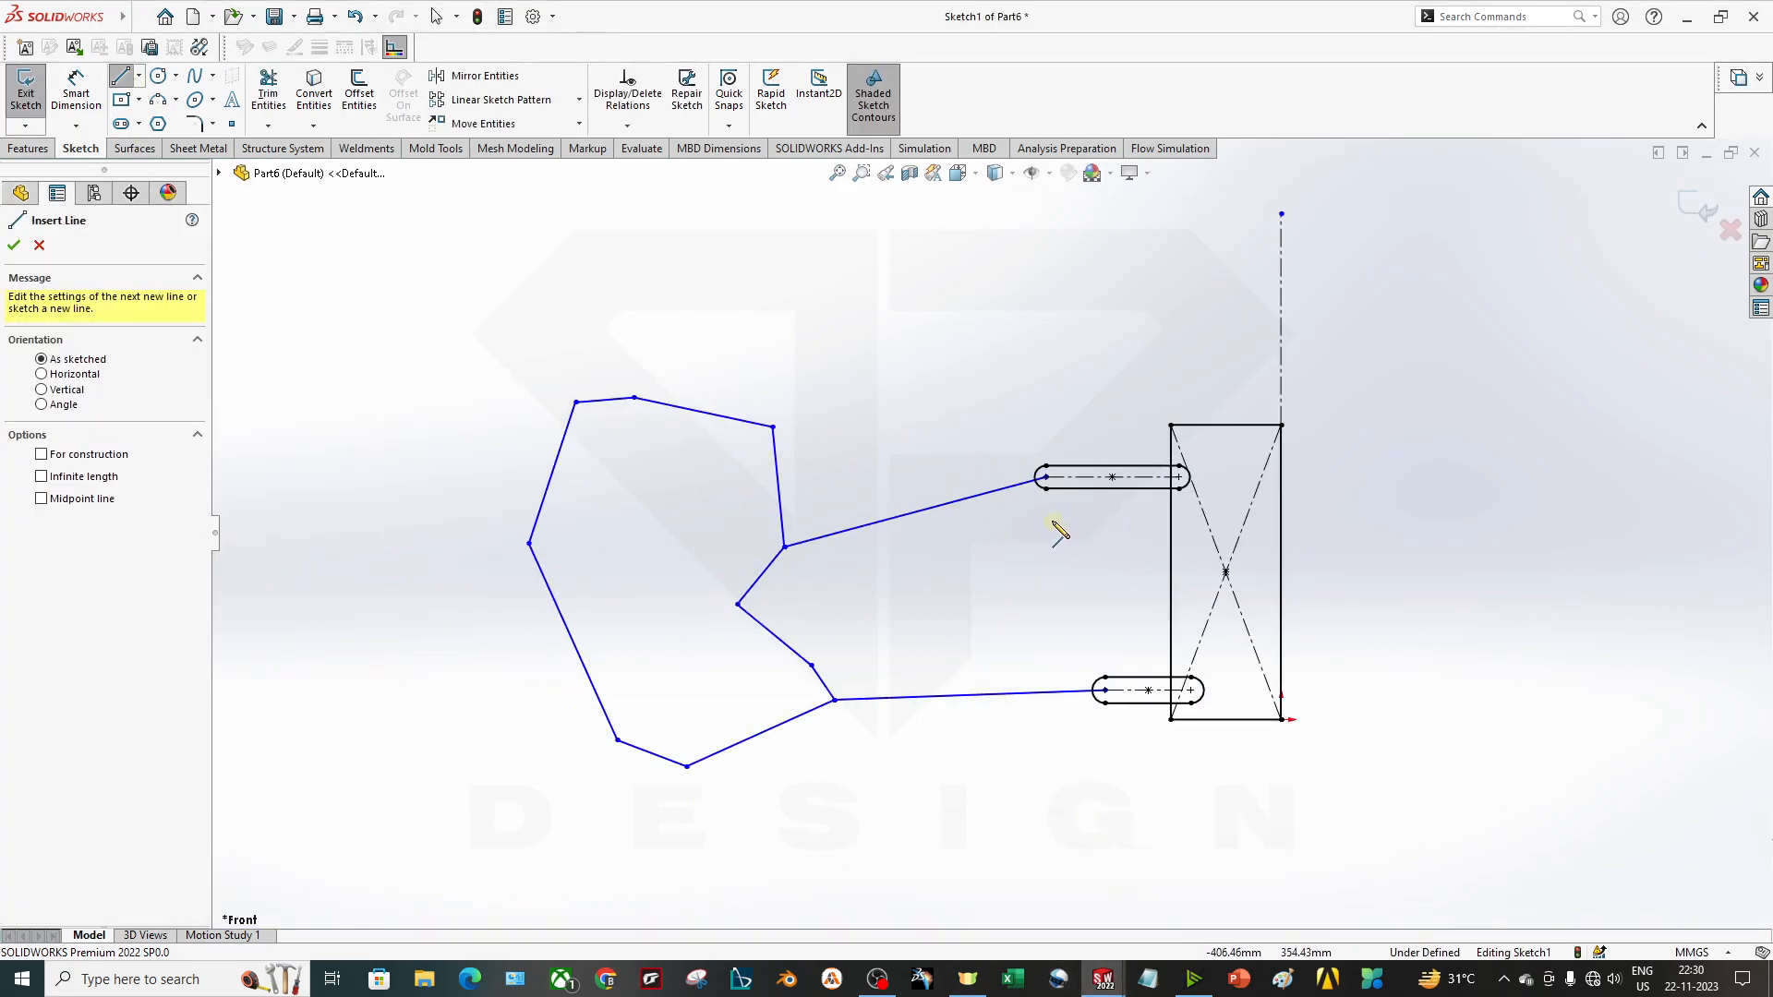
click(773, 427)
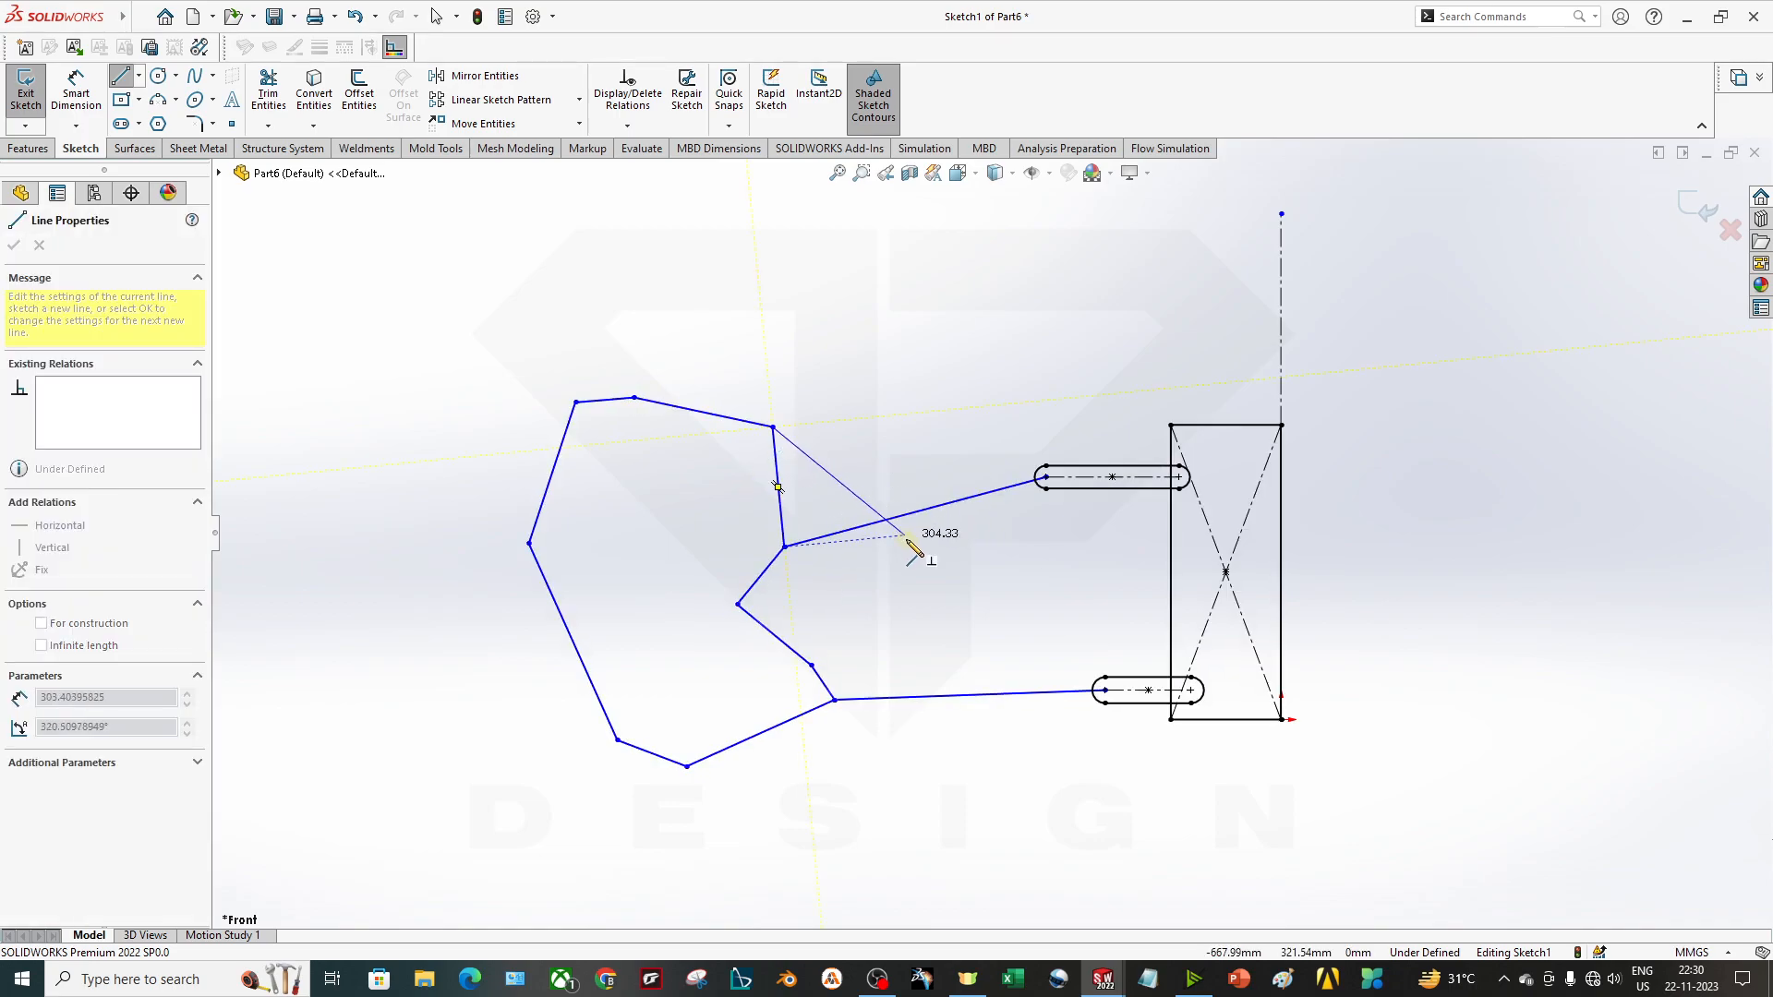
click(951, 577)
key(Escape)
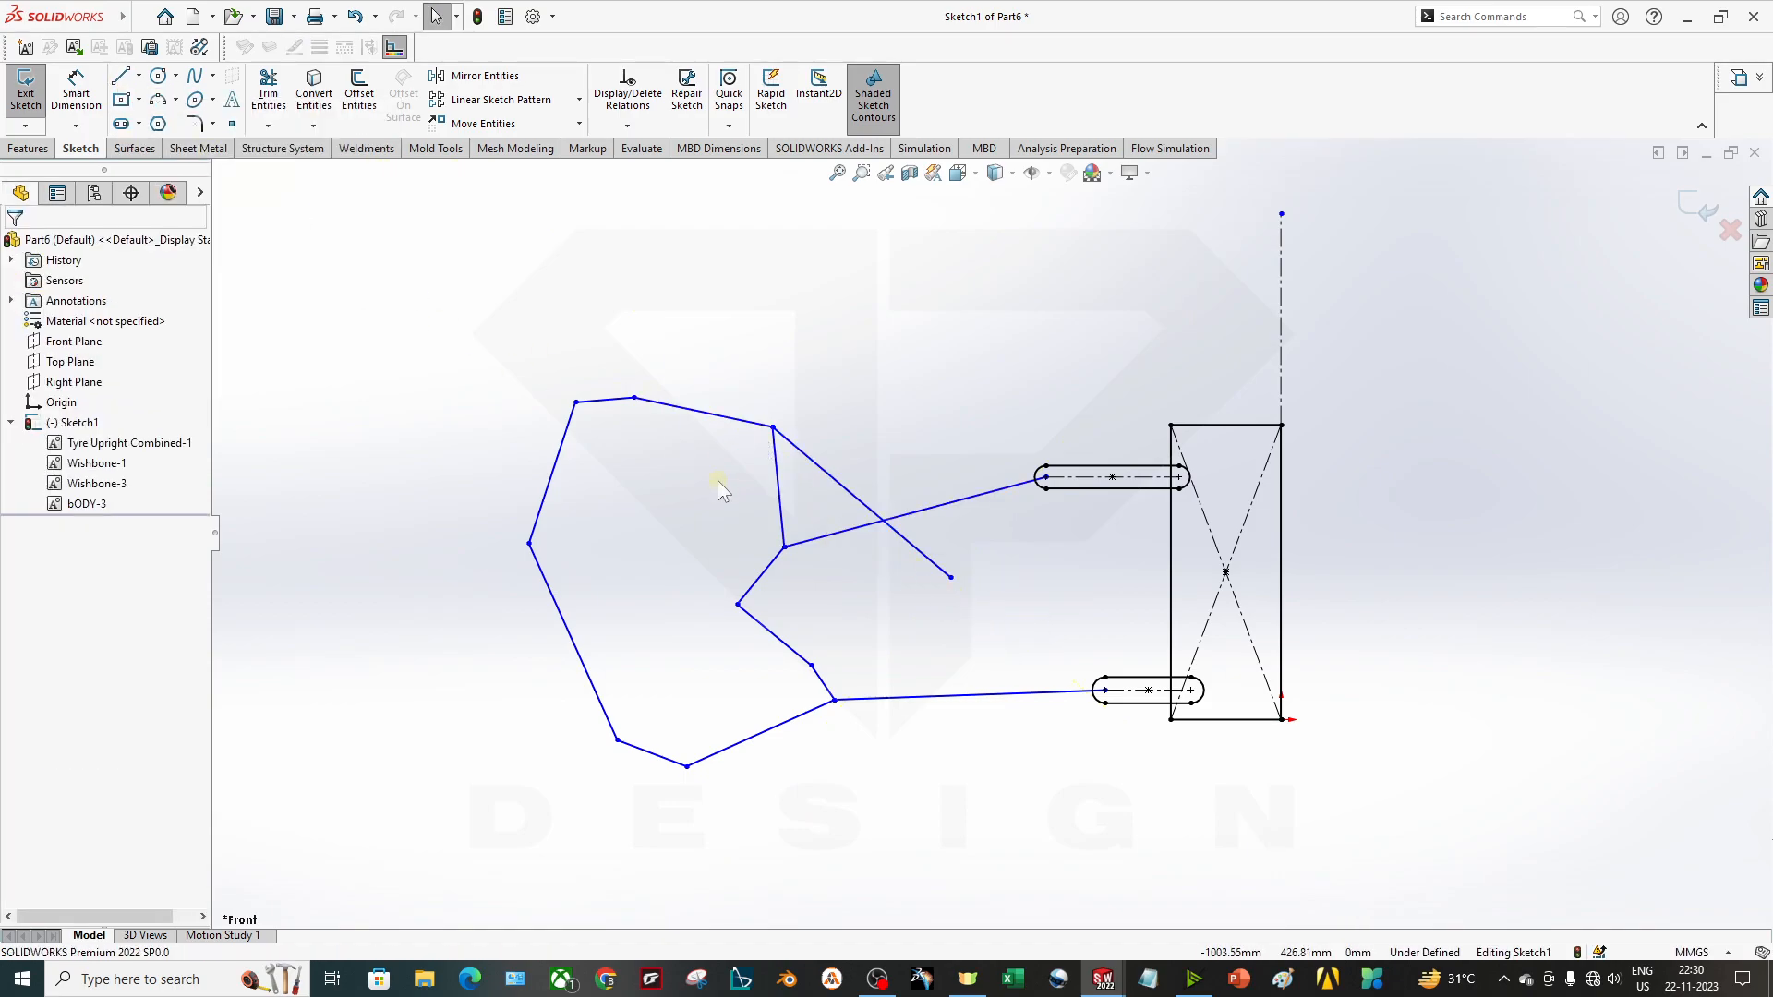
click(819, 465)
key(Delete)
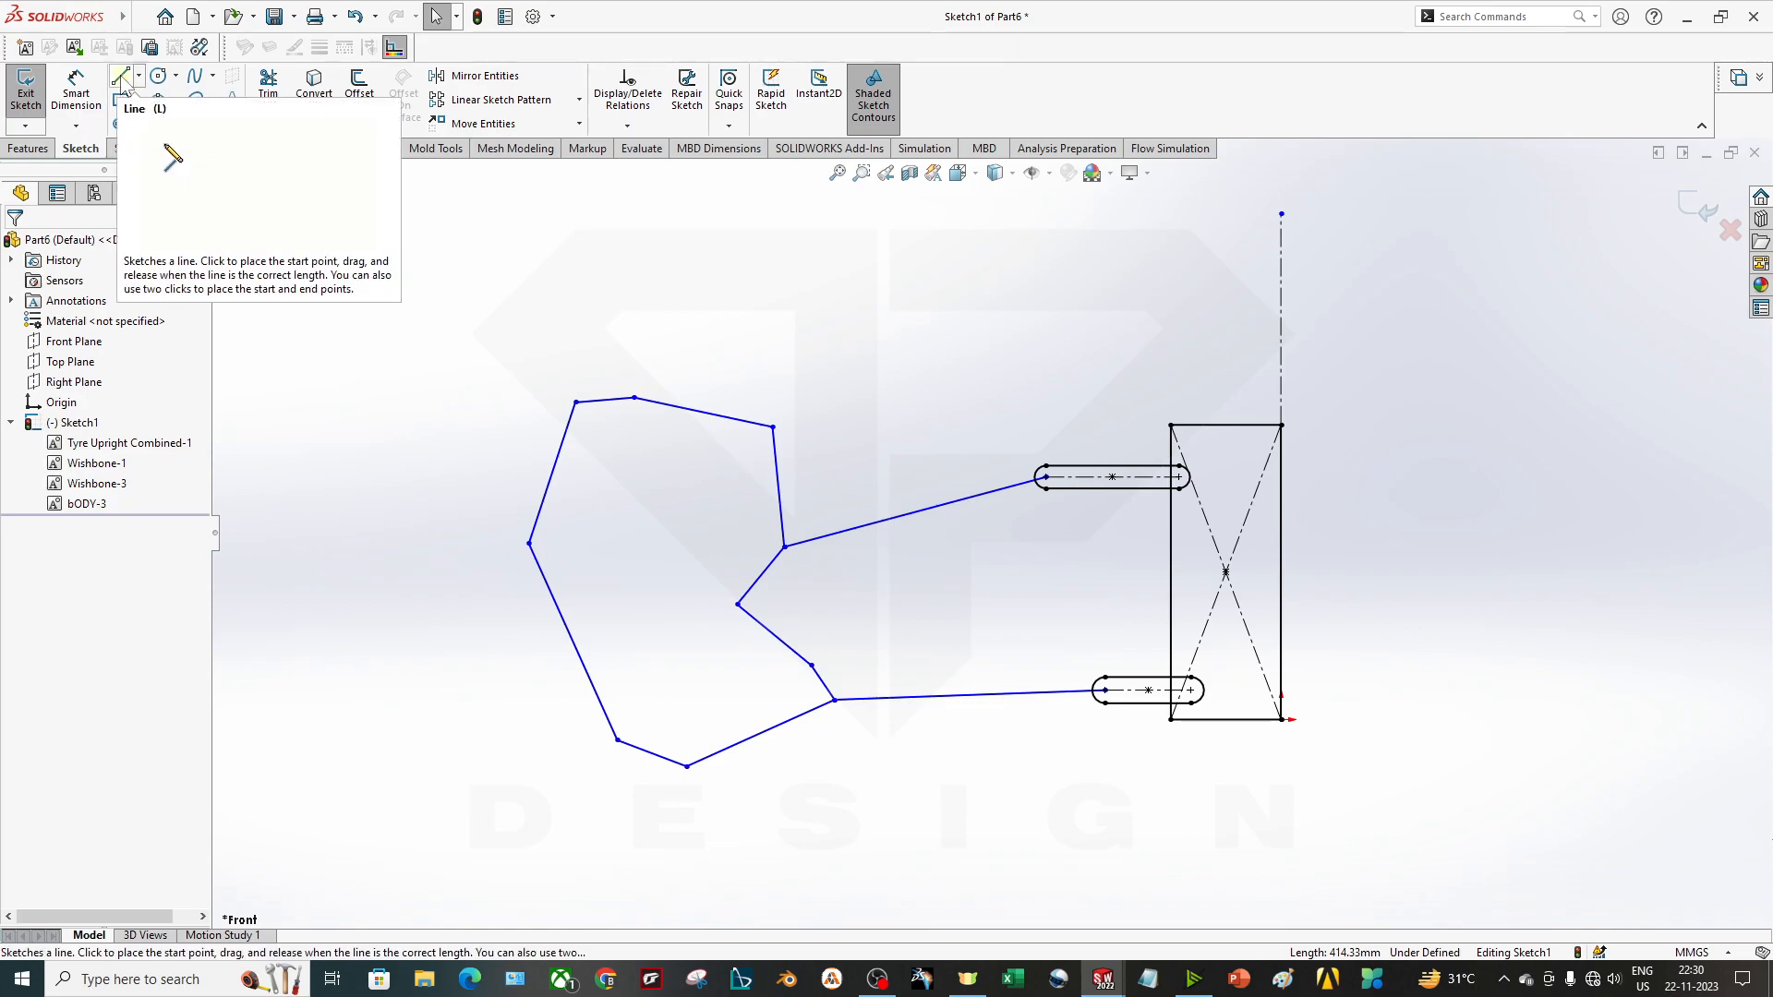
Sketch a tall, narrow centre rectangle and move it to the open area on the body's outer side, away from the wishbones.
click(121, 99)
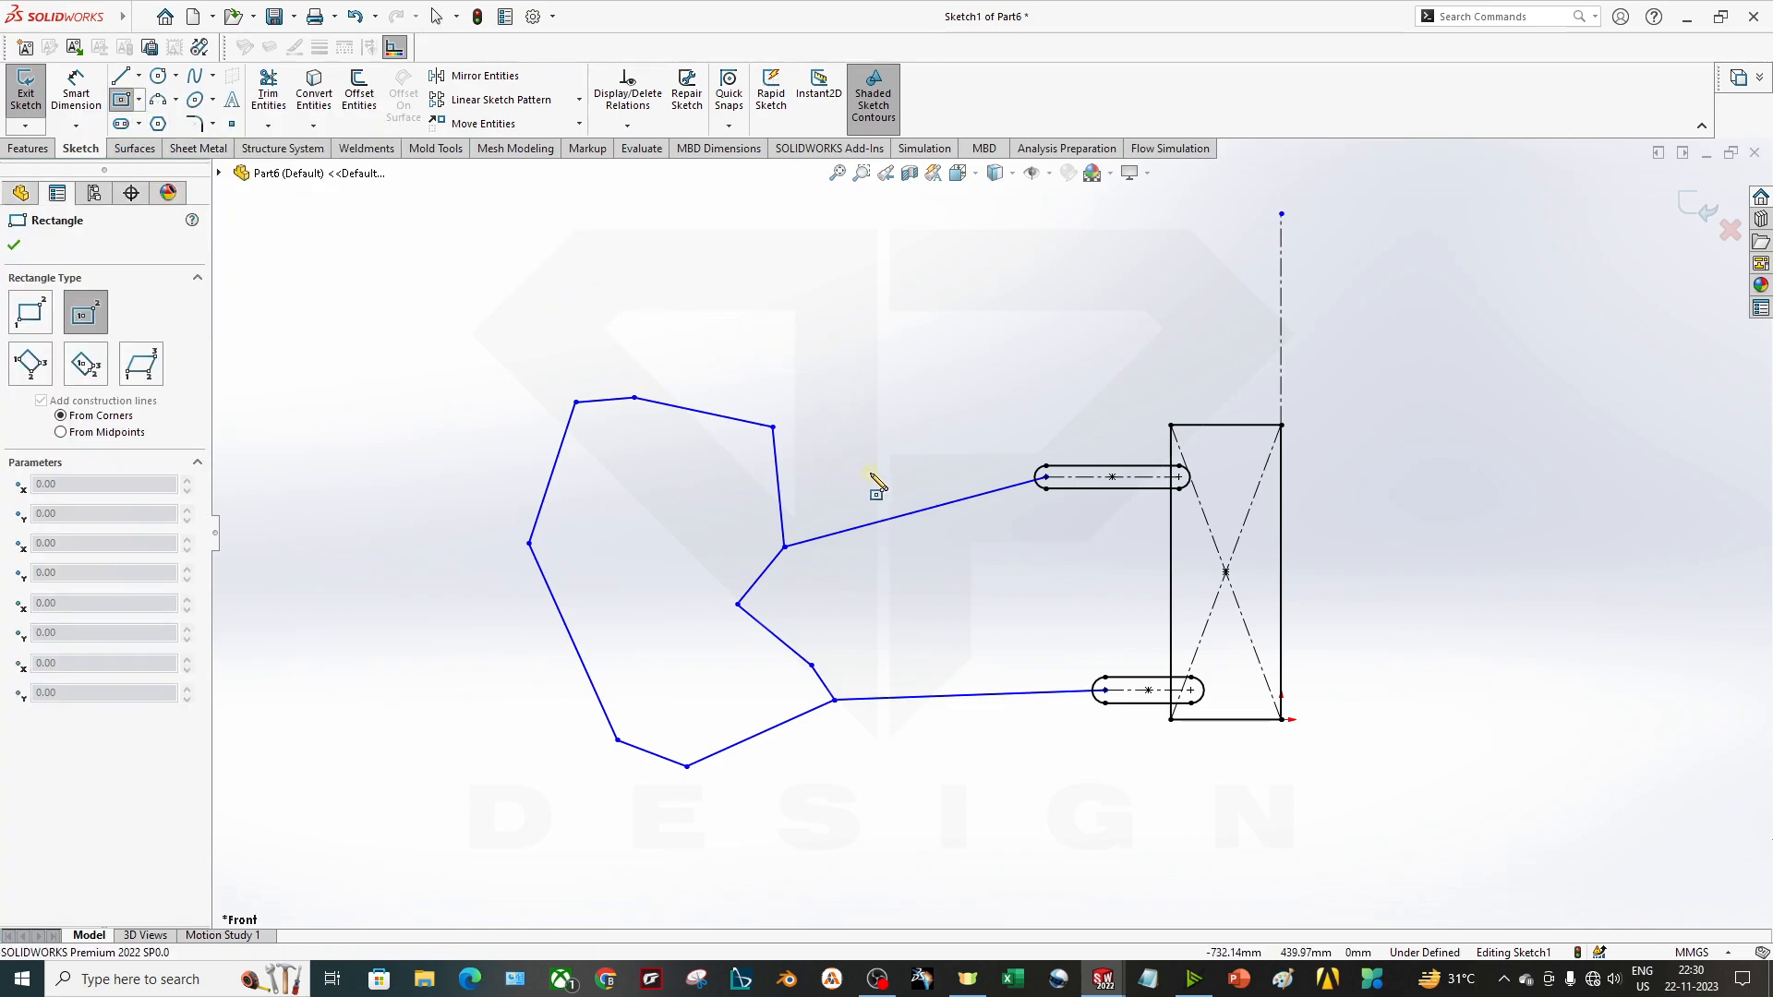
mouse_move(826, 332)
mouse_down()
mouse_move(851, 376)
mouse_move(835, 461)
mouse_up()
key(Escape)
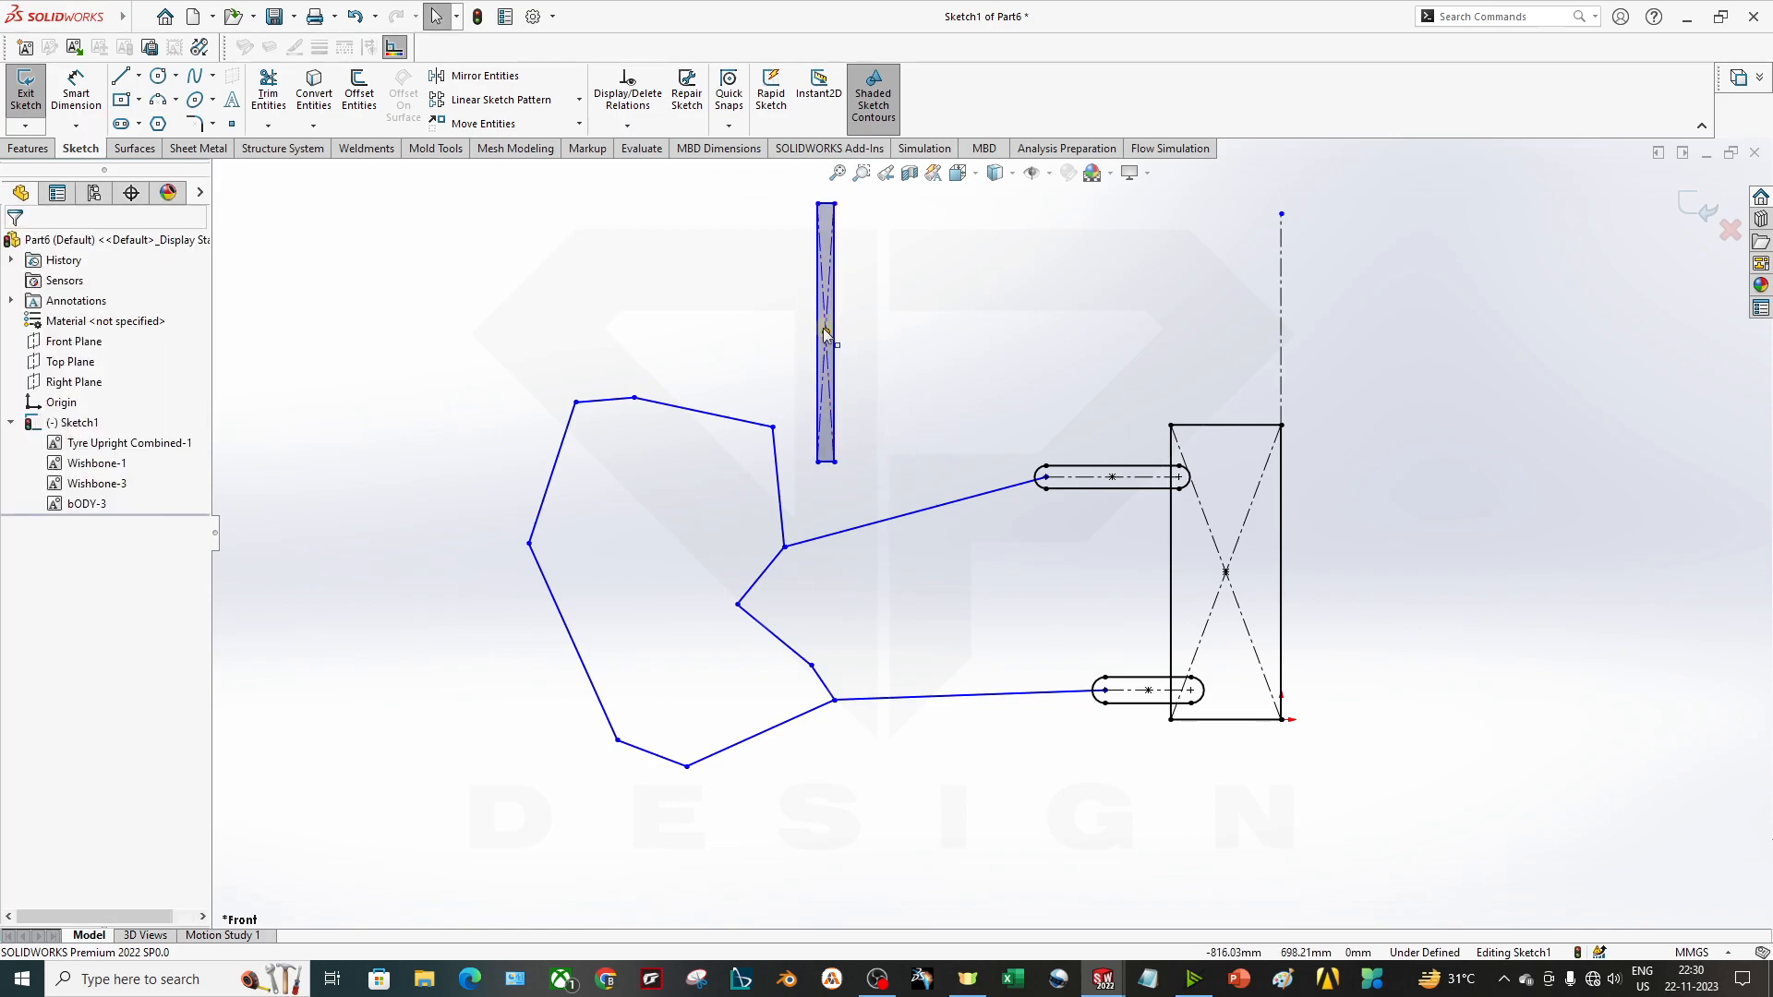
drag(829, 337, 461, 554)
Draw a line about 600 mm long from the body's upper vertex nearest the wishbones to the lower wishbone line.
click(121, 76)
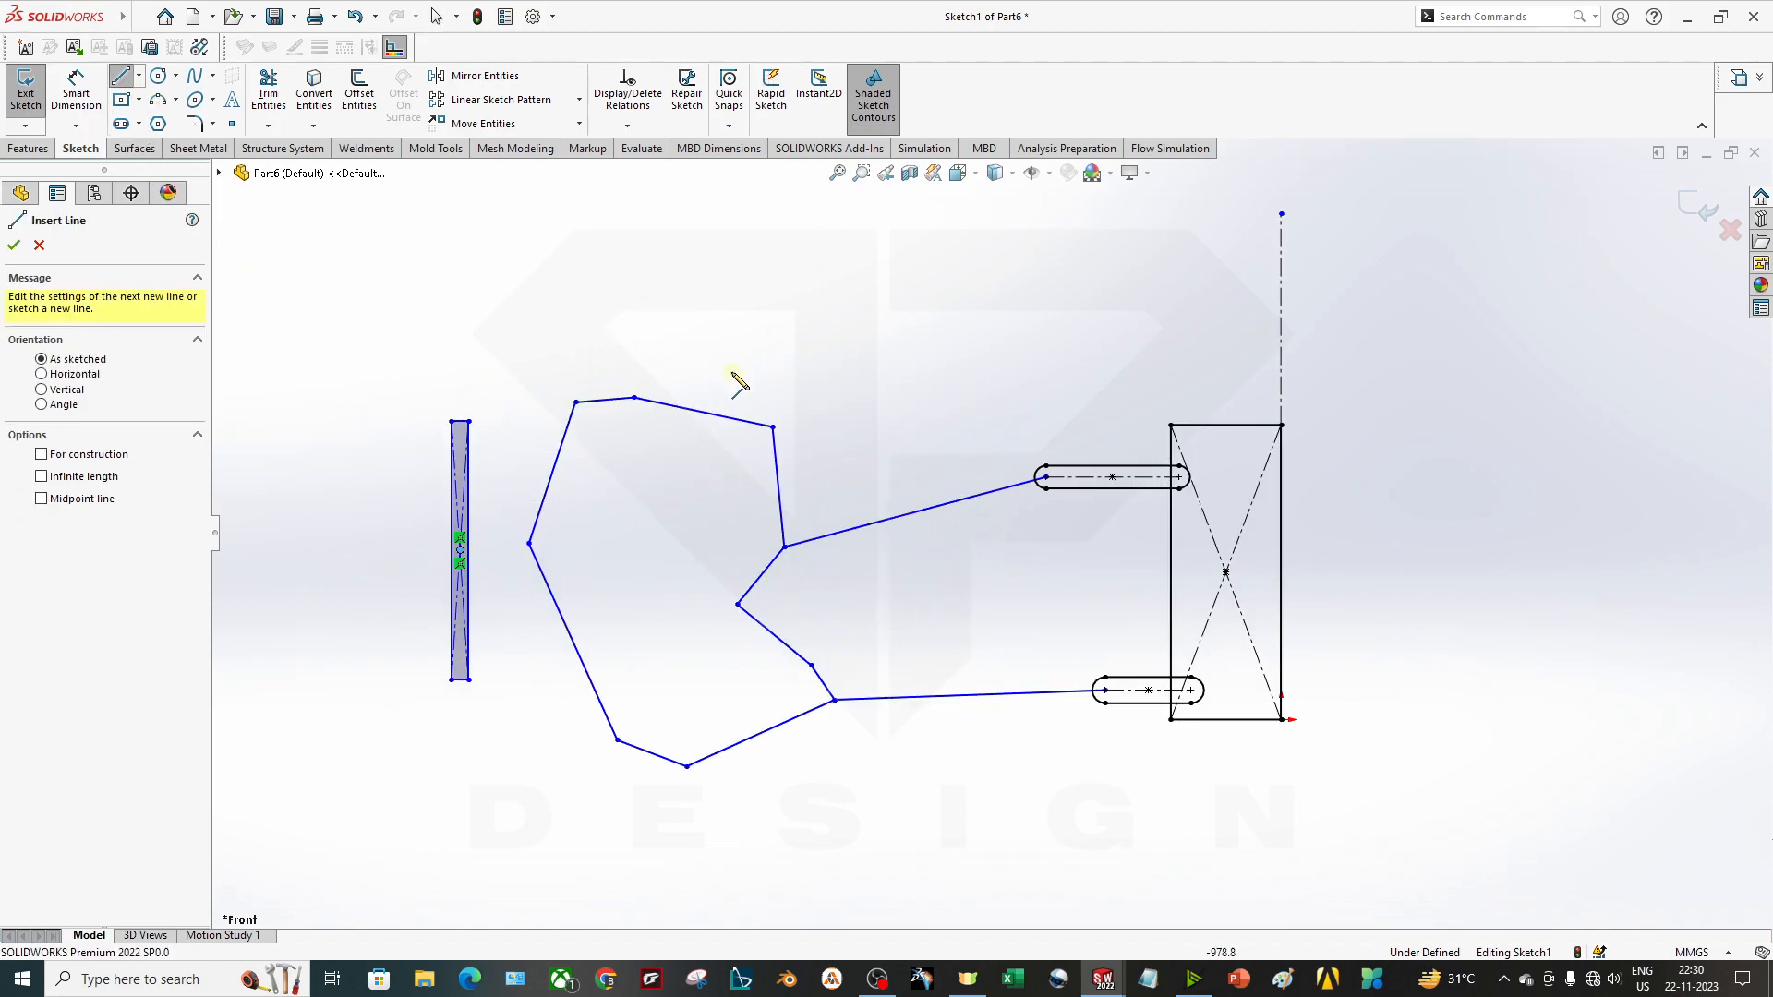
click(774, 427)
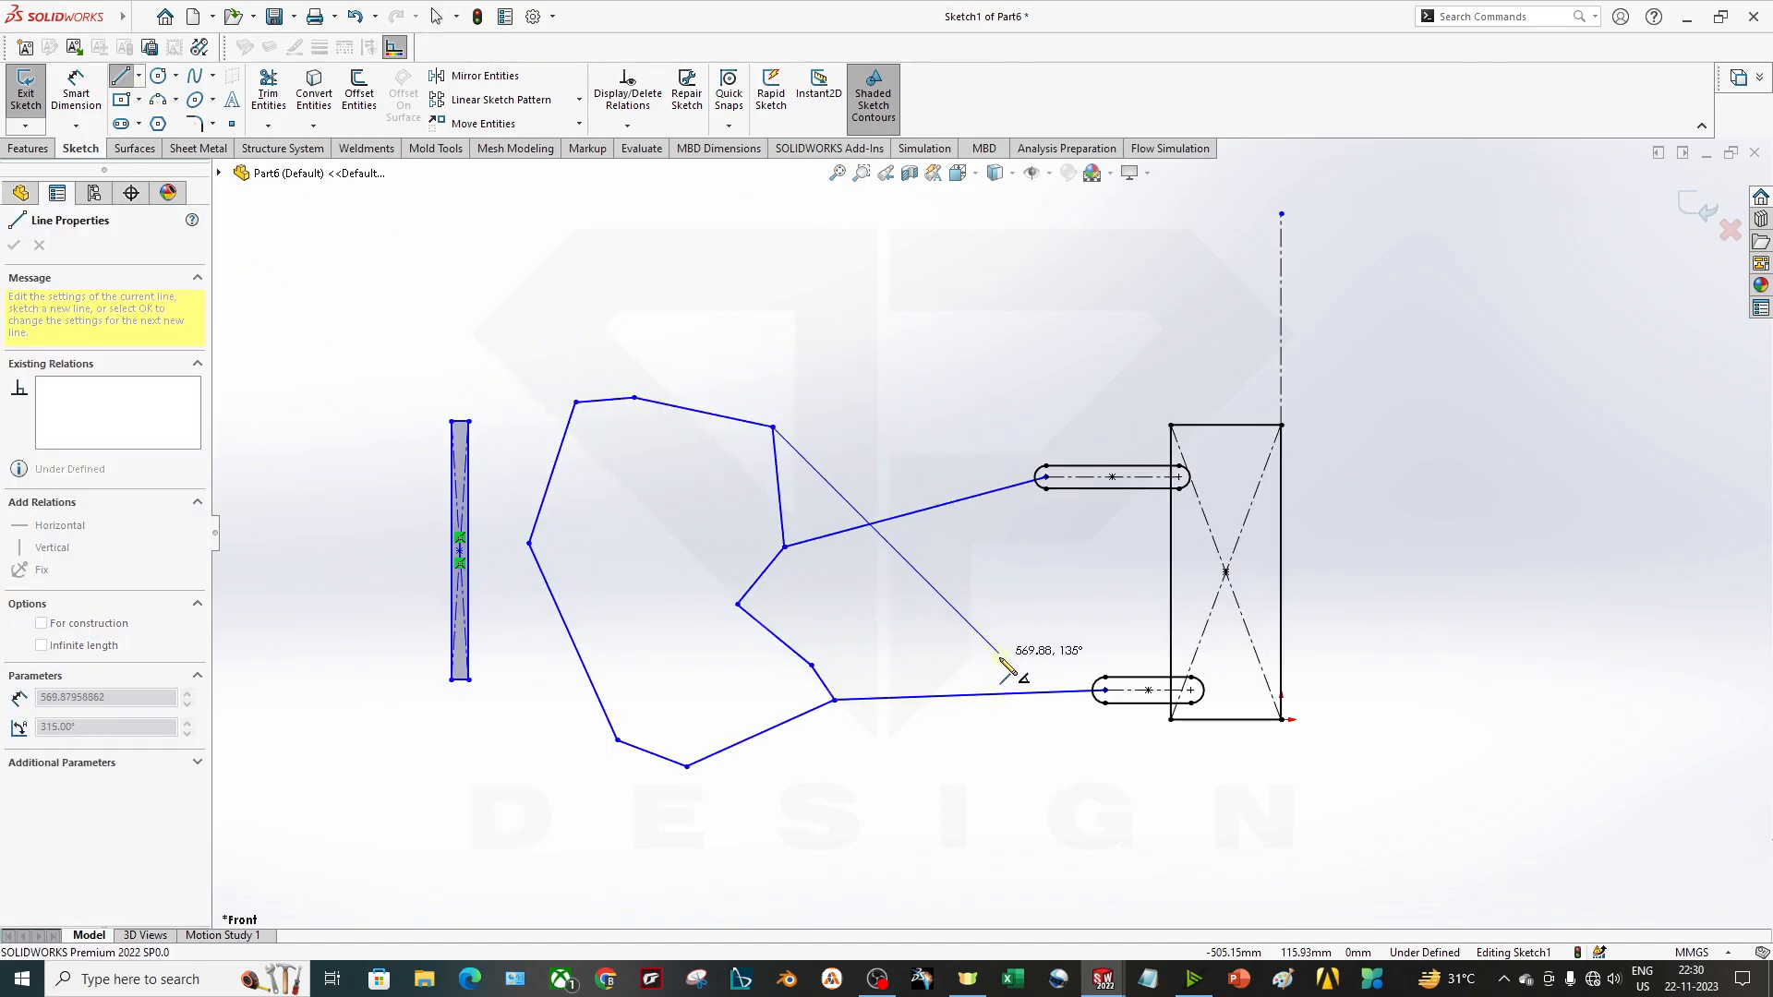
click(1029, 693)
key(Escape)
drag(1029, 693, 992, 702)
Make a block from the diagonal line between the body and the lower wishbone.
click(883, 592)
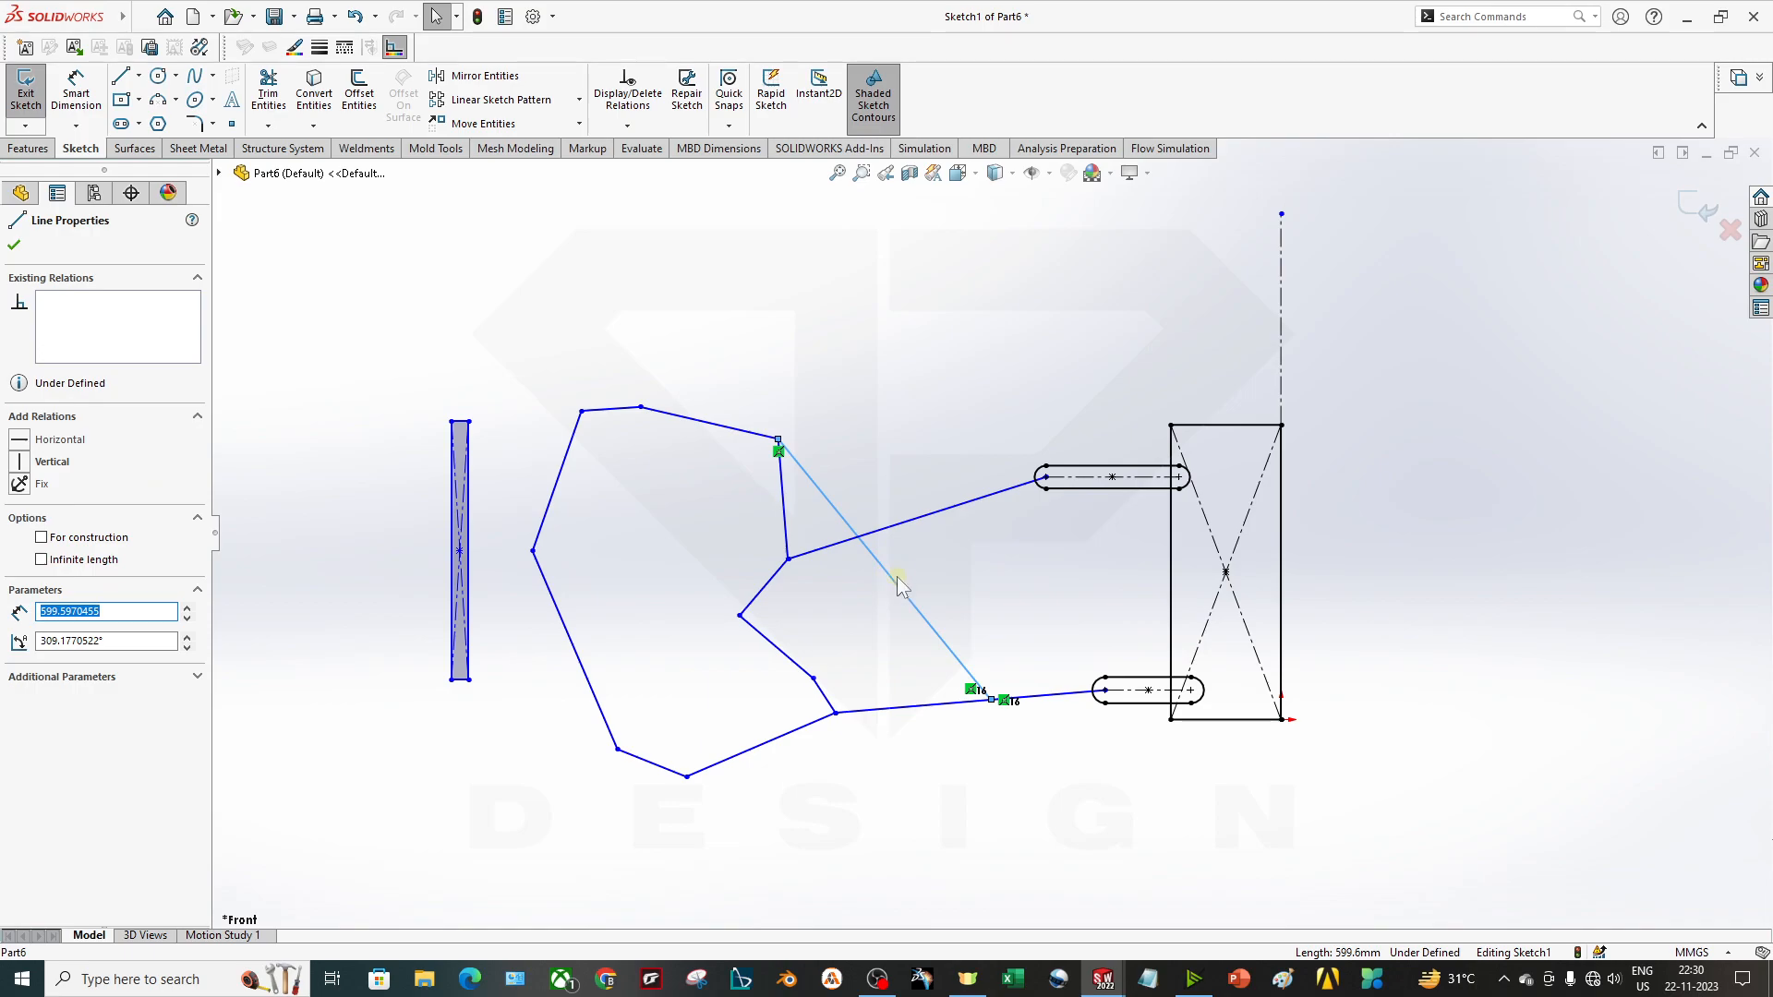
right_click(896, 590)
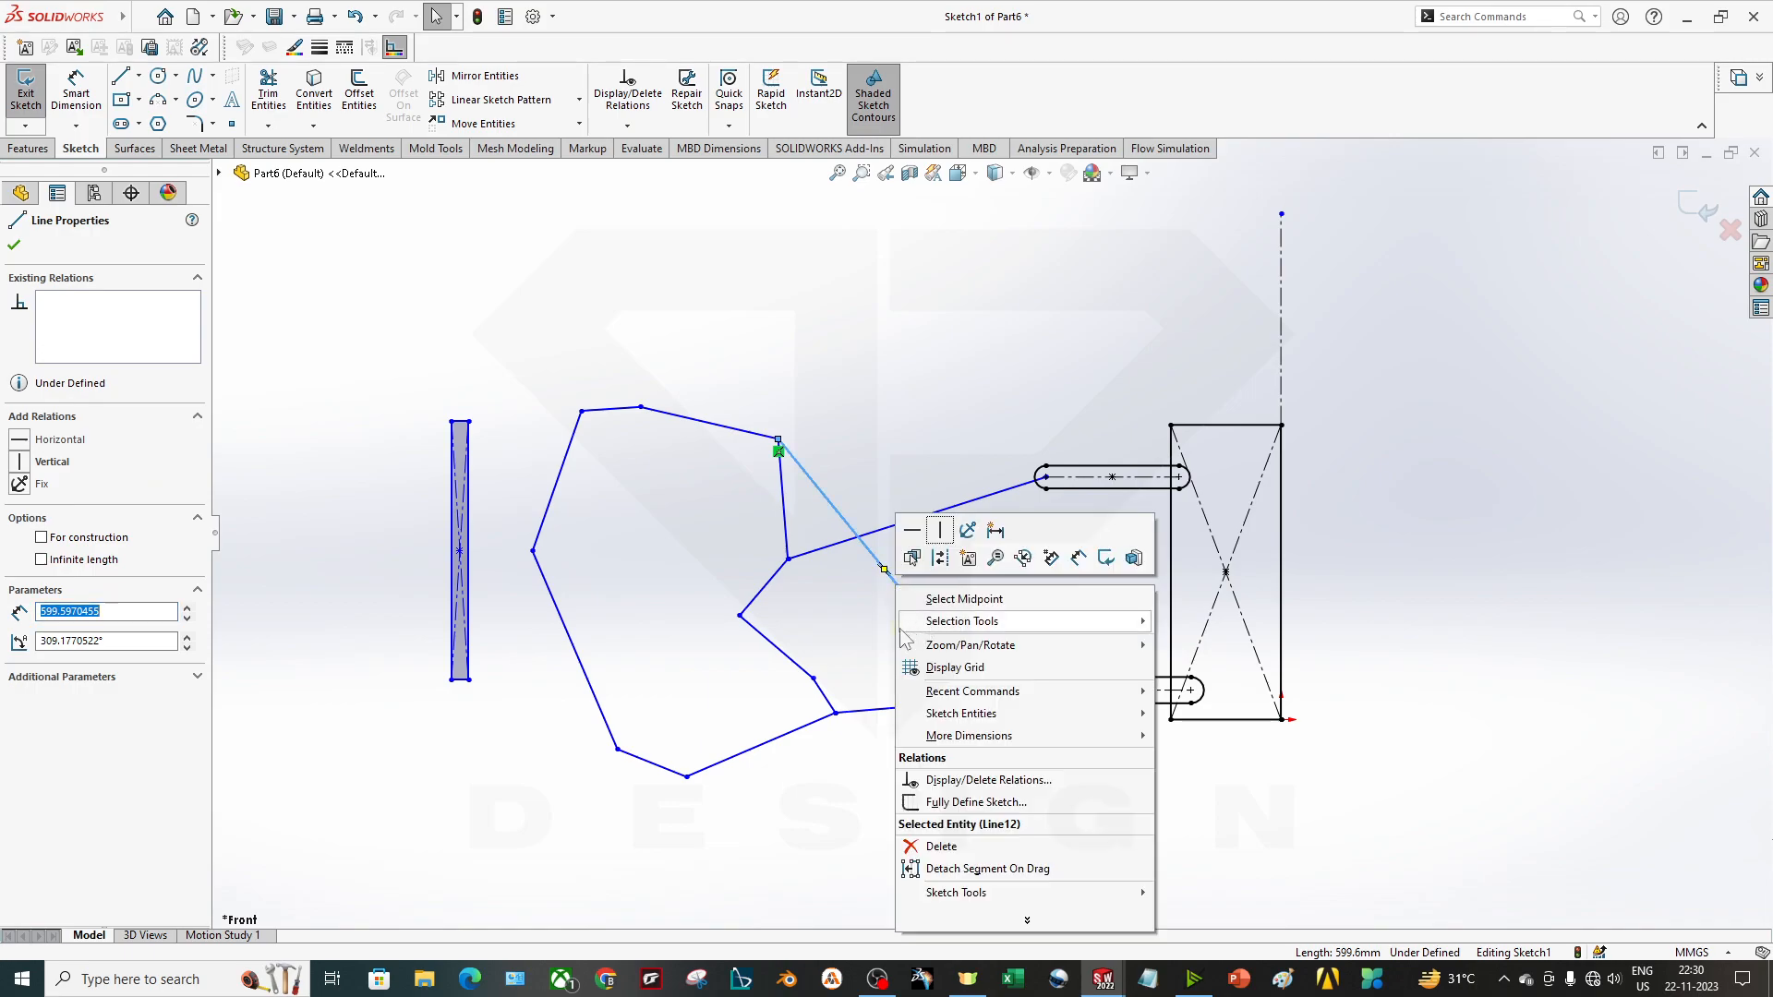
click(865, 632)
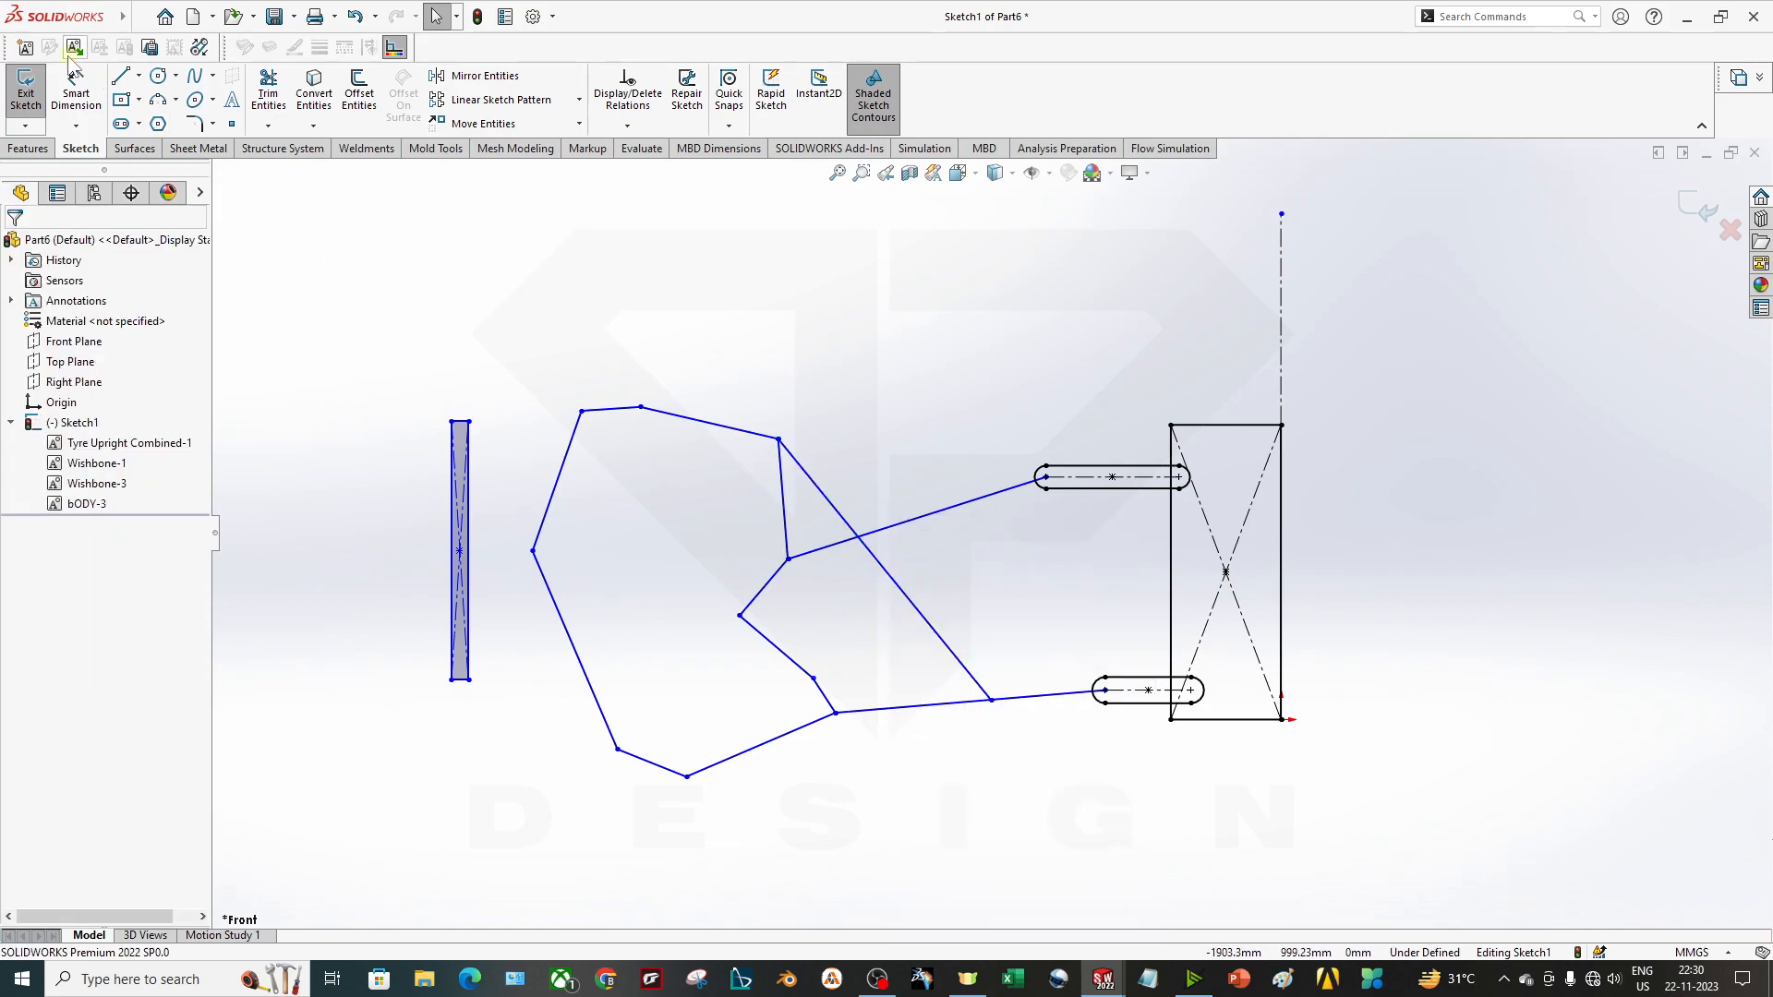
click(26, 48)
click(845, 525)
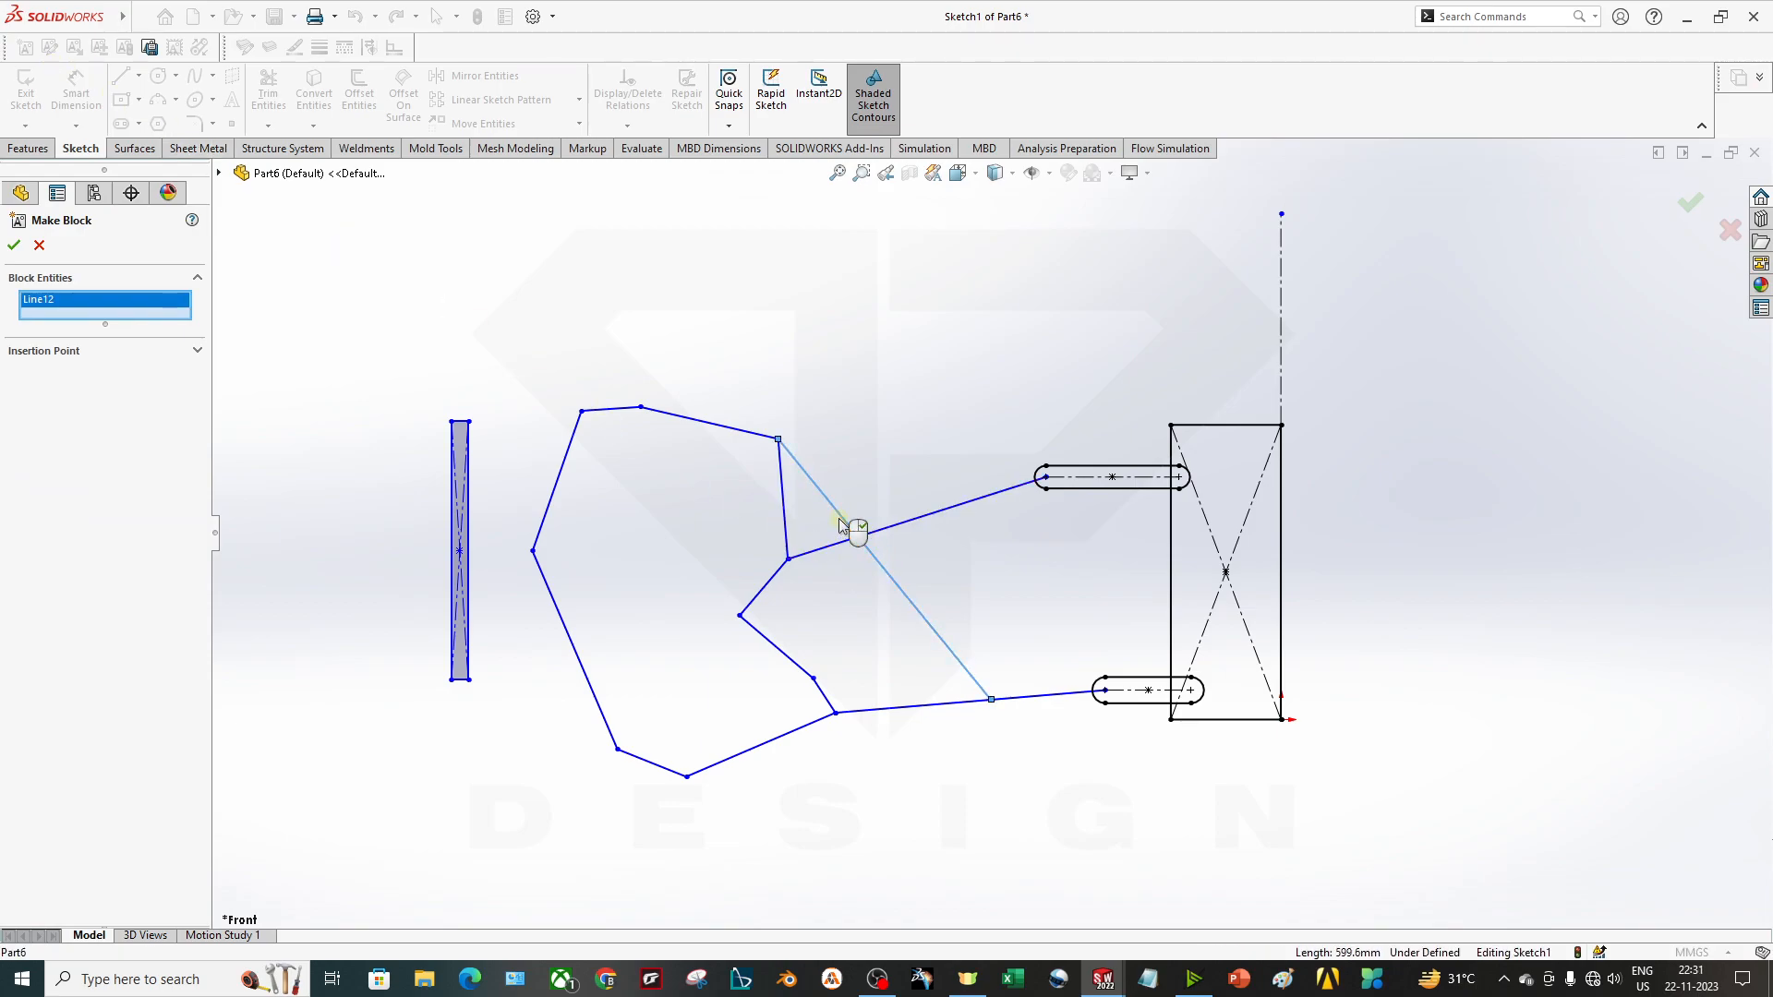
click(14, 245)
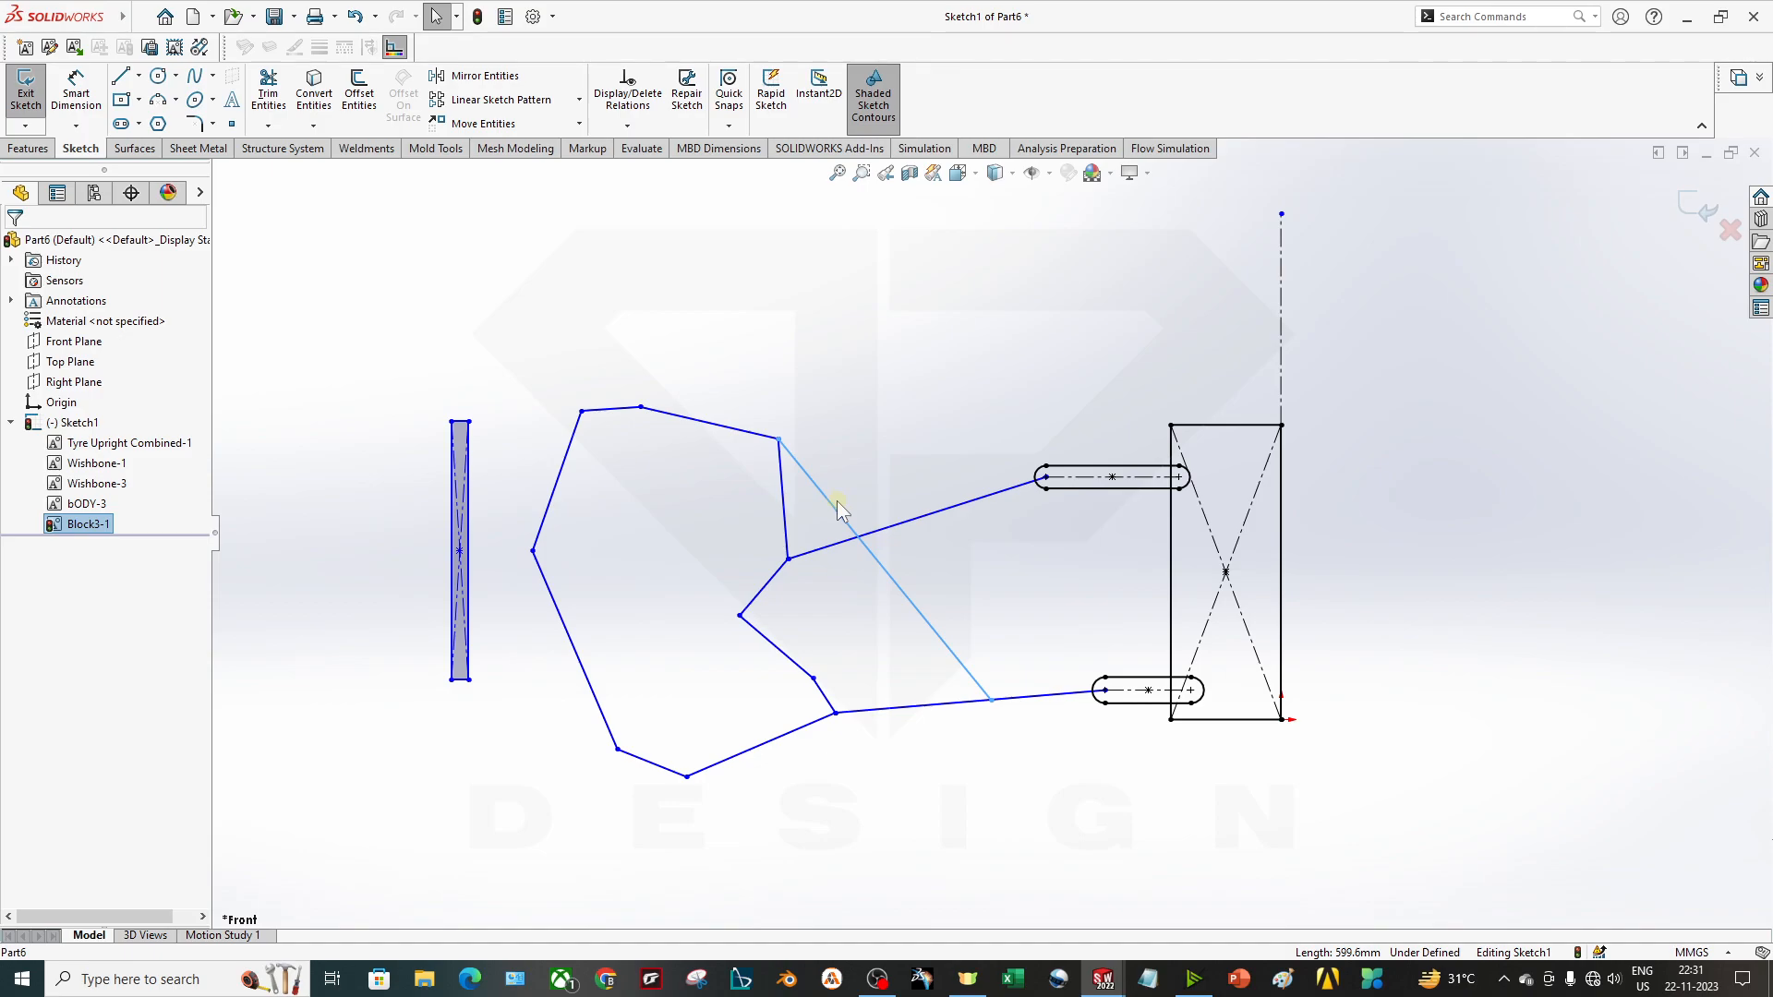
Rename the new diagonal line block as Sus1.
click(837, 509)
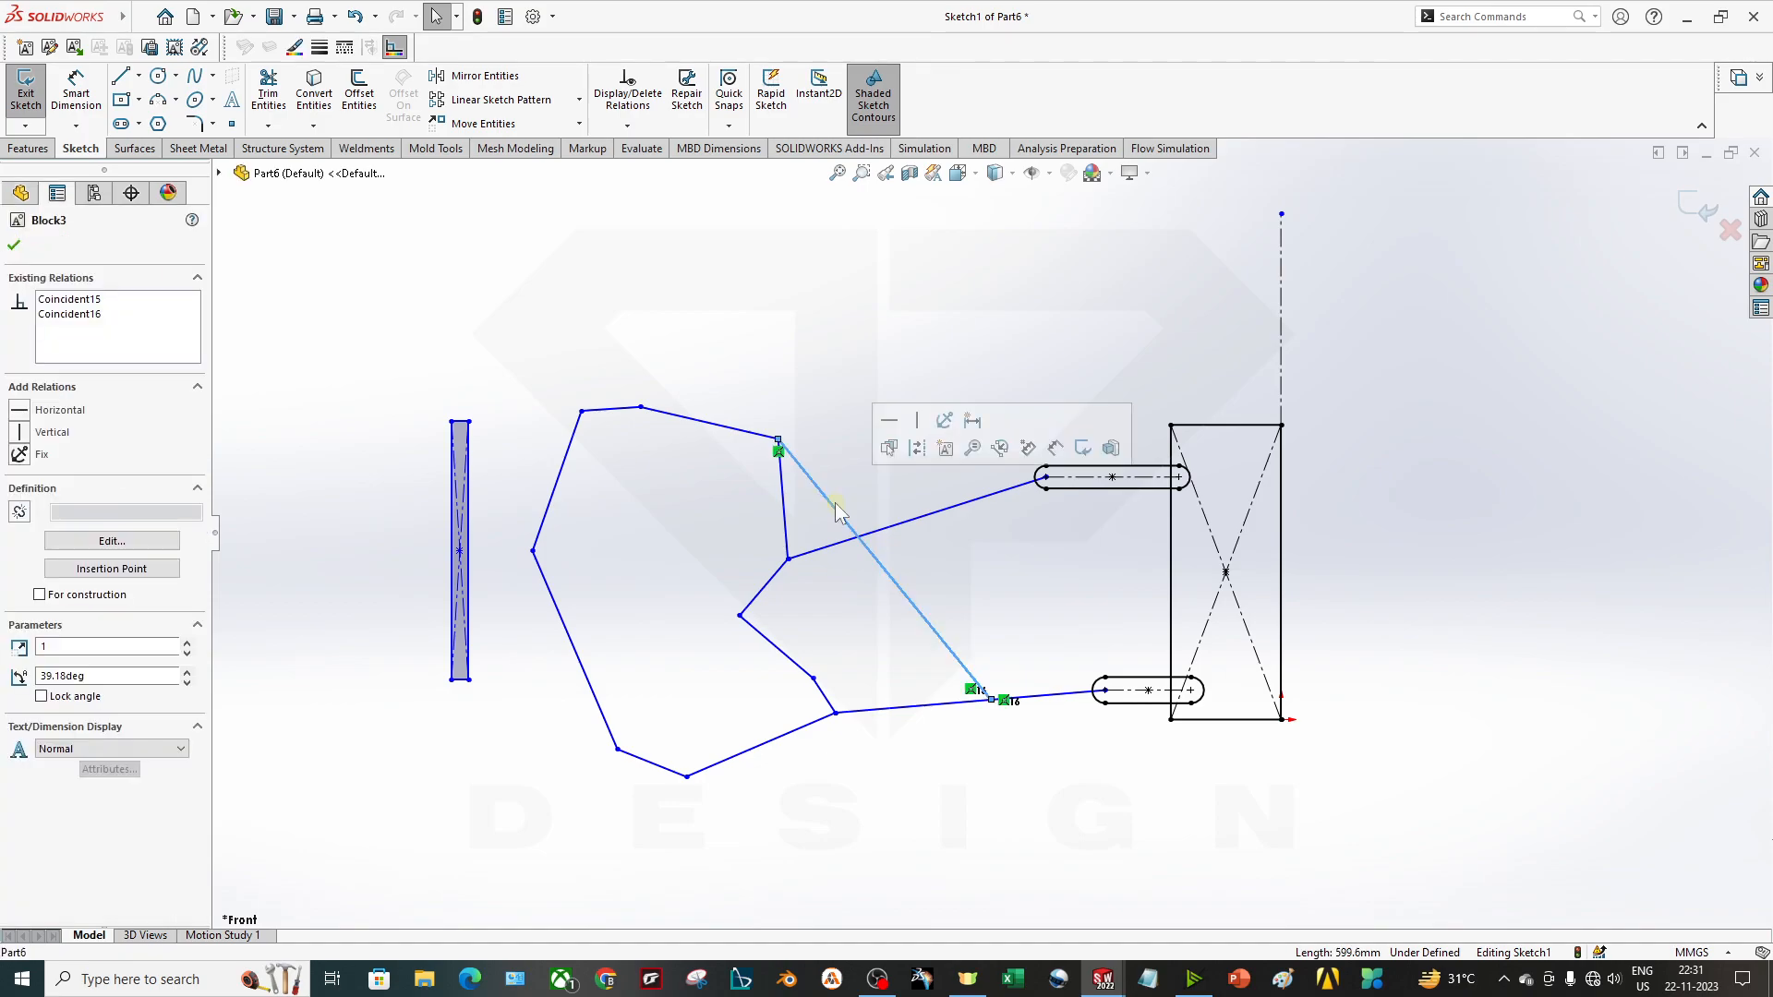
click(14, 247)
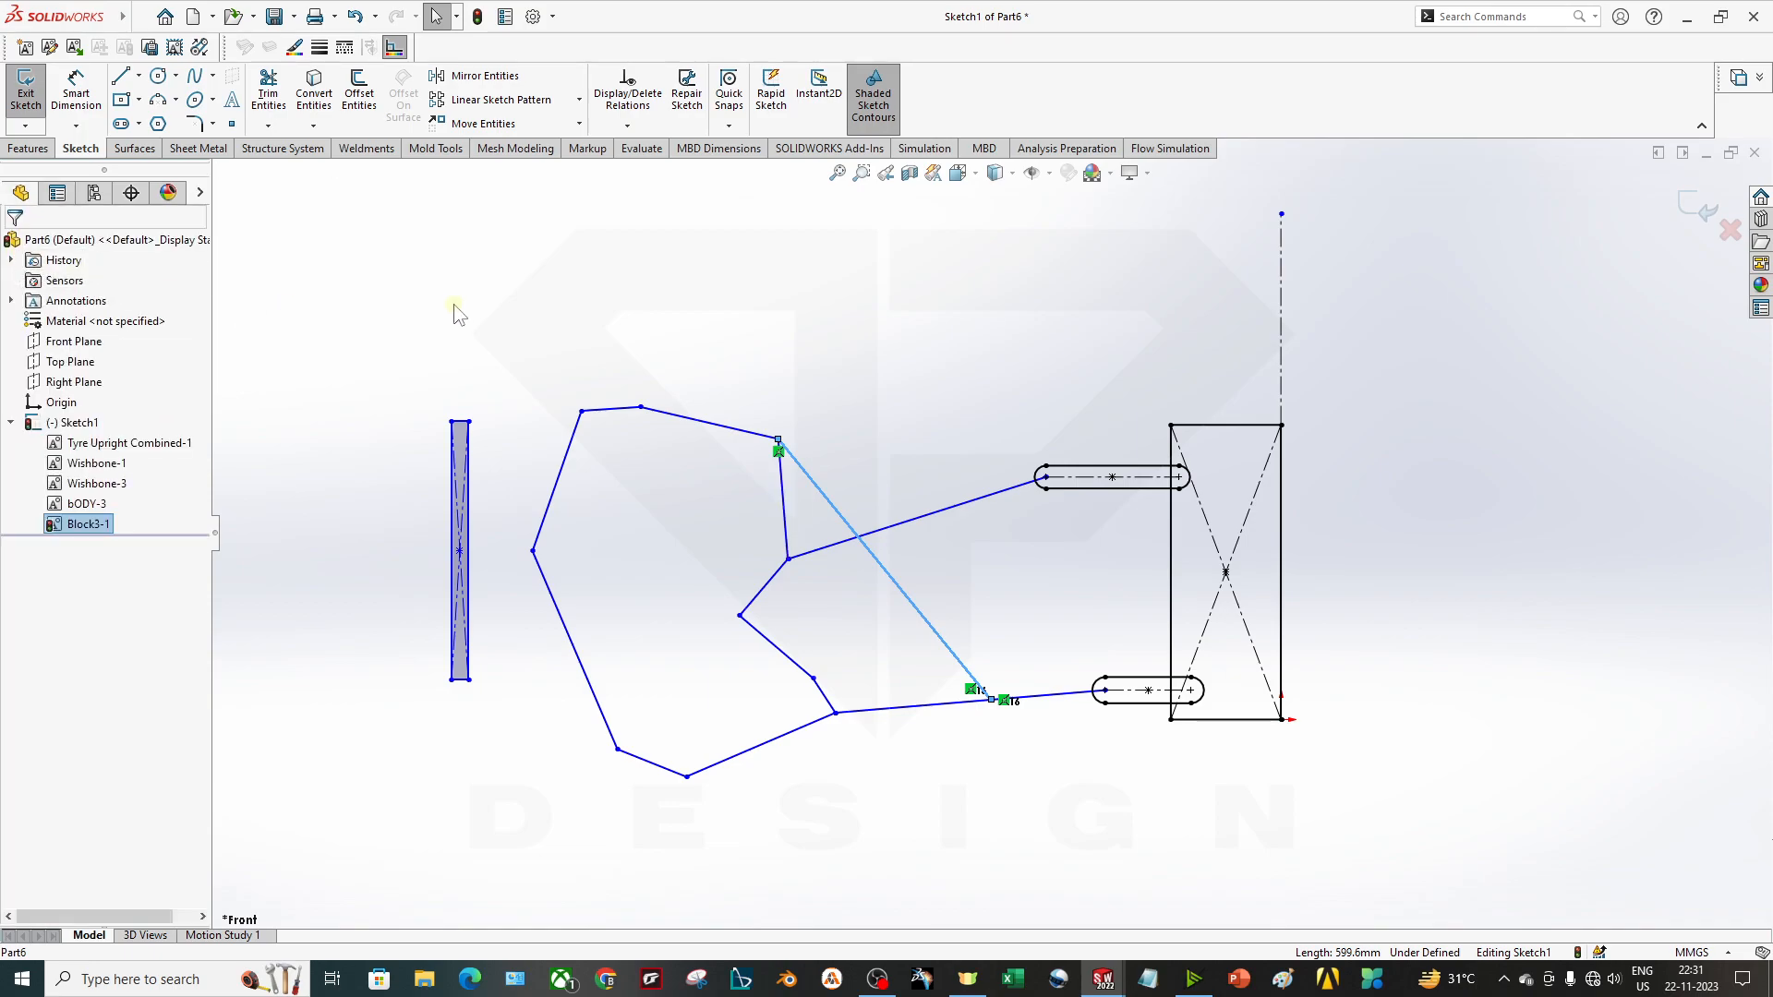
right_click(107, 525)
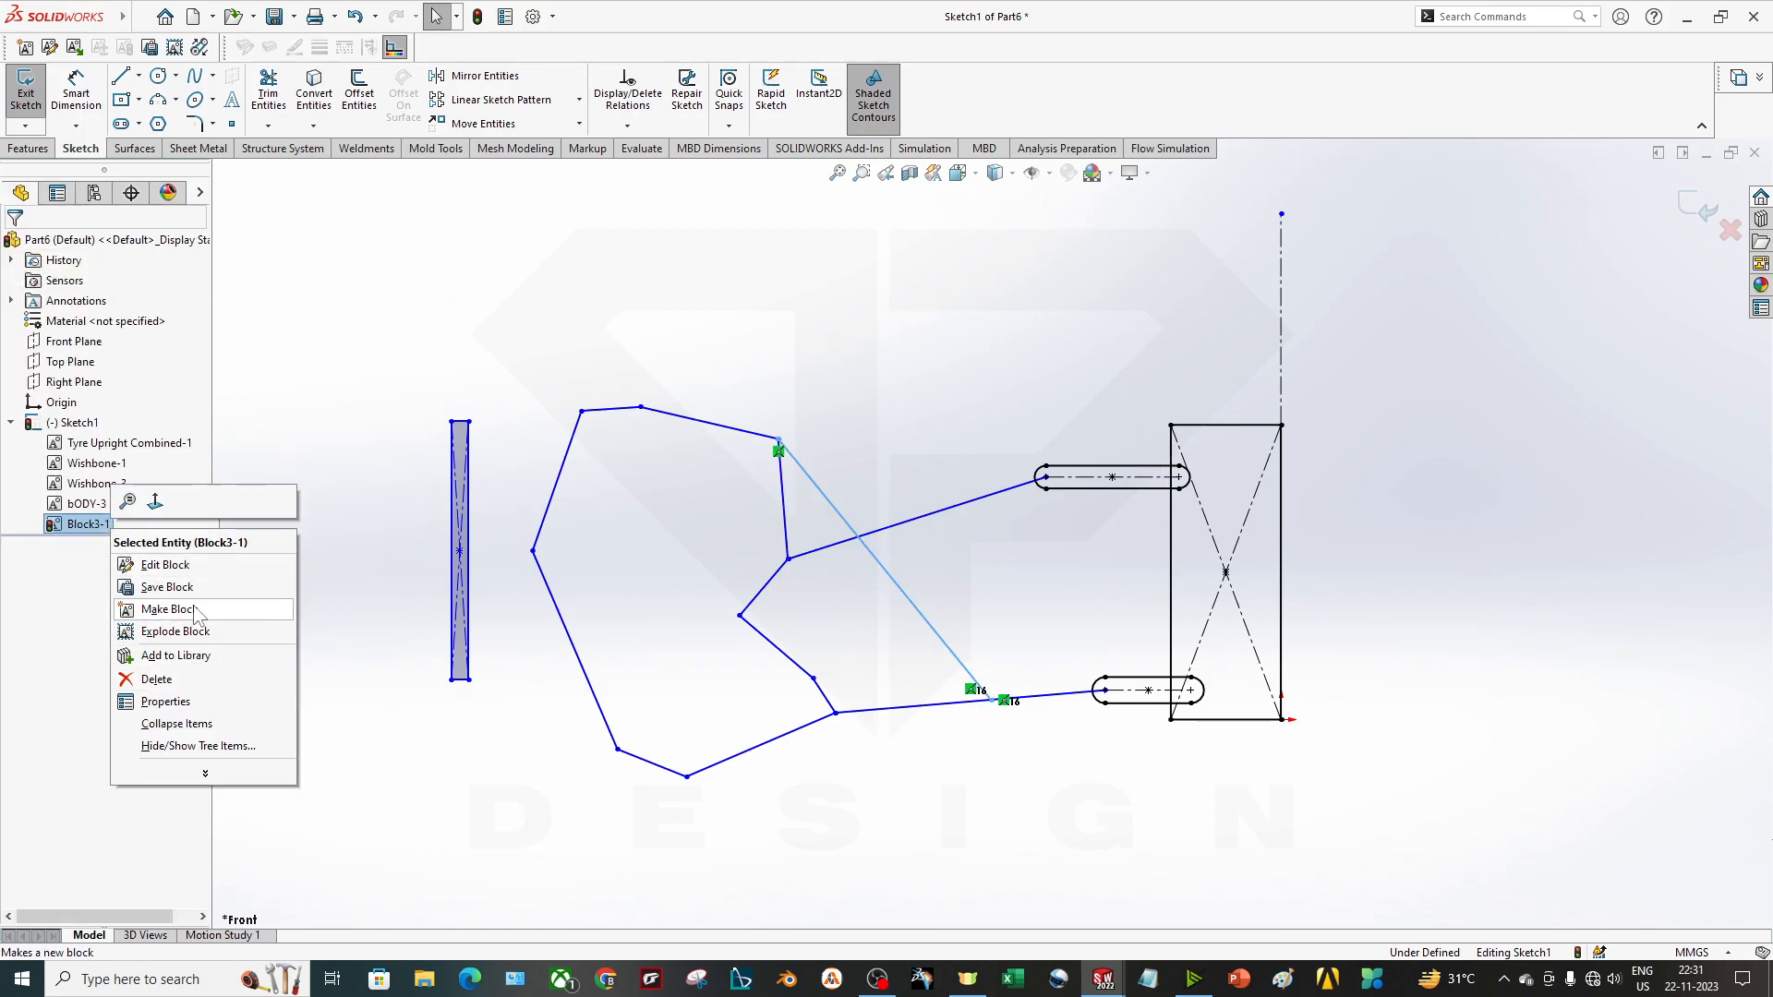
click(166, 701)
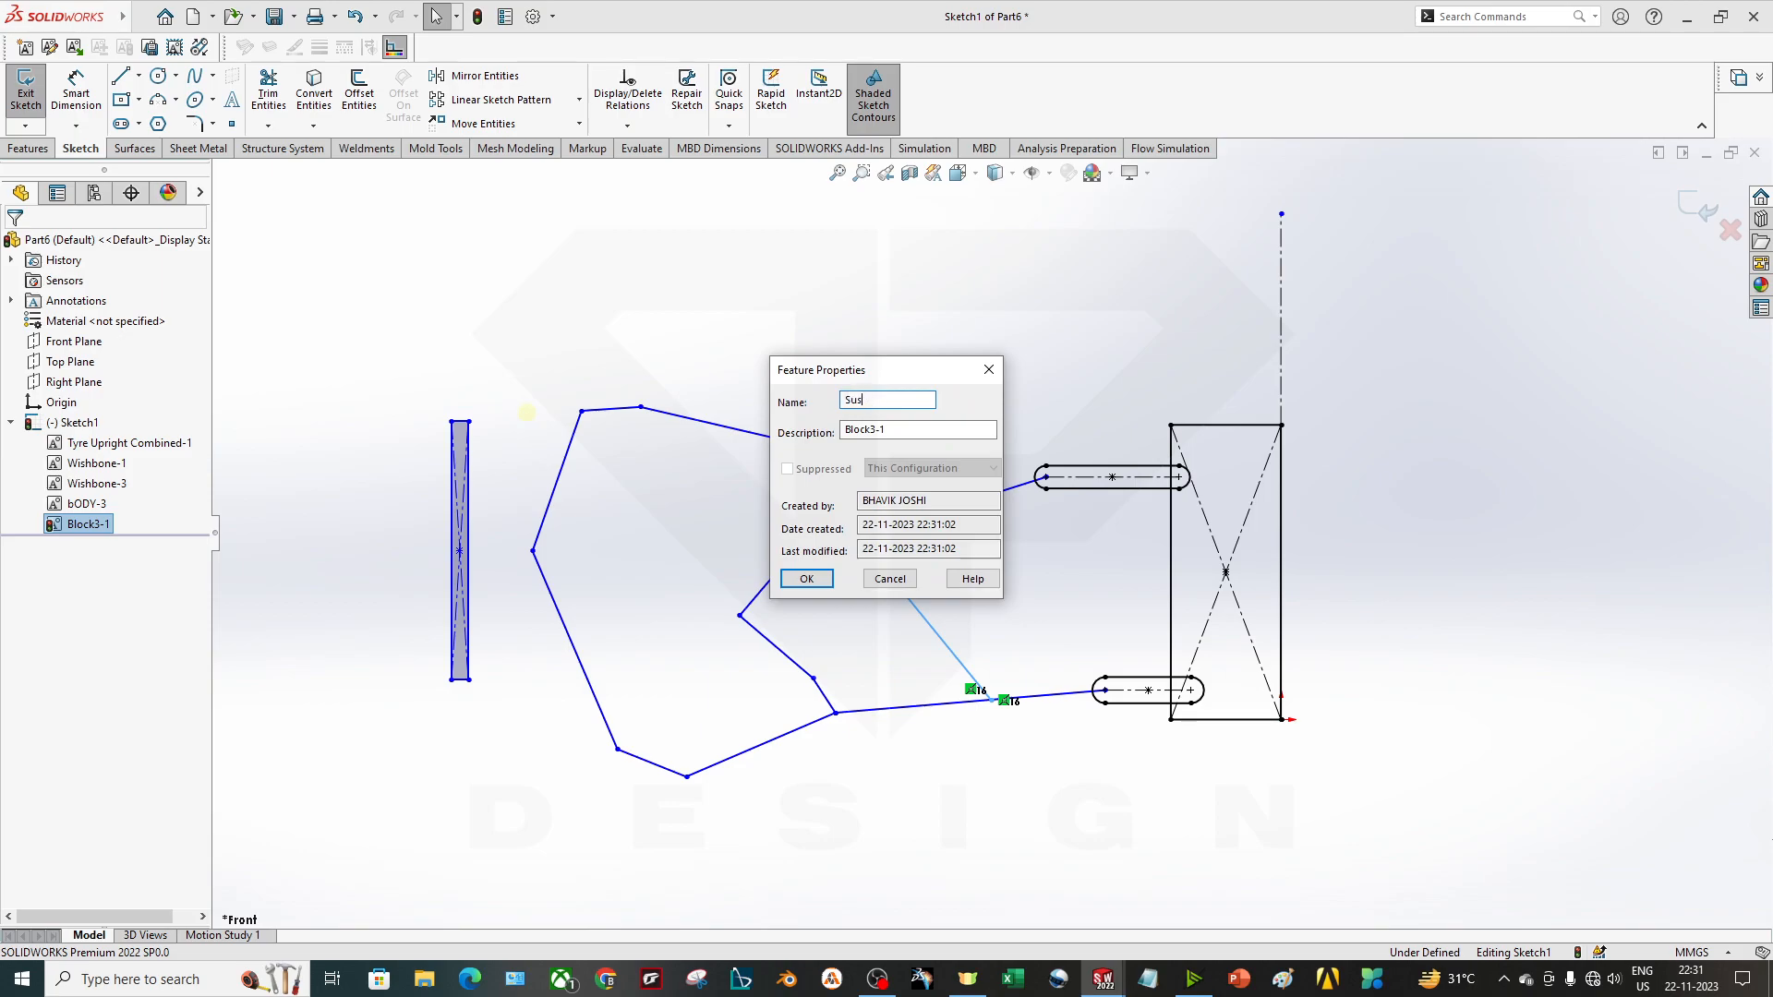
text(Sus1)
key(Return)
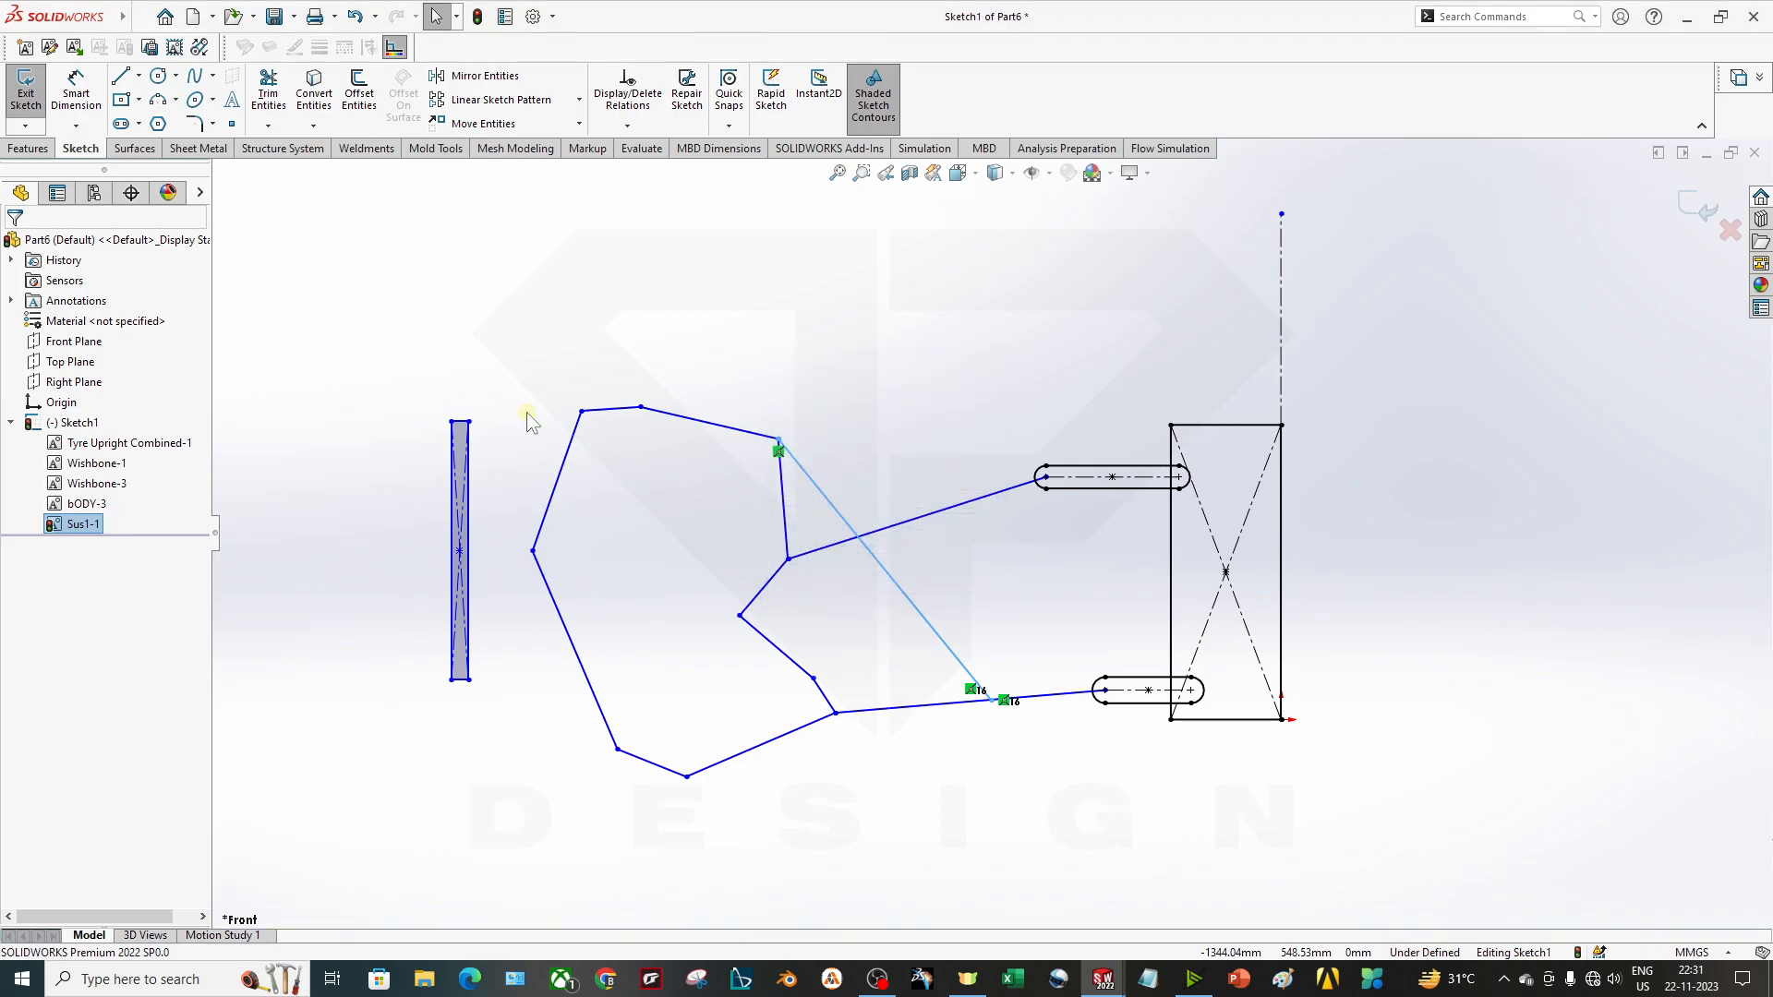
Make a block from all entities of the narrow rectangle and rename it Sus2.
drag(491, 726, 401, 358)
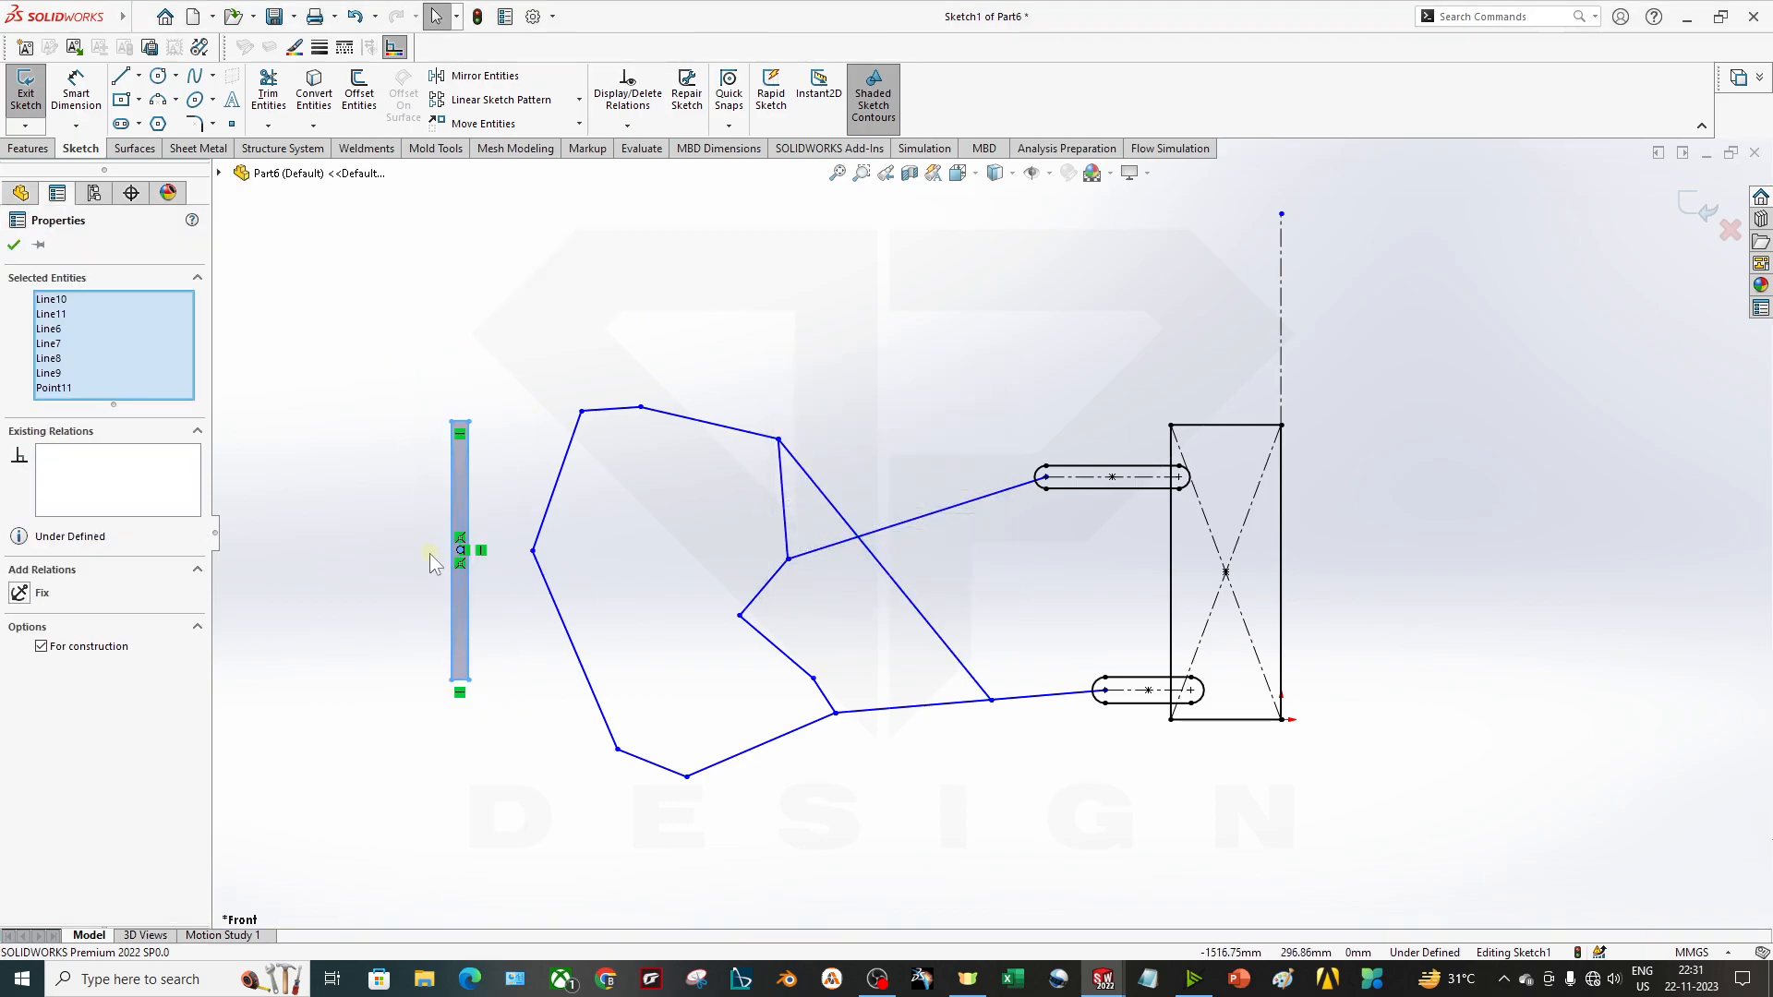
click(25, 47)
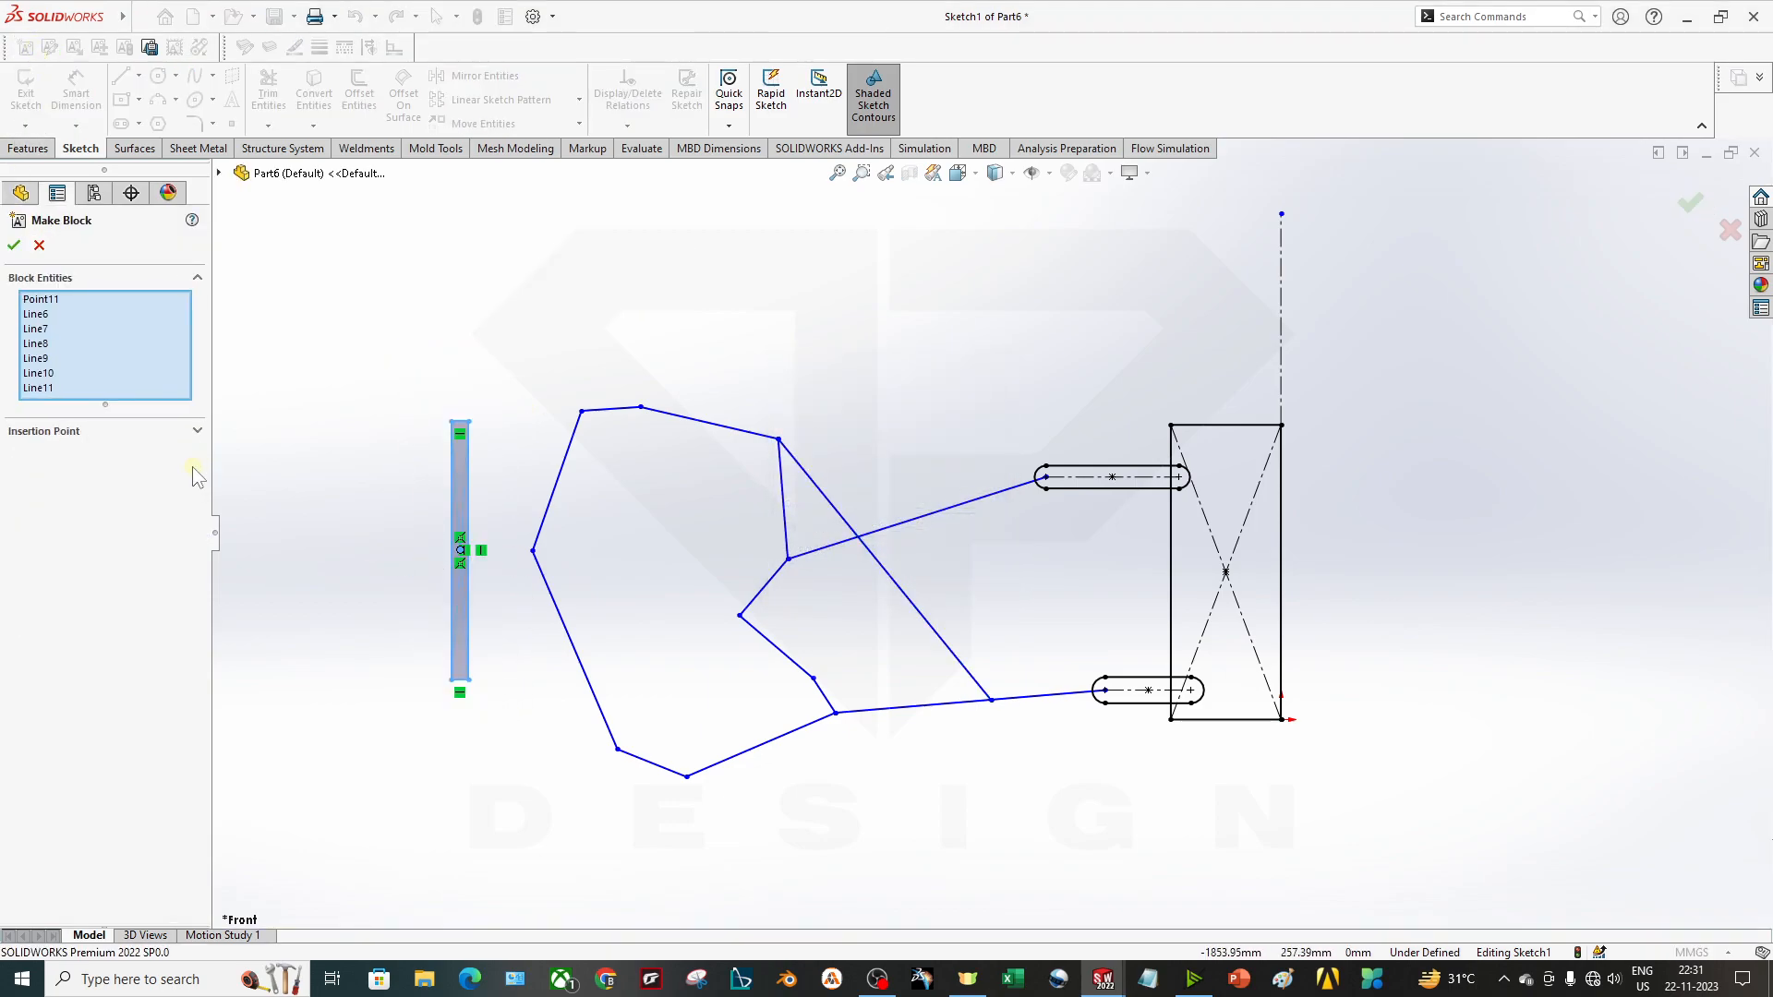
click(14, 245)
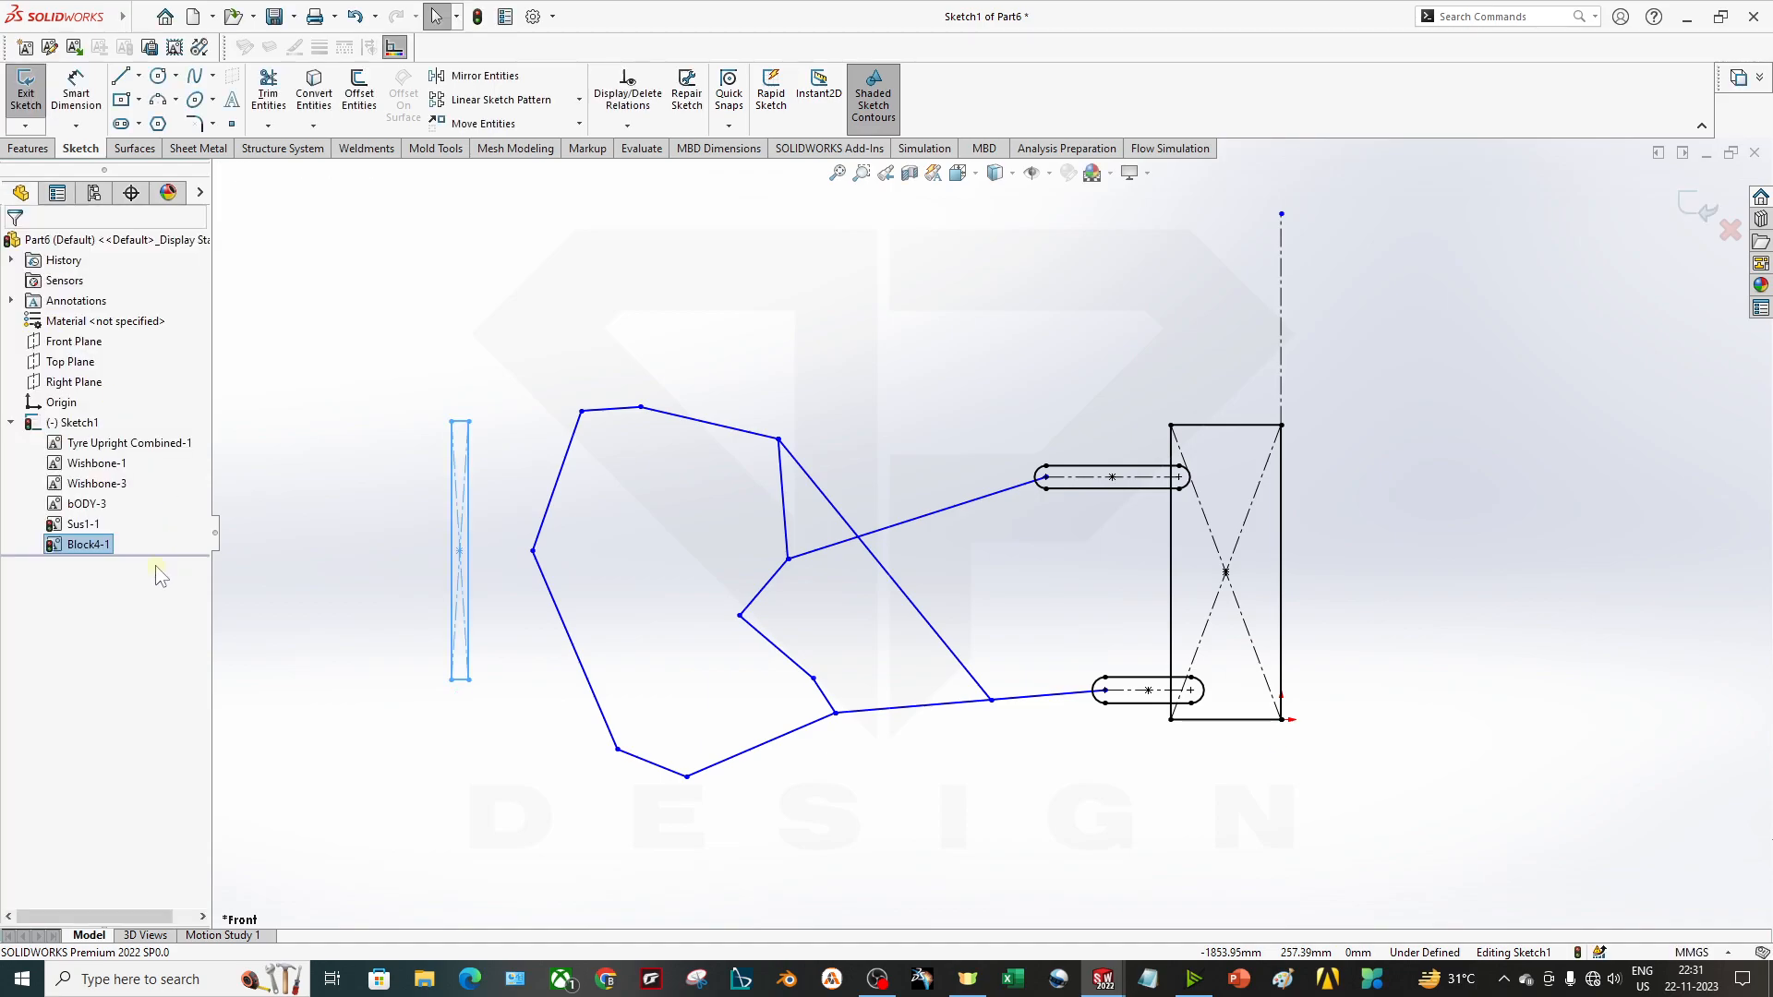
right_click(82, 545)
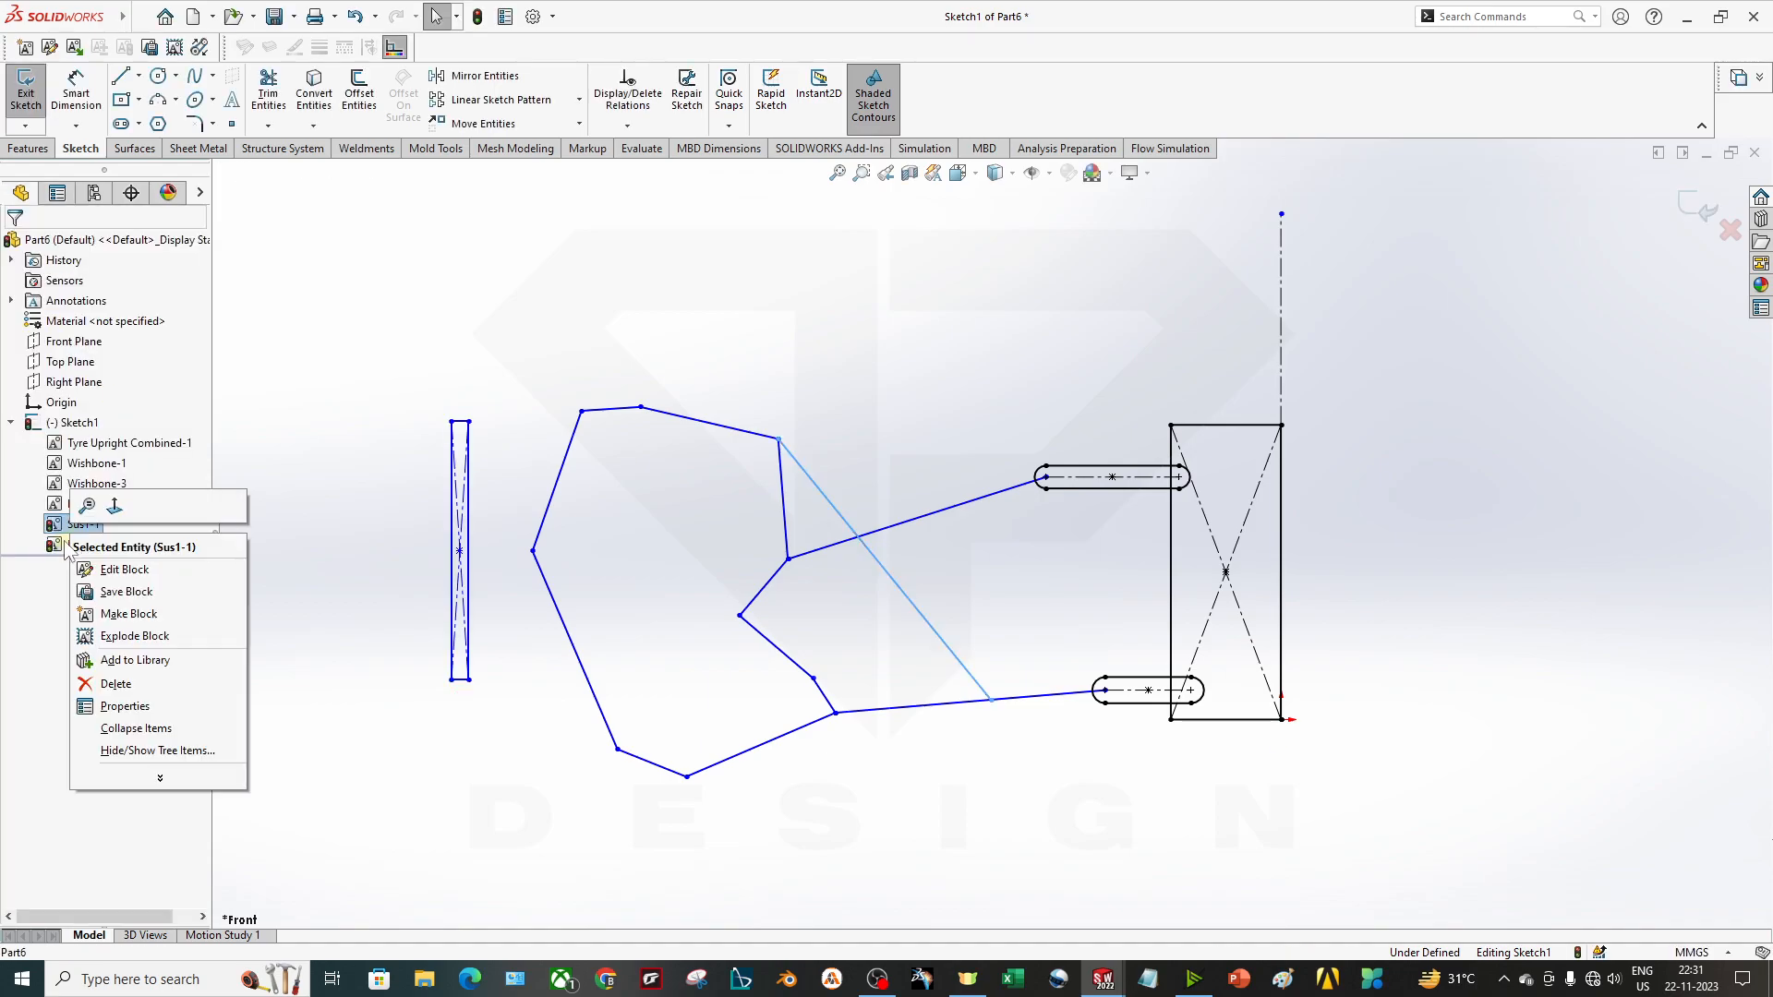
click(139, 713)
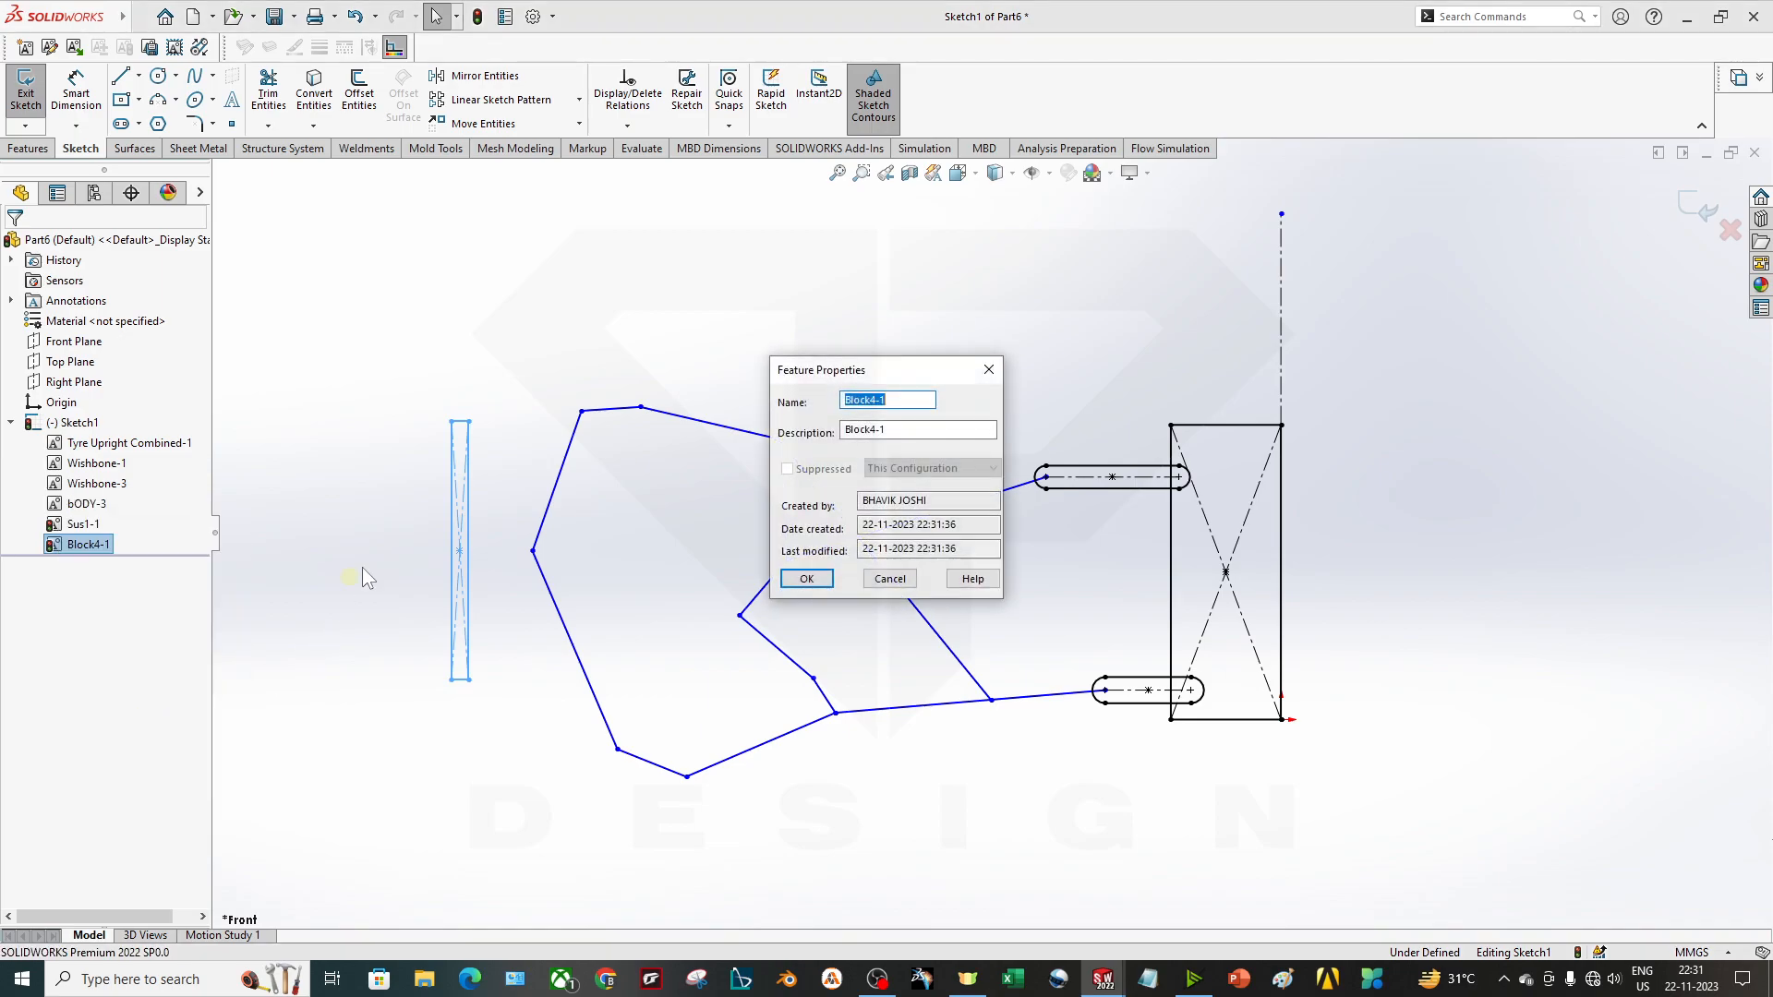
text(Sus2-1)
key(Return)
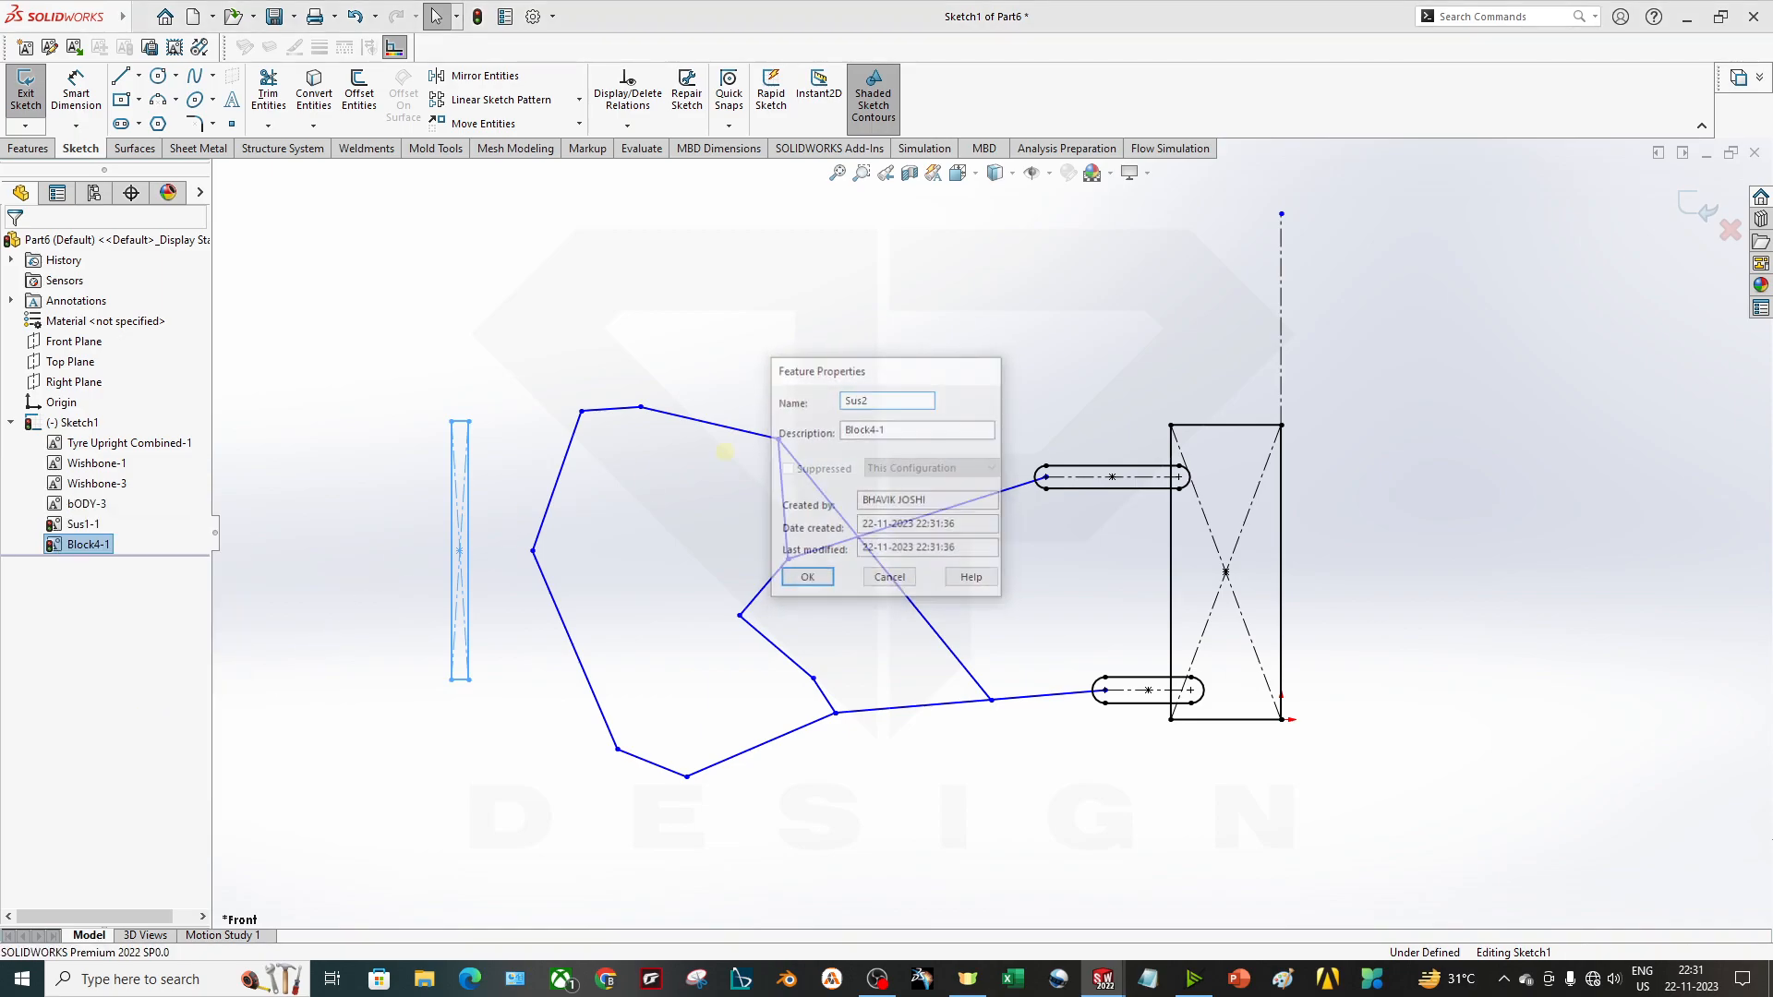
Move the Sus2 block onto the lower wishbone and detach the Sus1 line from the wishbone and the body.
drag(463, 556, 946, 765)
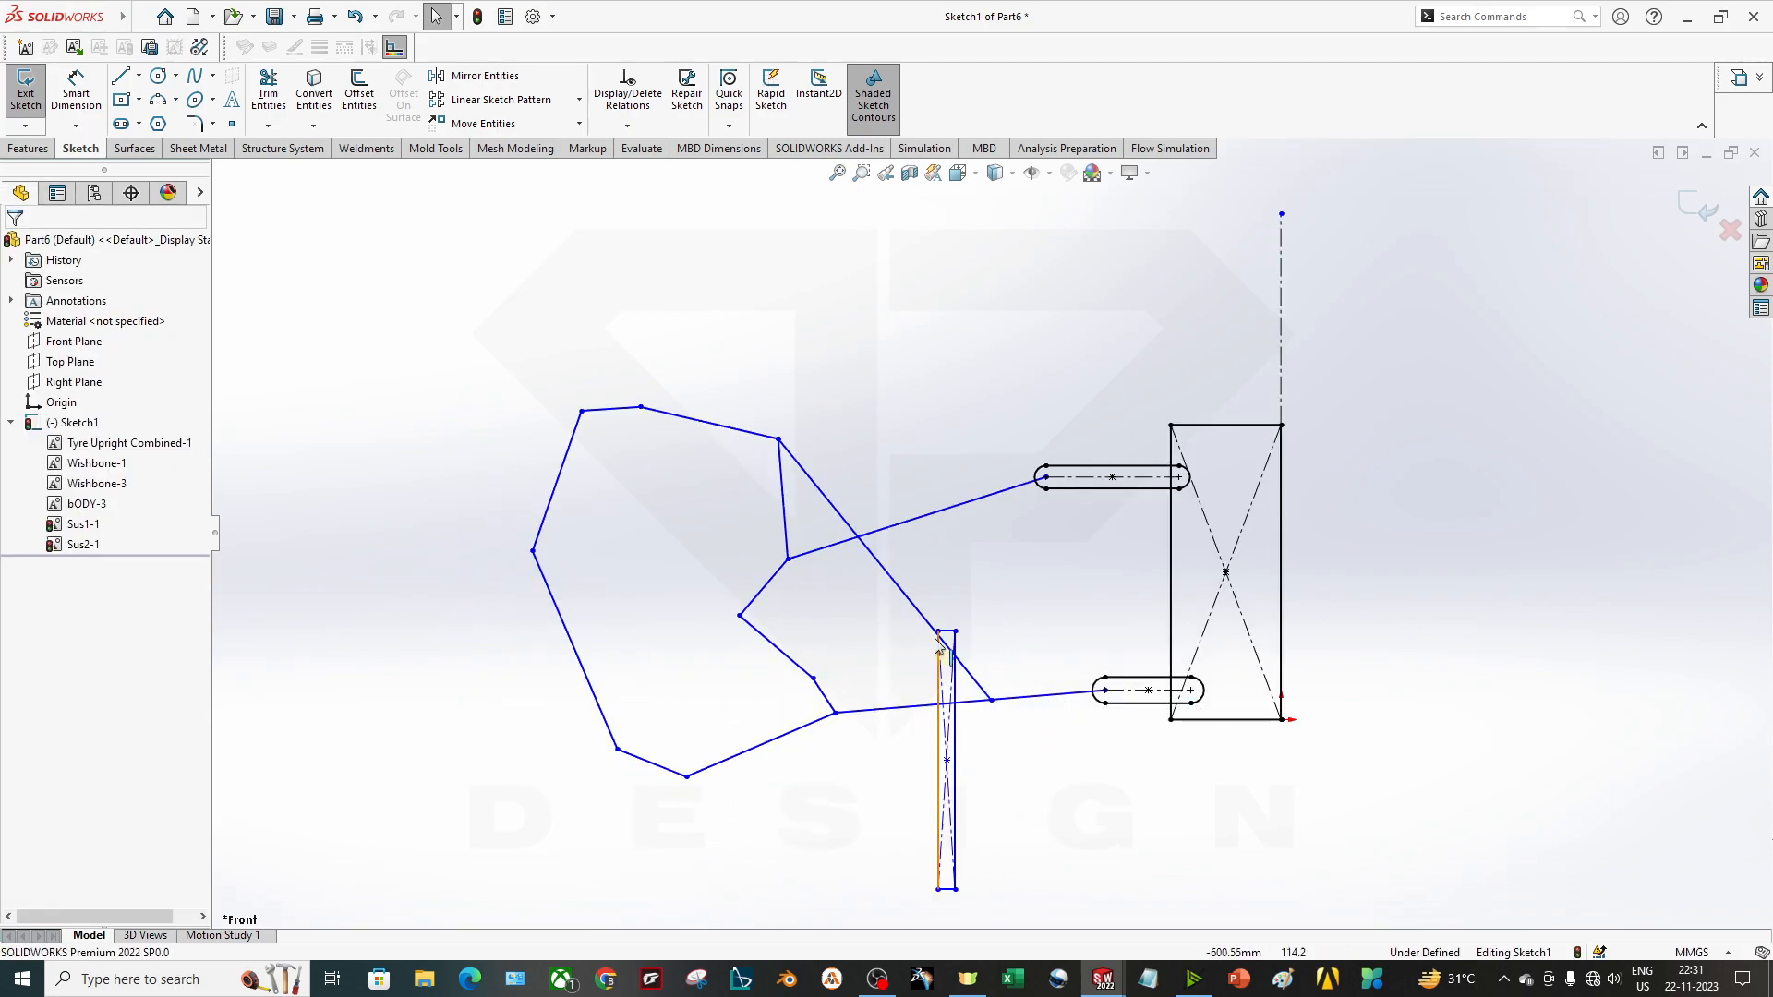
click(904, 591)
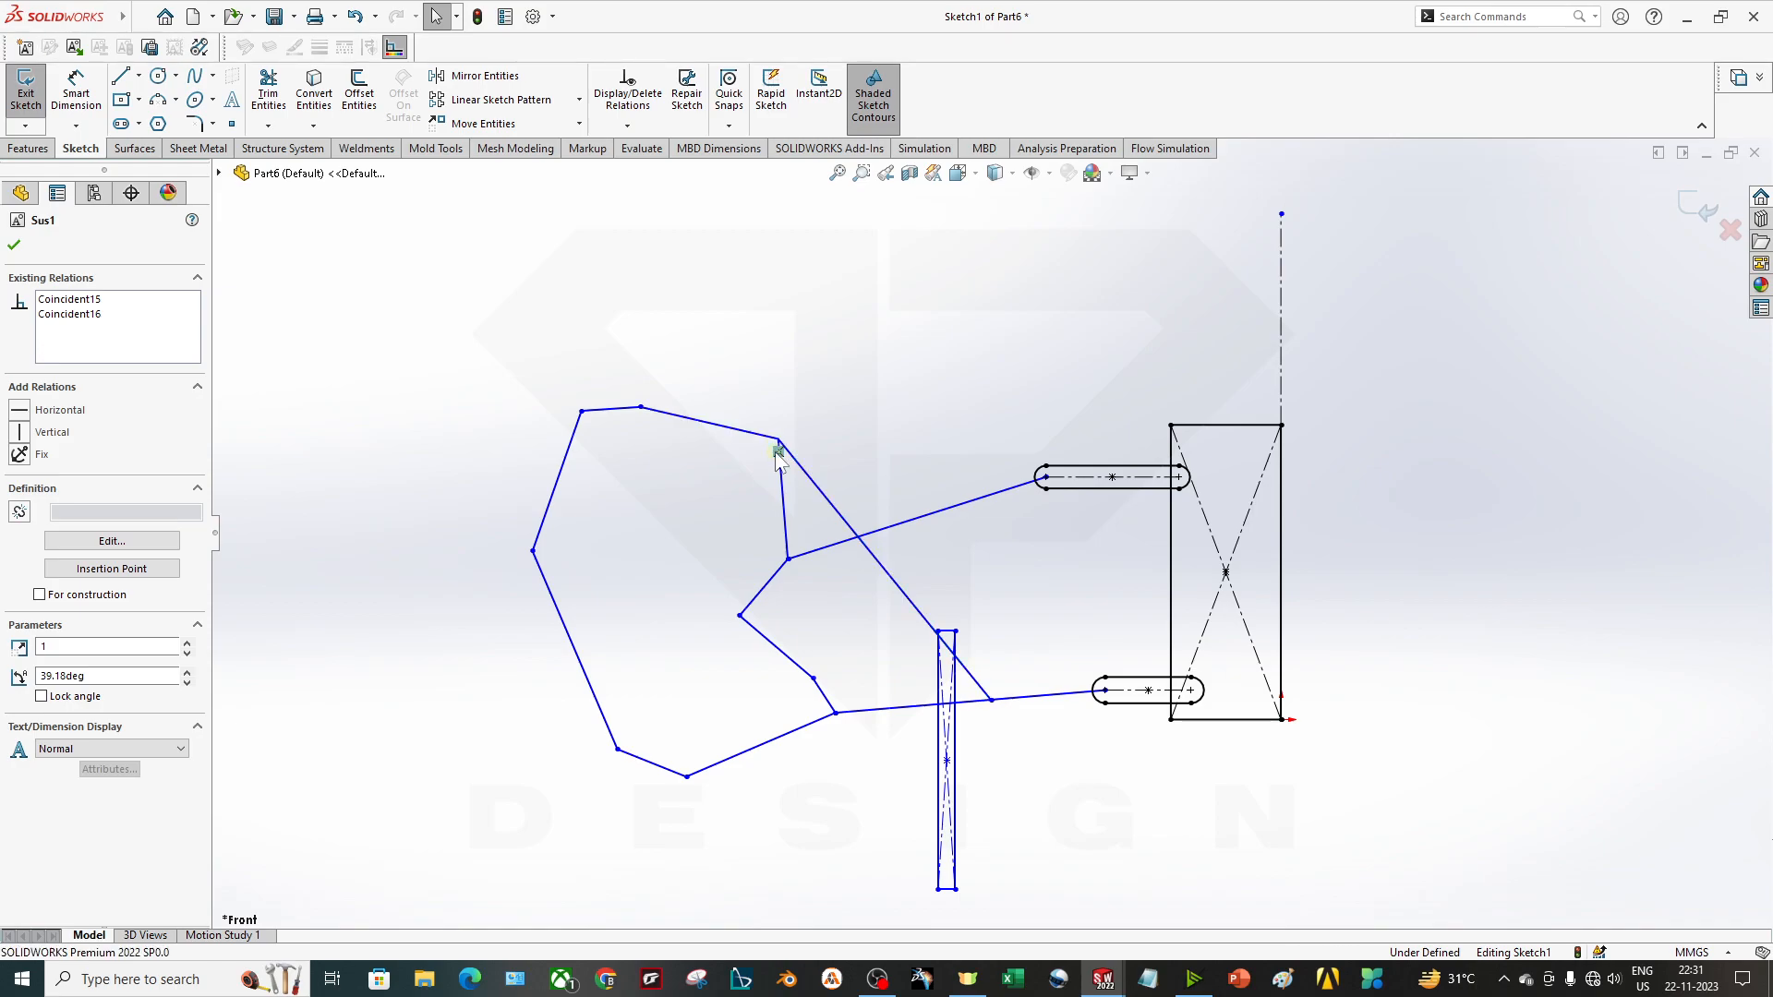
click(991, 699)
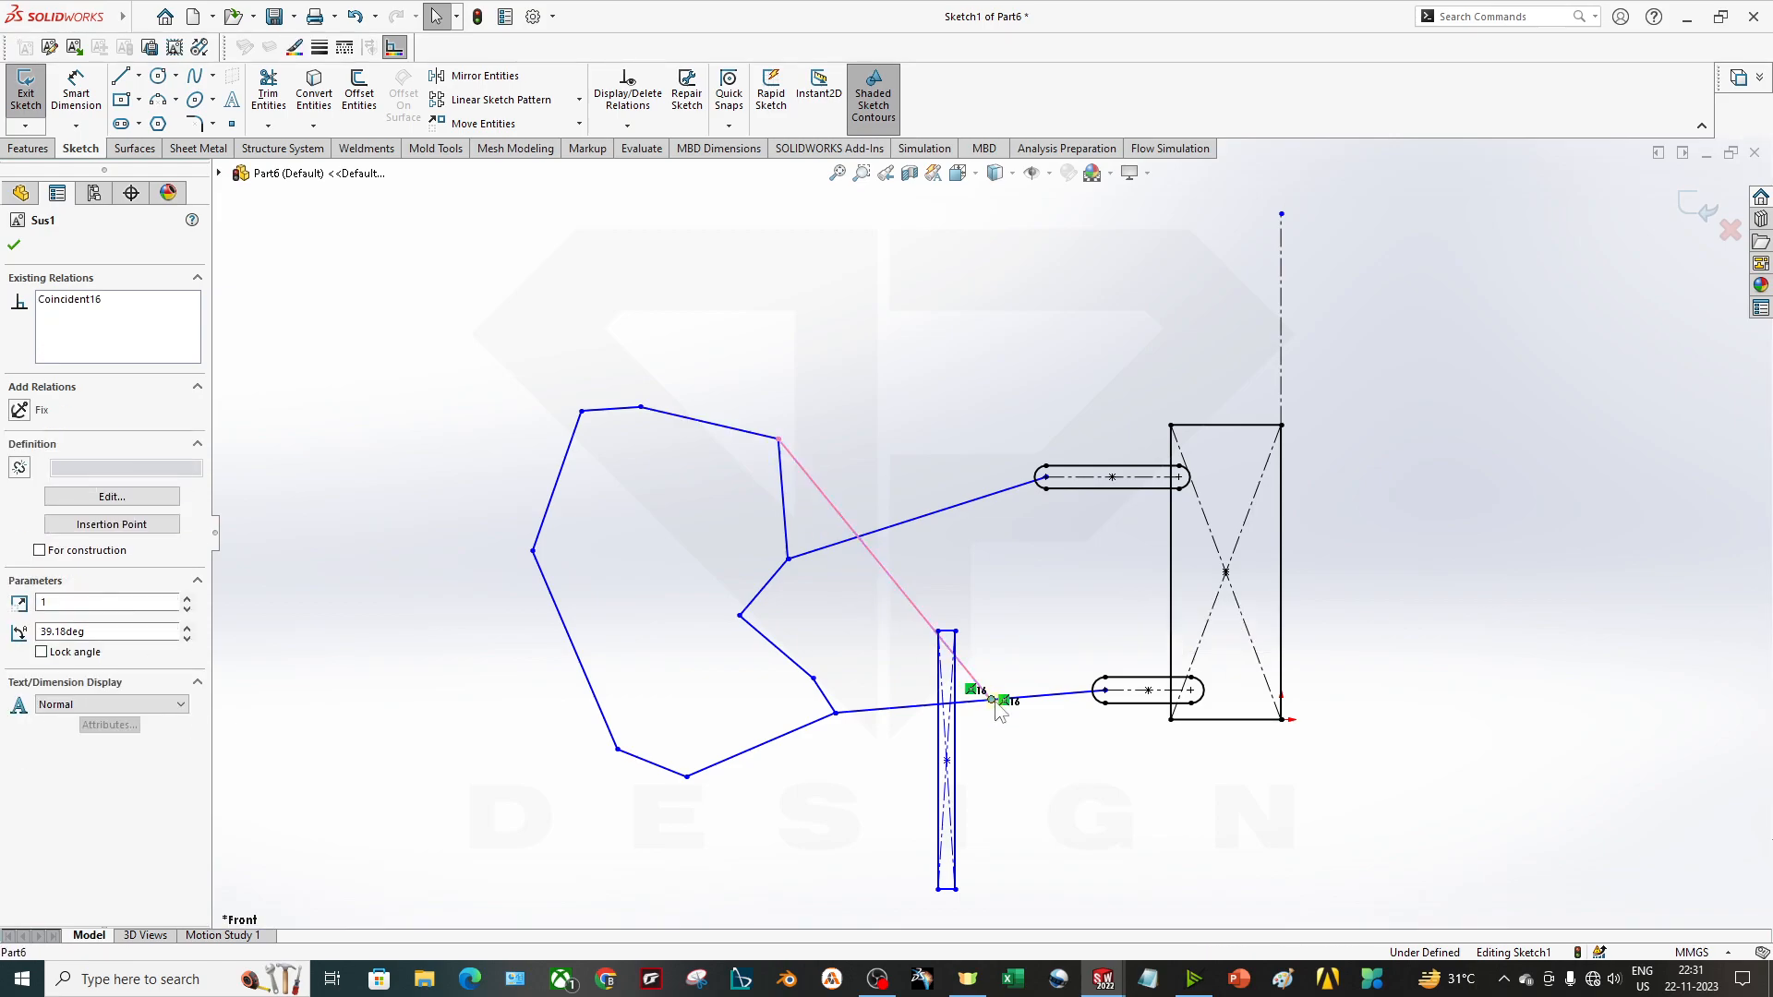
key(Delete)
drag(991, 699, 1013, 597)
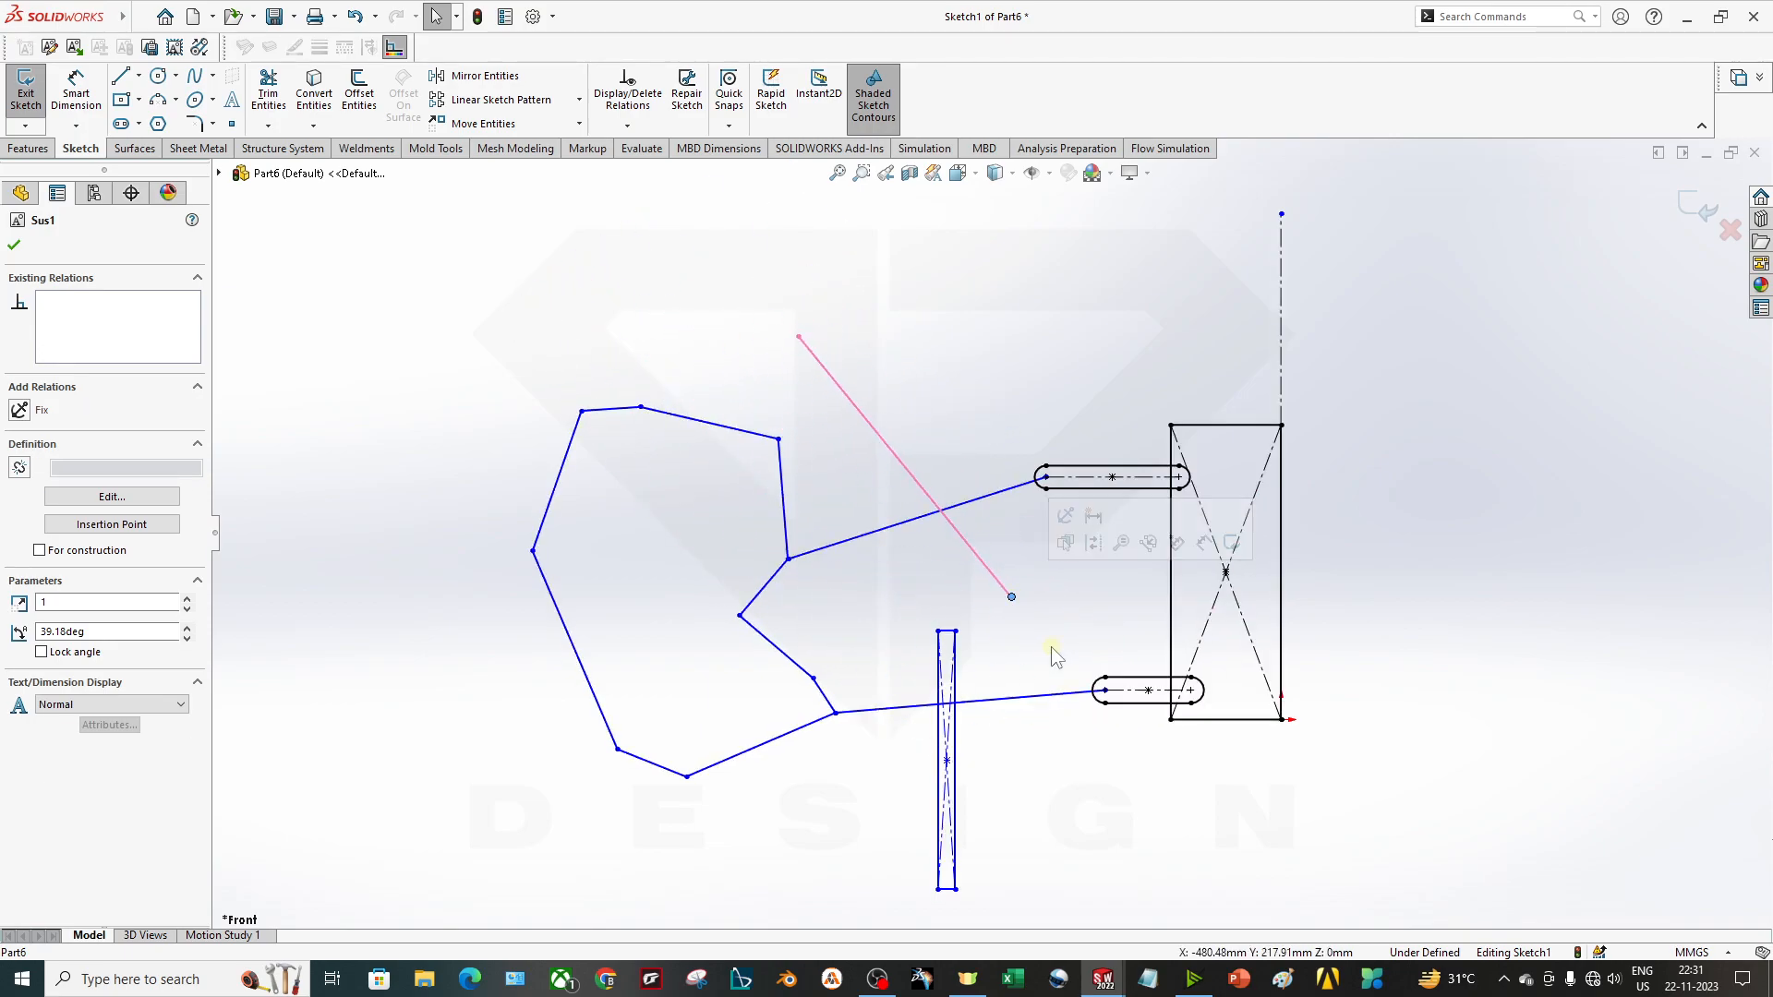
click(1055, 656)
Attach the Sus1 line's upper end to the body's upper vertex and its lower end to the lower wishbone's midpoint.
drag(798, 343, 779, 439)
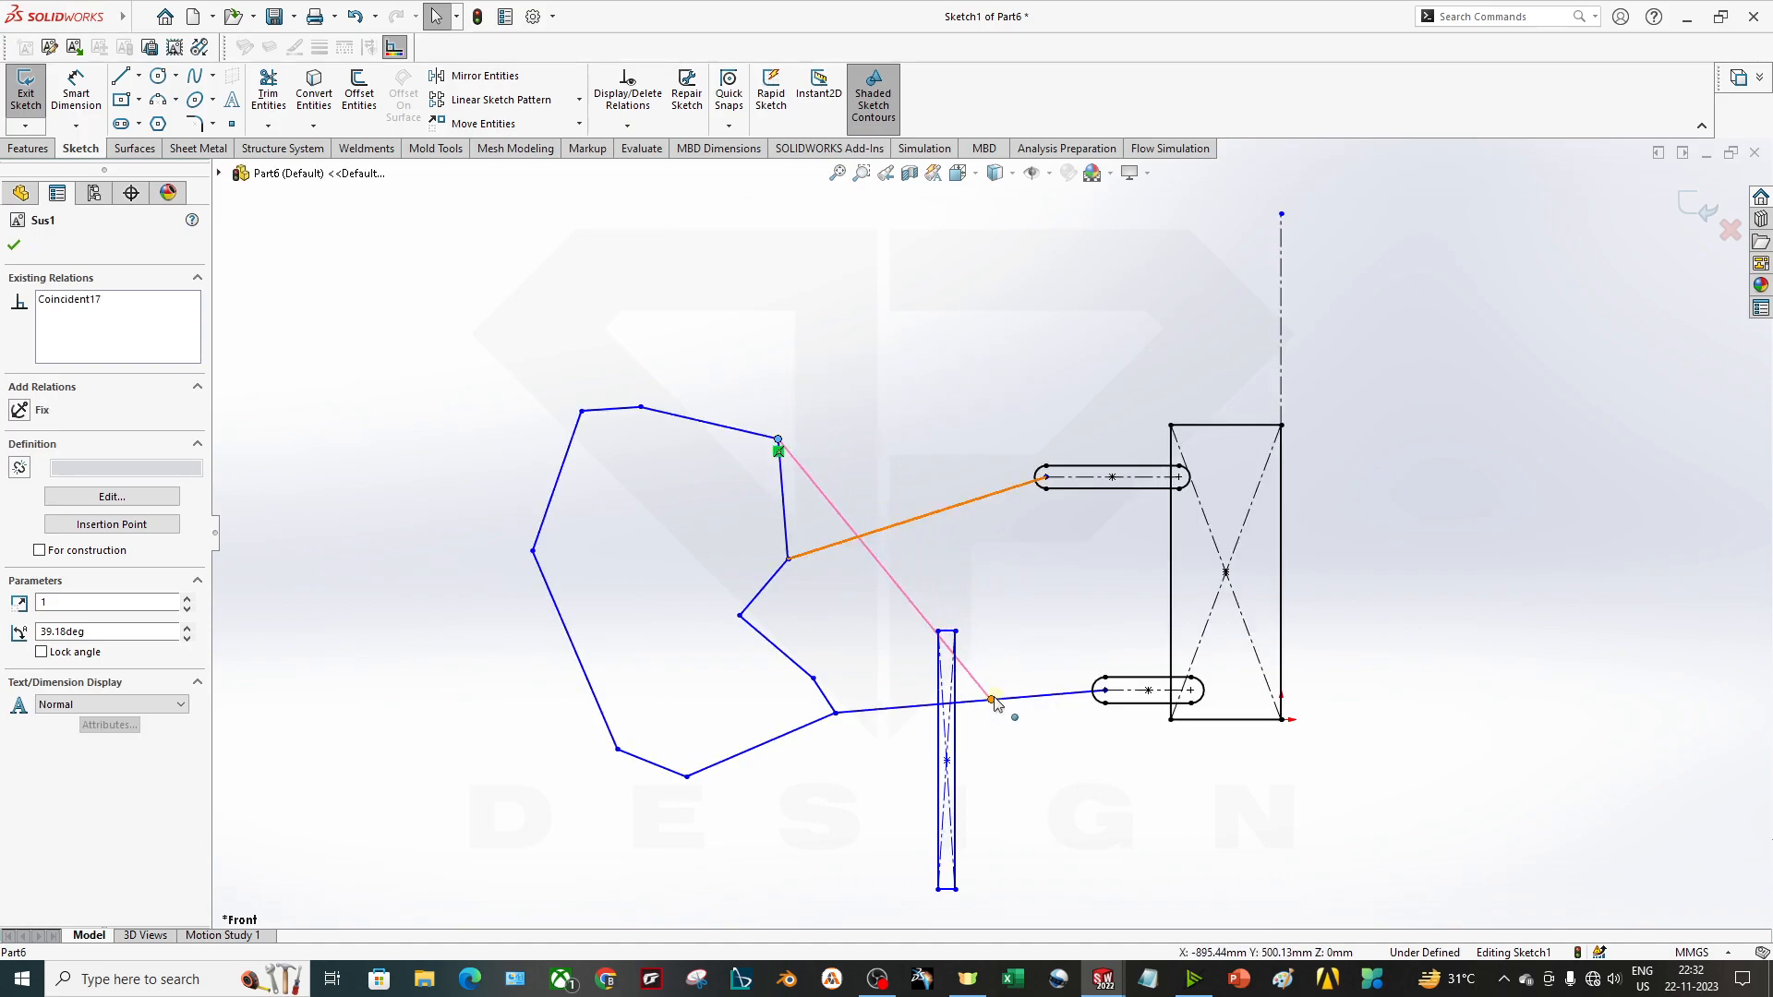
drag(981, 704, 970, 693)
click(1009, 800)
Remove the midpoint relation at the Sus1 line's lower end and pull that end clear below the lower wishbone.
click(889, 582)
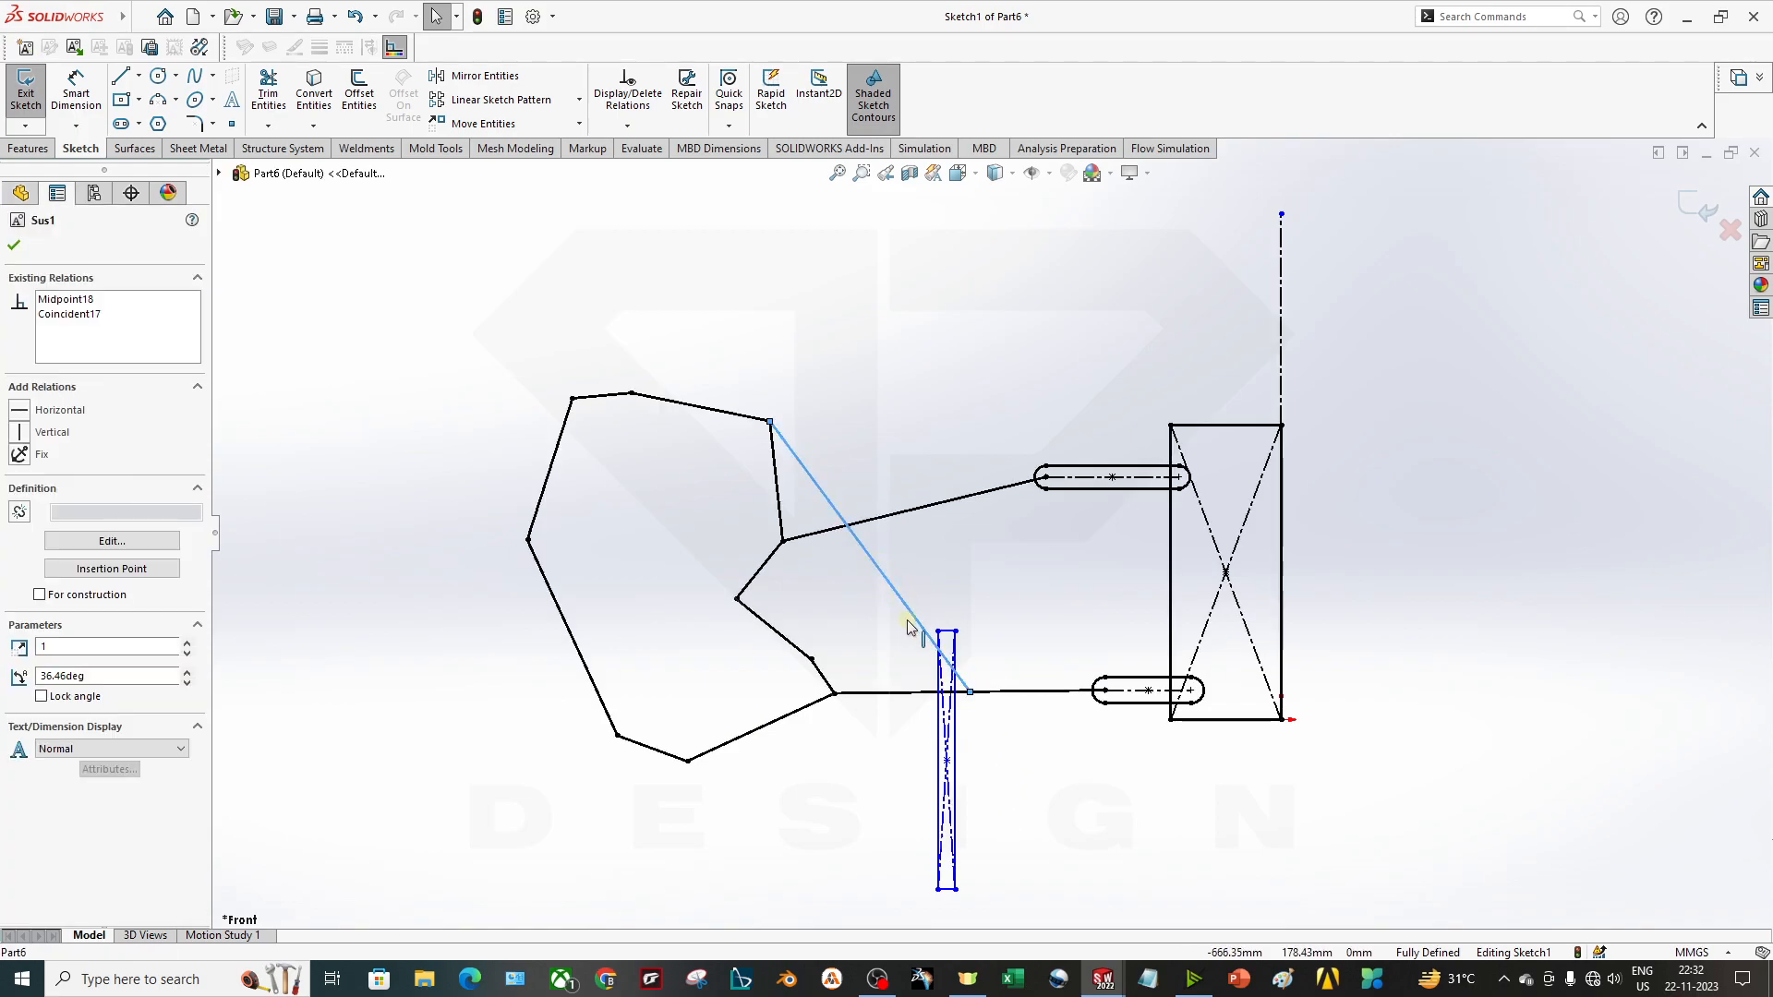
click(782, 443)
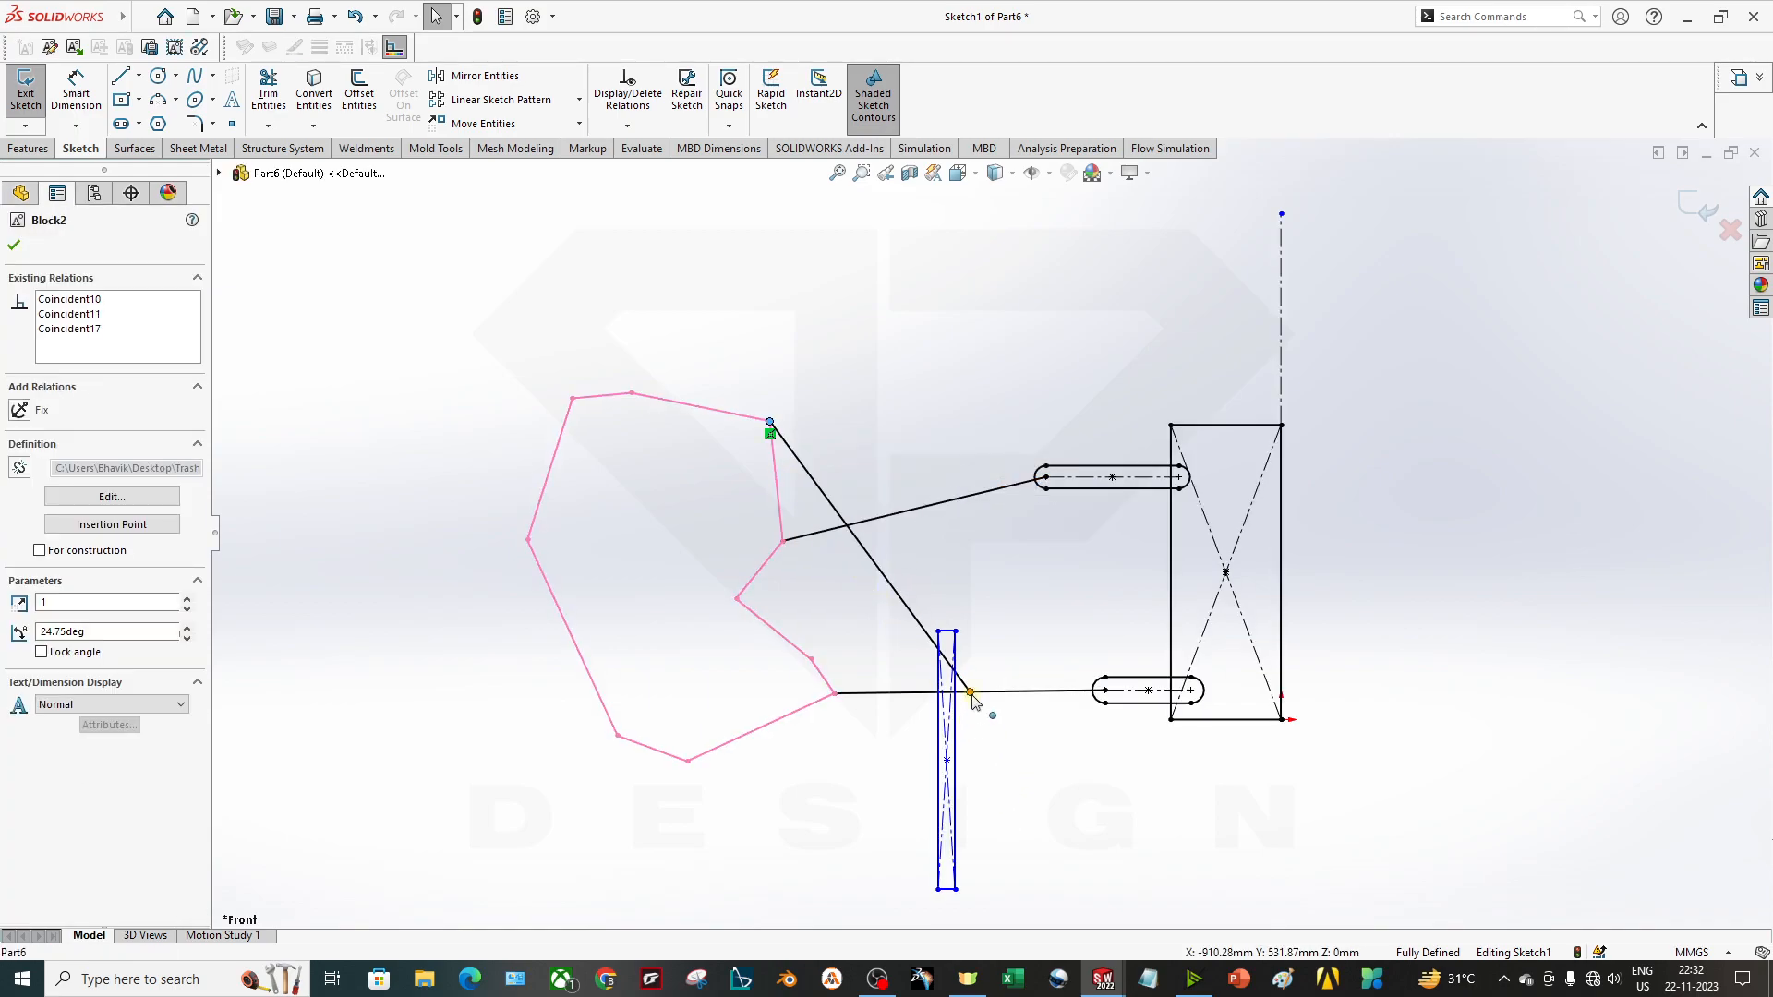
click(865, 541)
click(980, 694)
key(Escape)
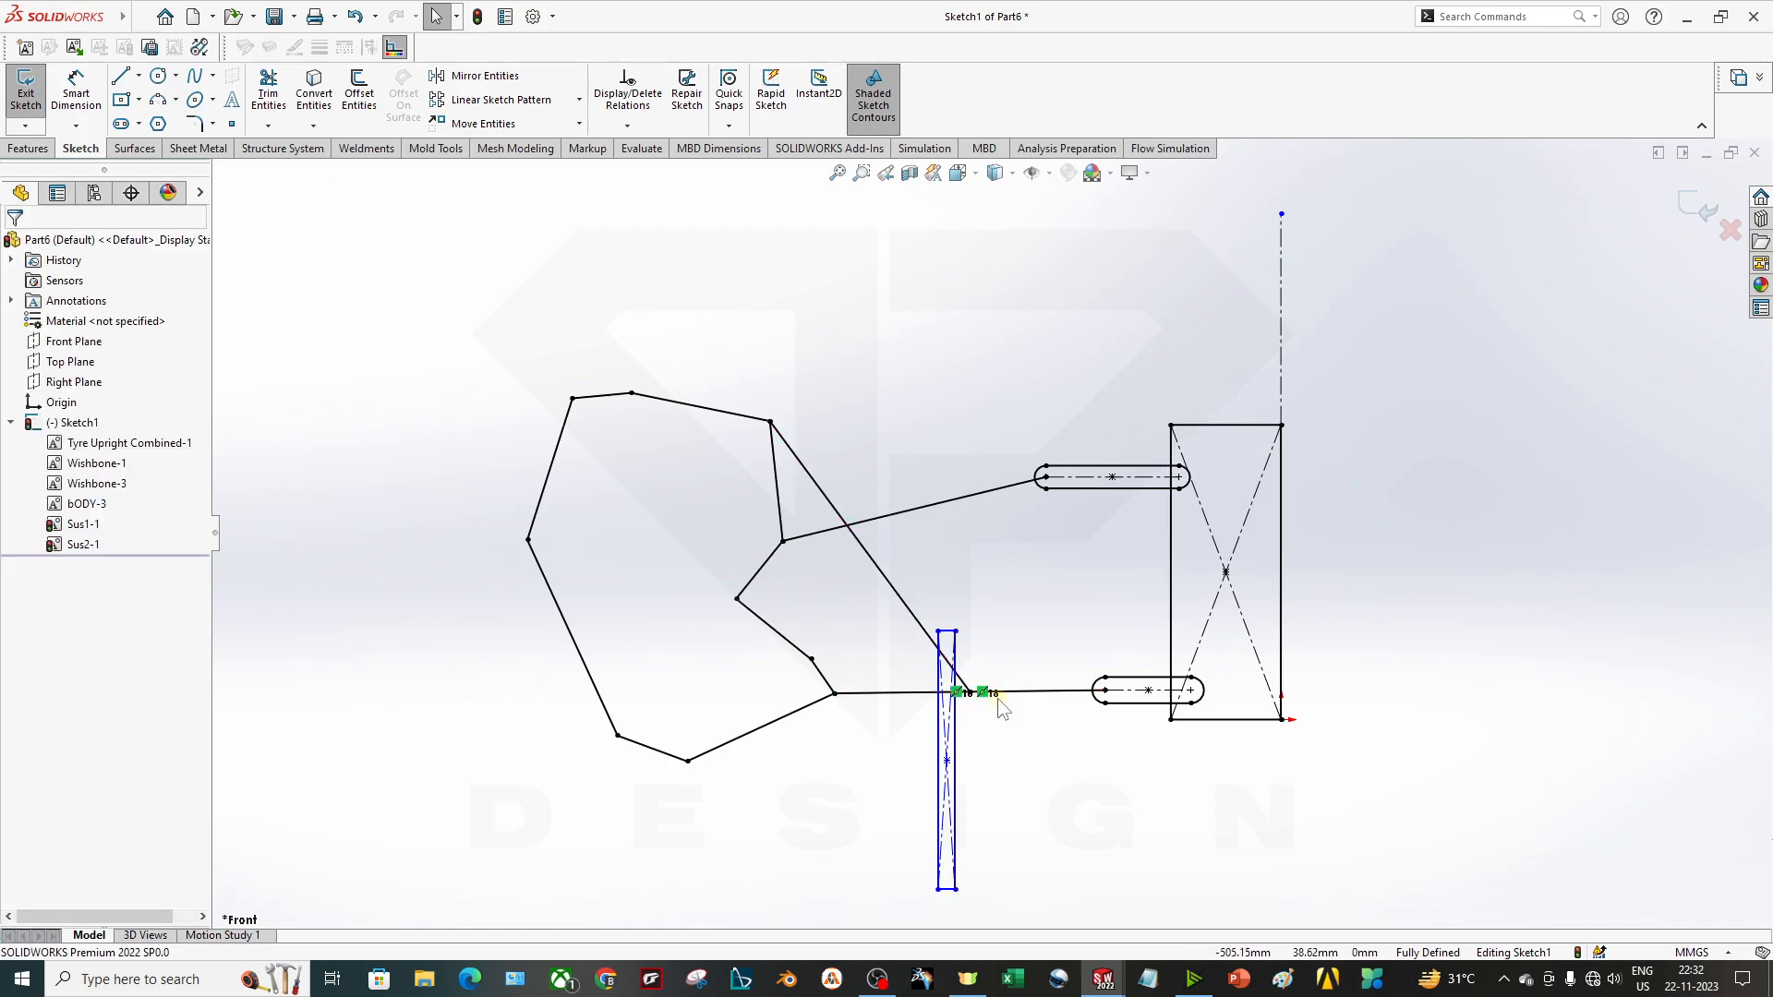
drag(970, 691, 895, 683)
Edit the Sus1 block to shorten its line by pulling the free lower end up towards the body, and finish the block edit.
right_click(882, 684)
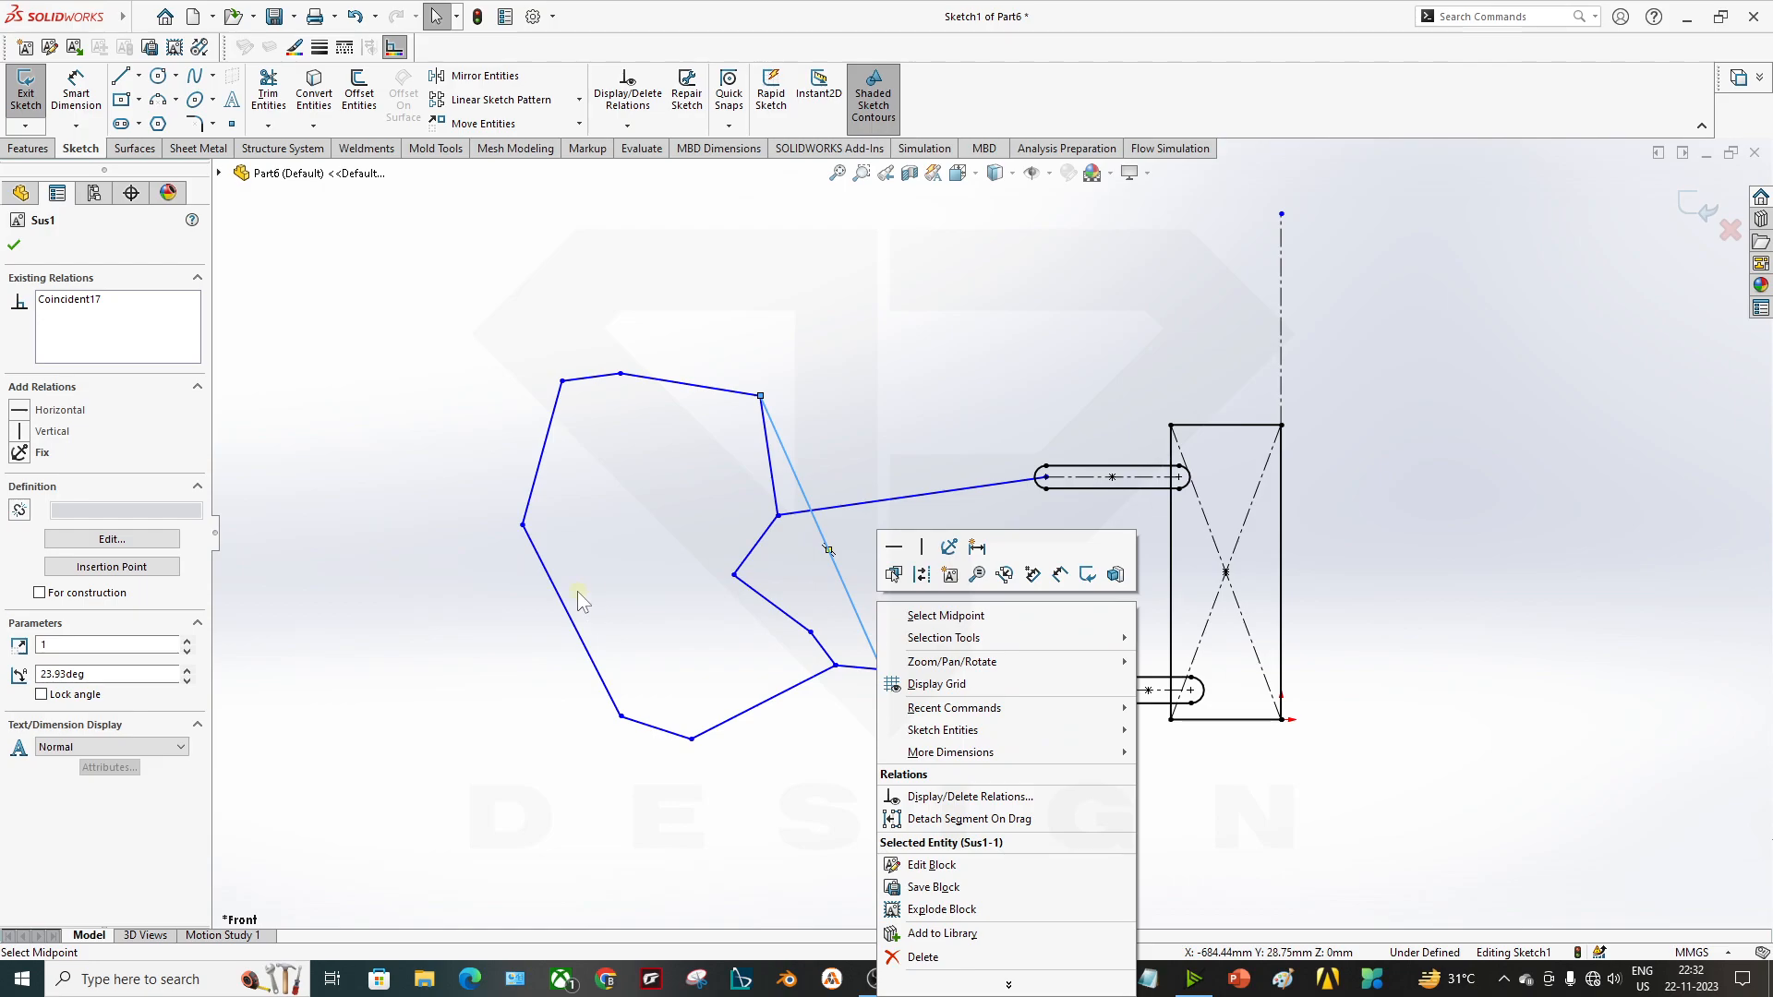
click(478, 602)
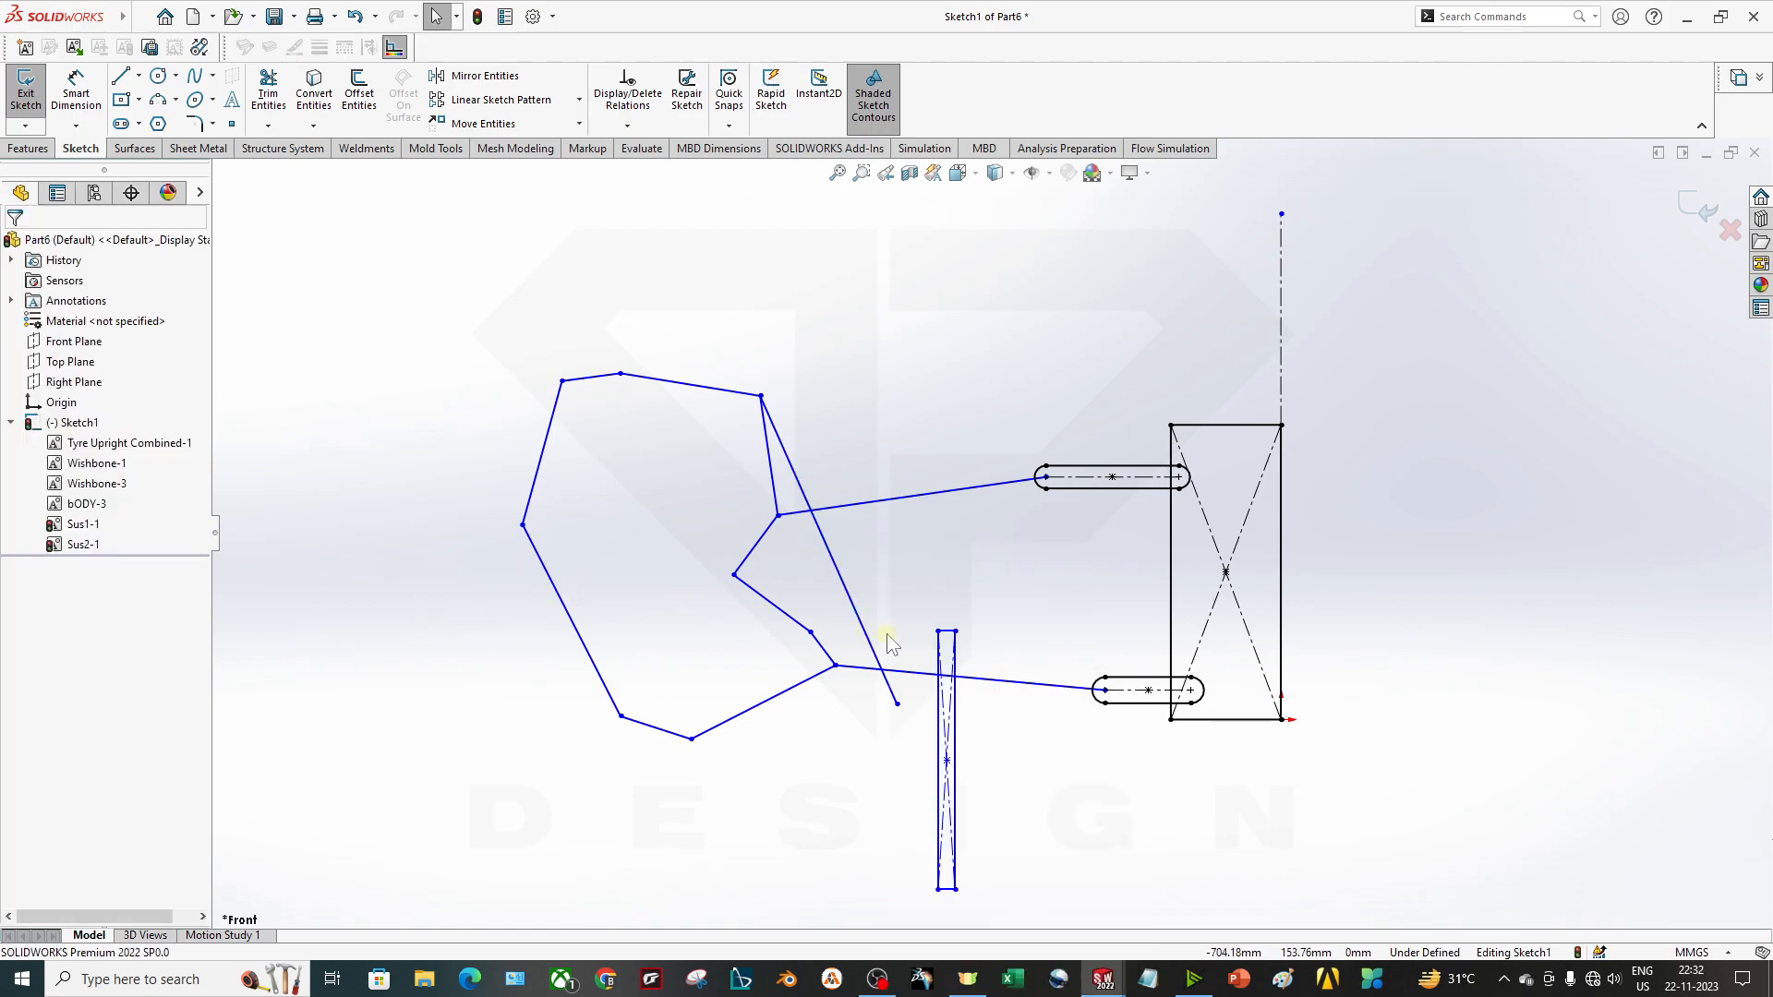
click(844, 582)
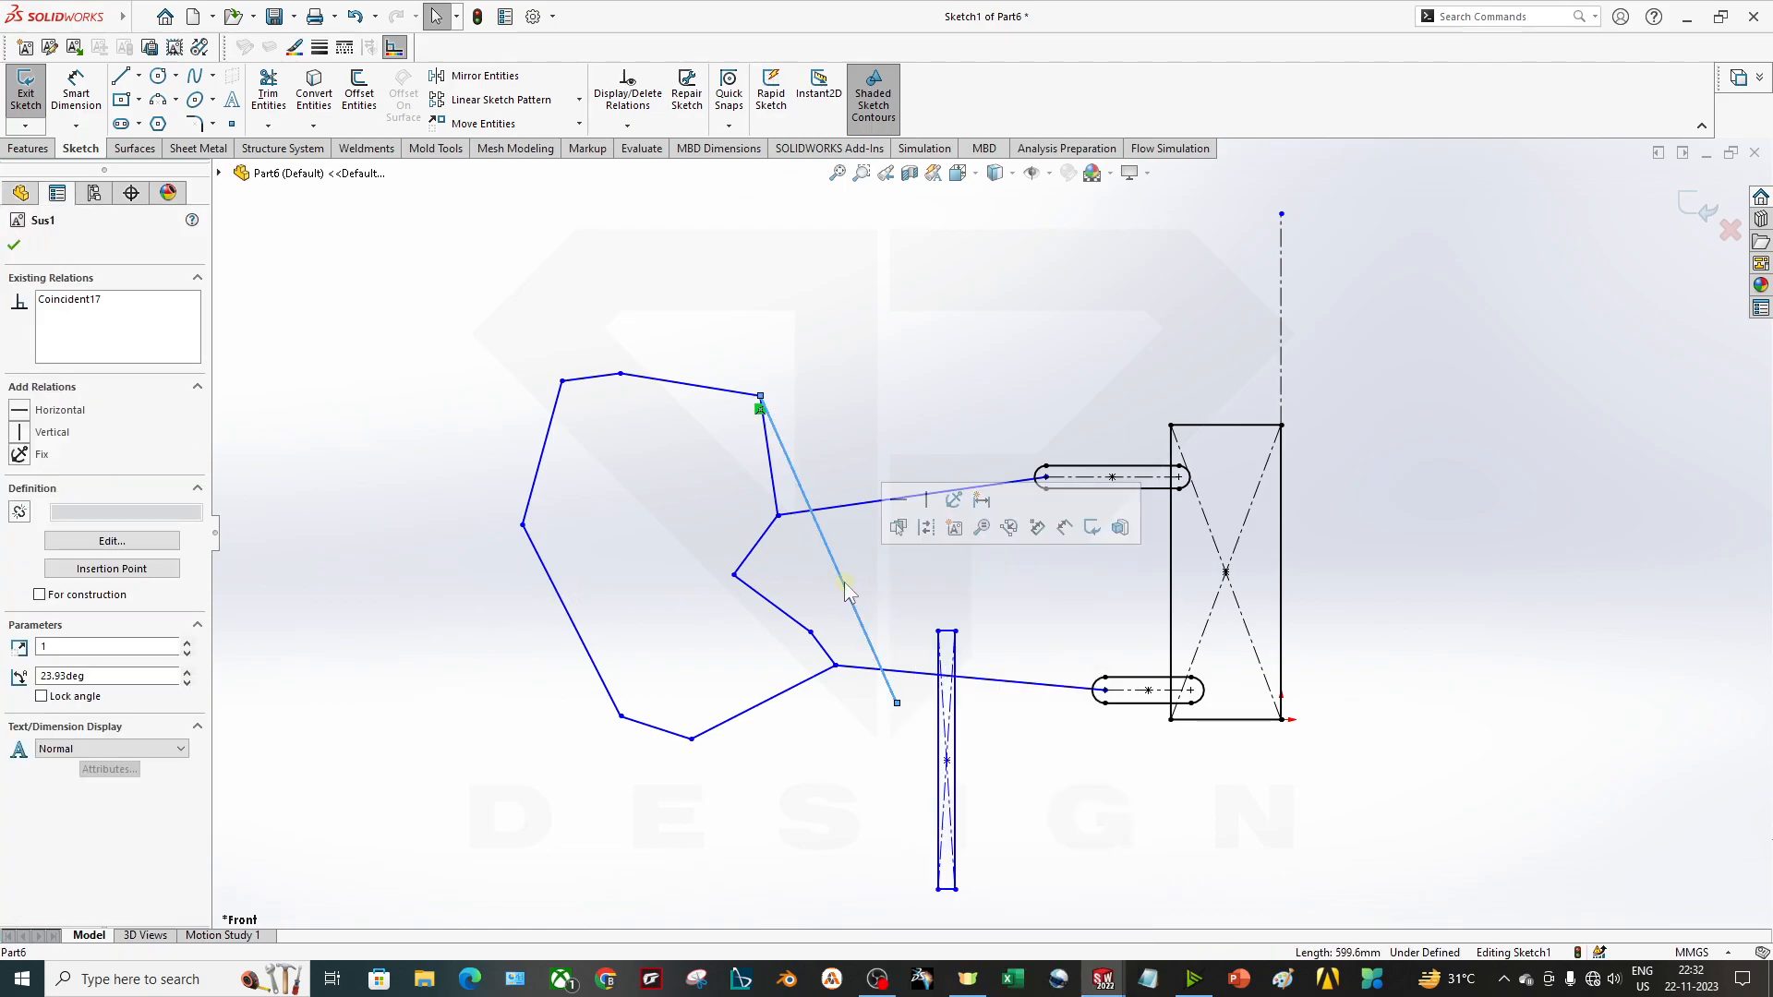
click(112, 540)
mouse_move(897, 706)
mouse_down()
mouse_move(842, 596)
mouse_move(887, 538)
mouse_move(815, 470)
mouse_up()
click(905, 604)
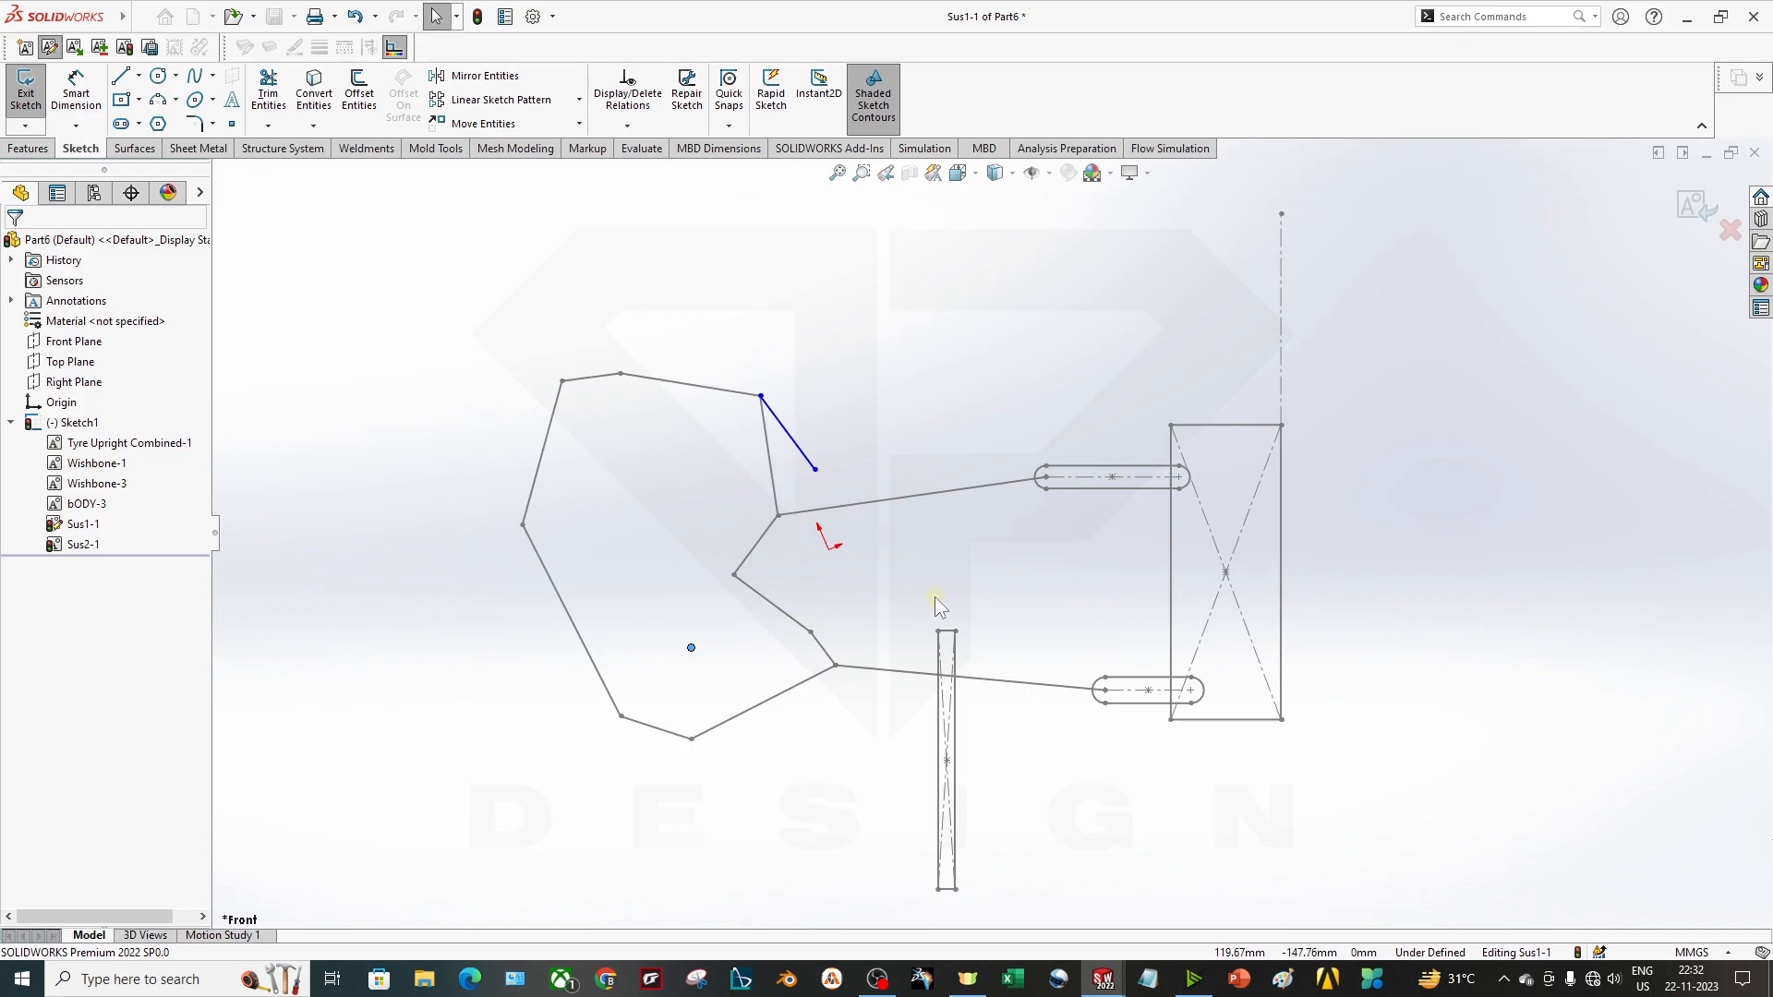
click(1699, 205)
Move the Sus2 block up between the body and the upright so that it crosses the upper wishbone line.
mouse_move(802, 455)
mouse_down()
mouse_move(788, 491)
mouse_move(835, 467)
mouse_move(825, 494)
mouse_up()
click(977, 879)
drag(959, 892, 910, 649)
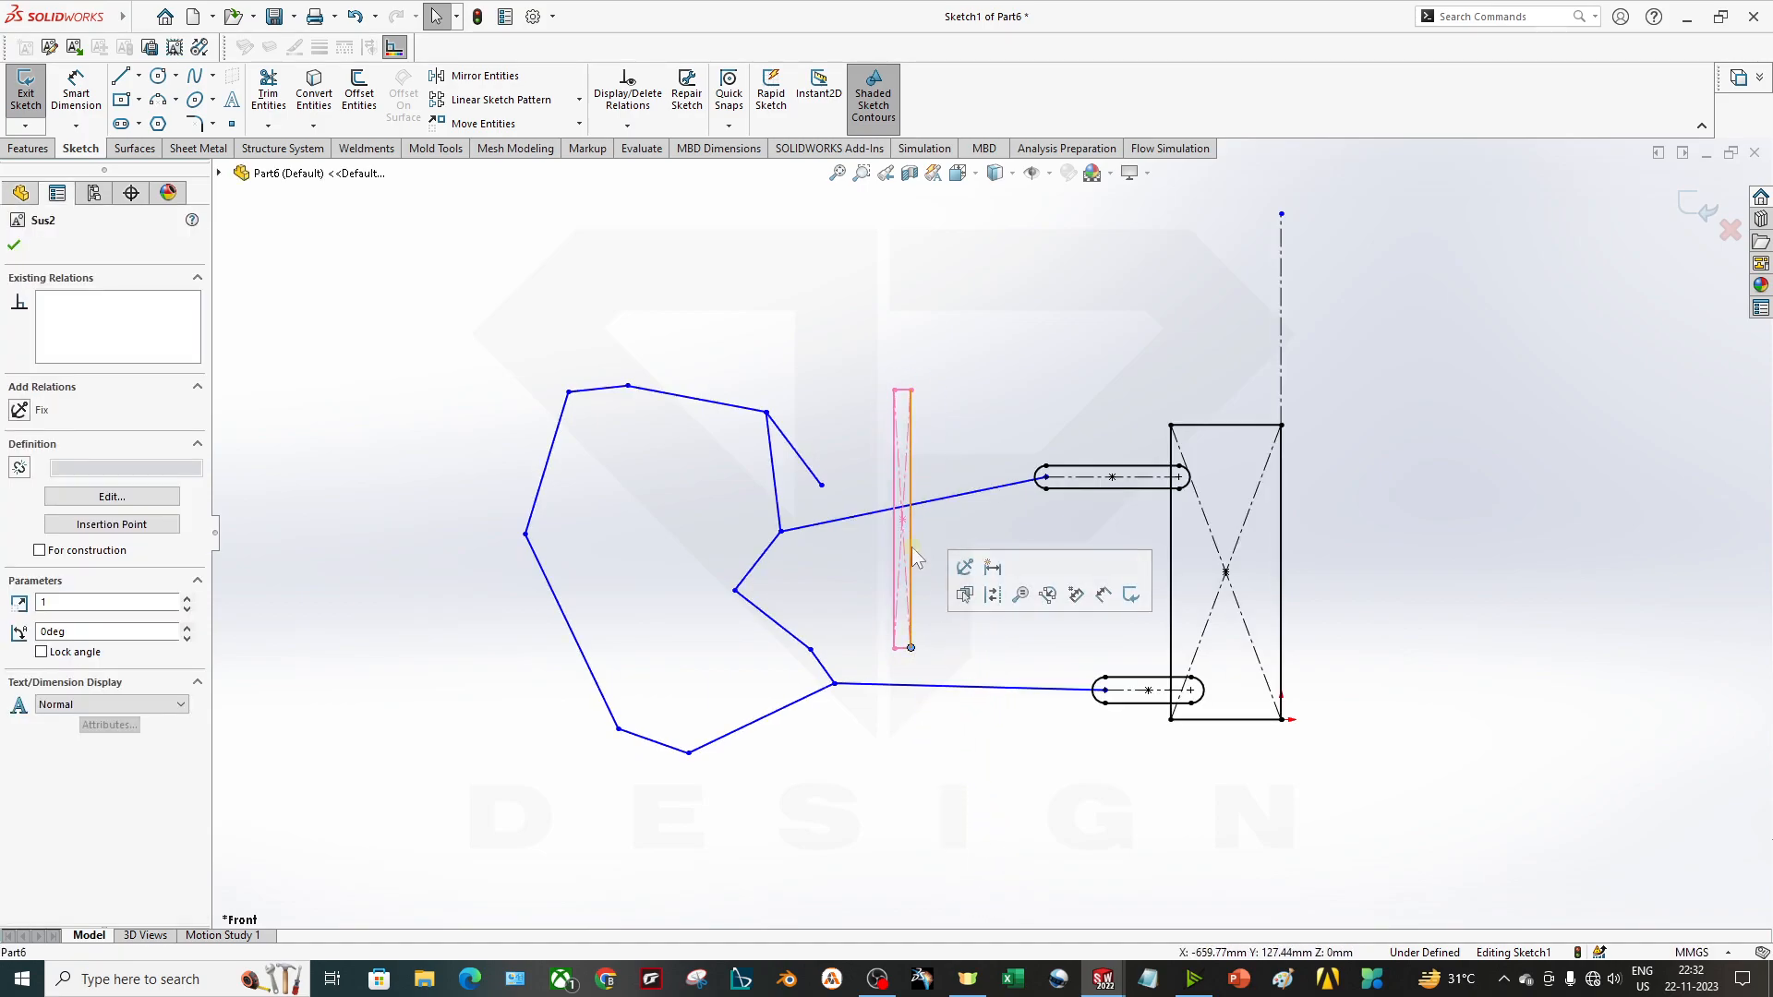
Try to make the midpoint of Sus2's upper short edge coincident with the Sus1 line.
scroll(904, 392, down, 5)
click(903, 391)
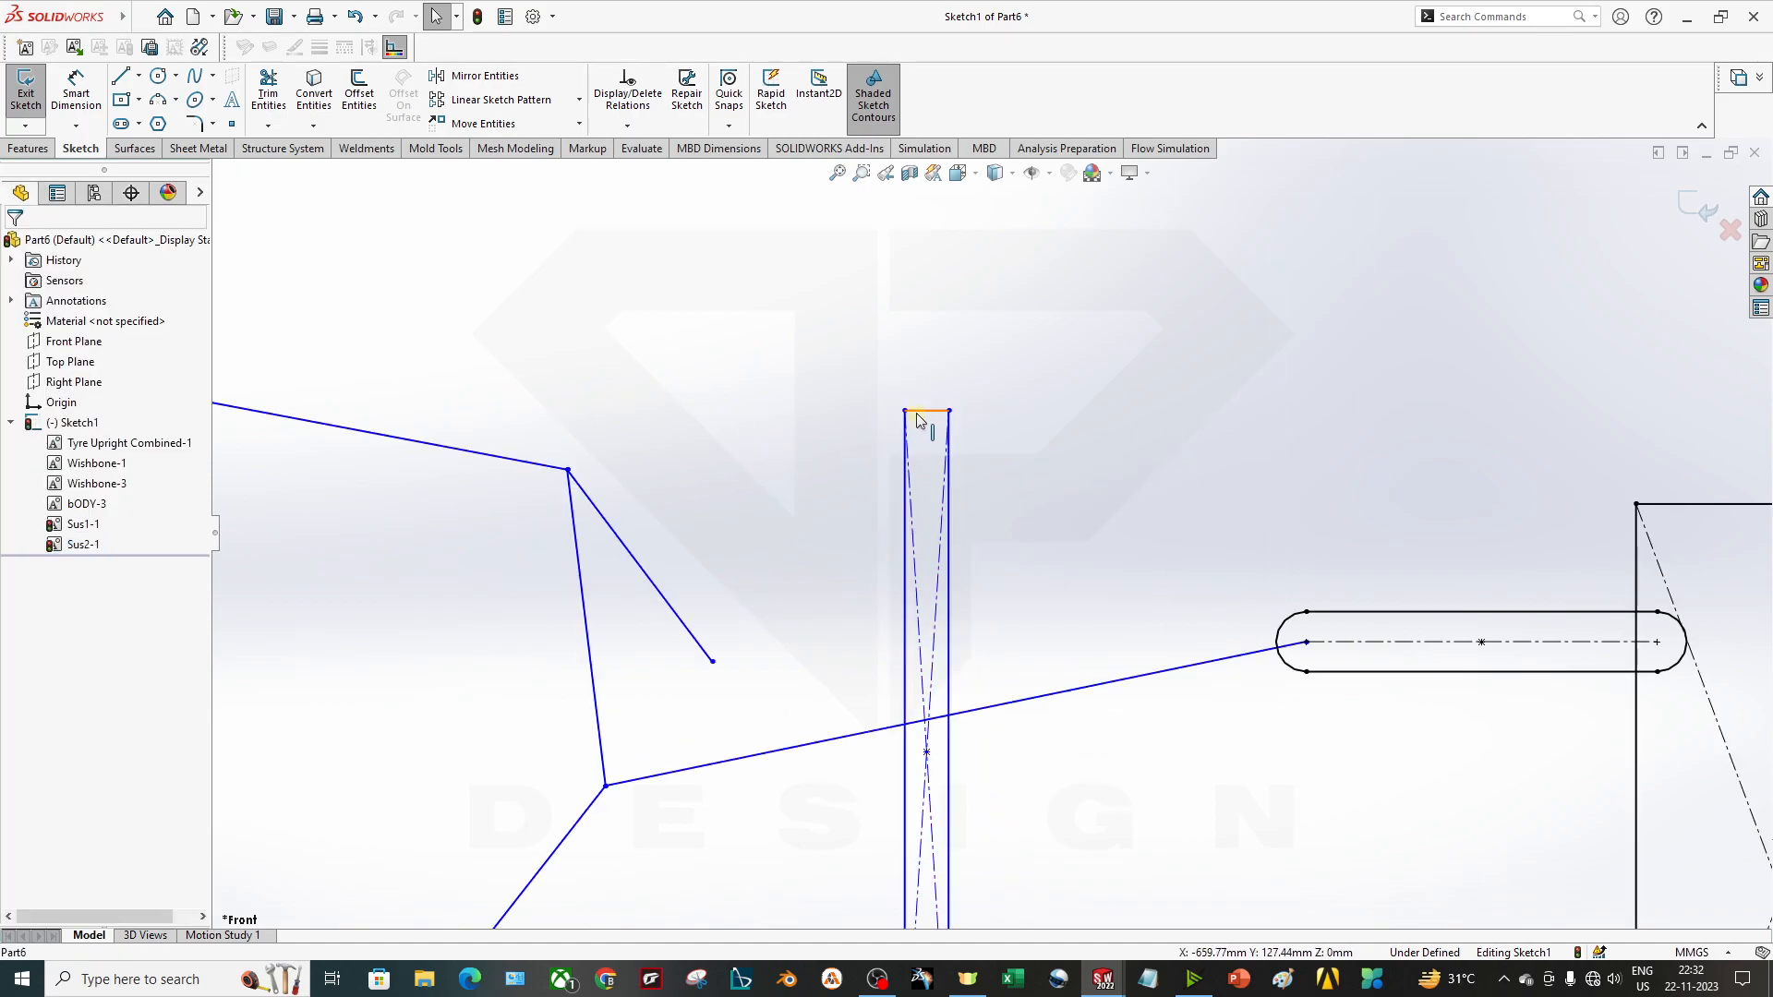
click(926, 410)
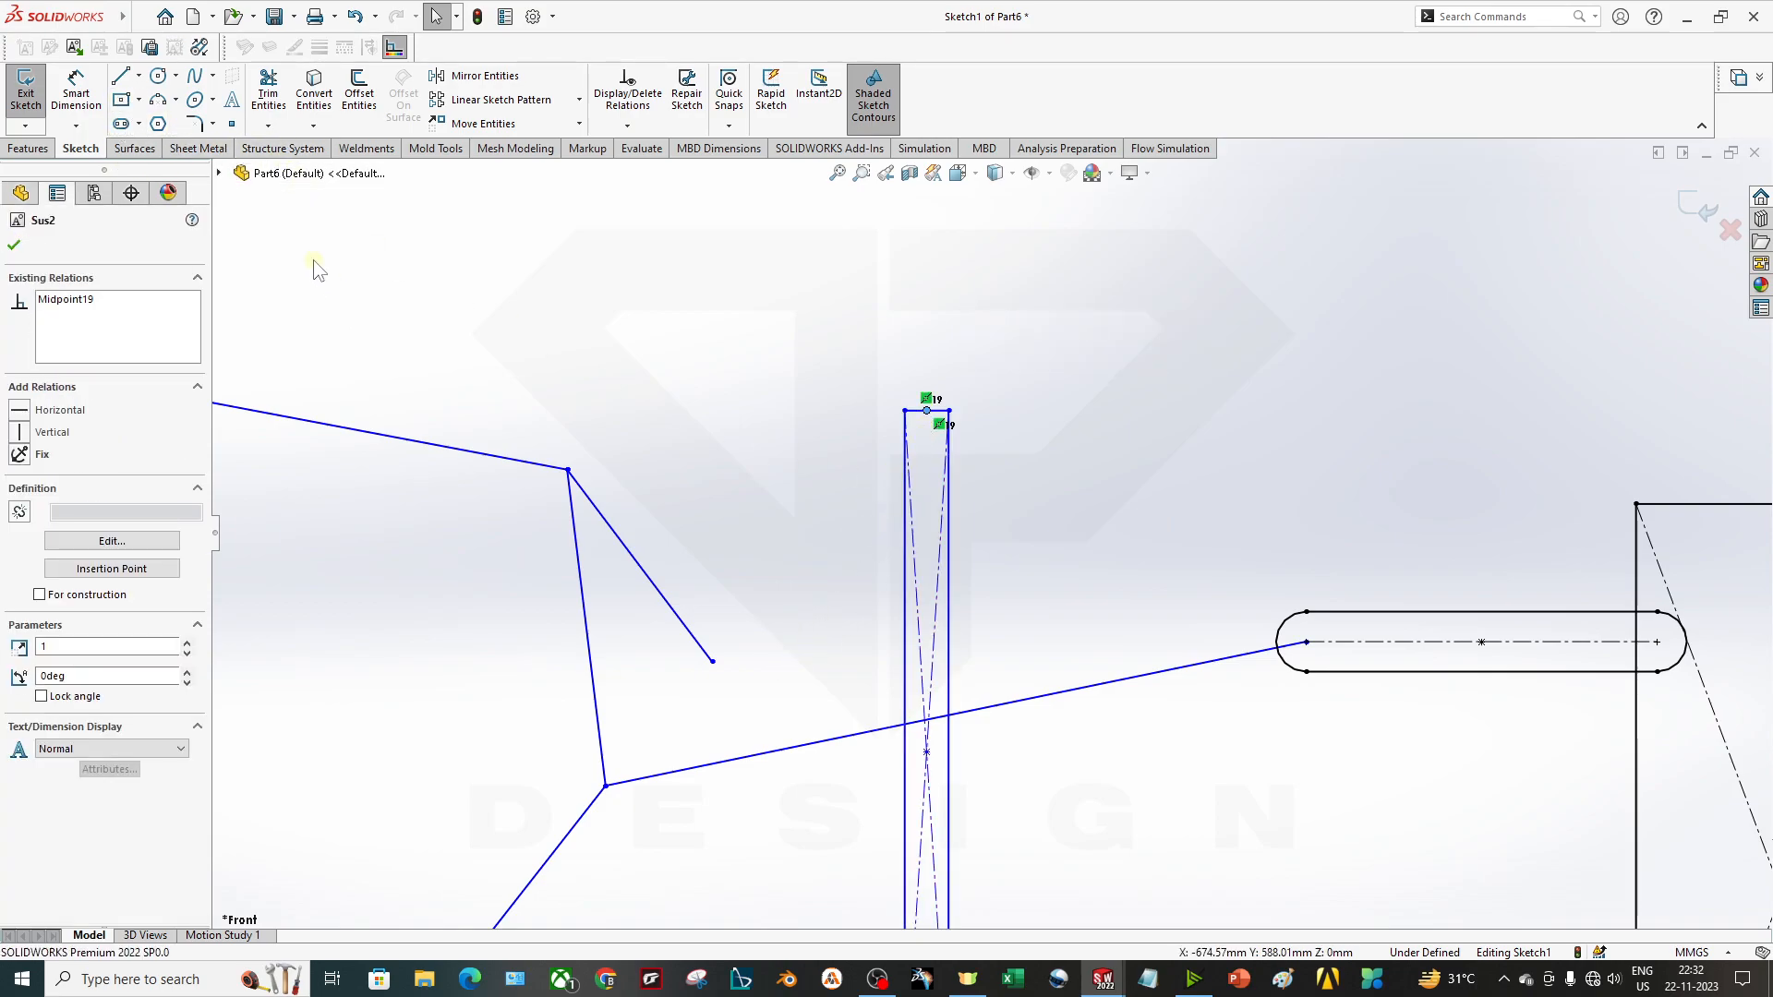
ctrl+click(661, 602)
click(41, 565)
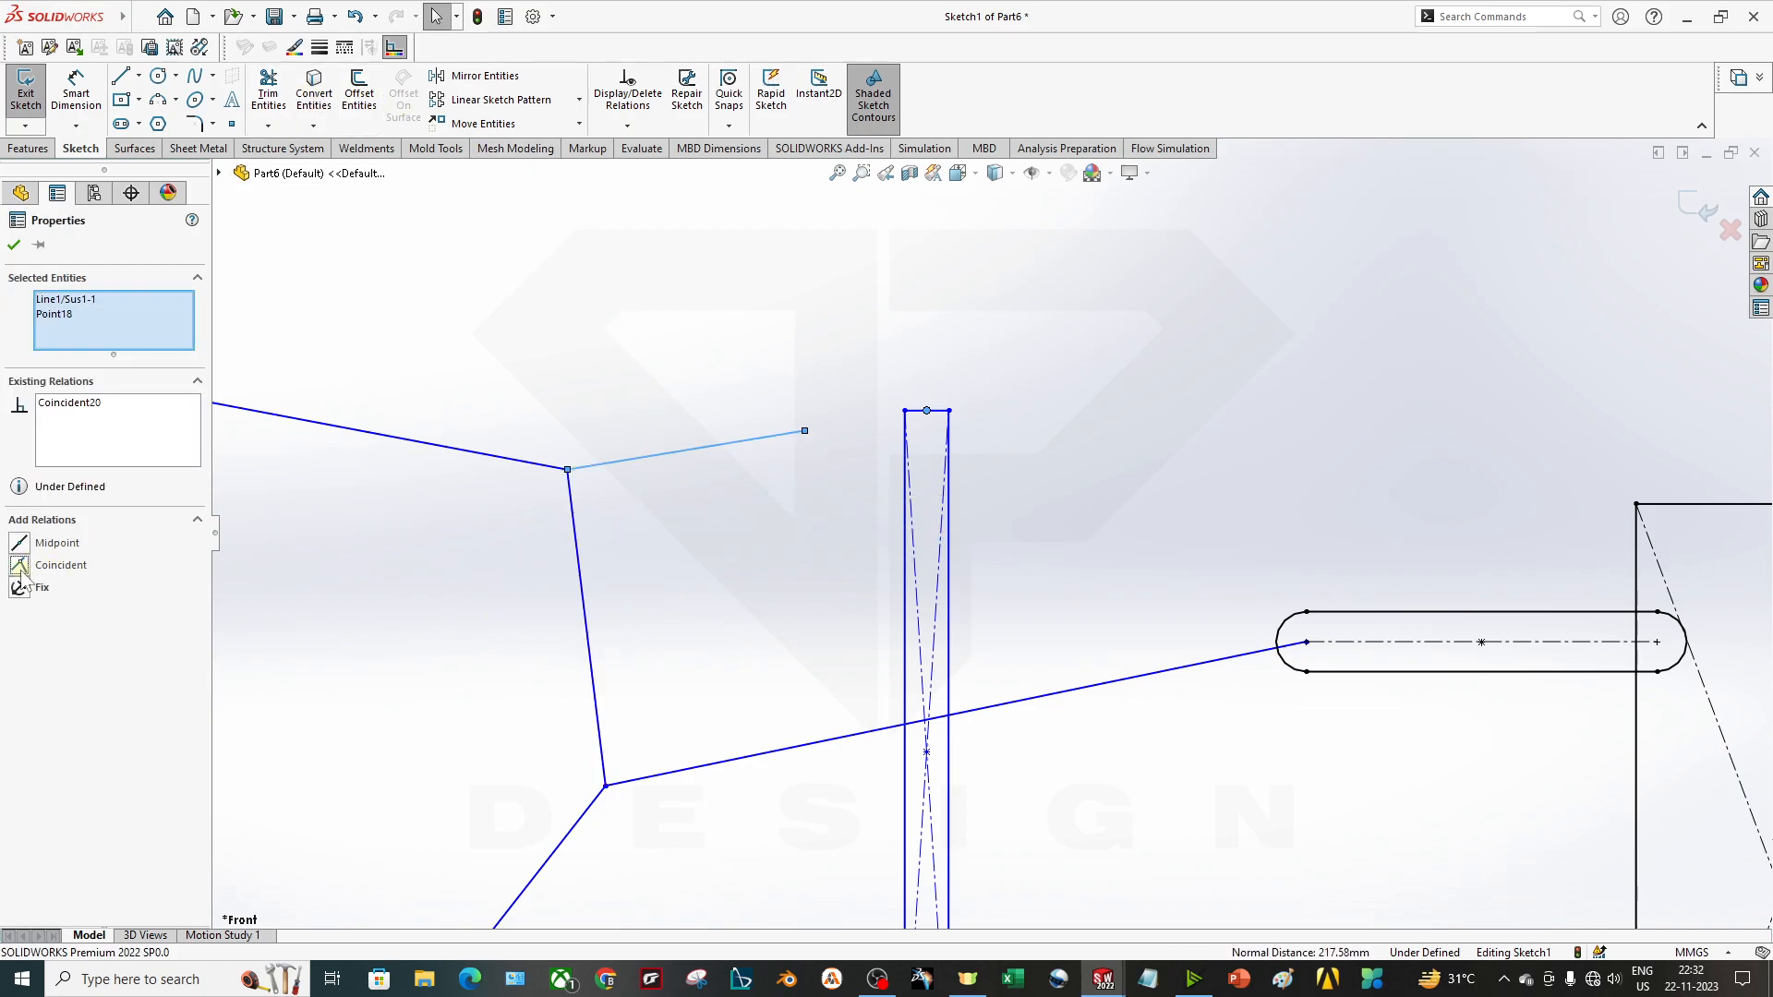
click(13, 246)
Move Sus2 beside the body's upper vertex and try to make its long edge nearest the wishbones collinear with the Sus1 line.
drag(952, 430, 569, 649)
click(569, 713)
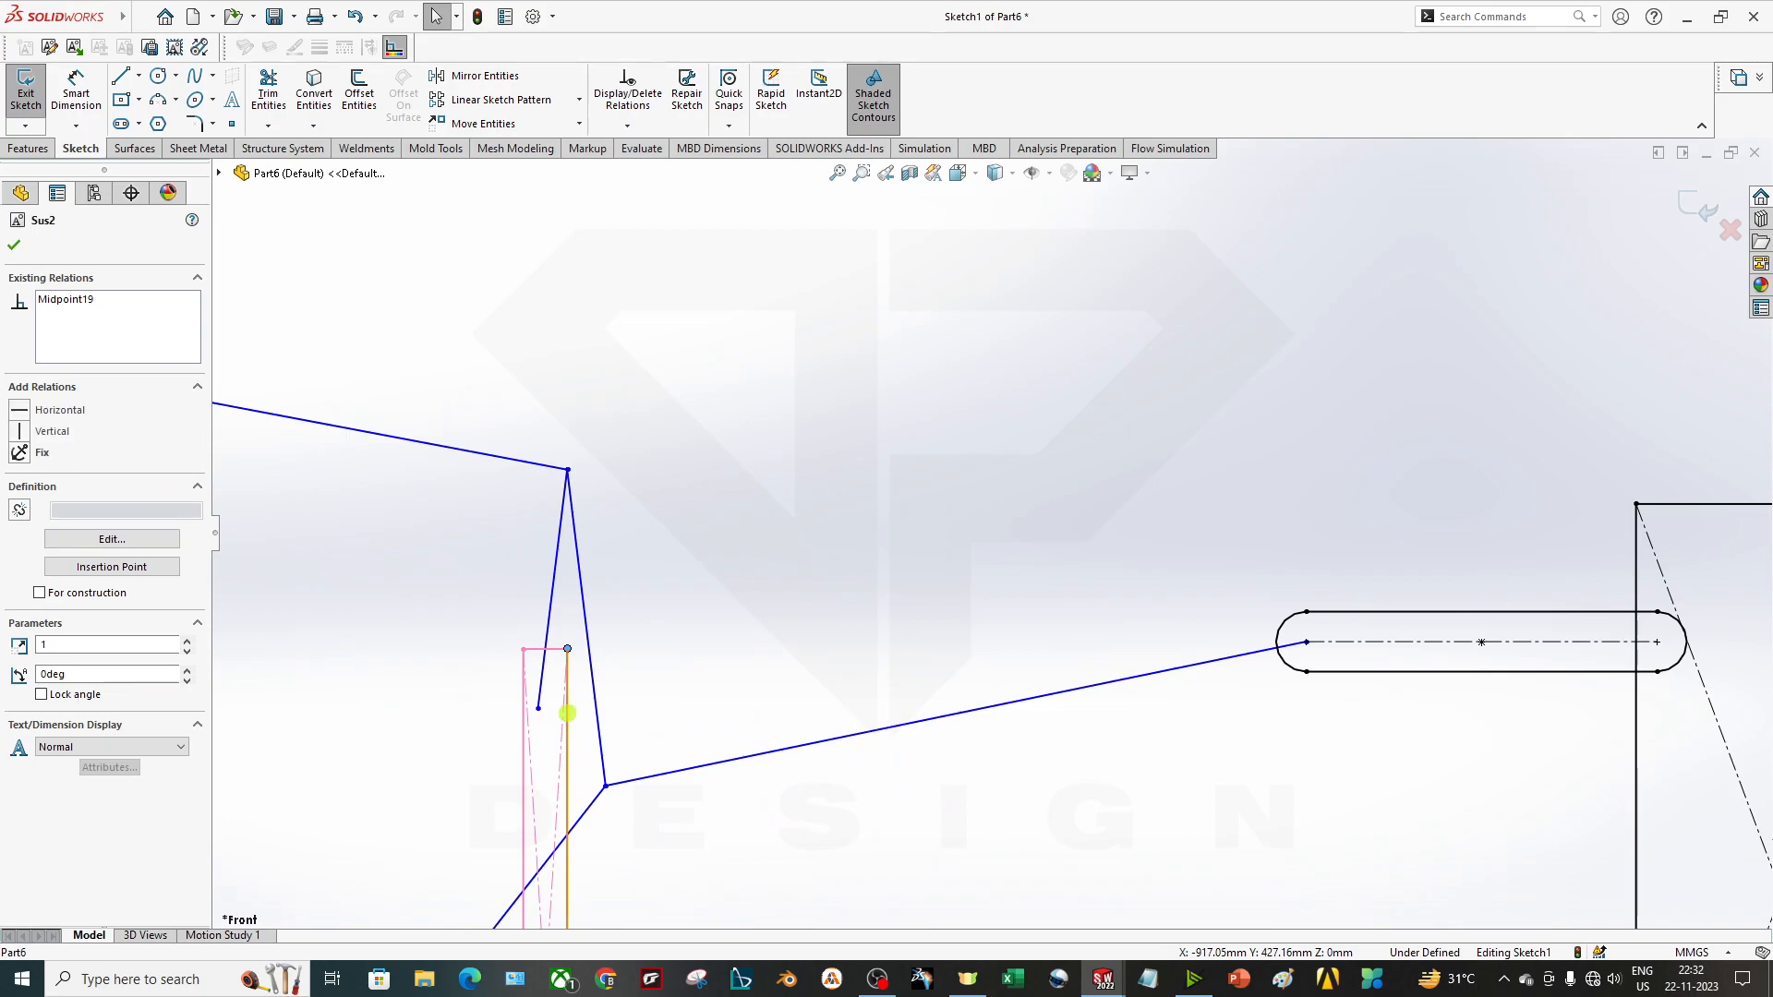
ctrl+click(555, 628)
click(56, 587)
click(440, 601)
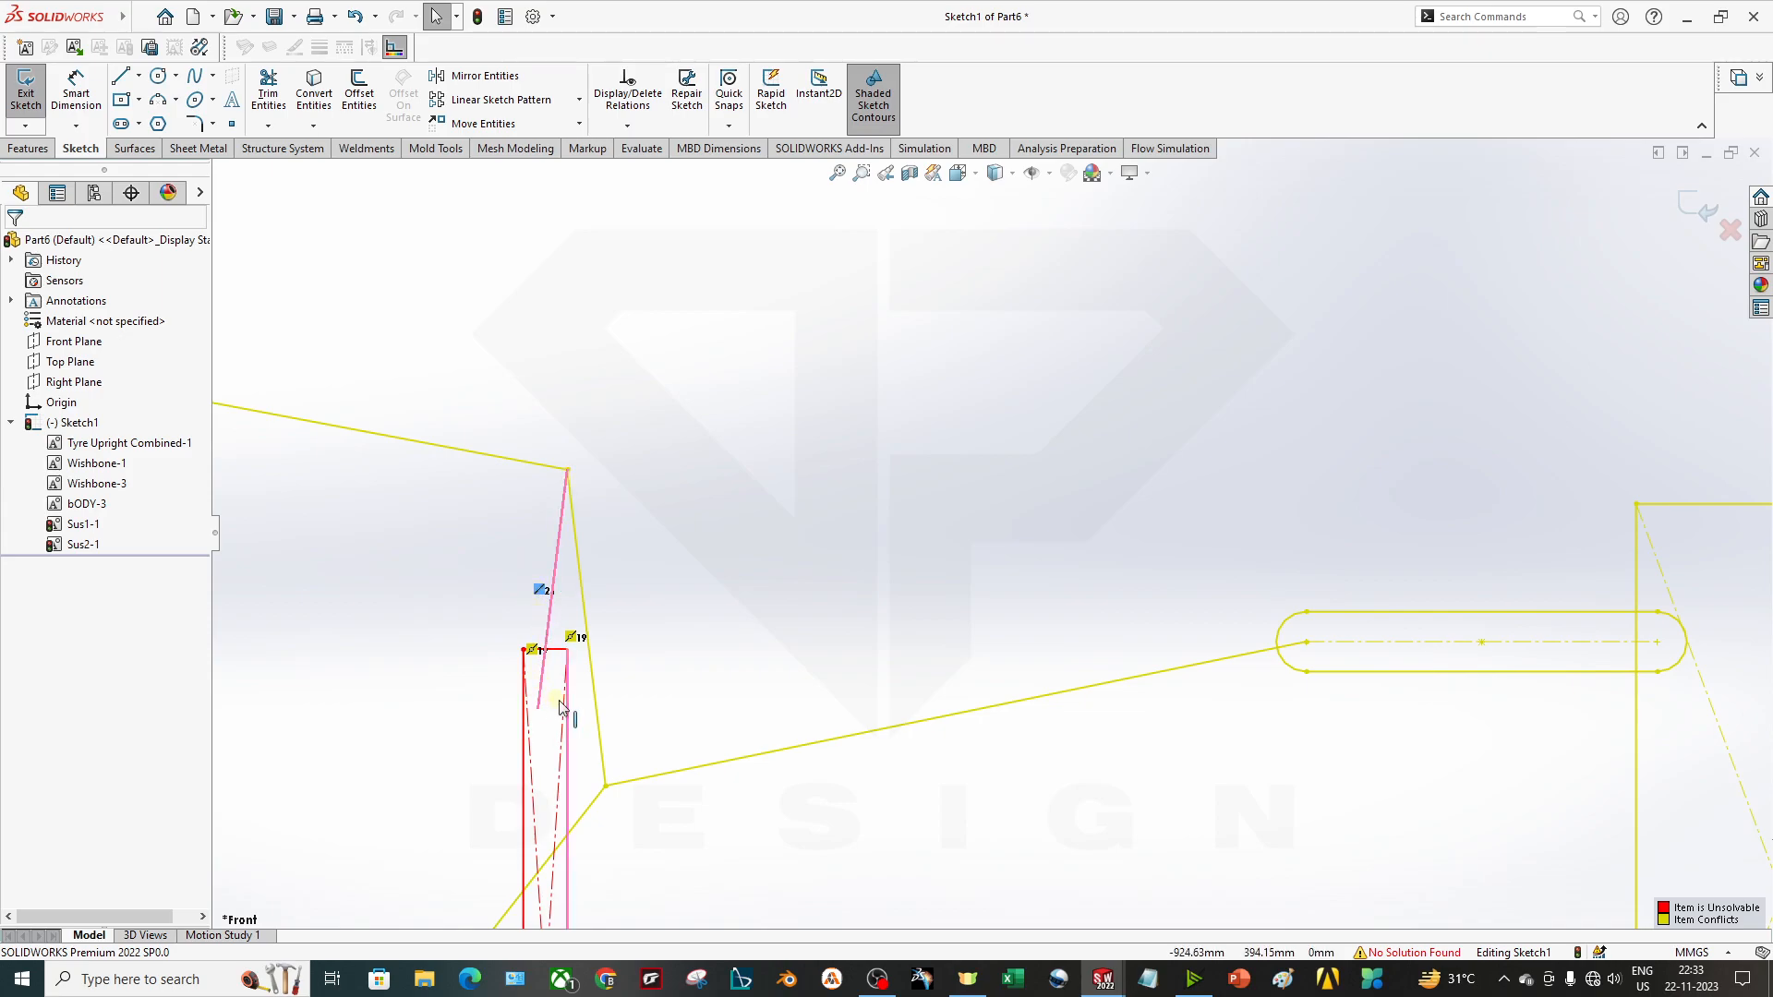
Delete the conflicting midpoint relation at Sus2's upper edge and swing the collinear Sus2 block to test it.
click(533, 650)
click(532, 653)
key(Delete)
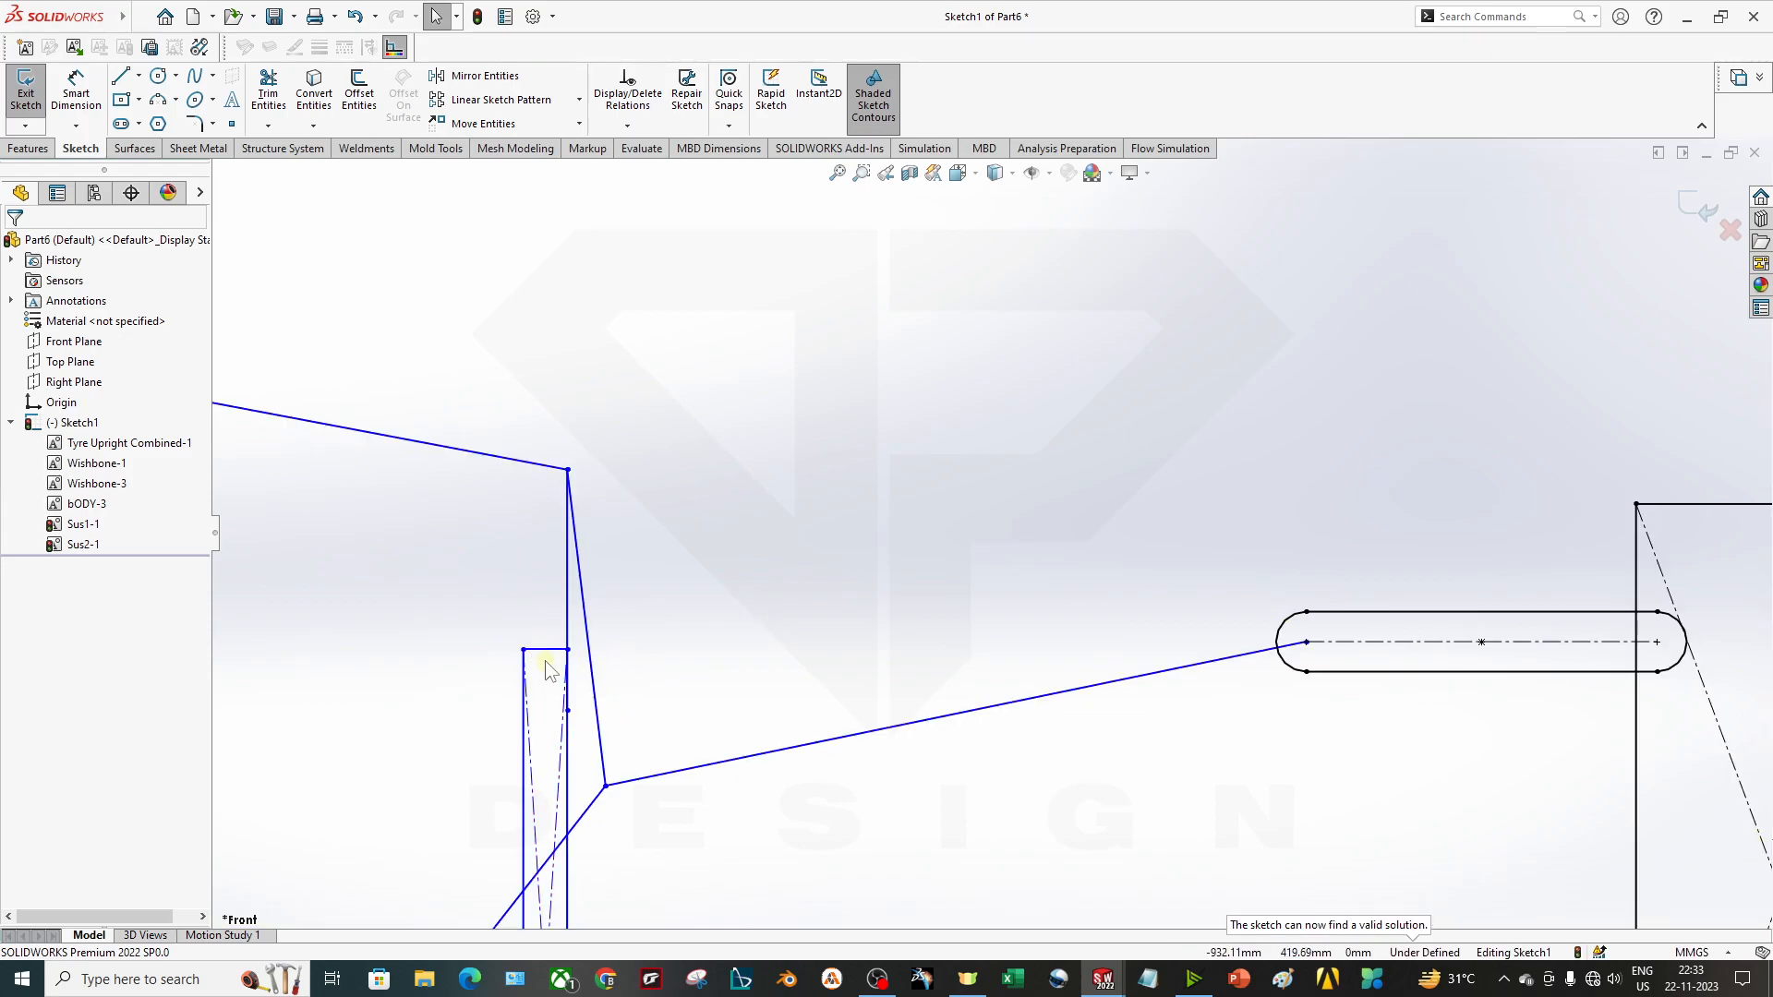
click(572, 801)
drag(572, 806, 663, 596)
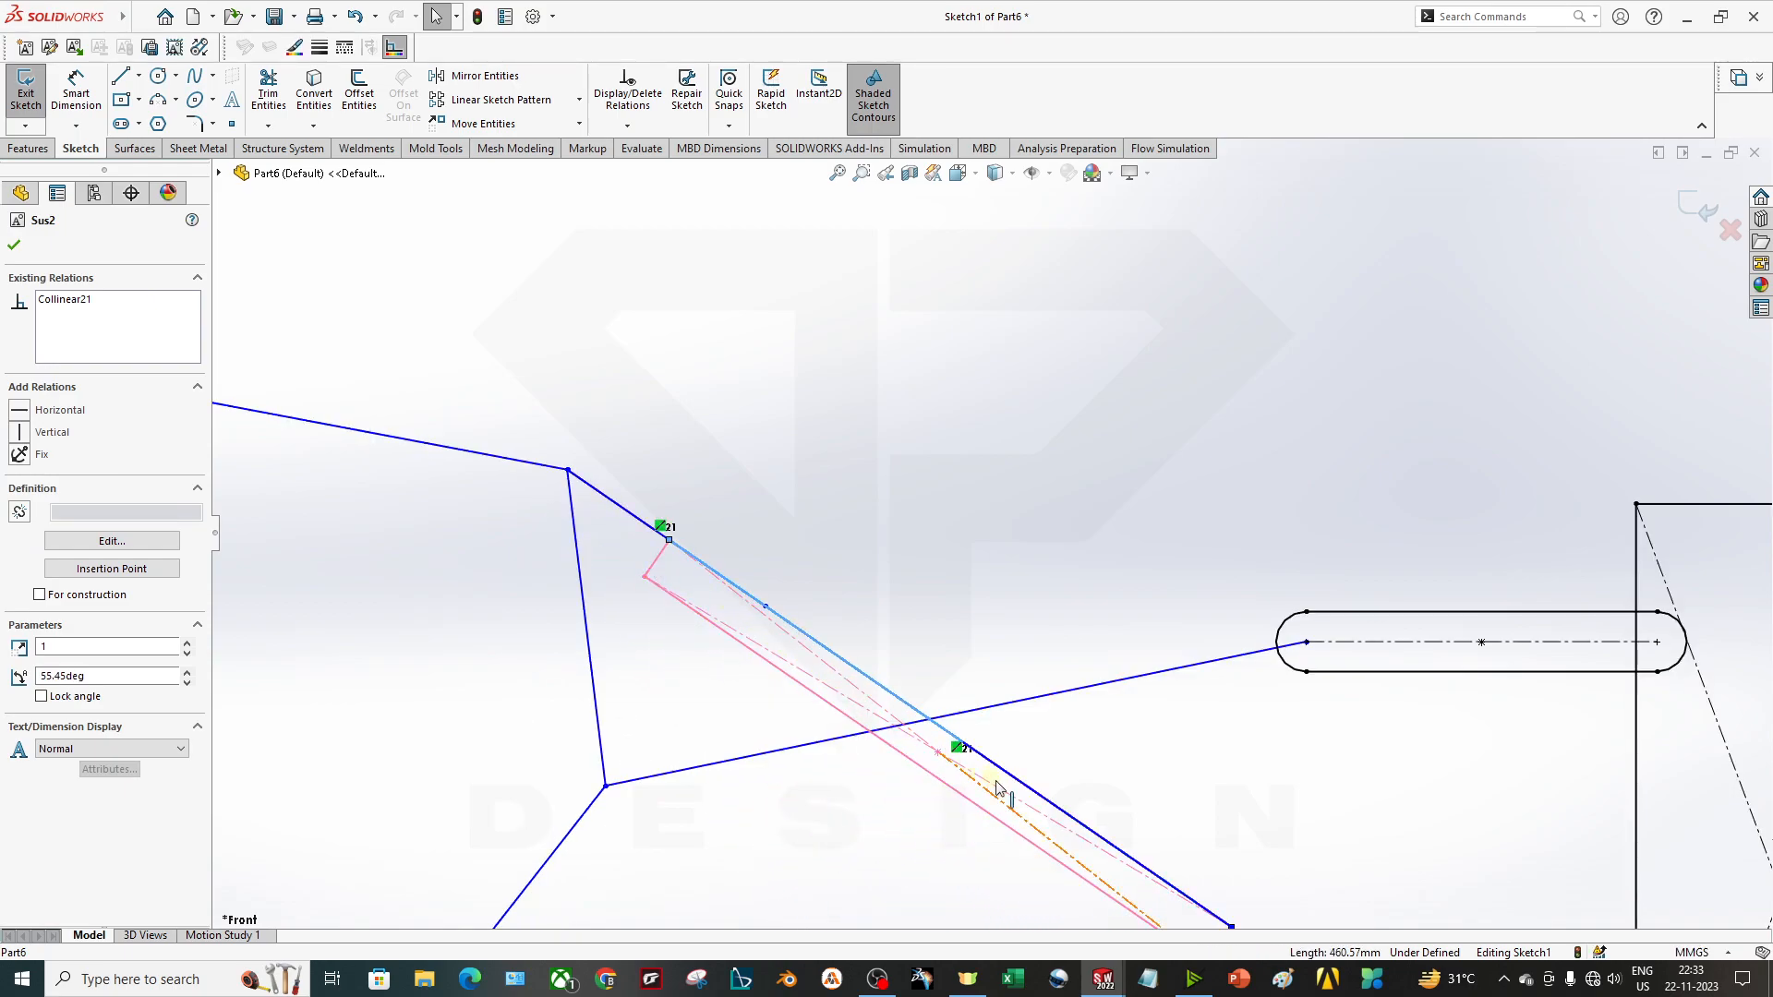
Undo the Sus2 swing, its relations to the Sus1 line and its move beside the body.
key(ctrl+z)
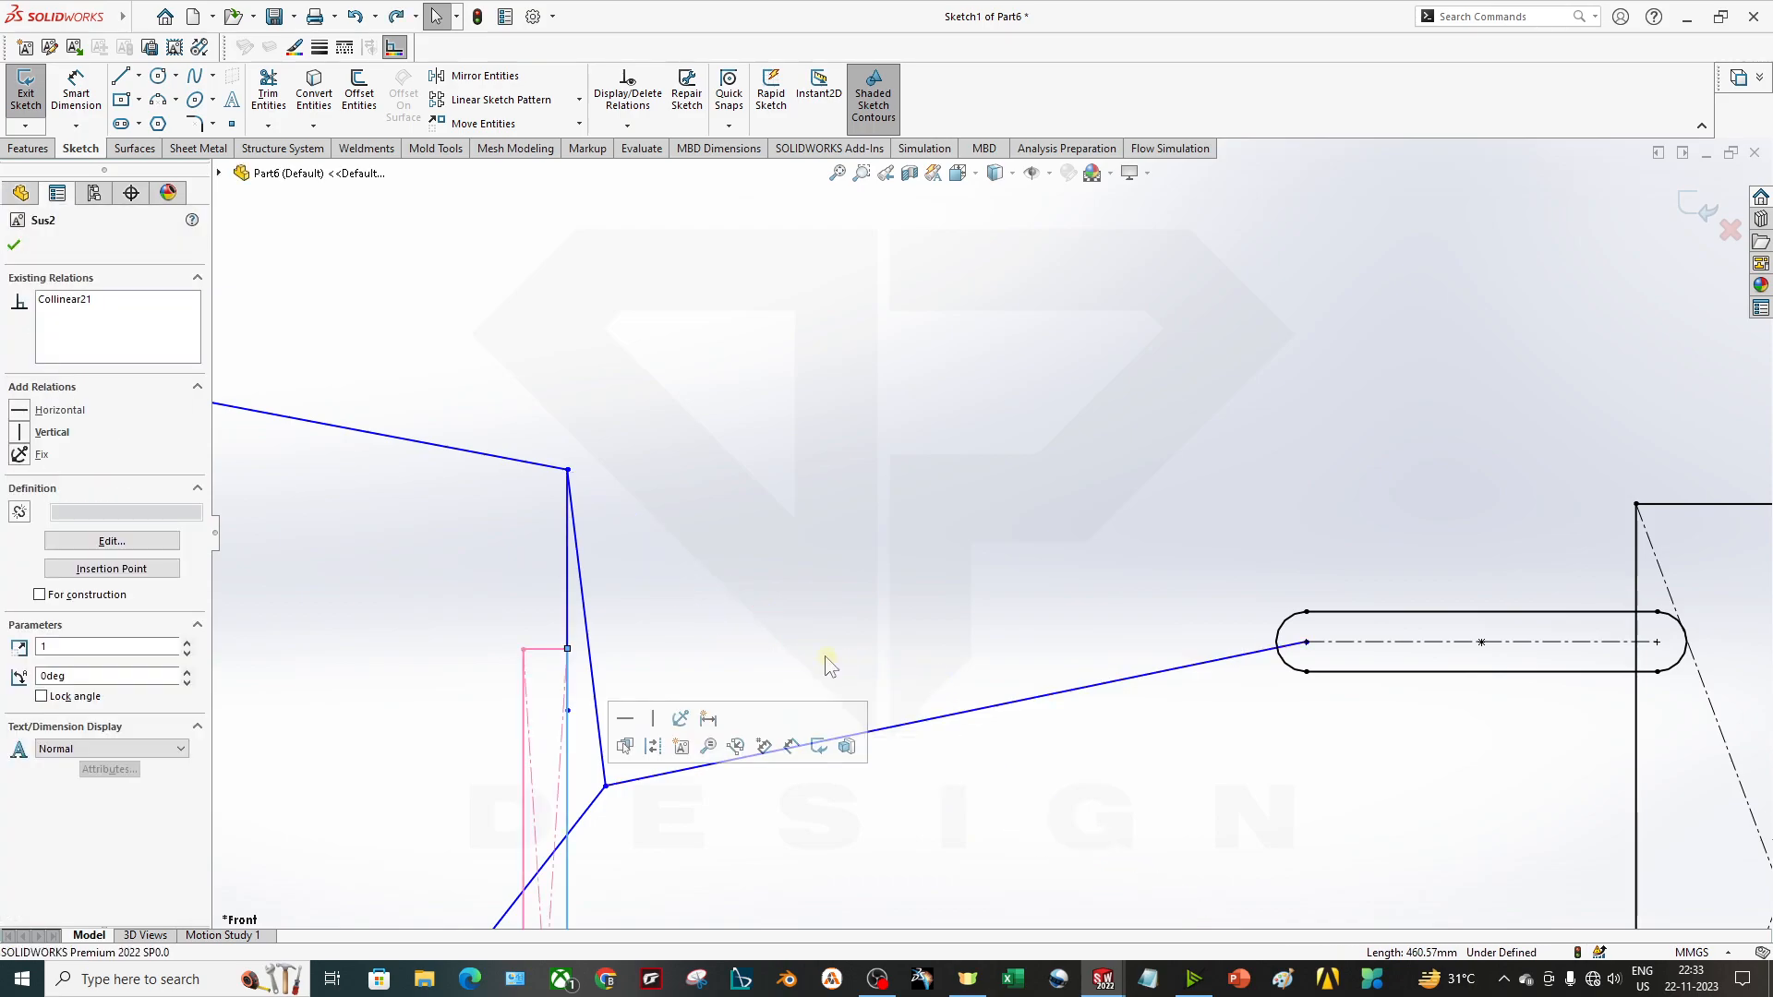
key(ctrl+z)
key(ctrl+z)
key(ctrl+z)
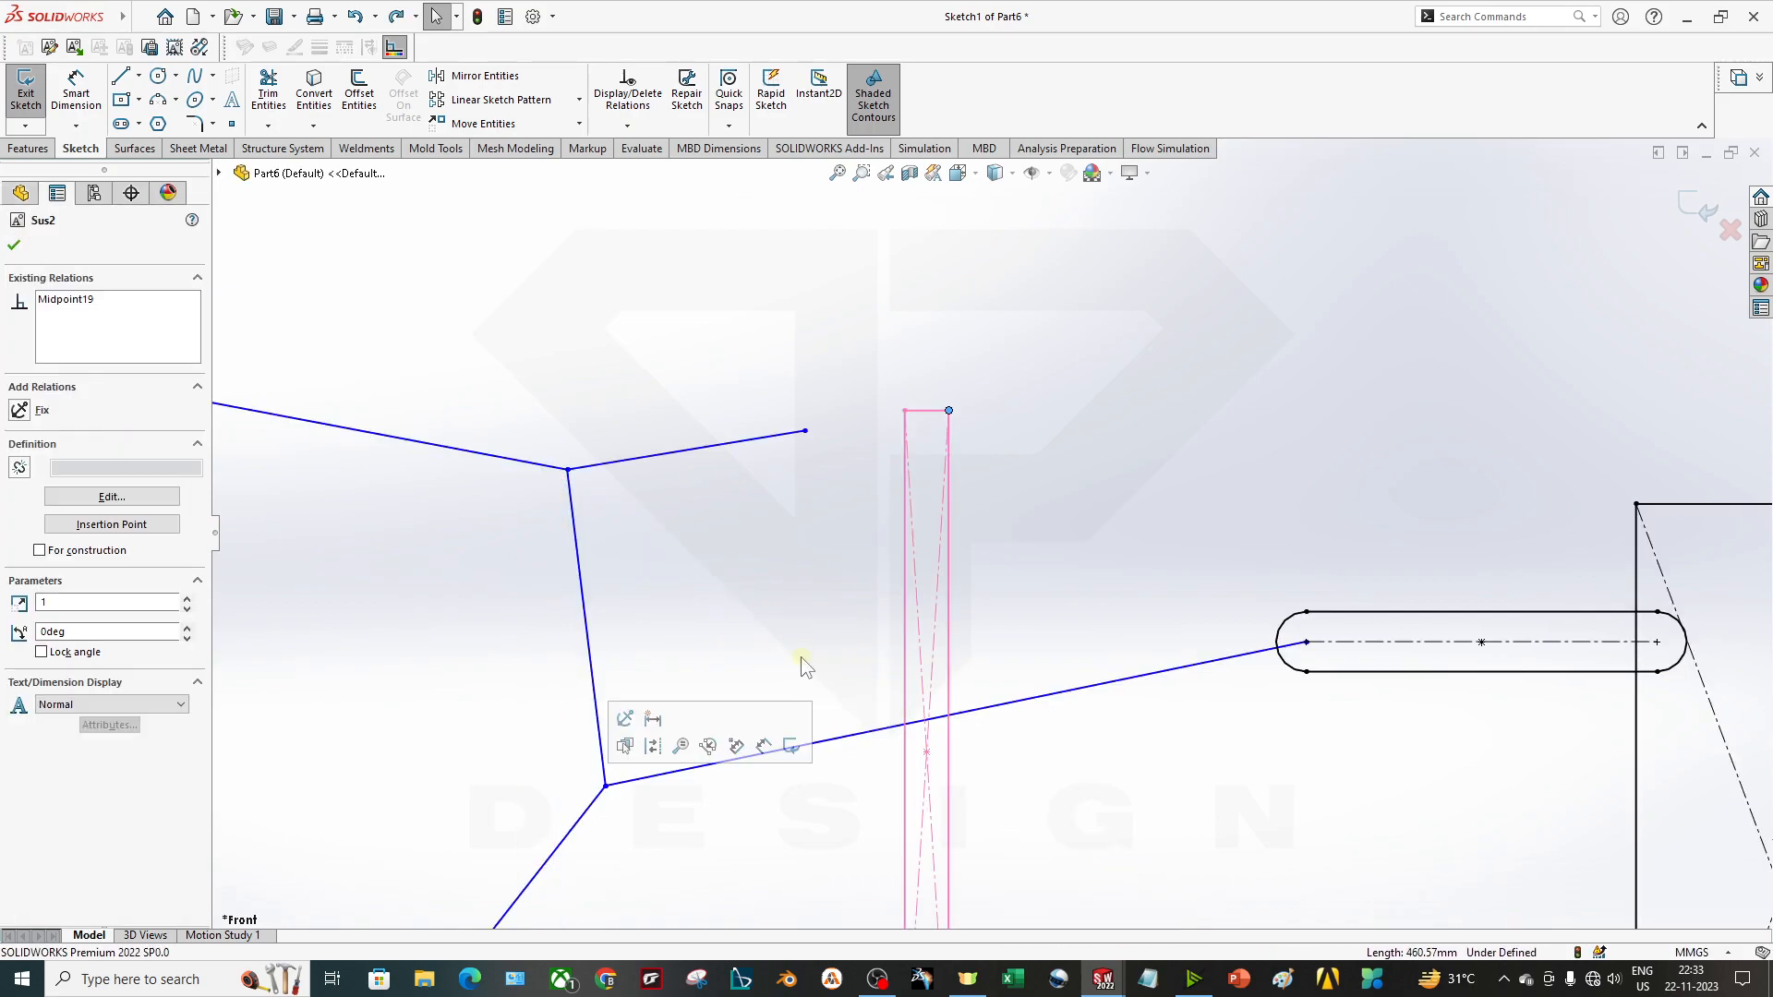
key(ctrl+z)
click(790, 473)
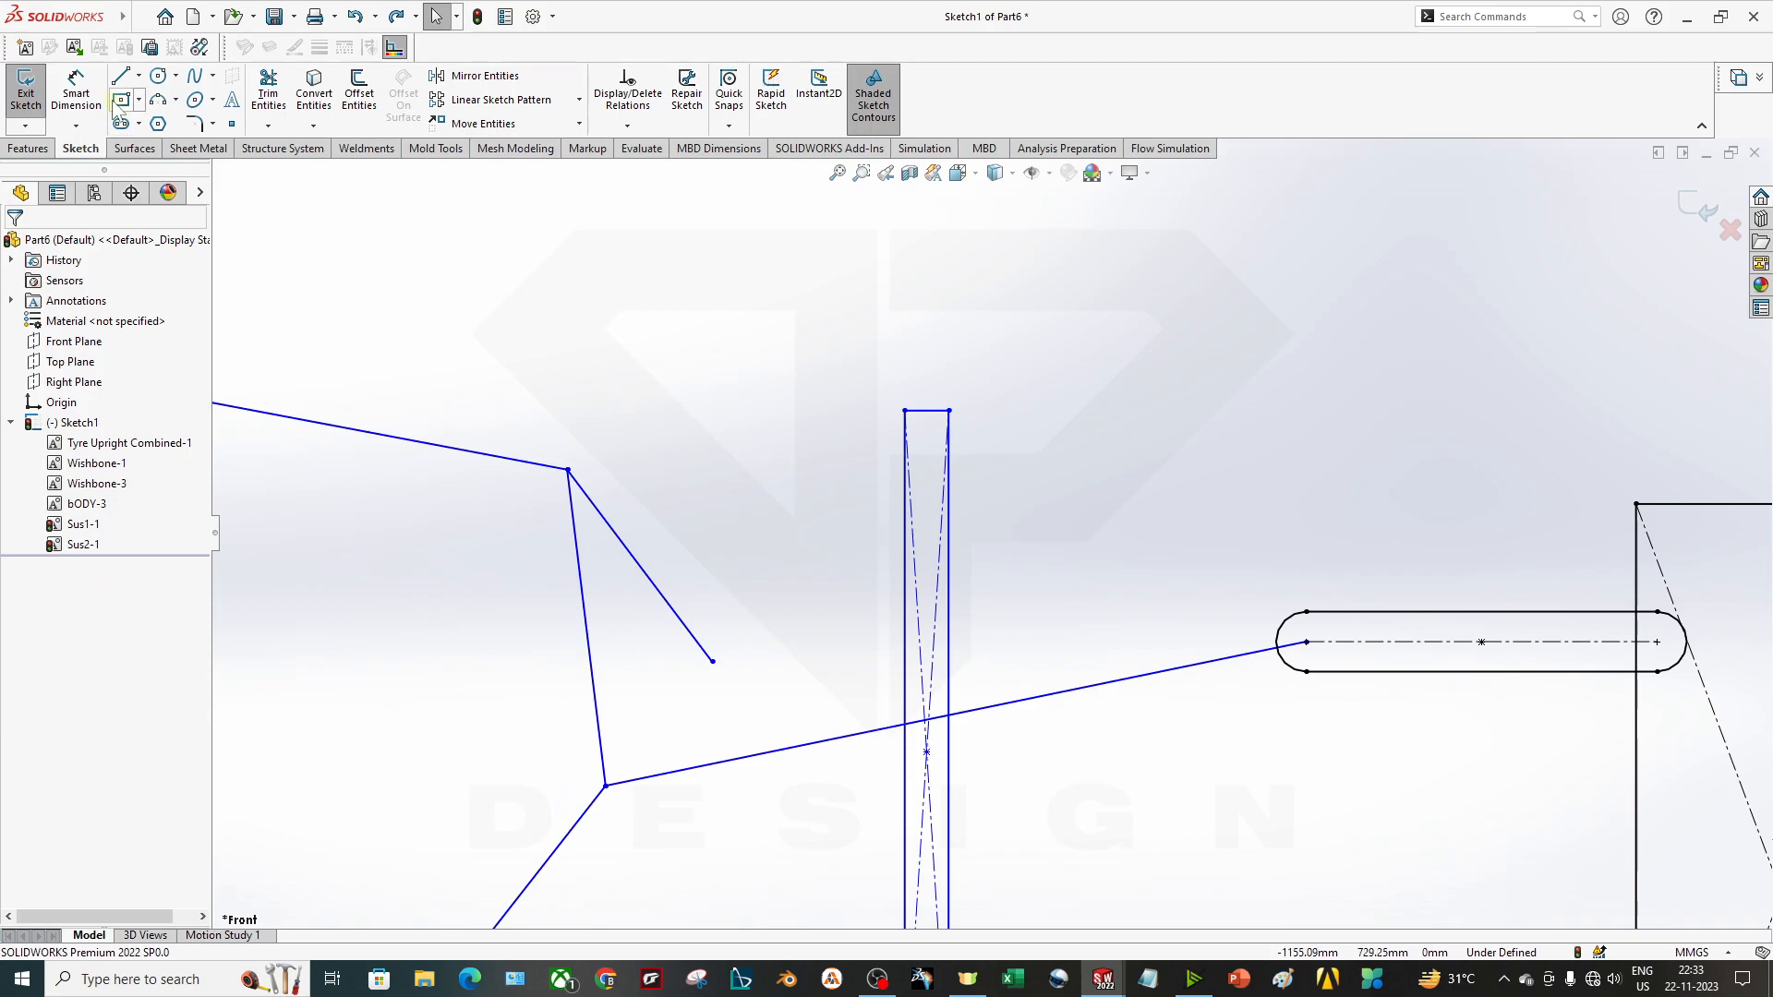
click(154, 78)
key(Escape)
click(140, 77)
Edit the Sus2 block, add a lengthwise centerline joining the midpoints of its short edges, and finish the block edit.
scroll(752, 371, up, 3)
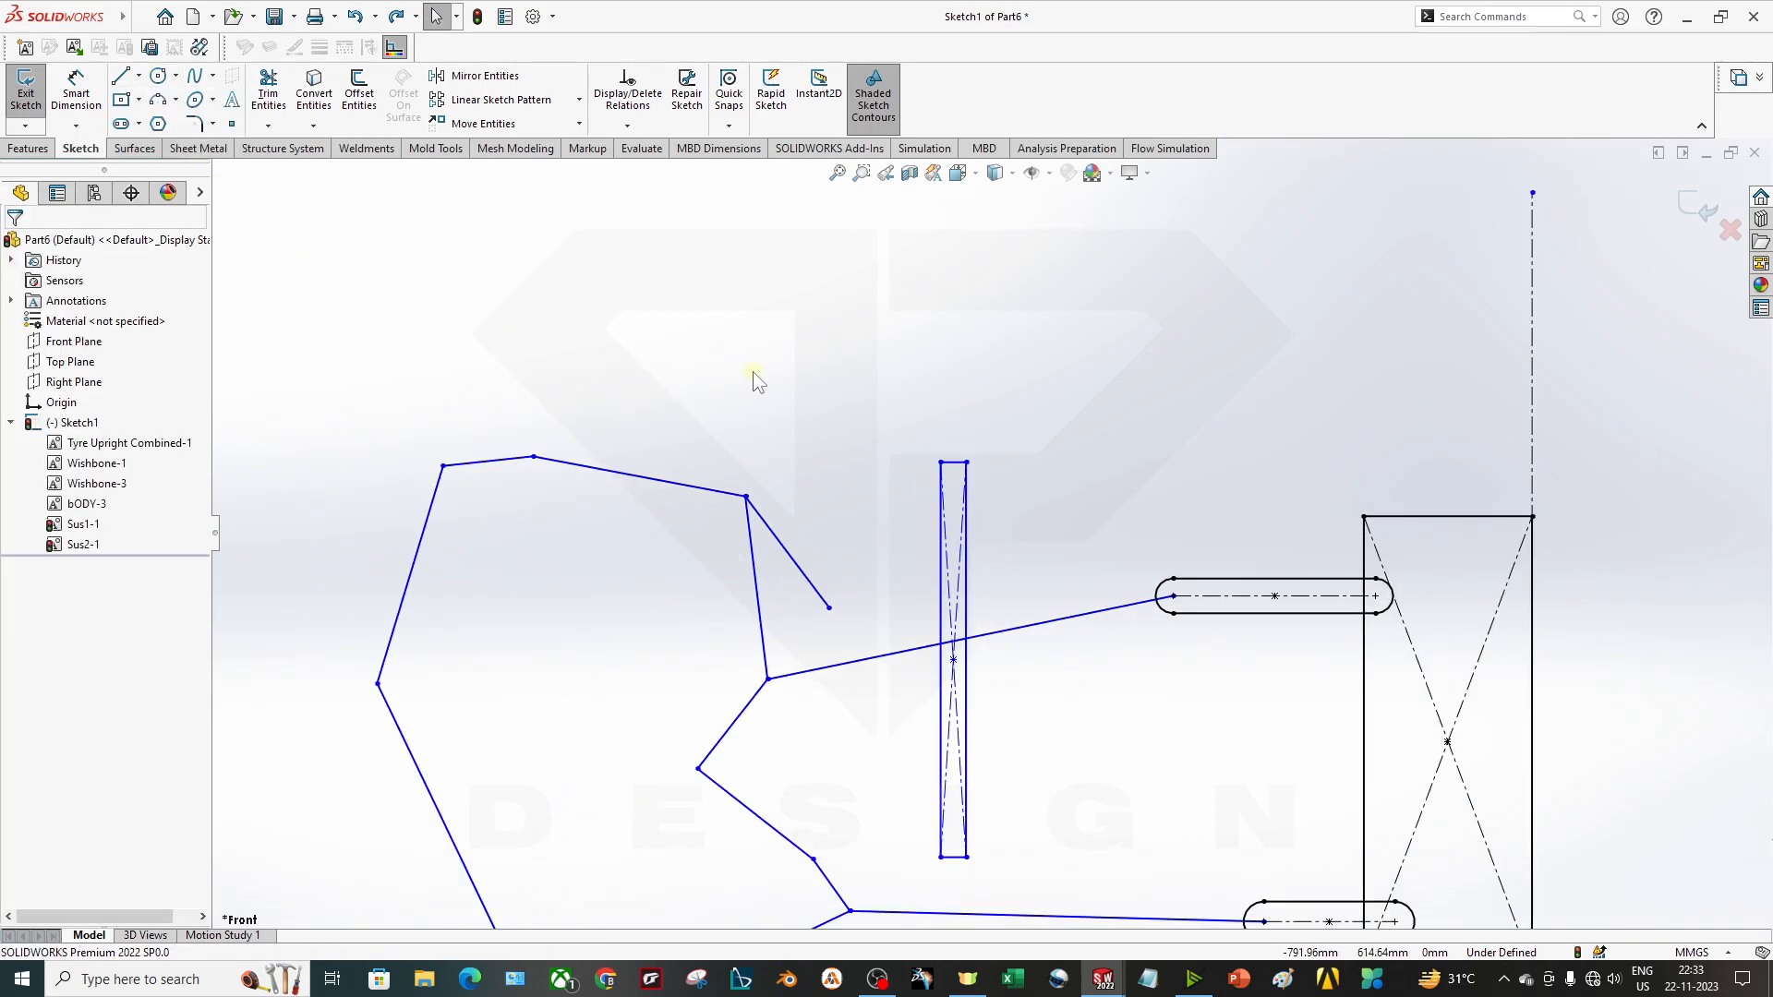
scroll(923, 489, up, 2)
click(961, 510)
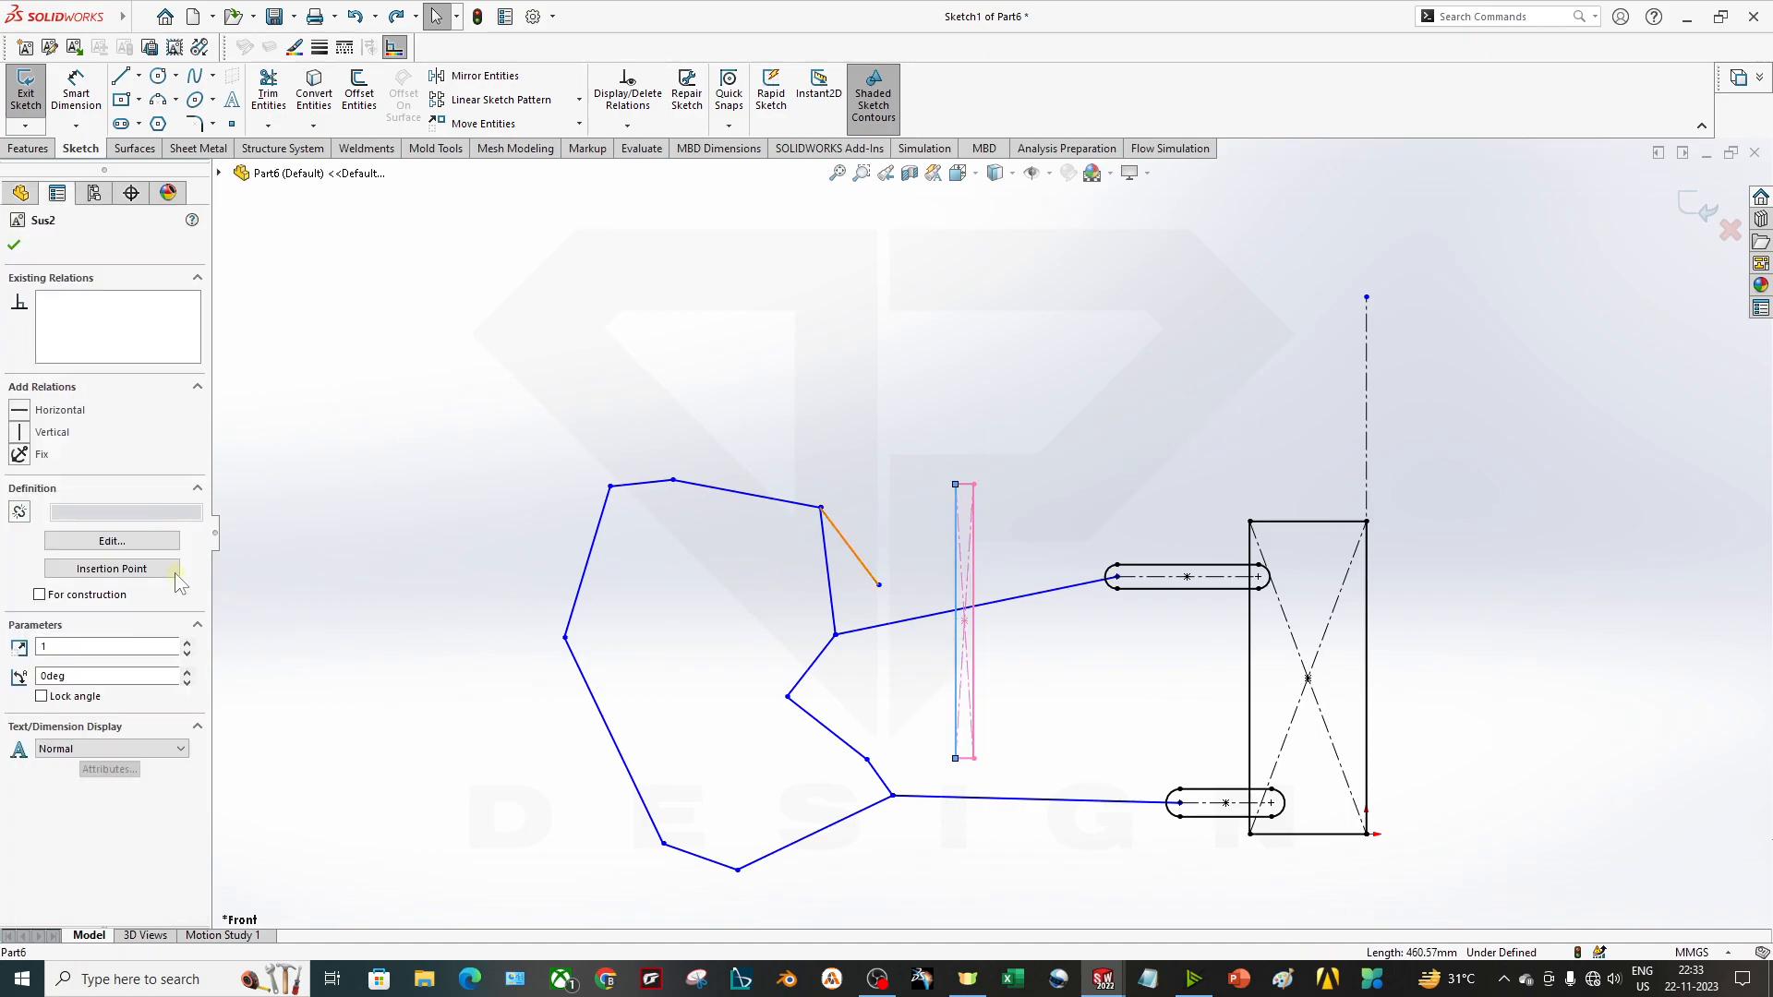
click(112, 541)
click(138, 76)
click(164, 123)
scroll(1035, 513, down, 2)
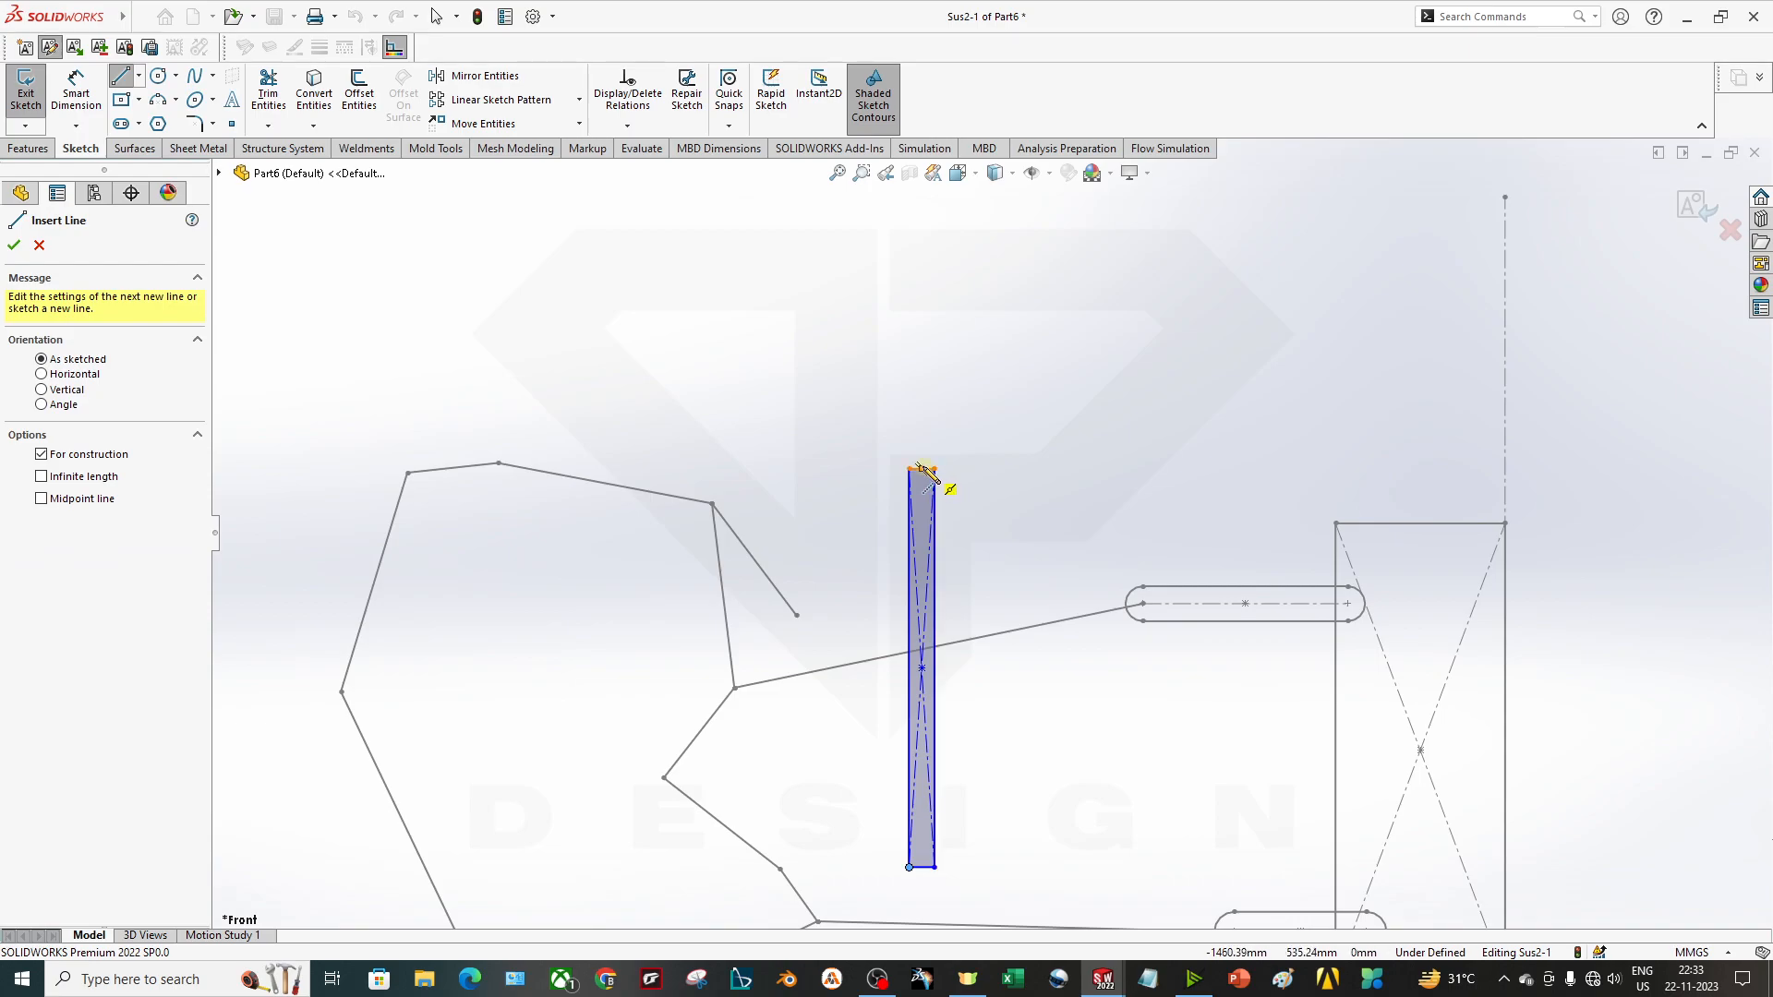
click(922, 469)
click(922, 868)
key(Escape)
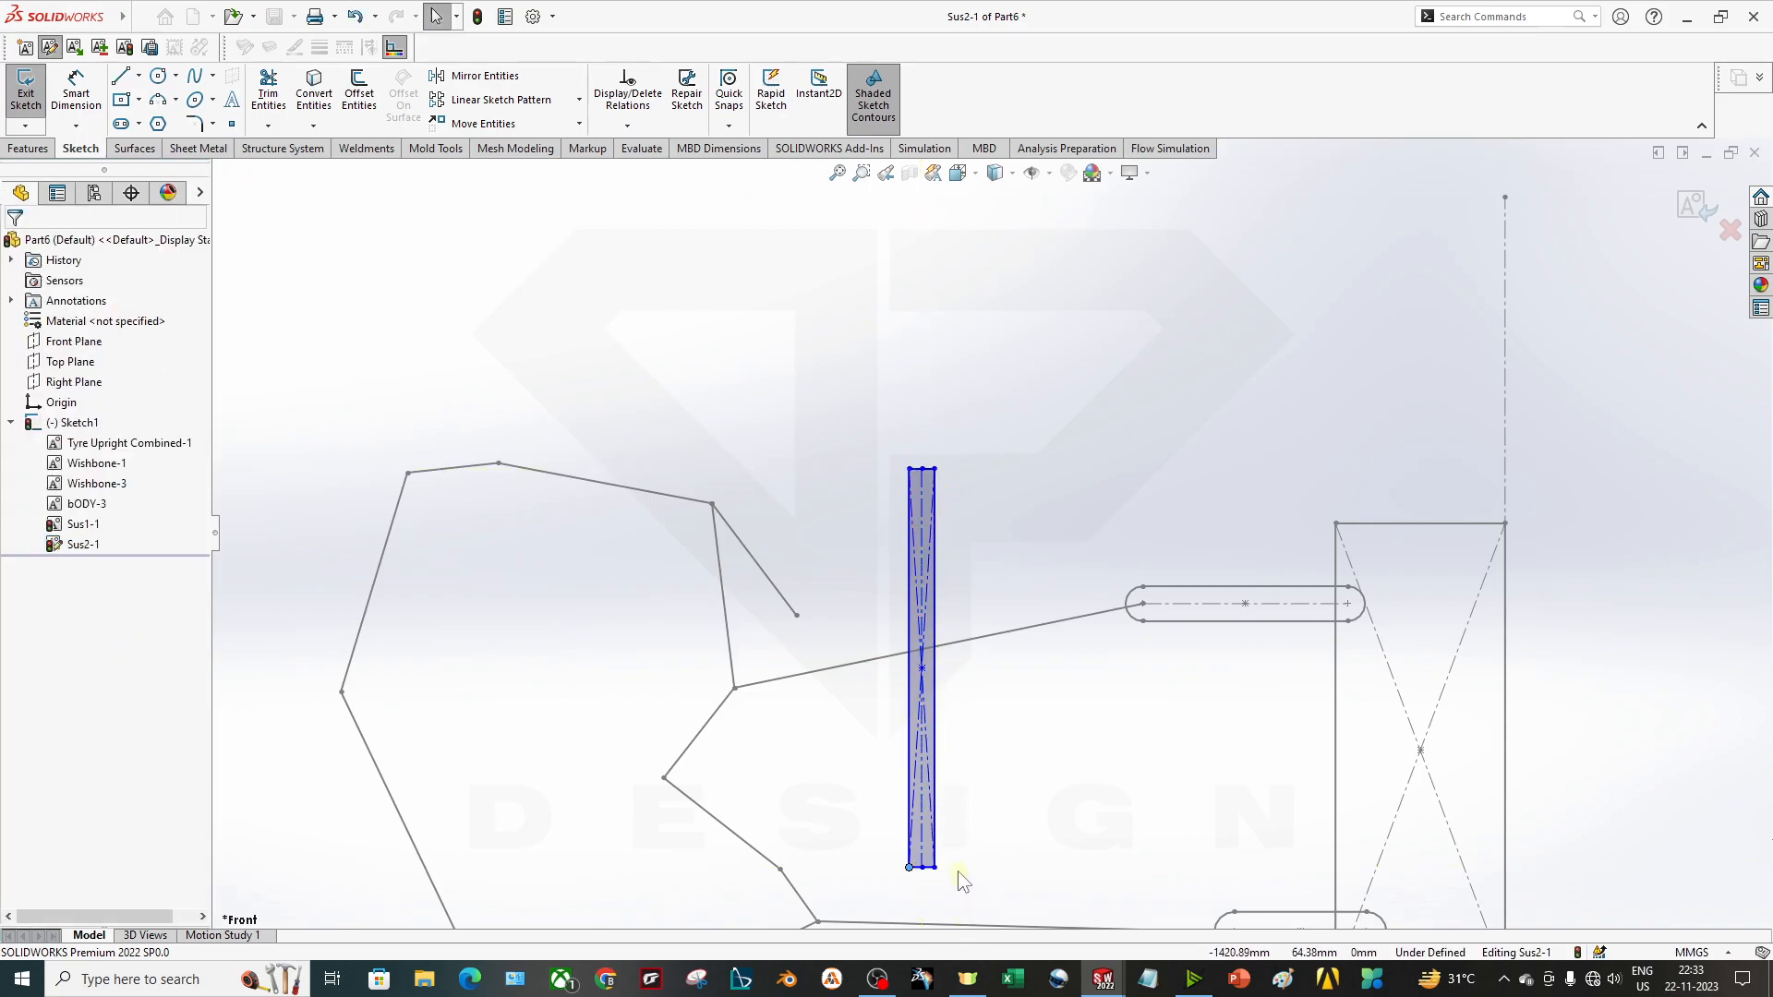
scroll(1029, 717, down, 3)
click(1678, 234)
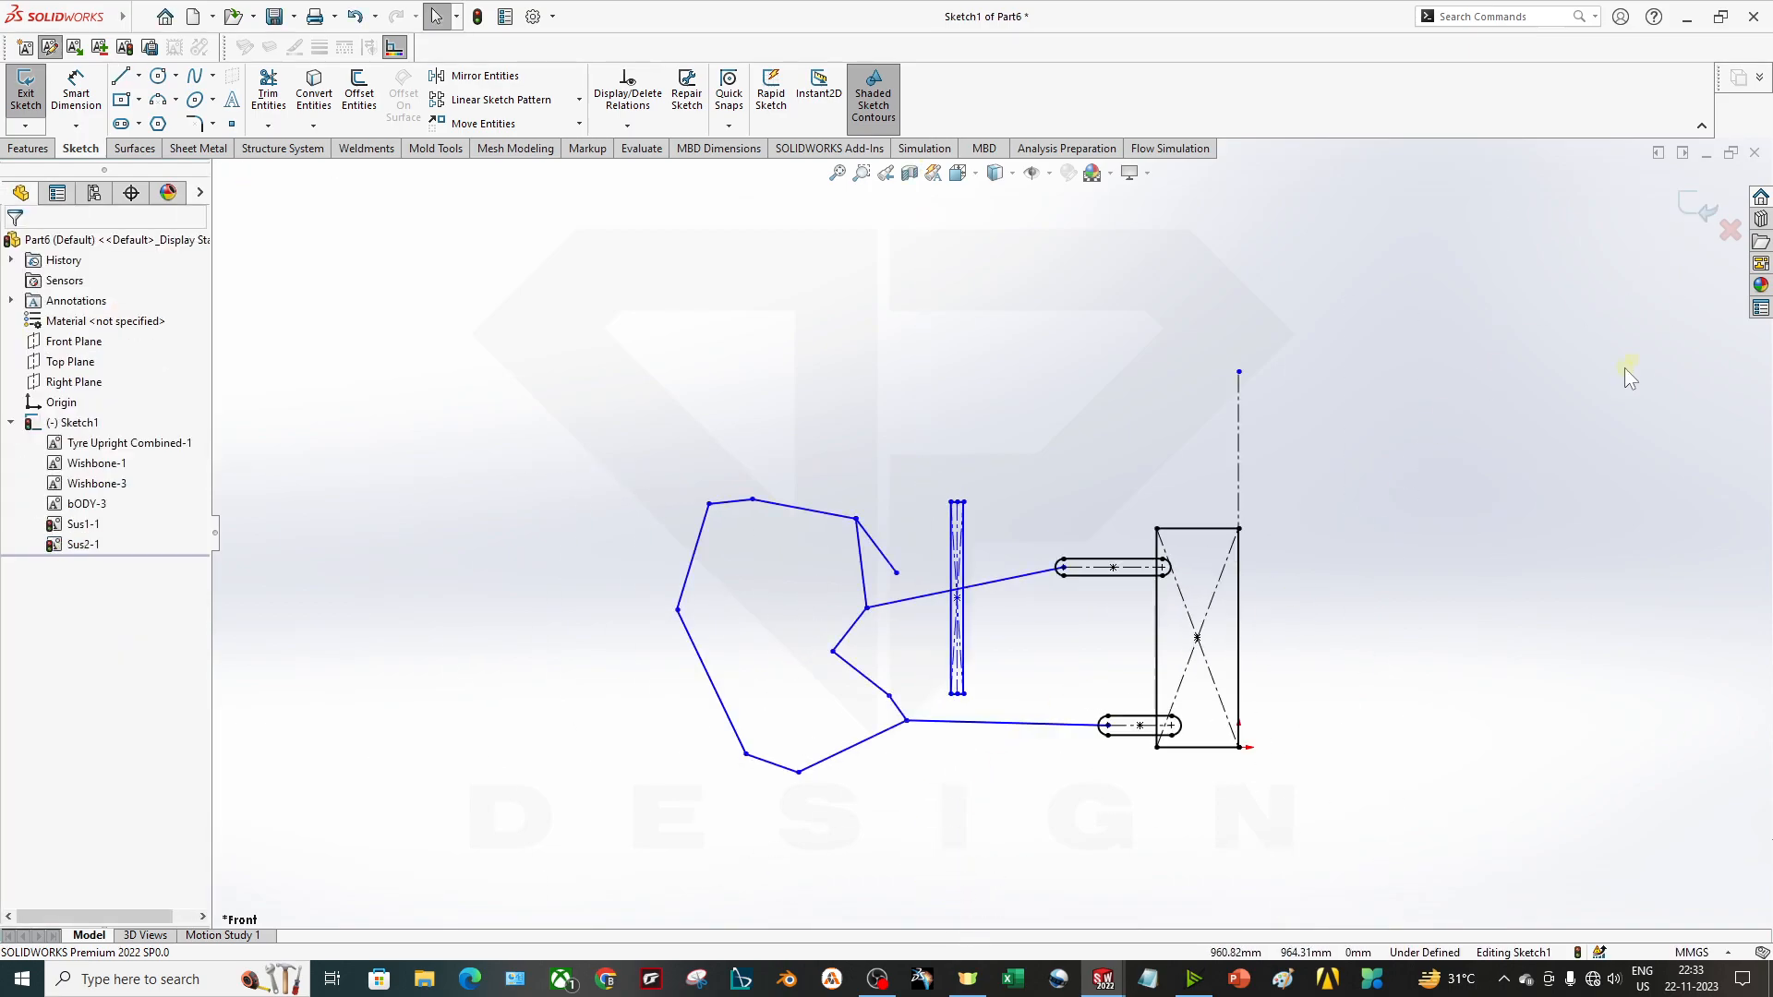
Make the Sus2 block's lengthwise centerline collinear with the Sus1 line.
scroll(960, 554, down, 4)
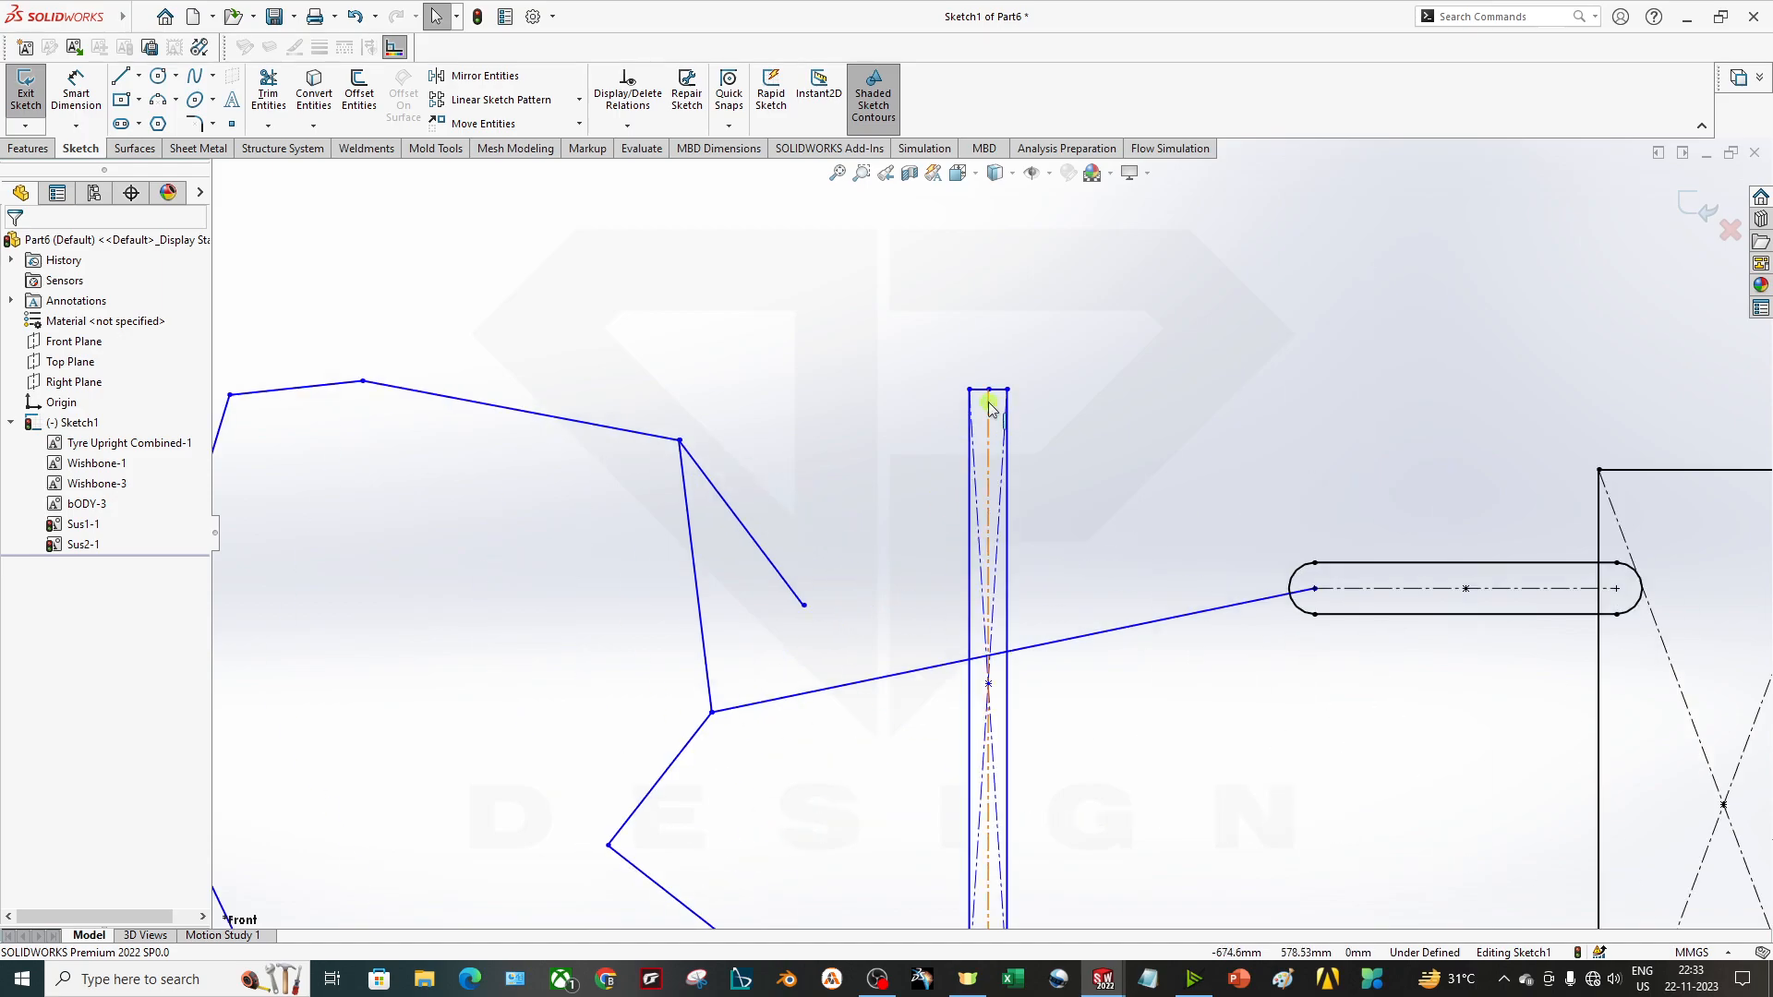
click(996, 402)
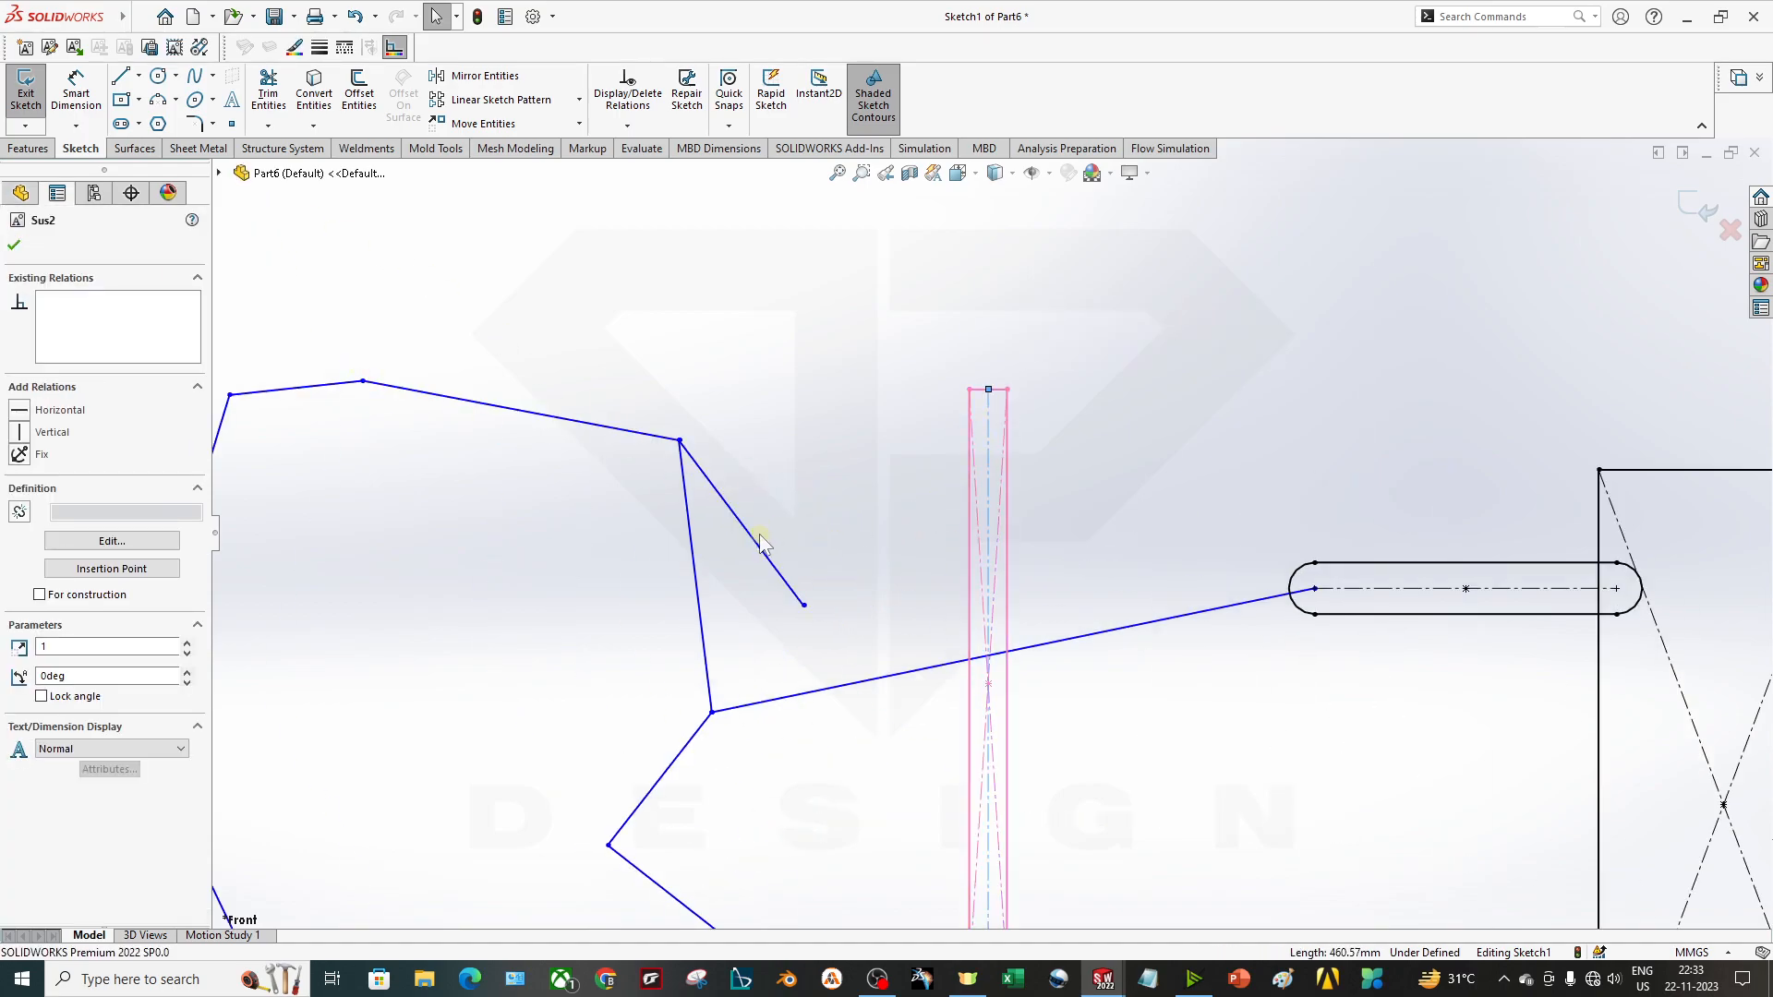
ctrl+click(768, 538)
click(19, 591)
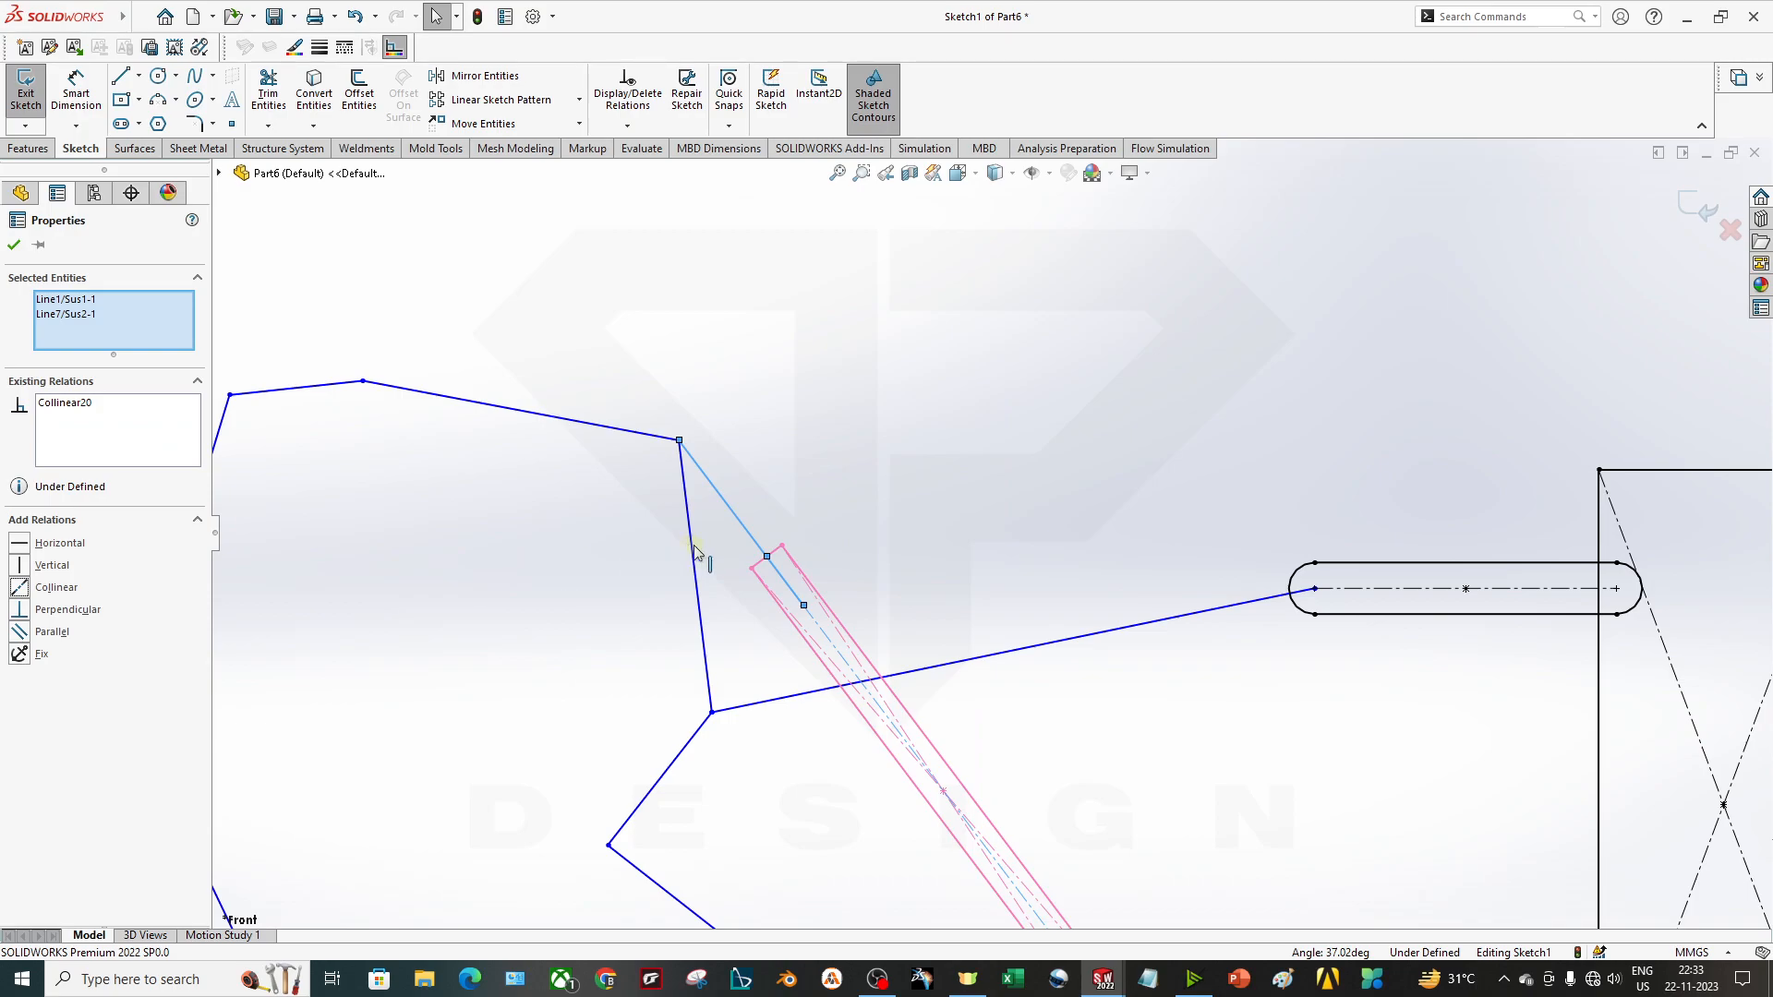
scroll(915, 556, up, 4)
click(996, 600)
Sketch a line about 53 mm long from inside Sus2's lower end down to the lower wishbone line.
scroll(1114, 745, down, 2)
scroll(1076, 752, down, 3)
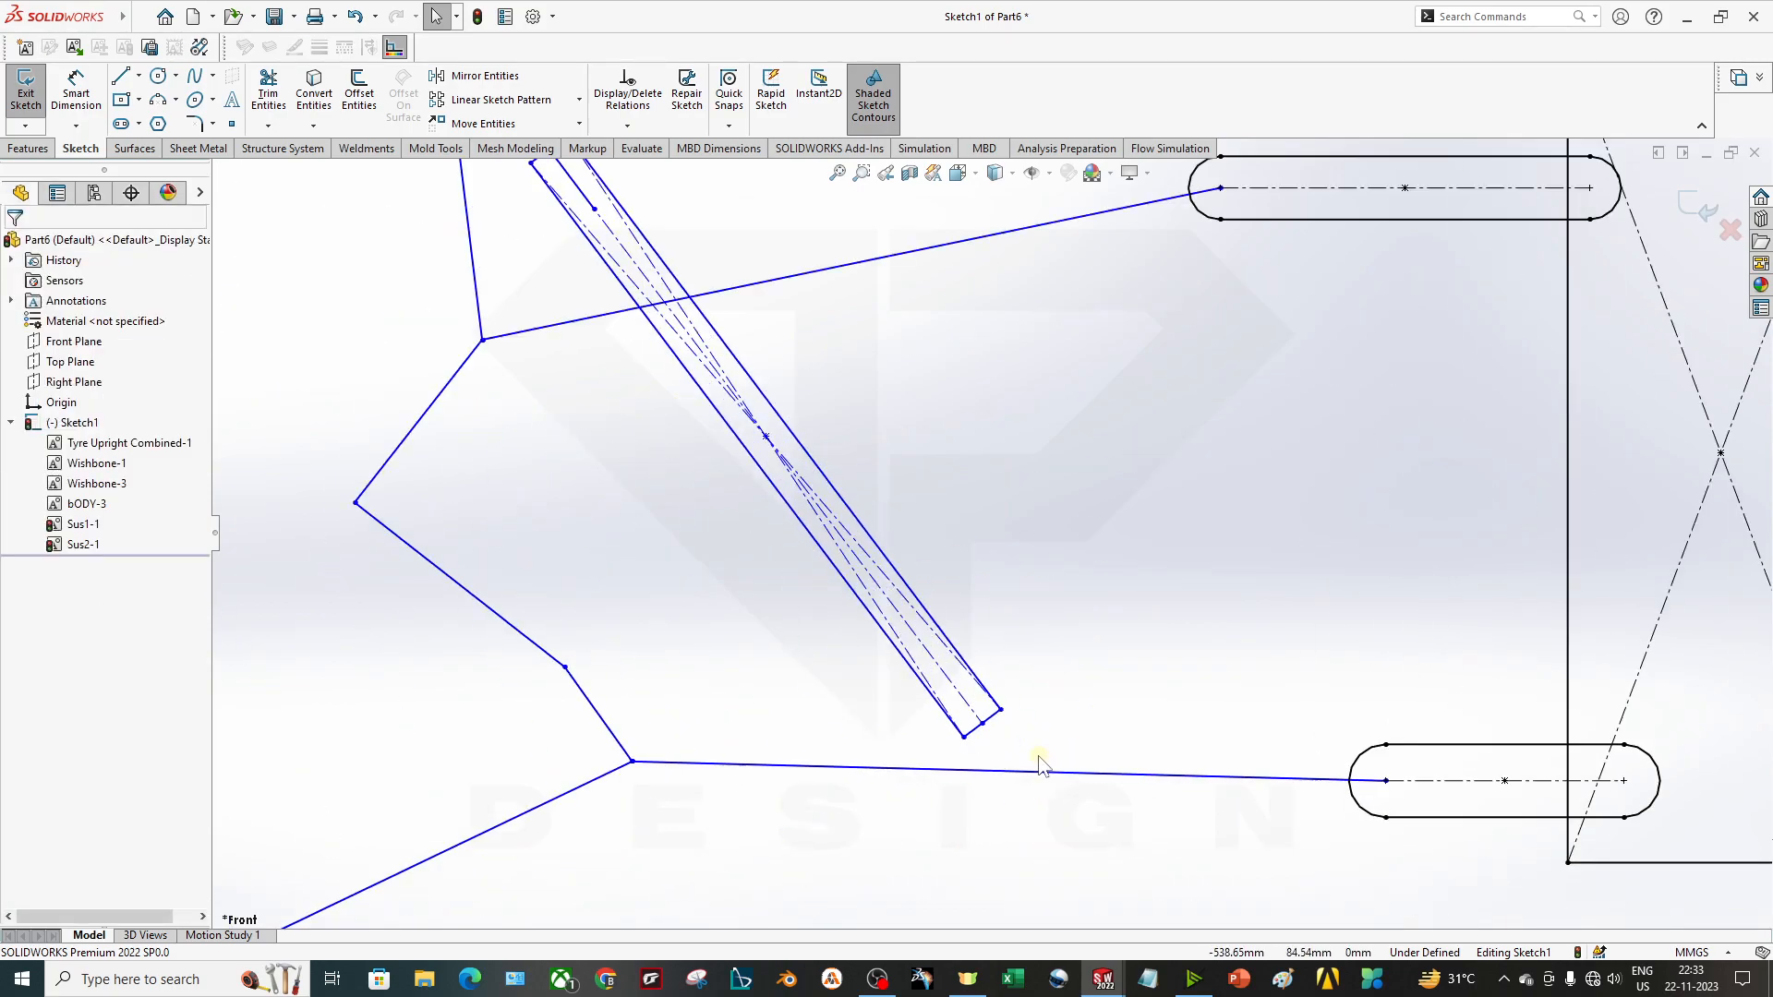
click(1000, 717)
click(1081, 736)
click(120, 76)
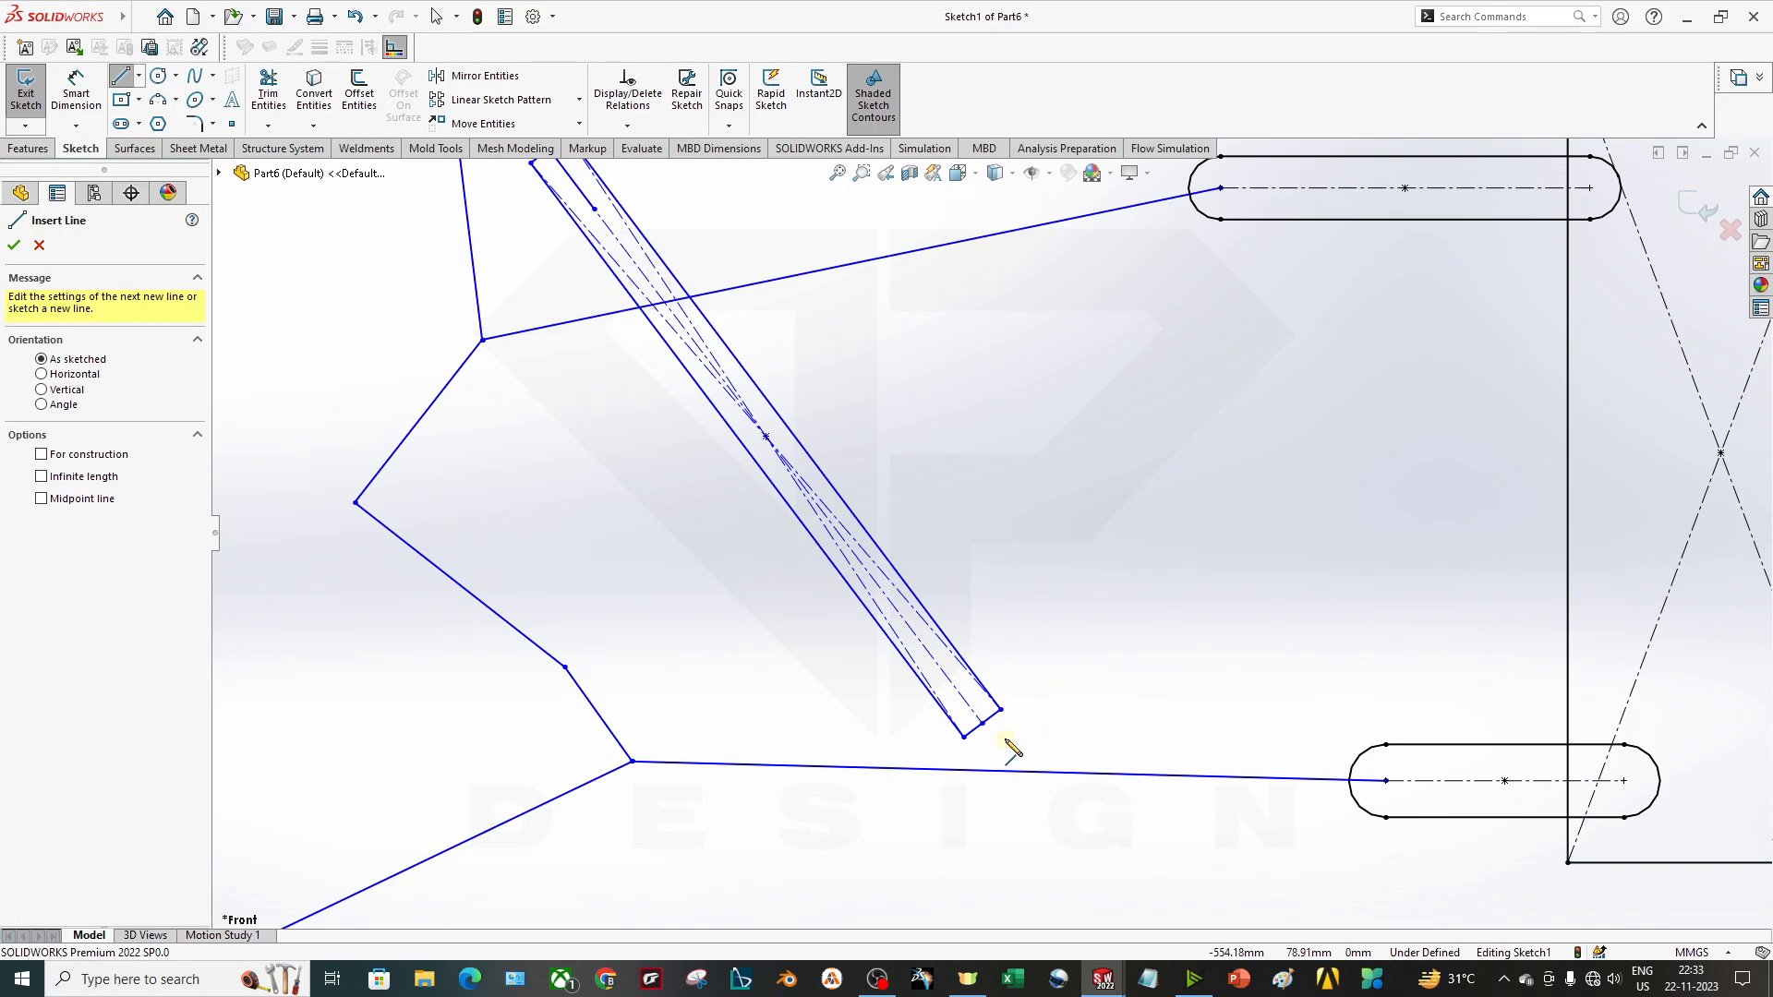
click(967, 704)
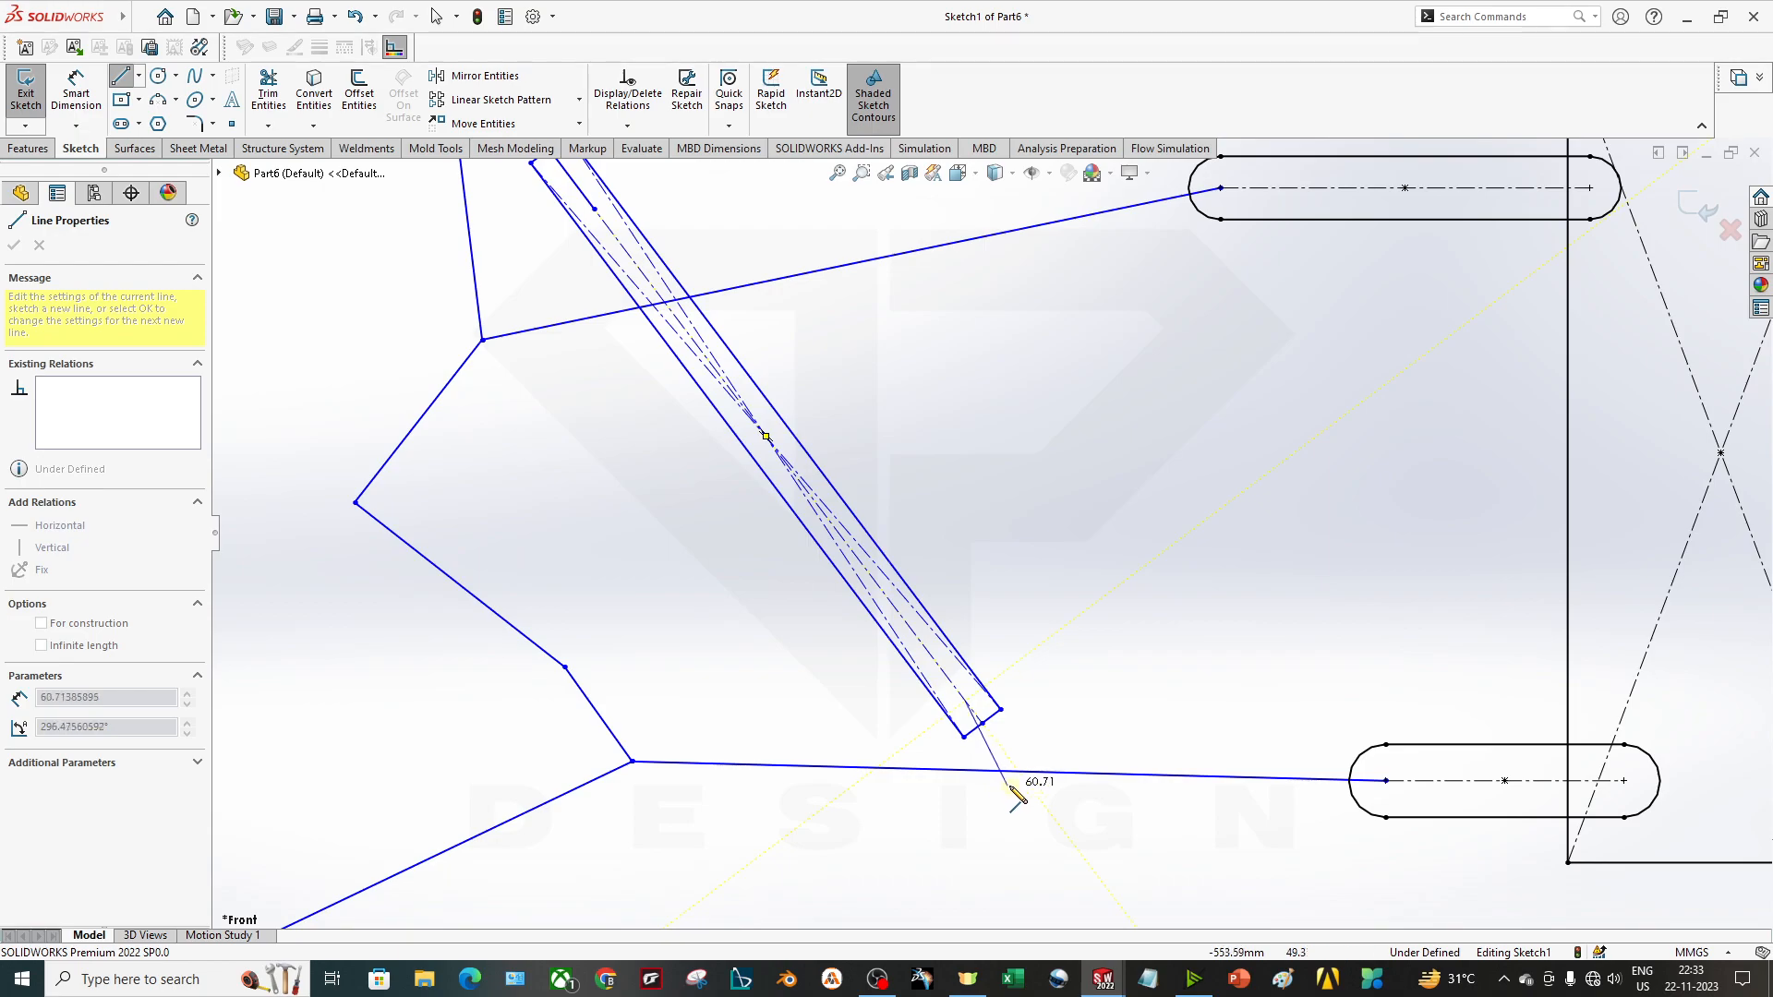
click(1009, 771)
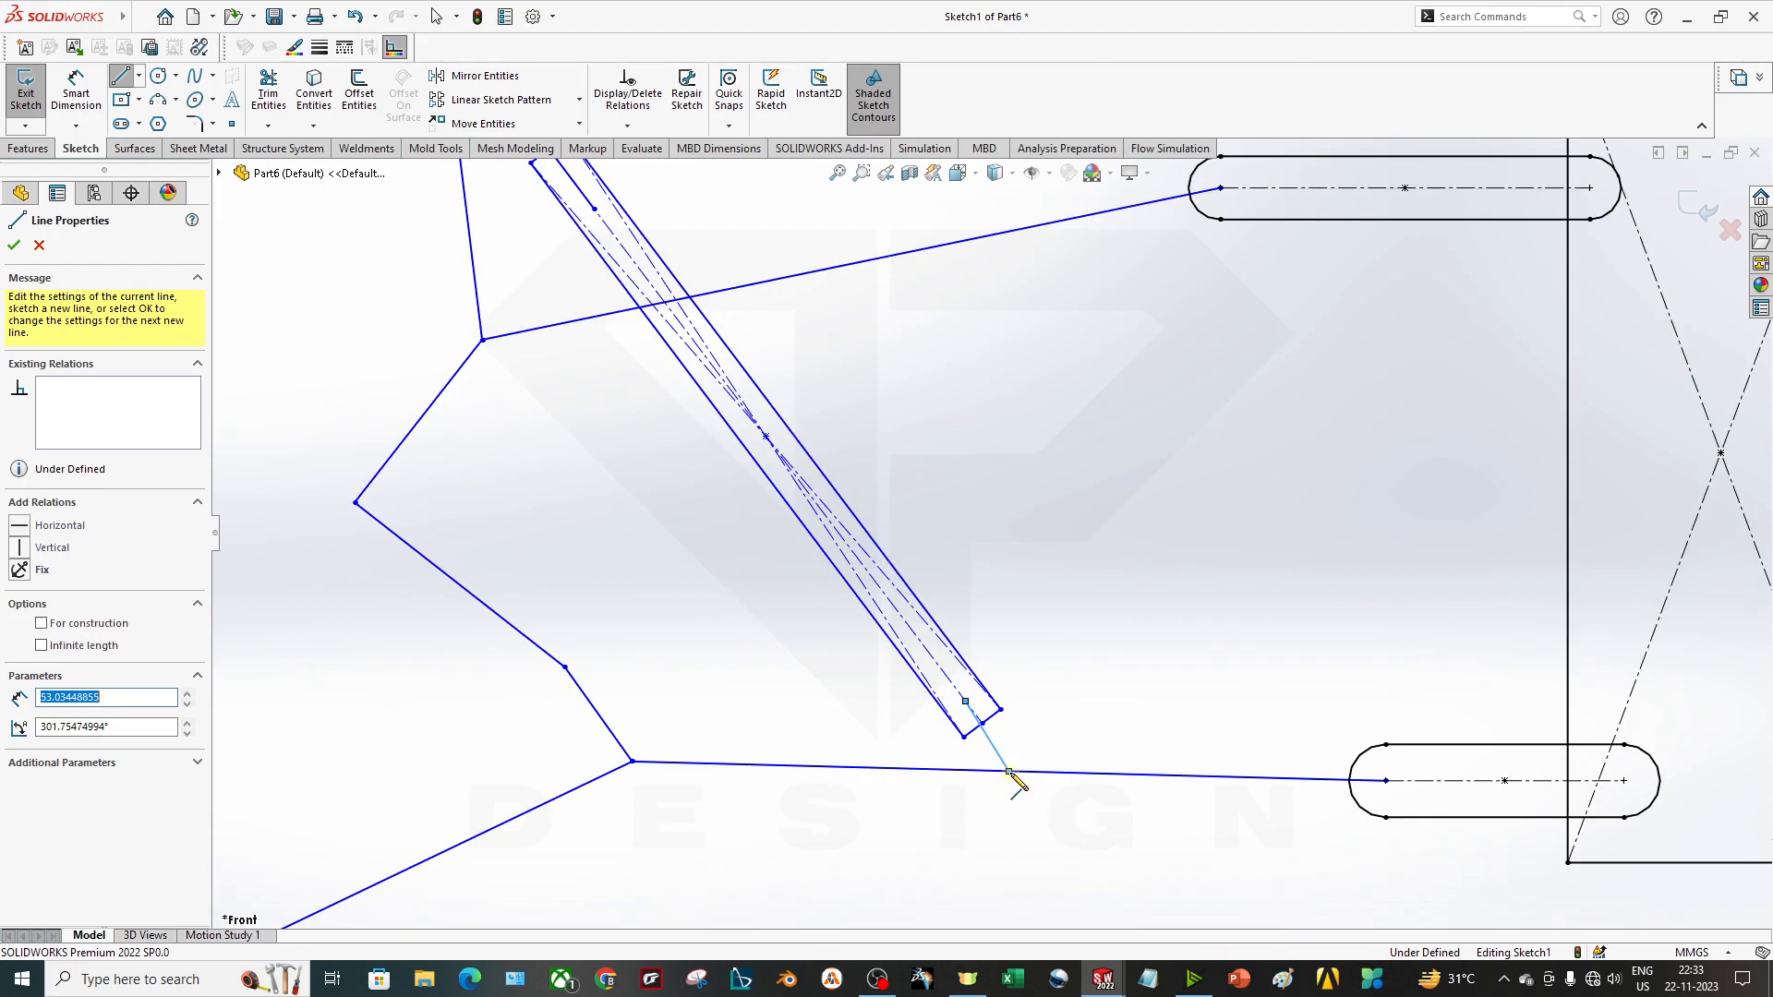
key(Escape)
Slide the Sus2 block up along the Sus1 line, clear of the short line, and shorten that line to about 30 mm.
click(968, 704)
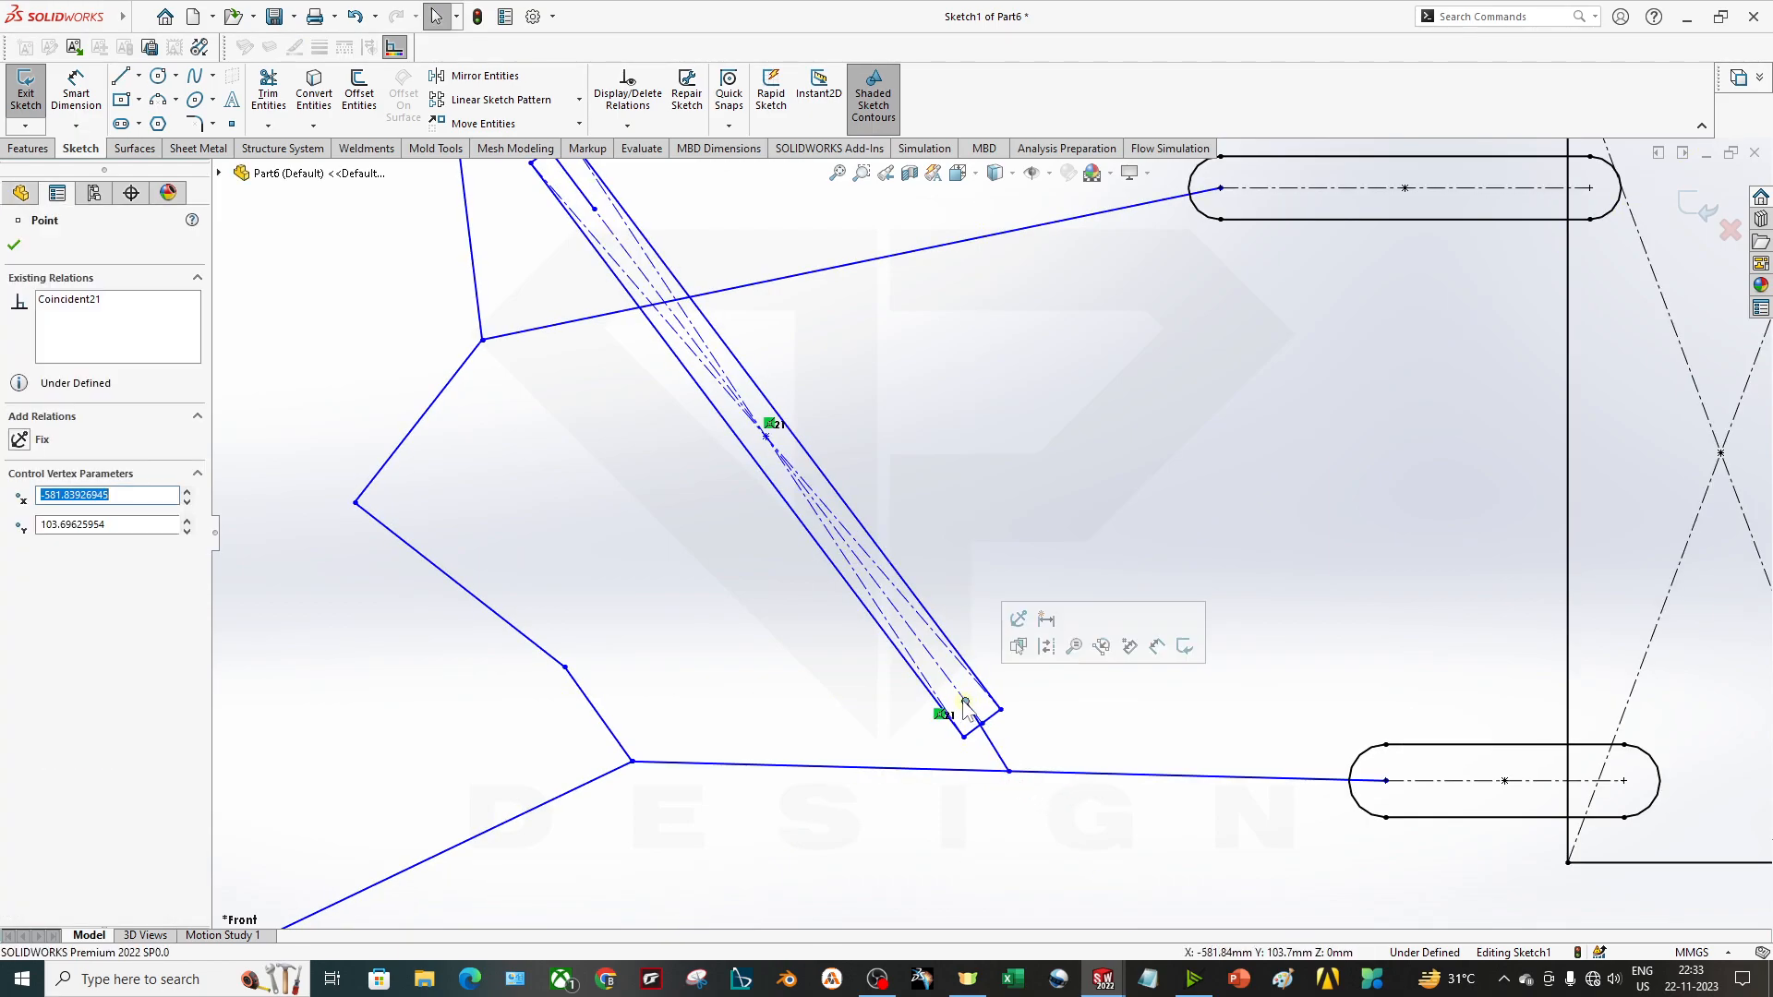
key(Escape)
click(974, 675)
mouse_move(979, 684)
mouse_down()
mouse_move(960, 647)
mouse_move(971, 679)
mouse_up()
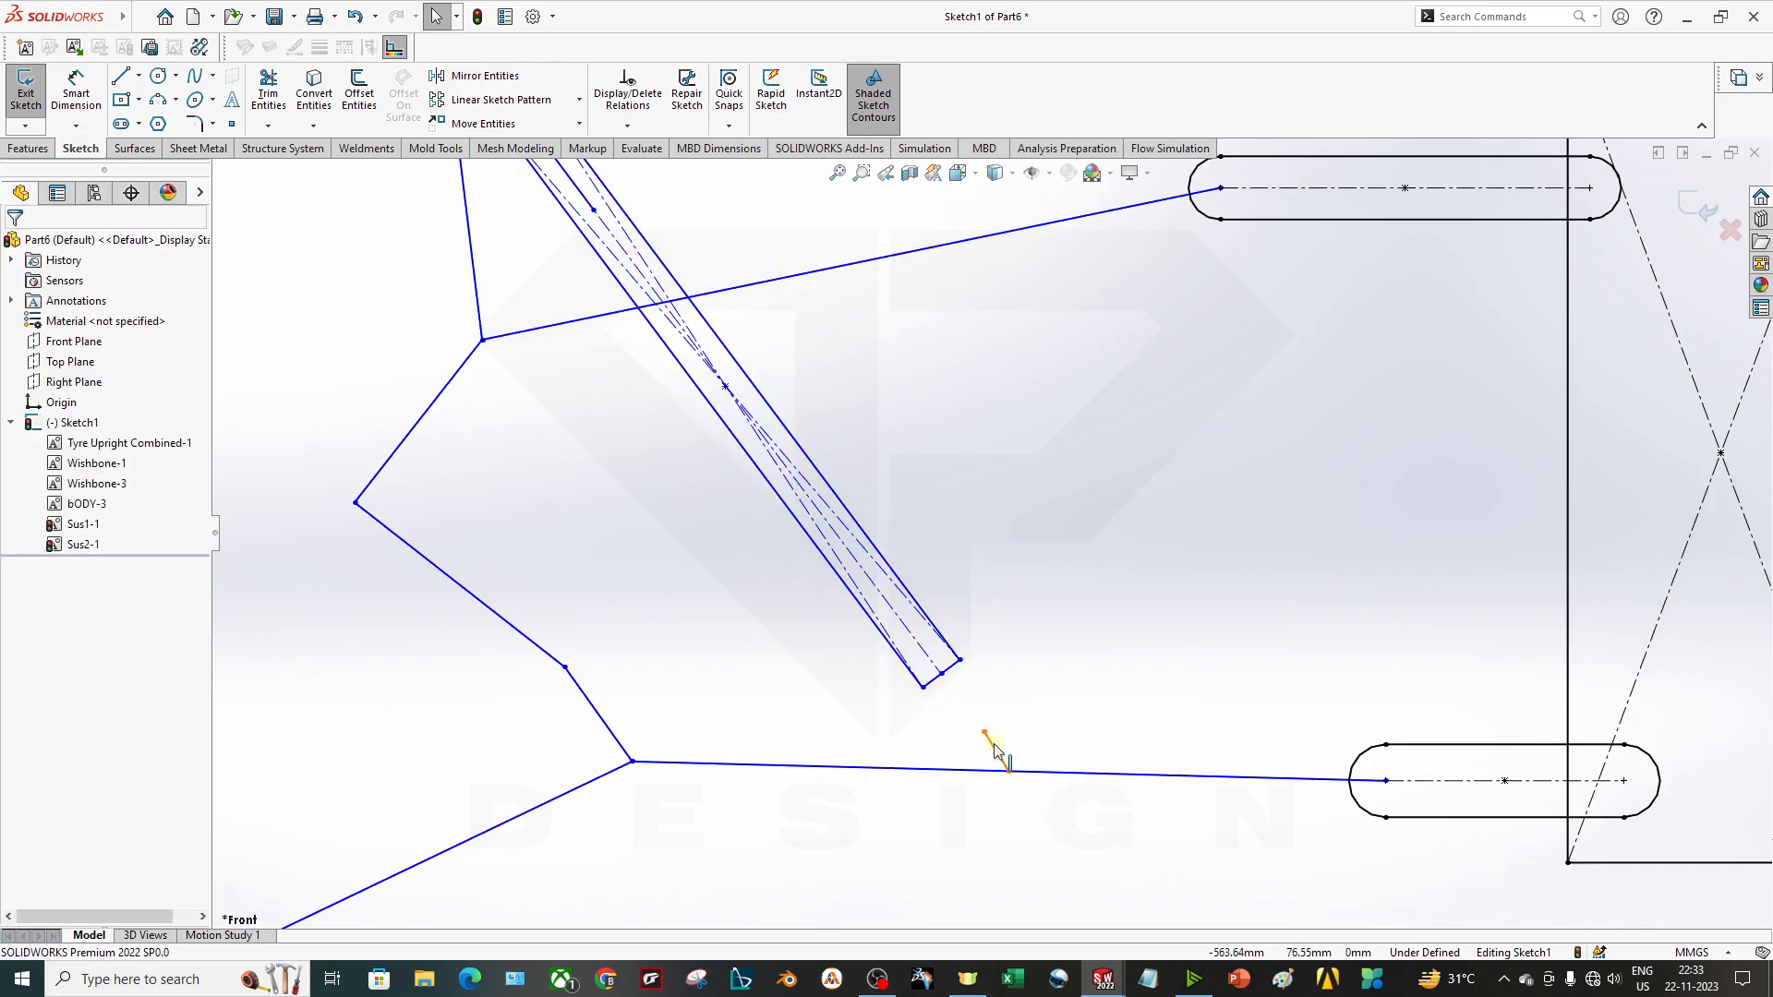
Make a block from the short line standing on the lower wishbone.
click(994, 747)
right_click(994, 747)
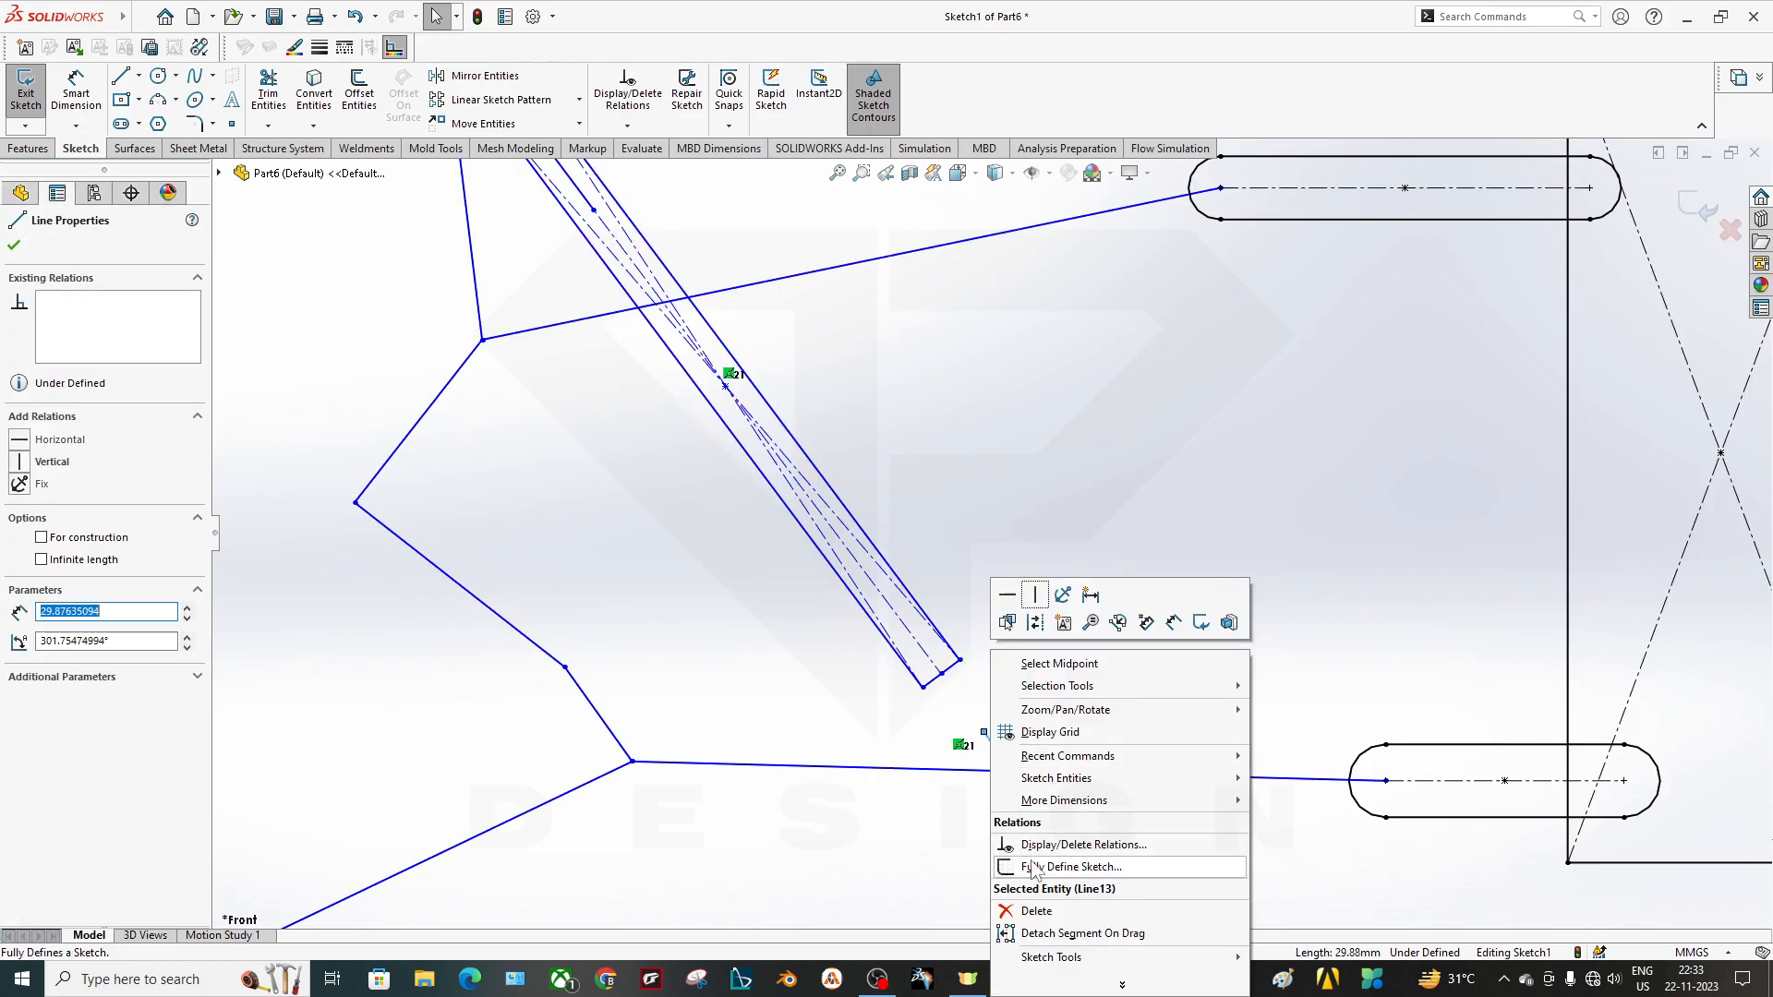
click(544, 497)
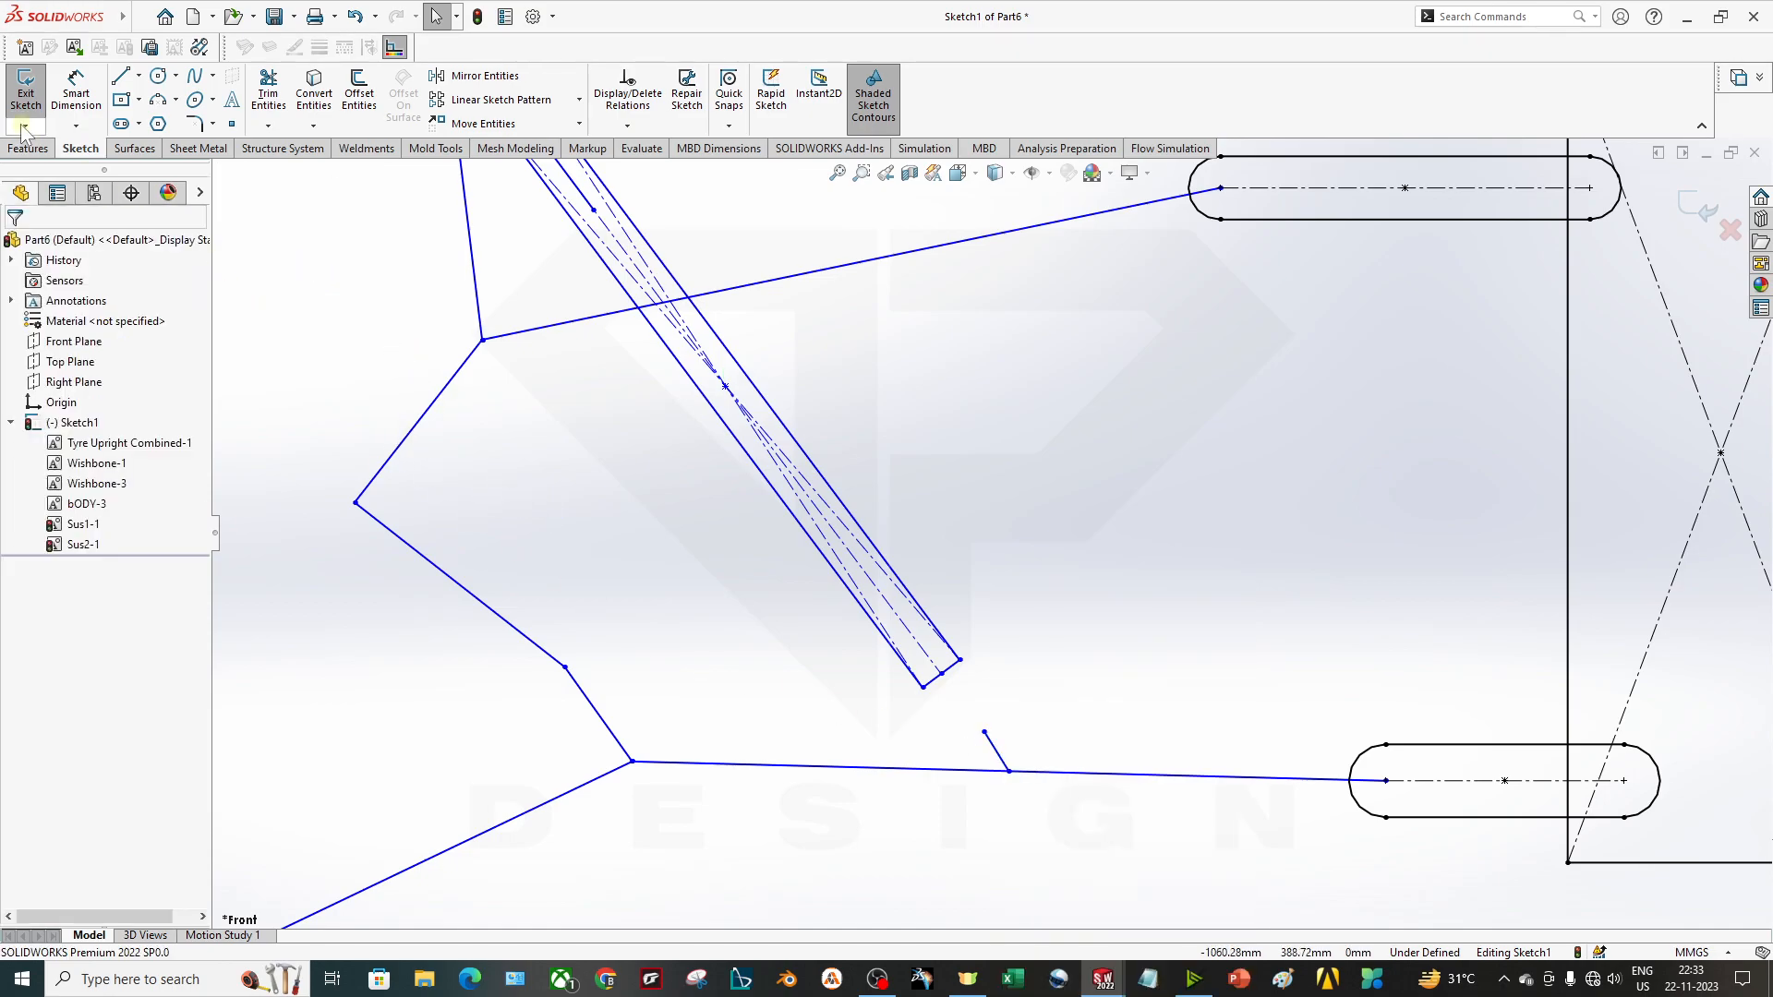
click(996, 751)
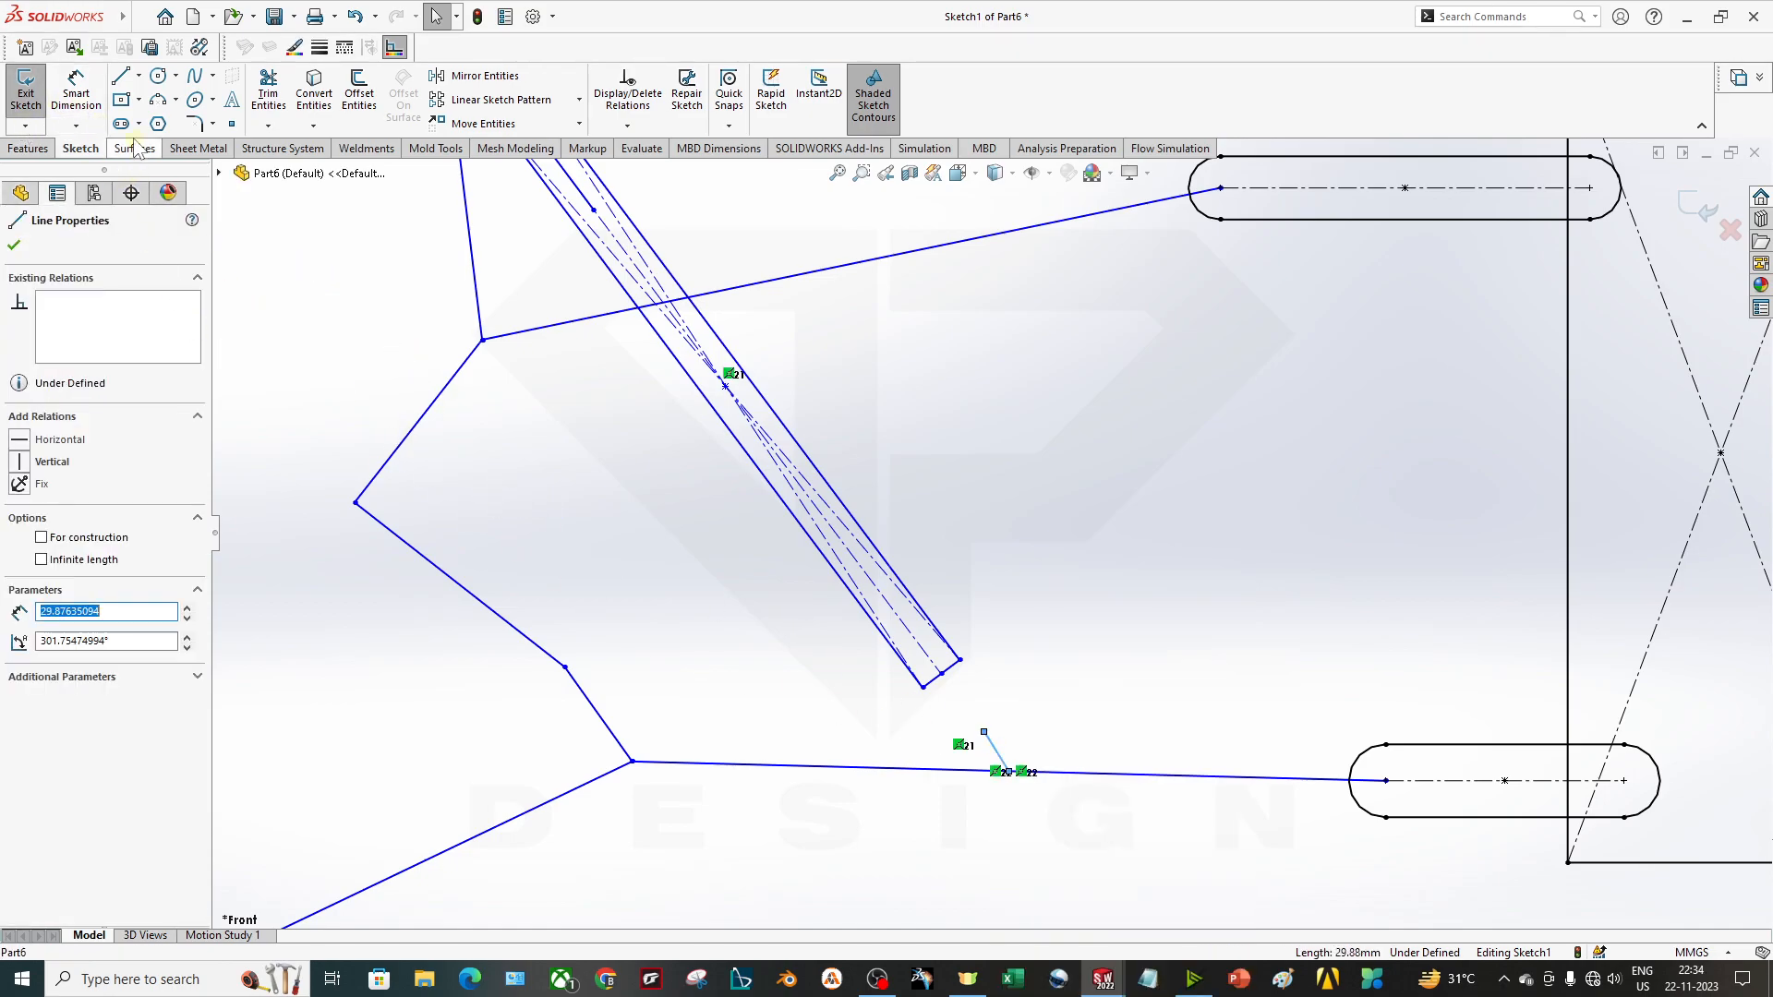
click(25, 48)
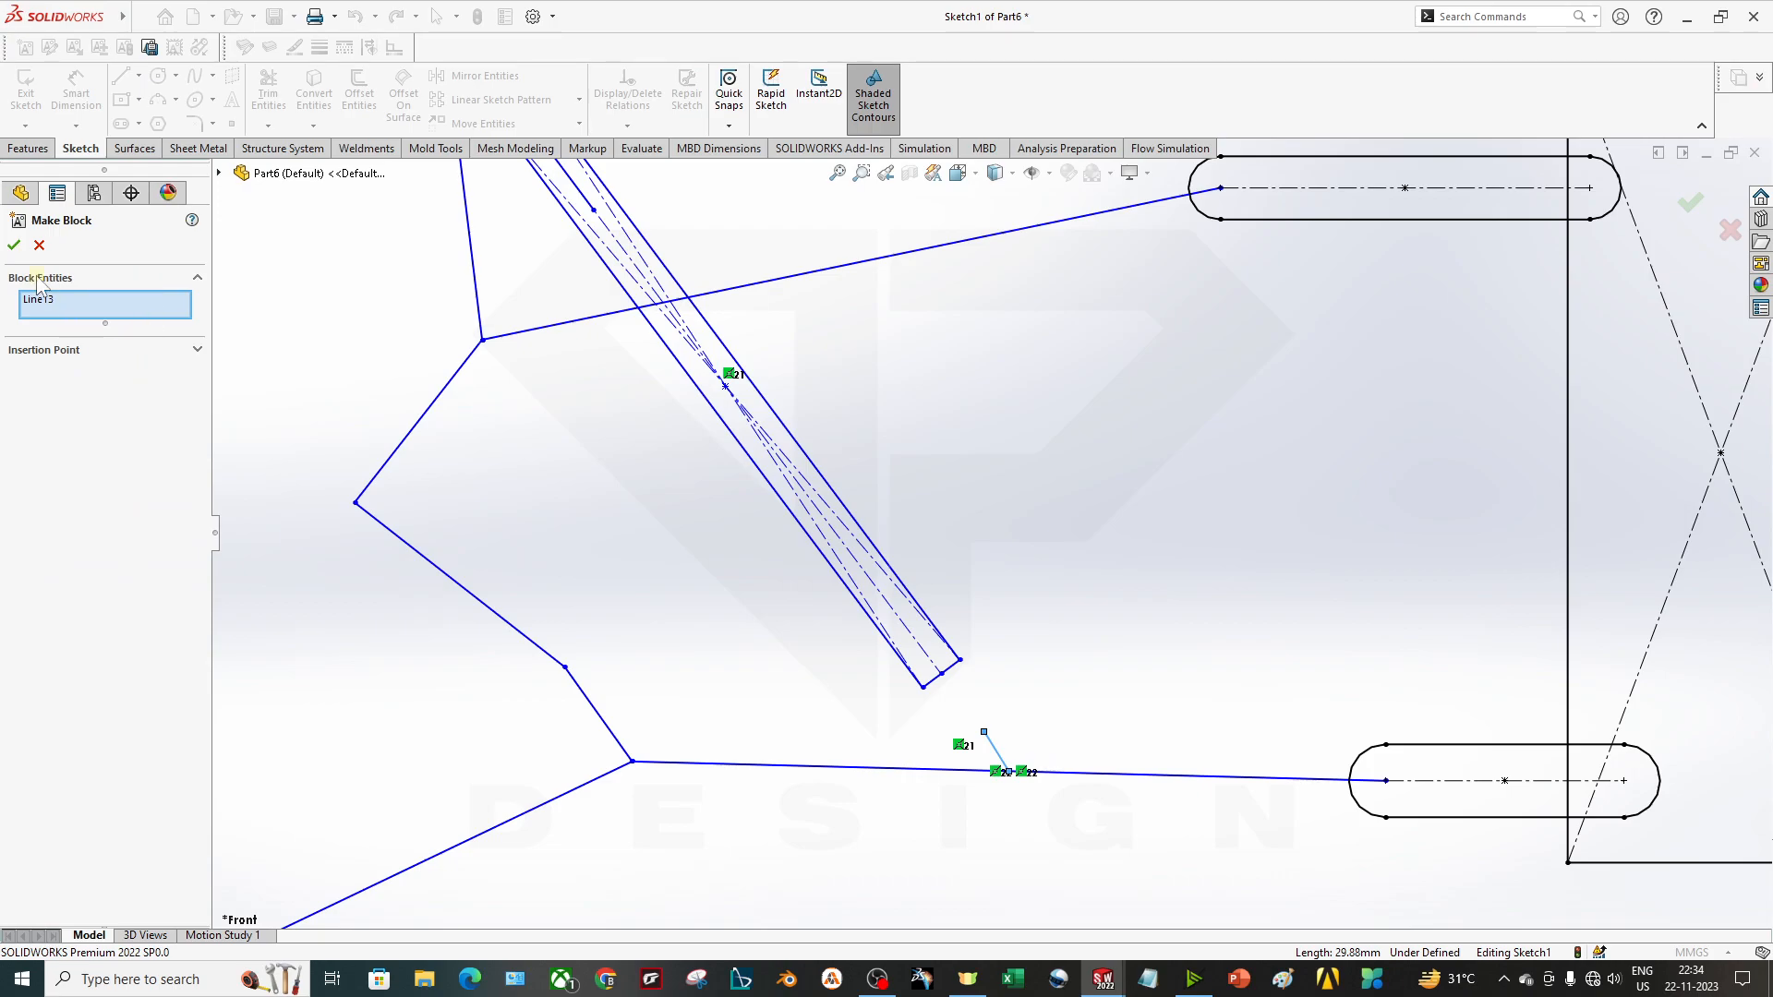
click(14, 244)
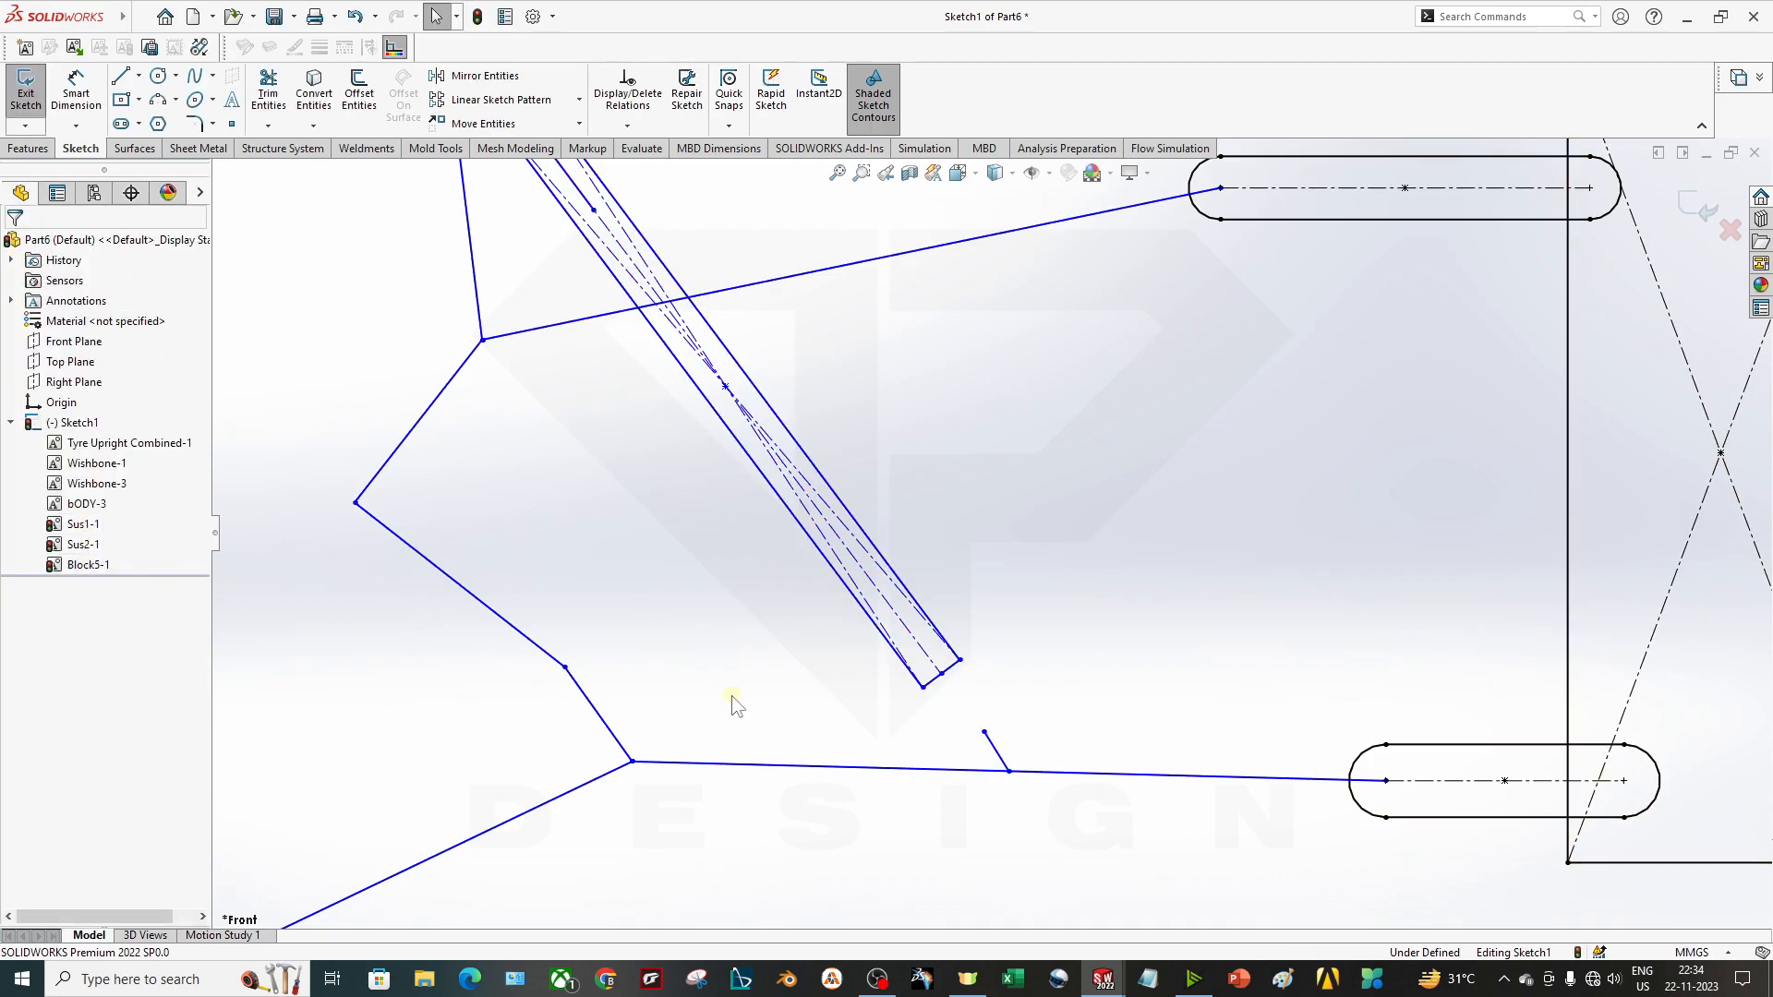
Make the short line block on the lower wishbone collinear with Sus2's lengthwise centerline.
mouse_move(997, 750)
mouse_down()
mouse_move(978, 753)
mouse_move(984, 732)
mouse_up()
click(996, 750)
ctrl+click(922, 682)
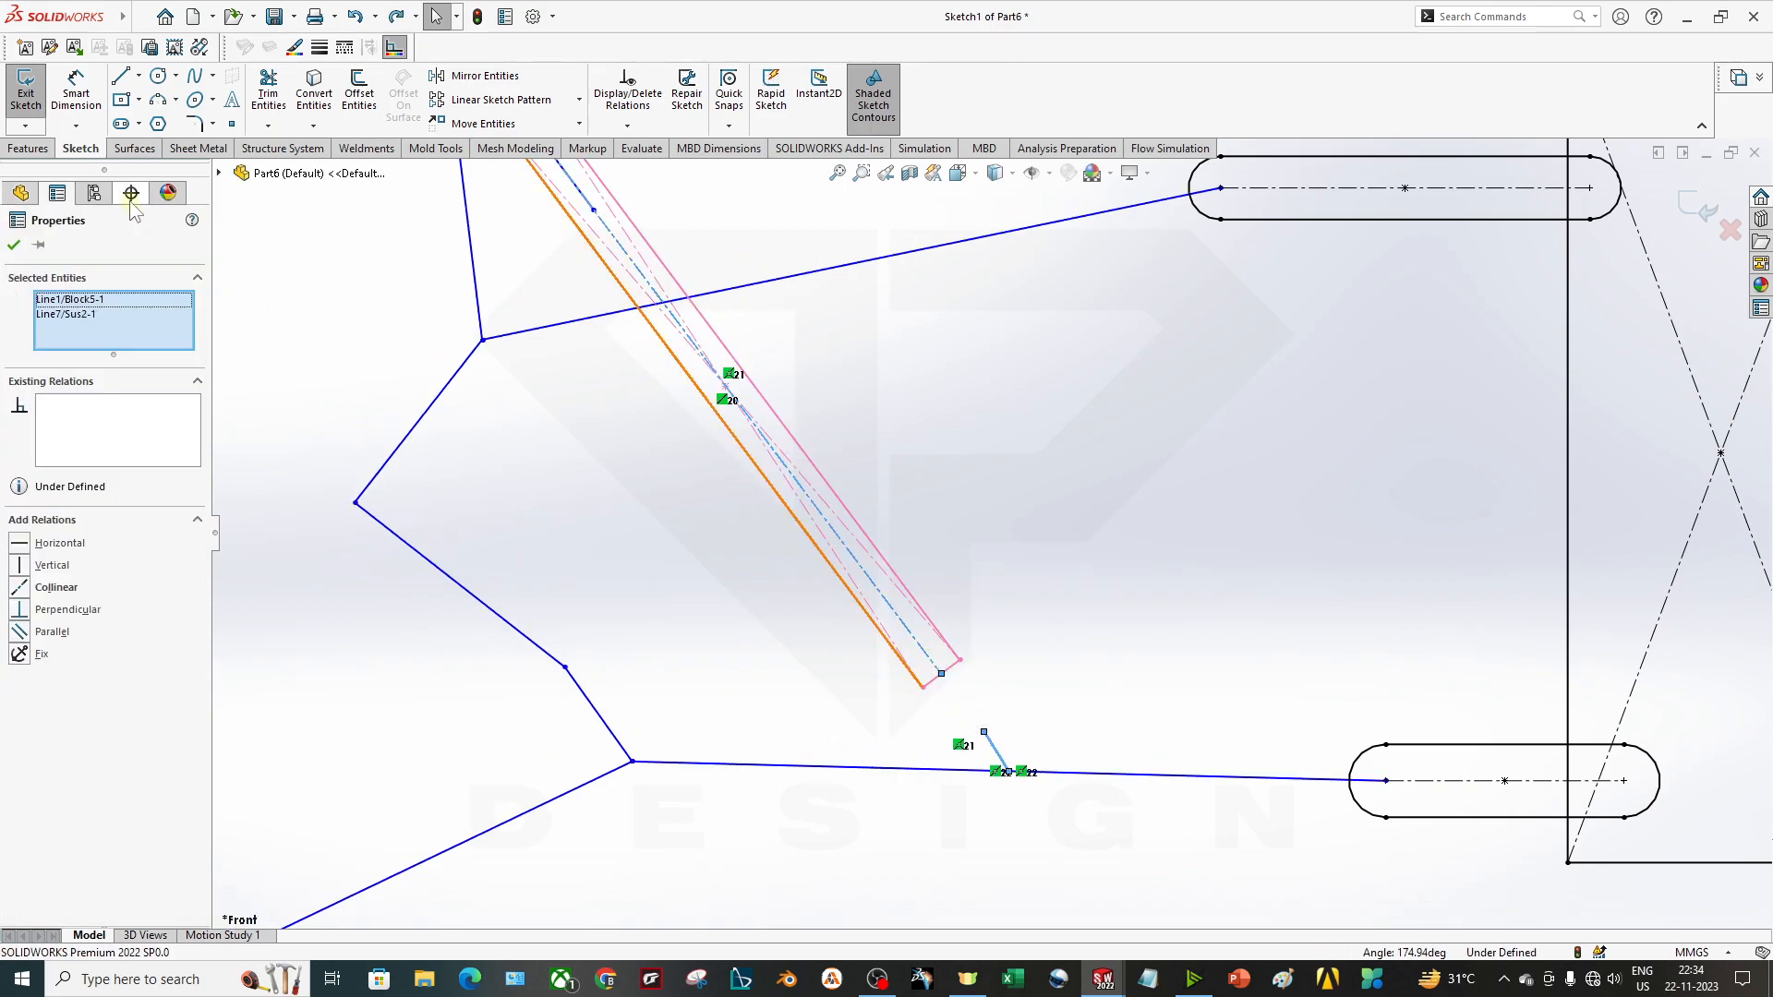
click(35, 590)
click(842, 613)
Move the body block by its upper vertex to test how the linkage follows.
scroll(844, 614, up, 2)
scroll(845, 612, up, 1)
mouse_move(728, 282)
mouse_down()
mouse_move(792, 335)
mouse_move(661, 253)
mouse_move(677, 293)
mouse_move(605, 284)
mouse_move(653, 341)
mouse_move(617, 341)
mouse_move(623, 386)
mouse_up()
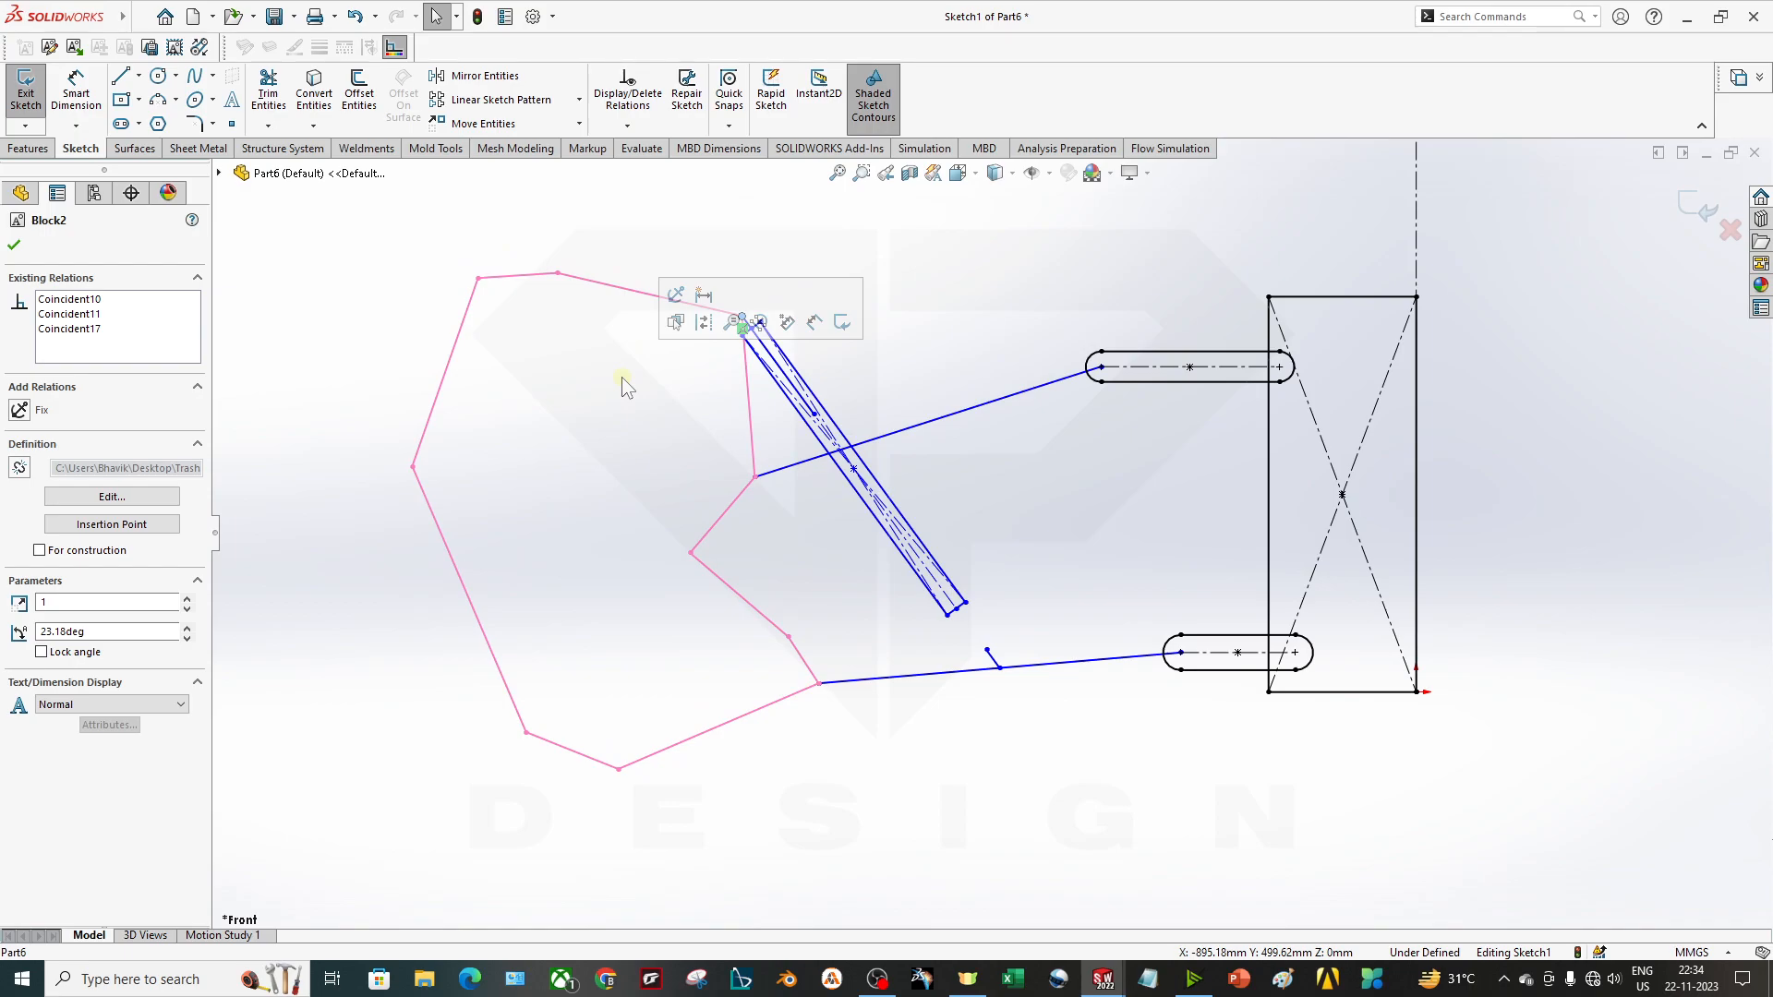
Pull the Sus1 line's lower end along the inside of Sus2 and attach it to the Sus2 block.
scroll(970, 406, up, 4)
scroll(975, 406, down, 2)
middle_drag(1052, 489, 1071, 527)
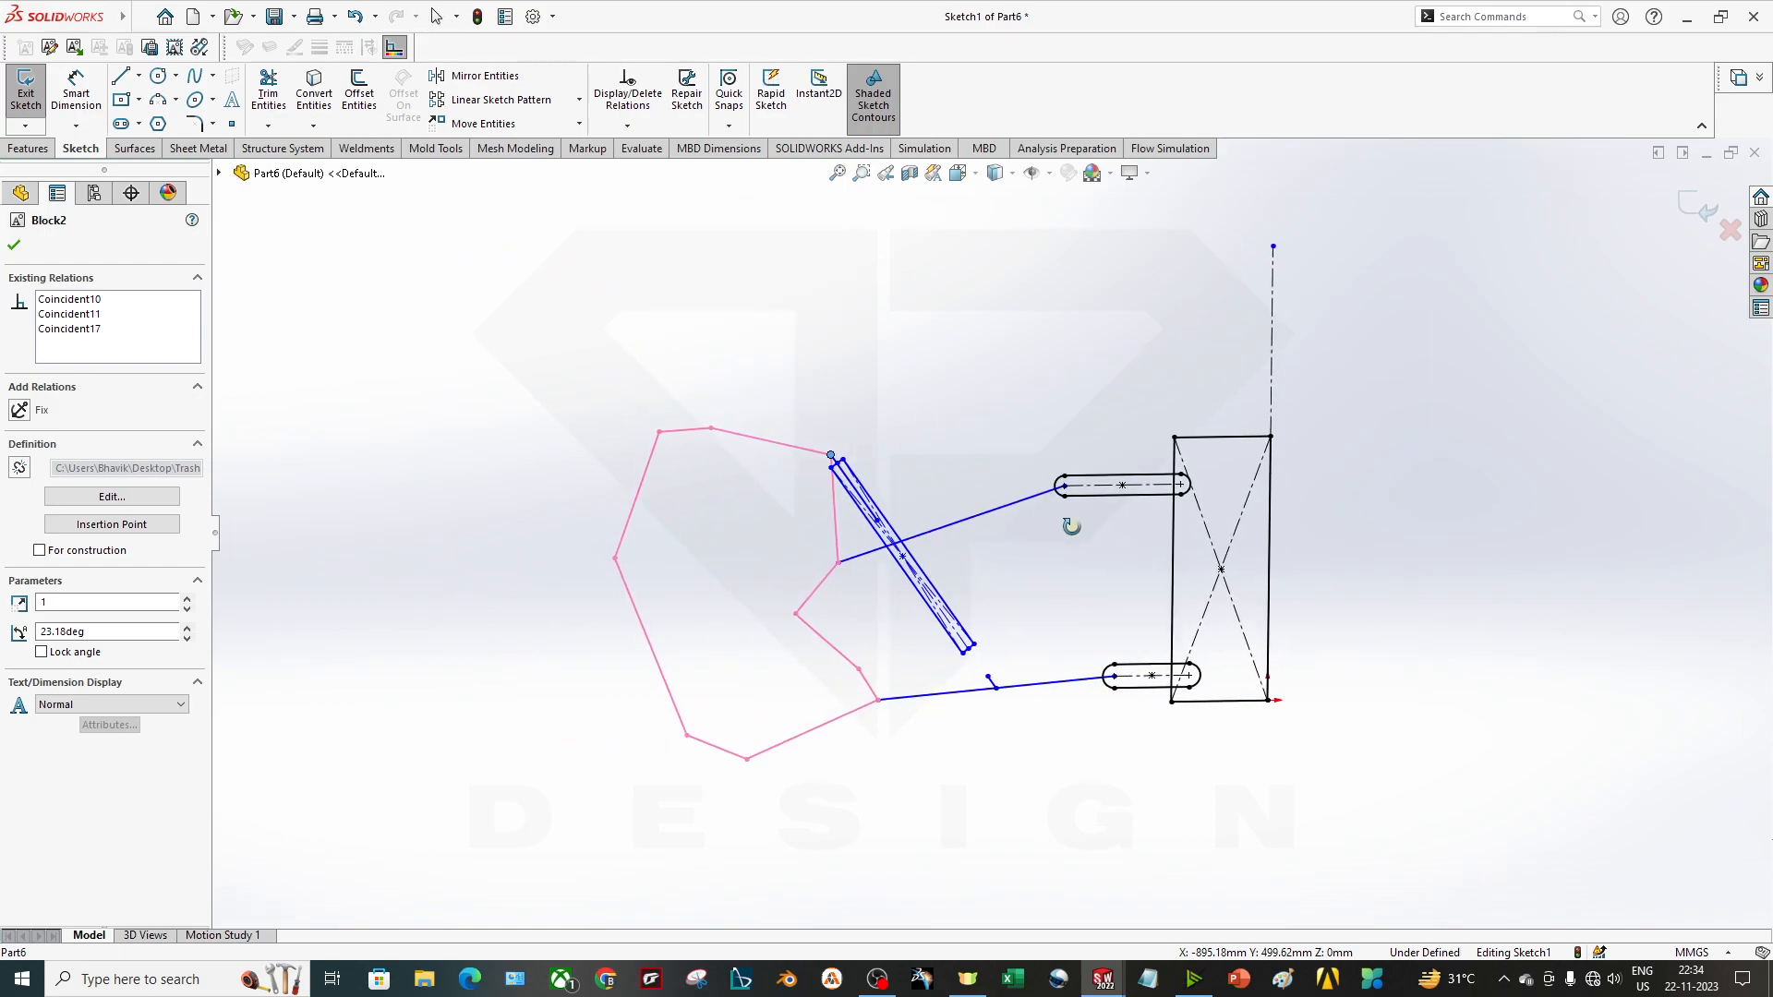
scroll(845, 488, up, 5)
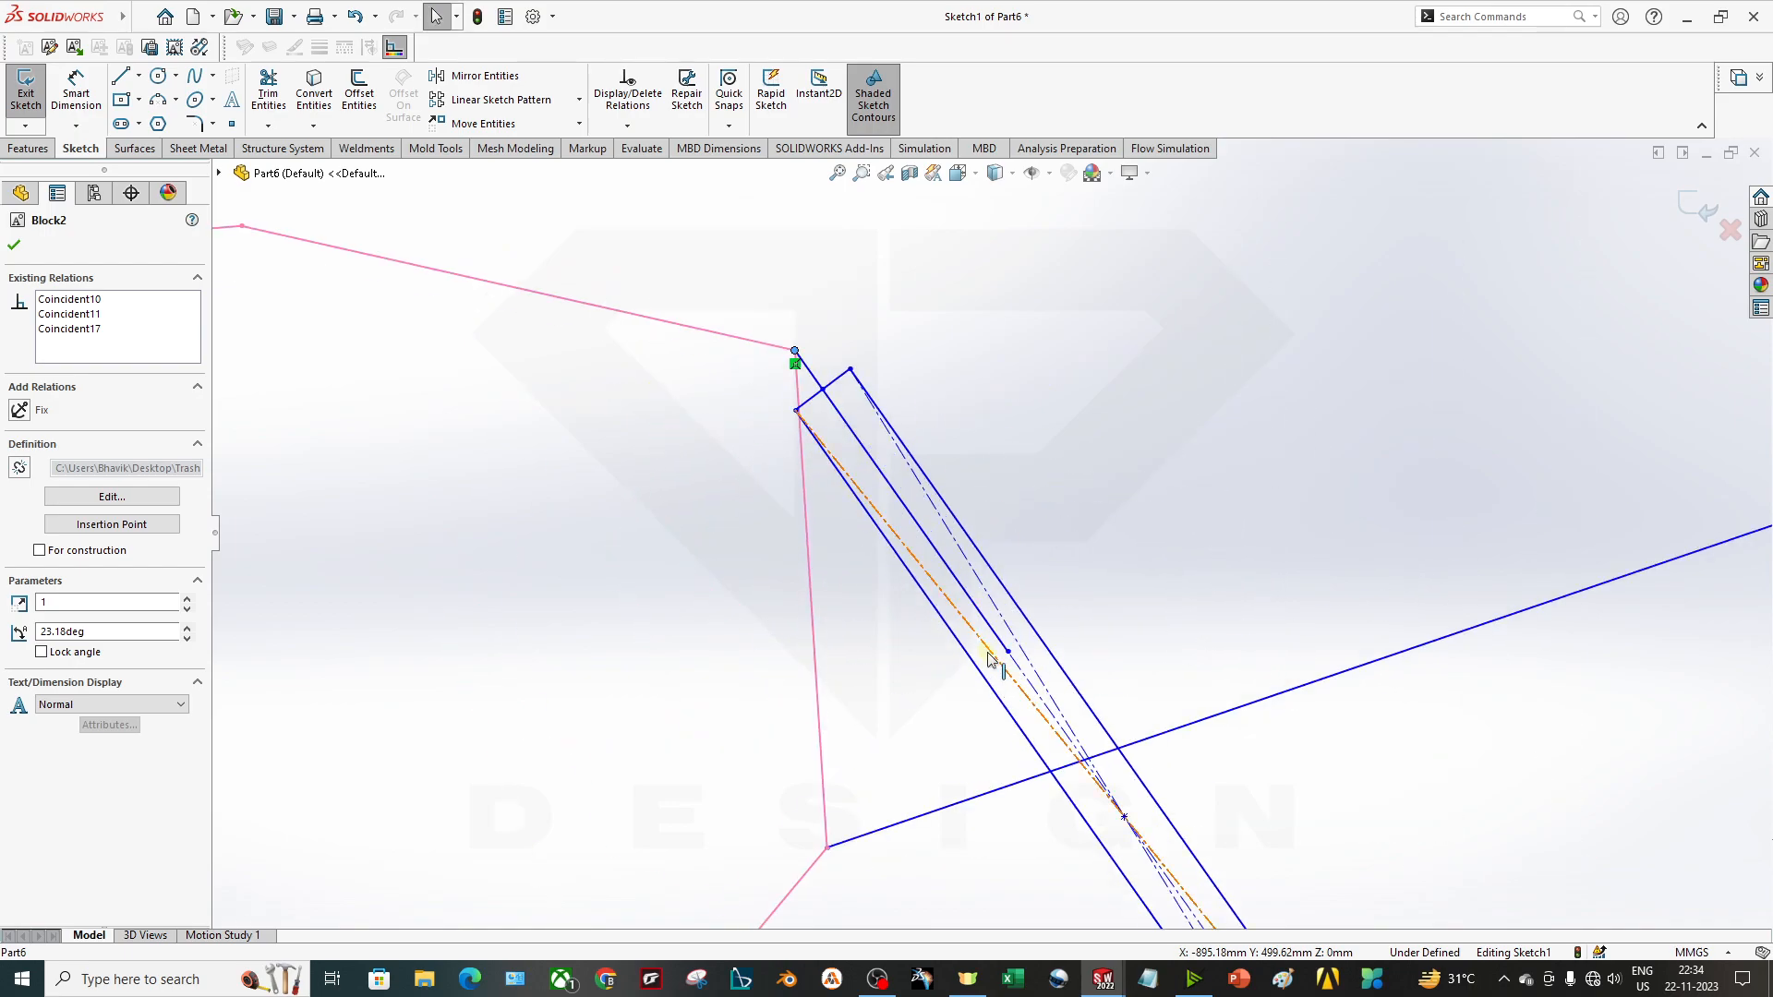
drag(1005, 656, 944, 580)
scroll(1093, 618, up, 4)
scroll(1094, 618, up, 3)
scroll(1489, 541, down, 2)
scroll(1060, 552, up, 3)
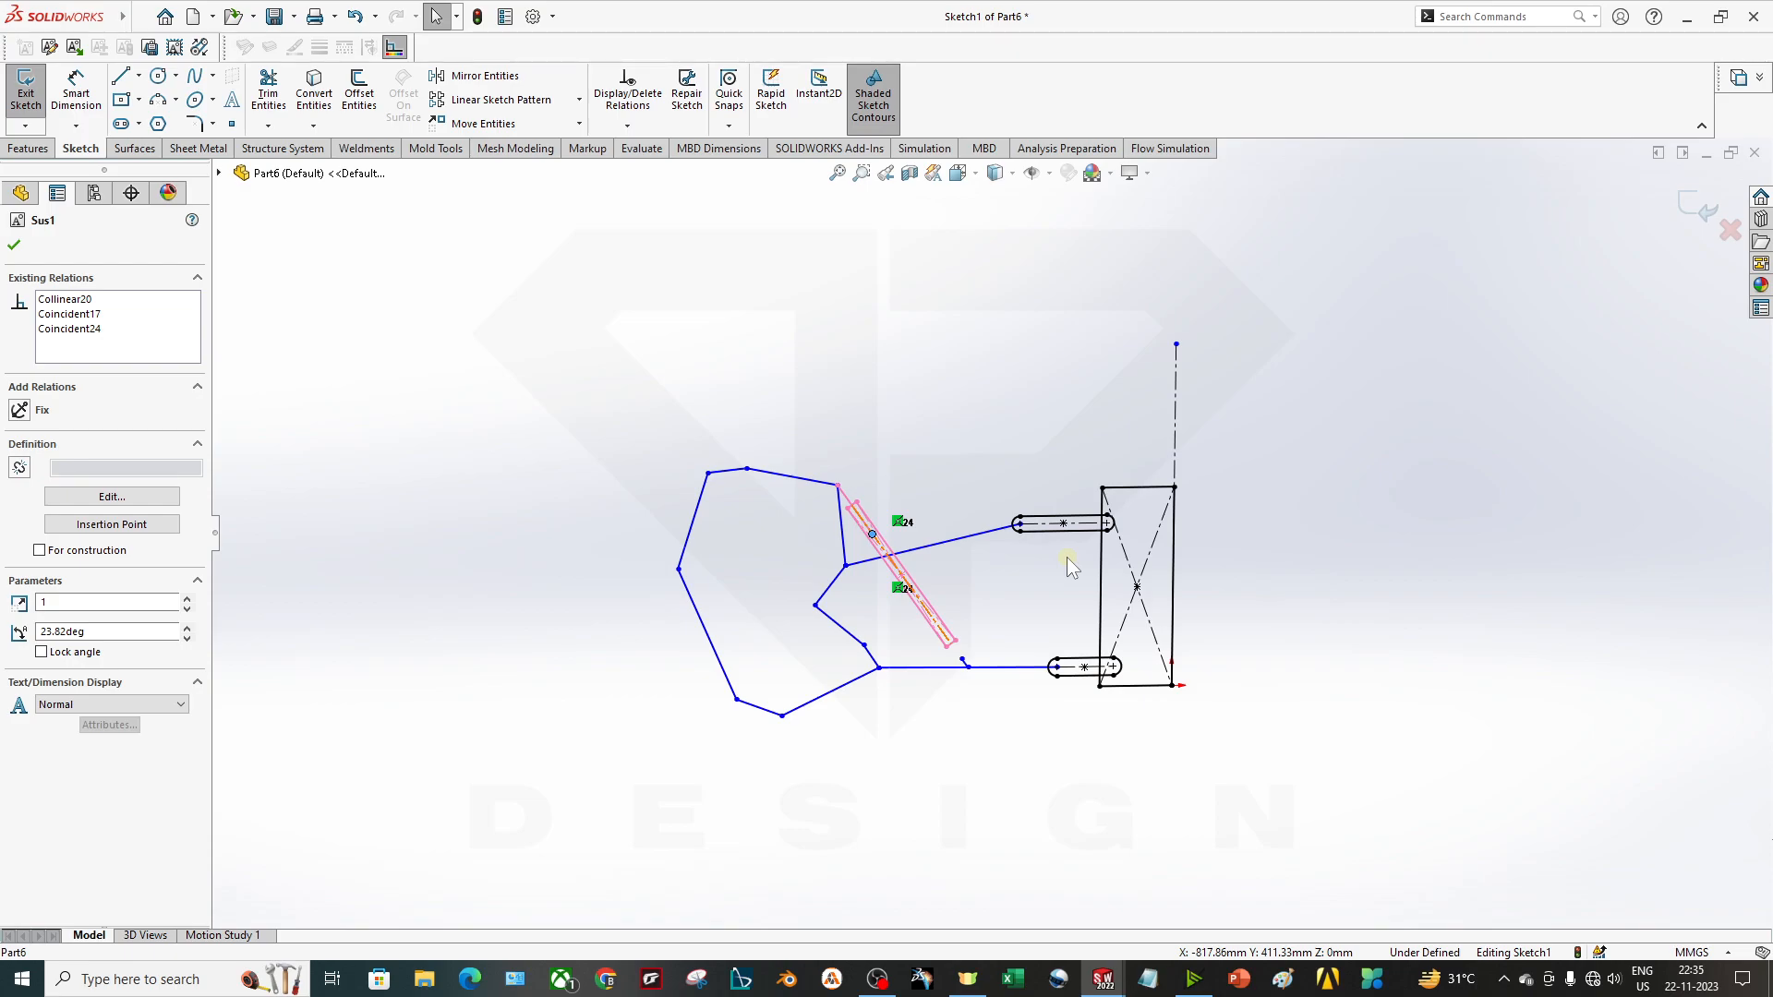
scroll(927, 529, down, 2)
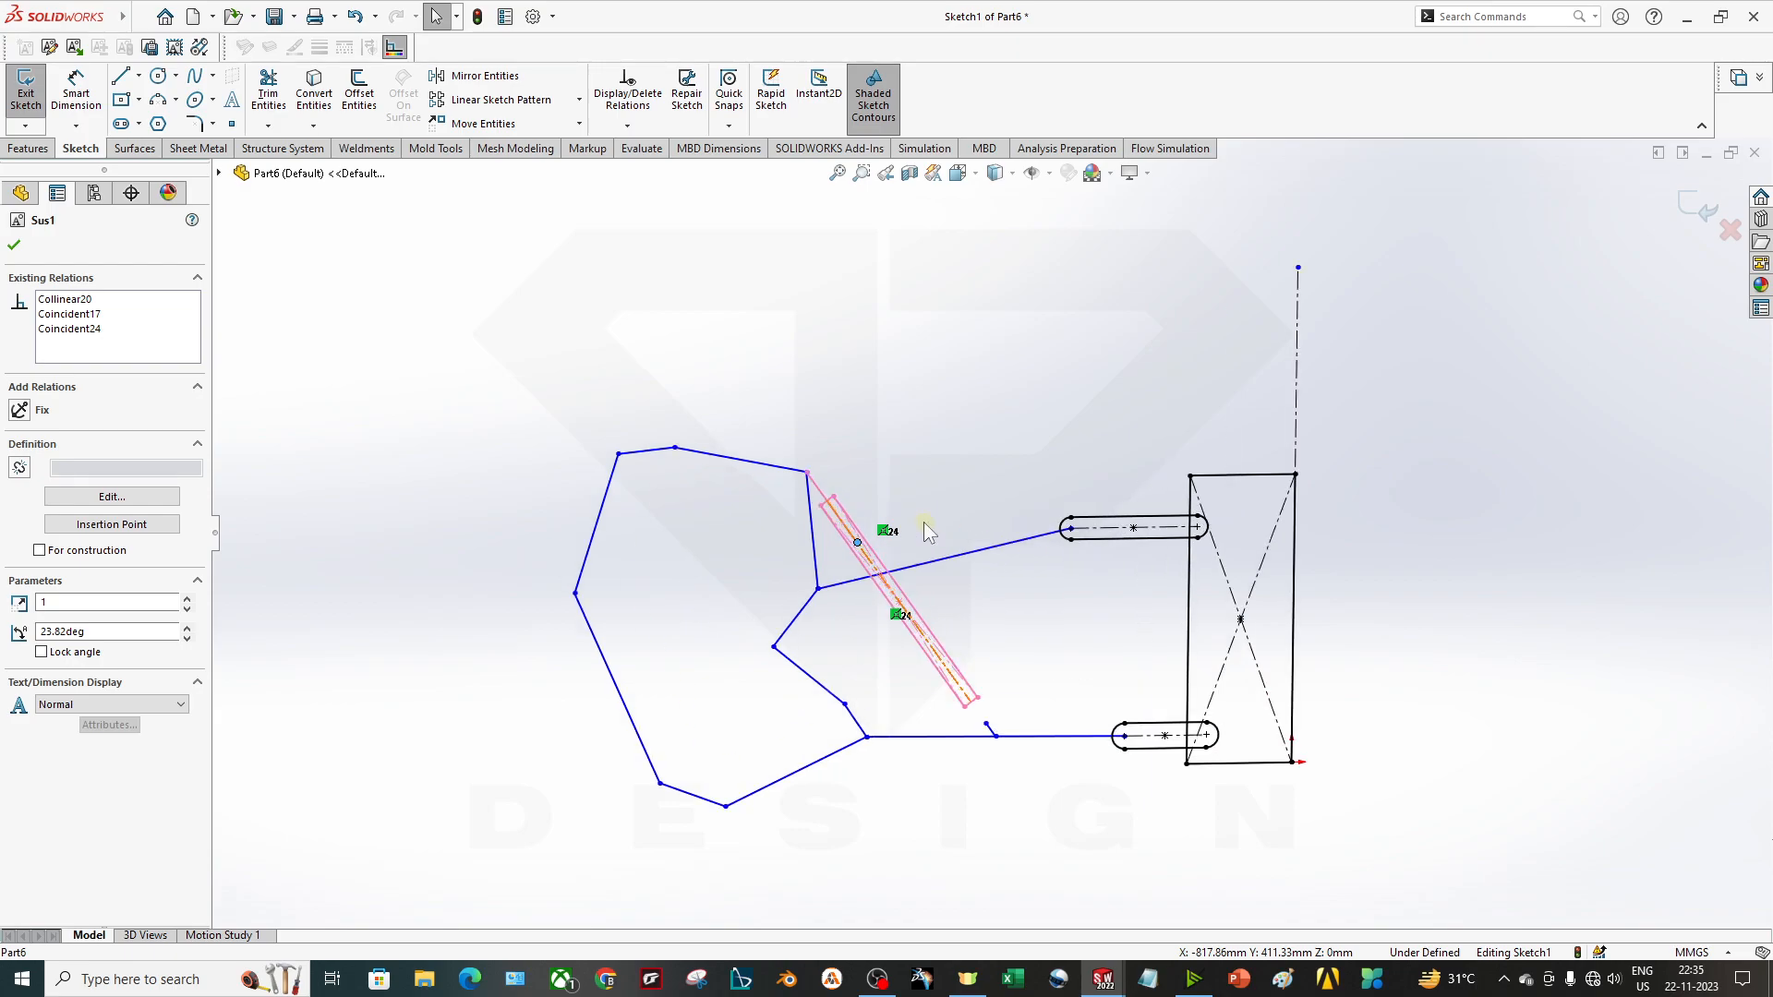